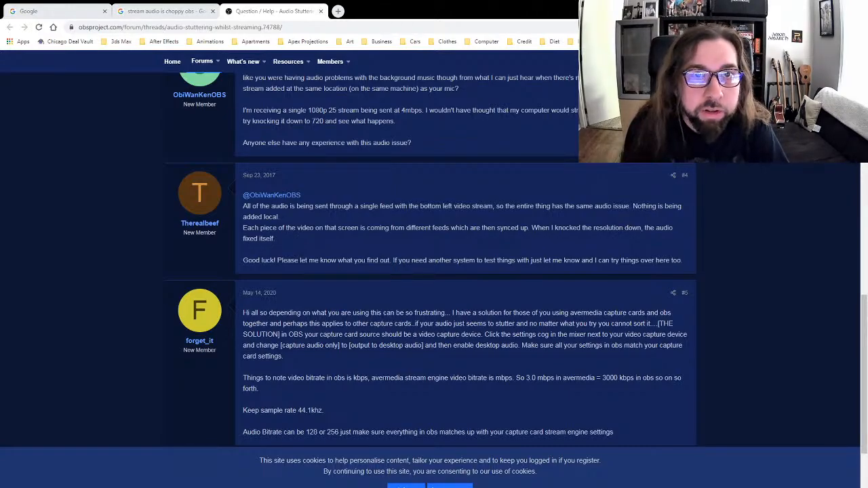
Step: Close the forum, search and old Google tabs, leaving the Google home page open
click(338, 11)
click(320, 11)
click(212, 11)
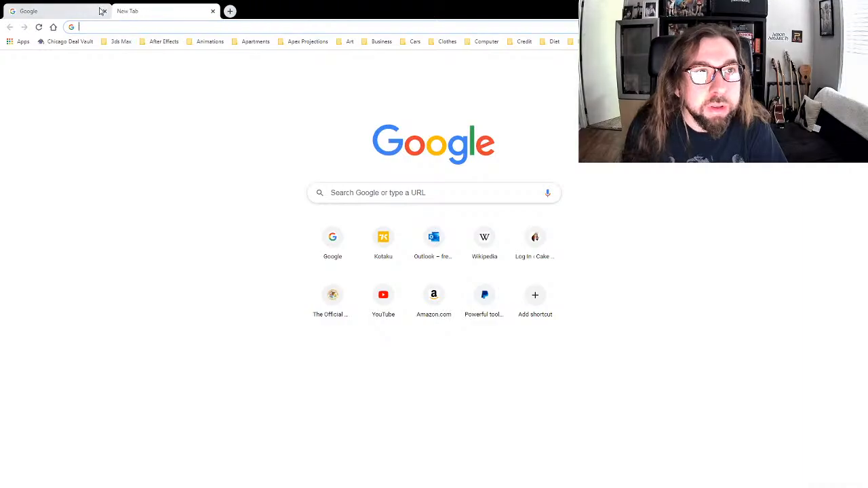
click(104, 11)
click(54, 28)
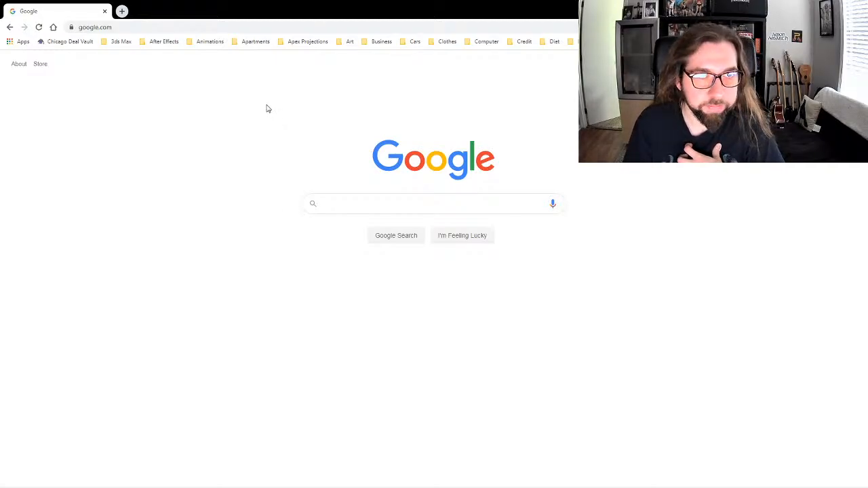
Step: Go to godaddy.com and sign in with the account username and password
key(ctrl+l)
text(g)
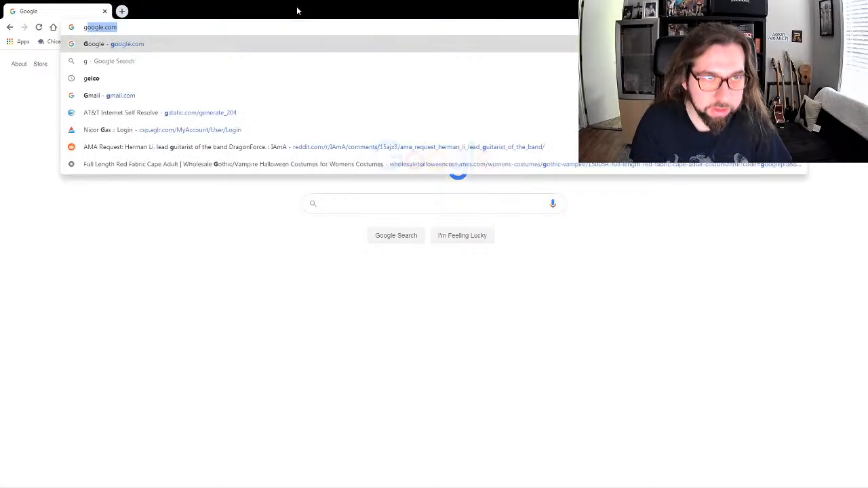
text(odaddy)
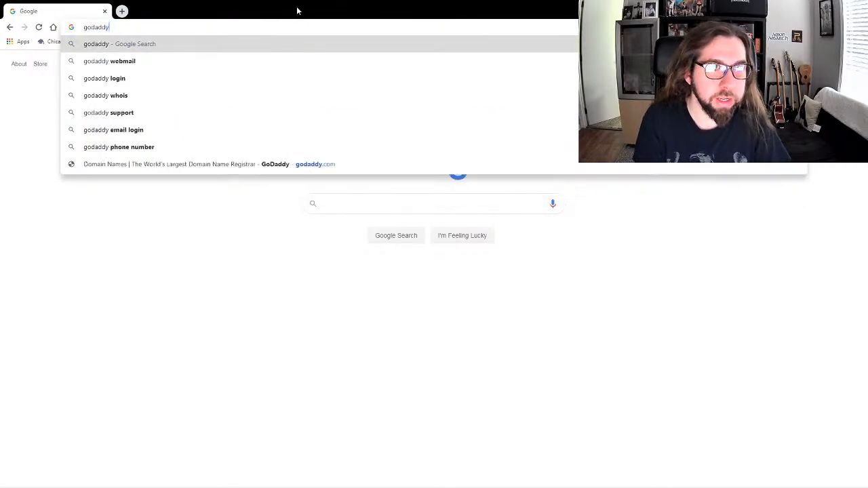
text(.com)
key(Return)
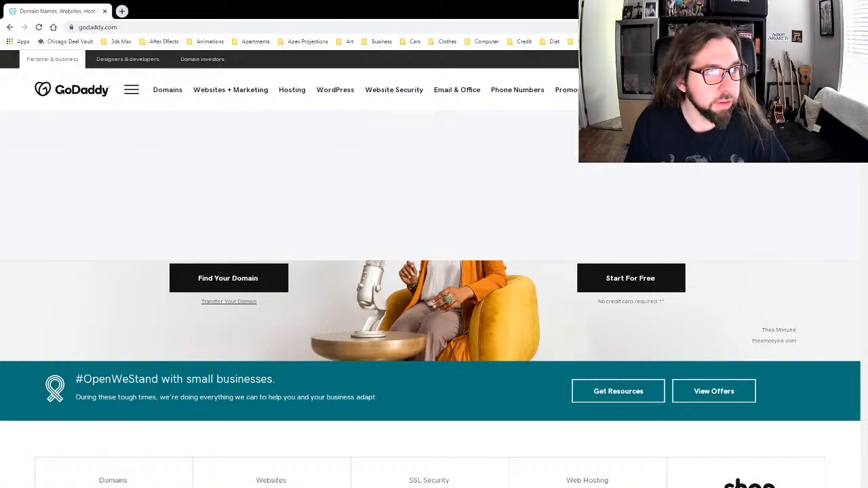
click(502, 195)
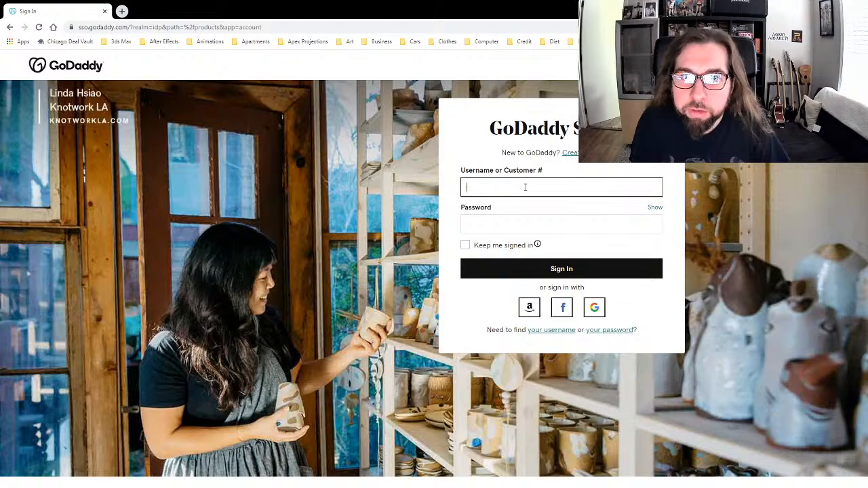
text(rondolph7)
key(Tab)
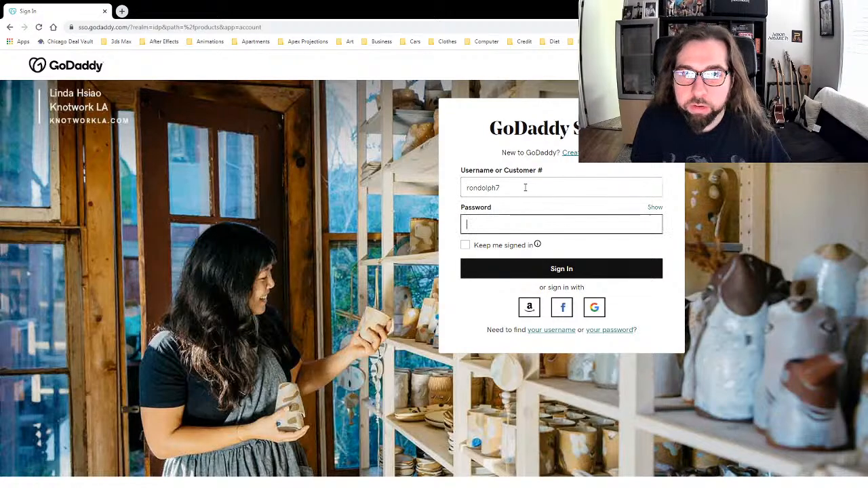
text(•••••)
key(Return)
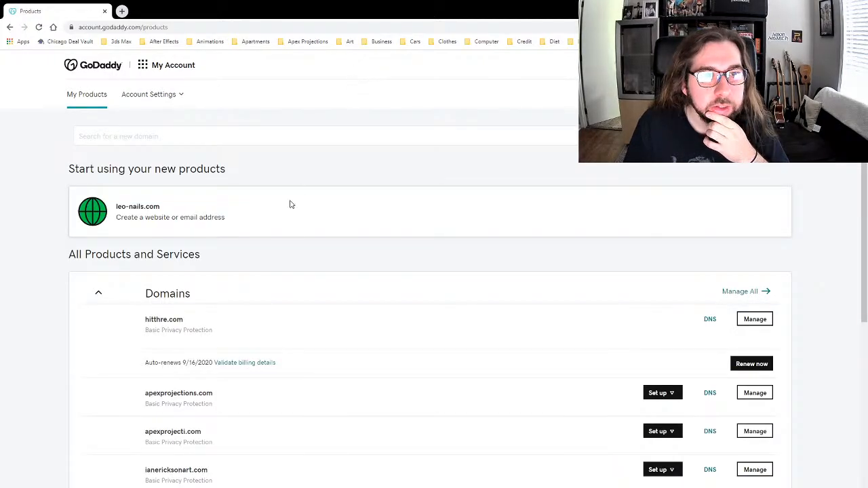
Step: Find leo-nails.com in the Domains list and open its Manage settings page
scroll(250, 249, down, 2)
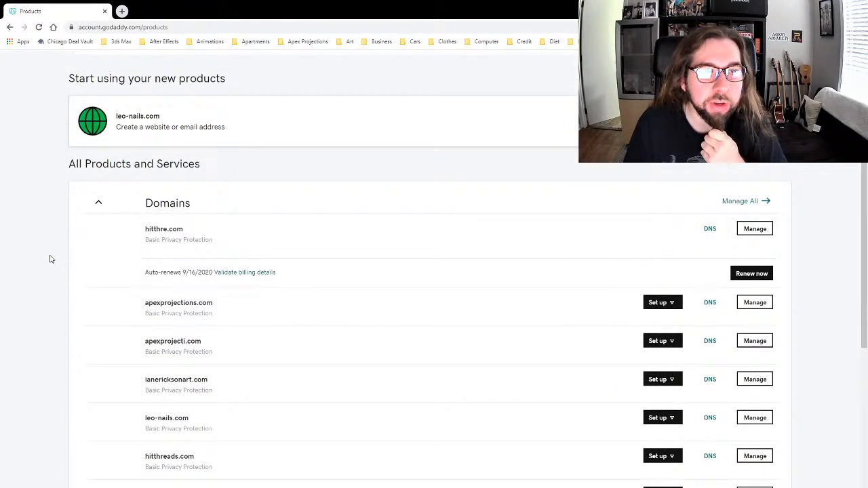
scroll(49, 259, down, 4)
scroll(50, 259, up, 3)
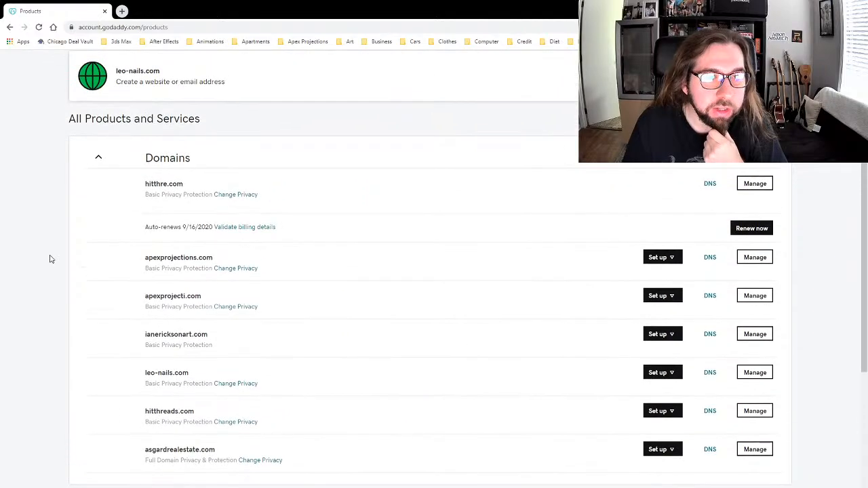
scroll(50, 259, up, 1)
scroll(50, 259, down, 2)
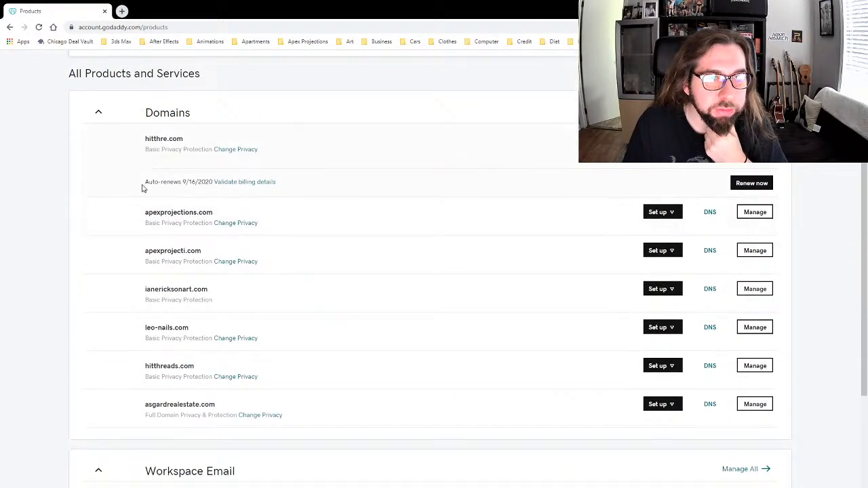
scroll(192, 293, down, 1)
scroll(217, 291, up, 1)
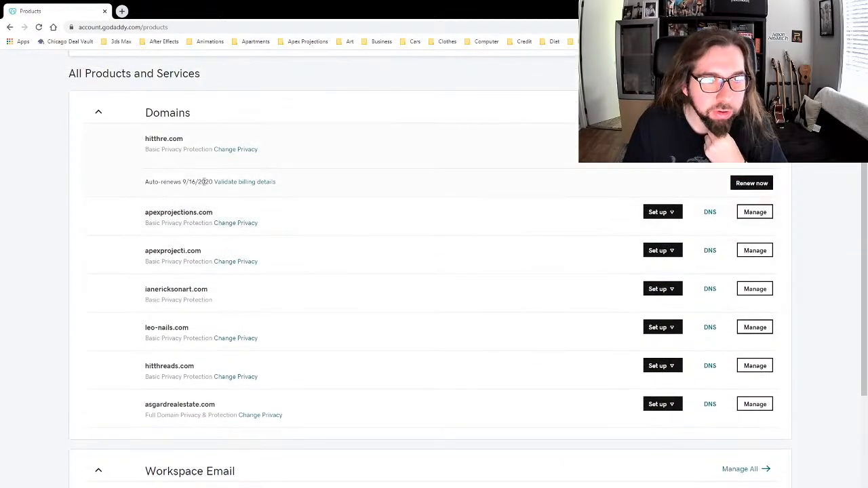
scroll(335, 205, down, 2)
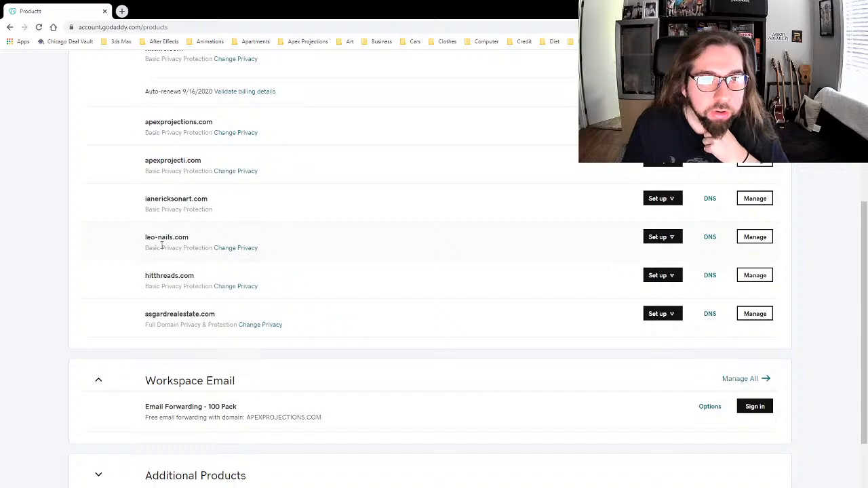
click(670, 239)
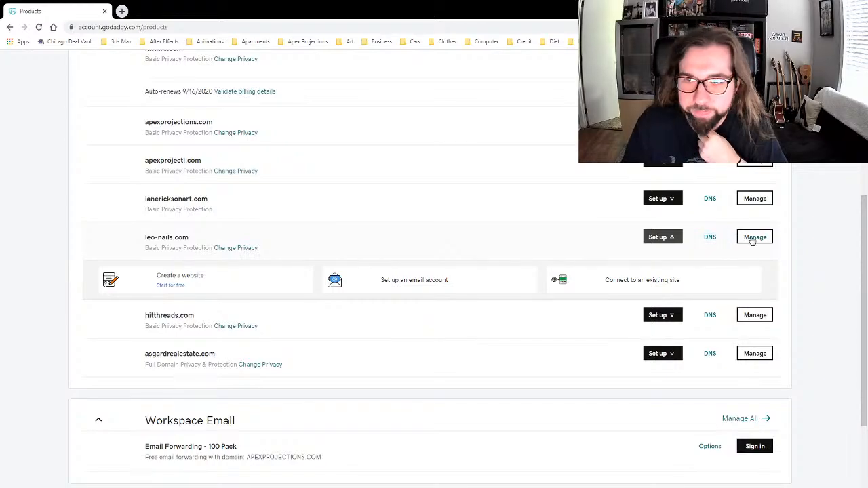
click(654, 237)
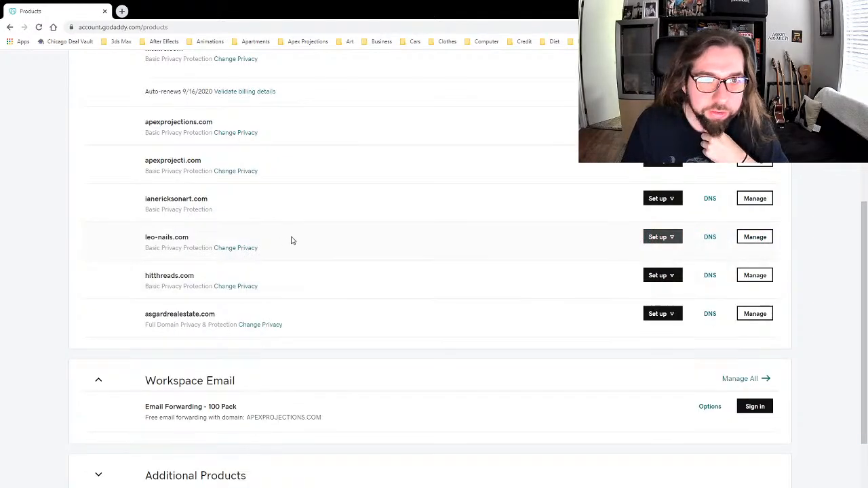
click(749, 236)
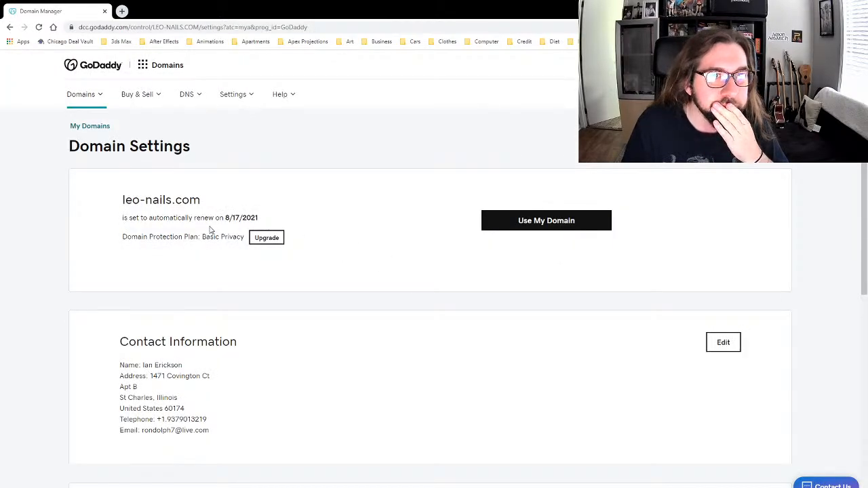
Step: Open Manage DNS for leo-nails.com and review its records and ns13/ns14.domaincontrol.com nameservers
scroll(353, 251, down, 5)
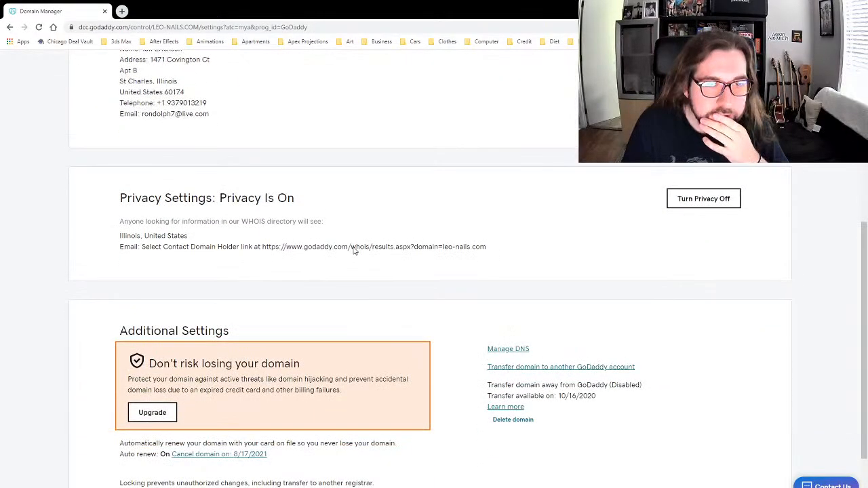
scroll(354, 247, down, 2)
scroll(355, 250, up, 8)
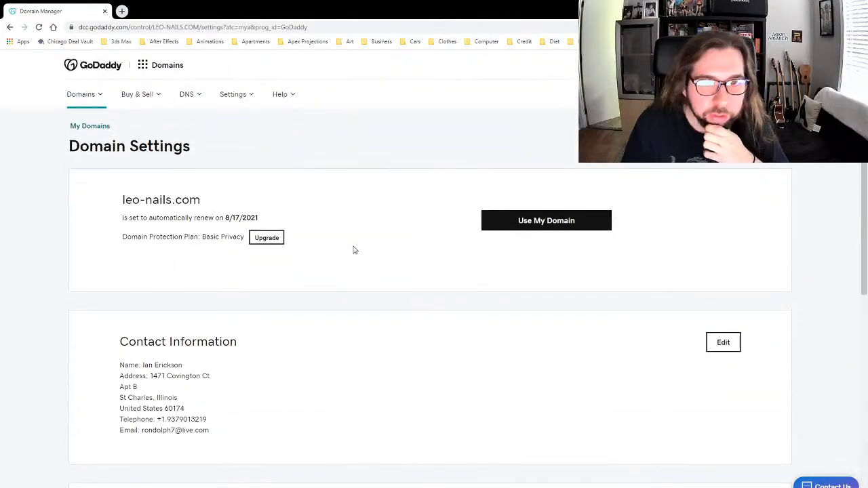
scroll(355, 250, down, 8)
click(508, 305)
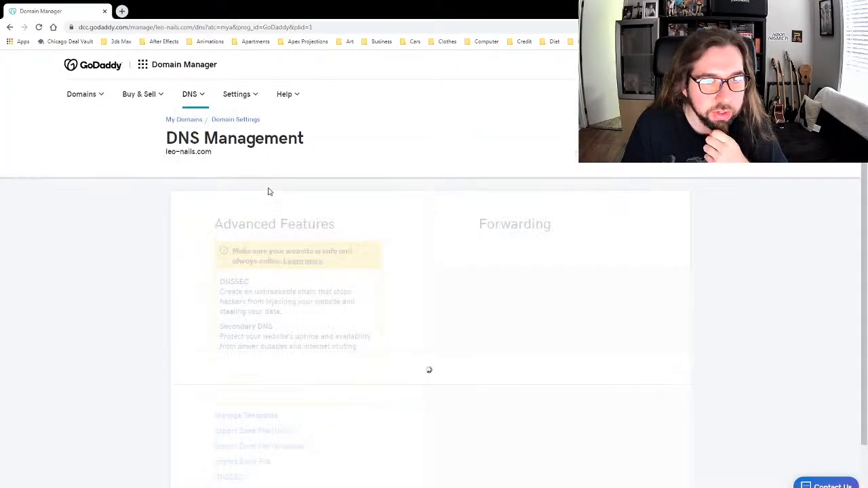
scroll(239, 218, down, 3)
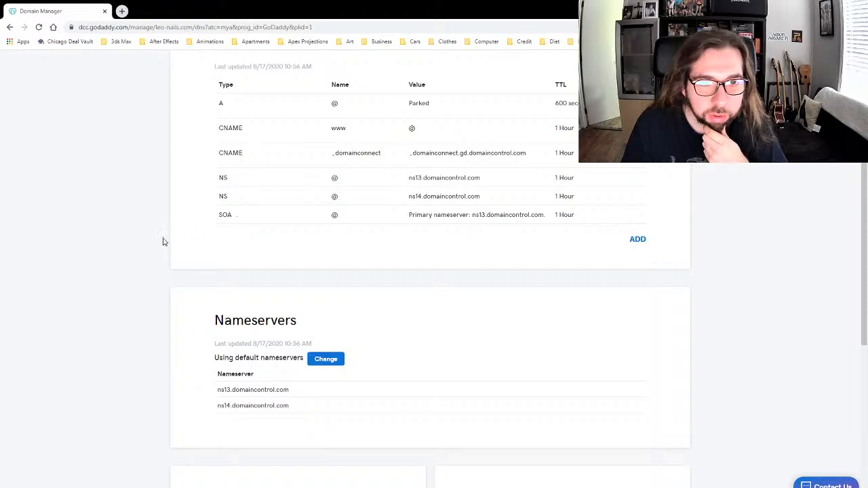
scroll(163, 242, down, 3)
scroll(163, 242, up, 1)
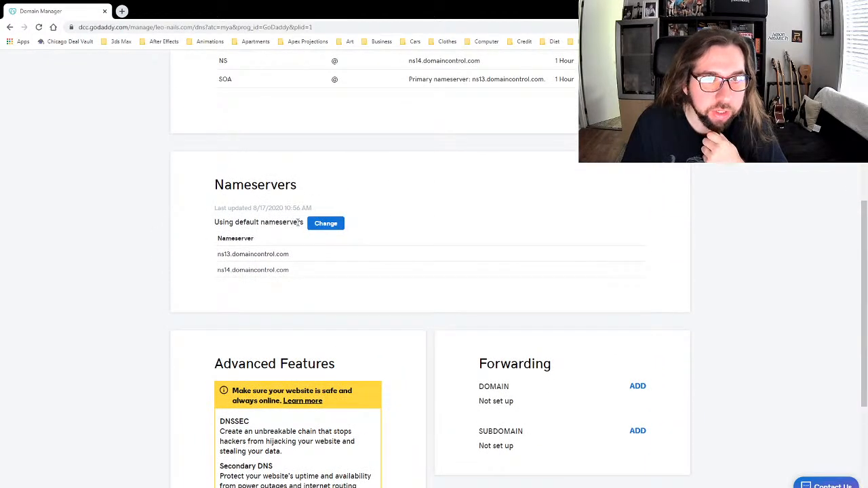
scroll(250, 226, up, 1)
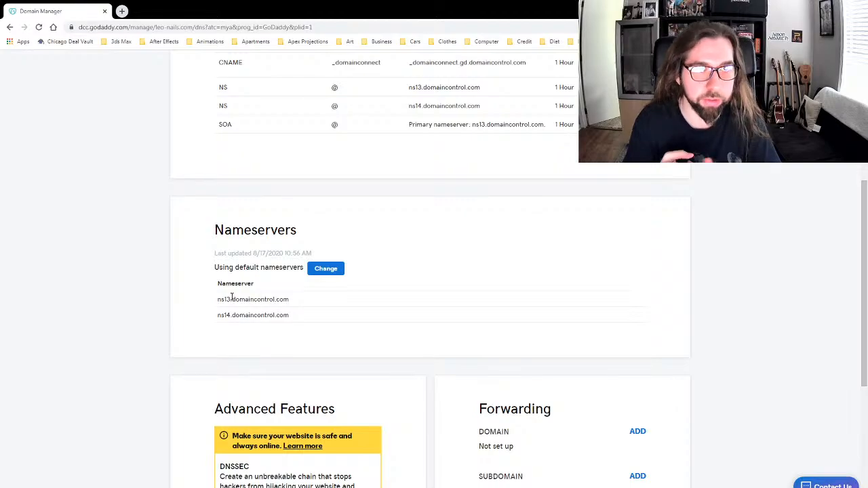
Step: In a new tab, load the HostGator website and go to the customer portal sign-in
click(121, 11)
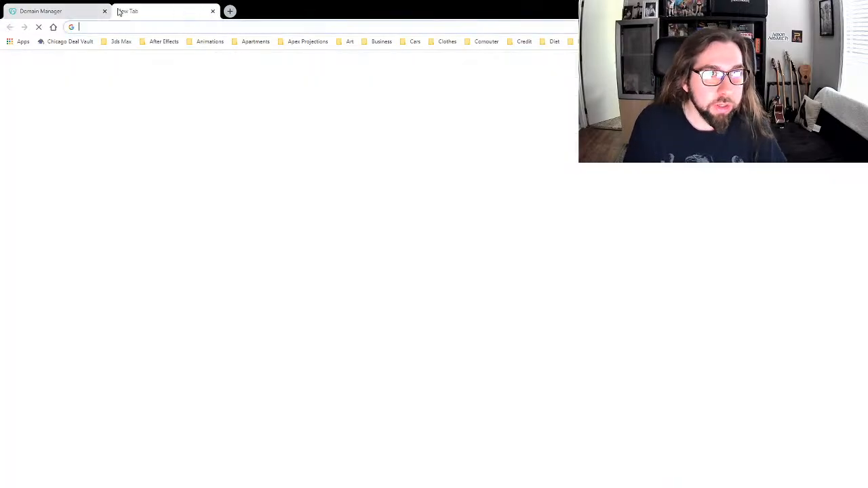
text(hostgator.com)
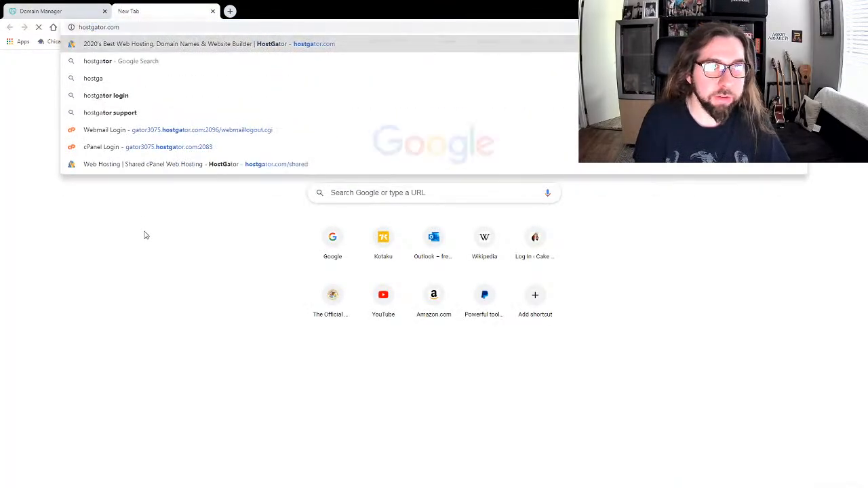
key(Return)
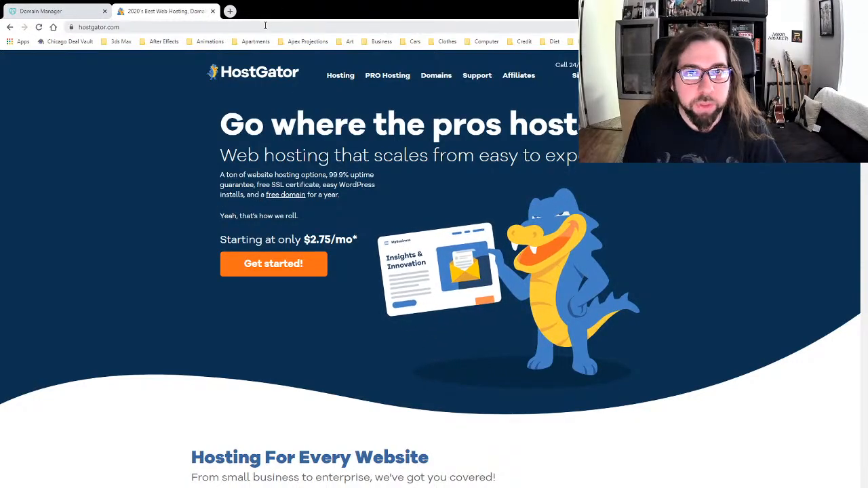
mouse_move(573, 78)
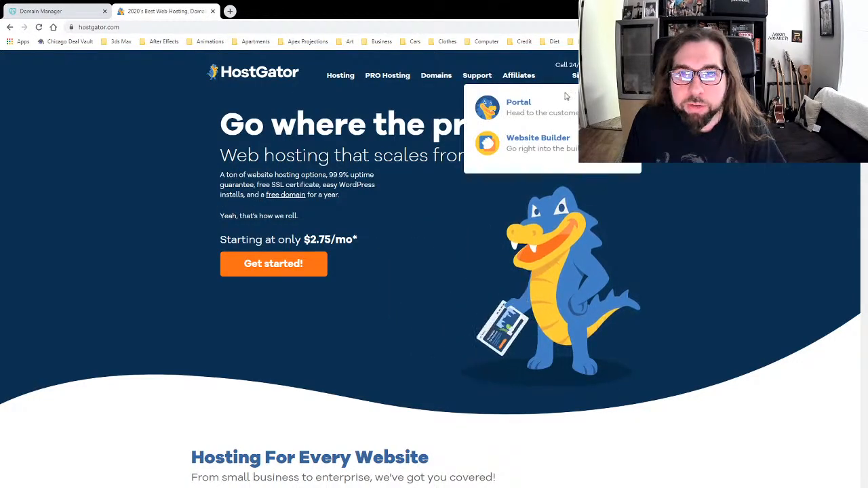
click(513, 105)
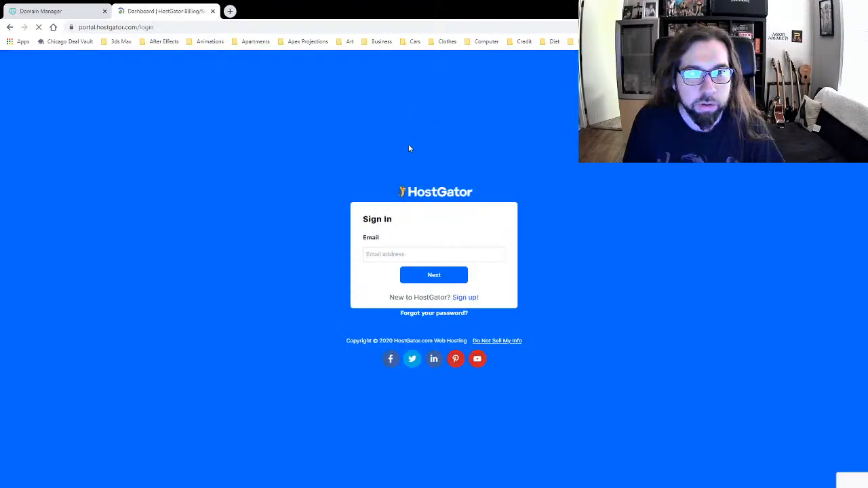
Step: Sign in to the HostGator portal with the account e-mail and password
click(377, 255)
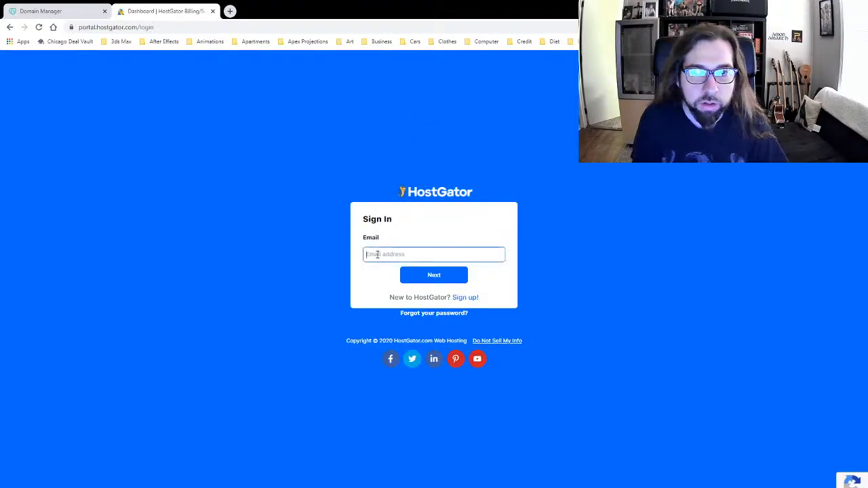
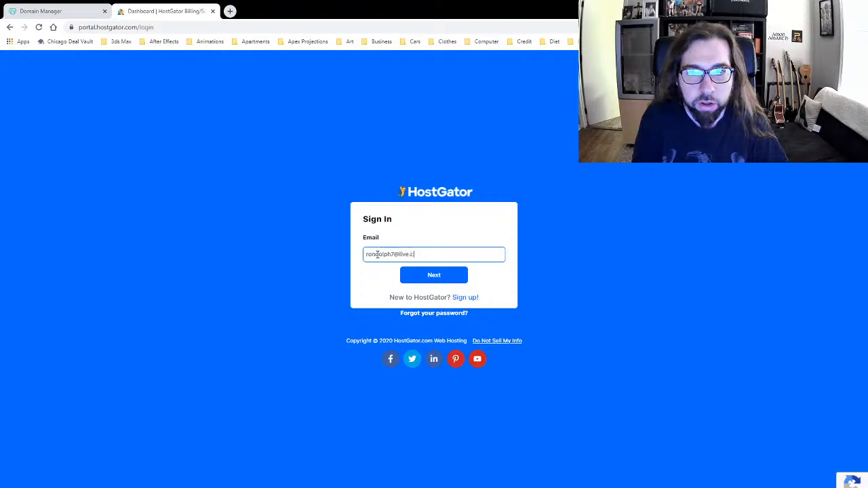
key(Return)
click(150, 290)
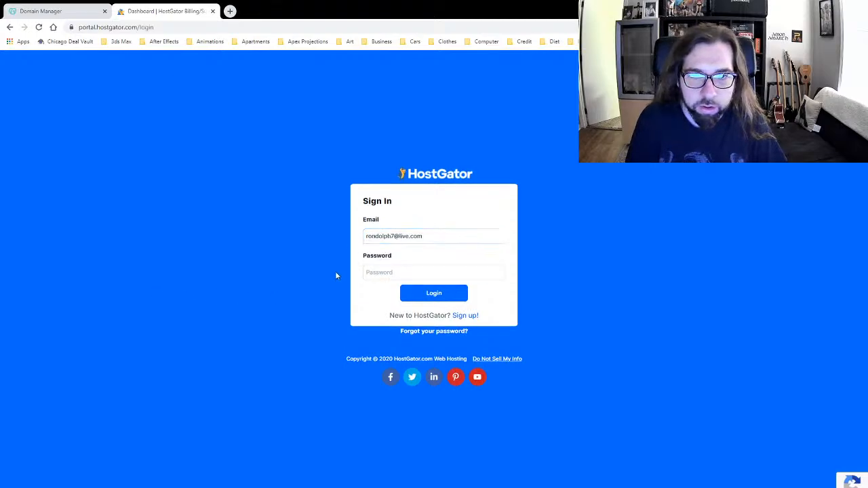
click(383, 272)
text(••)
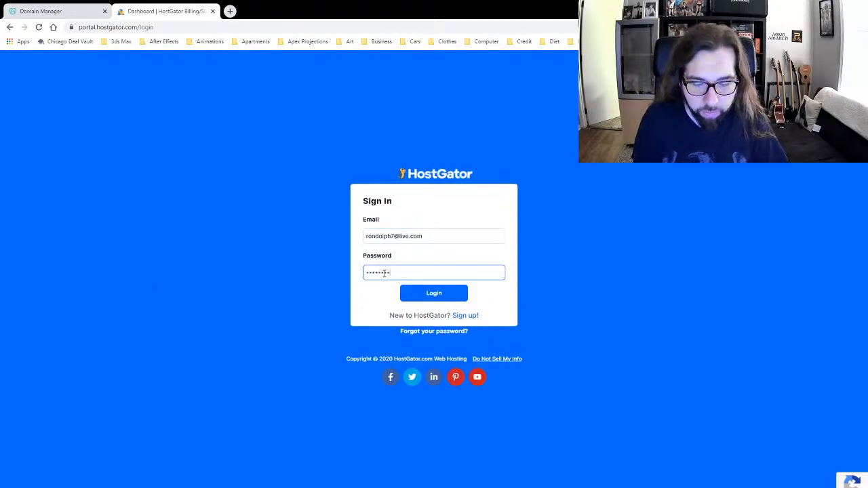
text(•••••••••)
key(Return)
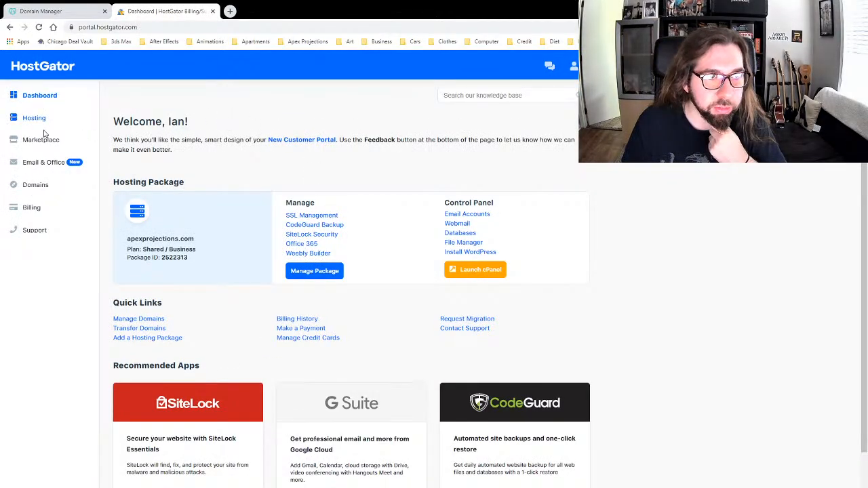
Step: Review the Hosting and Domains pages, then log out through the account menu
click(35, 127)
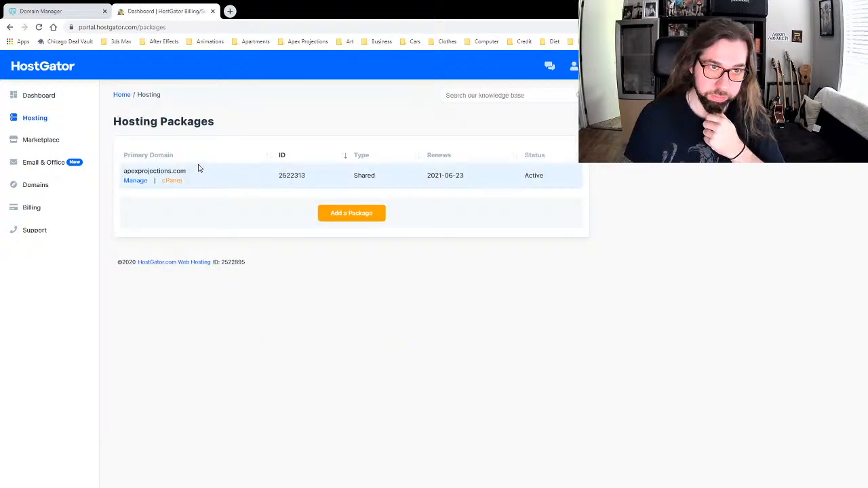
click(20, 185)
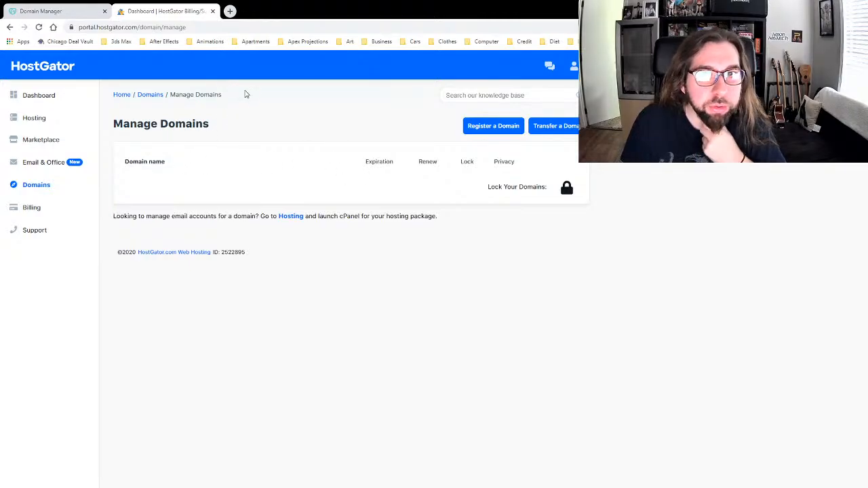
click(574, 66)
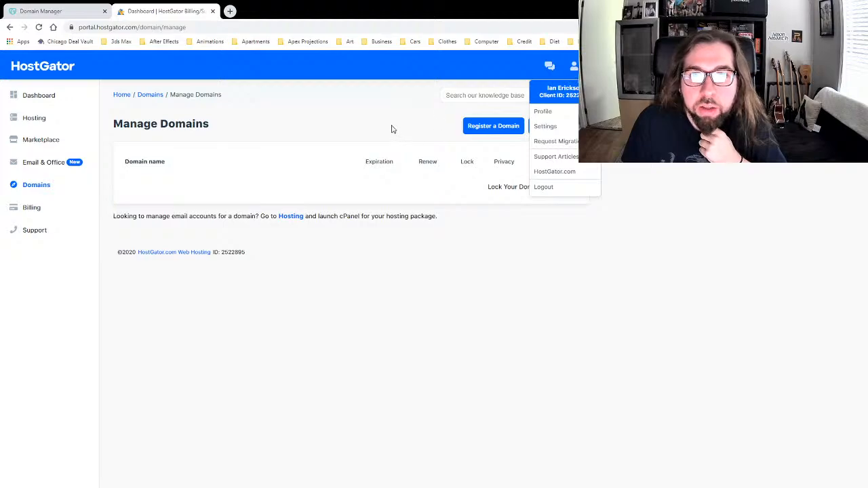
click(392, 129)
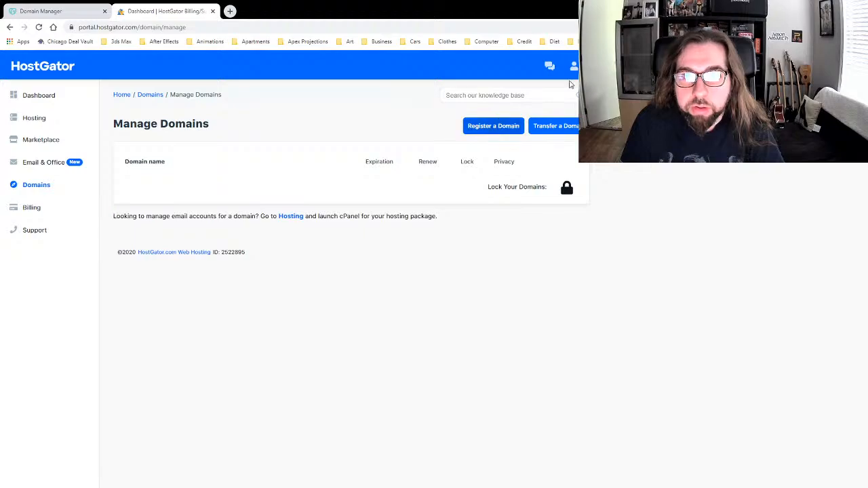
click(573, 65)
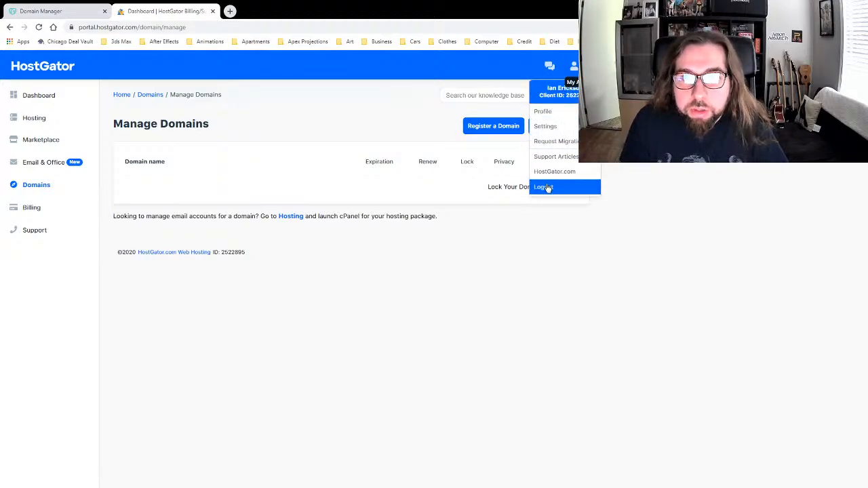
click(548, 188)
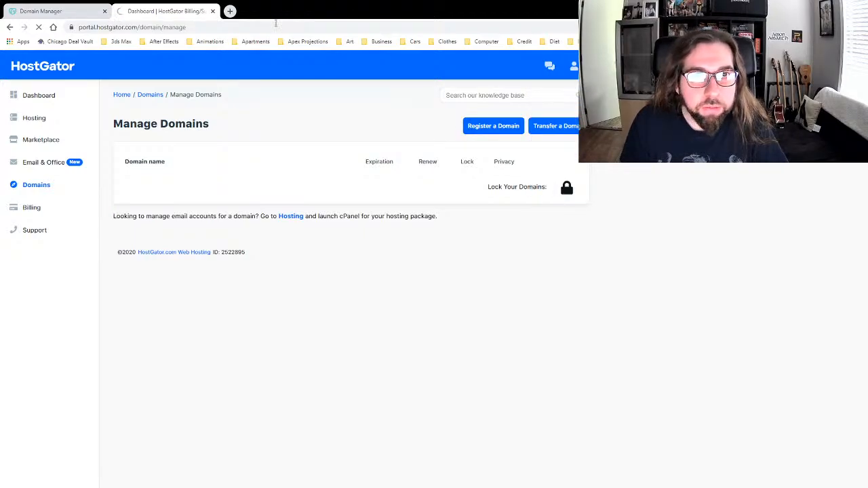
Step: Log into cPanel at gator3075.hostgator.com:2083 with the saved username and password
text(ga)
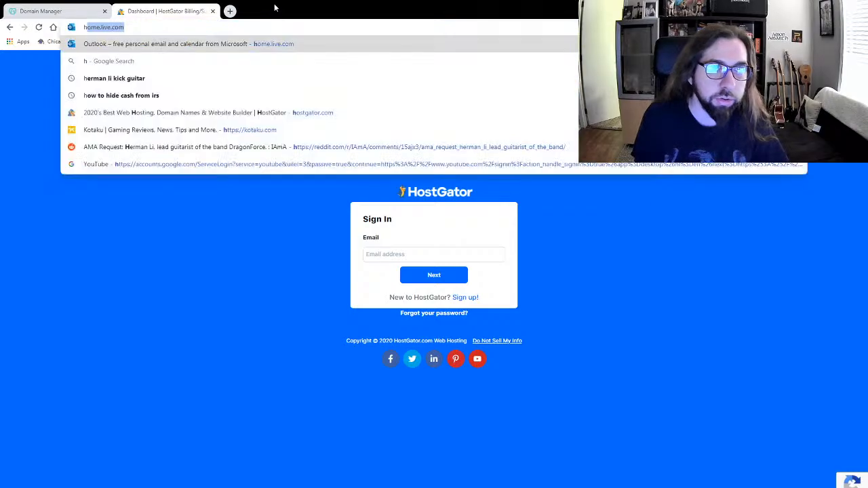
text(tor)
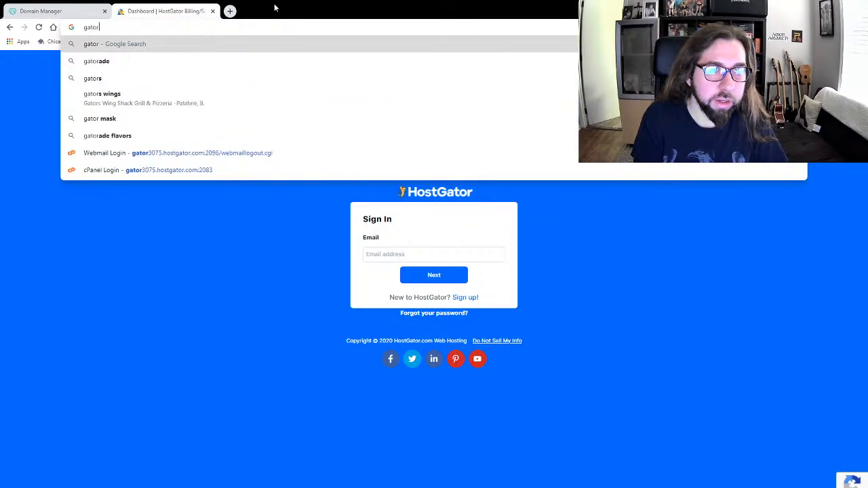
click(181, 171)
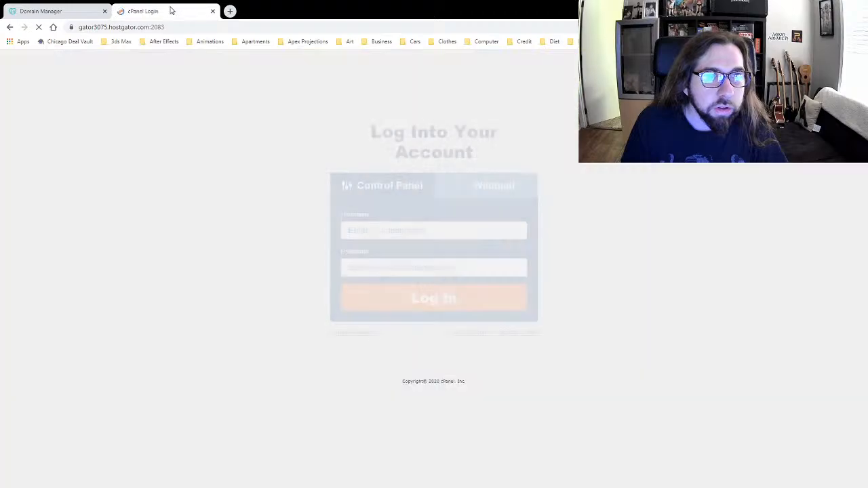
click(368, 266)
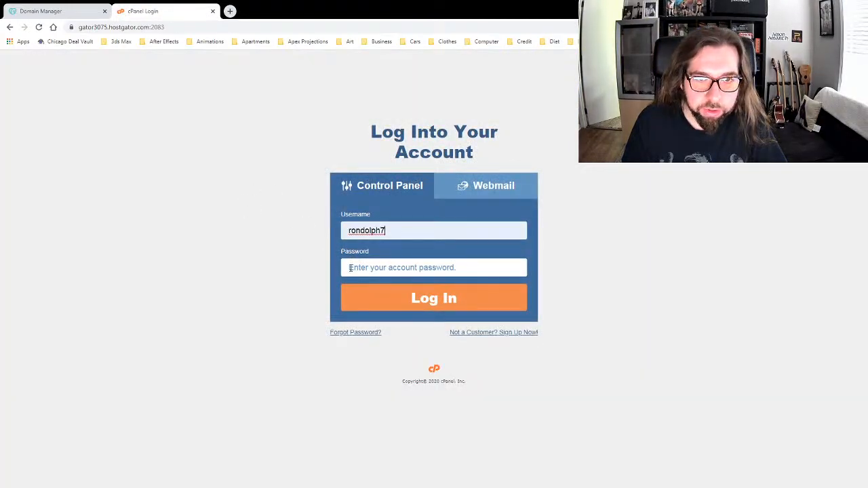
text(•)
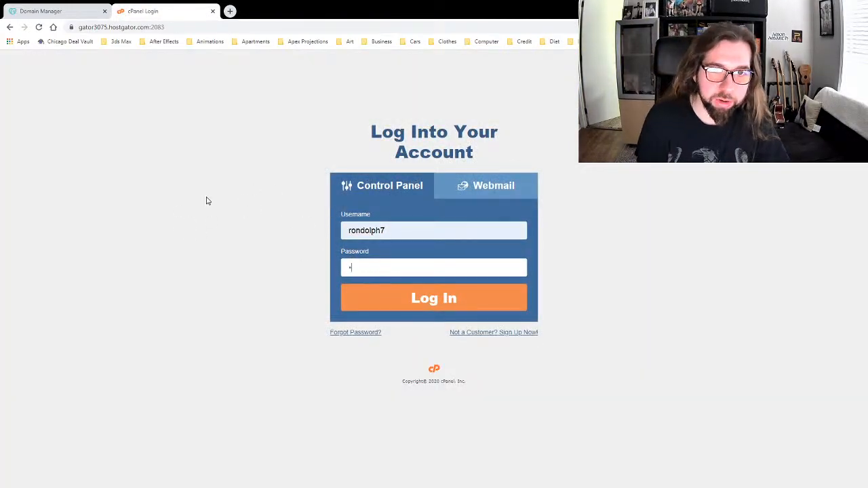
text(••••••••••)
key(Return)
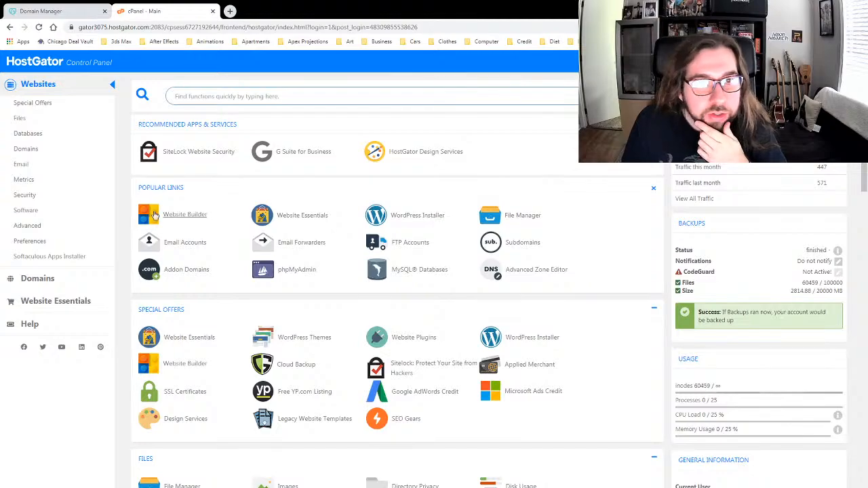
Step: Scroll through the cPanel dashboard, opening and closing the domain registration tab
scroll(124, 214, down, 2)
scroll(124, 215, down, 3)
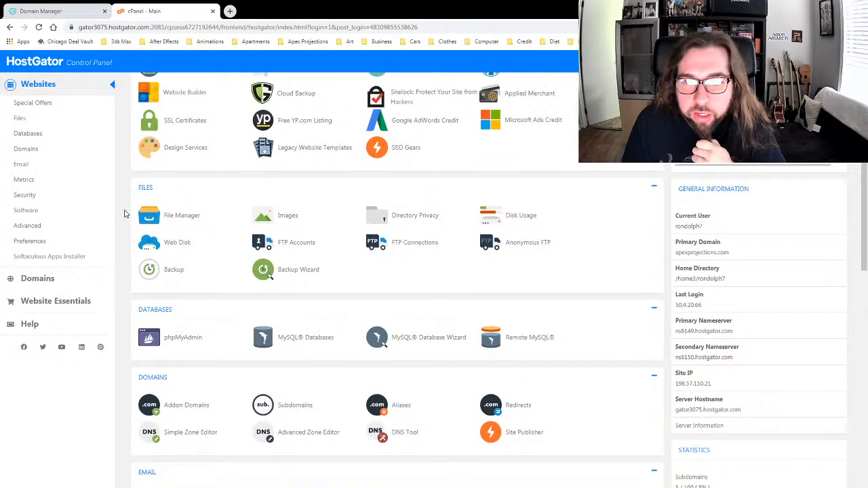
scroll(125, 214, down, 4)
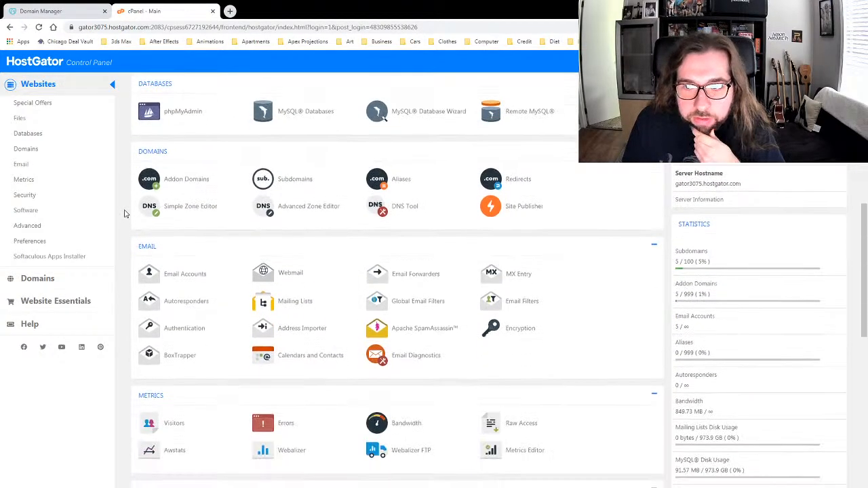
scroll(124, 215, down, 7)
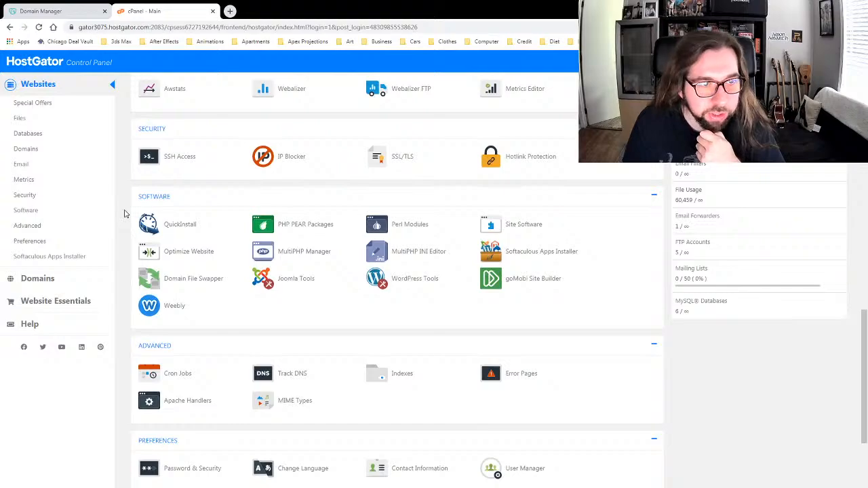
scroll(124, 214, up, 13)
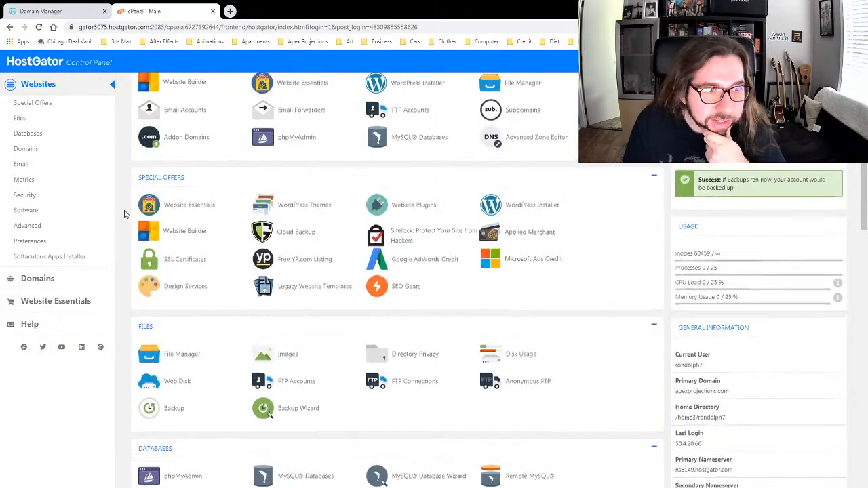
scroll(124, 215, up, 4)
click(57, 283)
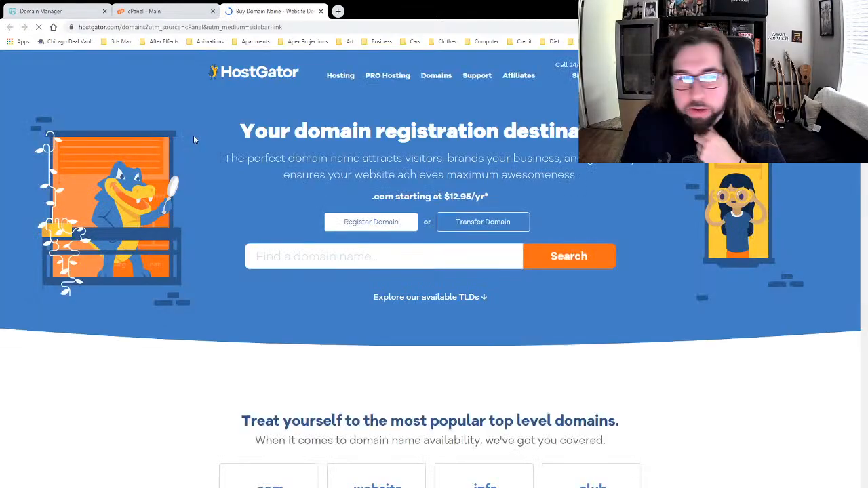
click(320, 12)
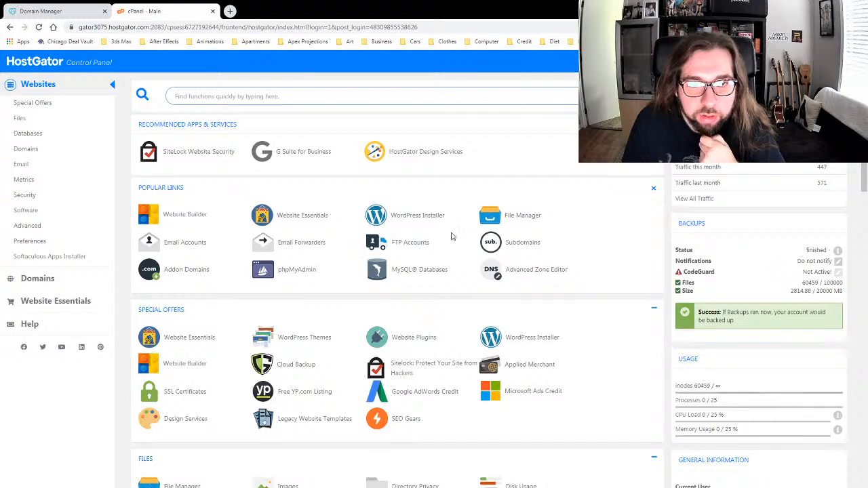
Step: Open the Subdomains page and begin entering the subdomain name 'leo-nail'
click(520, 243)
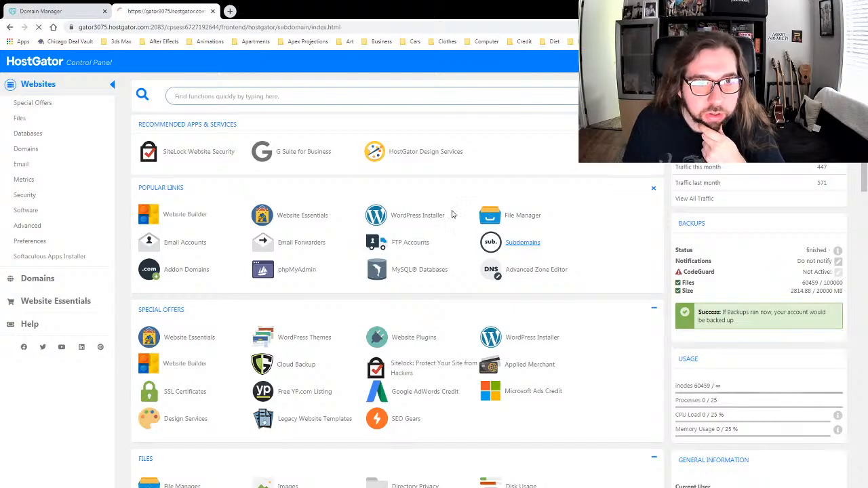
scroll(484, 214, down, 1)
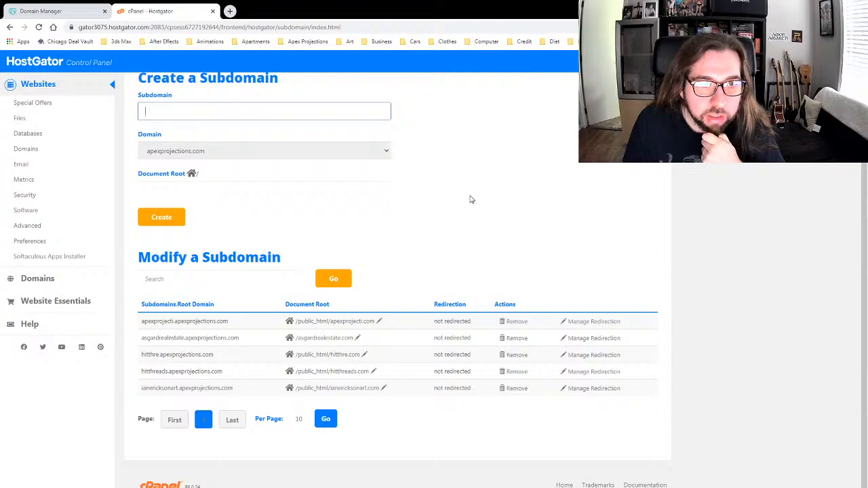
scroll(471, 199, up, 1)
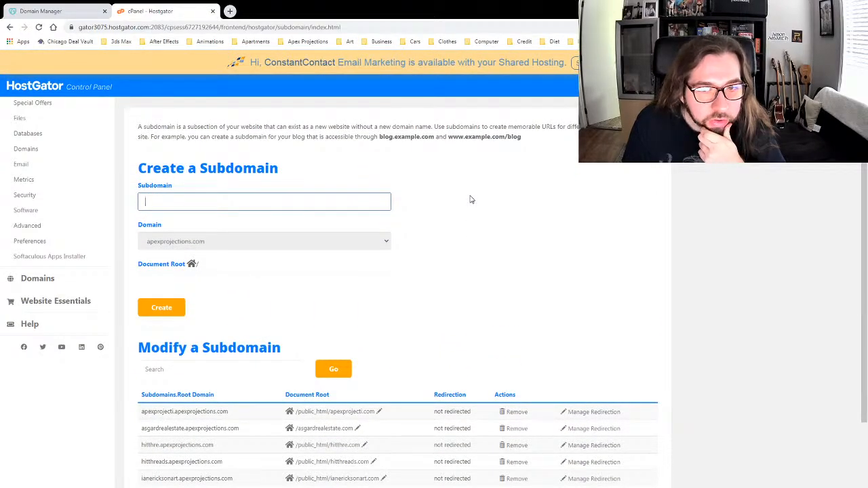
scroll(472, 199, down, 1)
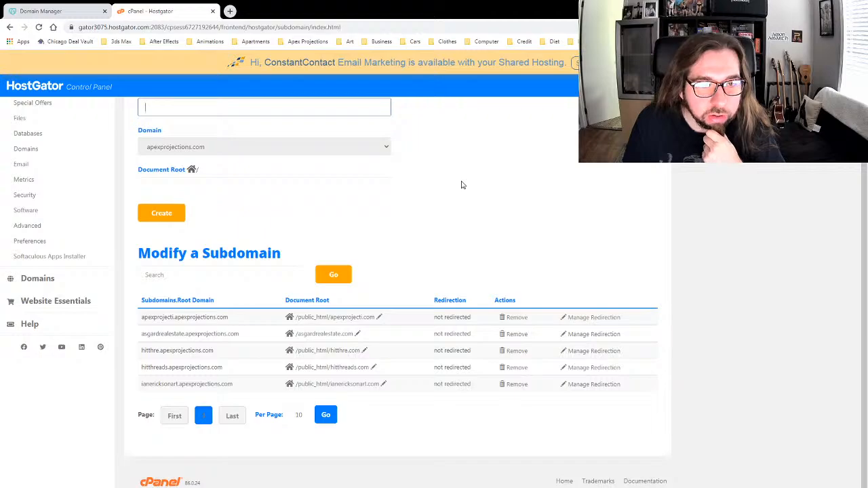
scroll(455, 188, up, 1)
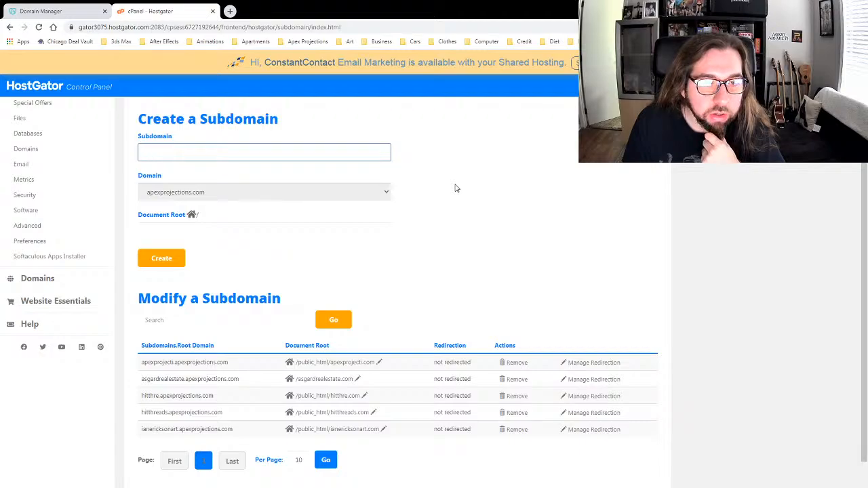
scroll(456, 189, down, 1)
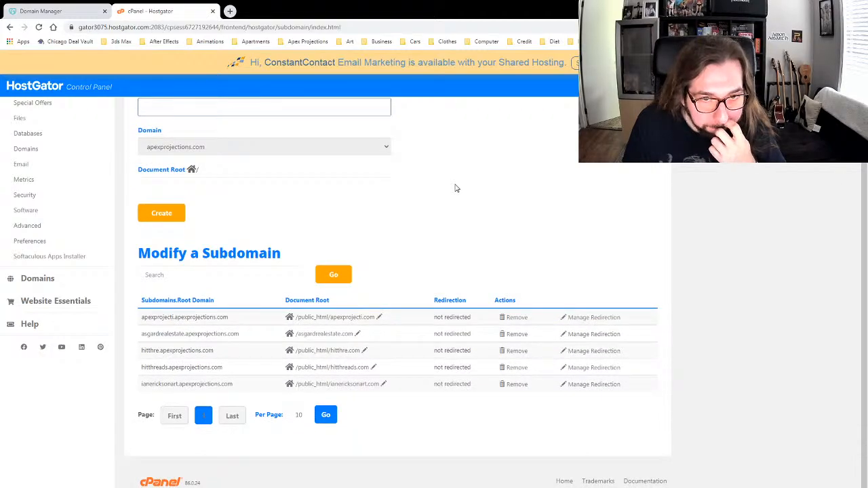
scroll(456, 189, up, 2)
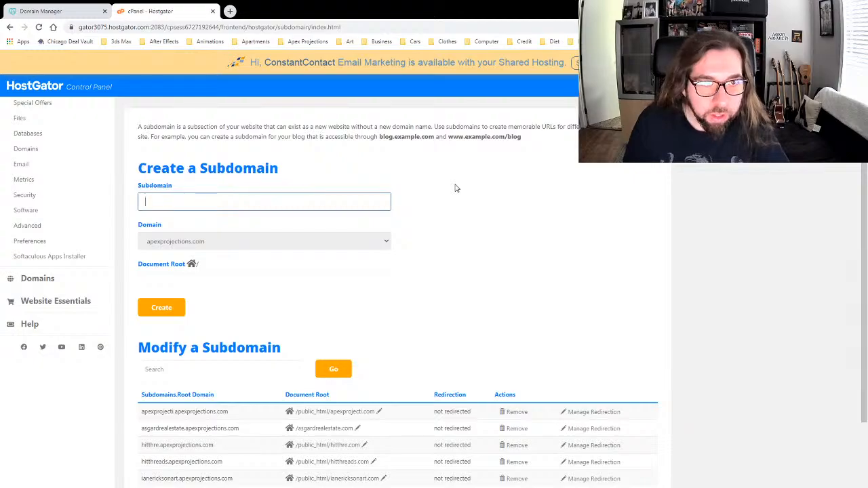
text(leo)
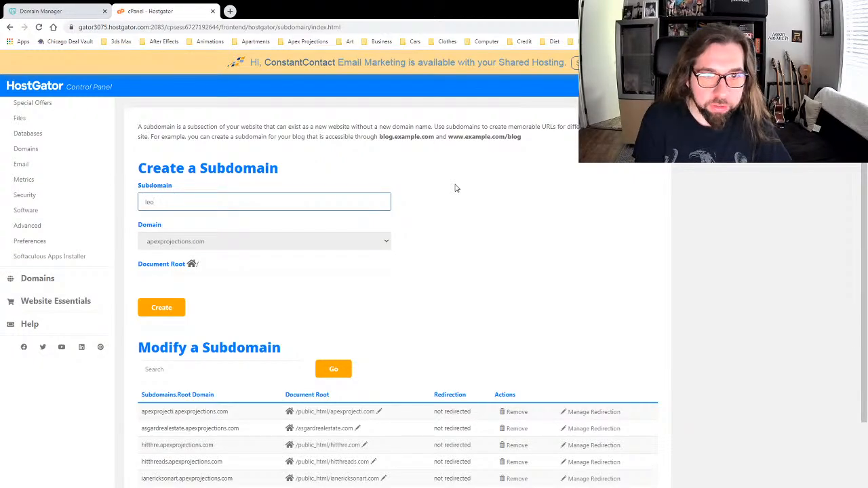
text(-nail)
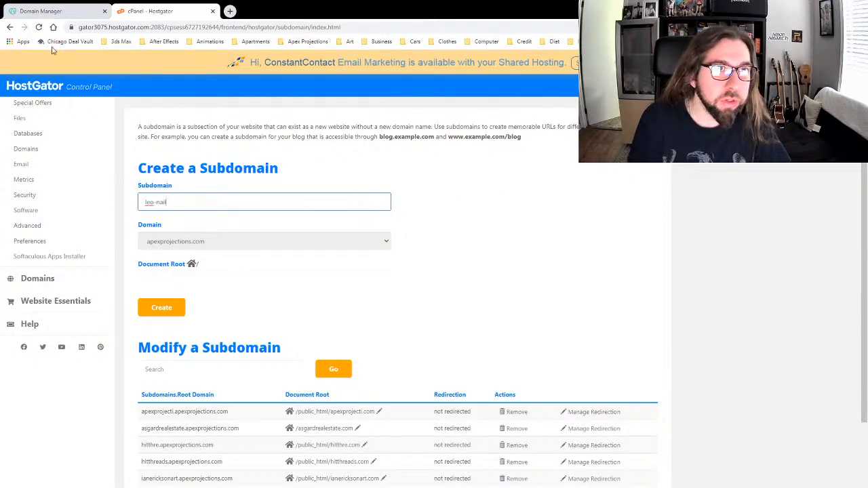
Step: Check the domain in GoDaddy, complete the name as 'leo-nails.com' and create the subdomain
click(50, 11)
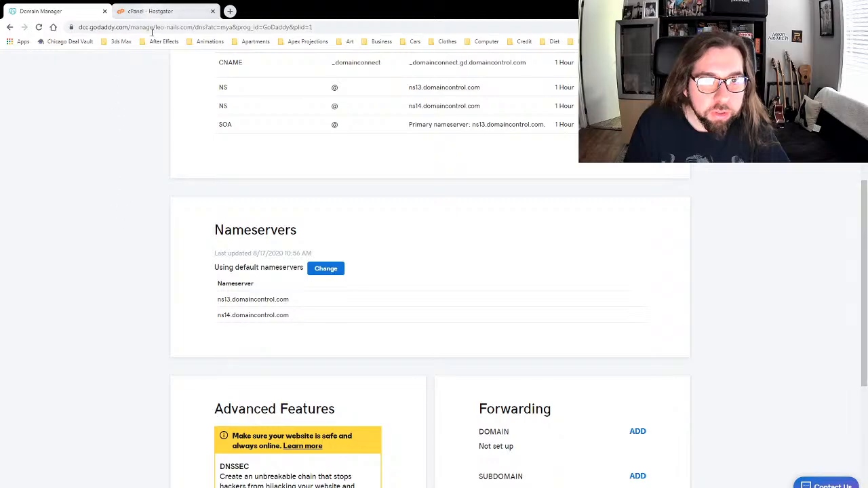
scroll(182, 246, up, 3)
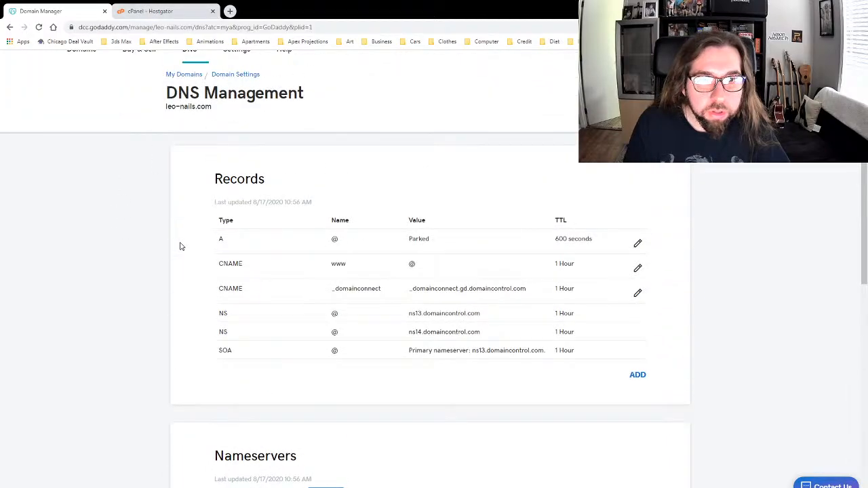
scroll(180, 246, down, 4)
scroll(170, 240, up, 5)
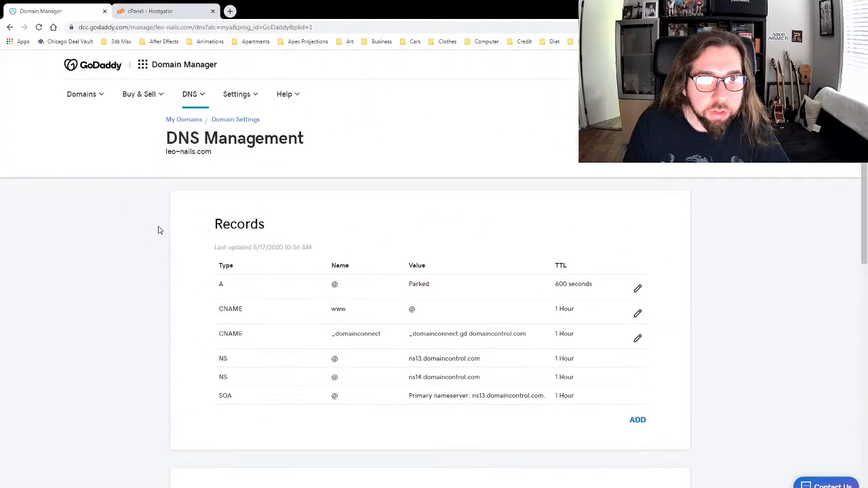
click(143, 11)
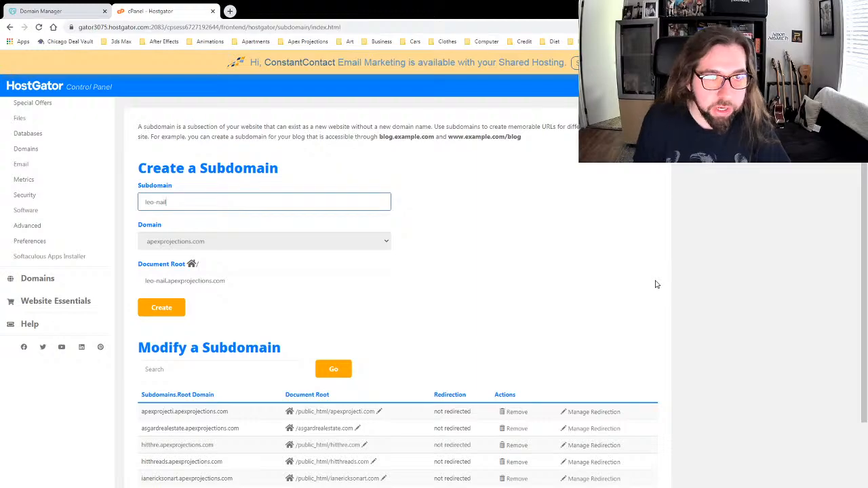
text(s.com)
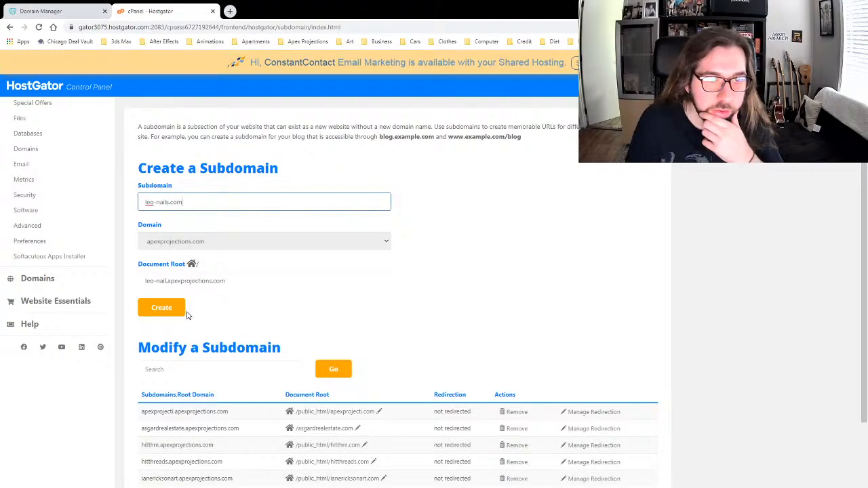
click(182, 312)
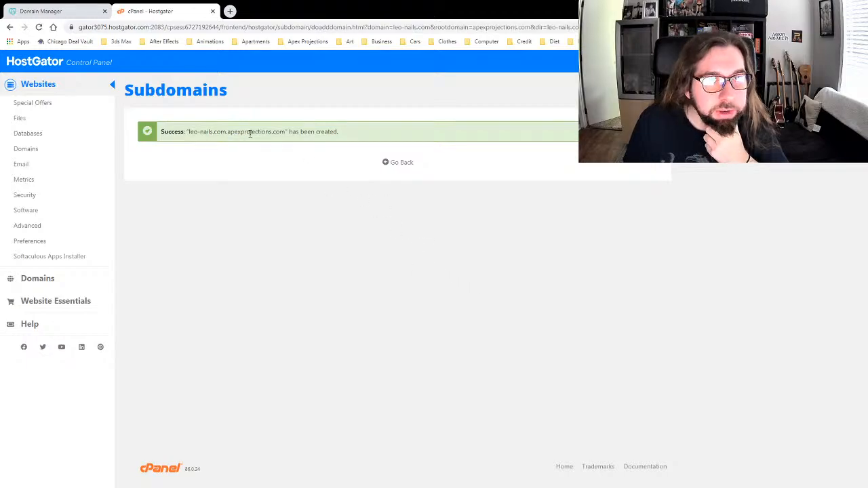
Step: Review leo-nails.com.apexprojections.com in the subdomain list, then return to the cPanel home page
click(398, 163)
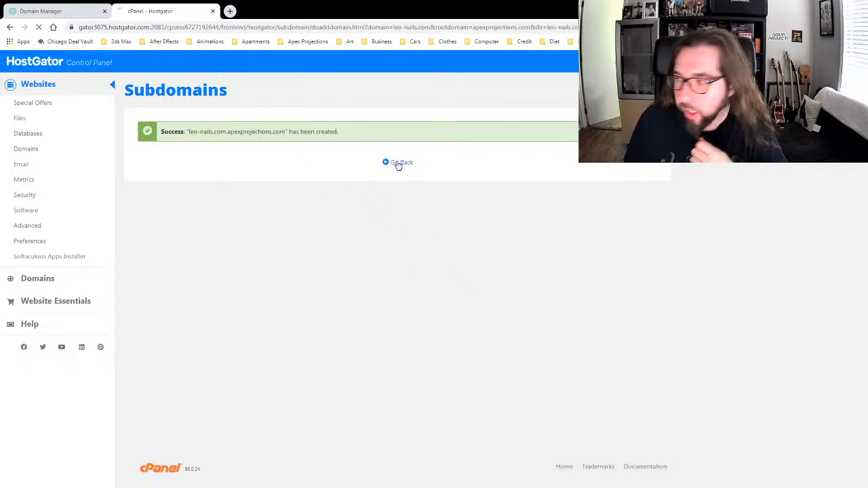
scroll(486, 270, down, 3)
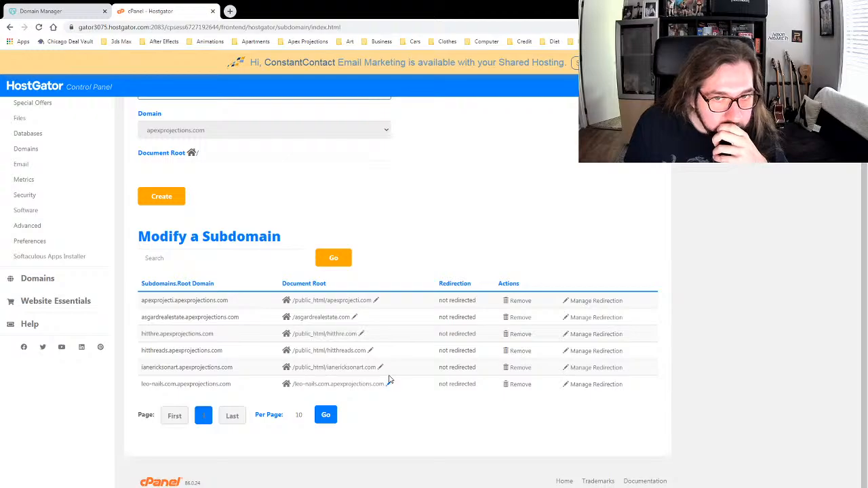
scroll(407, 201, up, 2)
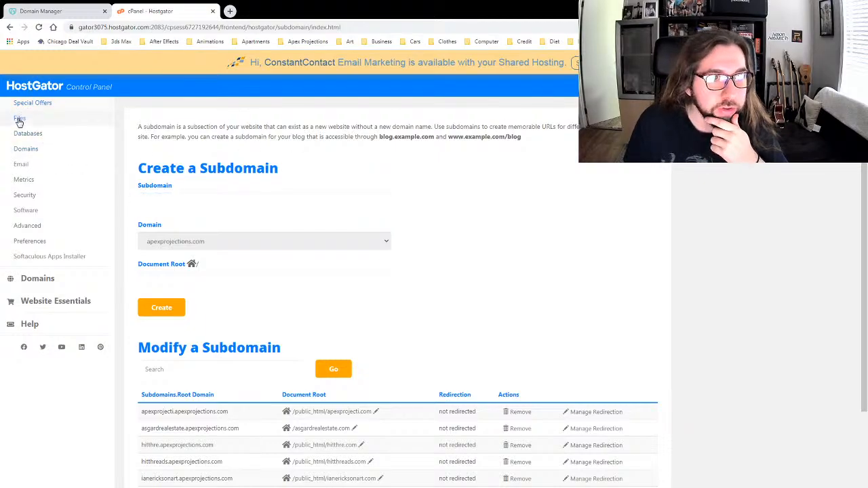
click(23, 91)
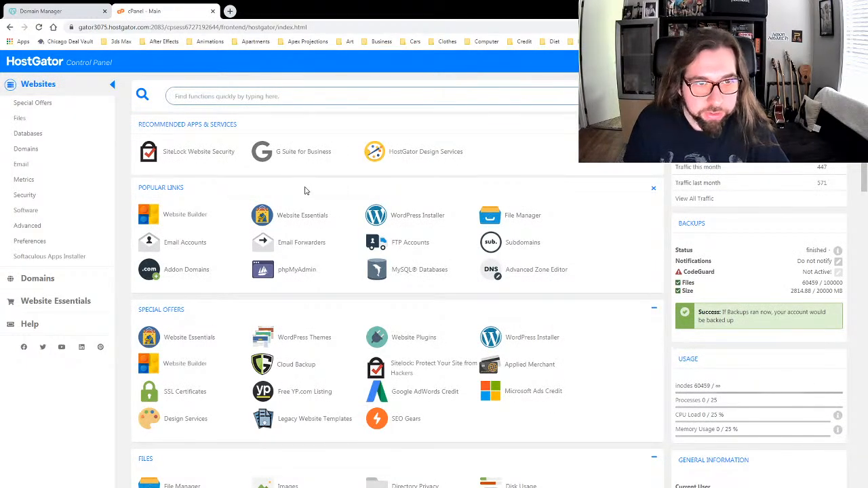
scroll(129, 233, down, 3)
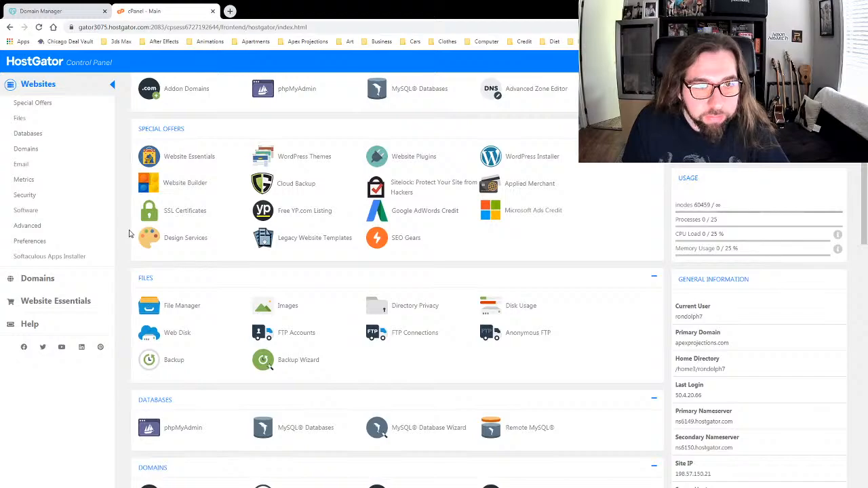
scroll(129, 232, down, 1)
scroll(130, 233, down, 3)
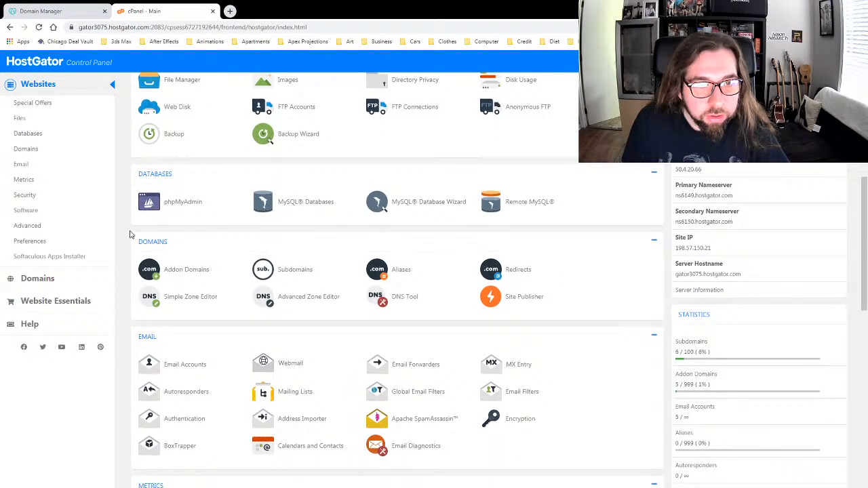
Step: Open Addon Domains and submit leo-nails.com as a new addon domain
click(190, 271)
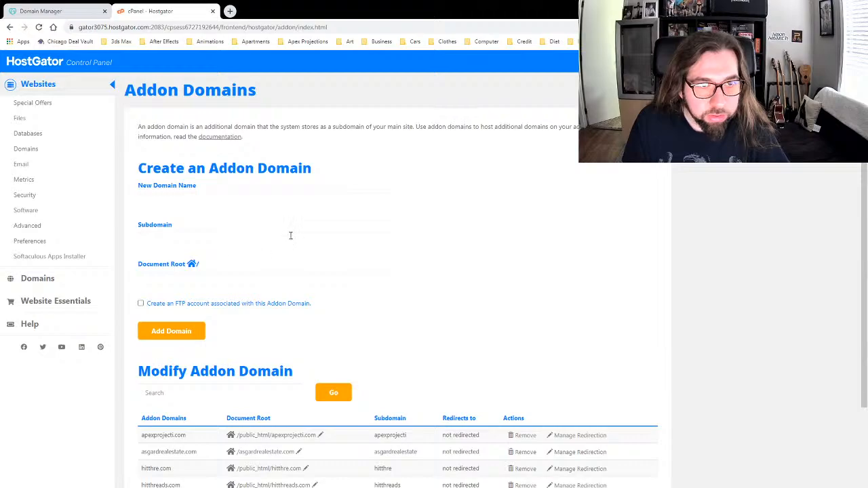
click(175, 197)
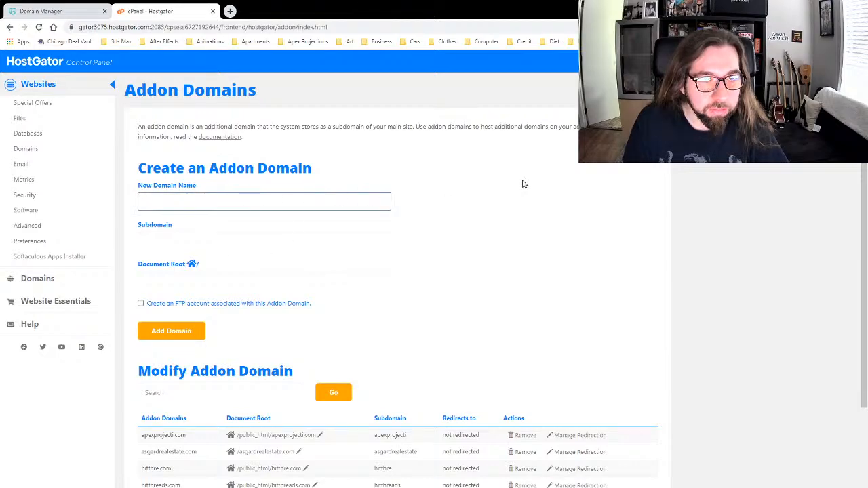
text(leo-nails.com)
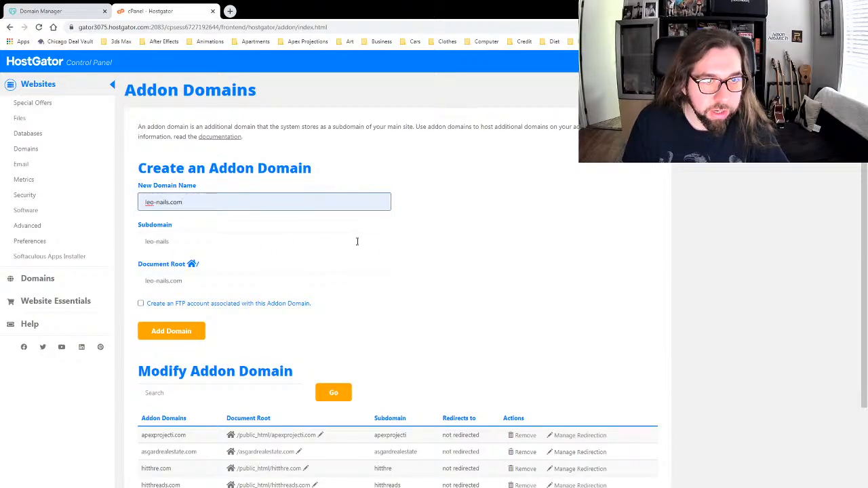
scroll(267, 241, down, 2)
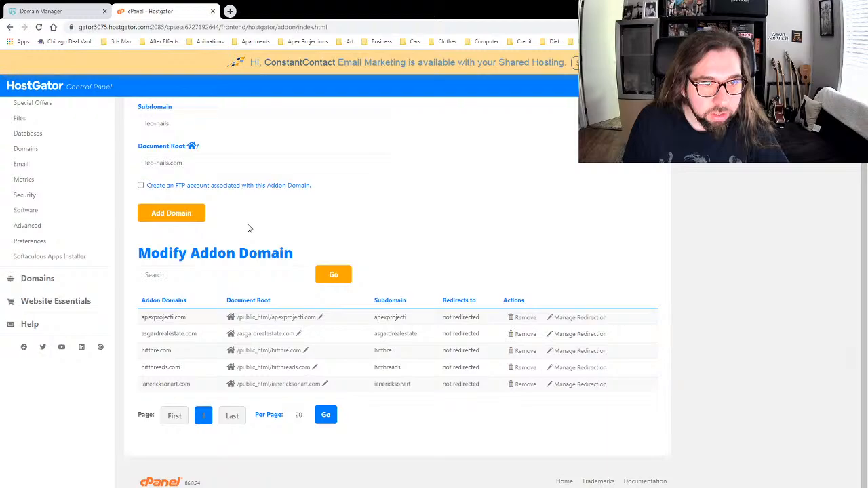
click(171, 214)
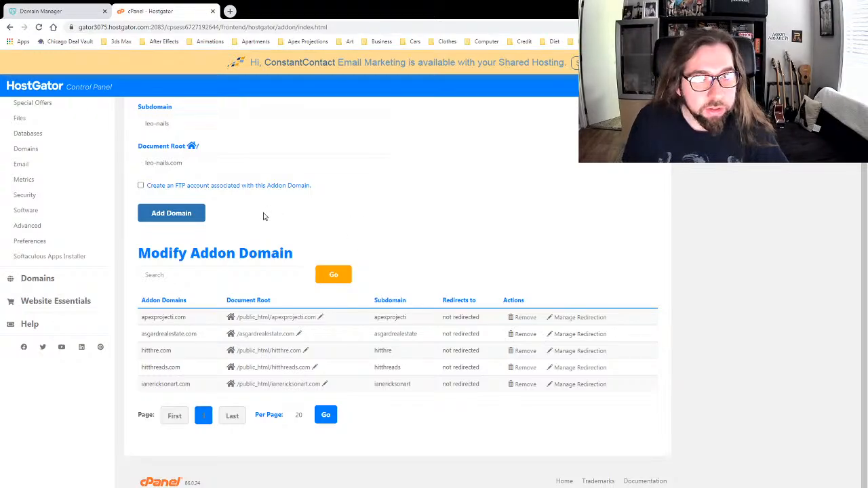
Step: Resubmit leo-nails.com, then return to the addon domain list to check it
scroll(401, 194, up, 2)
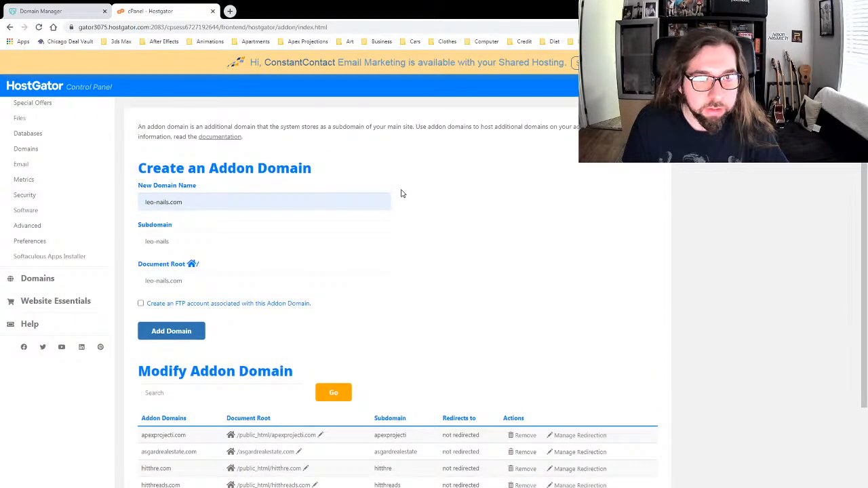
scroll(387, 230, down, 2)
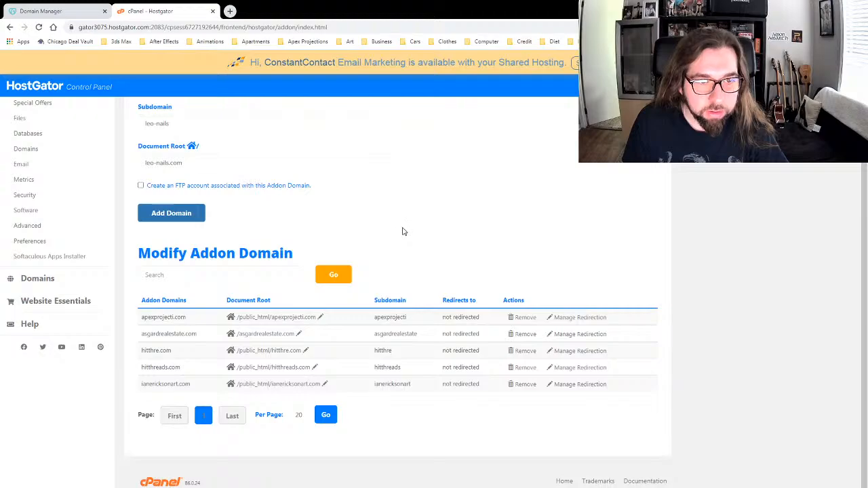
click(172, 216)
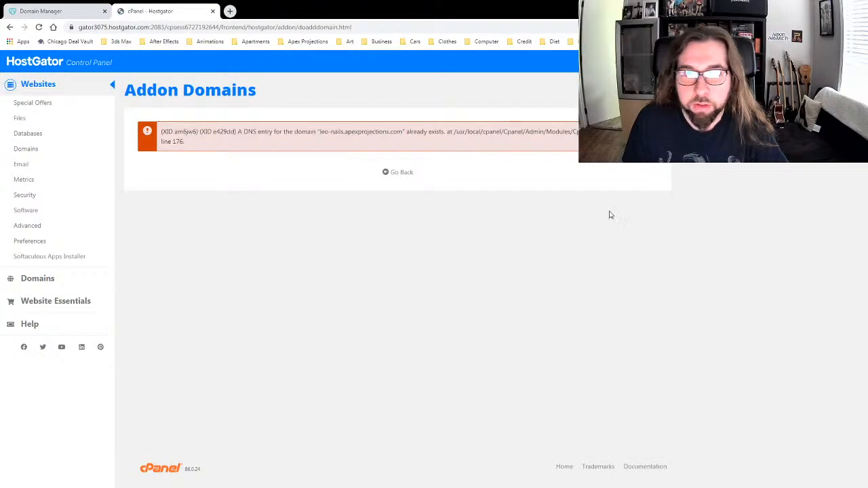
click(390, 174)
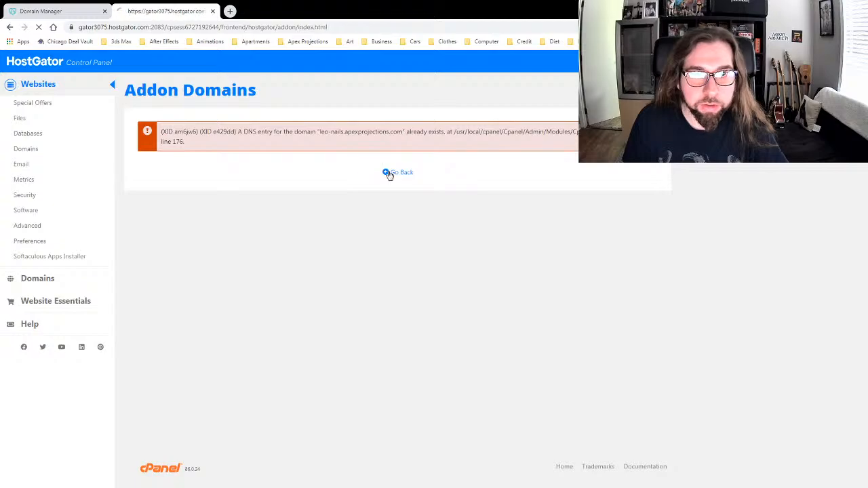
scroll(417, 220, down, 2)
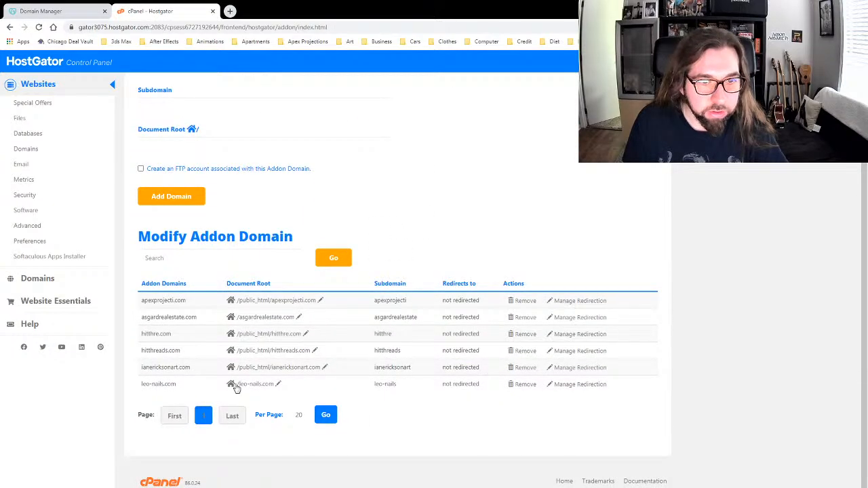
scroll(413, 242, up, 2)
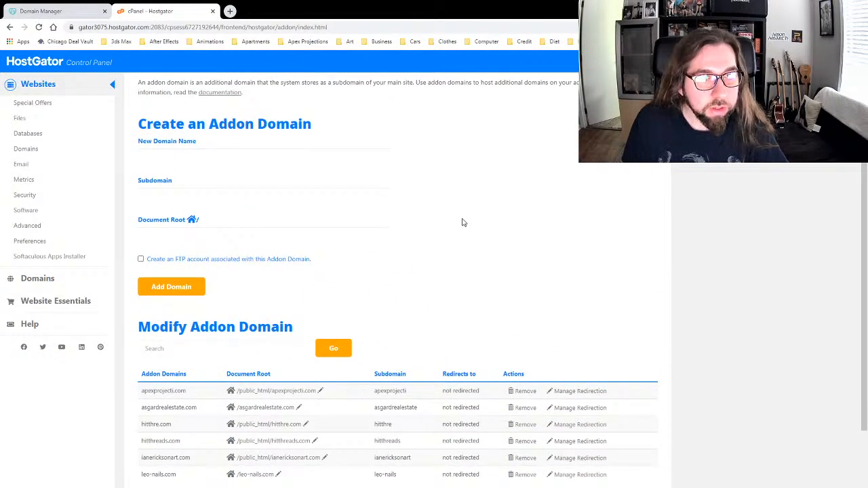
scroll(463, 222, down, 2)
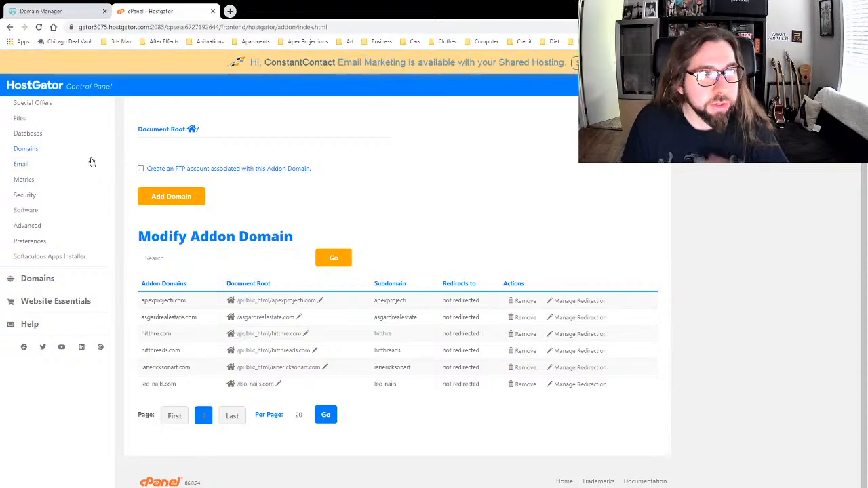
scroll(101, 176, up, 2)
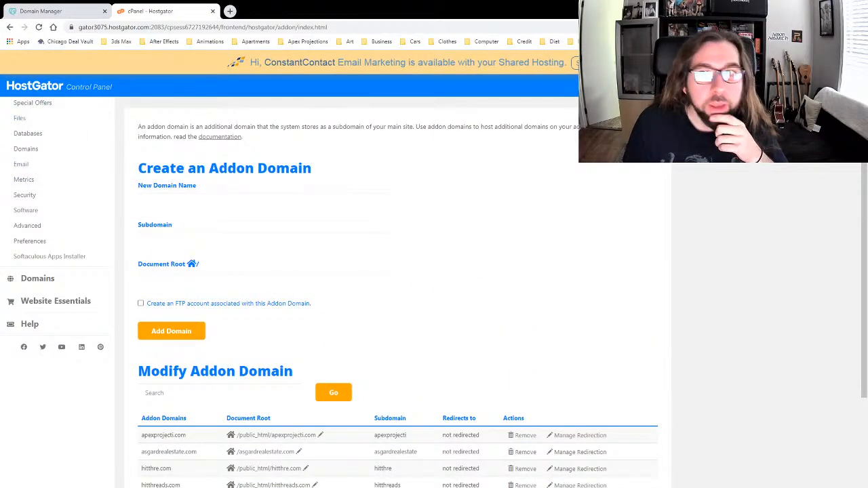
Step: Return to the cPanel home page and open Subdomains under Domains
click(43, 85)
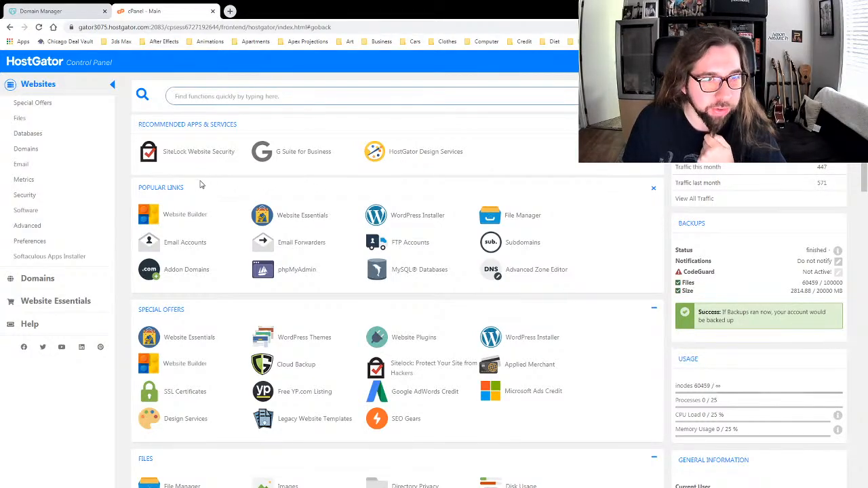
scroll(197, 180, down, 4)
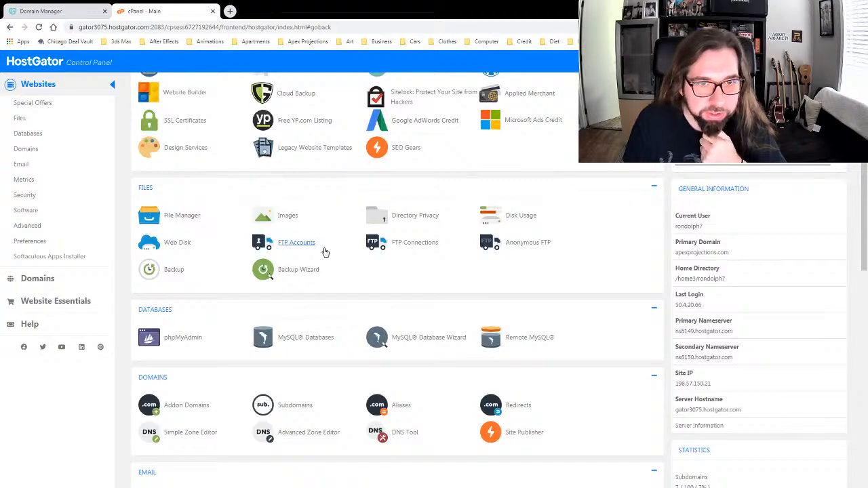
scroll(323, 250, down, 2)
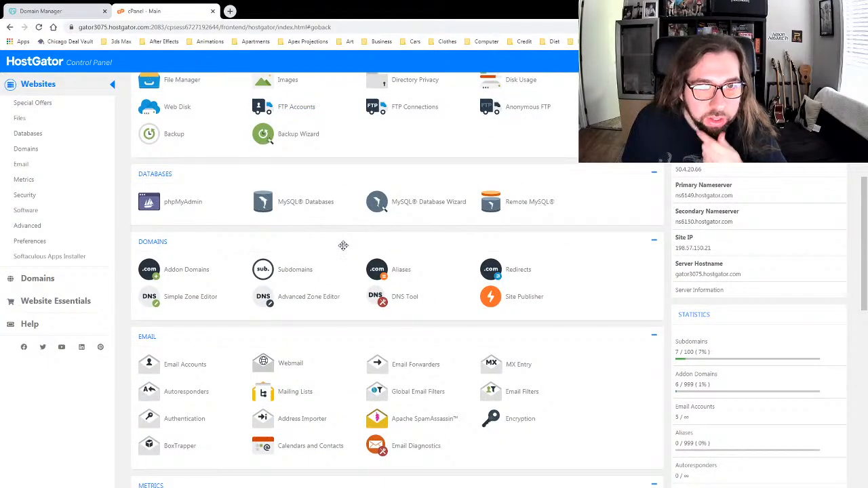
click(293, 269)
Step: Delete the leo-nails.com.apexprojections.com subdomain
scroll(362, 248, down, 2)
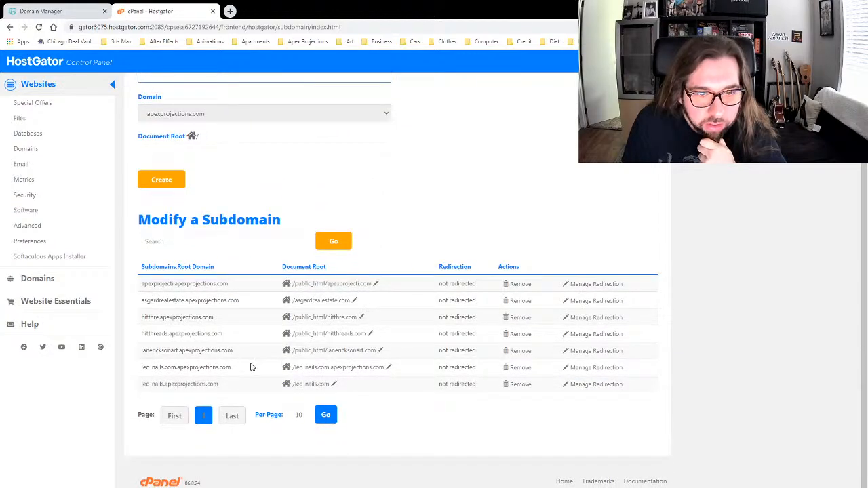
click(519, 372)
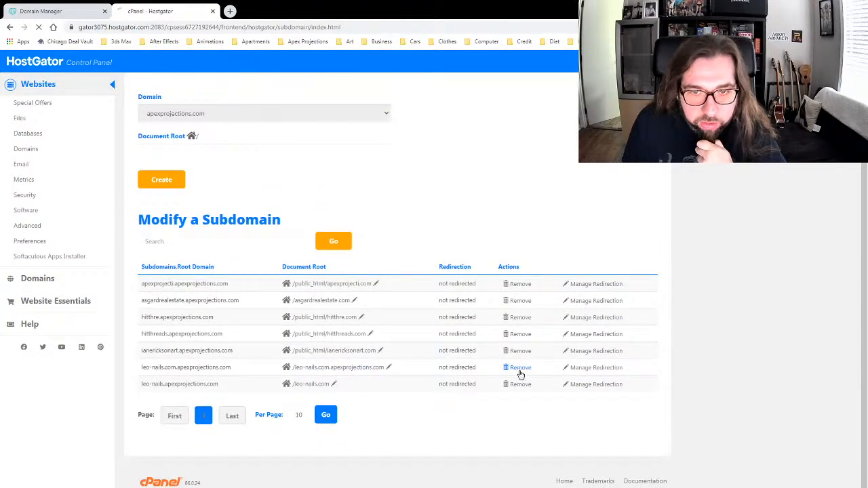
click(169, 154)
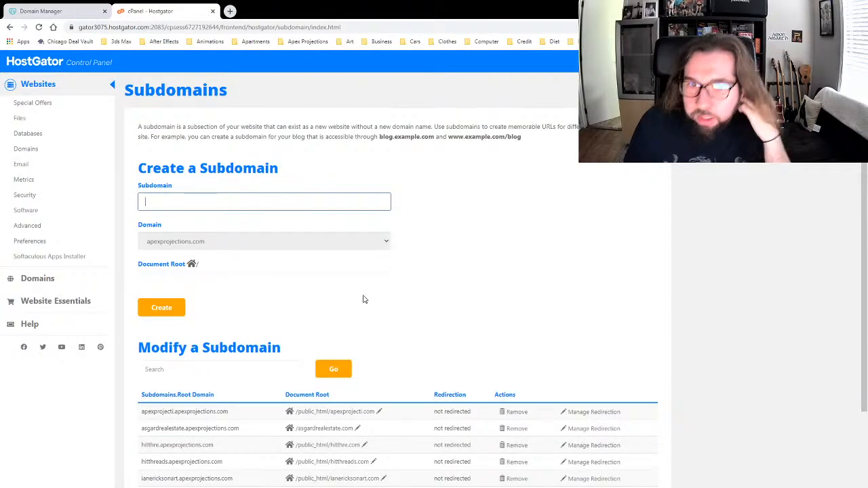
scroll(404, 283, down, 2)
scroll(310, 336, up, 2)
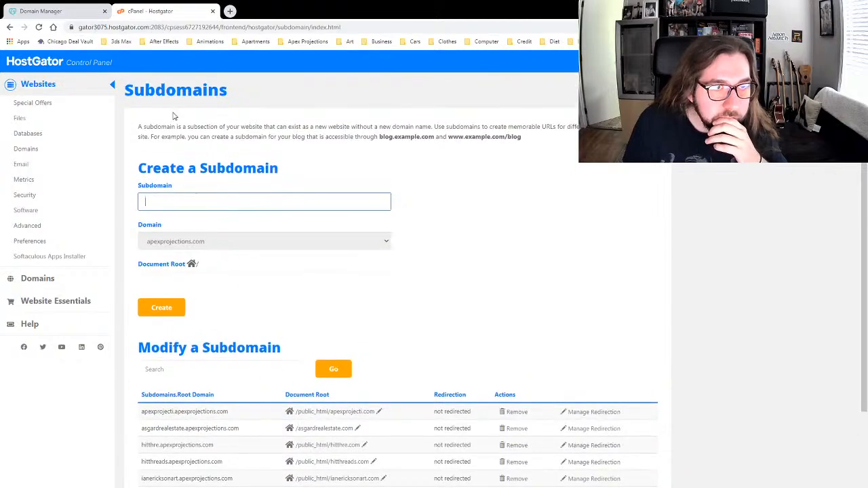
Step: Return to the cPanel home page and scroll down to Software
click(113, 85)
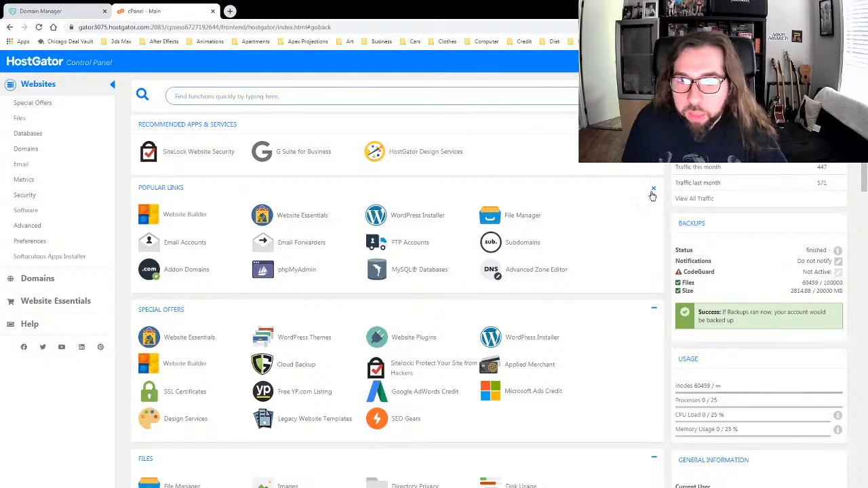
scroll(655, 295, down, 10)
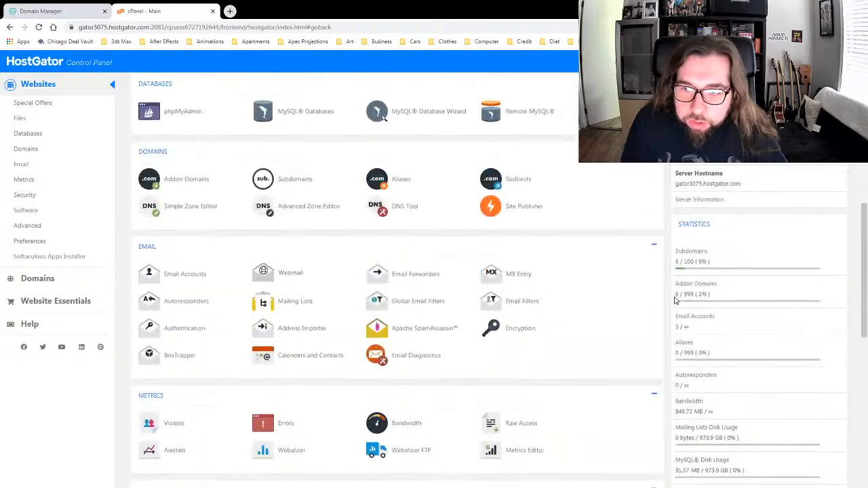
scroll(654, 295, down, 5)
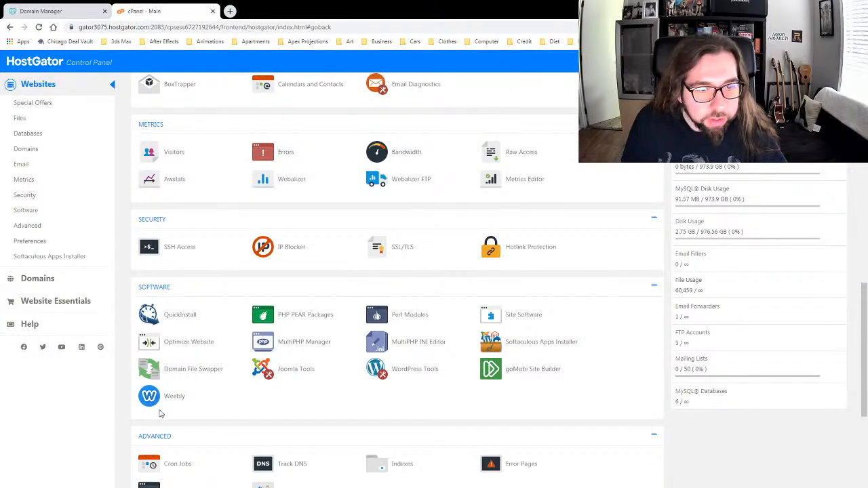
scroll(135, 394, down, 2)
Step: Look over the leo-nails.com DNS options in GoDaddy, then go back to My Domains
click(62, 10)
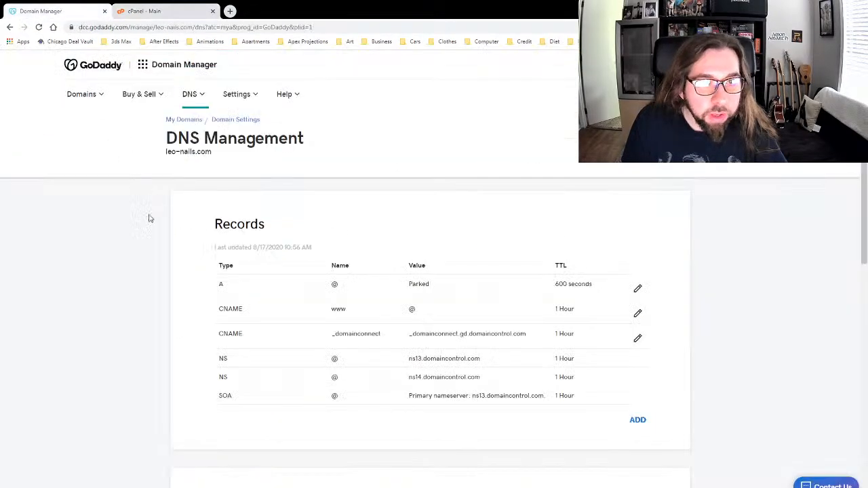
scroll(175, 261, down, 4)
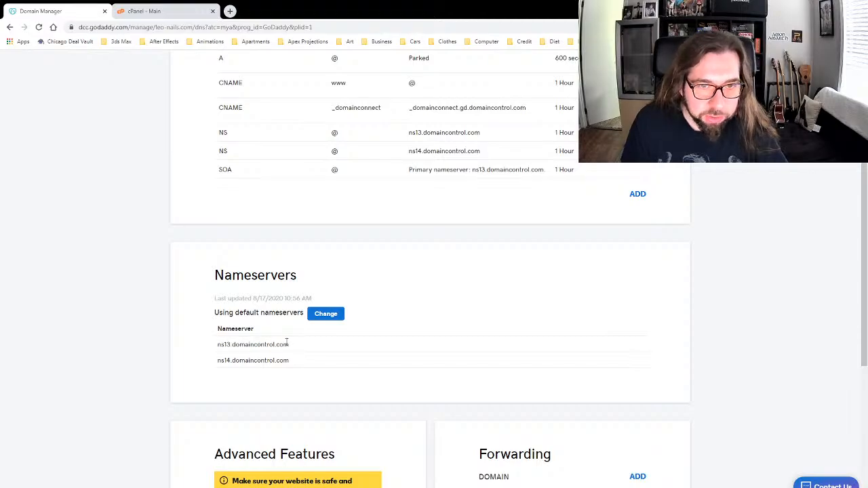
scroll(199, 307, down, 1)
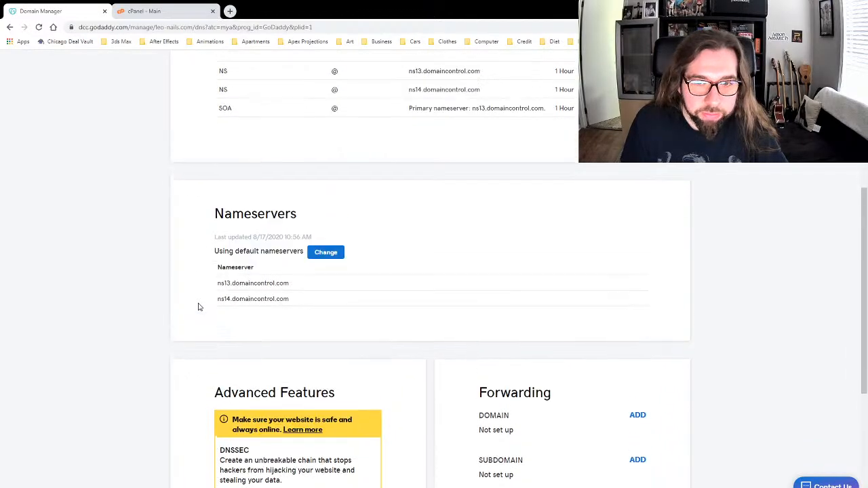
scroll(199, 307, up, 2)
scroll(248, 351, up, 3)
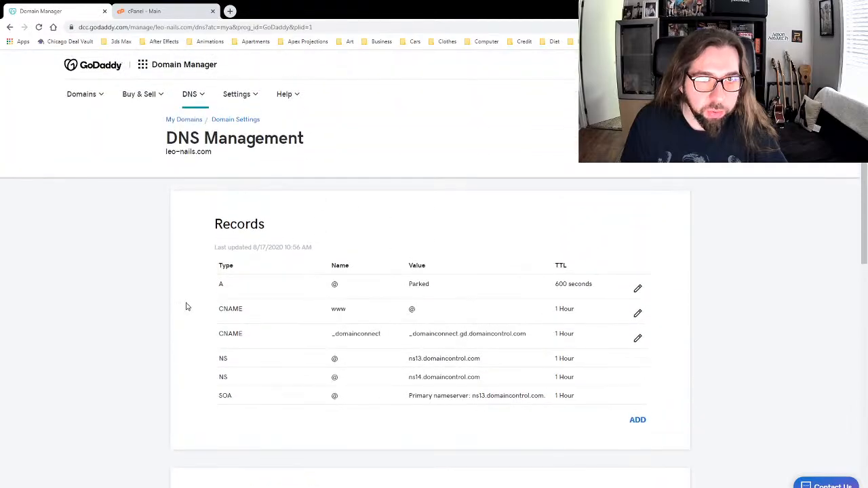
click(193, 96)
click(128, 289)
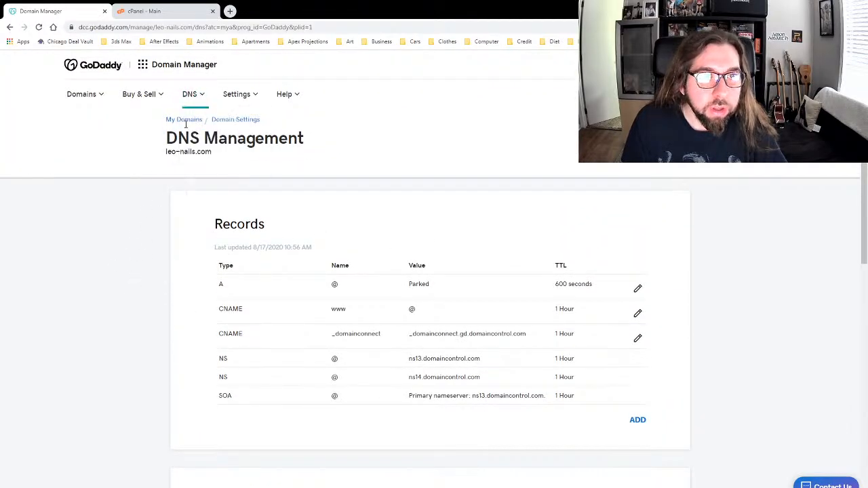
click(196, 123)
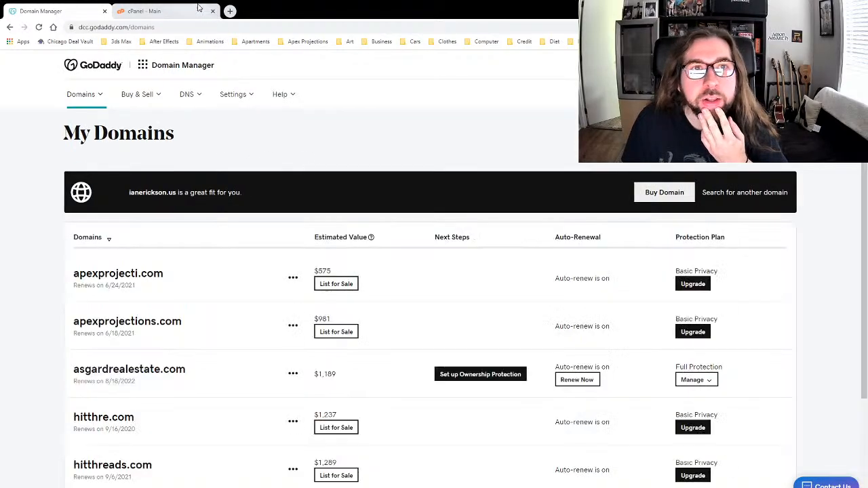
Step: Open My Products from the GoDaddy account menu to see the account's domains
click(173, 11)
click(87, 10)
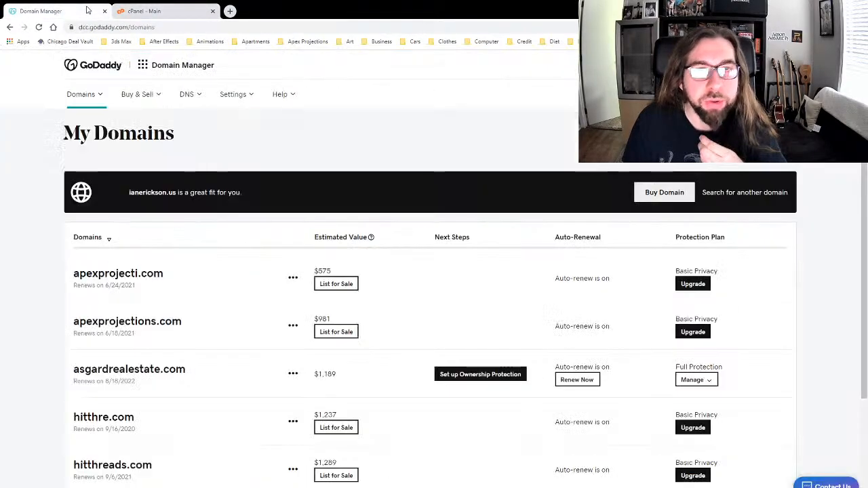
scroll(495, 319, down, 2)
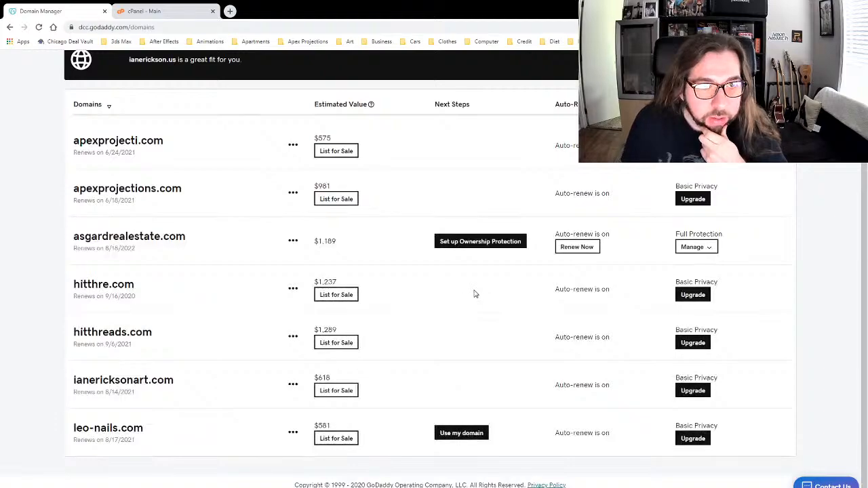
scroll(473, 293, up, 2)
scroll(441, 271, down, 1)
scroll(405, 242, up, 1)
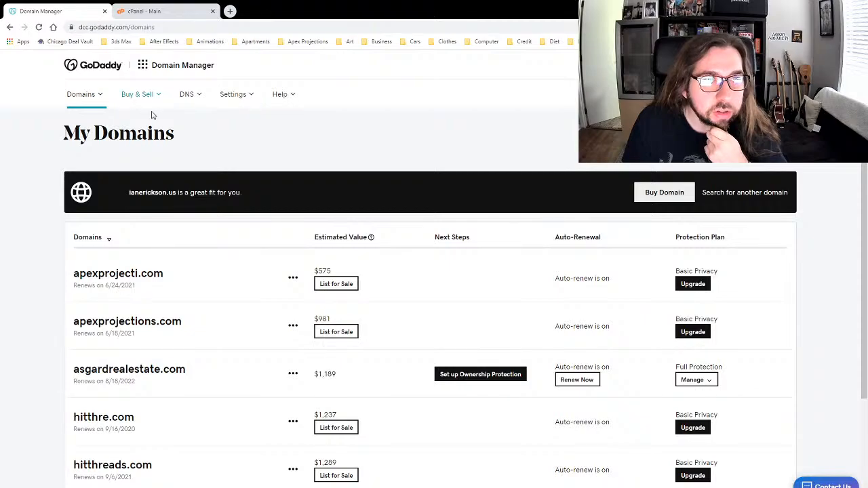
click(771, 65)
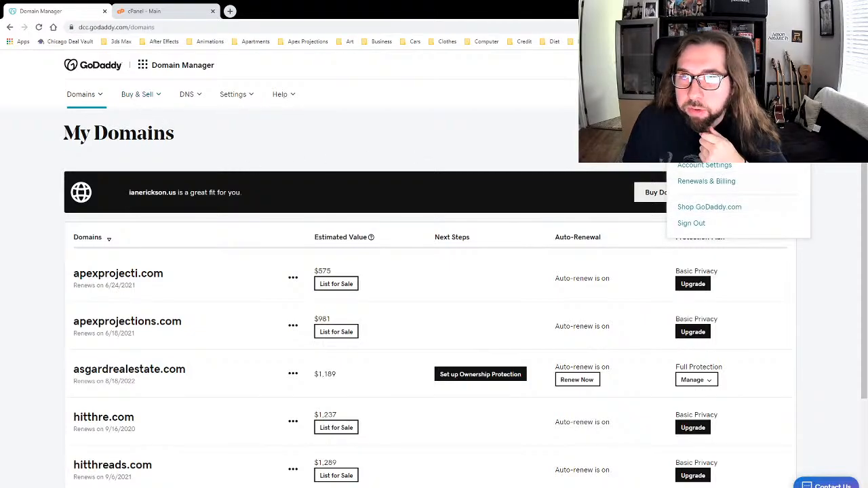
click(697, 149)
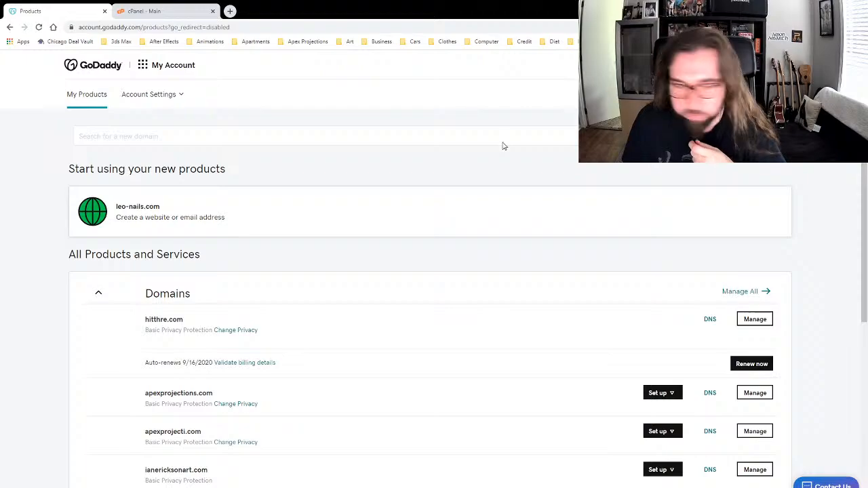
scroll(448, 233, down, 2)
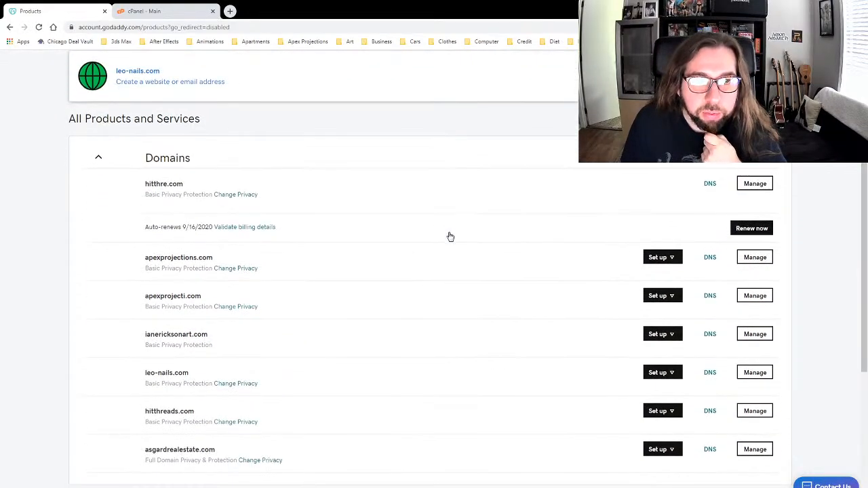
scroll(450, 236, down, 1)
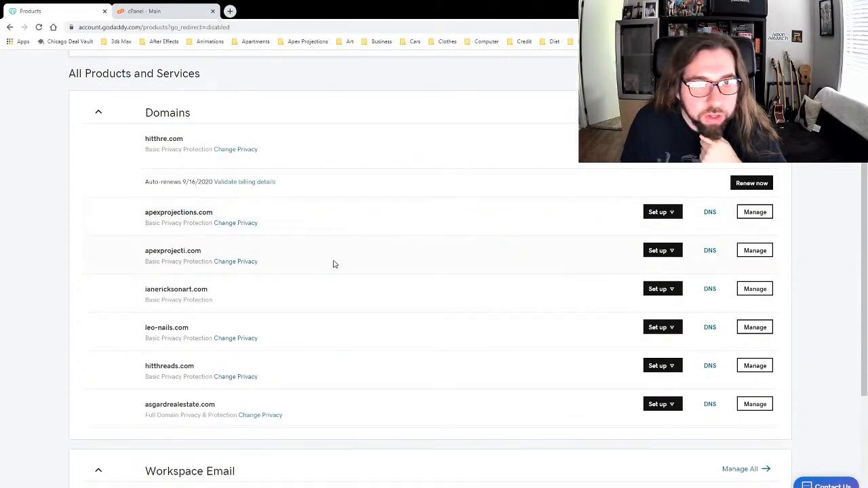
Step: Open the art-site domain's DNS and view its nameserver editor, cancelling without changes
click(710, 289)
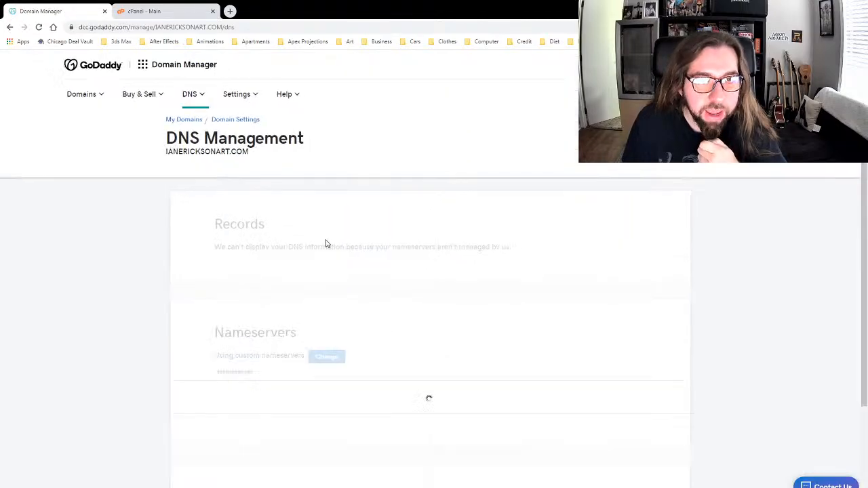
scroll(163, 266, down, 1)
scroll(162, 266, down, 1)
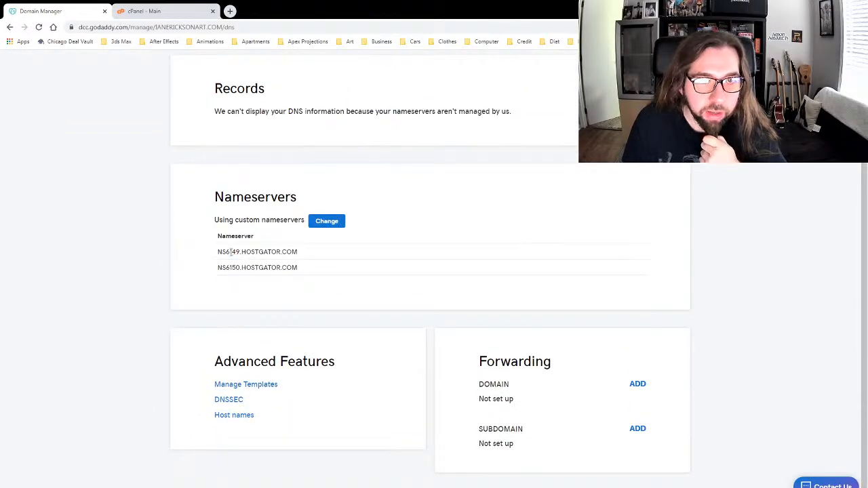
click(336, 224)
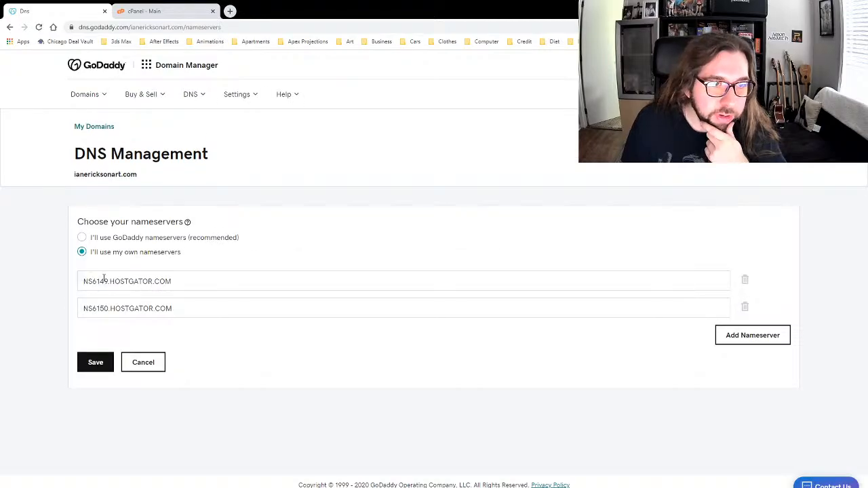
click(195, 281)
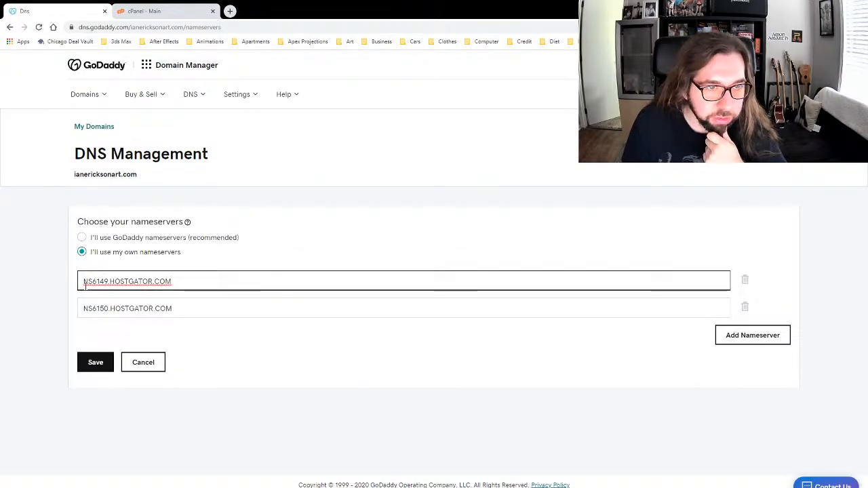
click(312, 232)
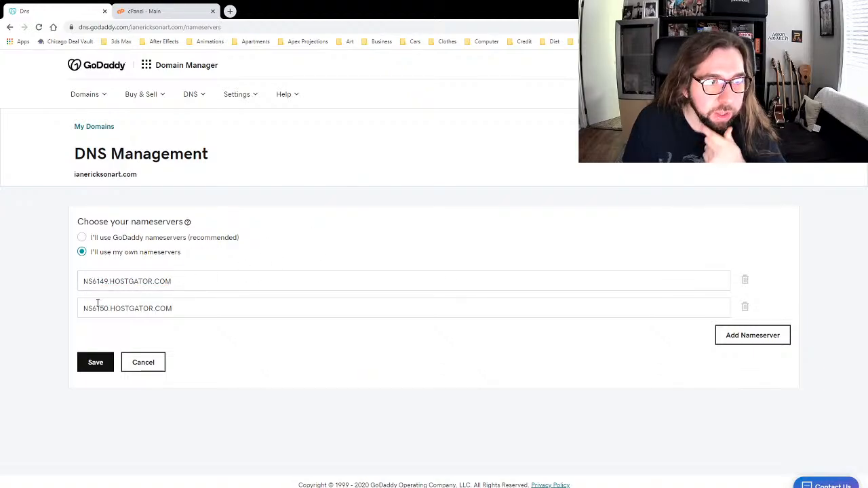
click(145, 364)
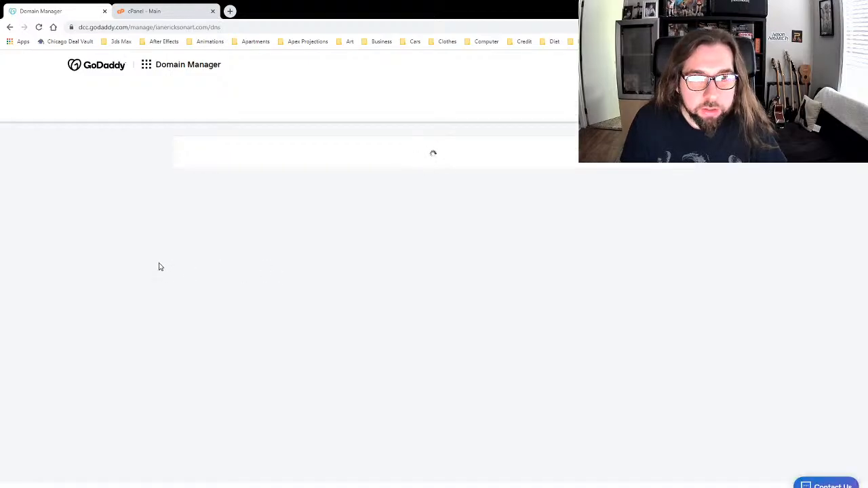
Step: Select and inspect the nameserver name NS6149.HOSTGATOR.COM on the DNS page
scroll(161, 264, down, 2)
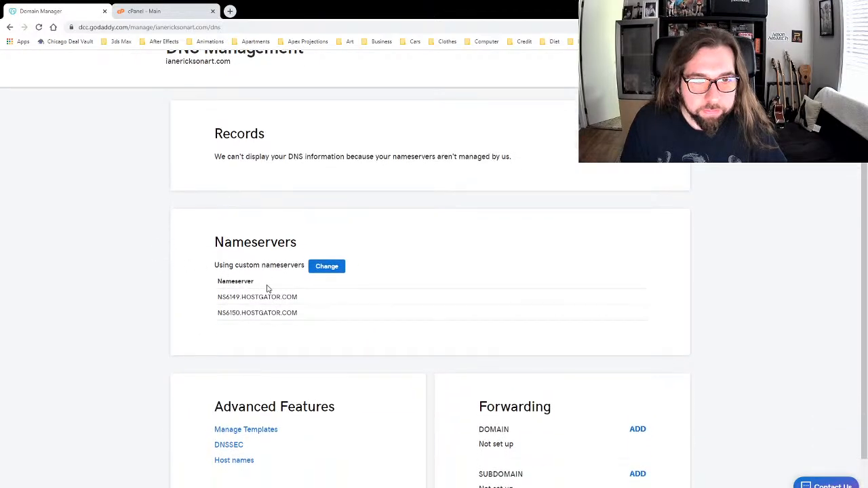
mouse_move(296, 297)
mouse_down()
mouse_move(210, 306)
mouse_move(298, 301)
mouse_up()
key(ctrl+c)
click(221, 296)
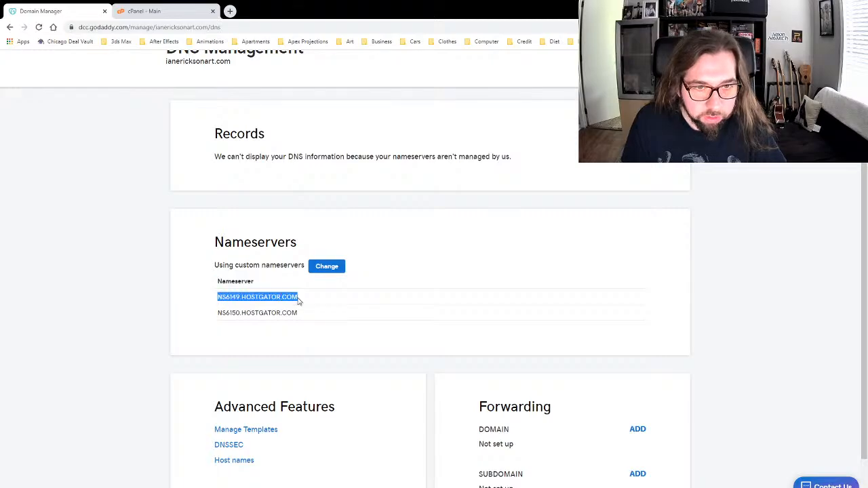
click(164, 244)
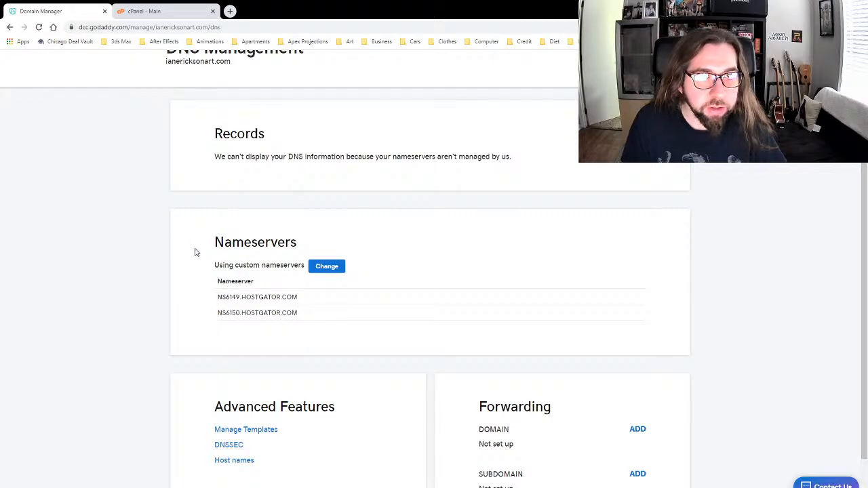
scroll(195, 252, up, 2)
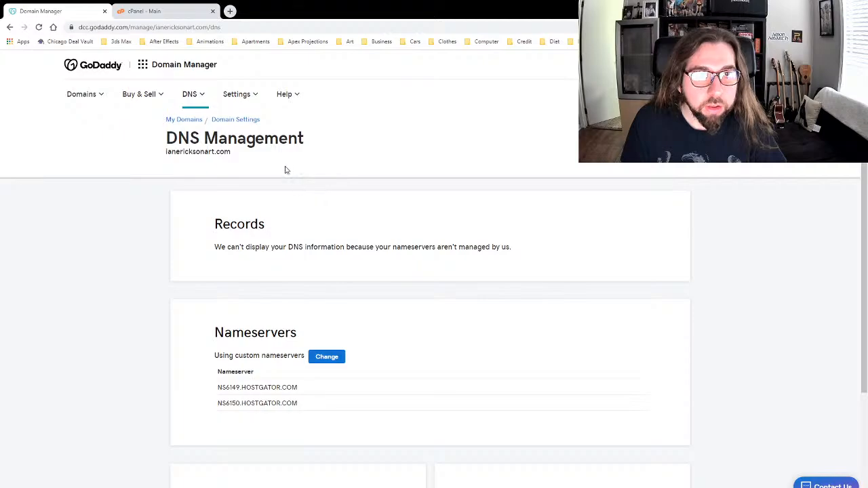
Step: Go to My Products and open the DNS settings for leo-nails.com
click(185, 120)
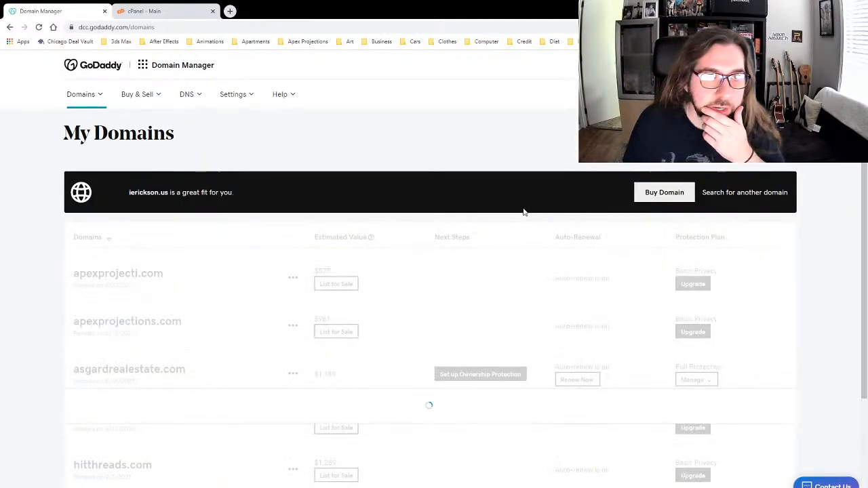
scroll(468, 212, down, 2)
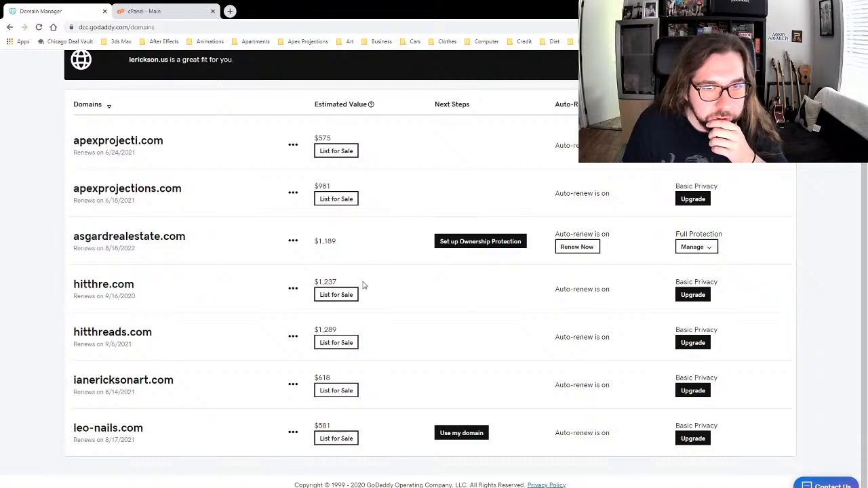
scroll(617, 437, up, 2)
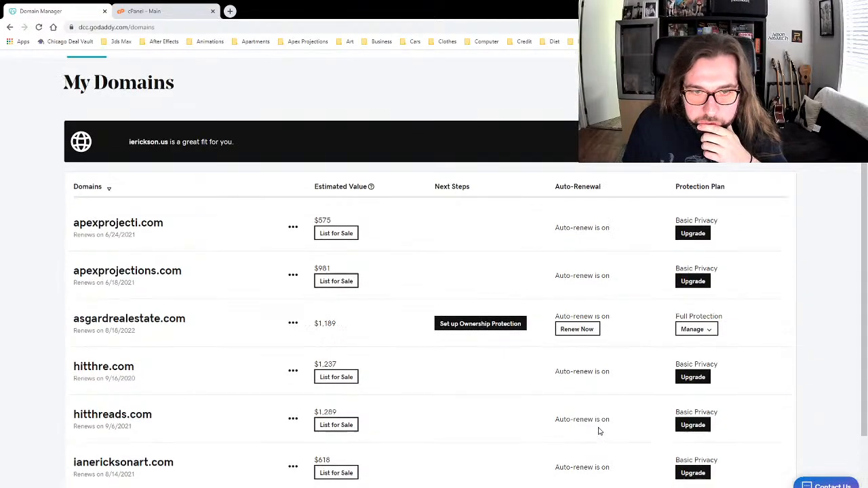
click(760, 66)
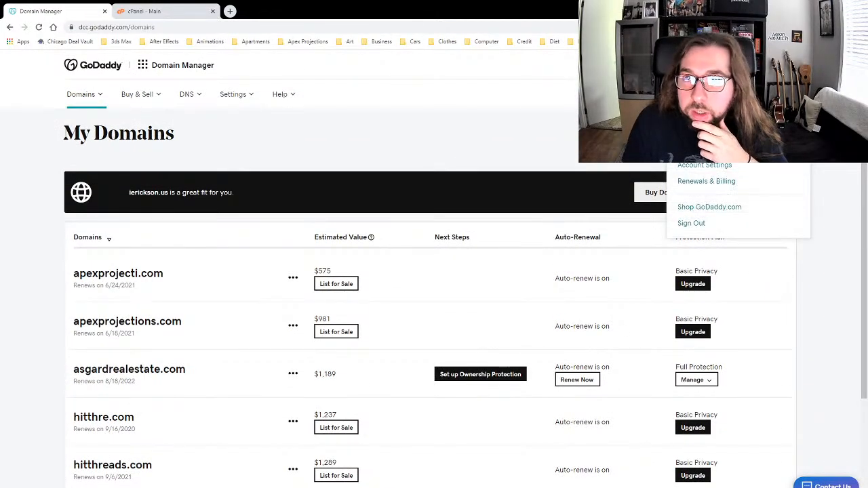
click(697, 148)
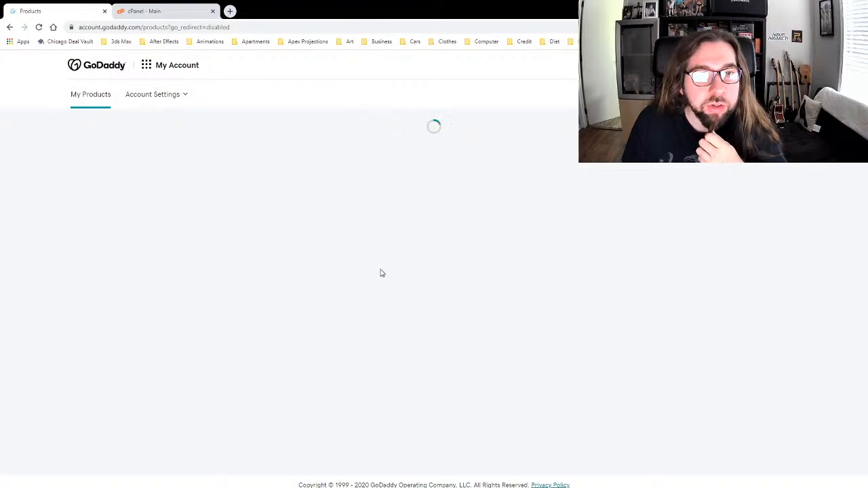
scroll(390, 275, down, 4)
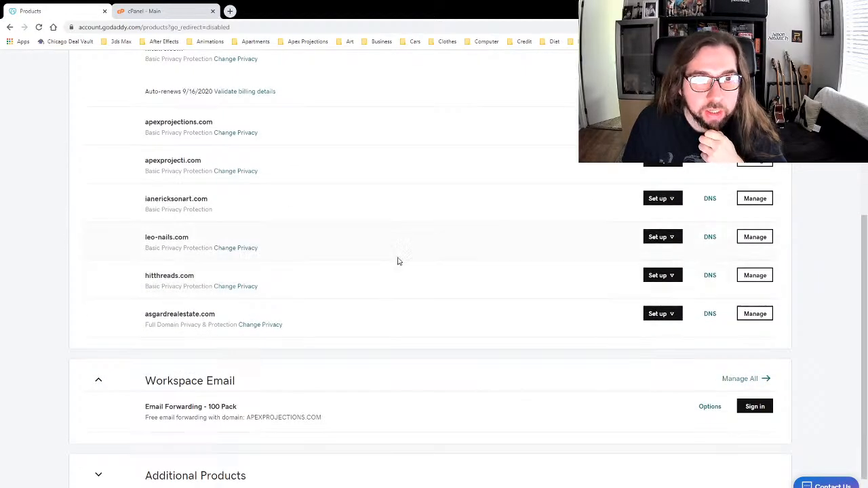
click(711, 239)
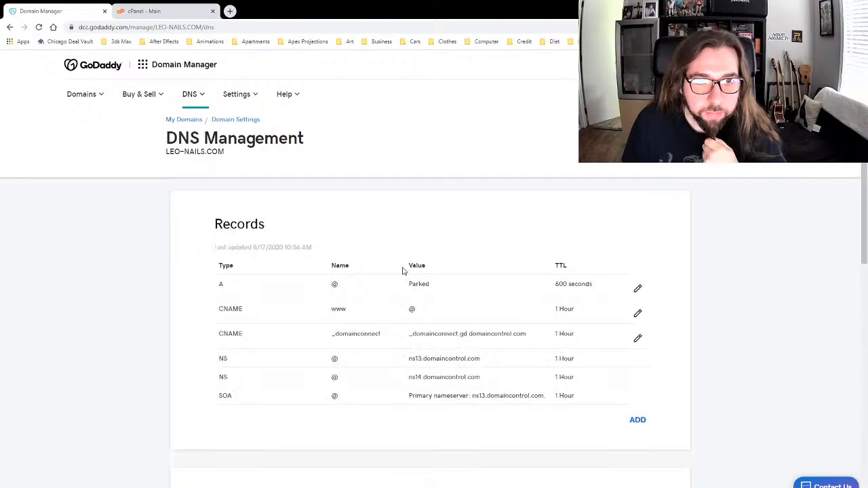
scroll(353, 269, down, 4)
Step: Set leo-nails.com's custom nameservers to NS6149.HOSTGATOR.COM and NS6150.HOSTGATOR.COM and confirm
click(323, 224)
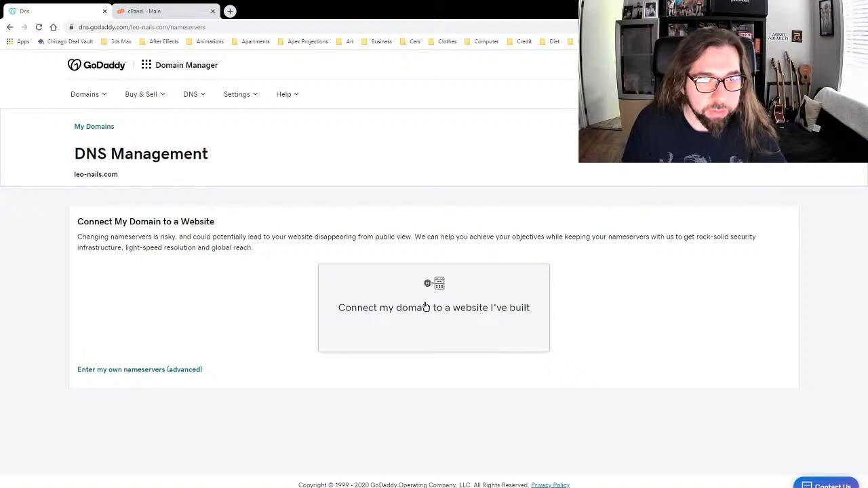
click(167, 373)
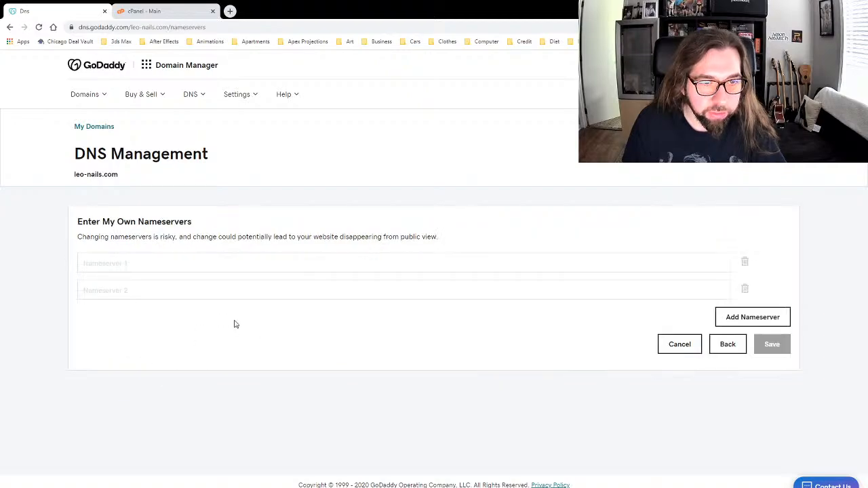
click(156, 262)
key(ctrl+v)
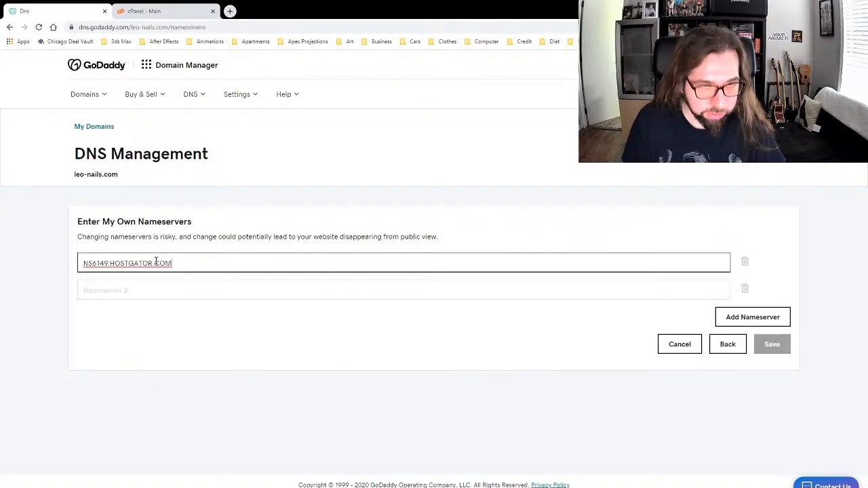
click(106, 286)
key(ctrl+v)
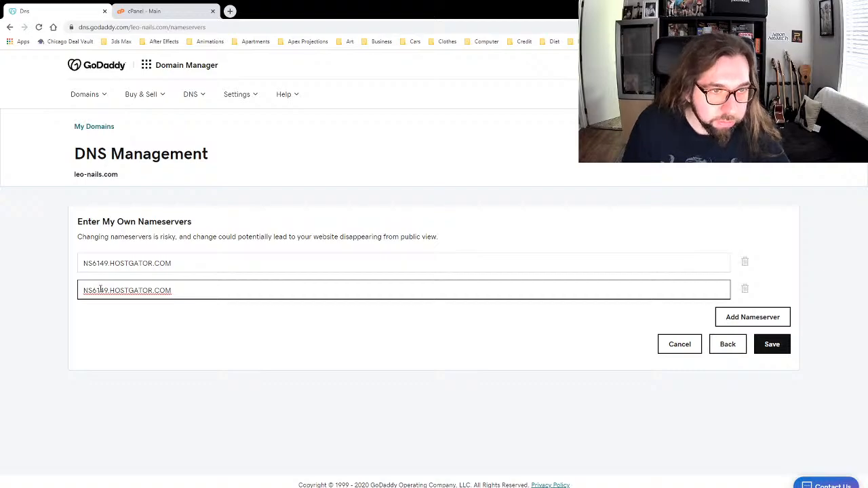
key(Delete)
key(Delete)
text(50)
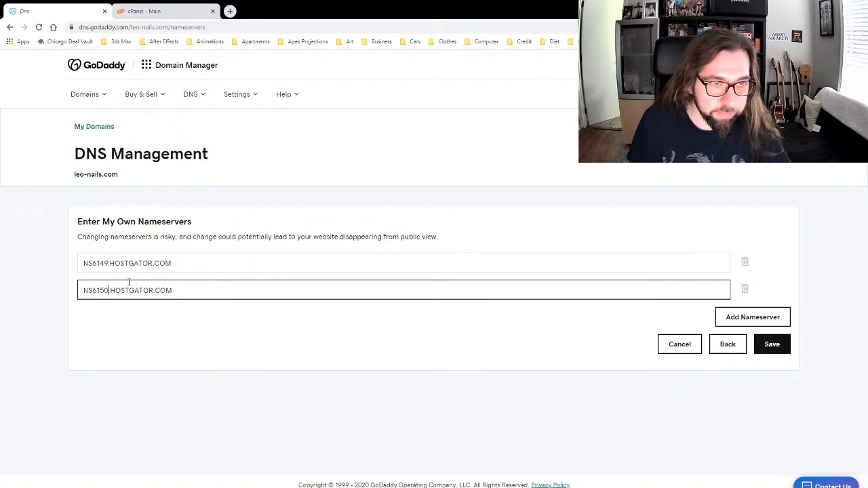
click(204, 306)
click(767, 347)
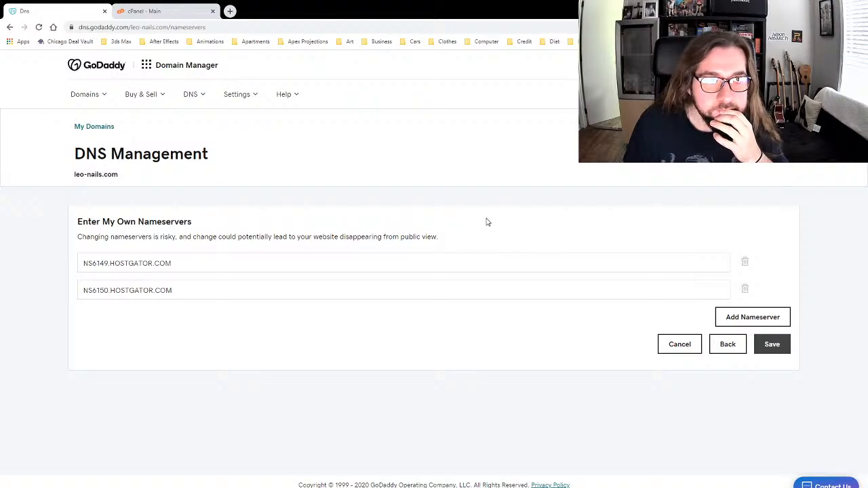
click(777, 350)
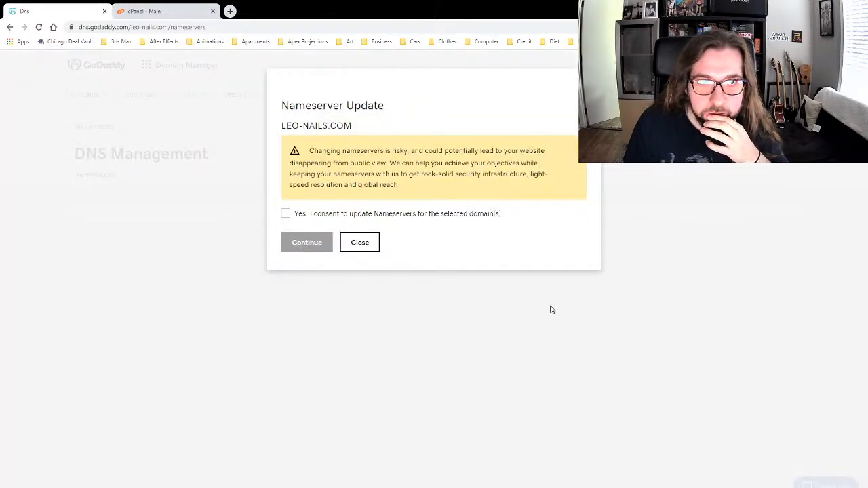
click(286, 214)
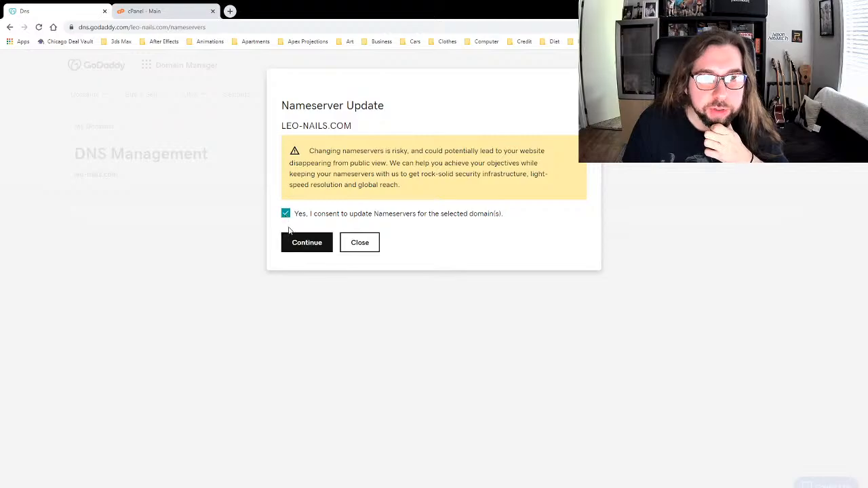
click(300, 245)
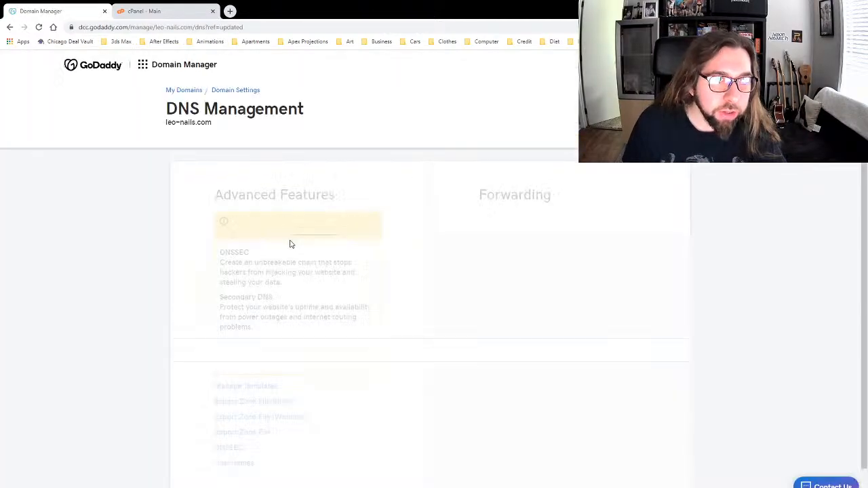
Step: Review the updated GoDaddy DNS page and glance at the HostGator control panel
scroll(214, 237, down, 3)
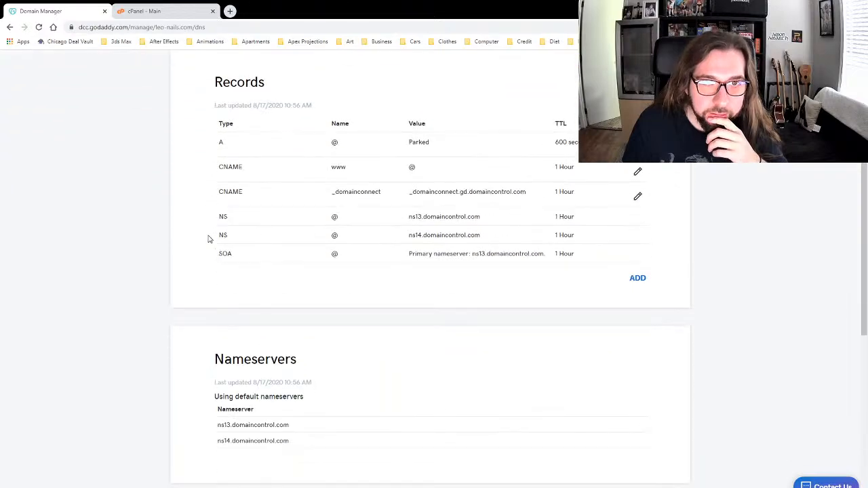
scroll(210, 238, up, 2)
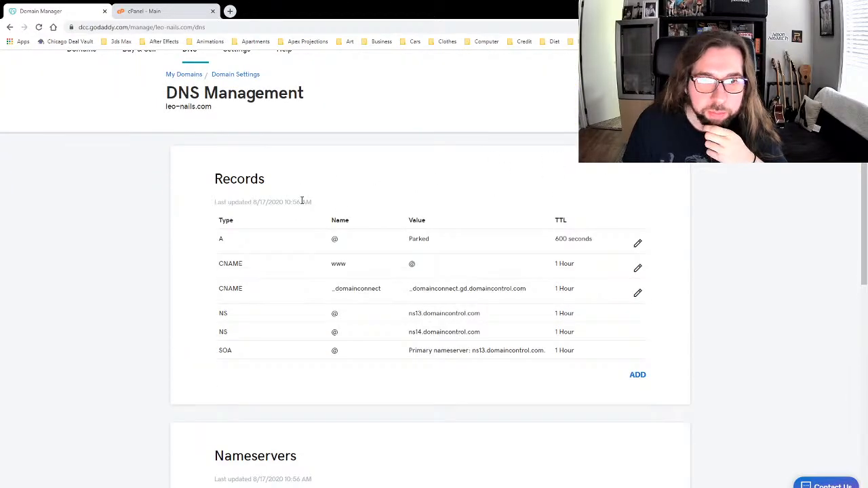
scroll(183, 242, down, 3)
scroll(183, 278, down, 2)
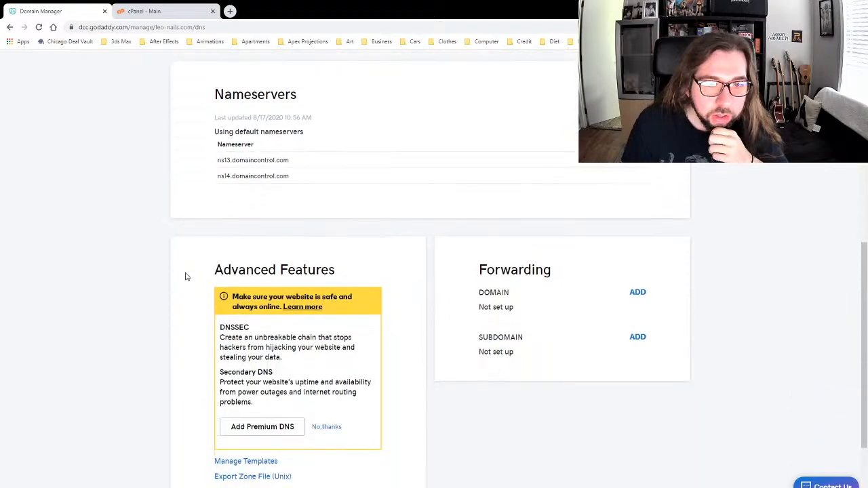
scroll(193, 271, up, 6)
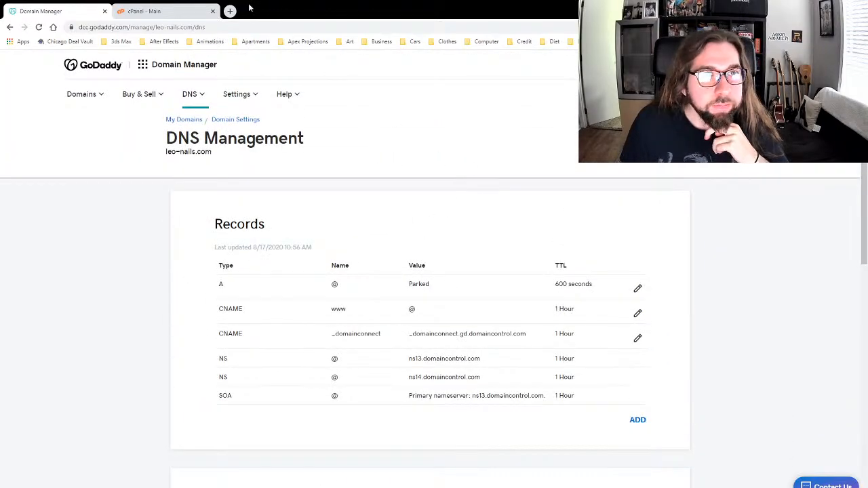
click(147, 12)
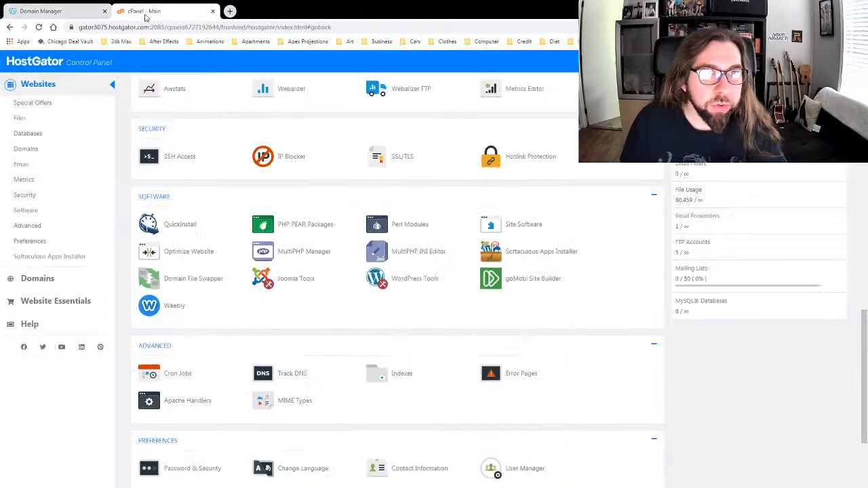
scroll(195, 158, up, 6)
scroll(194, 158, up, 6)
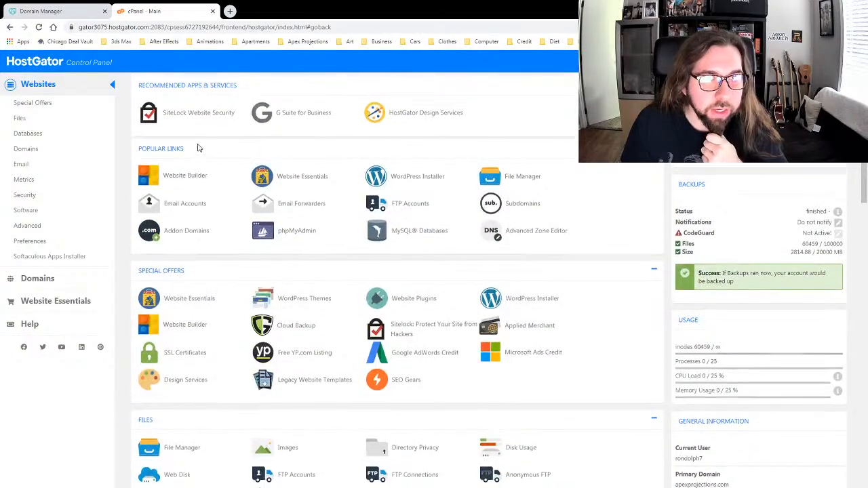
Step: Reload GoDaddy's DNS page to verify the new nameservers, then return to HostGator cPanel
click(47, 11)
scroll(250, 263, down, 3)
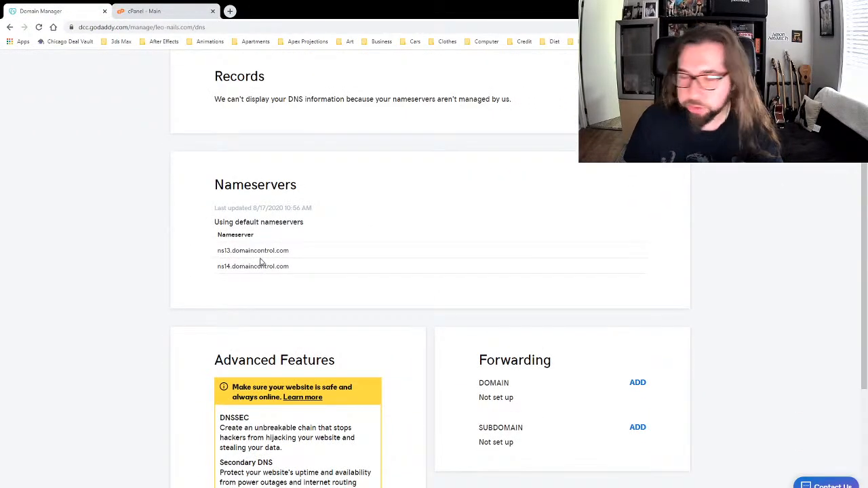
scroll(265, 257, up, 2)
scroll(300, 246, down, 2)
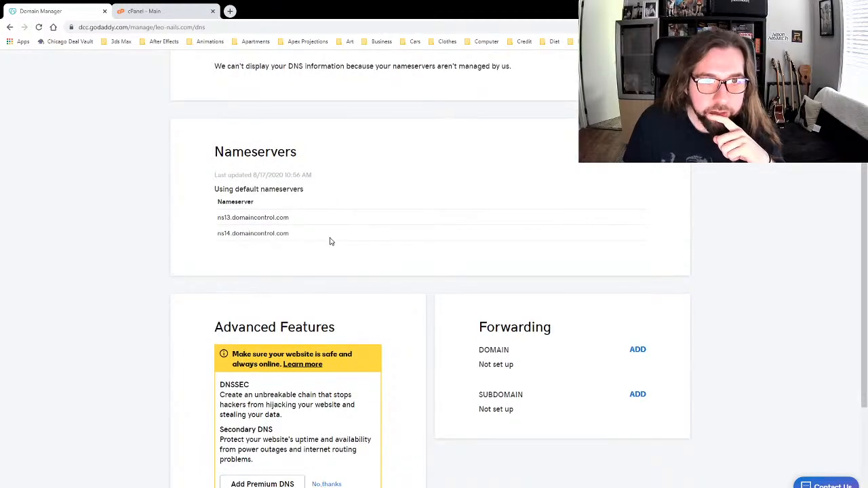
scroll(329, 240, up, 3)
click(38, 27)
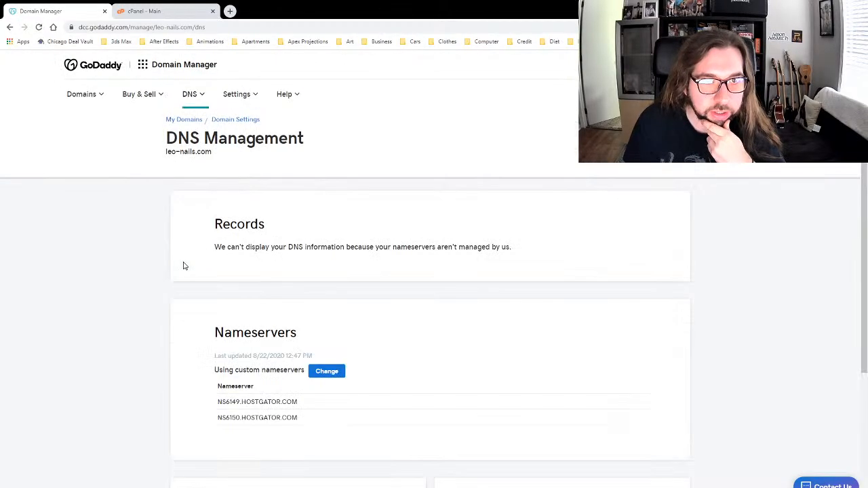
scroll(228, 312, down, 2)
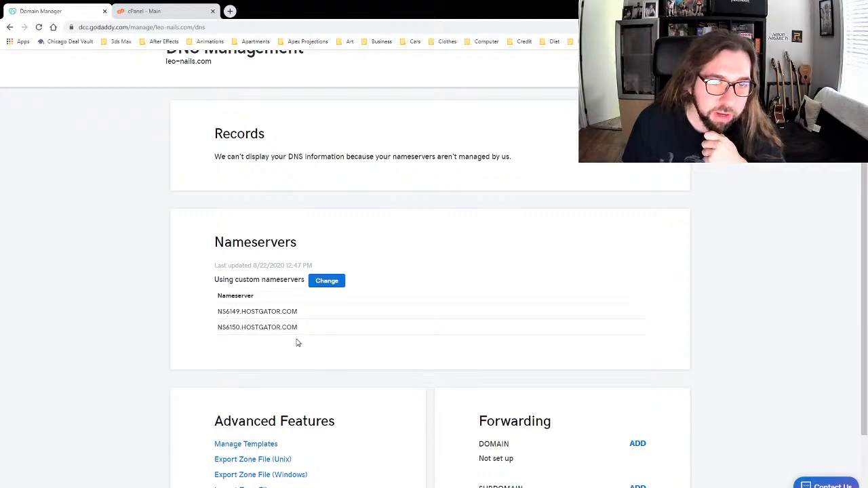
scroll(309, 312, up, 2)
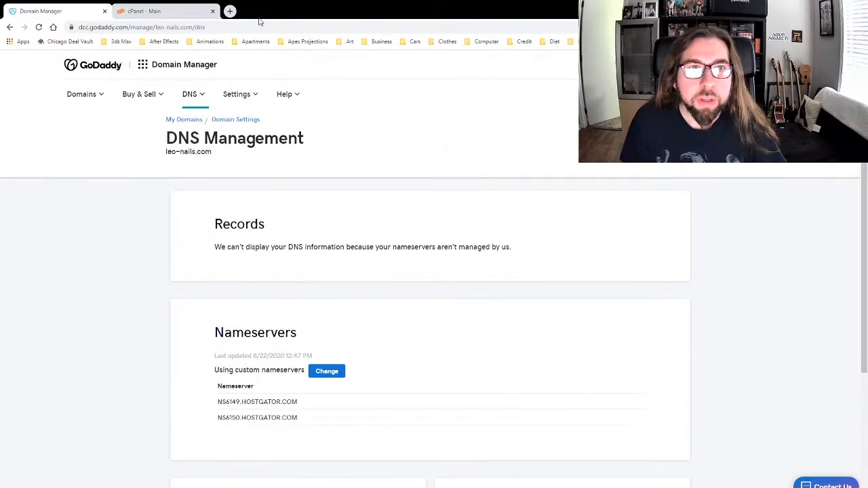
click(141, 11)
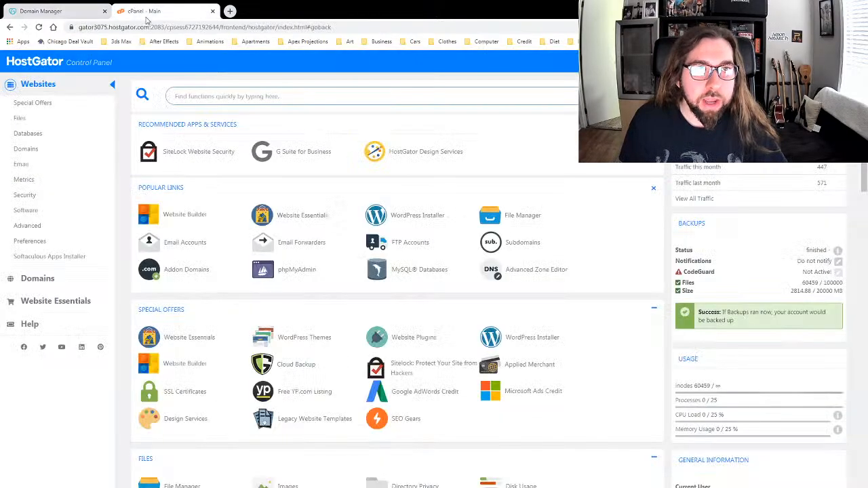
click(230, 11)
text(leo-nails.com)
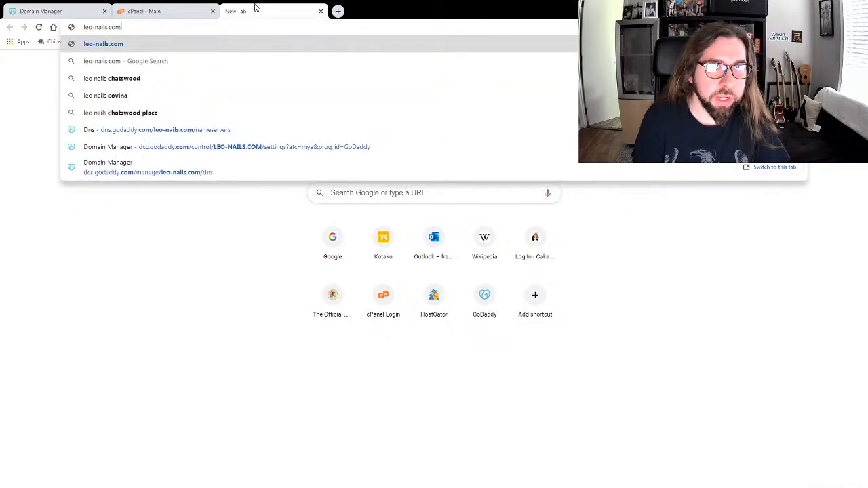
key(Return)
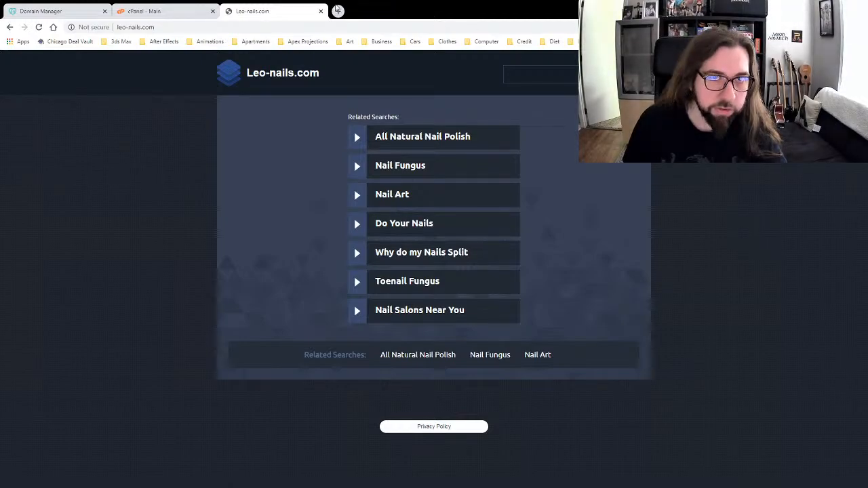
click(321, 11)
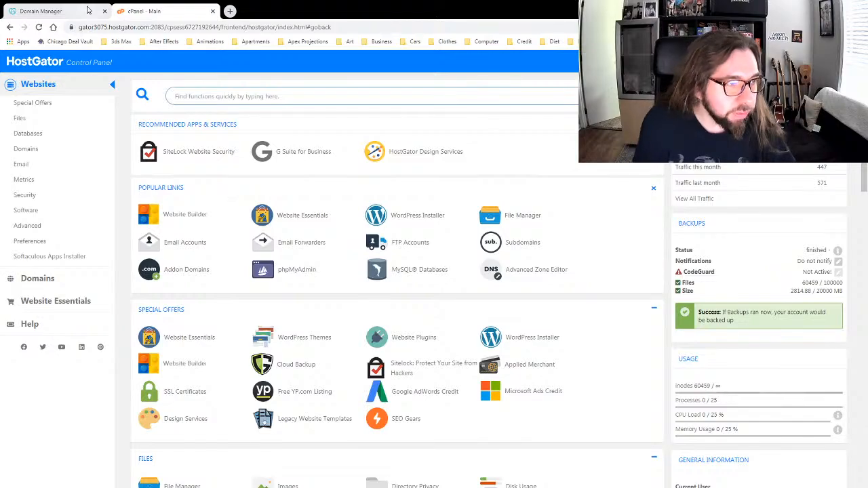
Step: Compare the cPanel account's nameservers with those on leo-nails.com's GoDaddy DNS page
scroll(141, 230, down, 4)
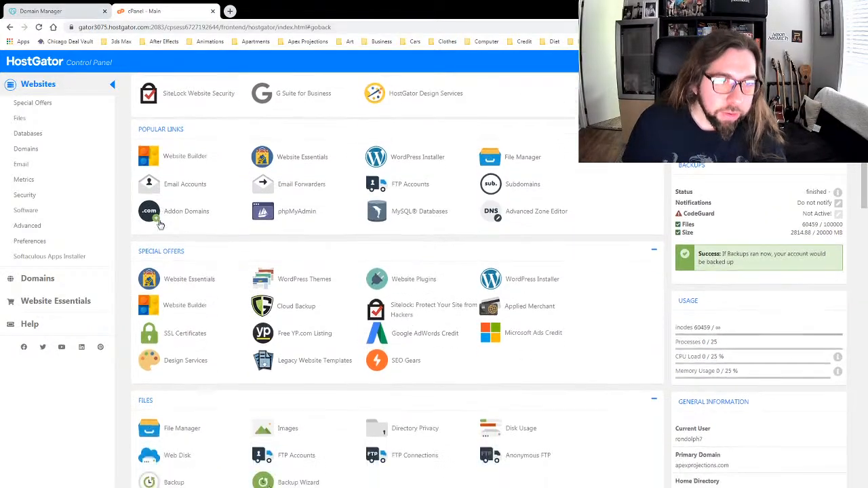
scroll(142, 230, down, 3)
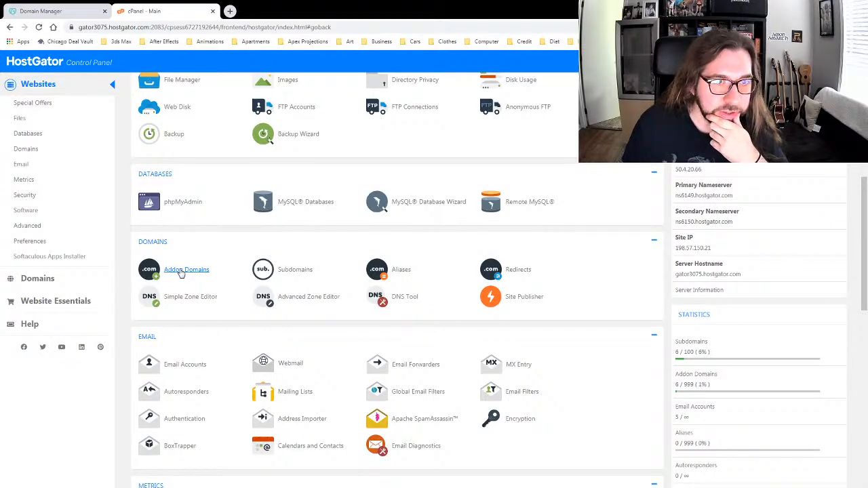
click(28, 12)
scroll(183, 341, down, 2)
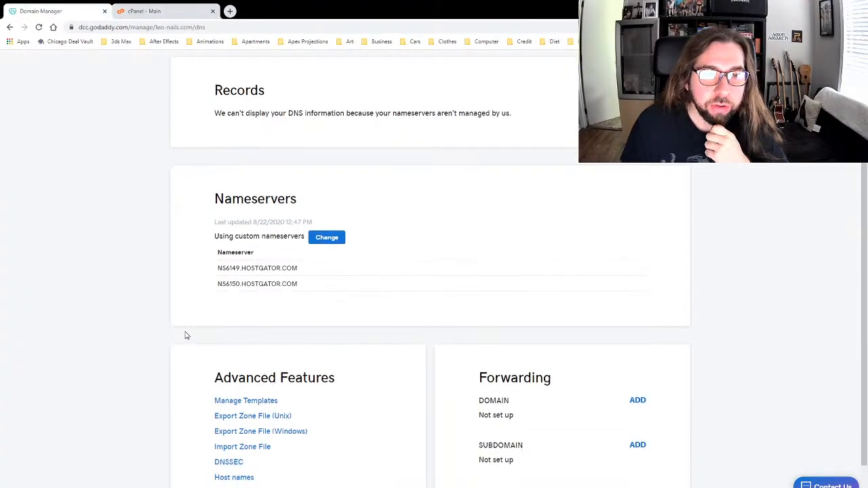
click(143, 12)
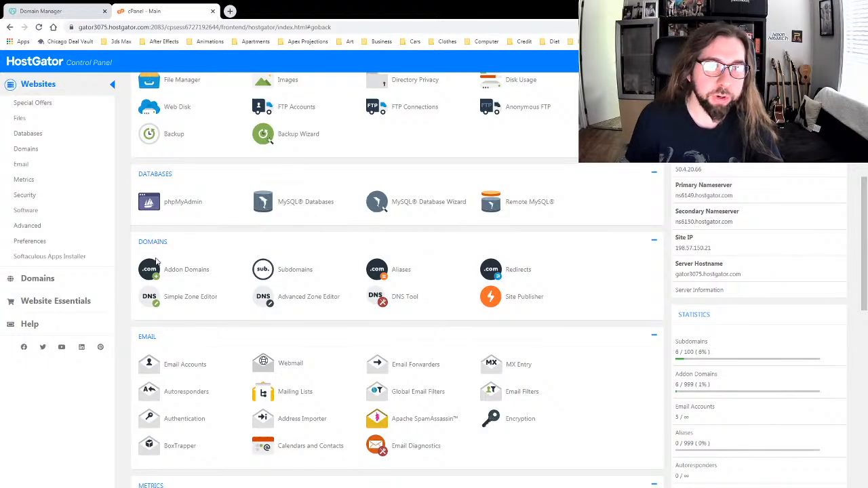
scroll(128, 225, up, 3)
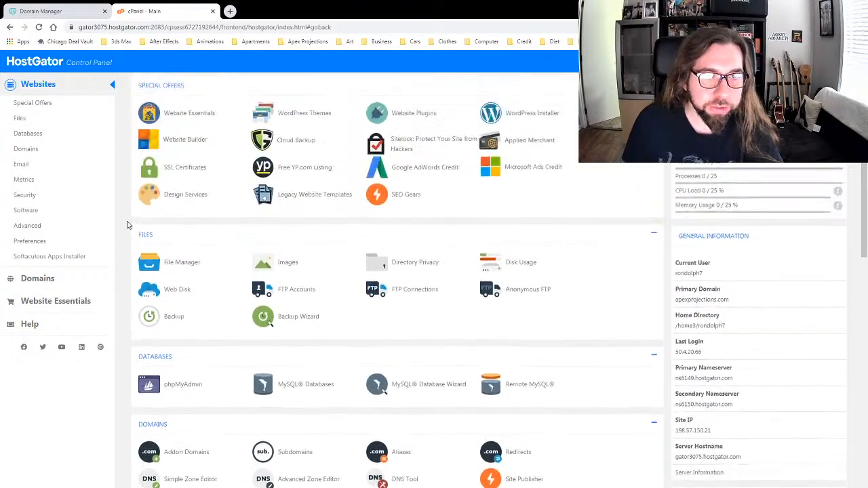
scroll(128, 225, up, 5)
click(70, 11)
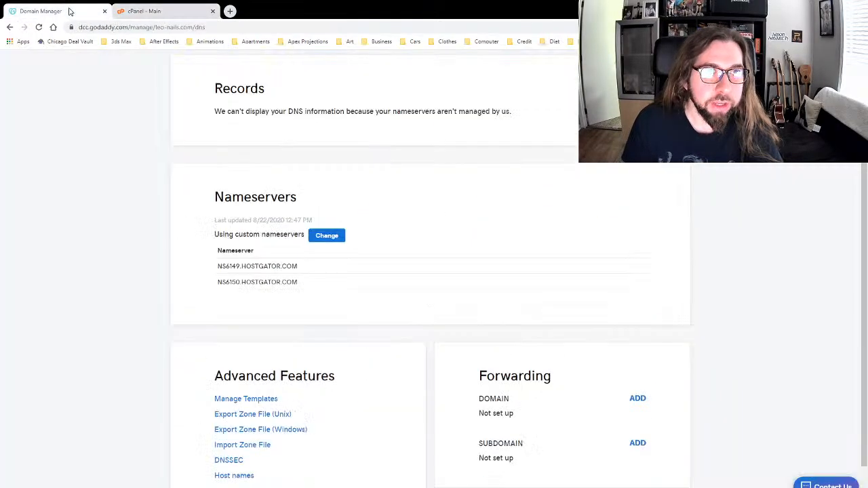
scroll(148, 271, up, 2)
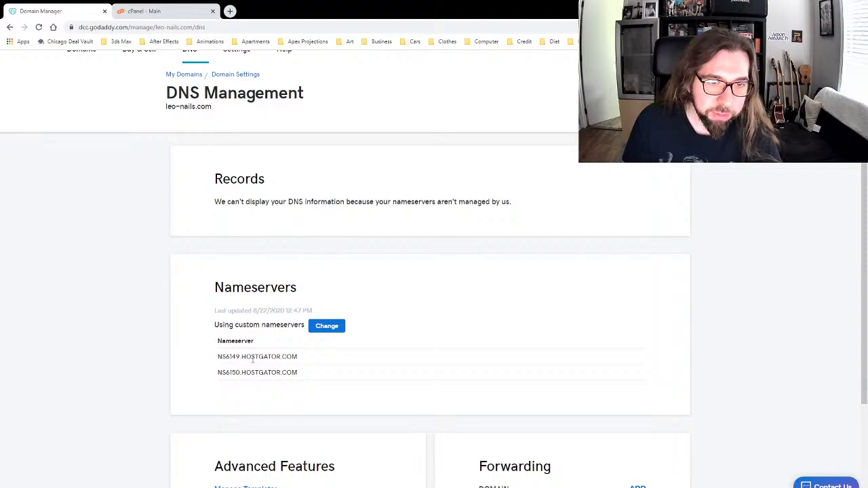
scroll(183, 314, up, 1)
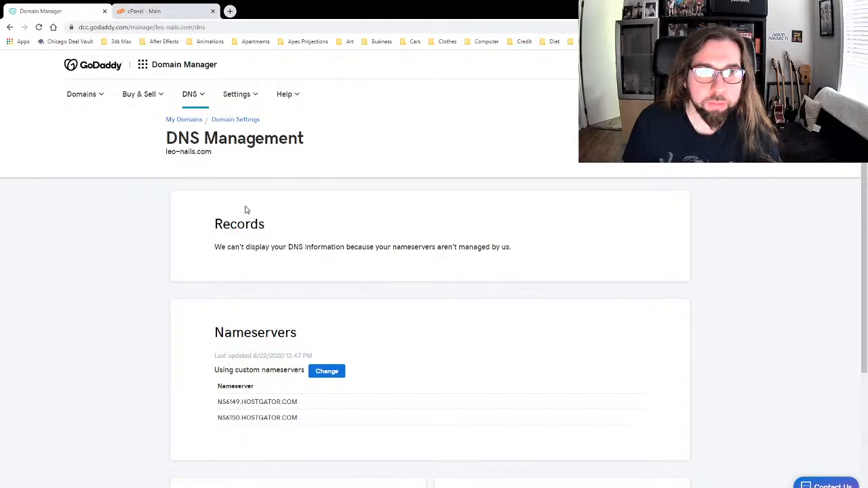
scroll(174, 183, down, 3)
scroll(180, 149, up, 3)
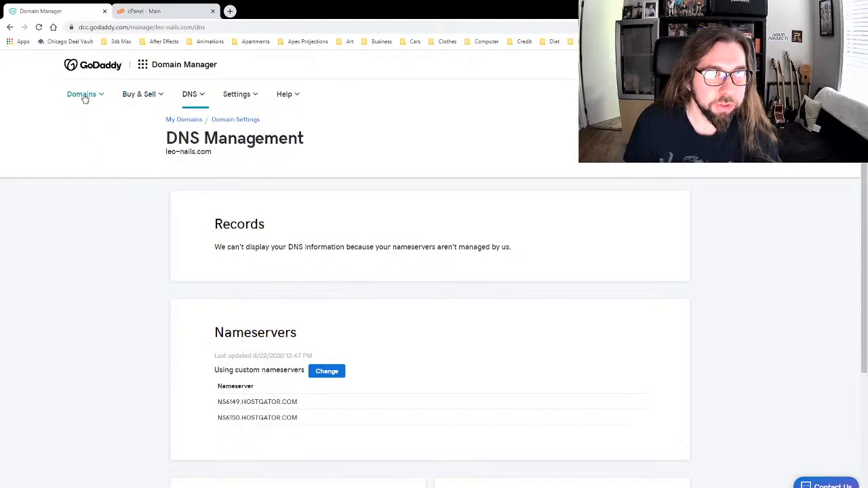
Step: Open Manage My Products from GoDaddy's Domains menu, then go back to the cPanel - Main tab
click(168, 66)
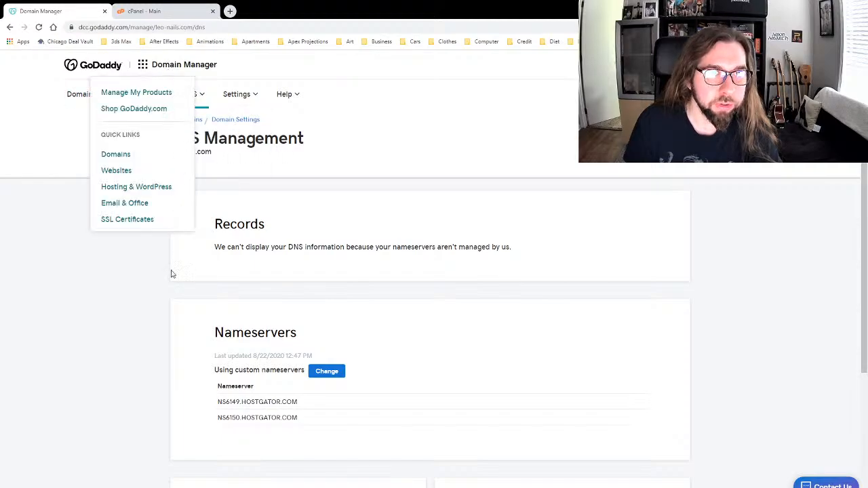
click(136, 94)
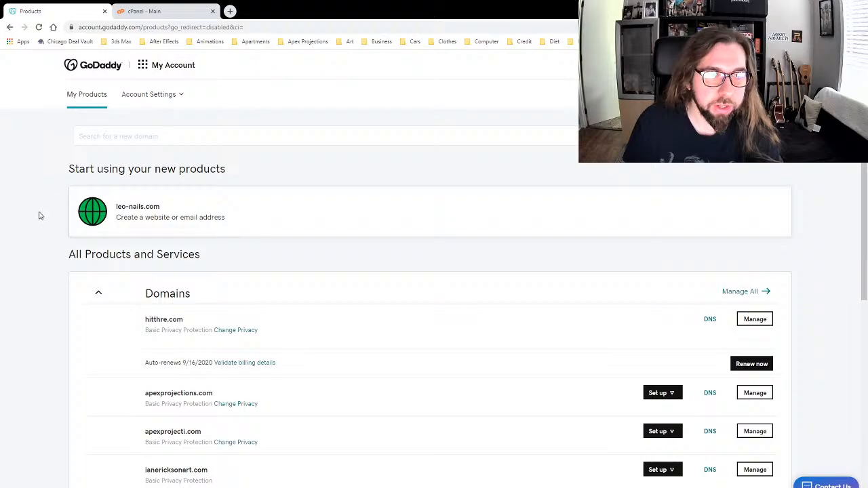
scroll(39, 216, down, 3)
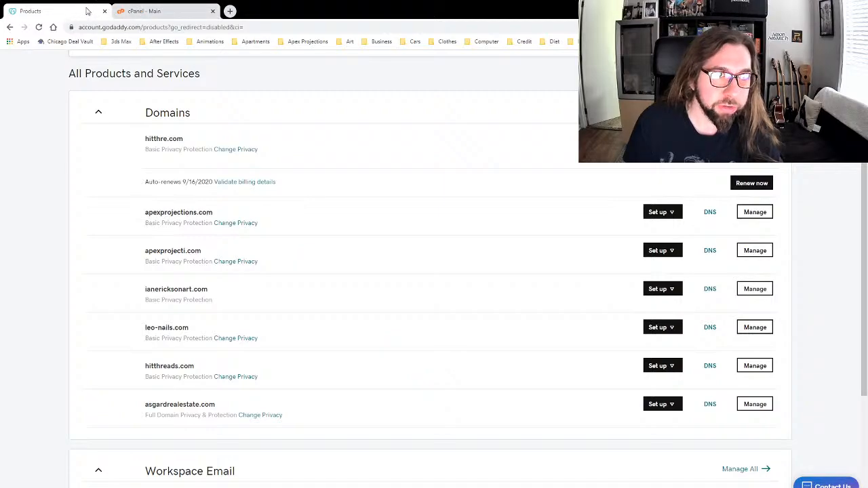
click(153, 13)
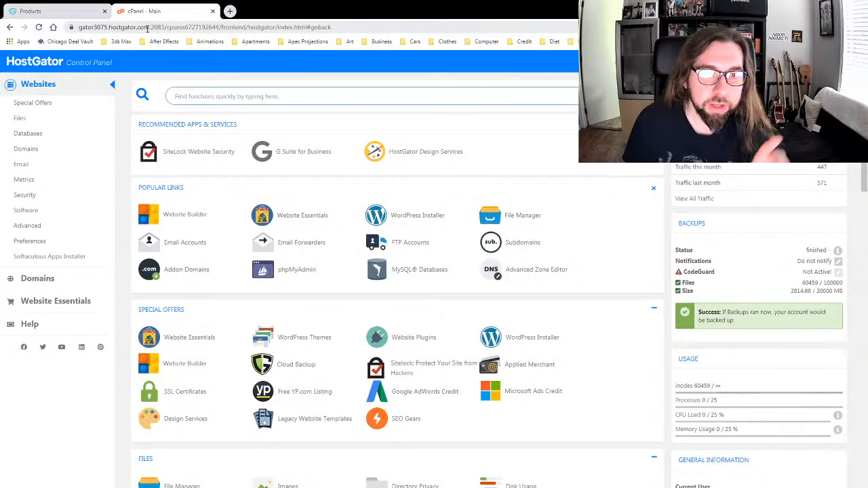
Step: Open WordPress Installer from Popular Links on the cPanel home page
scroll(229, 373, down, 1)
scroll(149, 266, up, 1)
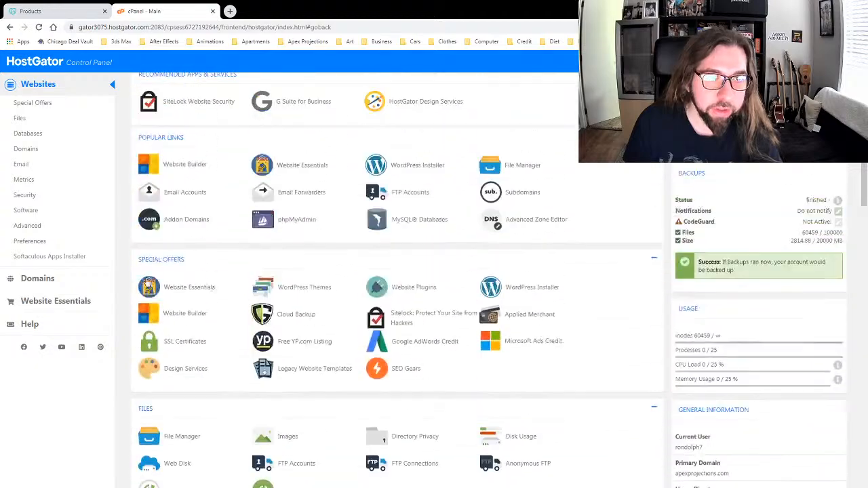
scroll(186, 287, down, 4)
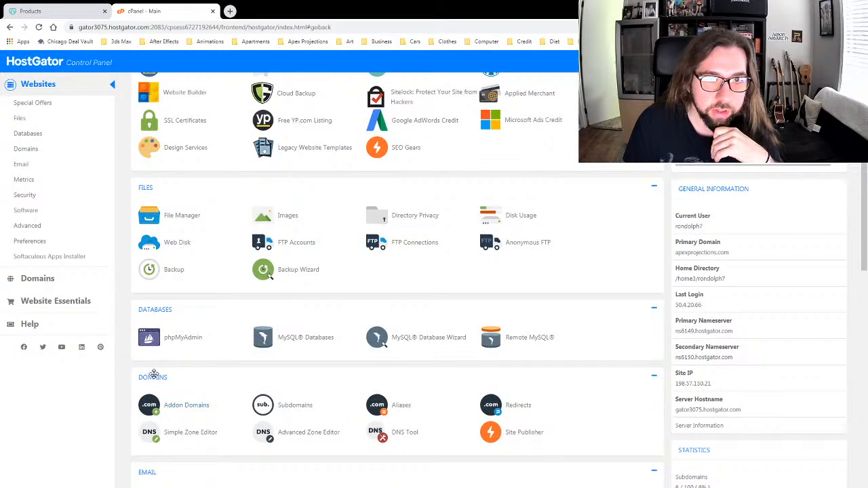
scroll(129, 339, up, 2)
scroll(129, 339, up, 3)
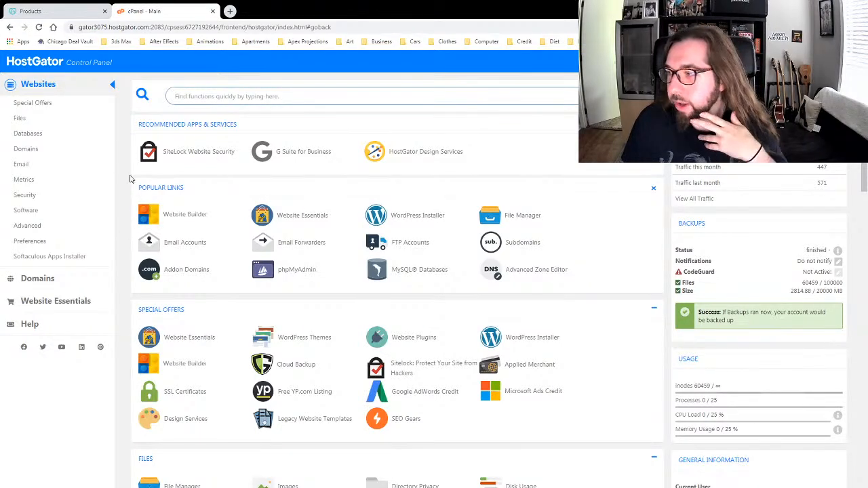
scroll(132, 178, down, 1)
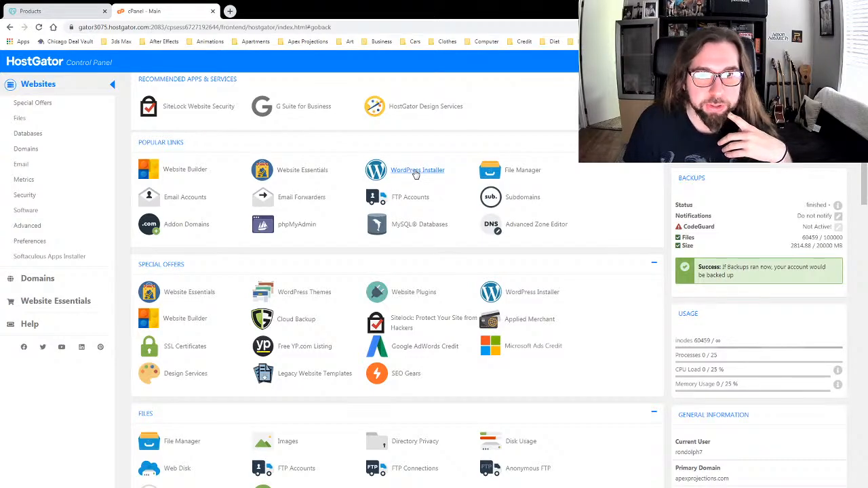
click(416, 172)
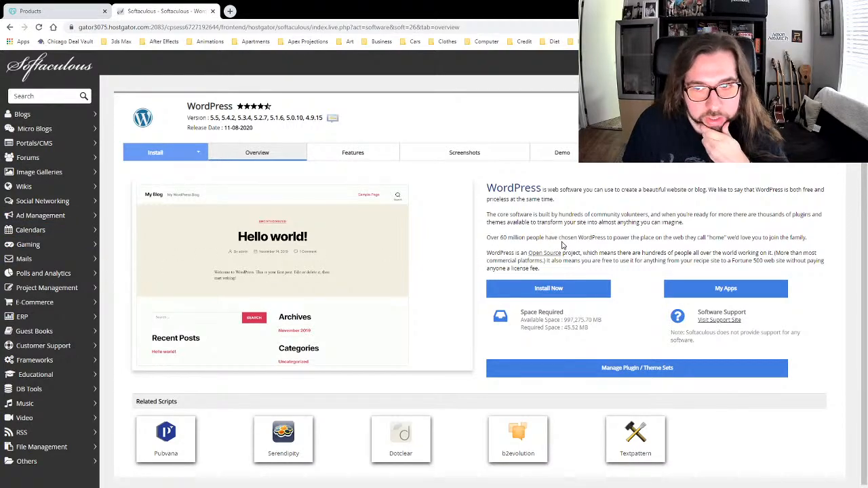
Step: Start a custom WordPress install with leo-nails.com as the install domain
scroll(551, 236, down, 1)
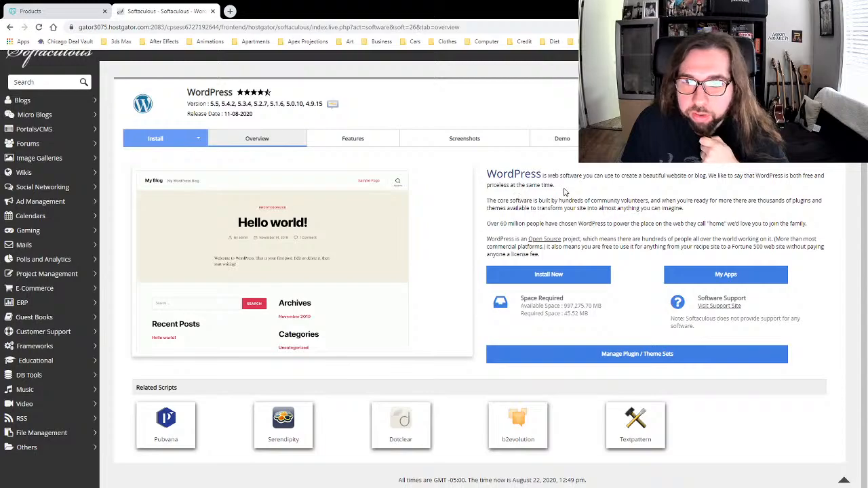
scroll(562, 192, up, 1)
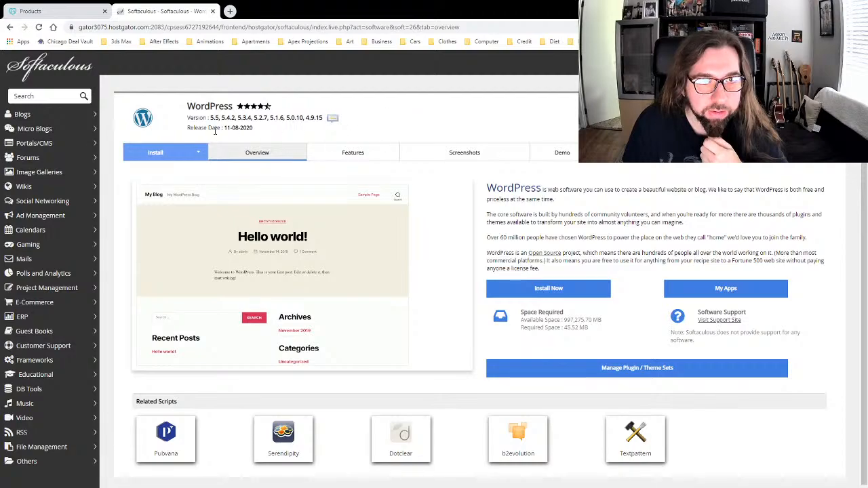
click(199, 154)
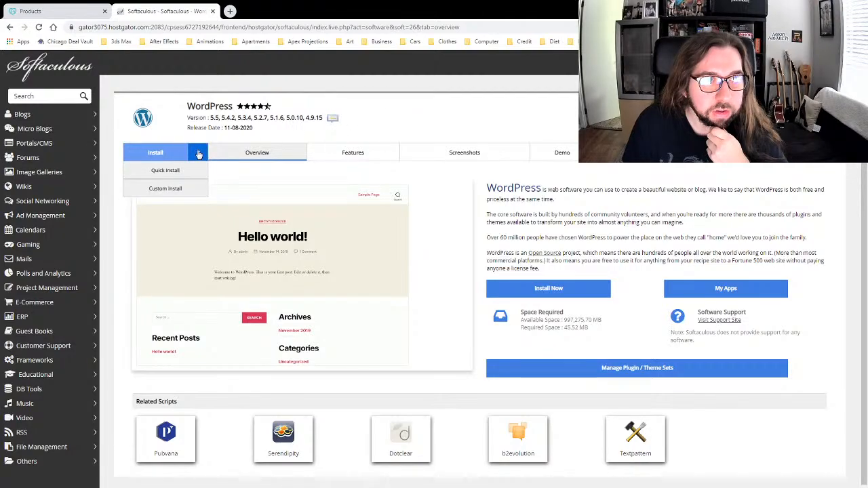
click(170, 188)
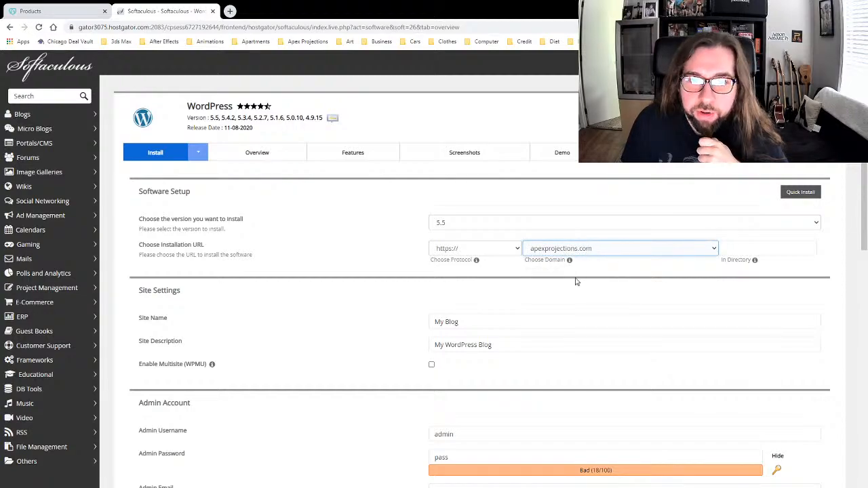
click(558, 365)
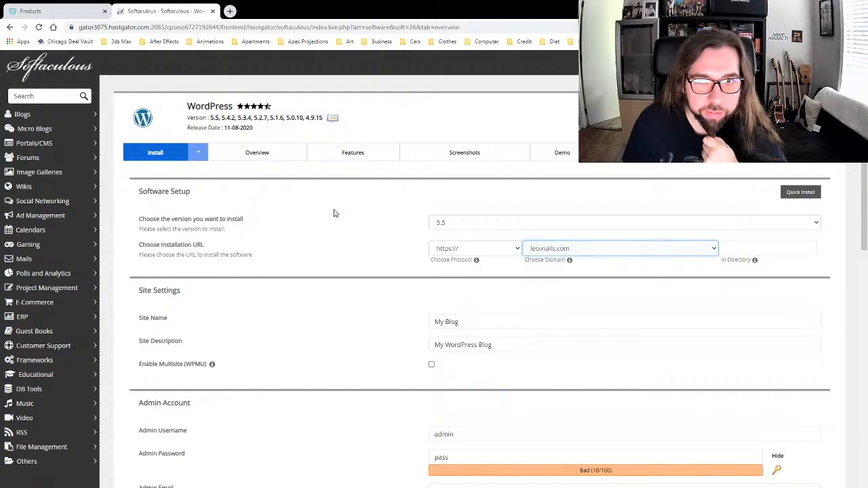
scroll(310, 287, down, 4)
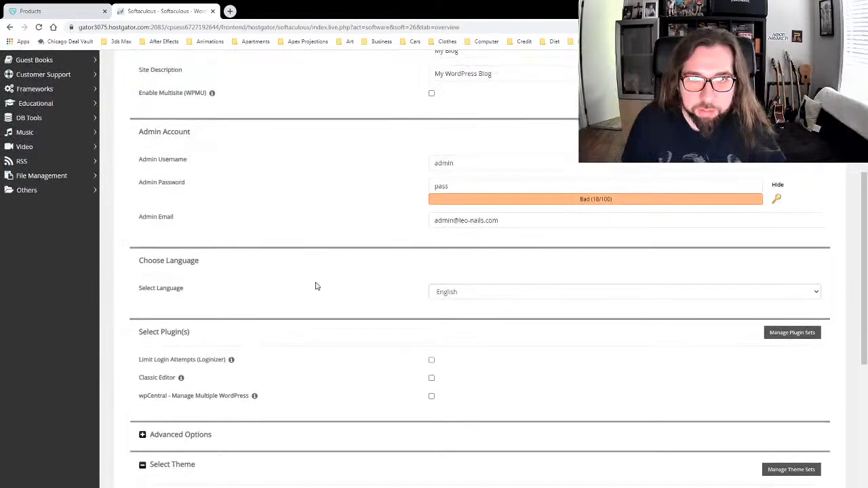
scroll(325, 231, down, 3)
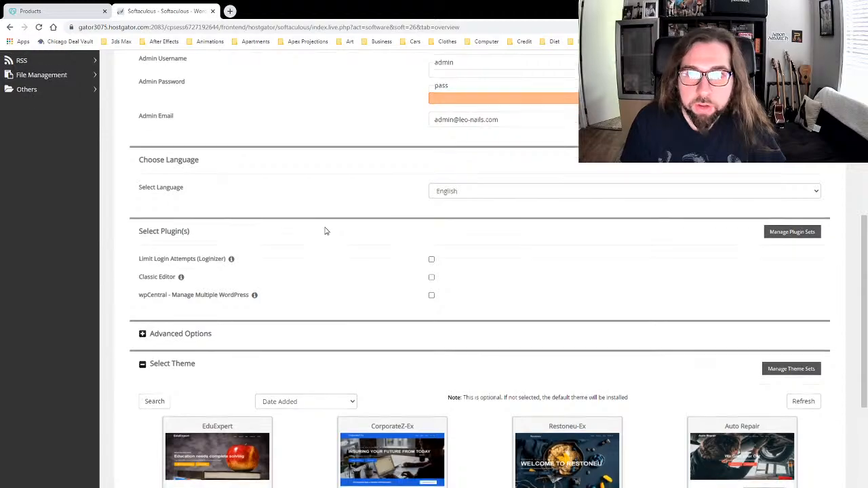
scroll(325, 231, up, 4)
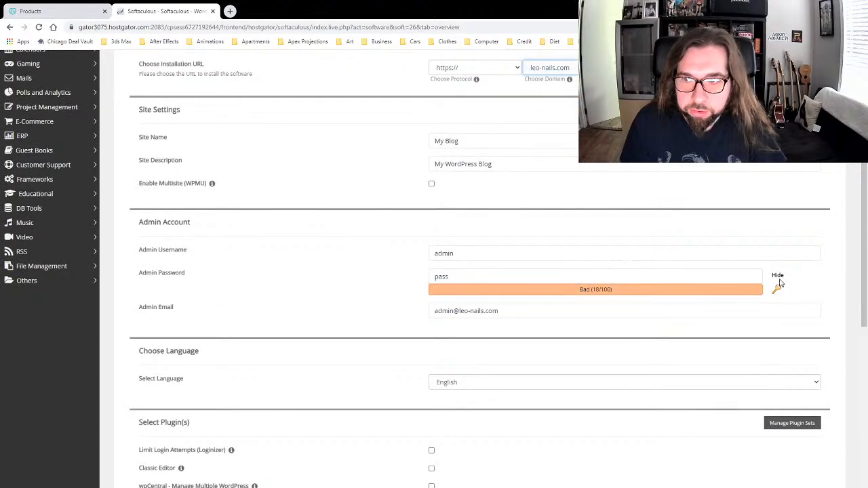
Step: Replace the admin password with a new one and launch the installation
click(778, 291)
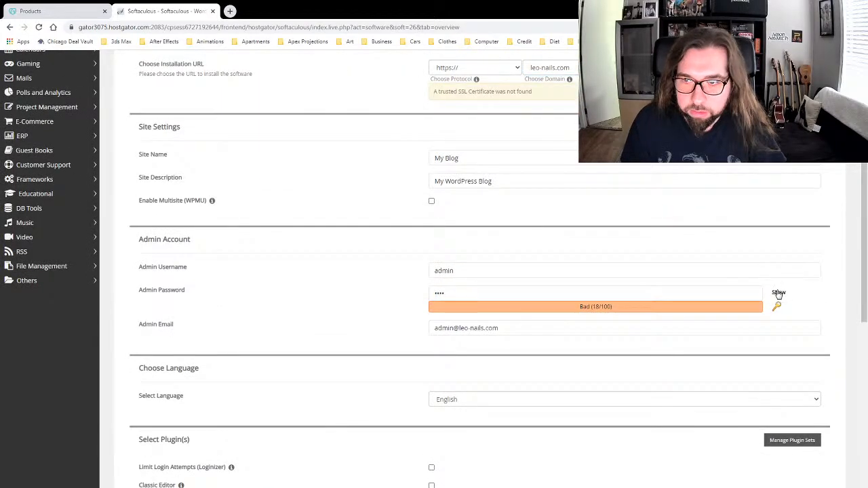
click(485, 294)
drag(485, 294, 401, 292)
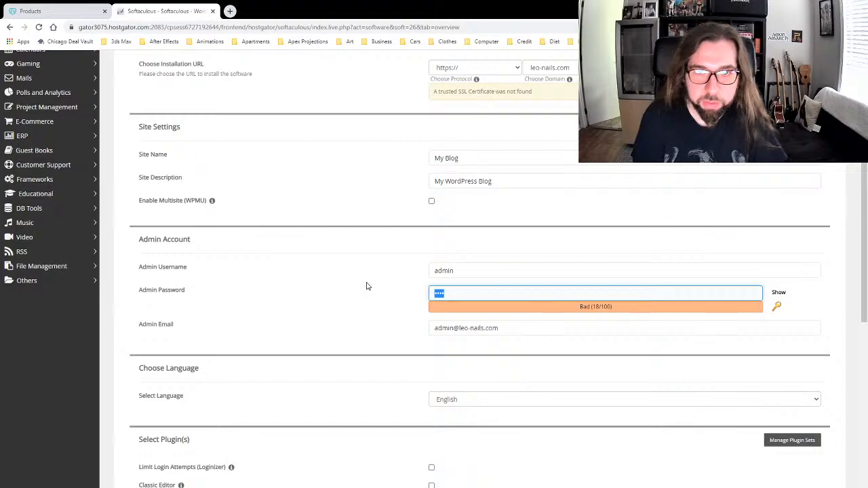
text(**********)
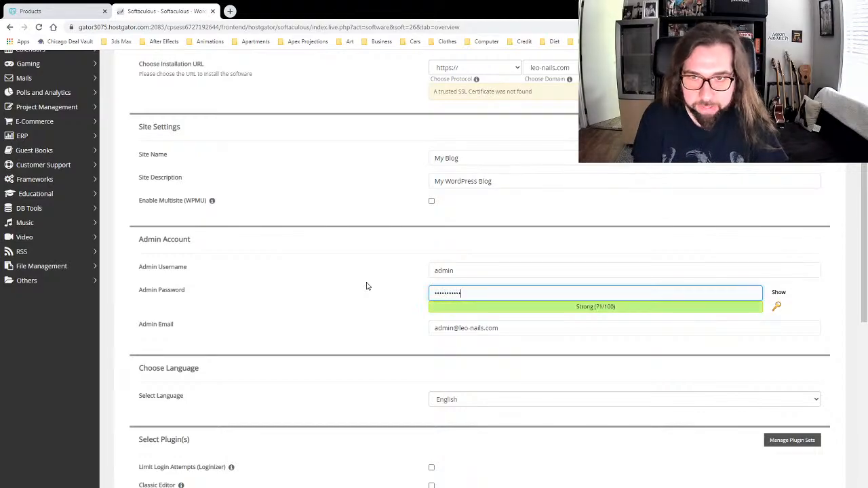
click(366, 286)
scroll(365, 278, down, 2)
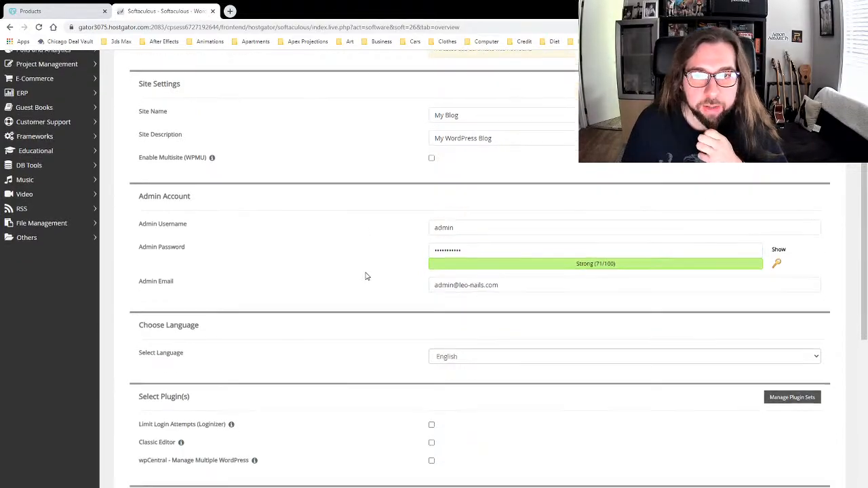
scroll(363, 265, down, 3)
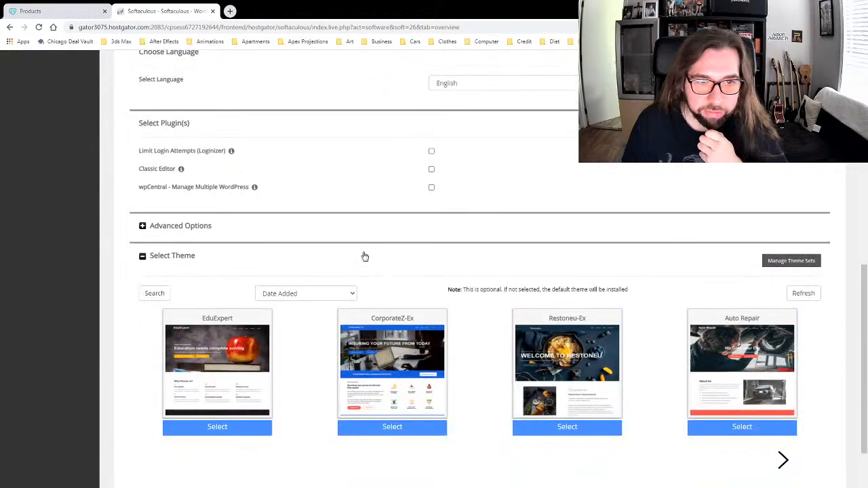
scroll(355, 238, down, 2)
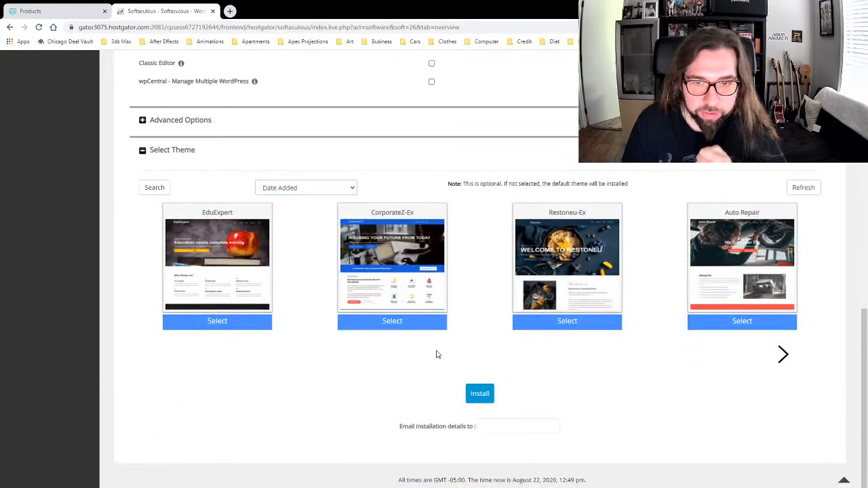
click(479, 394)
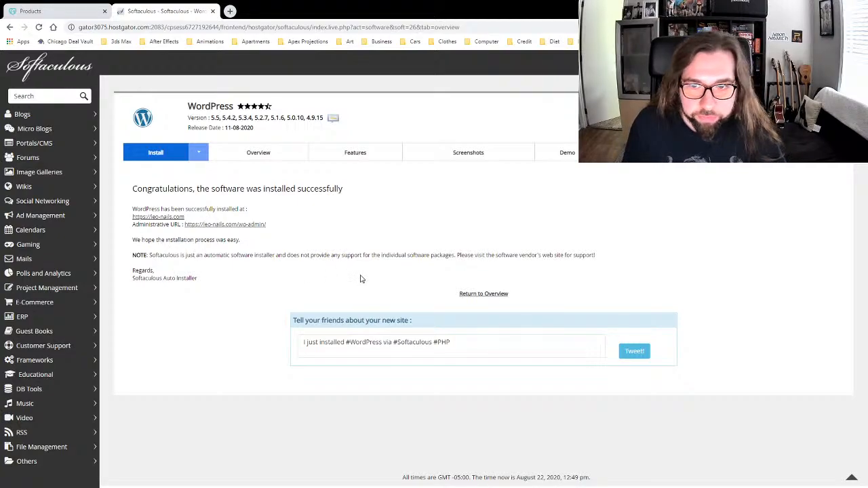
click(230, 12)
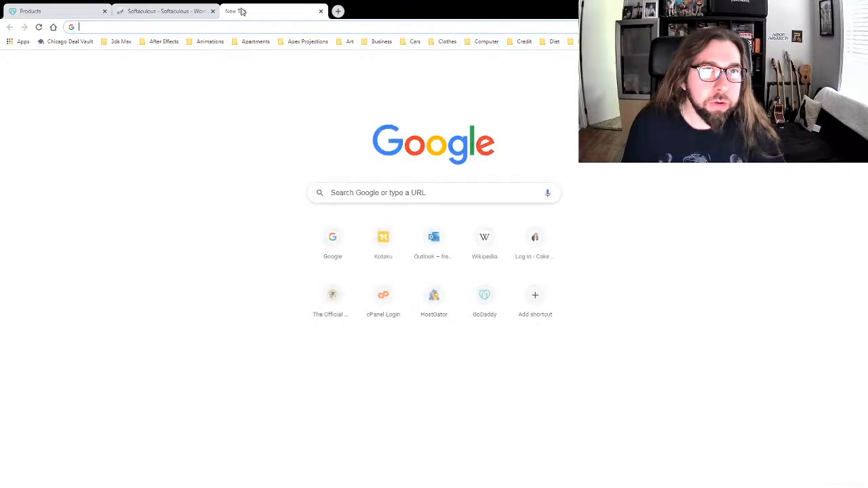
text(leo)
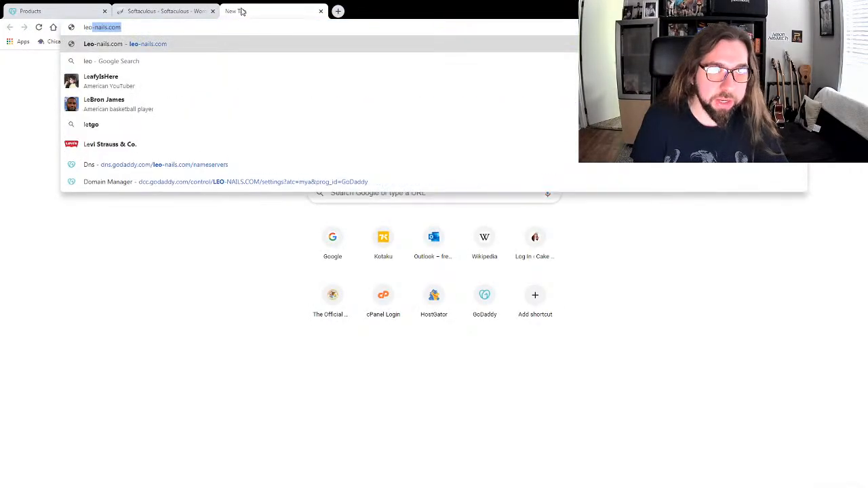
key(Return)
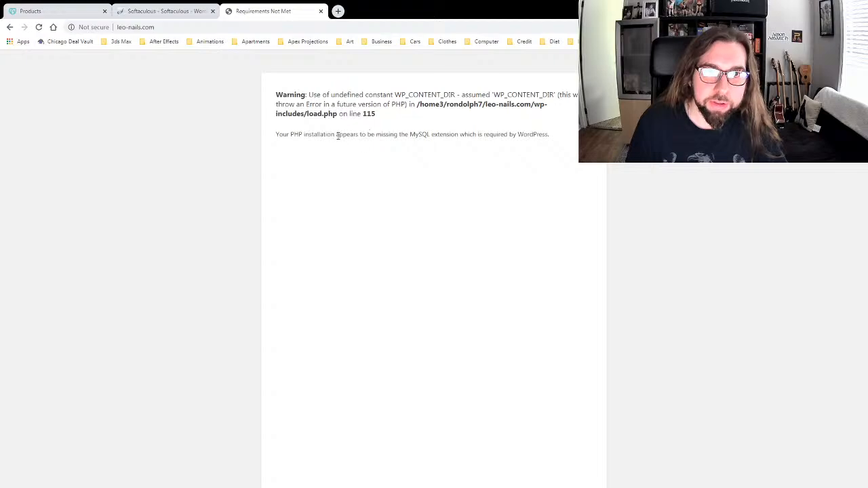
click(321, 11)
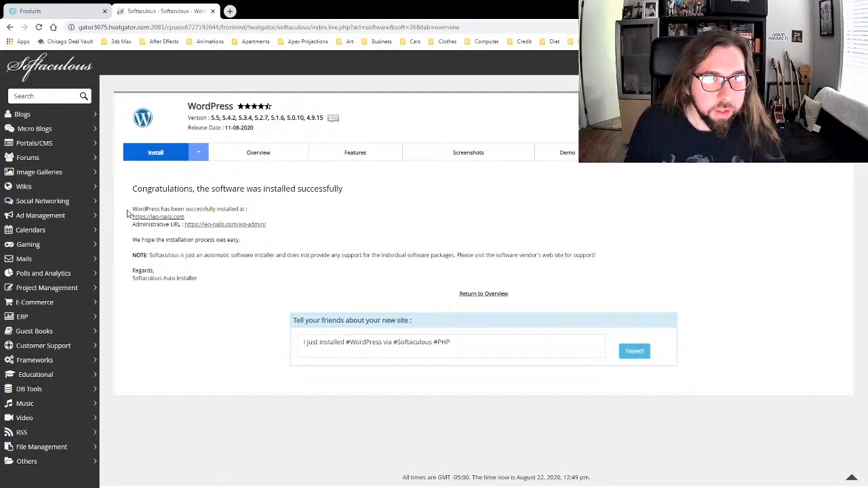
click(157, 217)
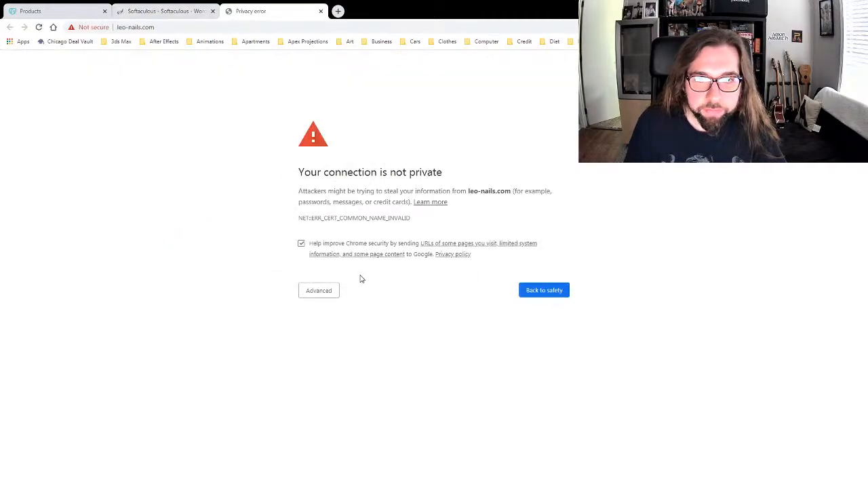
click(302, 244)
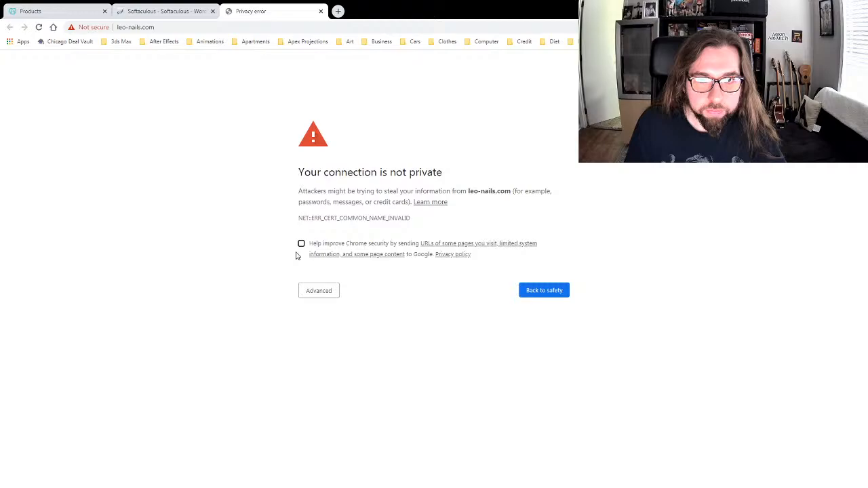
click(320, 299)
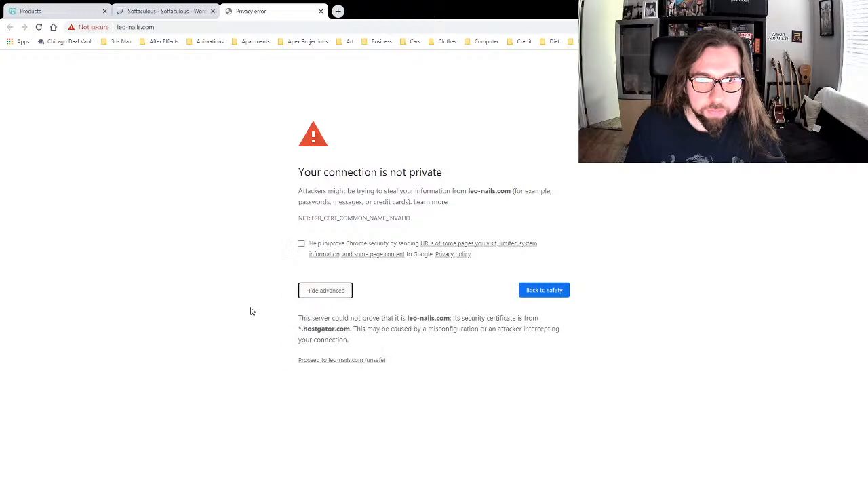
click(310, 360)
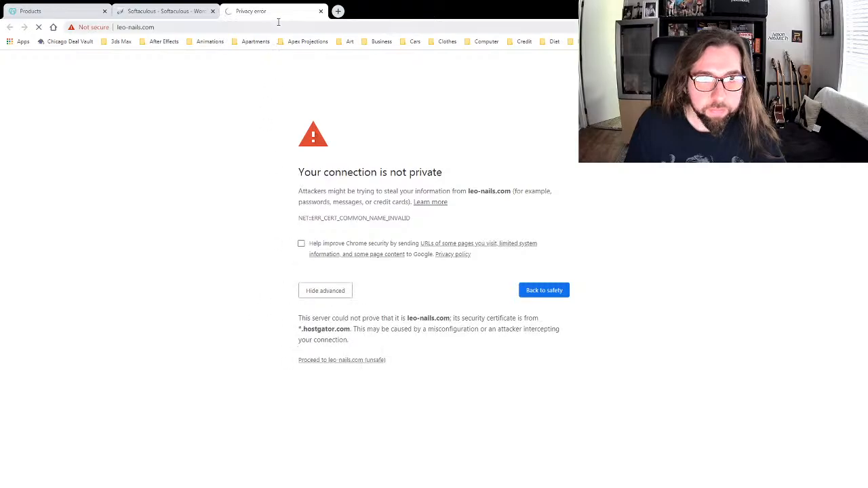
click(321, 12)
click(231, 12)
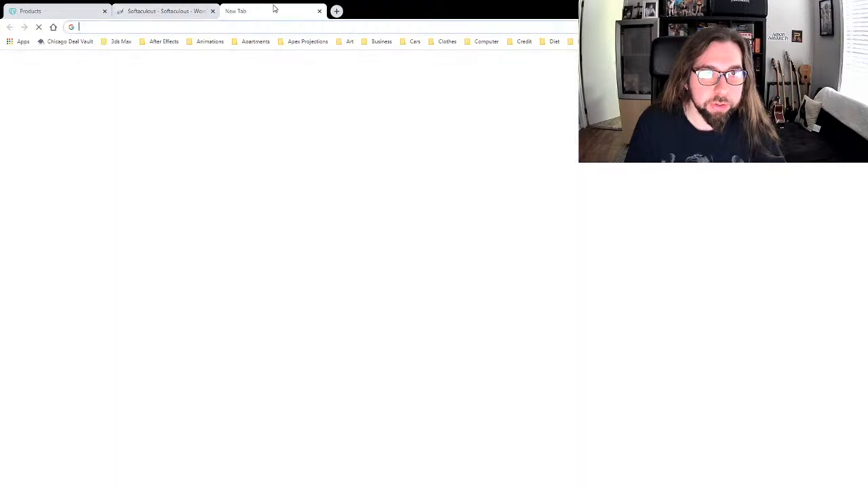
text(leo)
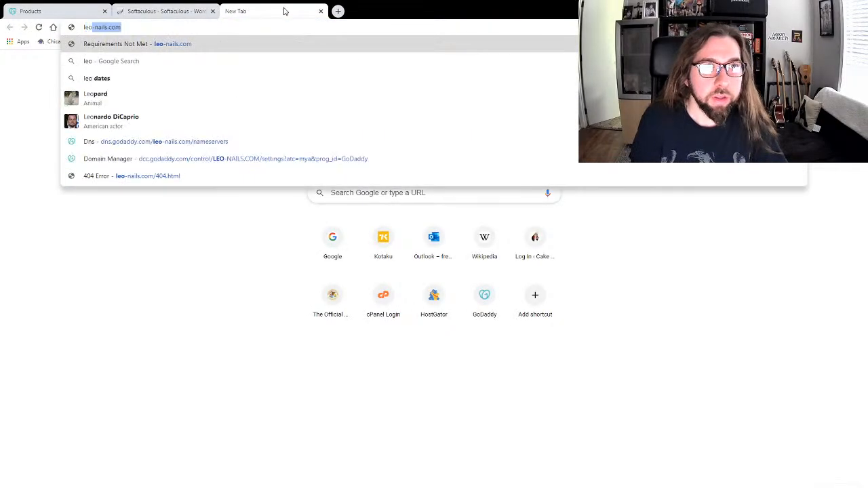
key(Return)
click(321, 12)
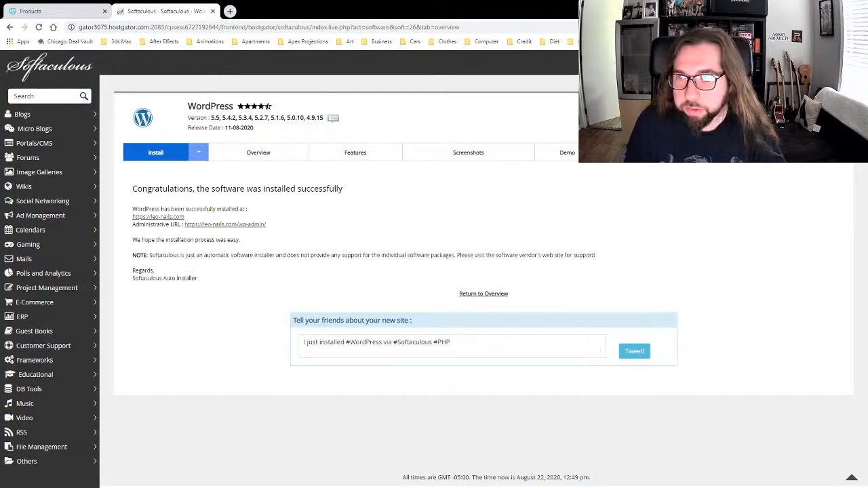
Step: Return to cPanel main and test leo-nails.com in a new tab; it shows the MySQL-extension error
click(654, 63)
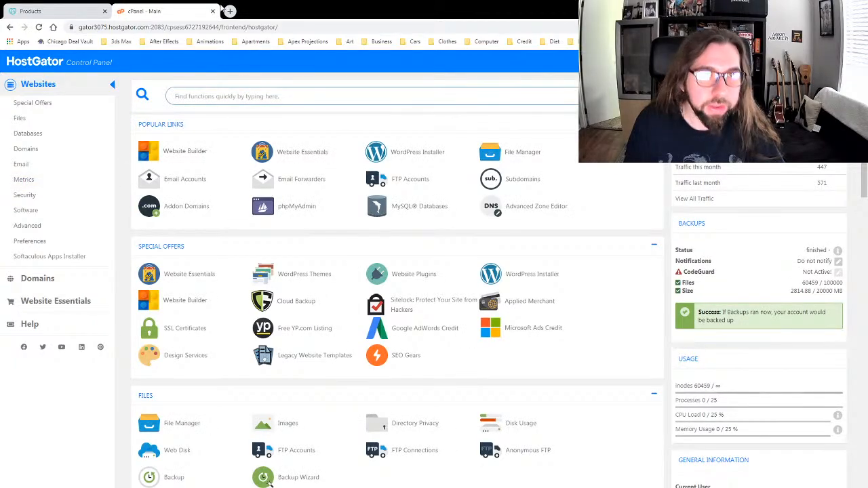
click(229, 11)
text(l)
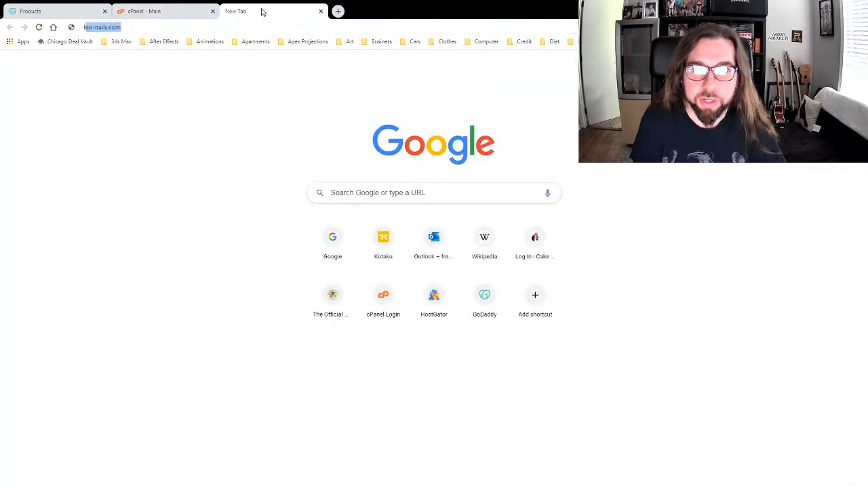
key(Return)
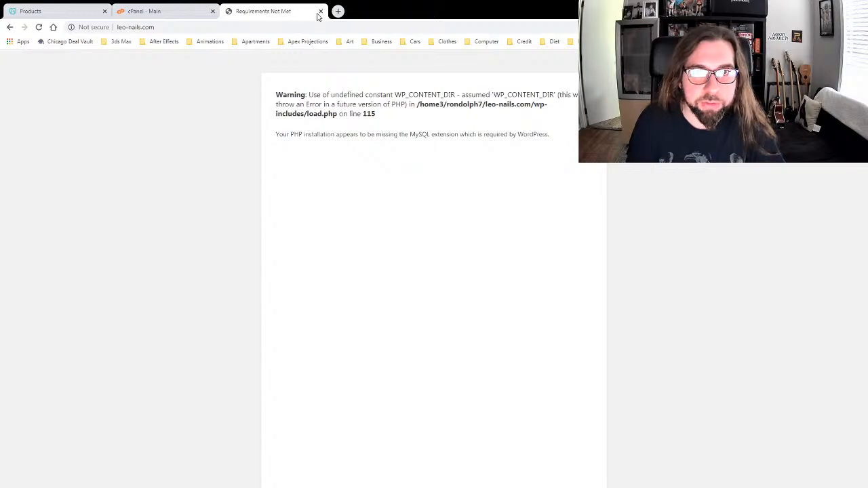
click(320, 11)
Step: Scroll the cPanel home down to the Software tools and open a fresh blank tab
scroll(119, 232, down, 4)
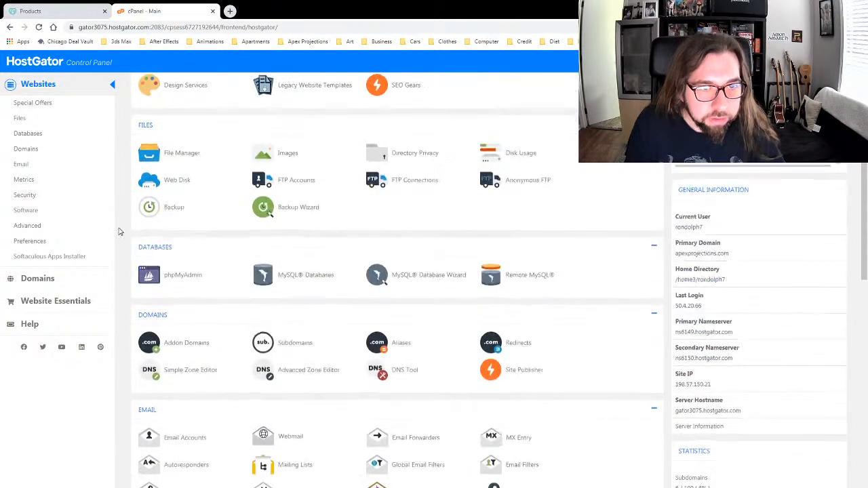
scroll(123, 248, down, 4)
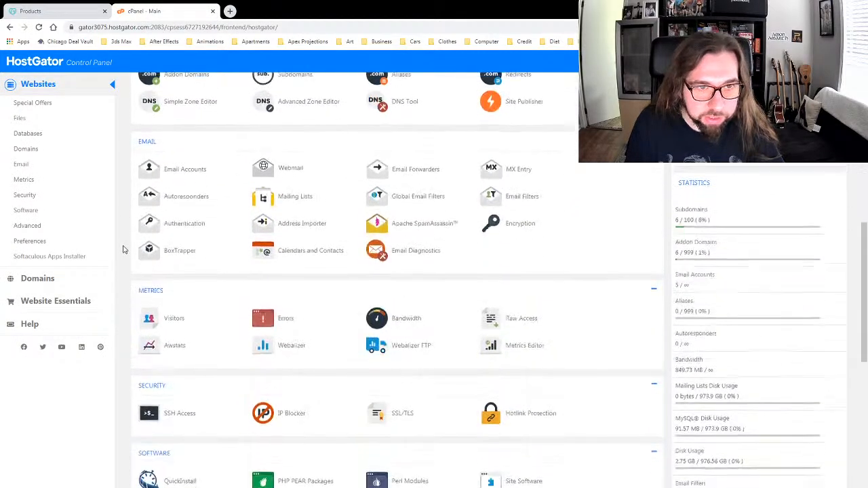
scroll(125, 248, down, 3)
scroll(126, 248, down, 3)
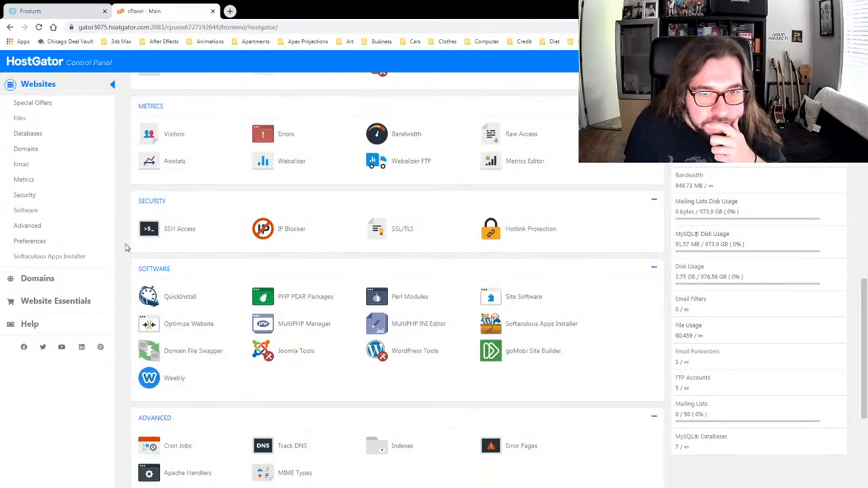
scroll(125, 249, down, 1)
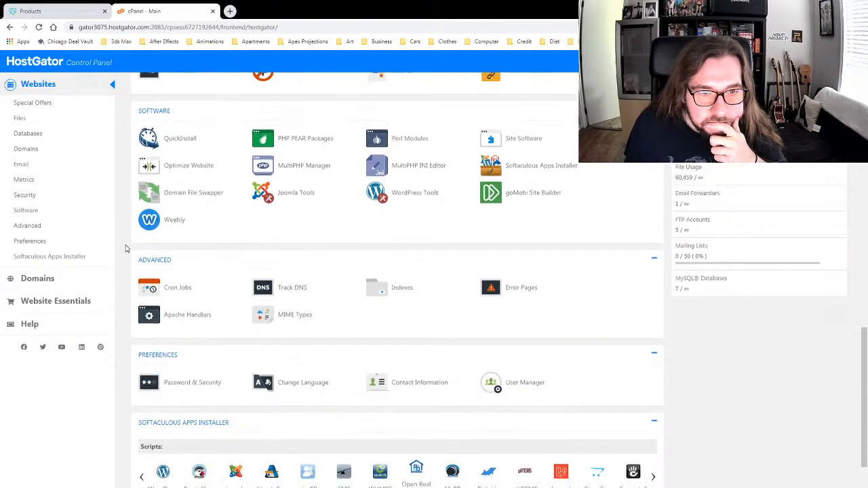
click(229, 11)
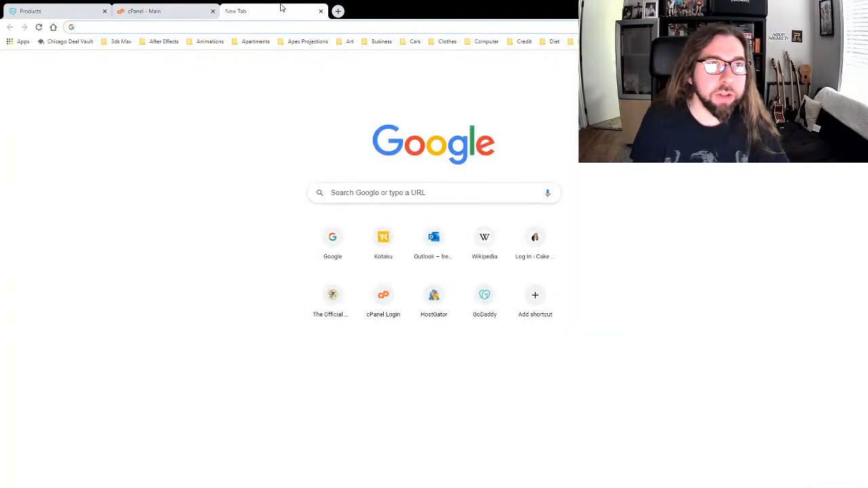
Step: Load leo-nails.com from the address bar, correcting a mistyped entry
text(lo)
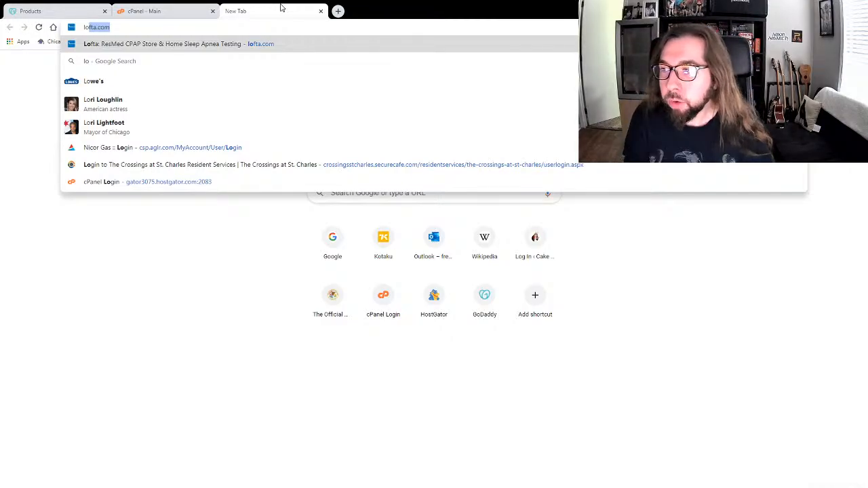
key(BackSpace)
key(BackSpace)
key(BackSpace)
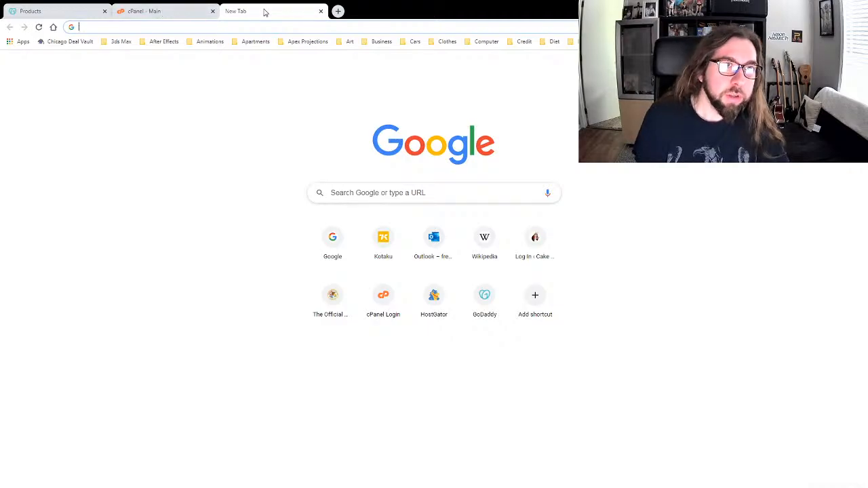
text(le)
key(Return)
Step: Check leo-nails.com/wp-admin, which shows the same missing-MySQL error, then close the tab
click(234, 26)
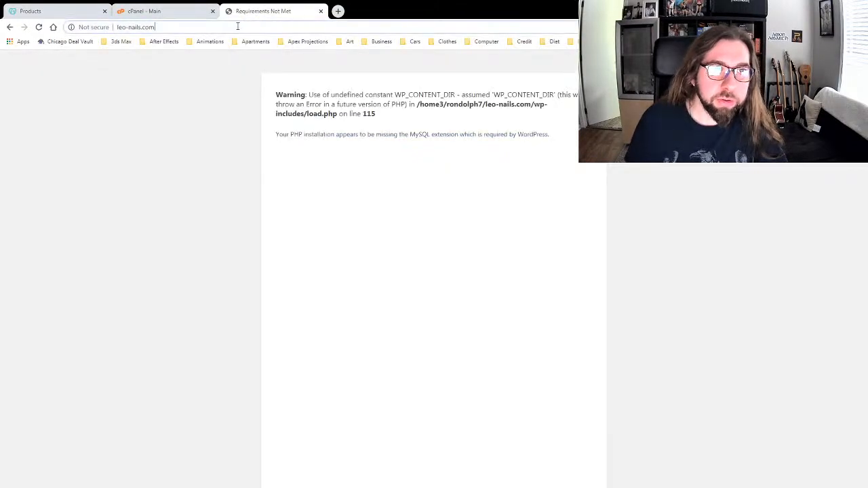
text(/wp)
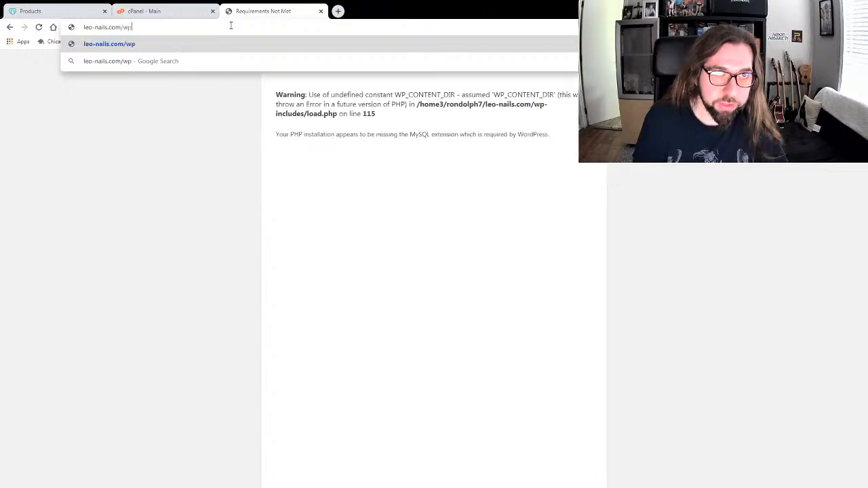
text(-admin)
key(Return)
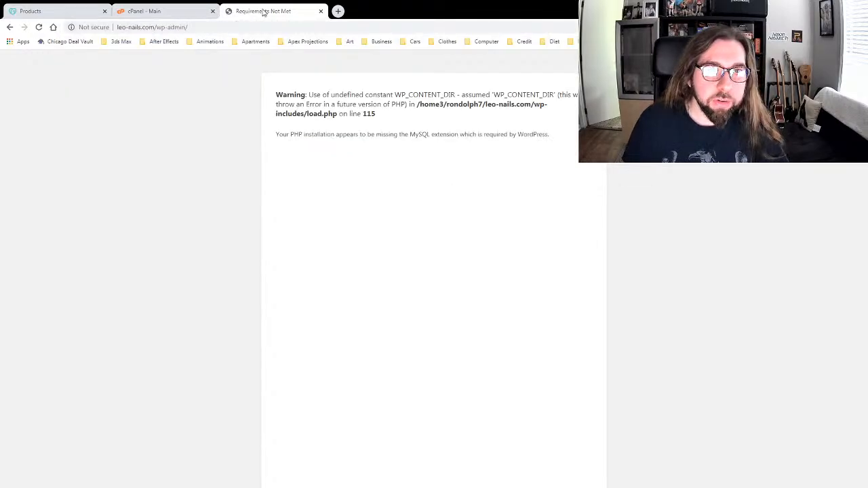
click(321, 11)
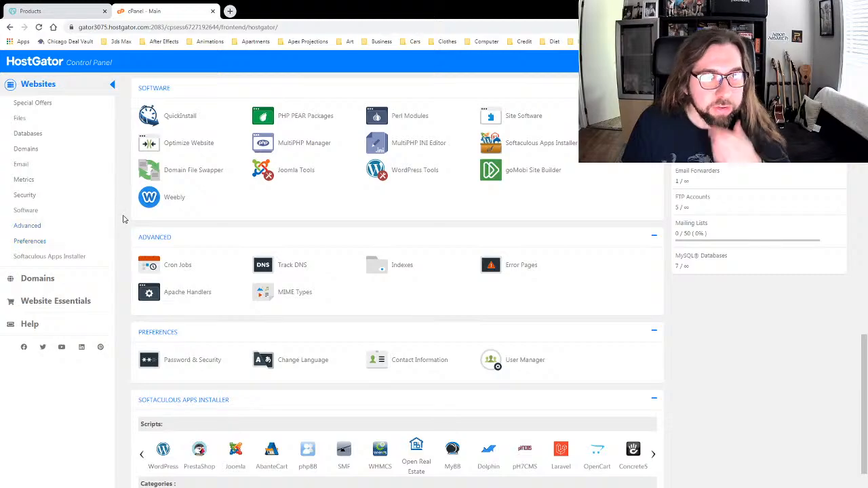
Step: Scroll up through the cPanel home page to review its tools
scroll(129, 216, down, 2)
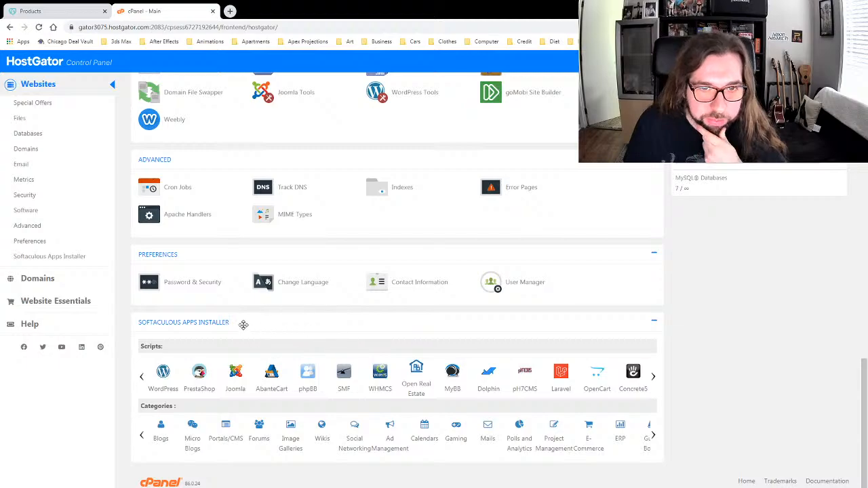
scroll(128, 300, up, 2)
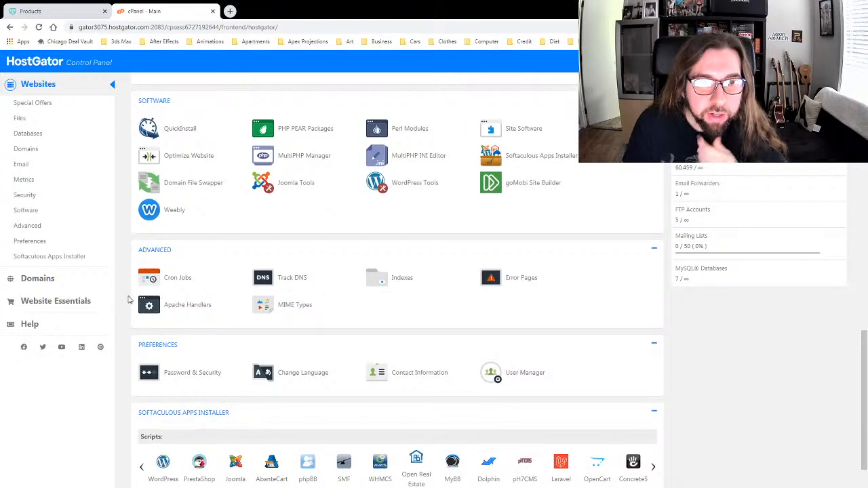
scroll(129, 300, up, 4)
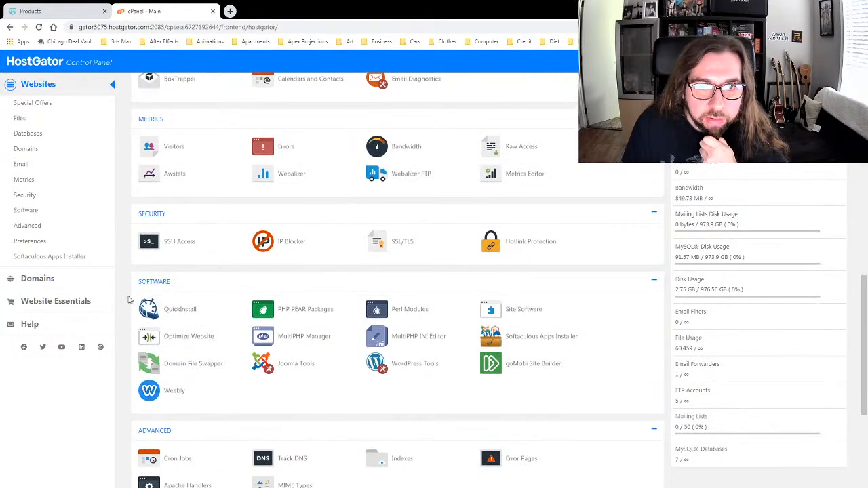
scroll(129, 285, up, 2)
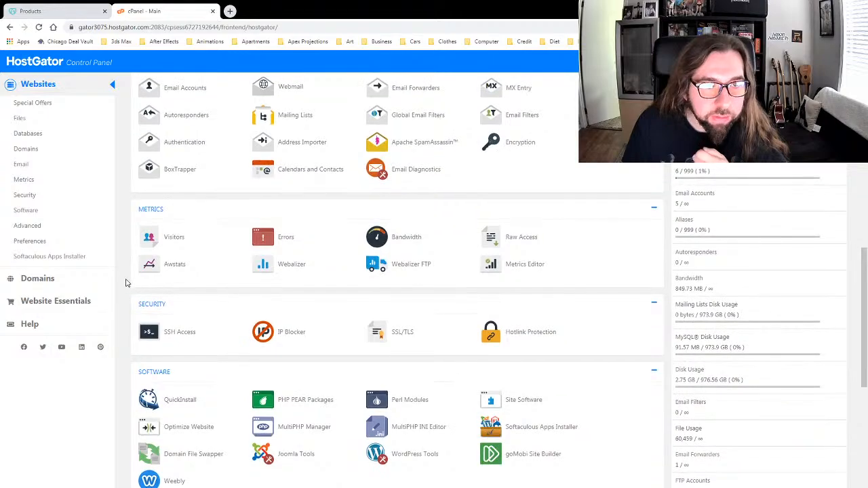
scroll(125, 281, up, 1)
scroll(125, 281, up, 4)
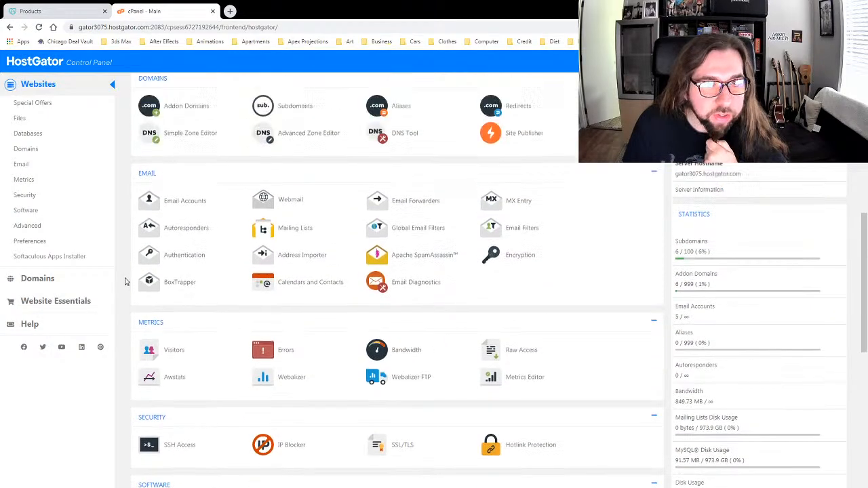
scroll(125, 281, up, 3)
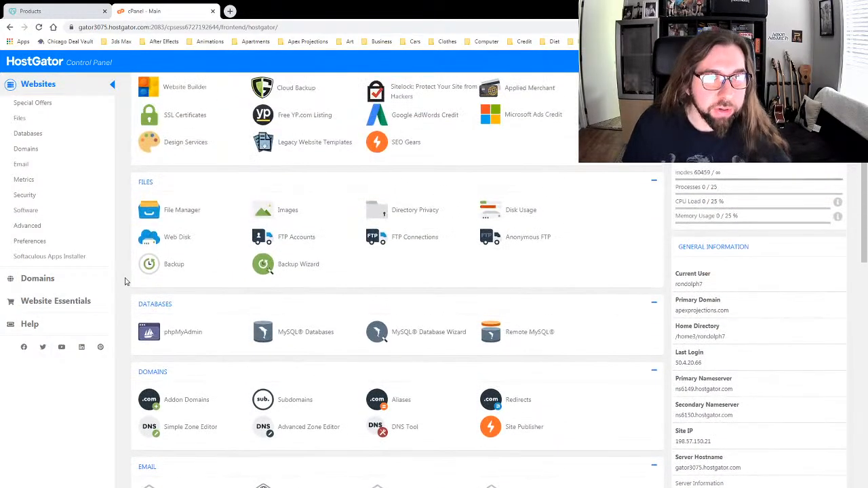
scroll(124, 280, up, 3)
scroll(124, 281, up, 3)
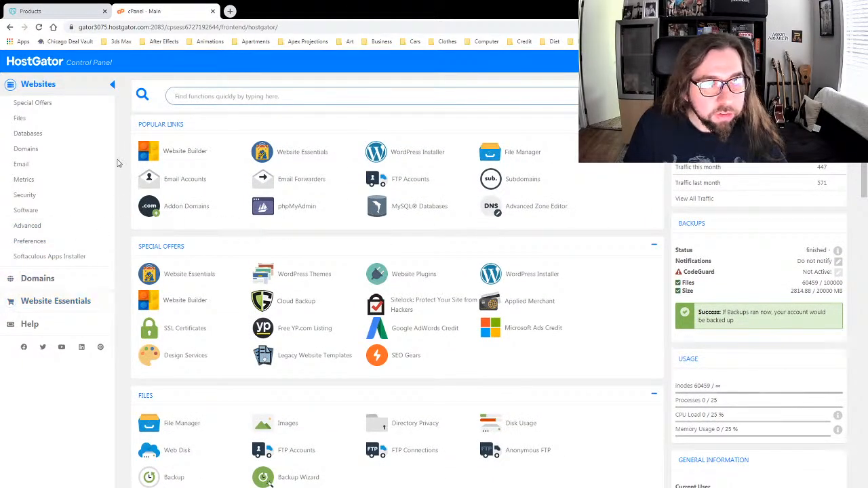
Step: Check the server's PHP version 7.3.6 in phpMyAdmin, then jump to the Preferences tools
scroll(129, 189, down, 1)
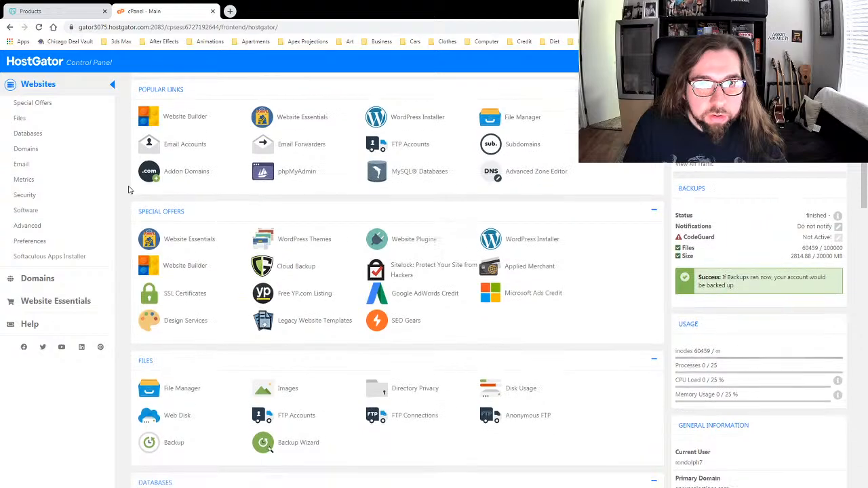
scroll(128, 190, down, 3)
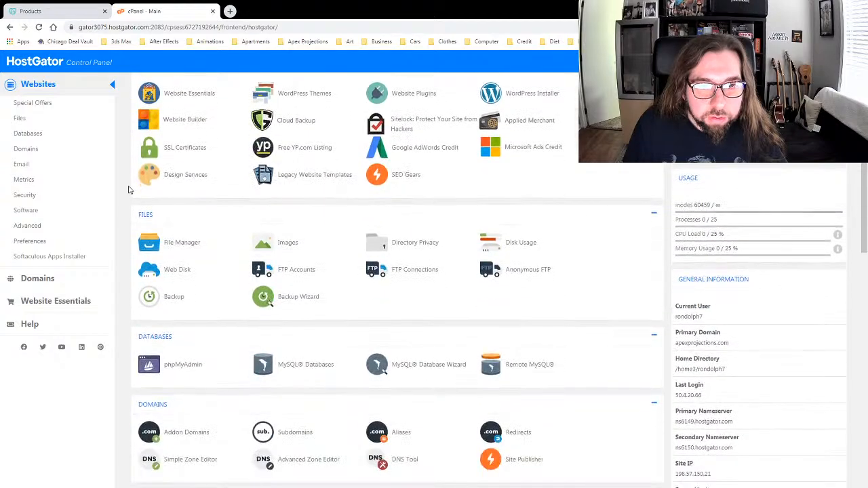
scroll(128, 189, down, 1)
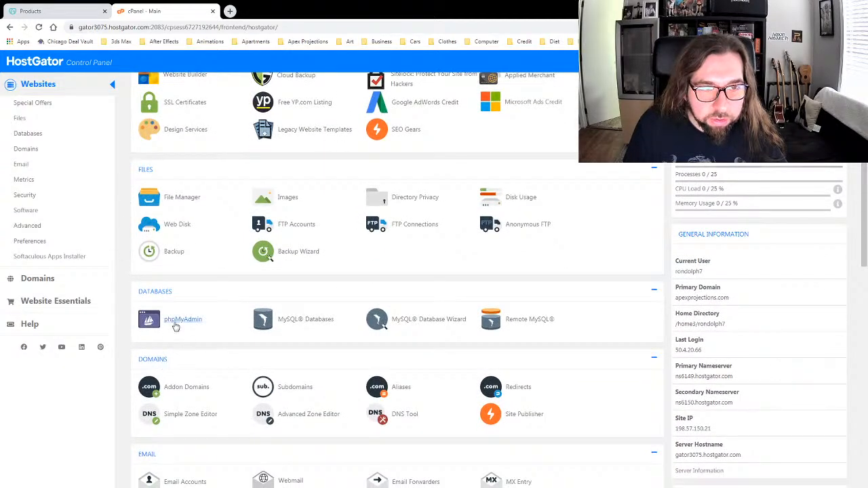
click(174, 326)
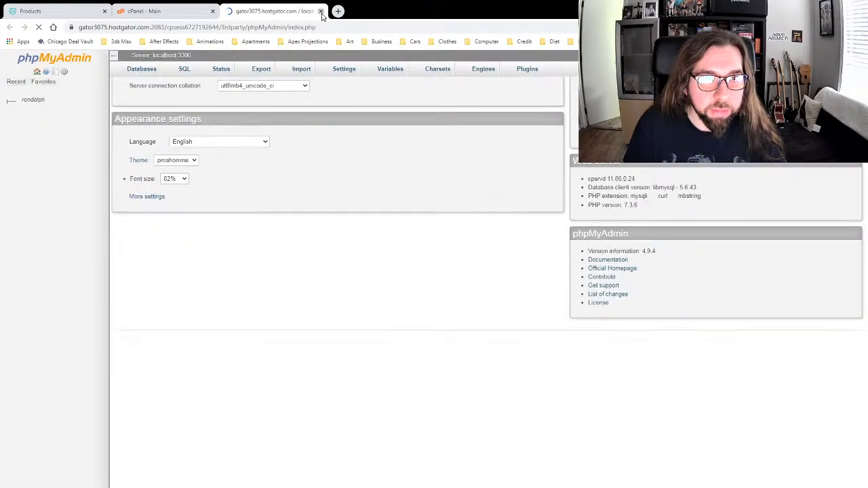
click(321, 12)
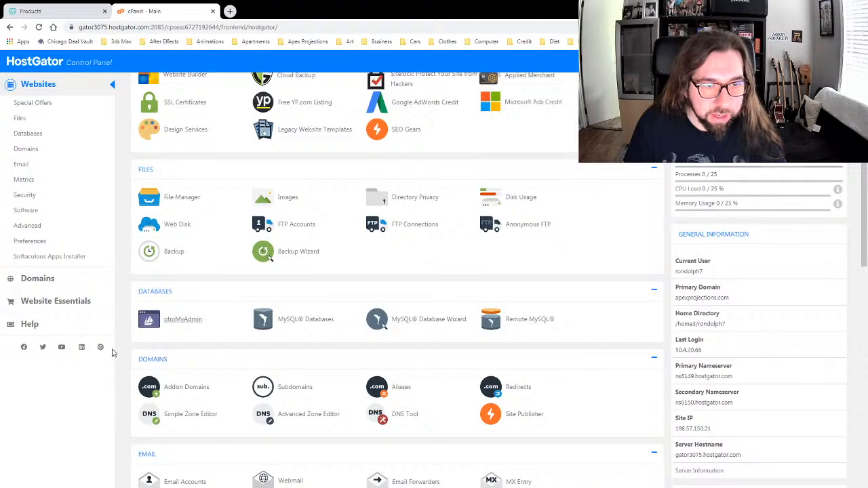
scroll(112, 350, down, 3)
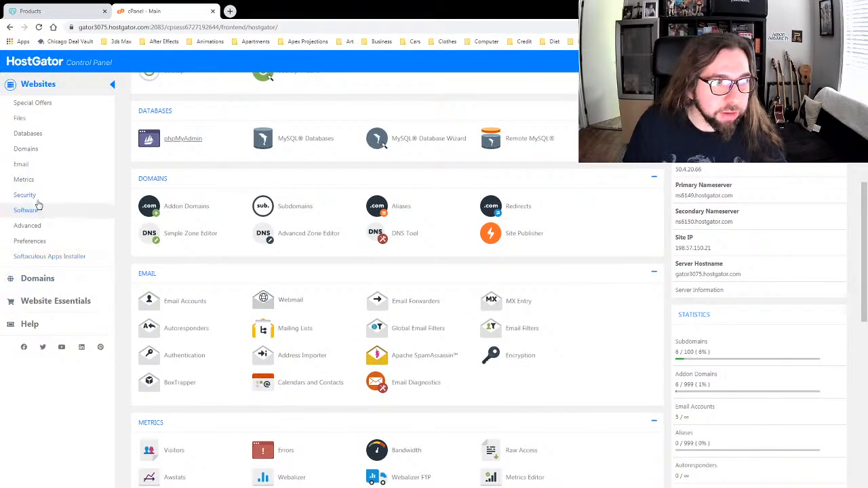
click(30, 241)
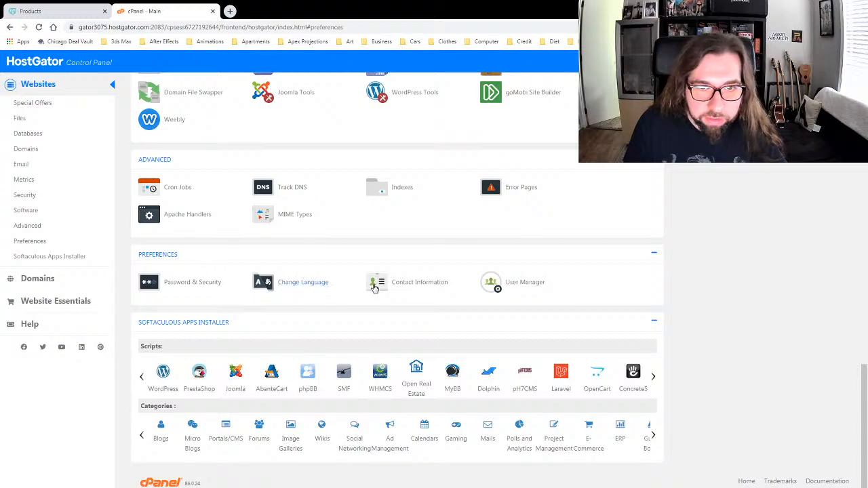
click(529, 286)
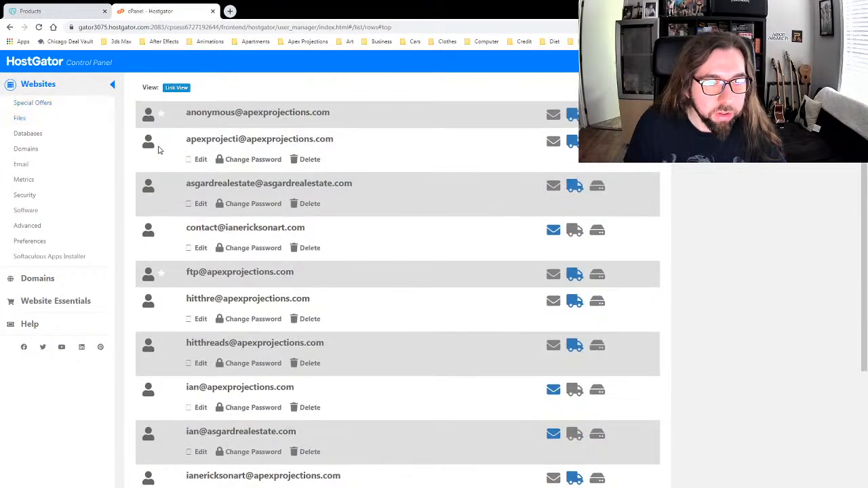
scroll(157, 145, up, 2)
scroll(160, 150, down, 5)
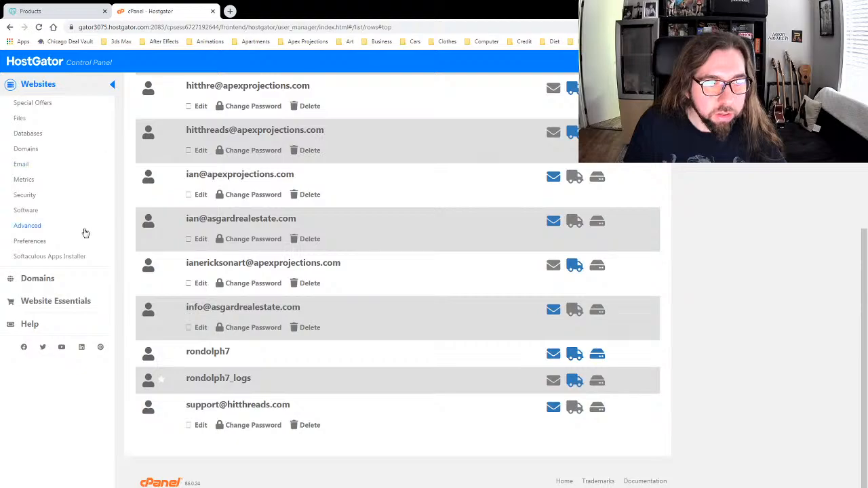
click(24, 241)
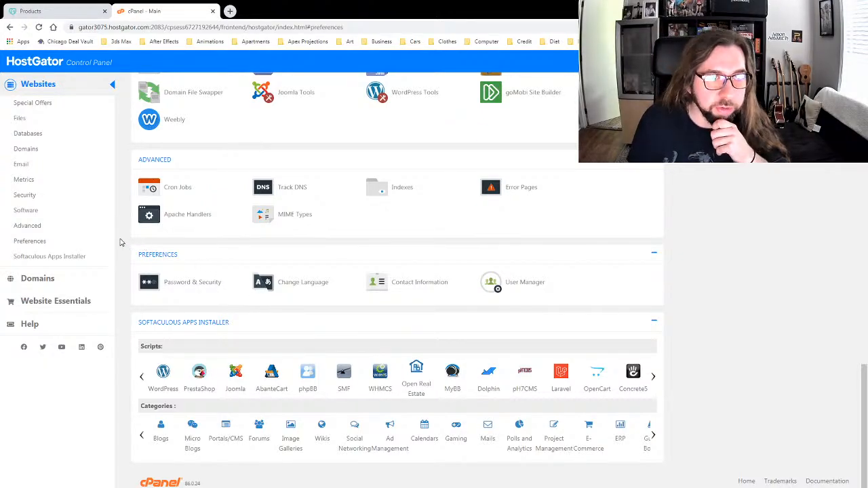
Step: Scroll the cPanel home, jump to the Security section, and open a new Google tab
scroll(122, 244, up, 7)
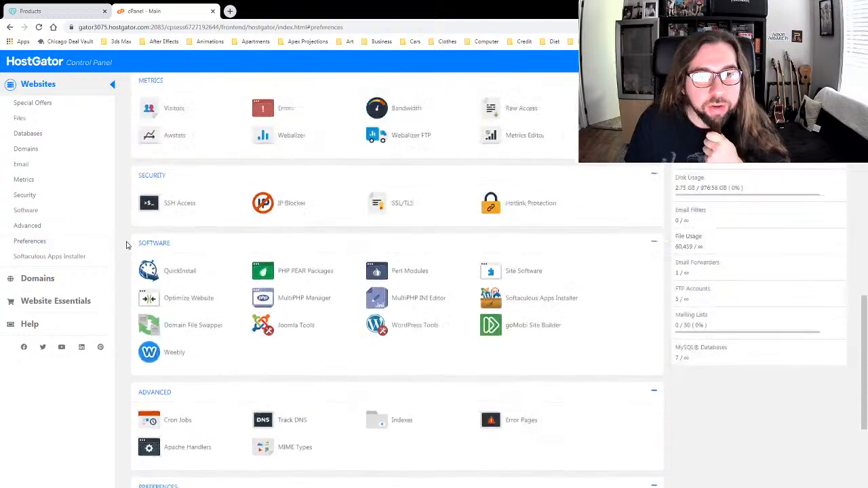
scroll(126, 245, up, 3)
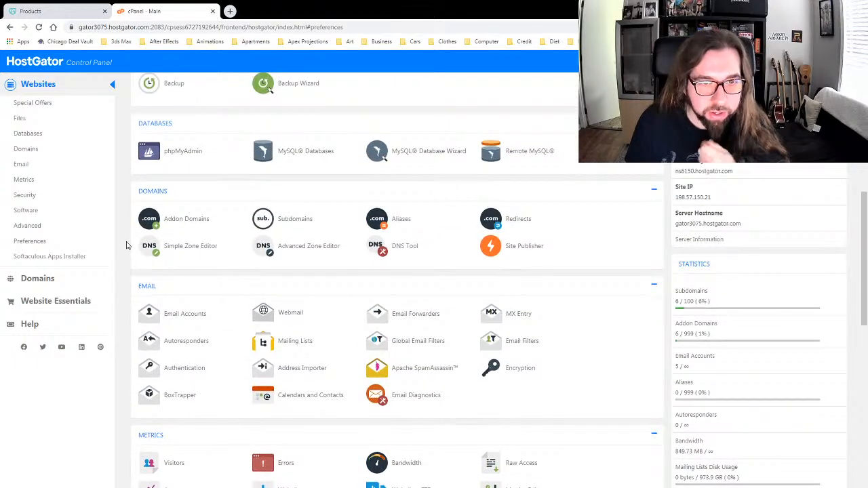
scroll(126, 245, down, 3)
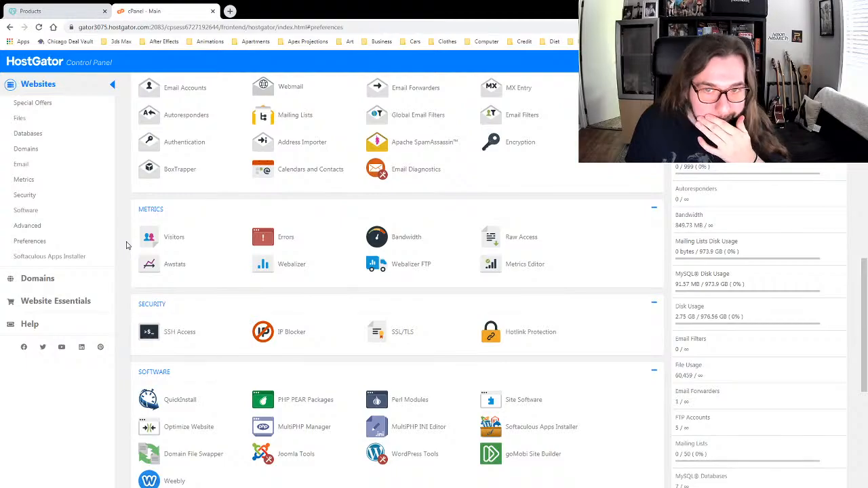
scroll(127, 245, down, 3)
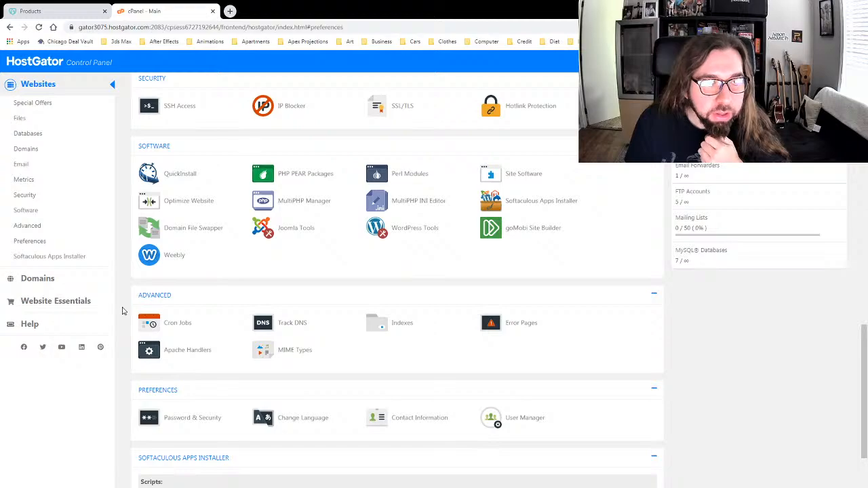
scroll(123, 311, down, 1)
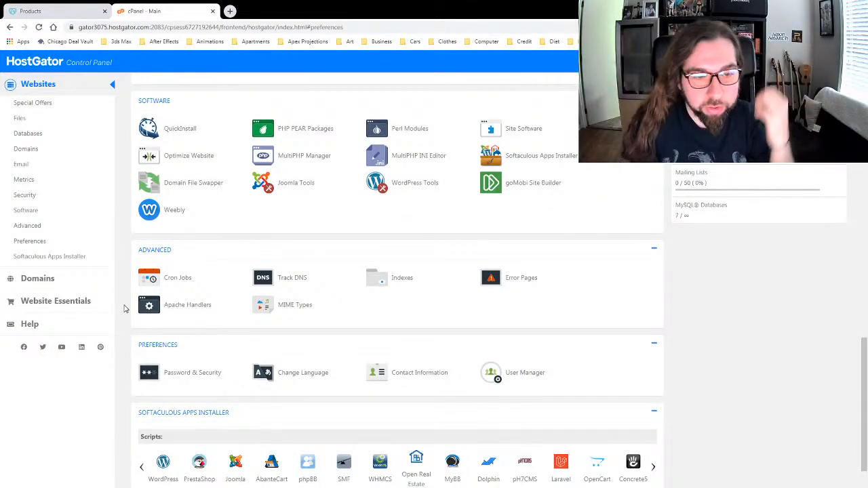
scroll(124, 308, down, 2)
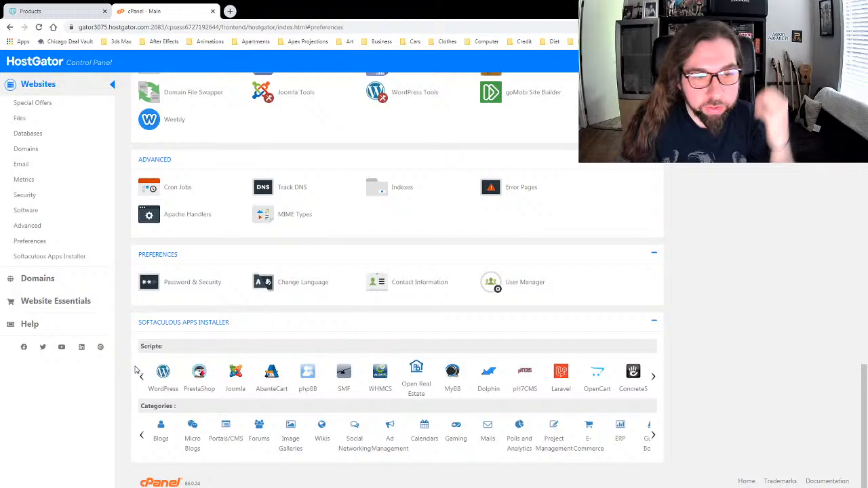
scroll(128, 372, up, 10)
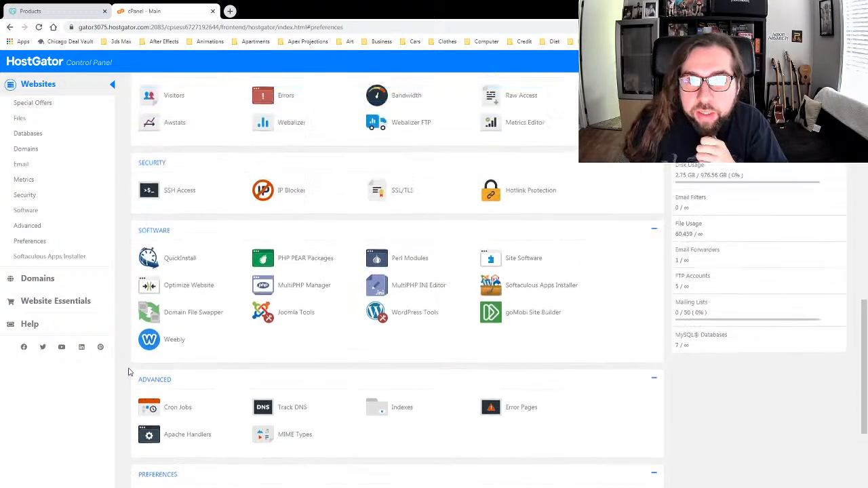
scroll(626, 372, up, 4)
scroll(624, 371, up, 3)
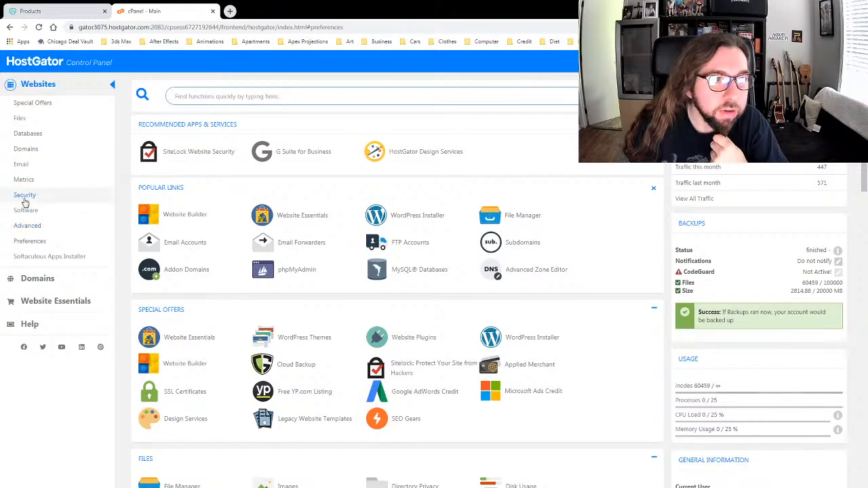
click(25, 196)
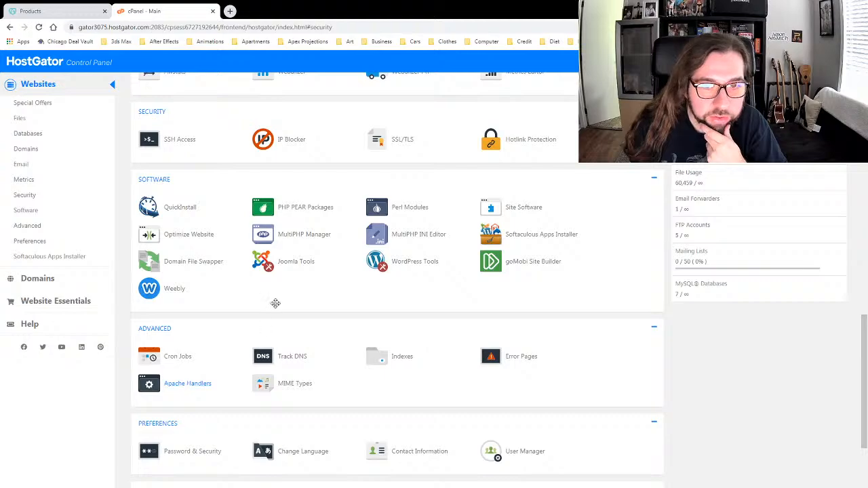
click(230, 11)
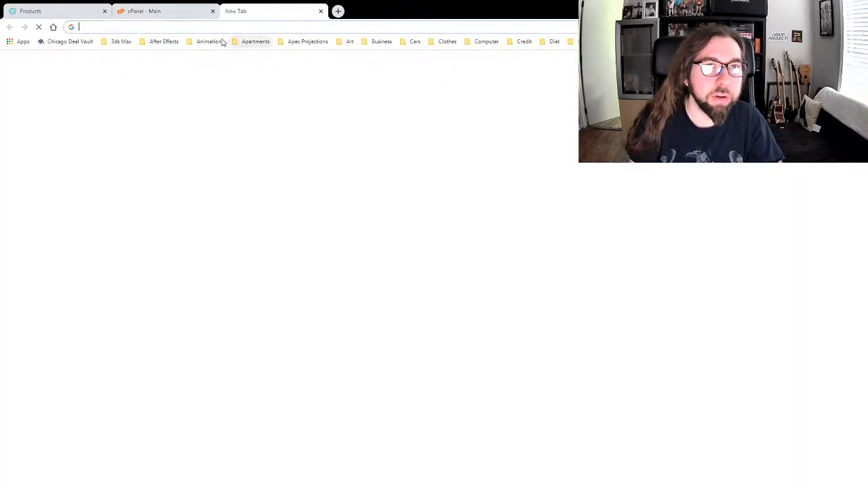
Step: Search Google for 'hostgator change php version'
click(53, 27)
text(hos)
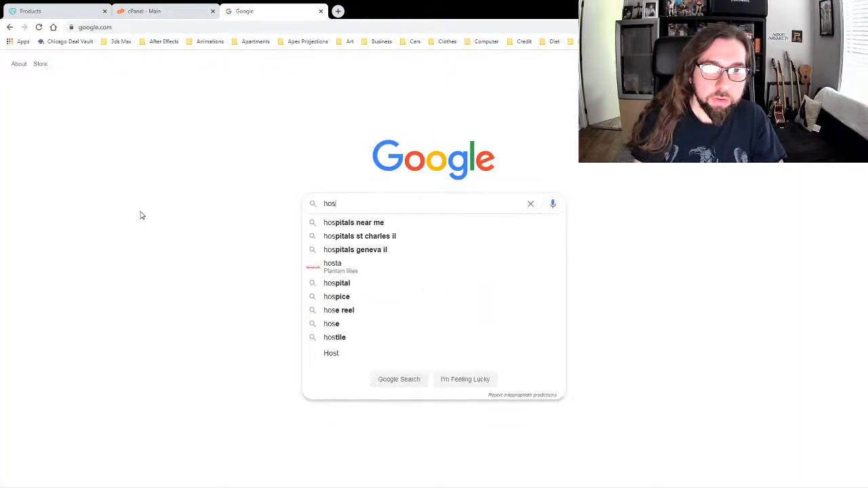
text(tgator change)
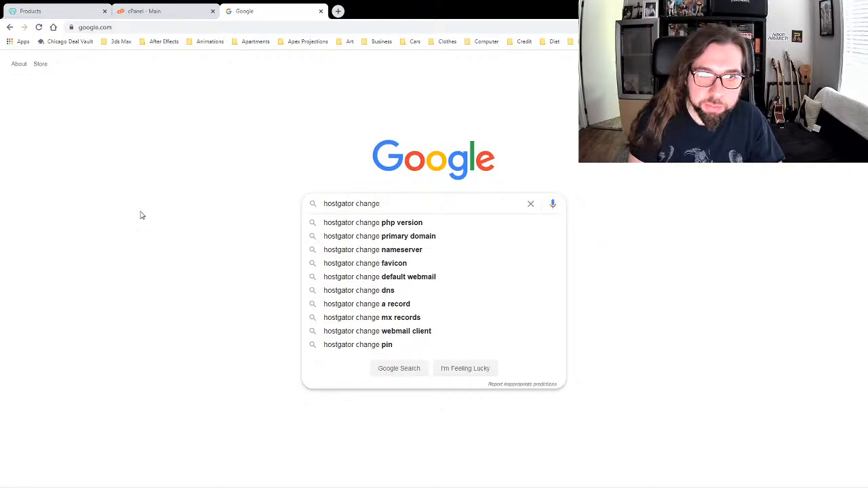
key(Down)
key(Return)
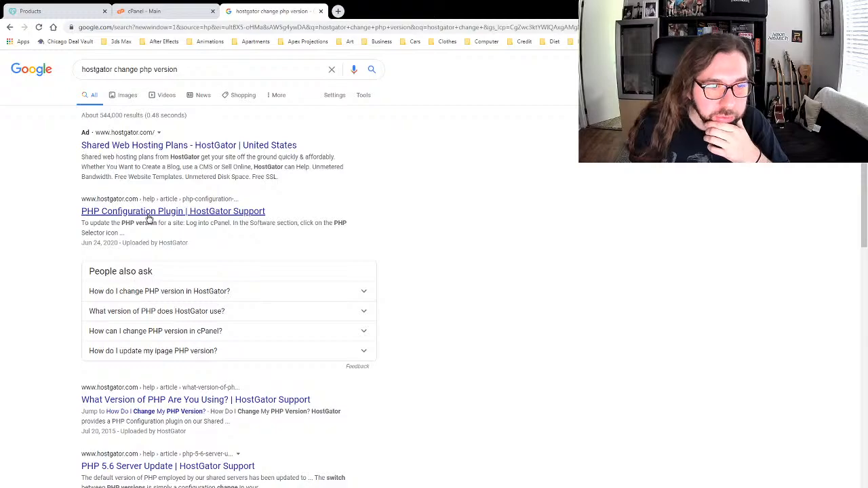
Step: Open the PHP Configuration Plugin and 'What Version of PHP Are You Using?' support articles
click(149, 217)
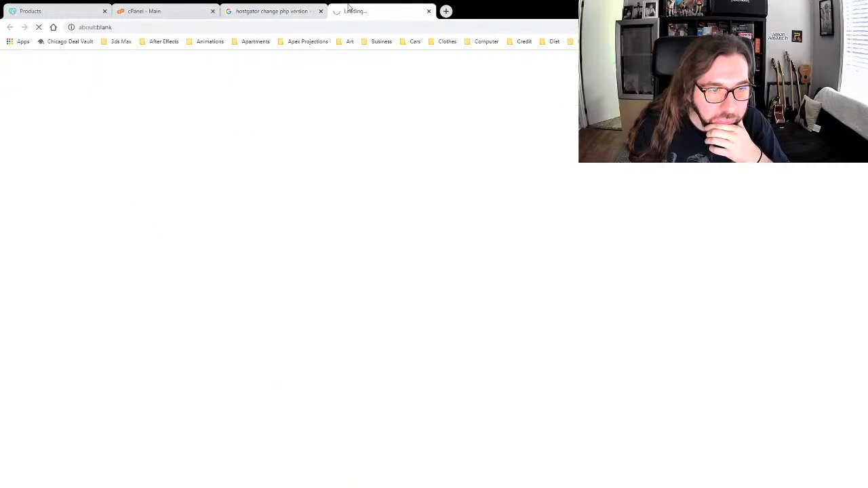
click(324, 19)
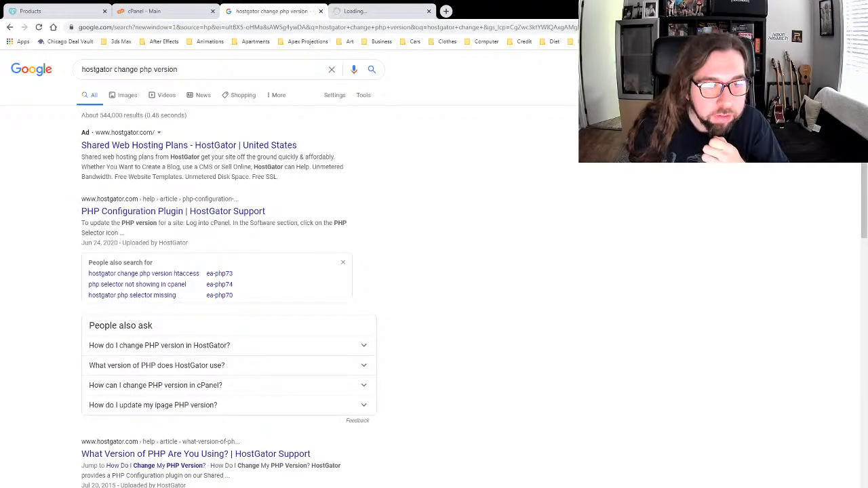
click(185, 475)
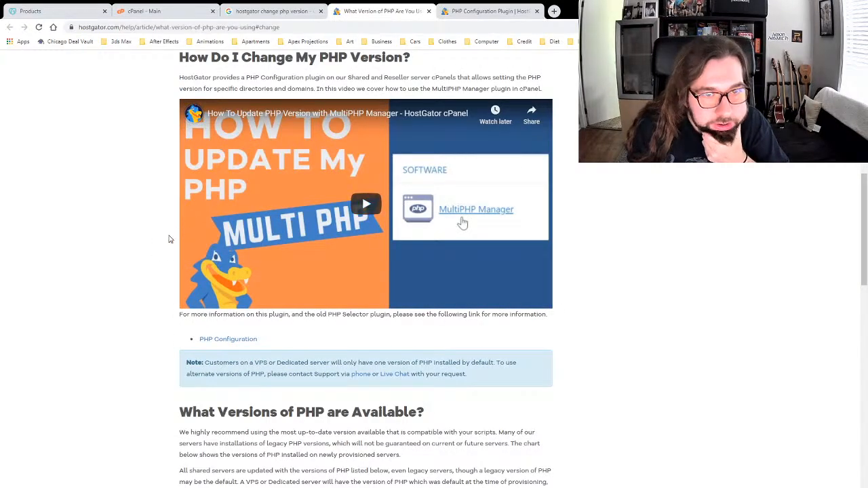
scroll(123, 246, down, 3)
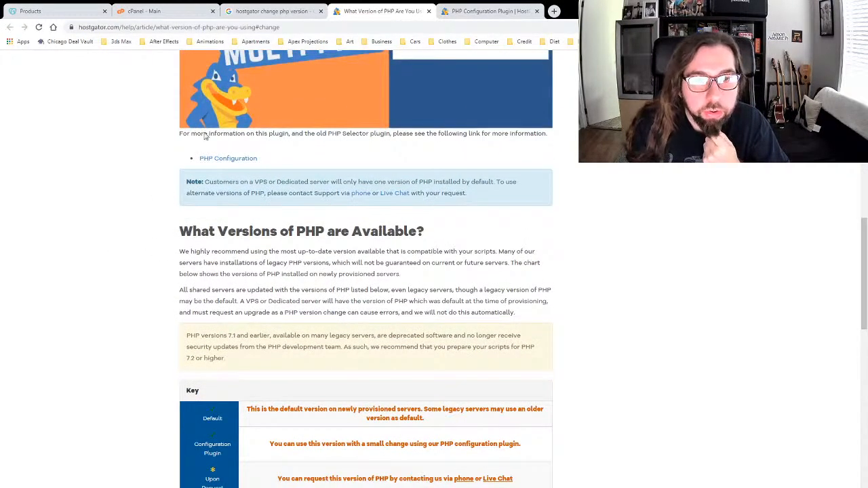
Step: Switch to the cPanel - Main tab and open File Manager from the Files section
click(166, 15)
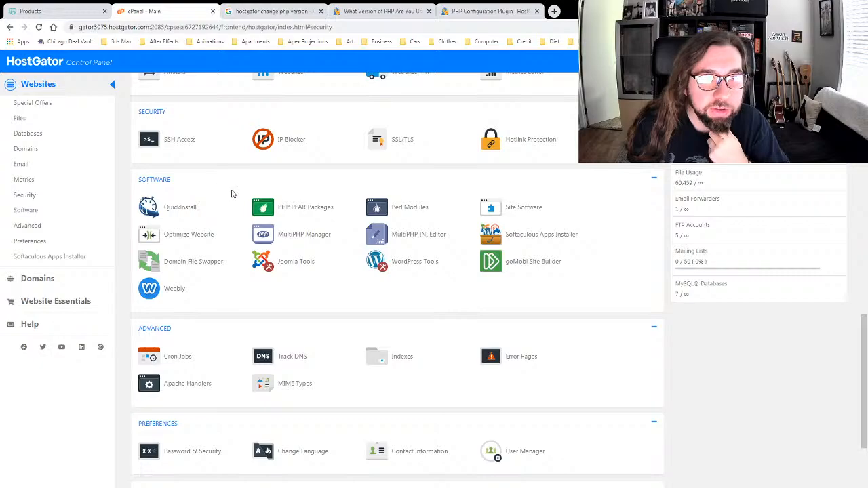
scroll(227, 197, up, 3)
scroll(224, 225, up, 3)
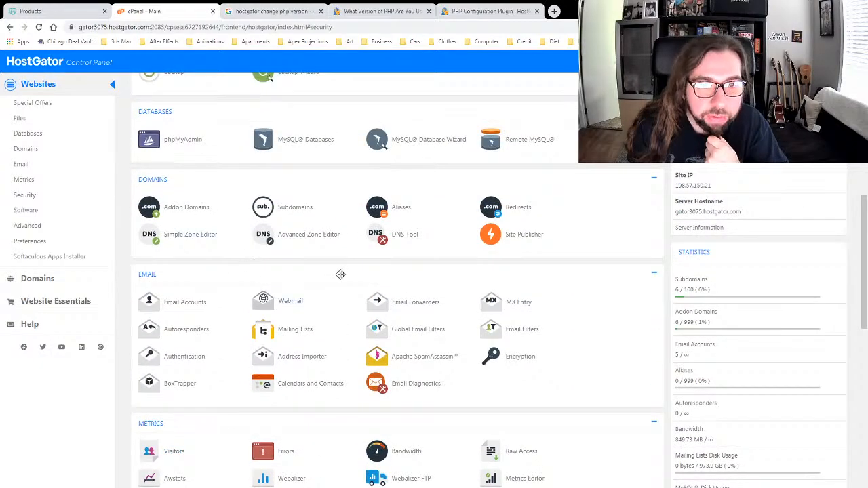
scroll(341, 274, up, 3)
scroll(331, 285, up, 2)
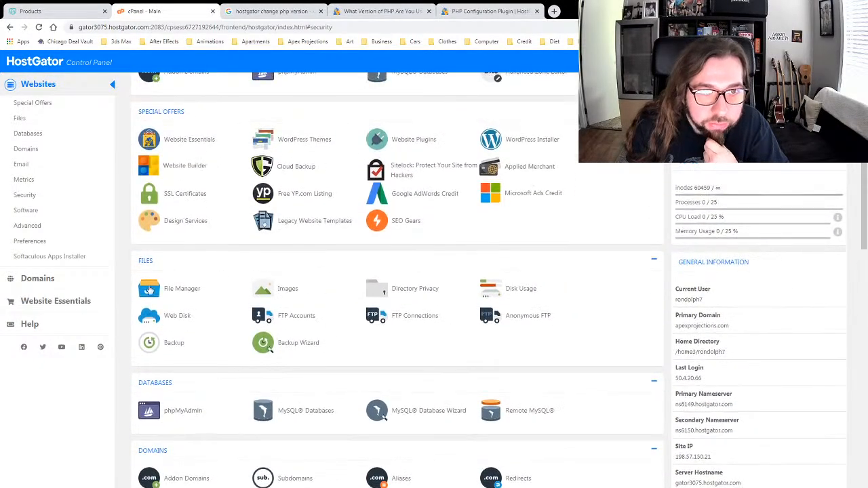
click(185, 289)
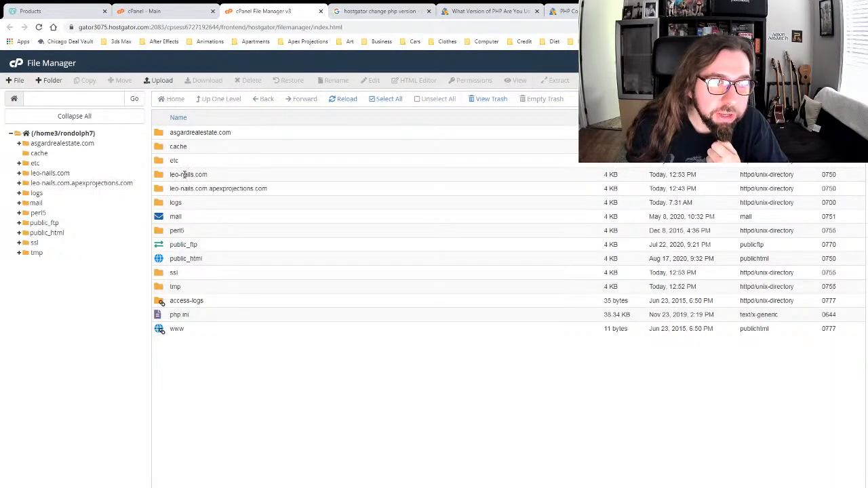
Step: Drill into leo-nails.com/wp-content/themes/twentyseventeen
click(161, 178)
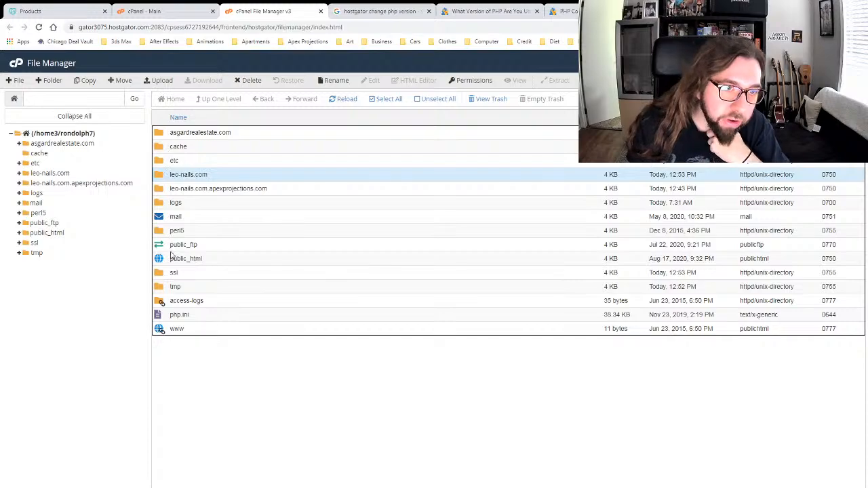
double_click(161, 175)
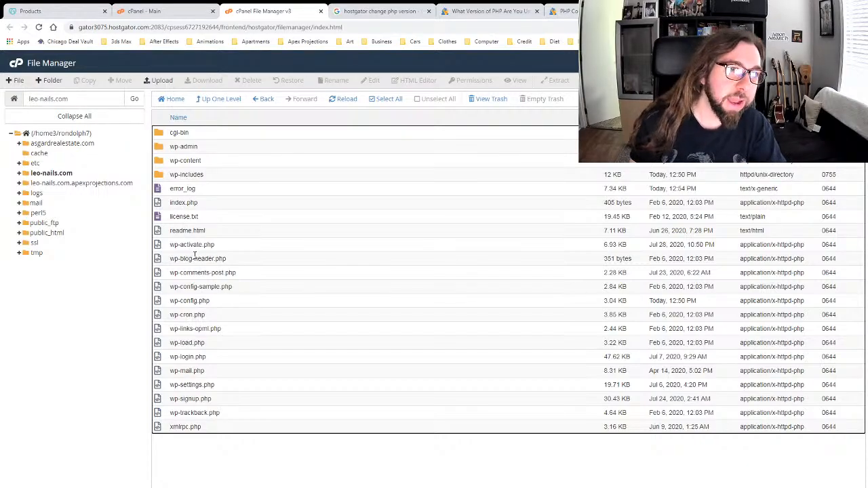
double_click(163, 161)
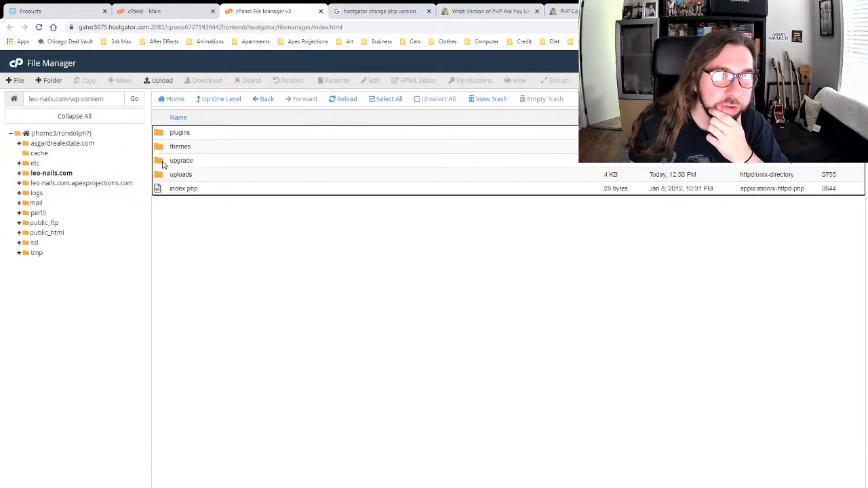
double_click(160, 148)
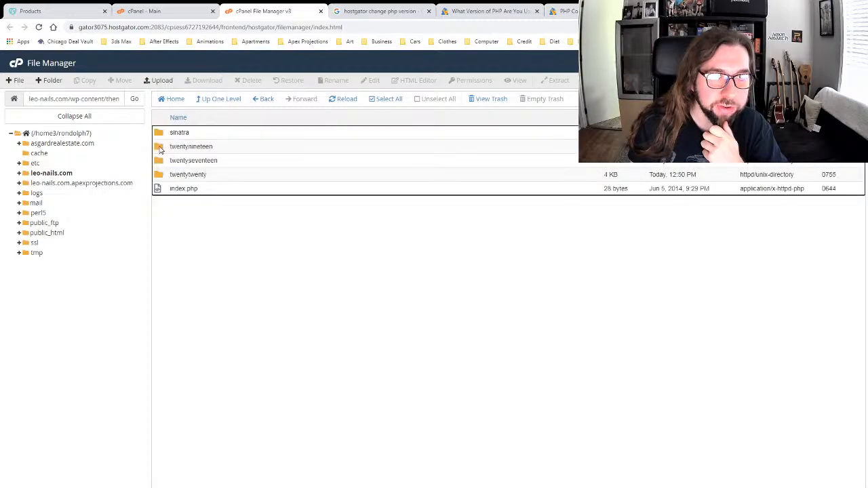
double_click(161, 160)
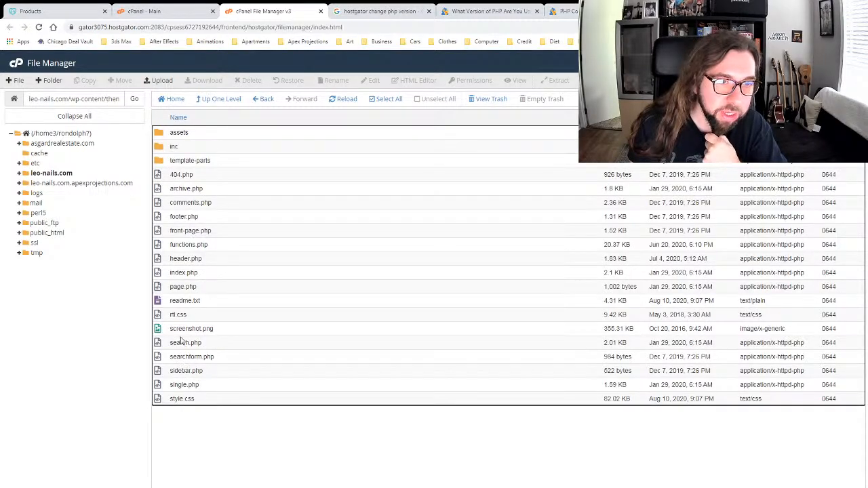
Step: Go back up four levels to the home folder and reopen leo-nails.com
click(215, 101)
click(215, 100)
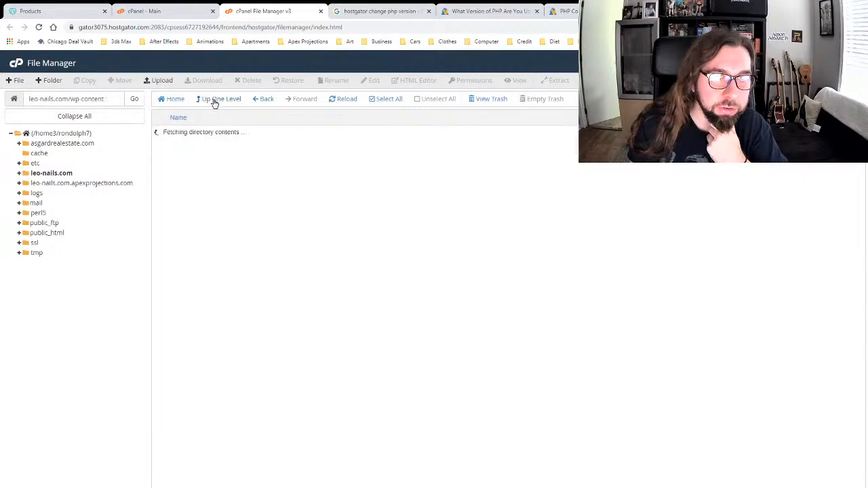
click(215, 100)
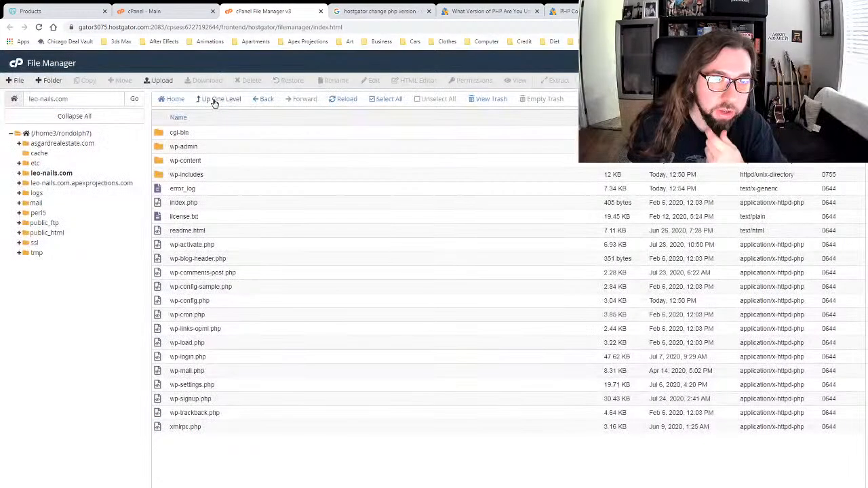
click(215, 100)
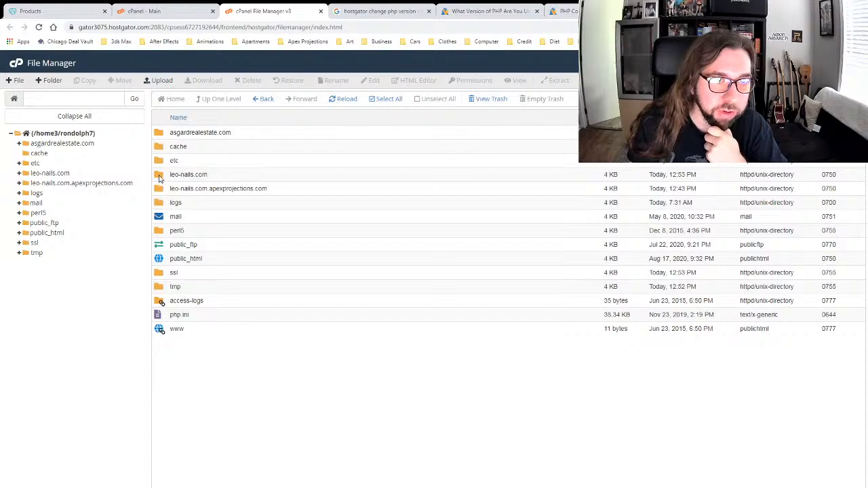
double_click(158, 176)
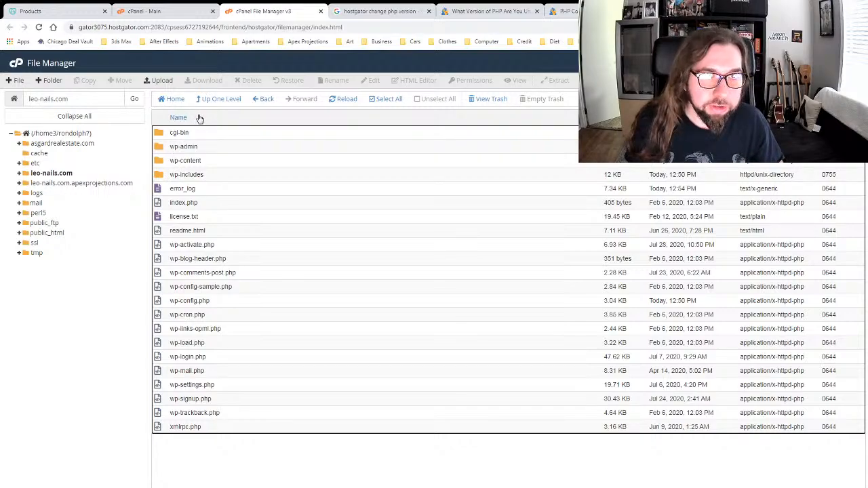
Step: Read the MultiPHP steps in the PHP Configuration Plugin article, then scroll cPanel home to Software
click(568, 12)
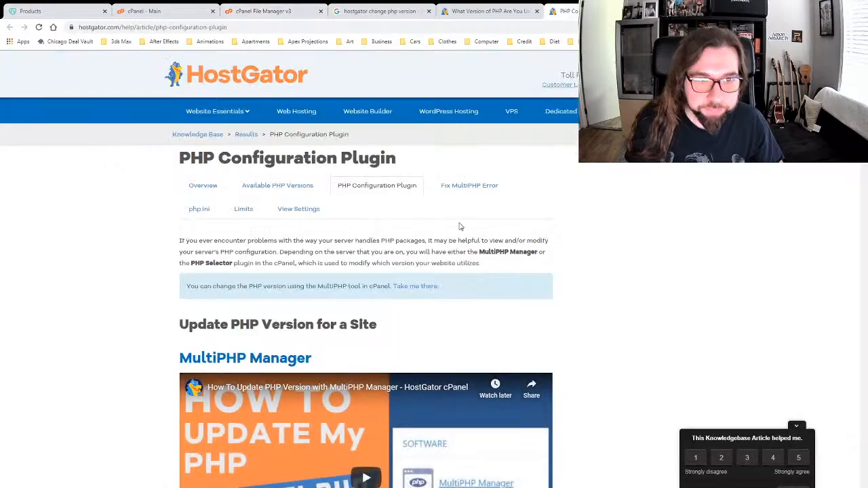
scroll(110, 261, down, 7)
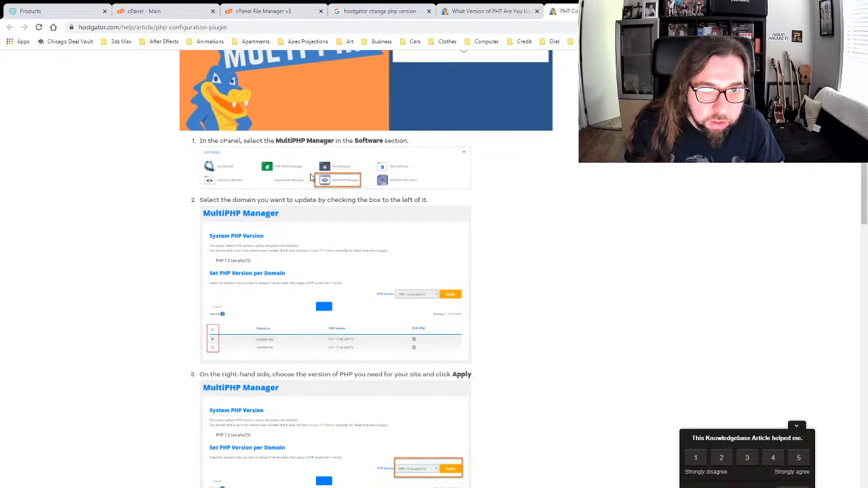
click(271, 12)
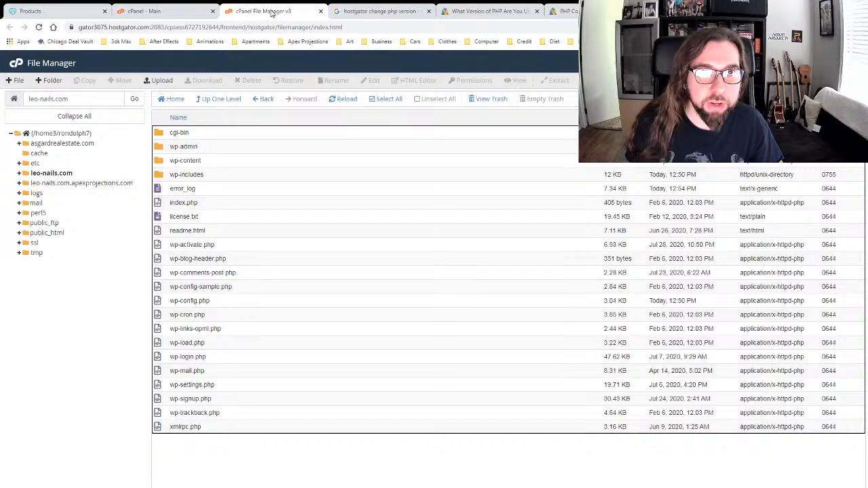
click(156, 11)
scroll(254, 311, down, 1)
scroll(254, 310, down, 10)
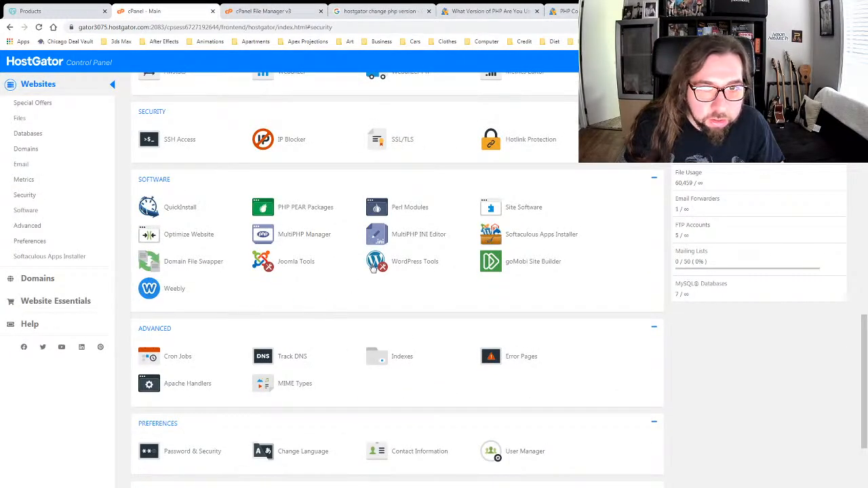
Step: In MultiPHP Manager, set leo-nails.com to PHP version ea-php74 and apply
click(305, 235)
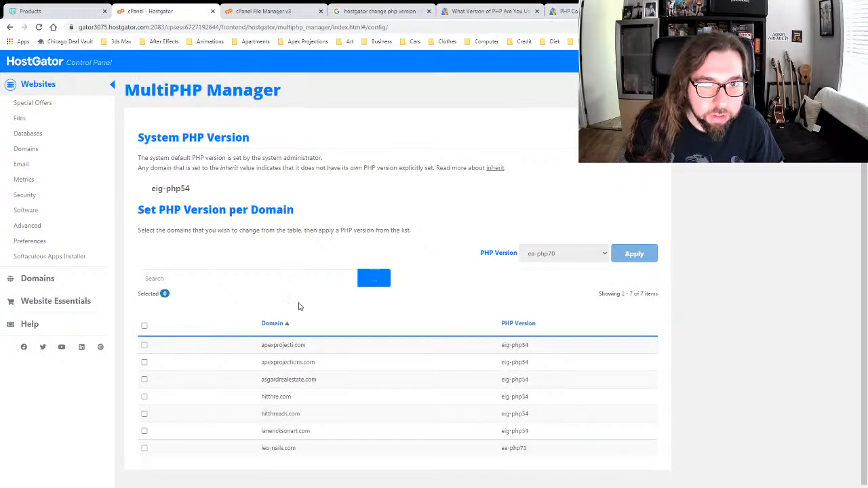
scroll(299, 306, down, 1)
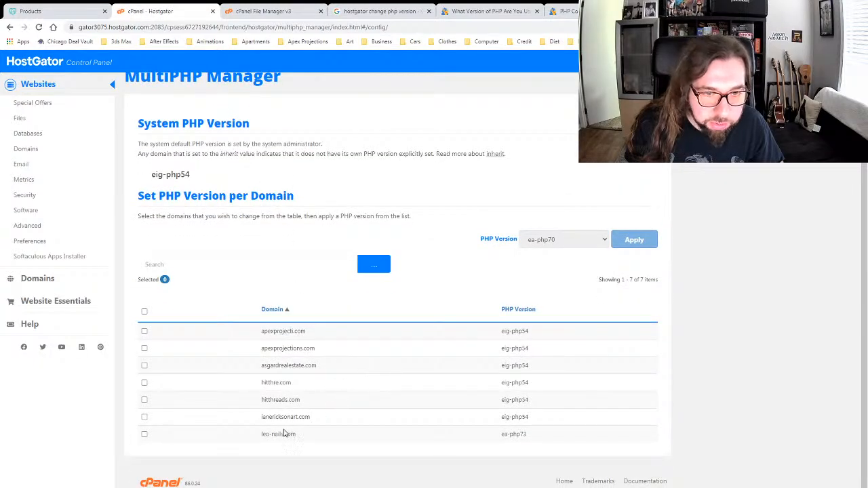
click(144, 434)
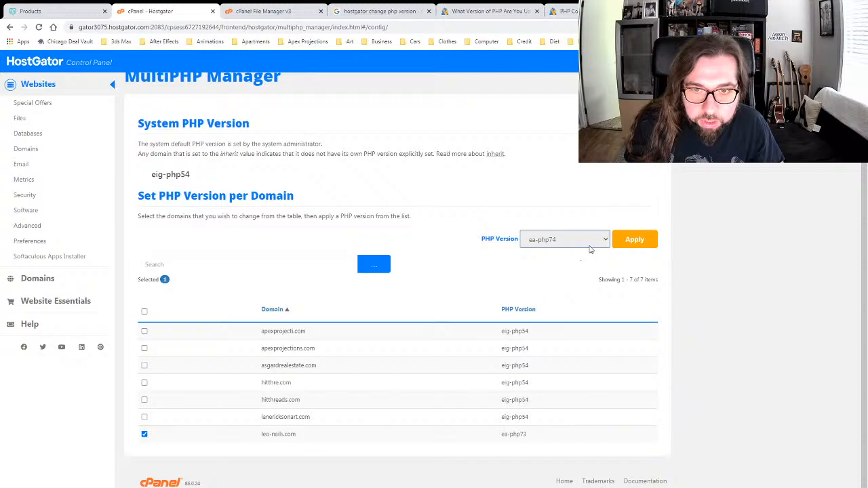
click(635, 241)
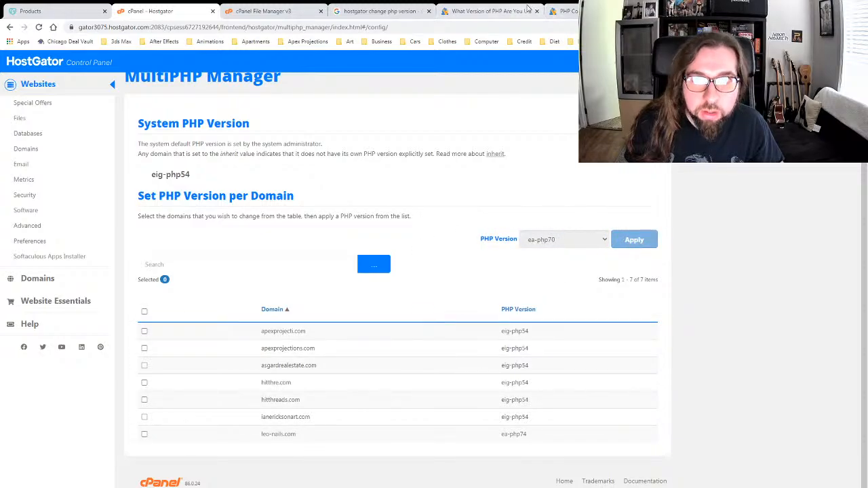
Step: Load leo-nails.com in a new browser tab
key(ctrl+t)
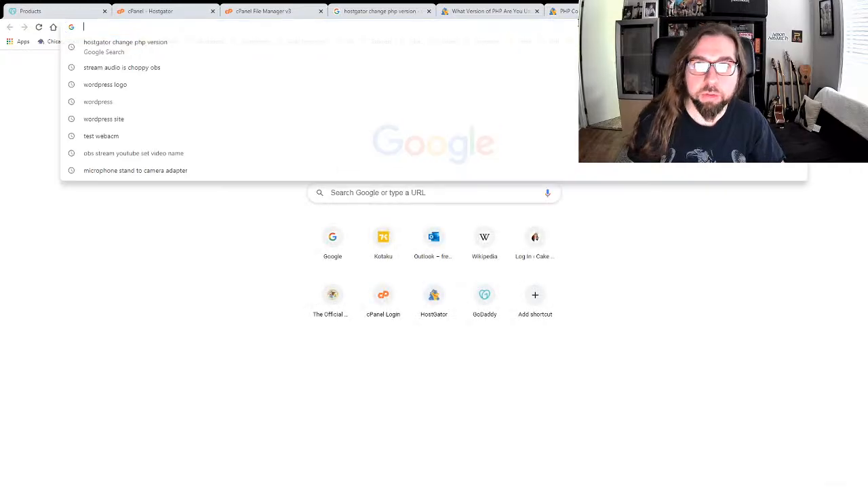
text(leo-nails.com)
key(Return)
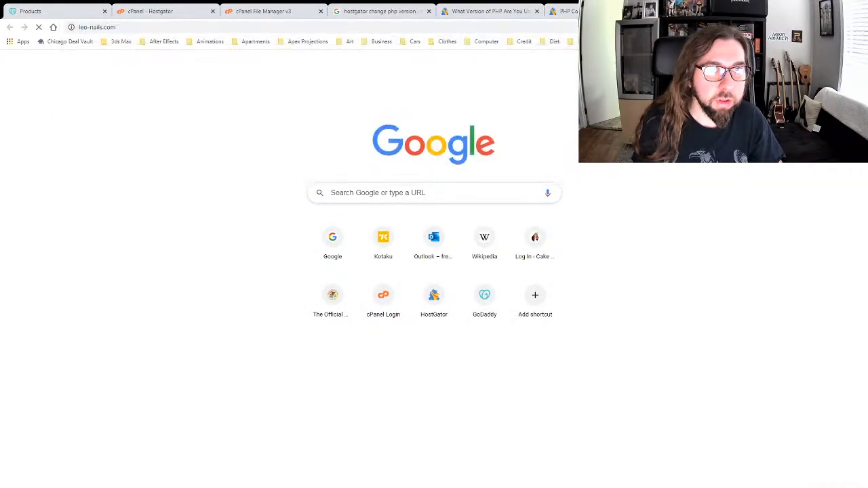
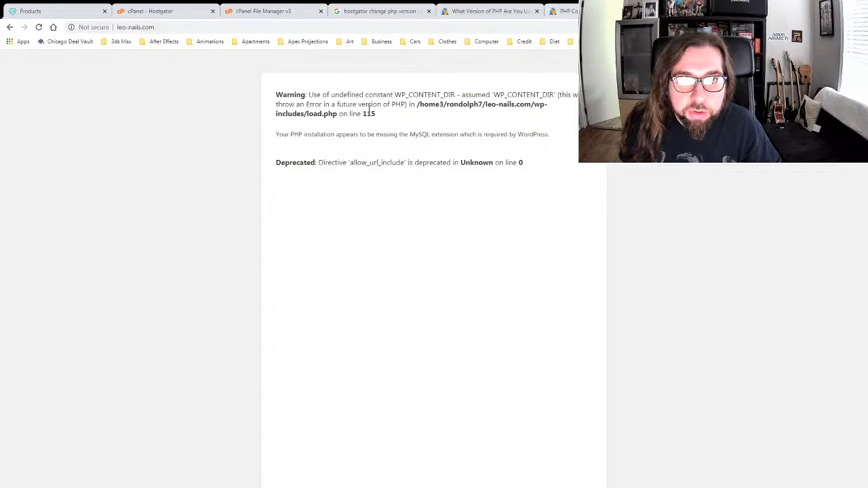
Step: Return to MultiPHP Manager and tick the leo-nails.com checkbox in the domain table
click(264, 11)
click(150, 11)
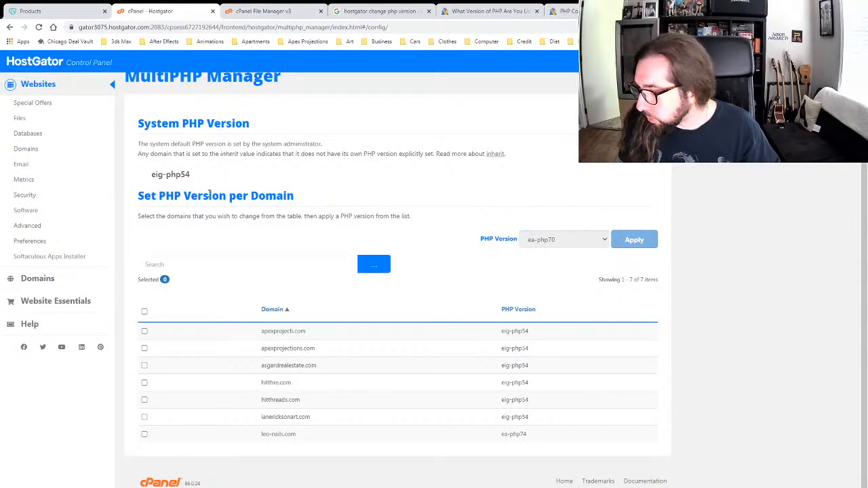
click(273, 10)
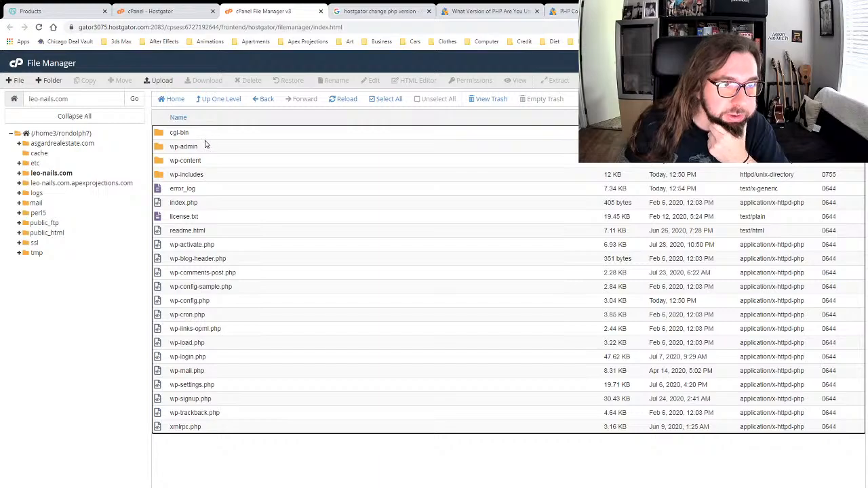
click(170, 12)
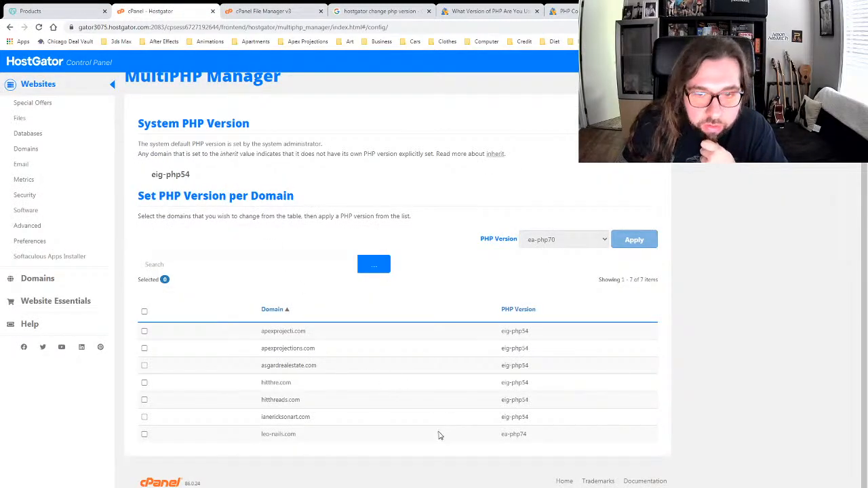
click(145, 434)
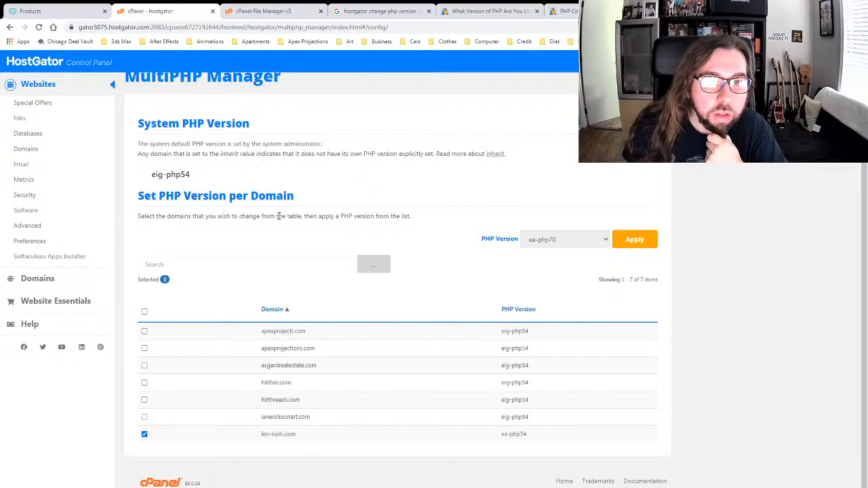
Step: Set leo-nails.com's PHP version to inherit, apply it, and reload the site tab
click(554, 241)
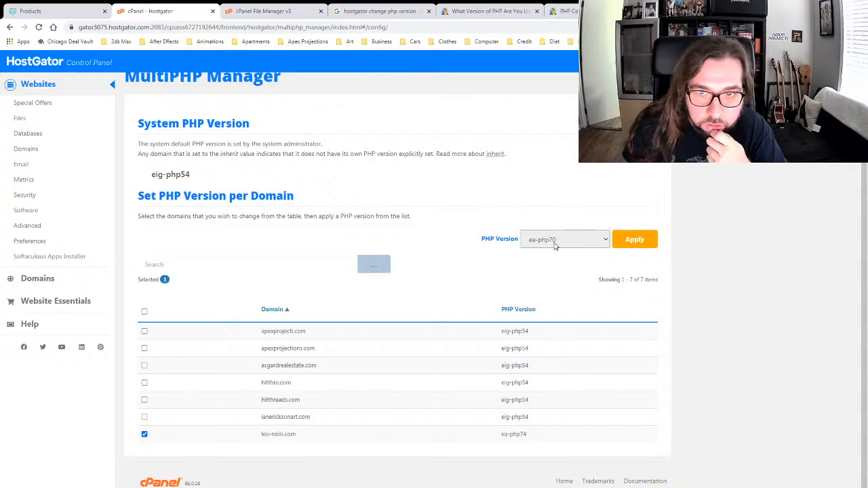
click(544, 301)
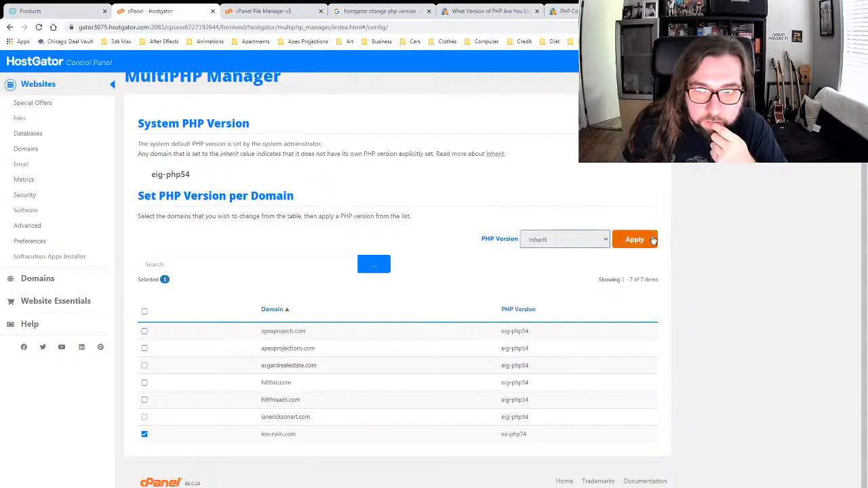
click(613, 241)
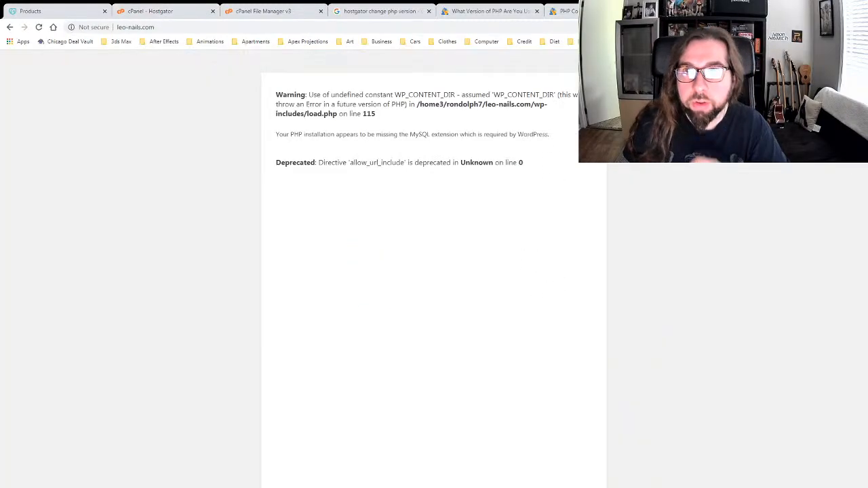
click(39, 27)
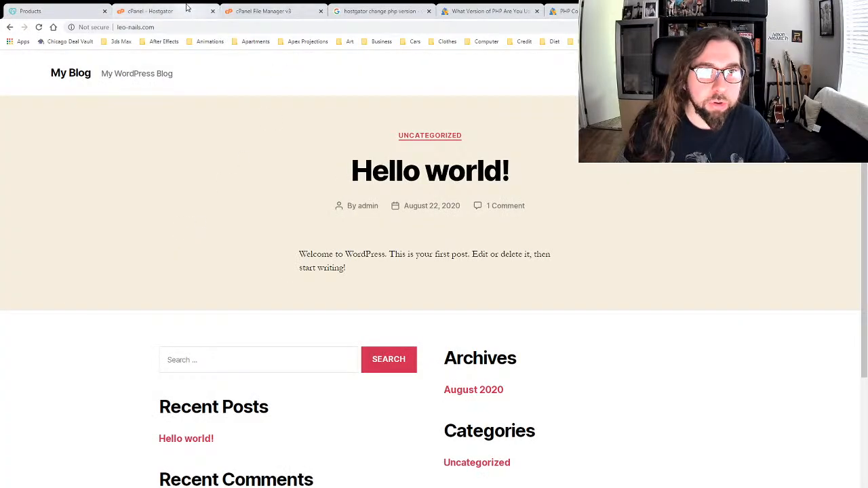
Step: Close the file manager page and go back to the leo-nails.com blog tab
click(247, 9)
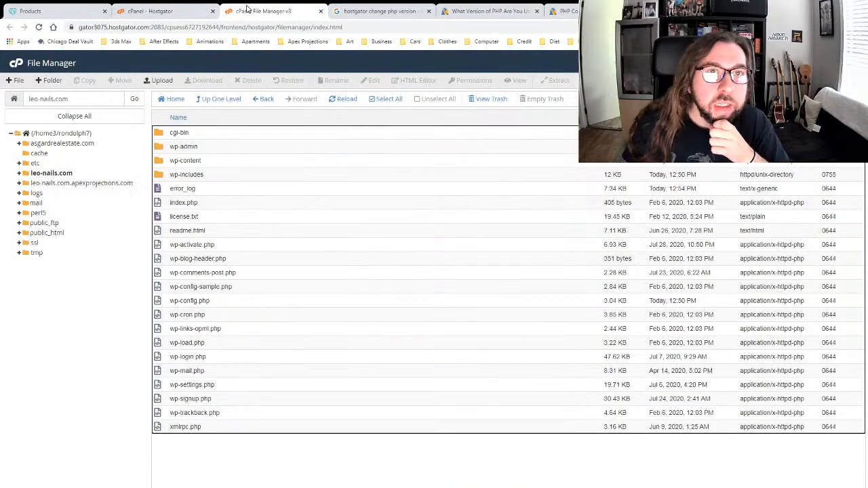
click(166, 11)
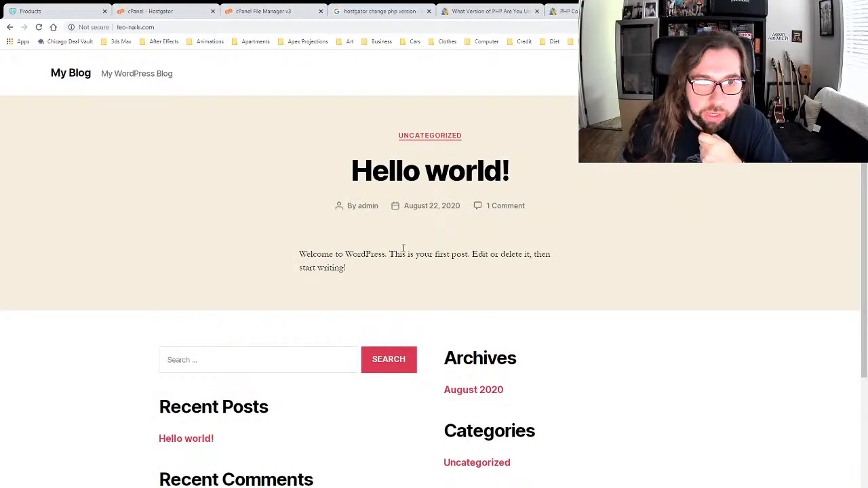
scroll(403, 249, down, 3)
scroll(403, 251, up, 3)
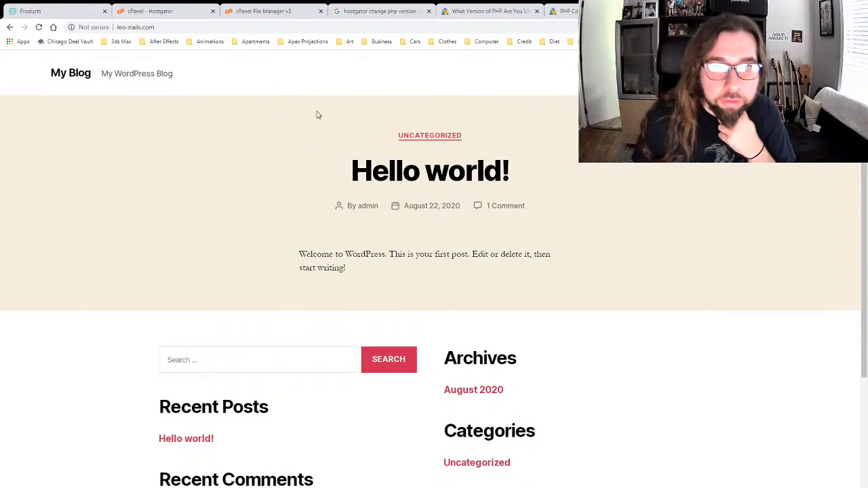
click(227, 12)
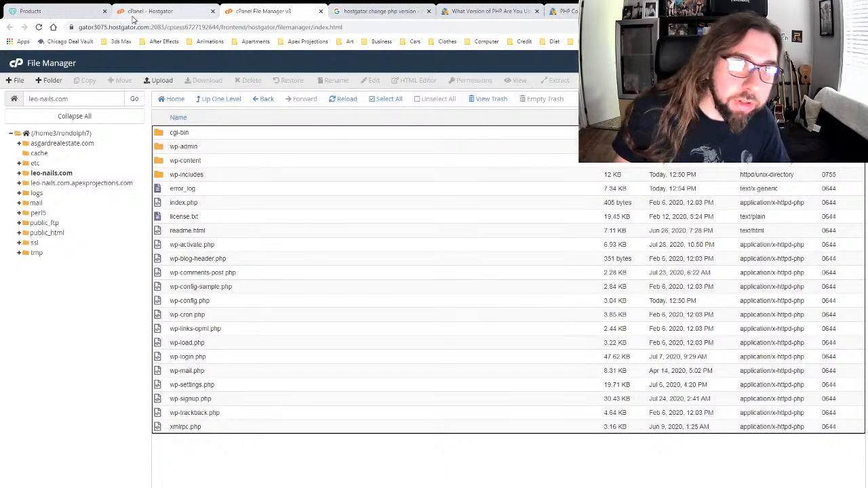
click(321, 11)
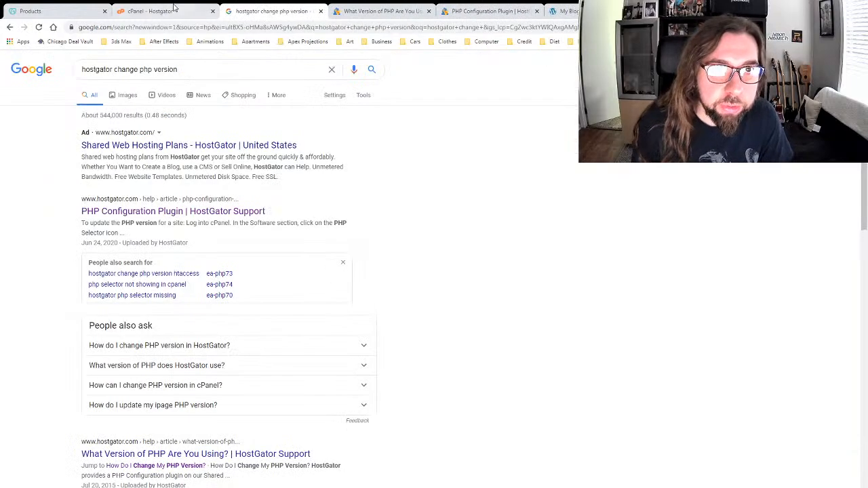
click(151, 11)
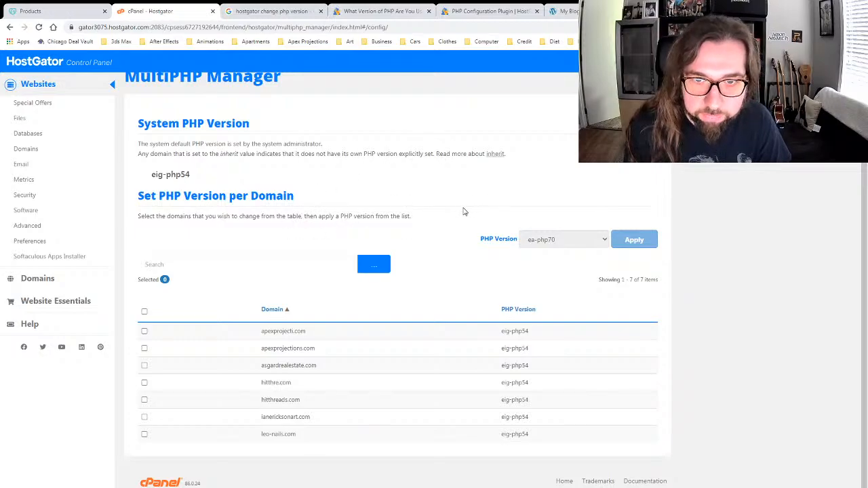
click(566, 11)
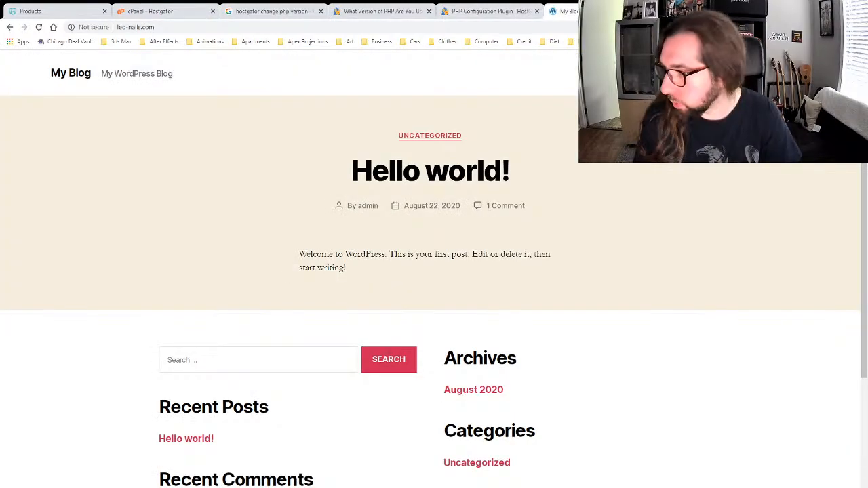
Step: Append /wp-admin to the leo-nails.com address to load the admin area
click(350, 27)
click(349, 27)
text(/)
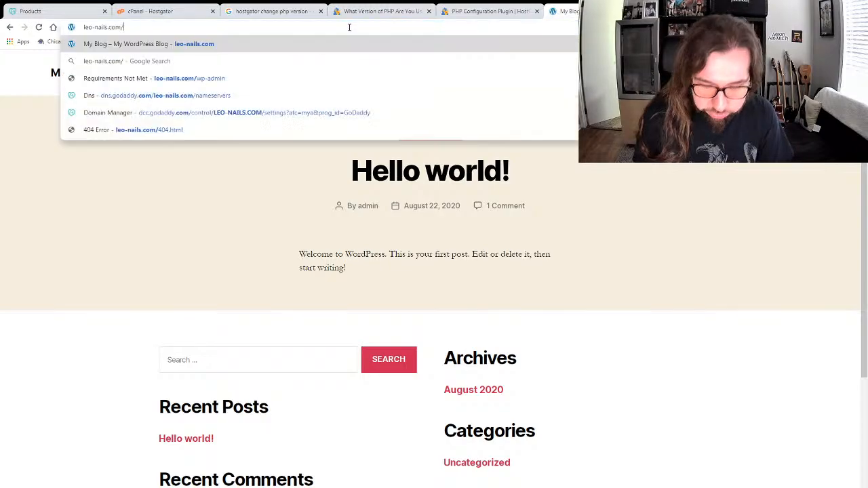
text(wp-admin)
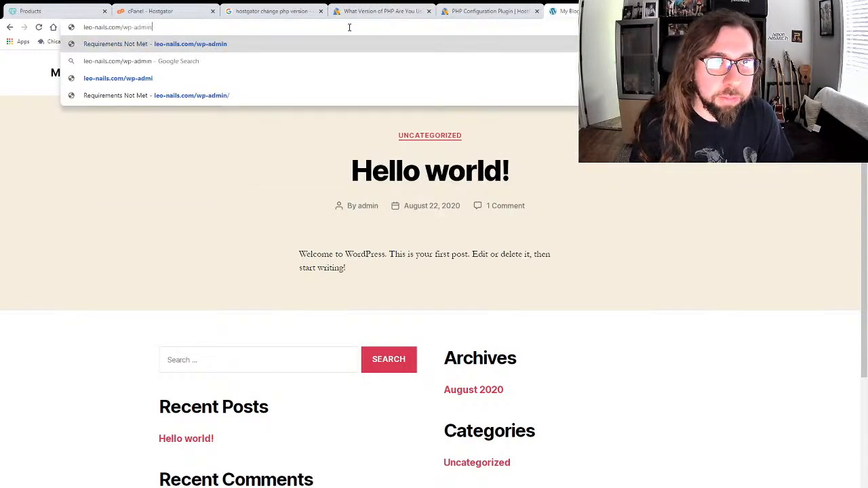
key(Return)
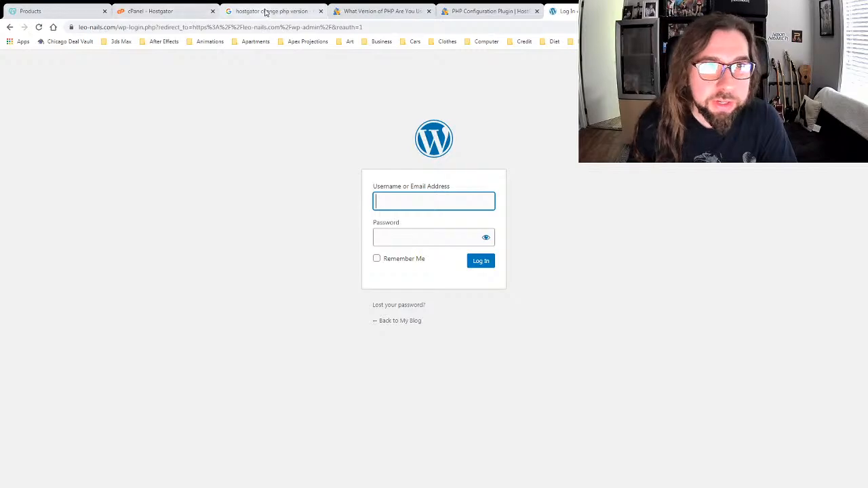
Step: Go back to the cPanel home page, then return to the WordPress login tab
click(183, 12)
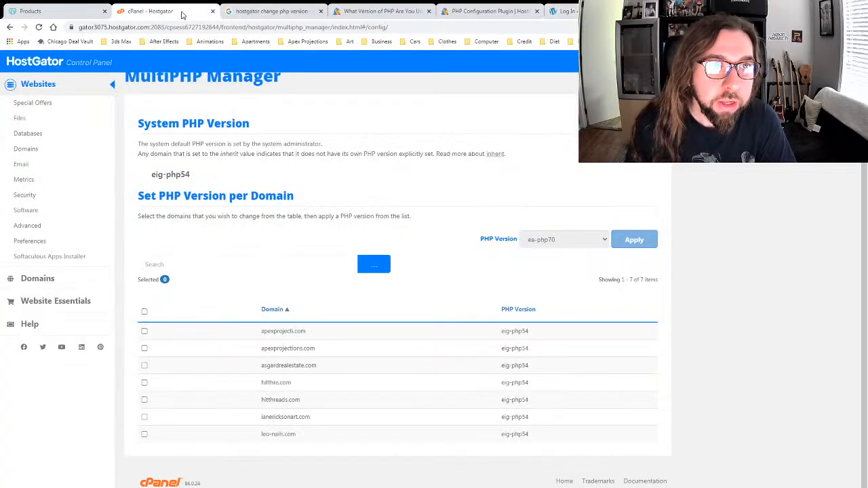
scroll(202, 160, up, 1)
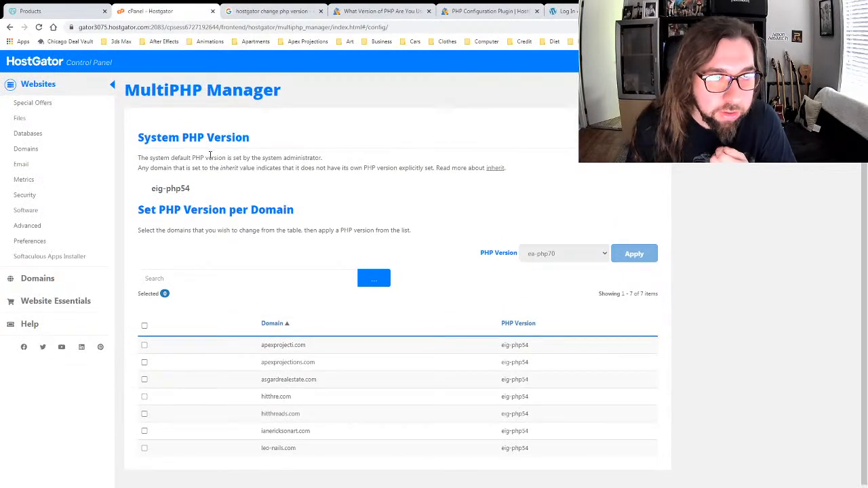
click(114, 85)
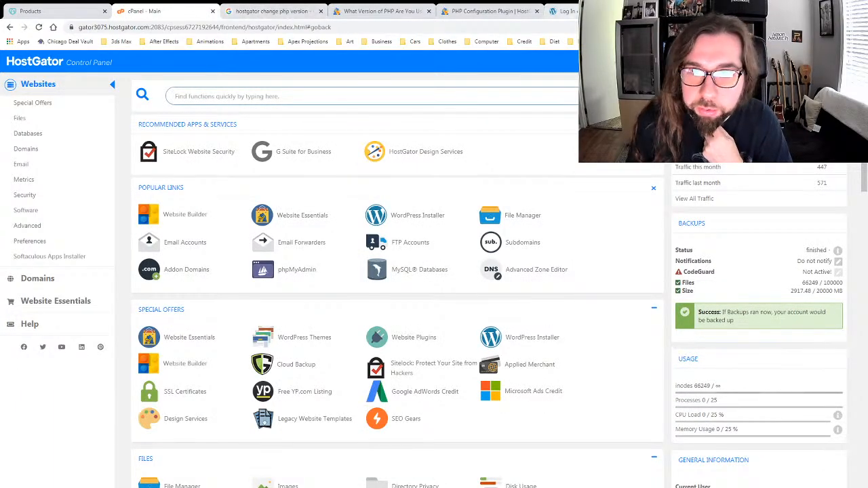
click(563, 11)
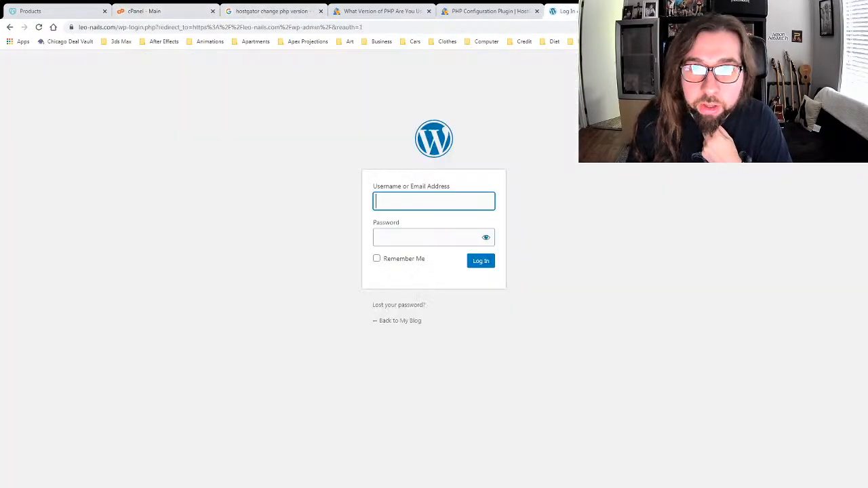
Step: Replace the login page address with leo-nails.com and load the home page
click(149, 28)
click(150, 28)
click(230, 157)
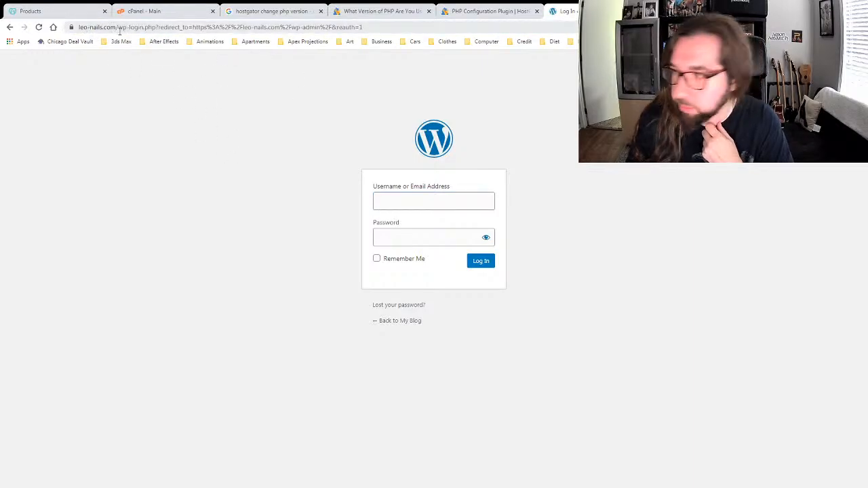
click(368, 28)
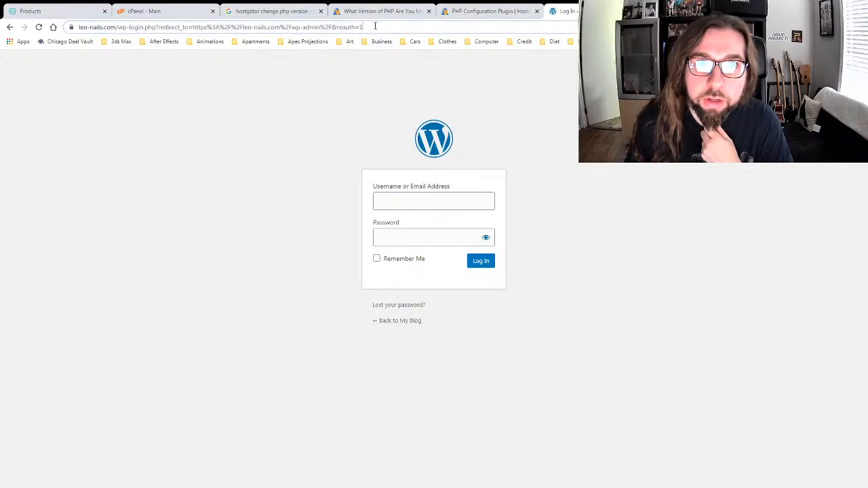
text(w)
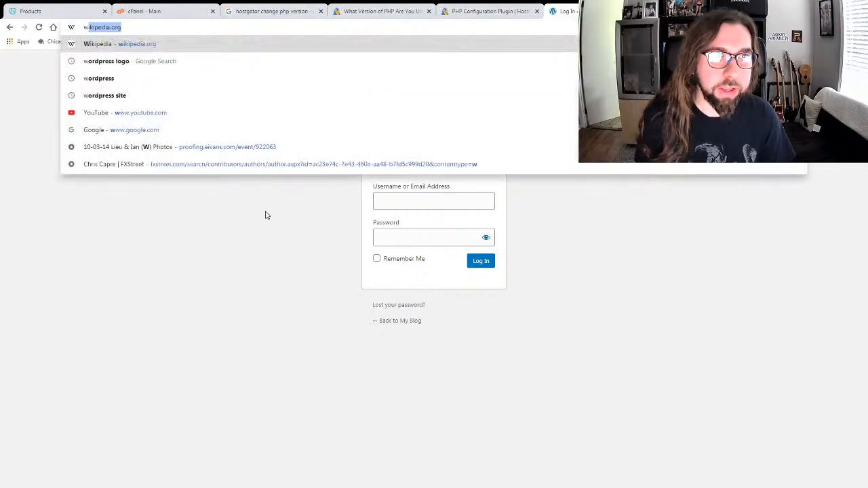
key(BackSpace)
key(BackSpace)
text(leo)
key(Return)
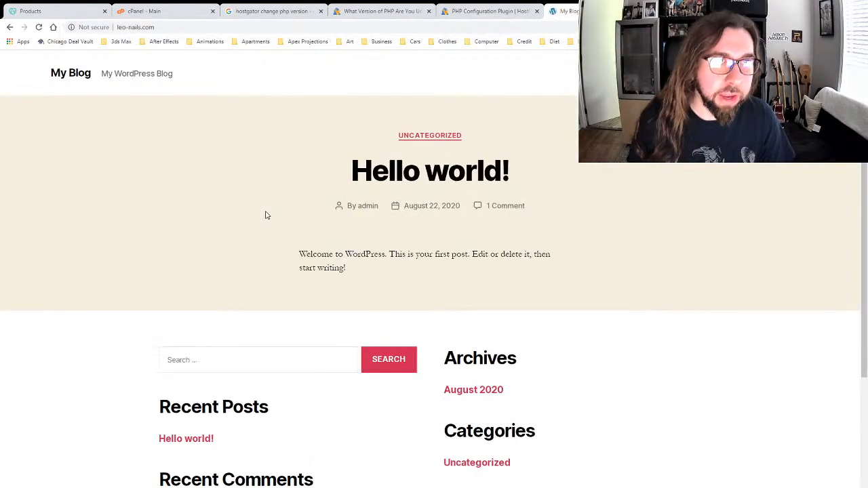
Step: Add /wp-admin after the domain to open the WordPress login page
scroll(288, 230, down, 3)
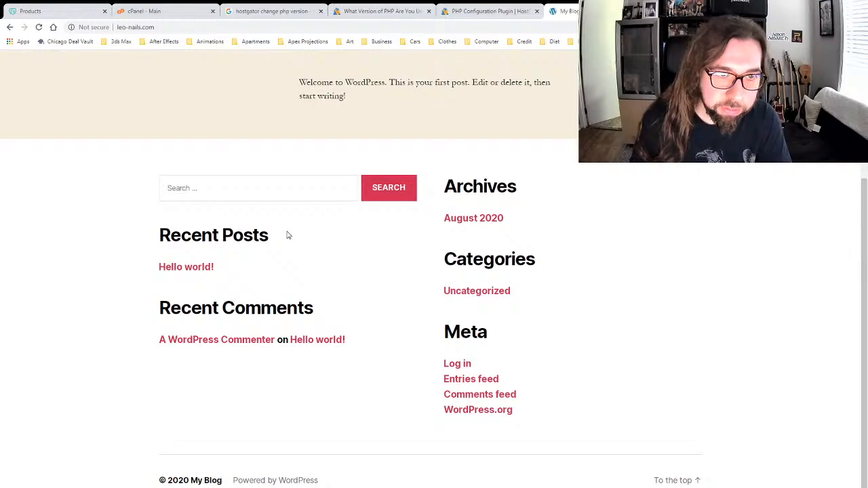
scroll(287, 235, up, 3)
click(170, 26)
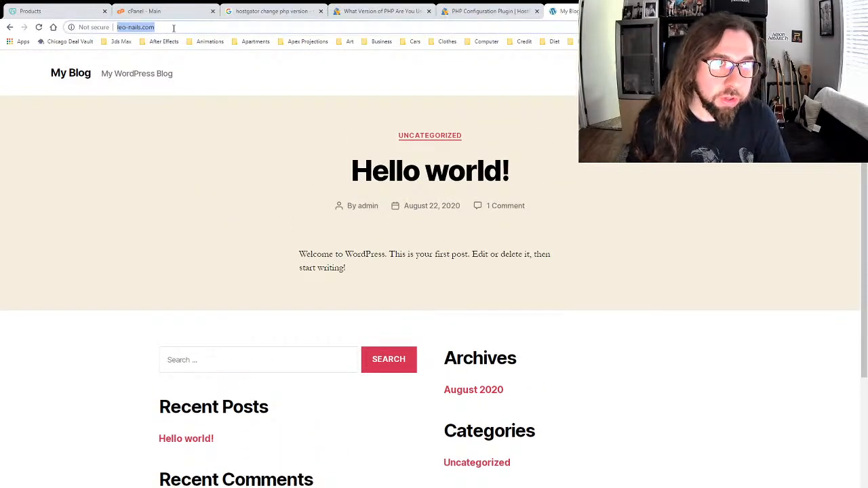
click(187, 26)
text(/wp)
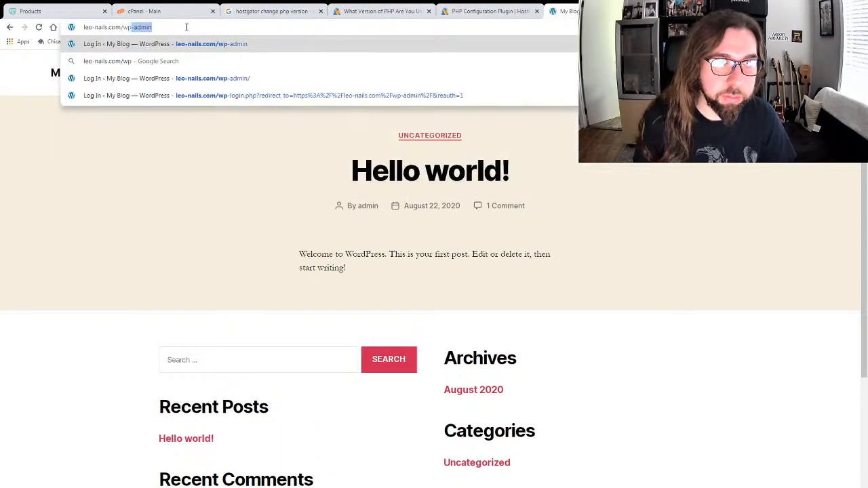
text(-admin)
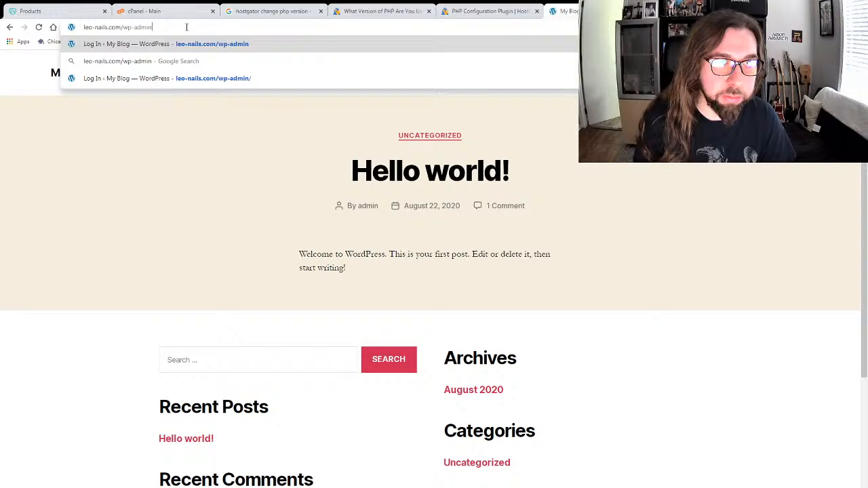
key(Return)
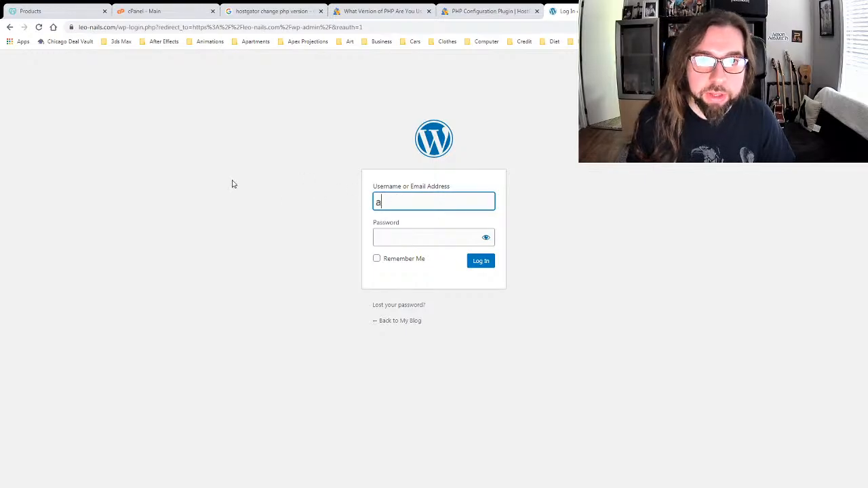
Step: Log in with the admin username and the account password
text(admin)
key(Tab)
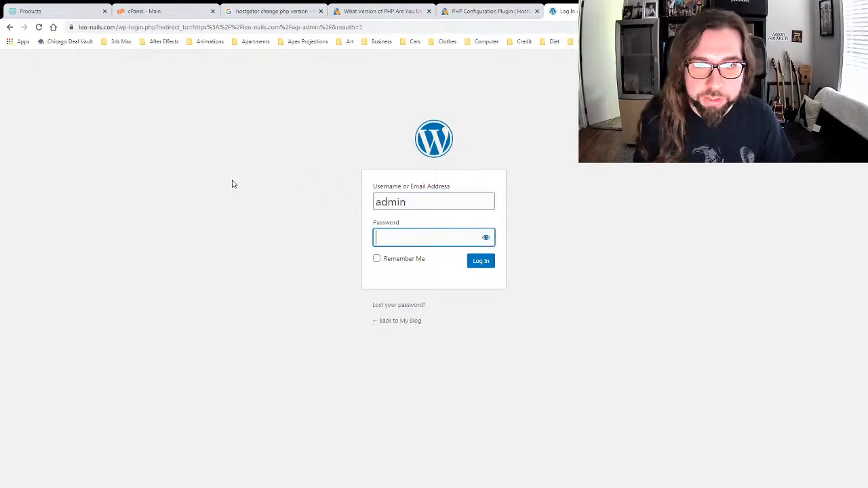
text(••••••••••)
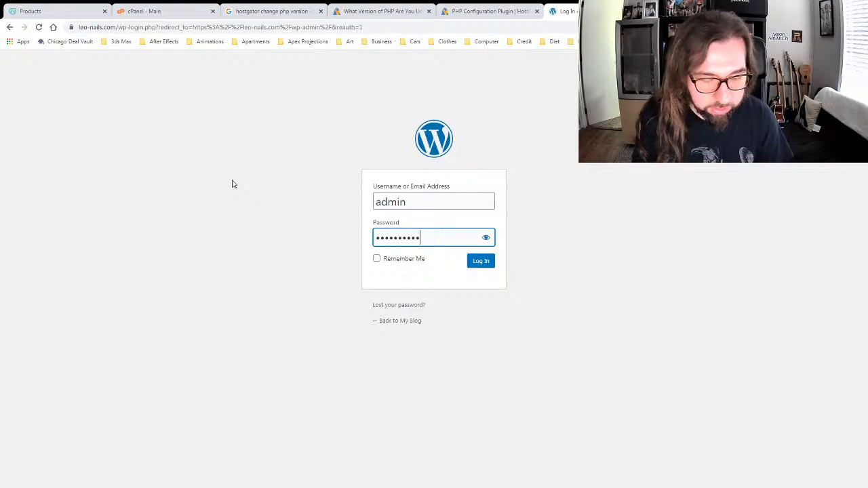
text(•)
key(Return)
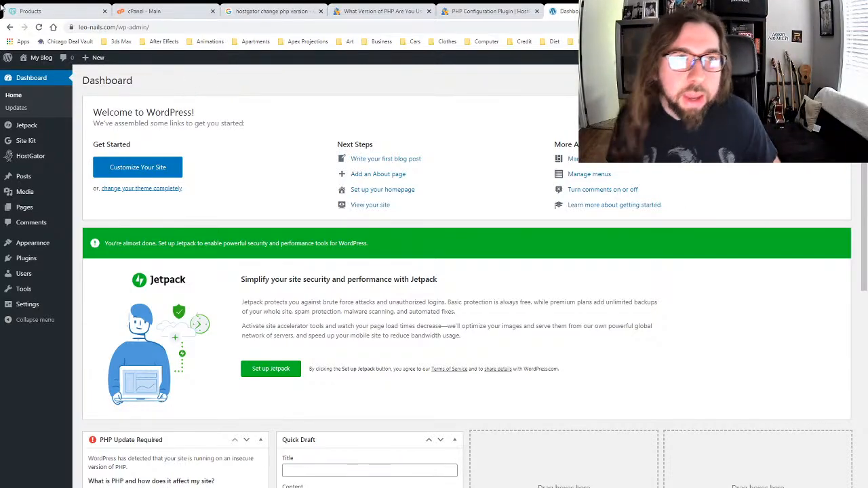
Step: Switch to the cPanel tab and scroll to the Files section
click(175, 12)
scroll(230, 270, down, 6)
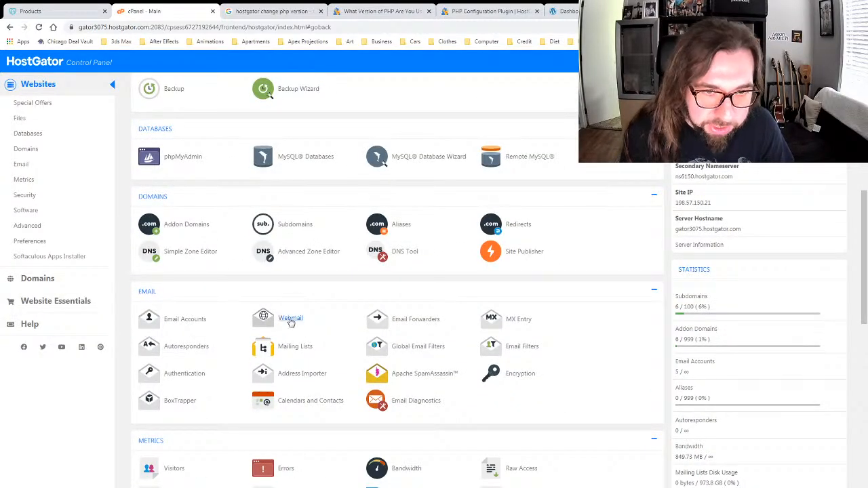
scroll(227, 261, up, 8)
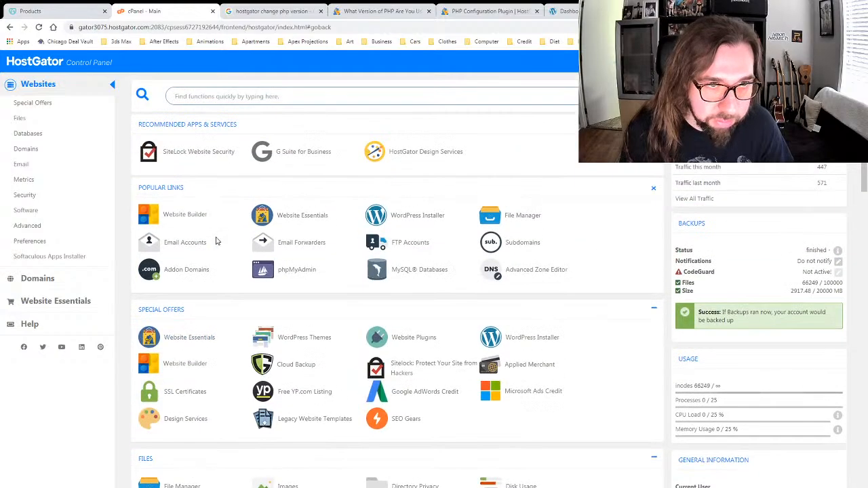
scroll(216, 241, down, 4)
scroll(215, 240, down, 10)
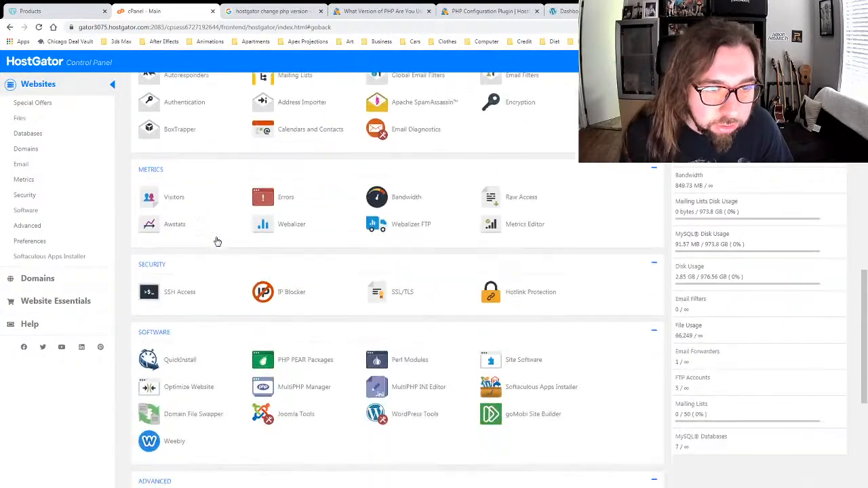
scroll(217, 241, up, 6)
scroll(343, 227, up, 4)
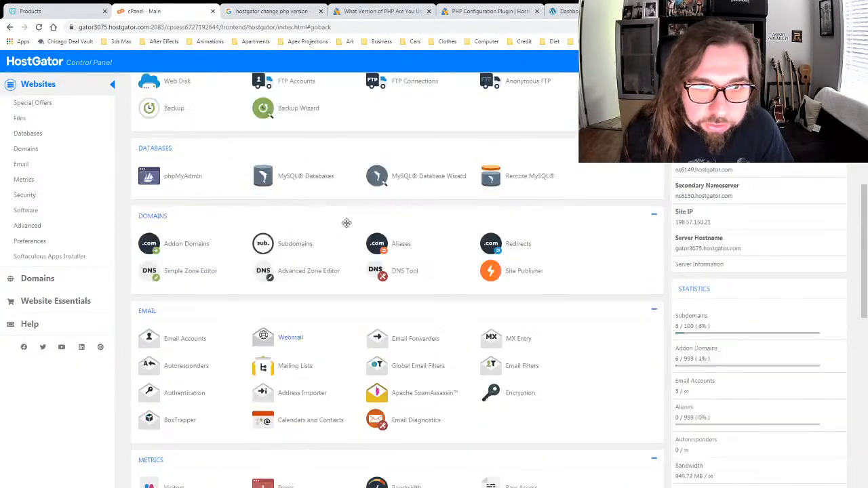
scroll(272, 272, up, 2)
scroll(187, 306, down, 1)
Step: Open File Manager in the leo-nails.com folder and bring up actions for wp-login.php
click(187, 308)
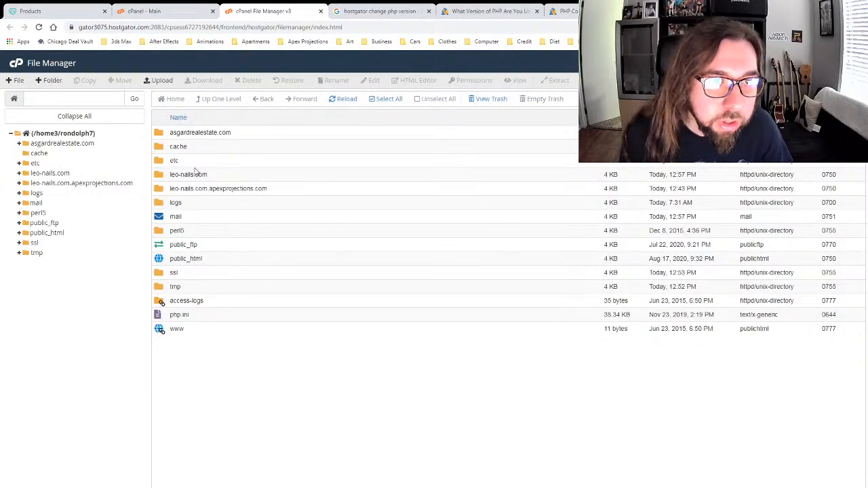
double_click(177, 174)
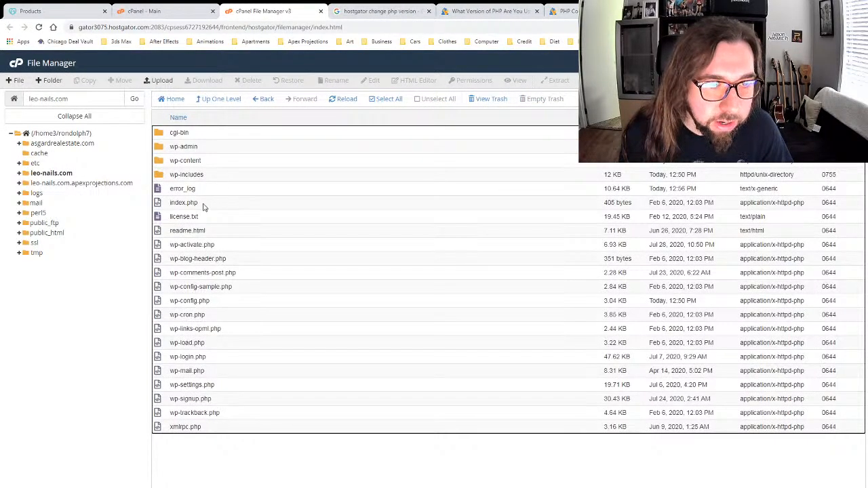
click(160, 357)
right_click(159, 360)
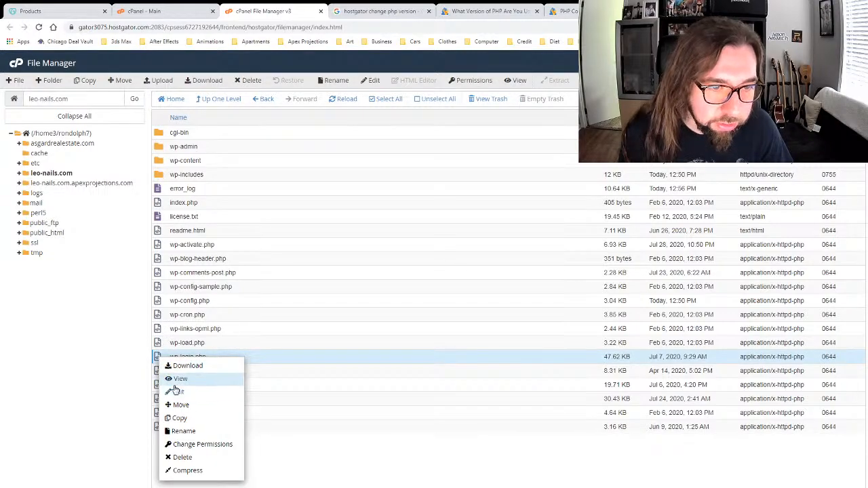
click(176, 385)
scroll(279, 172, down, 3)
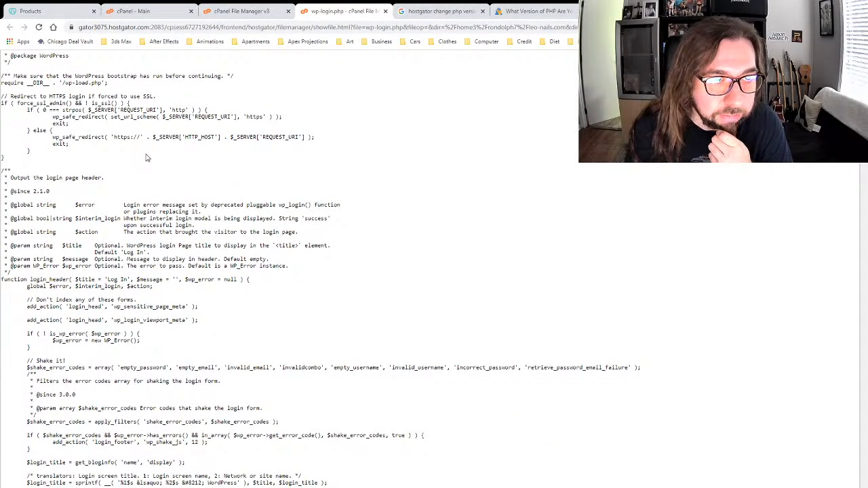
scroll(147, 158, down, 8)
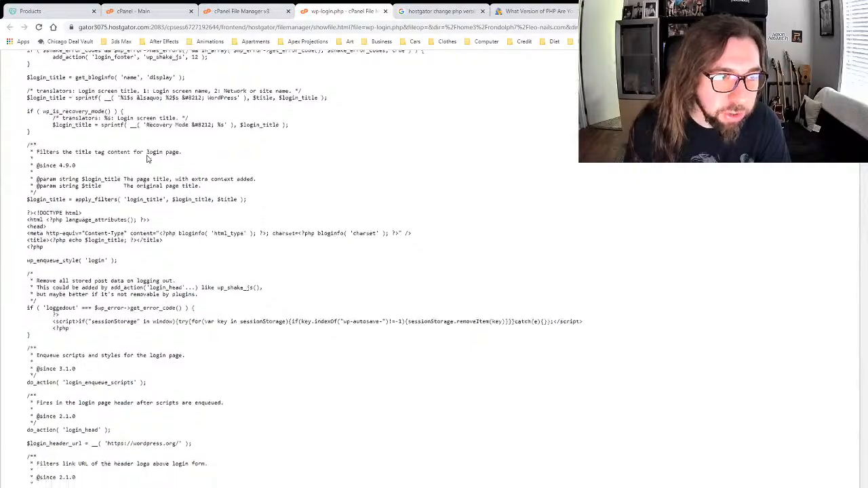
scroll(146, 158, down, 9)
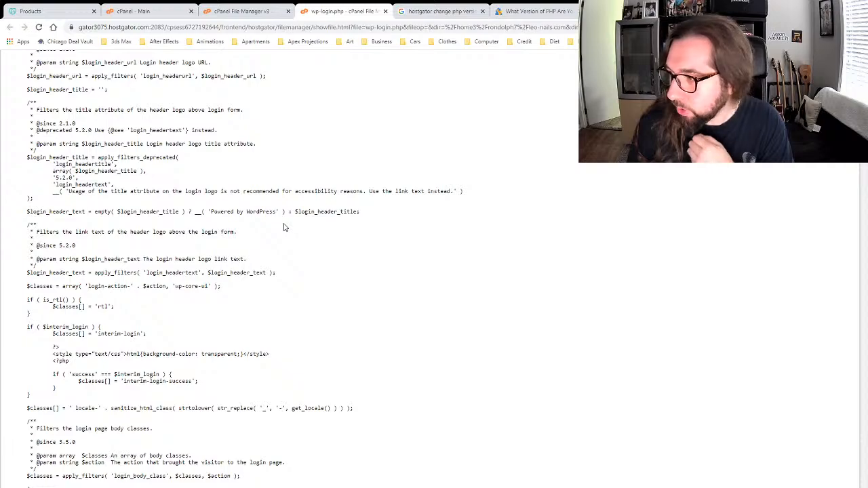
scroll(278, 226, down, 4)
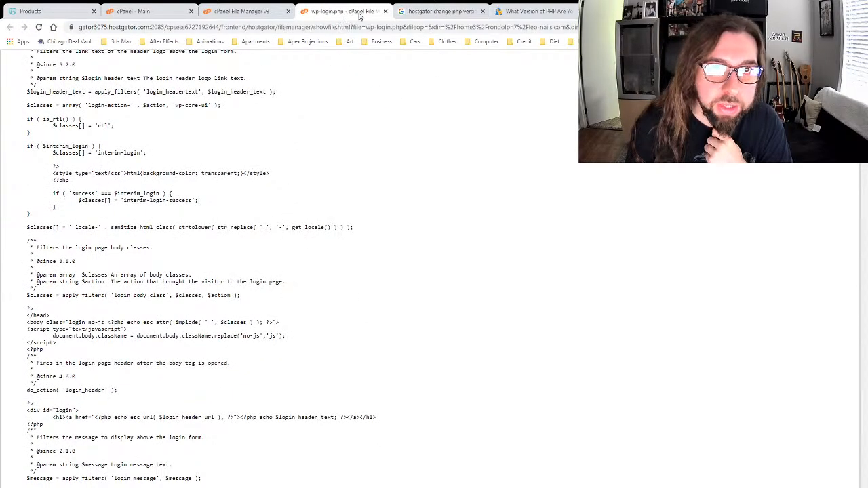
scroll(317, 257, down, 7)
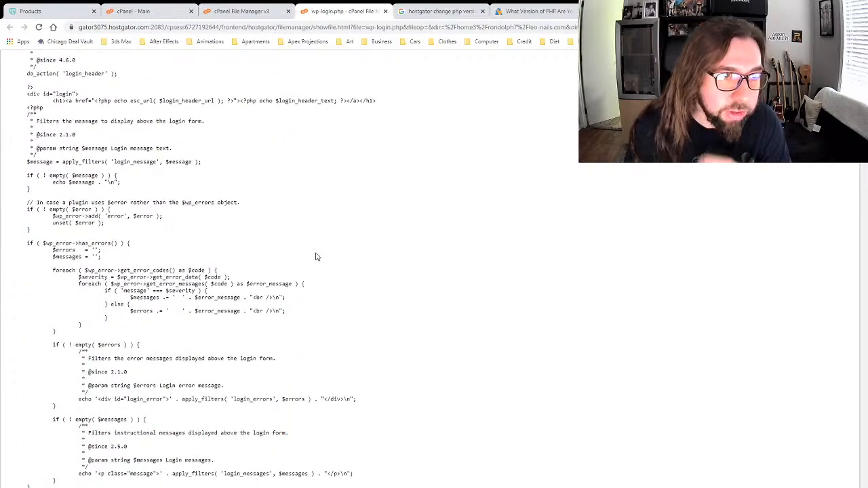
scroll(315, 257, down, 3)
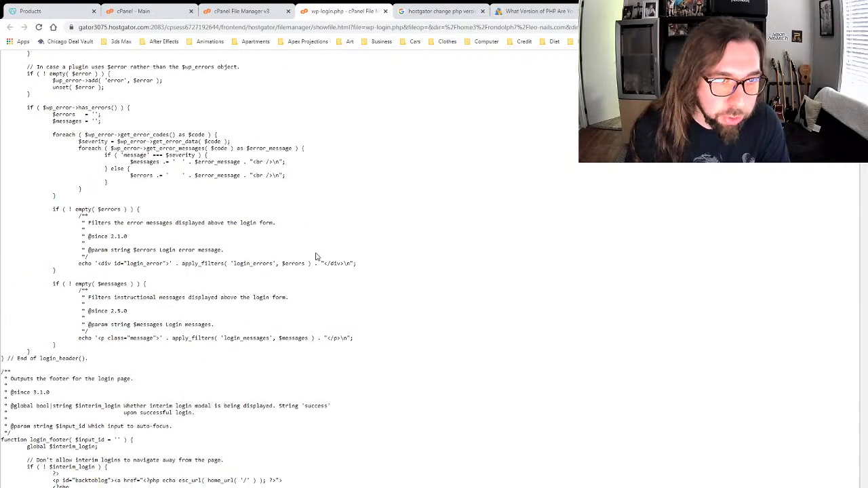
click(385, 11)
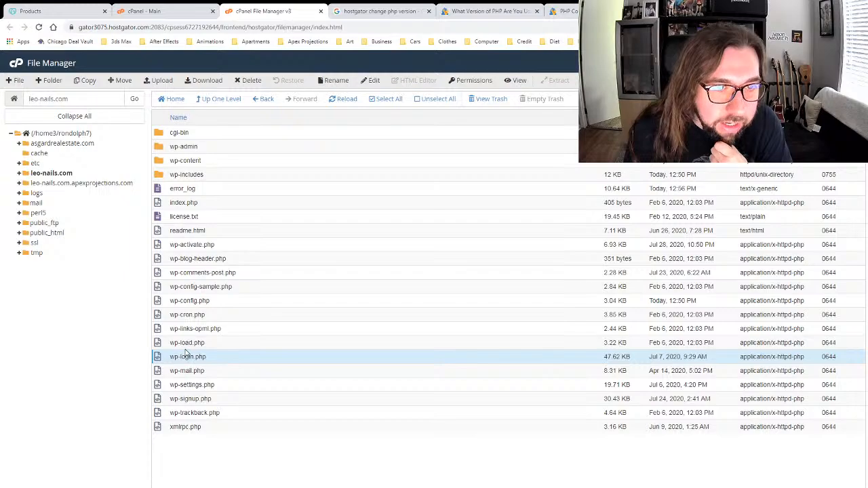
right_click(161, 357)
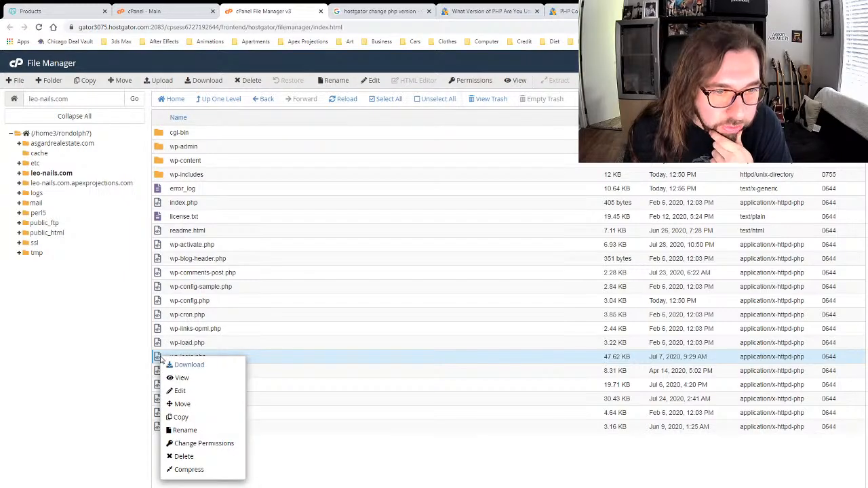
click(178, 390)
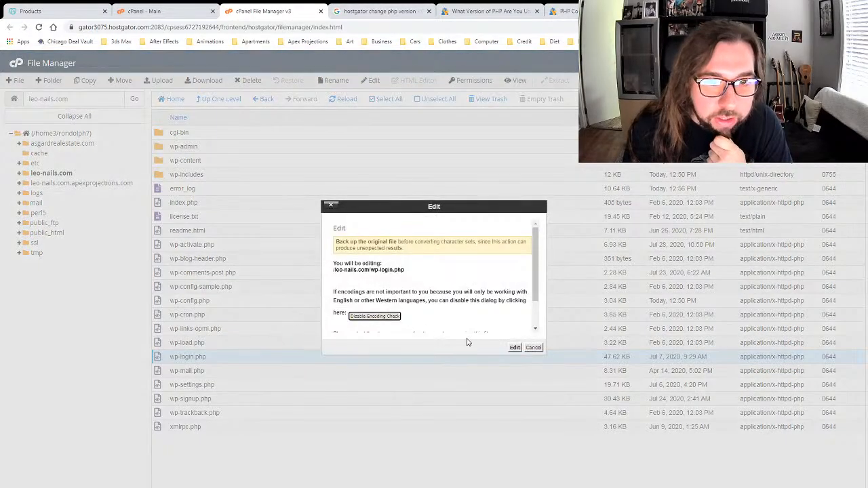
scroll(396, 276, down, 1)
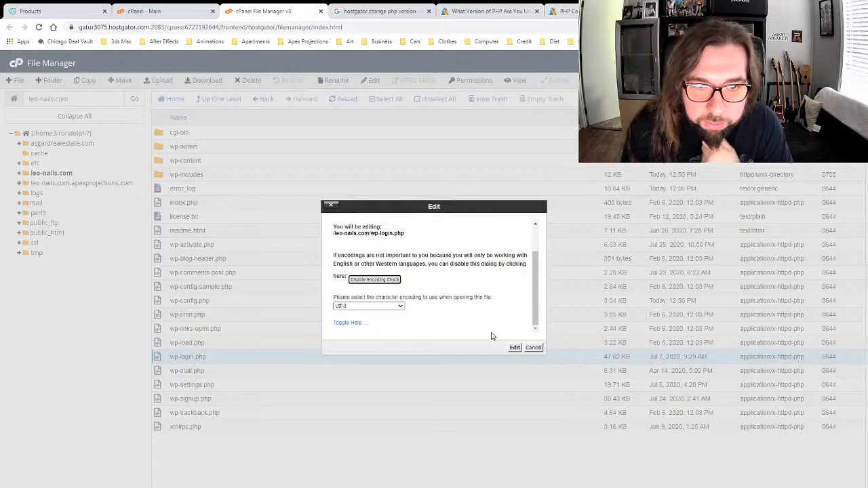
click(515, 348)
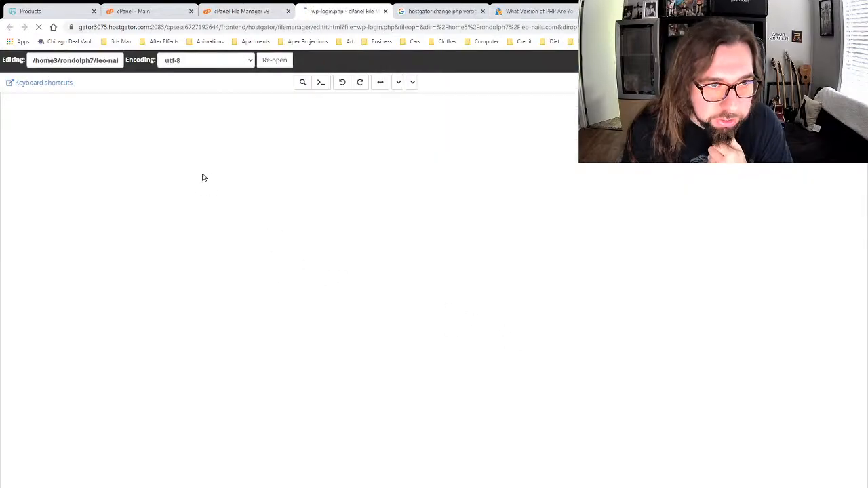
click(103, 143)
scroll(114, 144, down, 2)
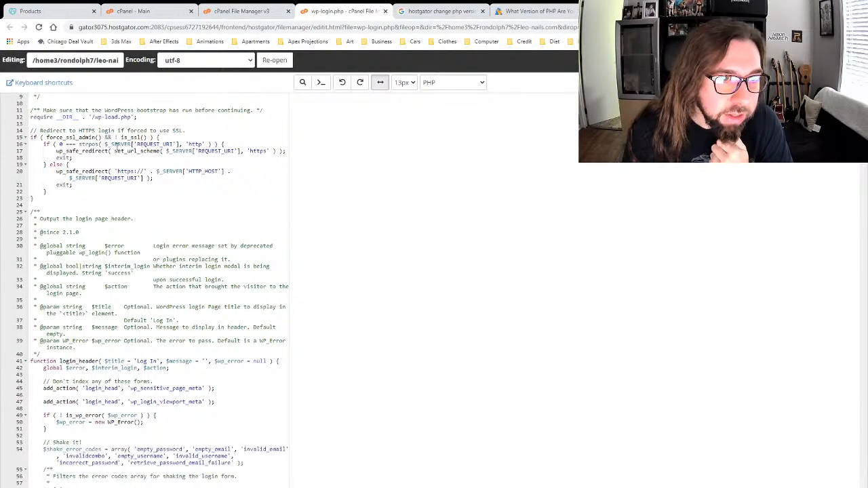
click(153, 180)
scroll(162, 179, down, 6)
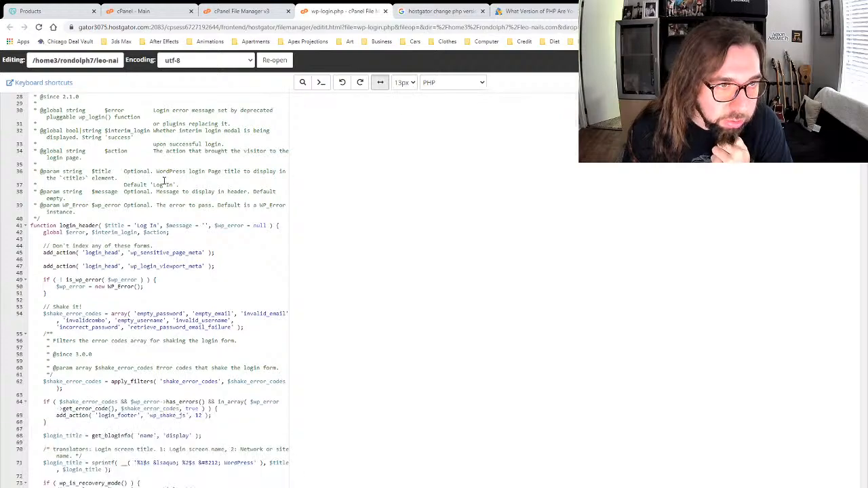
scroll(163, 180, down, 6)
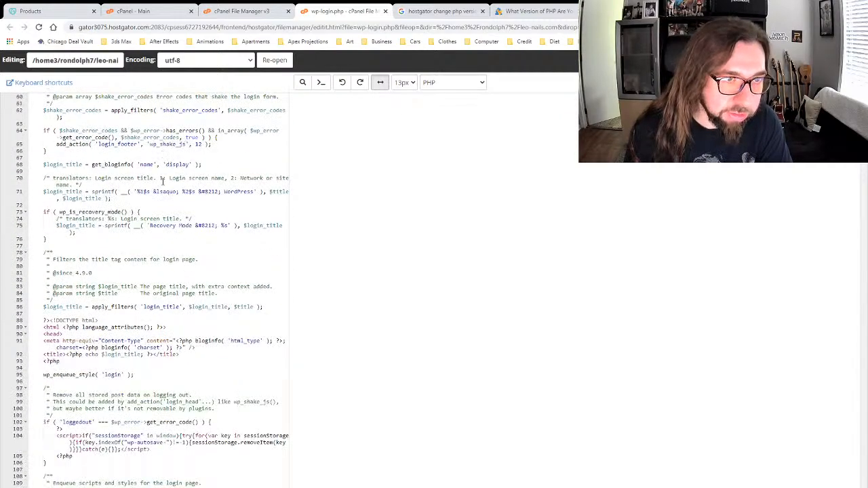
scroll(163, 181, down, 3)
scroll(163, 181, down, 3)
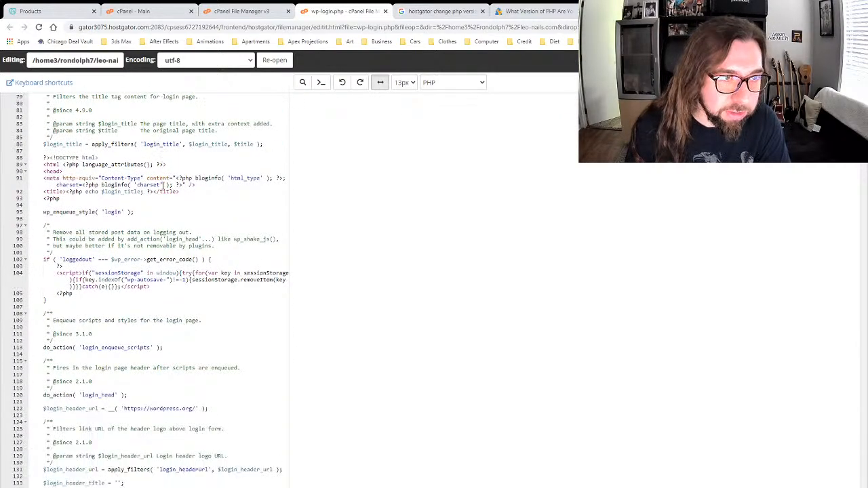
click(88, 150)
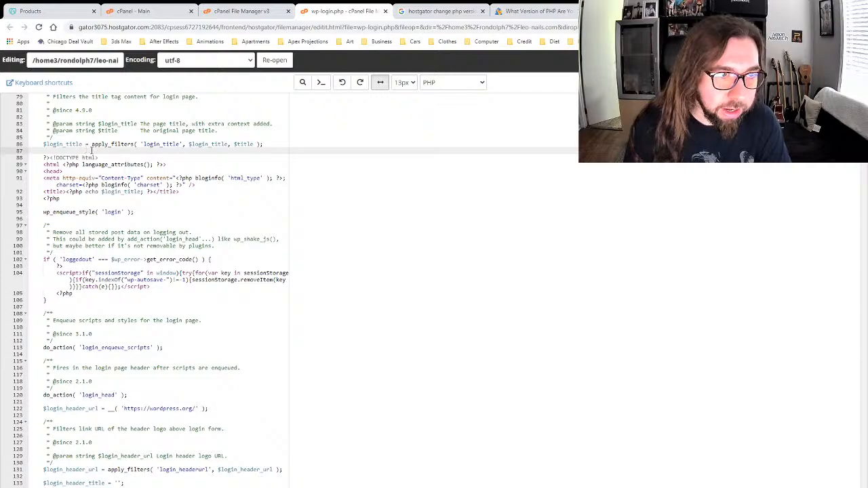
scroll(92, 151, down, 12)
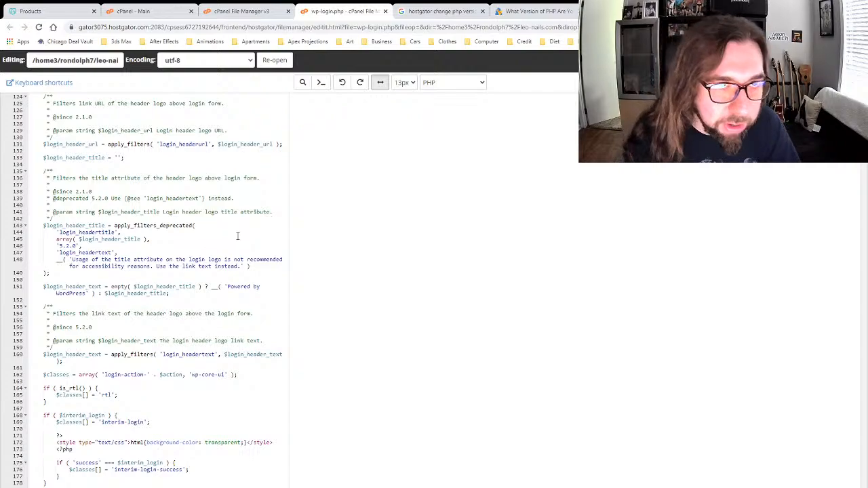
scroll(238, 237, up, 4)
scroll(237, 237, up, 9)
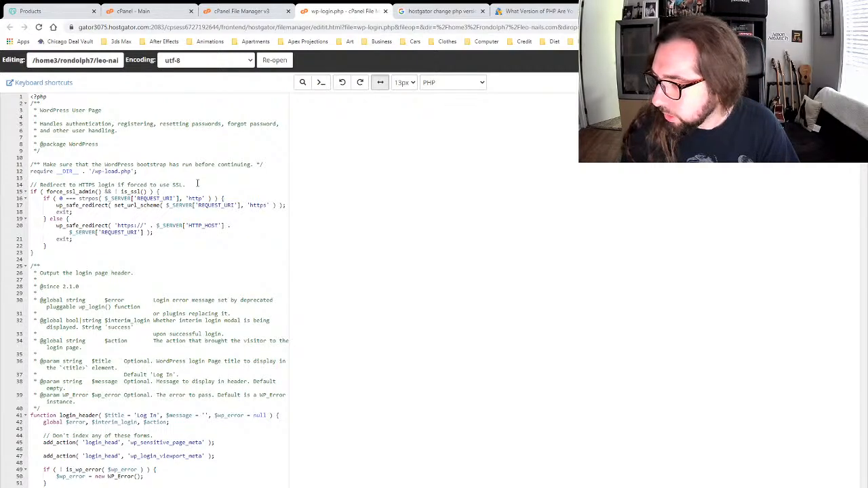
key(ctrl+w)
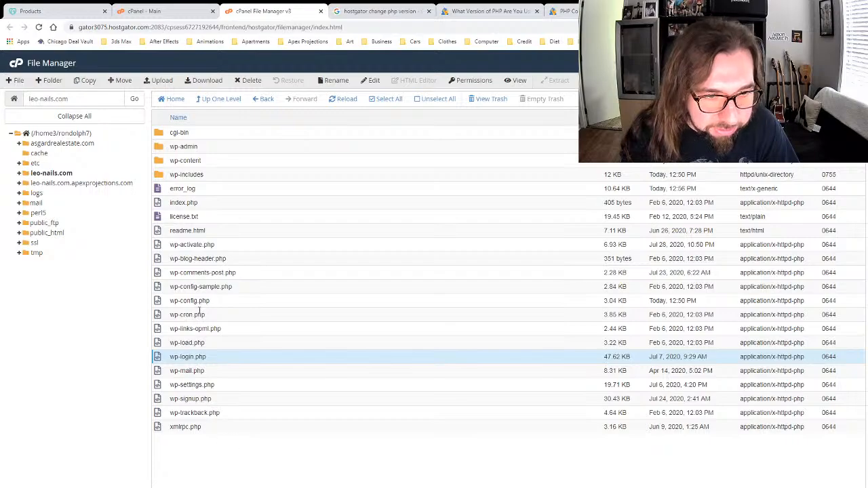
Step: Select wp-config-sample.php, license.txt, readme.html and wp-blog-header.php, then go up to the home directory
click(194, 287)
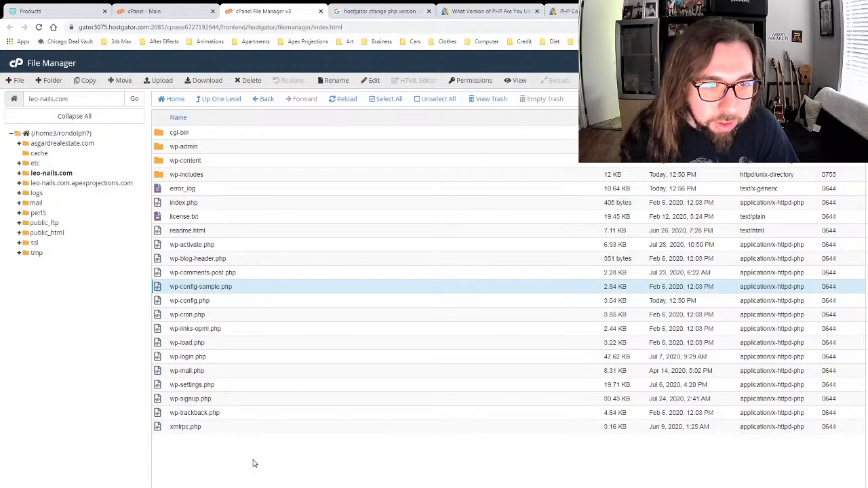
click(186, 217)
click(188, 230)
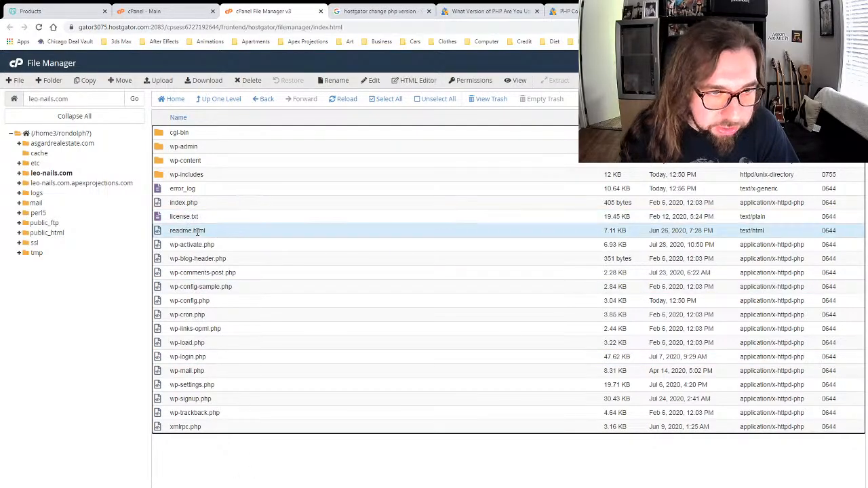
click(187, 258)
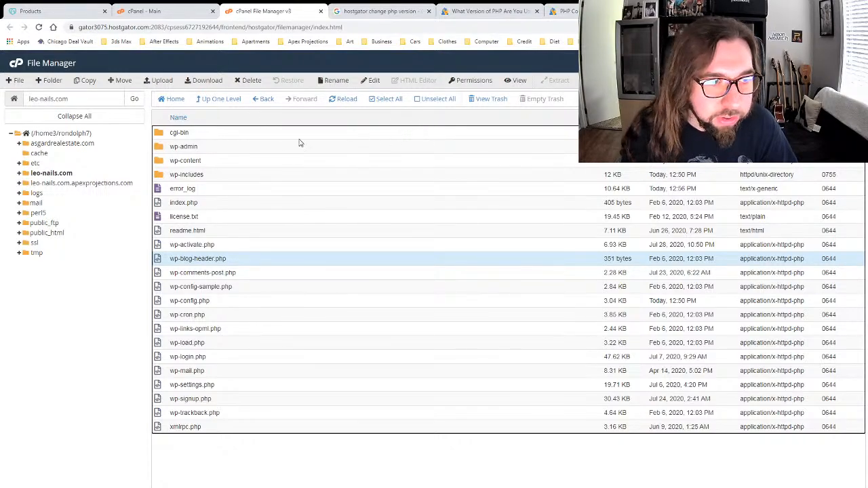
click(218, 99)
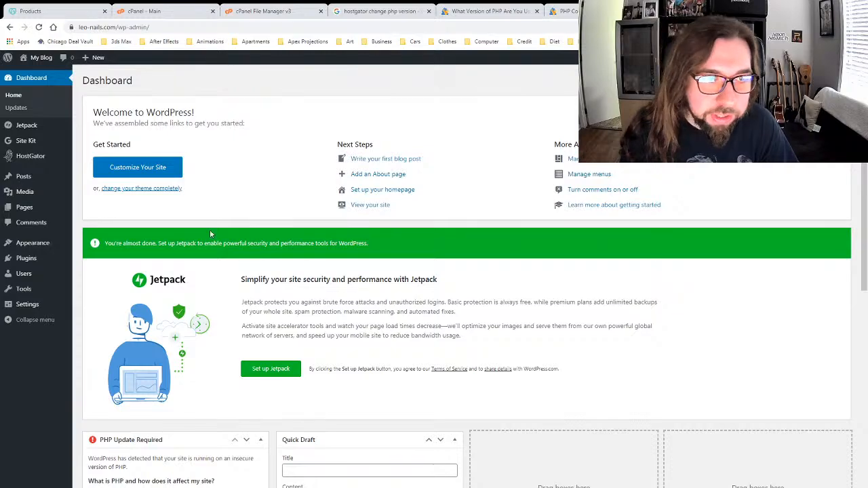
Step: Switch back to the WordPress dashboard tab to visit the site
click(276, 10)
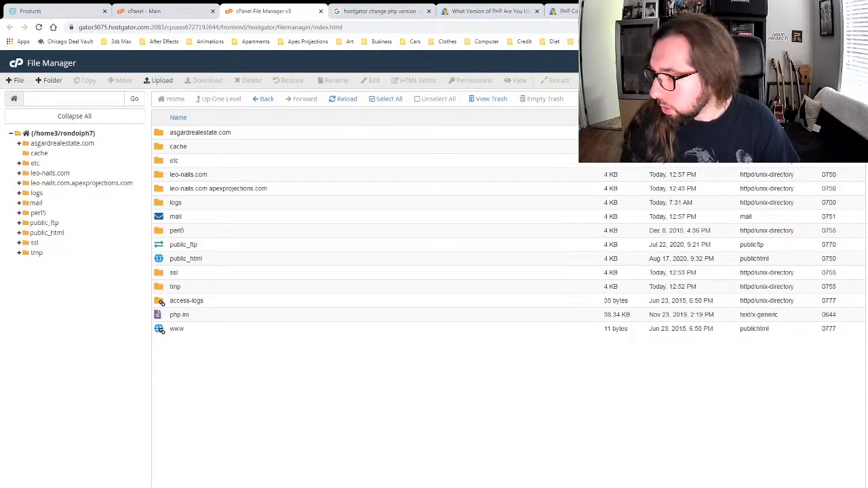
click(699, 10)
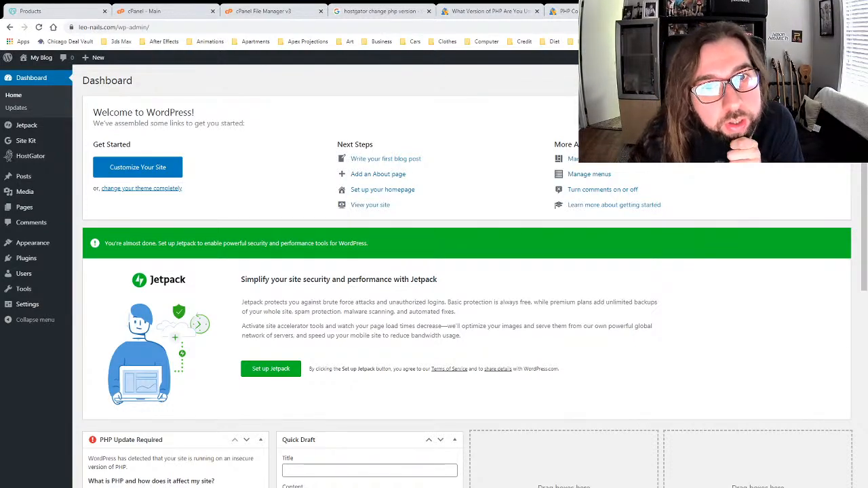
mouse_move(32, 57)
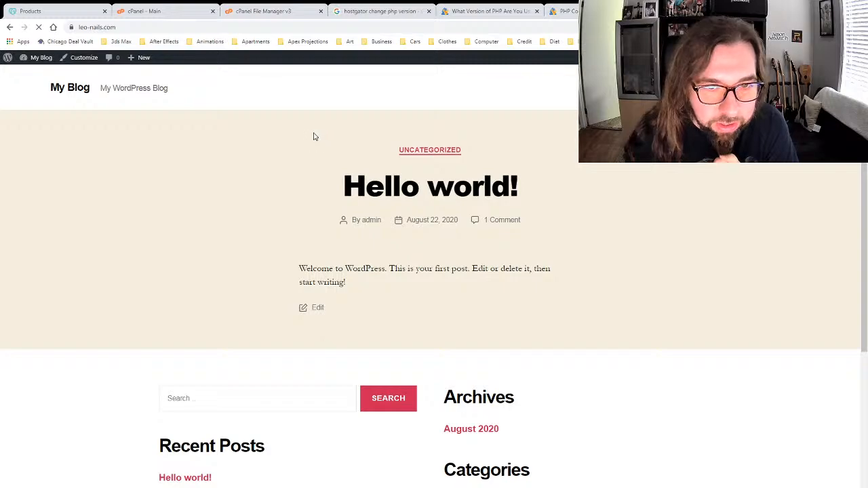
Step: Scroll through the front page, then open the Dashboard from My Blog in the admin bar
scroll(307, 215, down, 3)
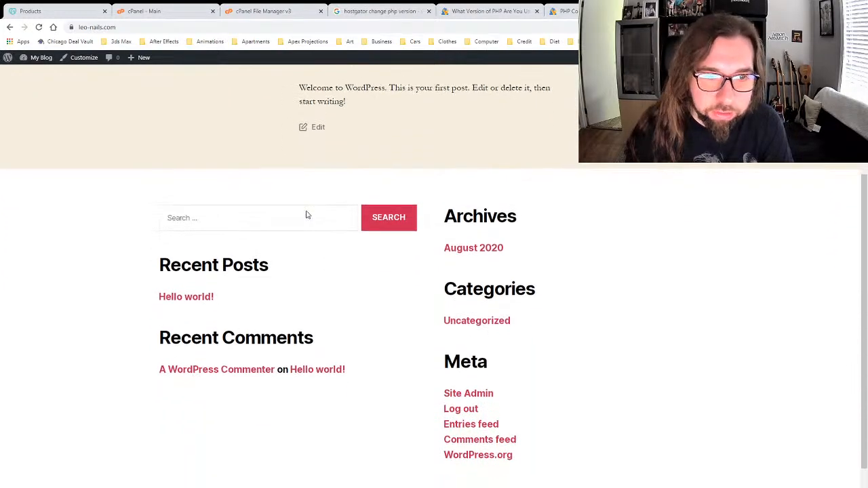
scroll(307, 211, up, 3)
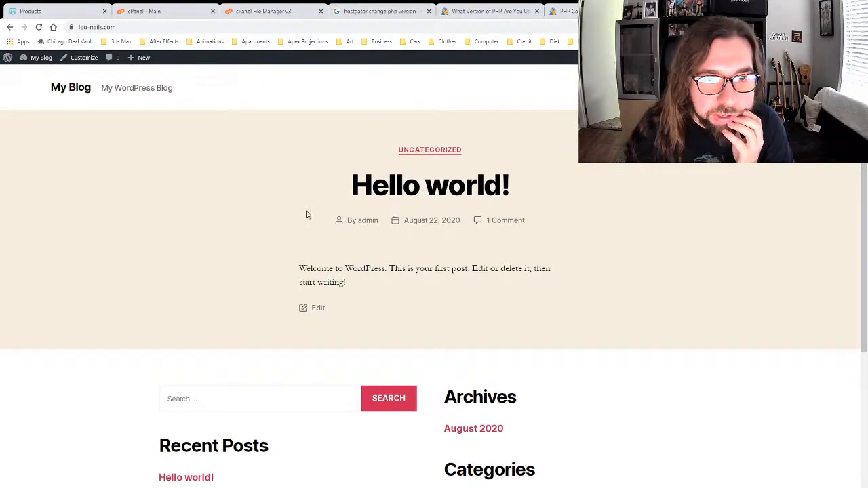
scroll(307, 215, down, 3)
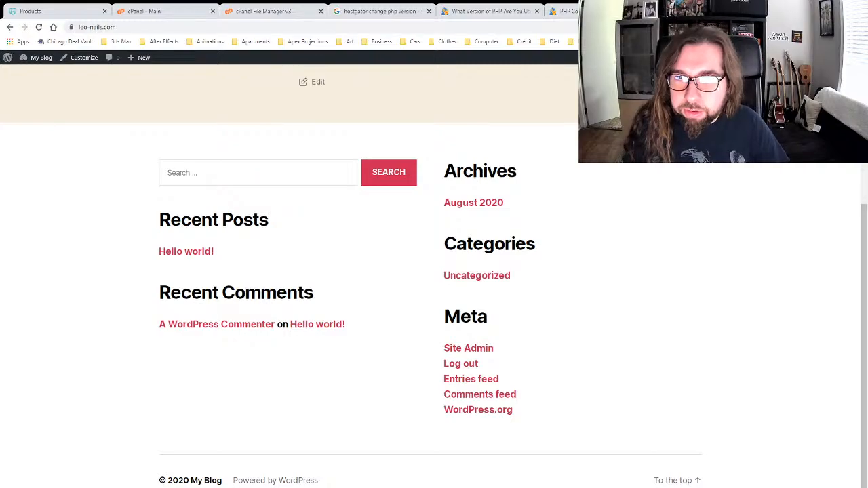
click(38, 58)
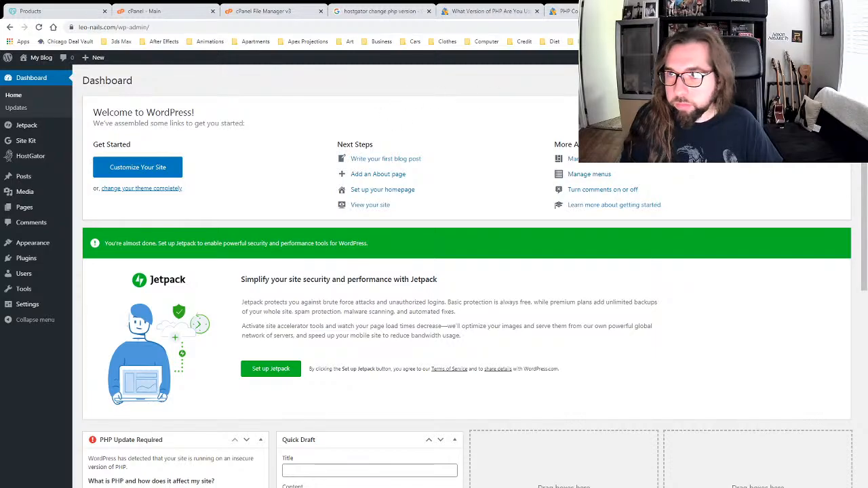
Step: Dismiss the Welcome to WordPress panel and open Appearance > Themes
click(830, 109)
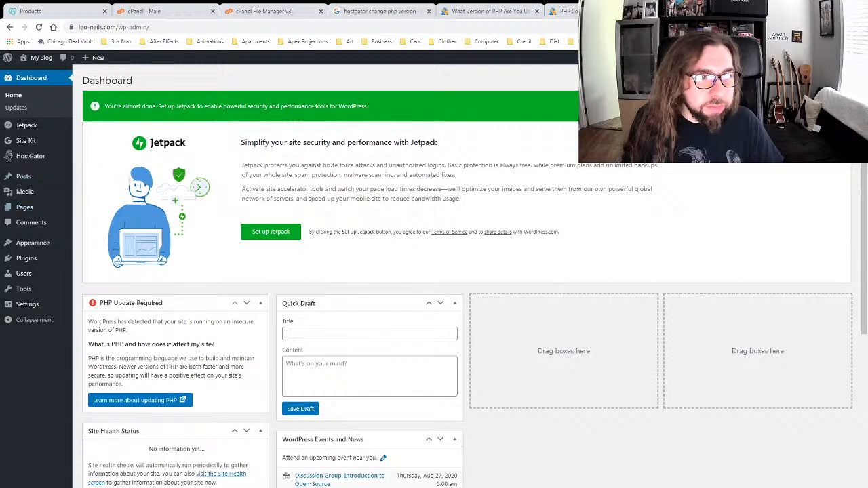
mouse_move(31, 265)
mouse_move(33, 246)
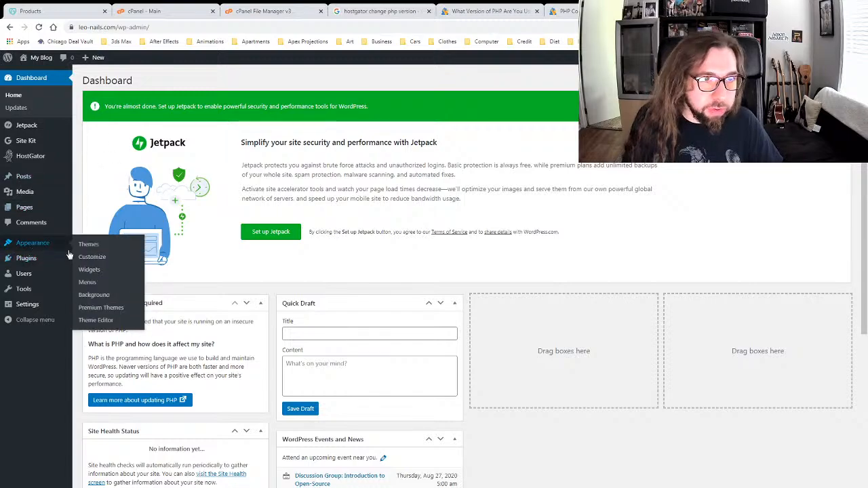
click(98, 245)
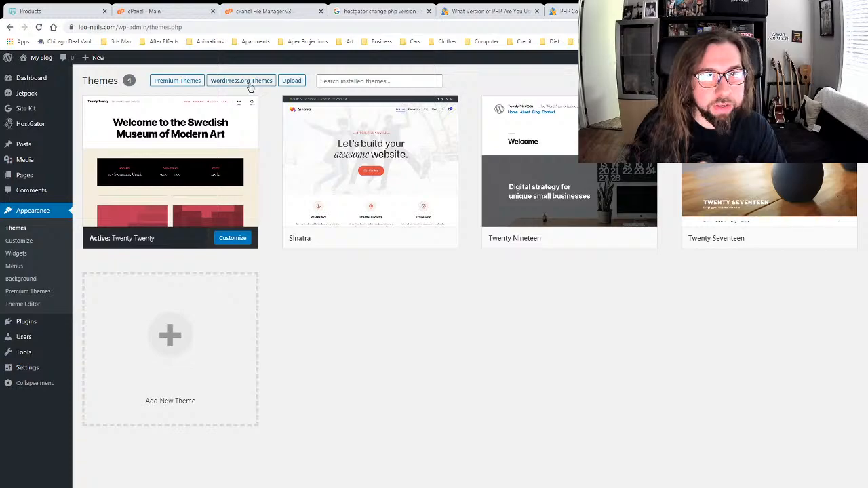
Step: Start adding a new theme and browse the Featured themes grid
click(182, 339)
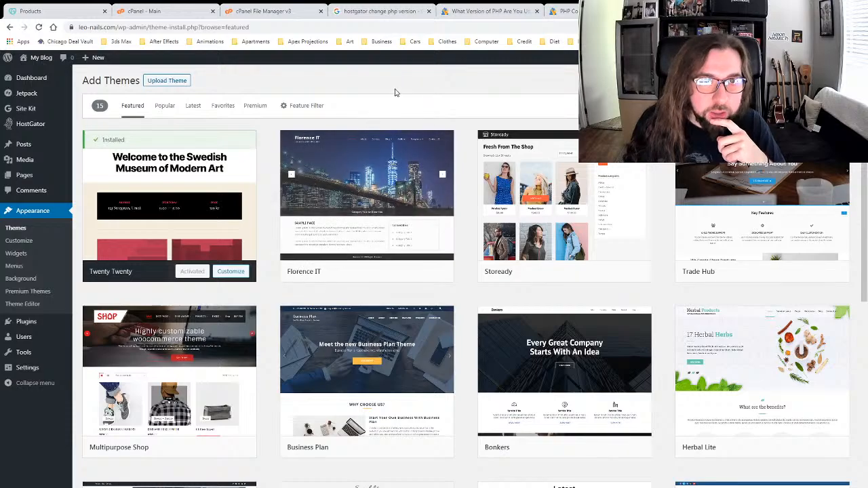
scroll(467, 167, down, 1)
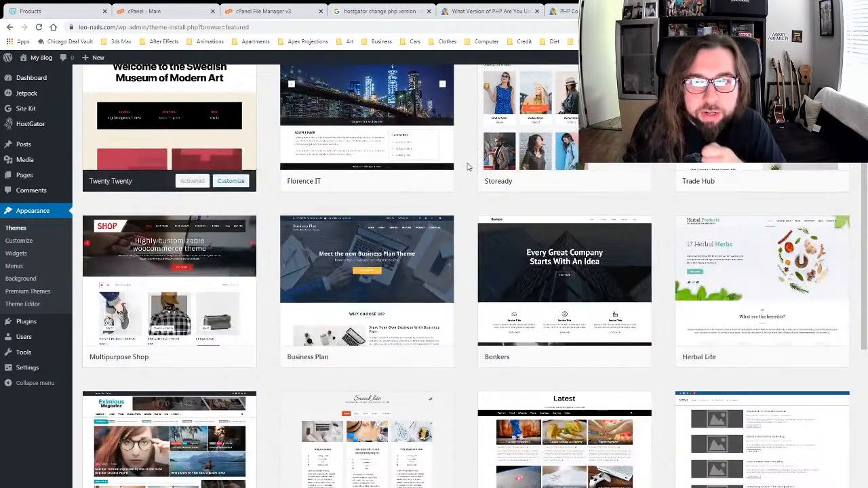
scroll(467, 167, down, 2)
scroll(467, 166, up, 1)
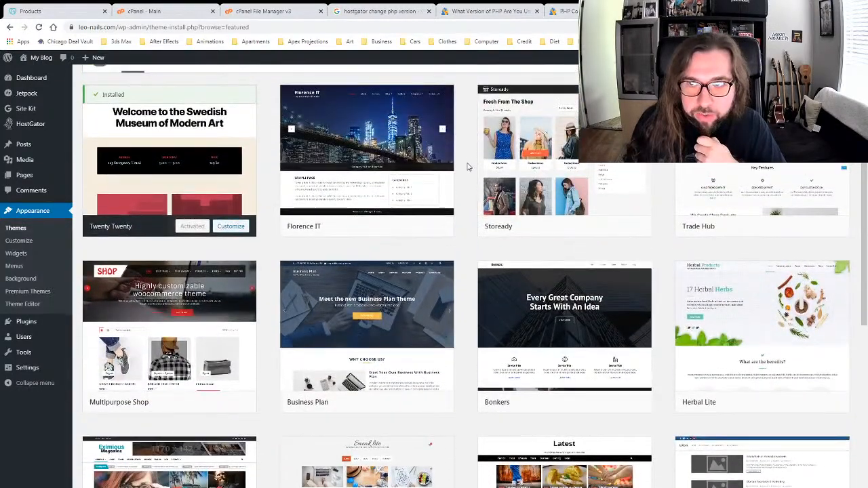
scroll(467, 167, down, 4)
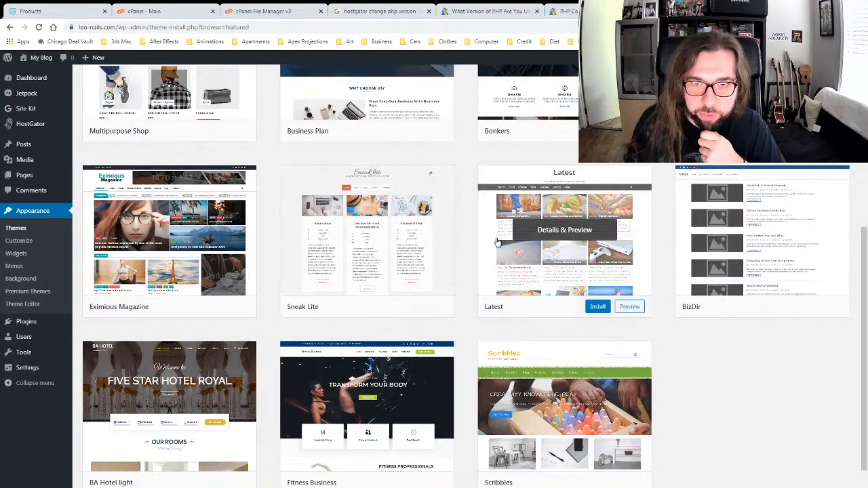
scroll(473, 239, up, 3)
scroll(529, 285, up, 1)
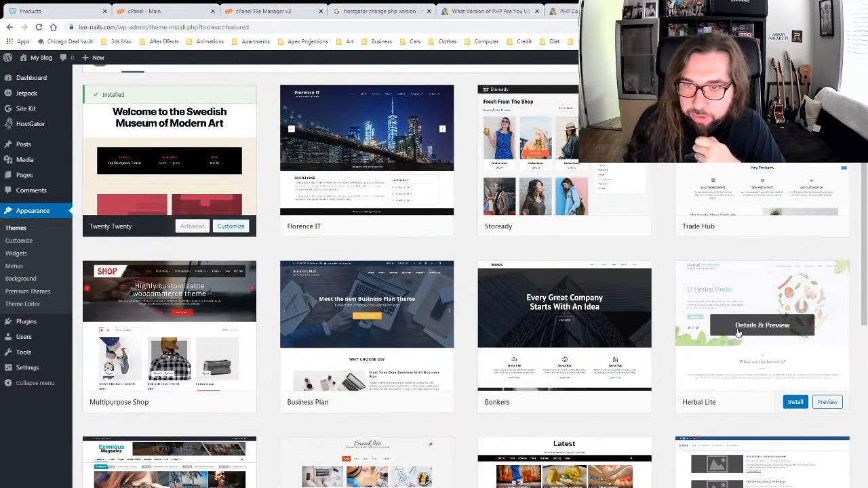
scroll(724, 312, down, 1)
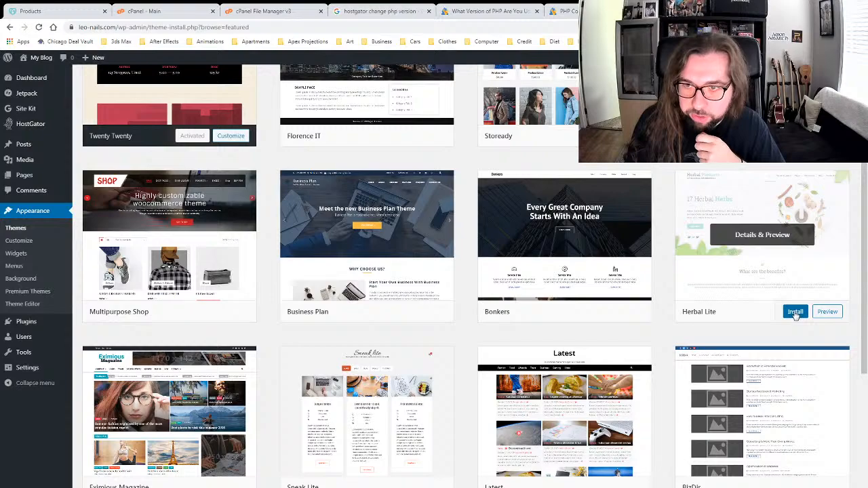
Step: Preview the Herbal Lite theme and install it
click(826, 314)
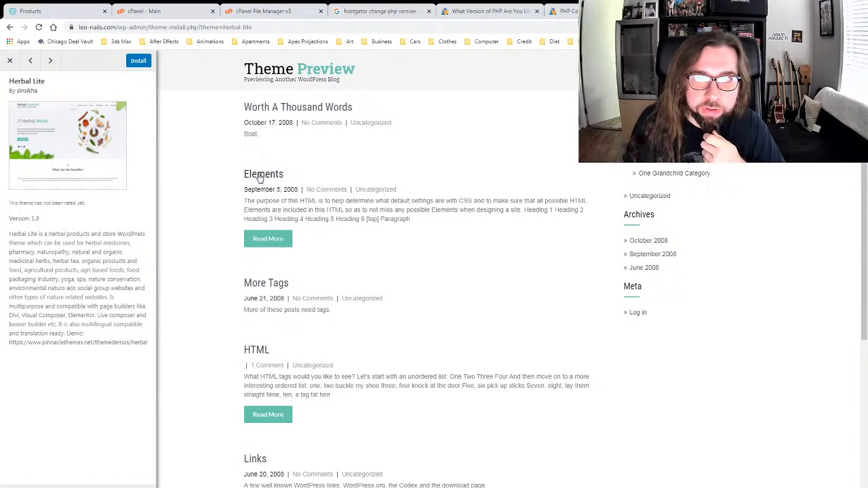
scroll(494, 194, down, 3)
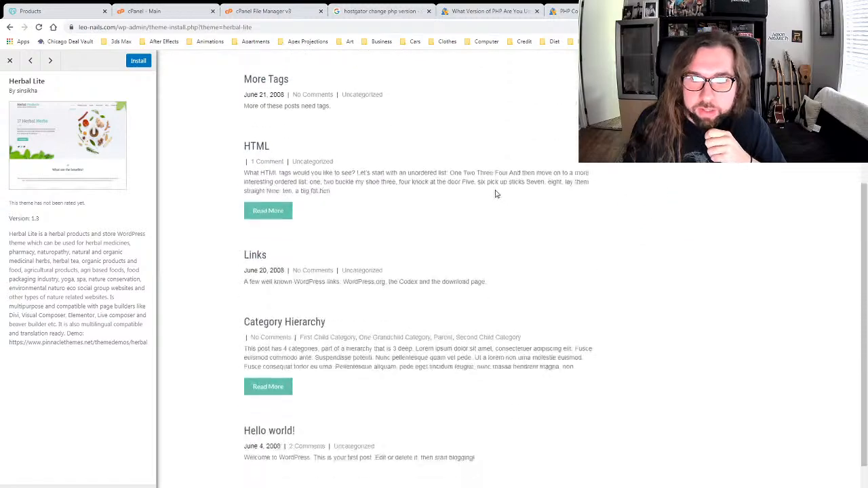
scroll(494, 194, up, 3)
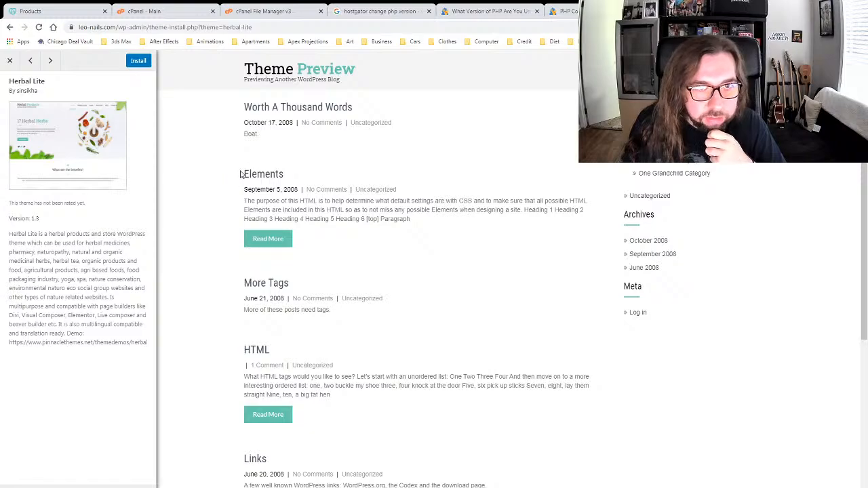
click(135, 61)
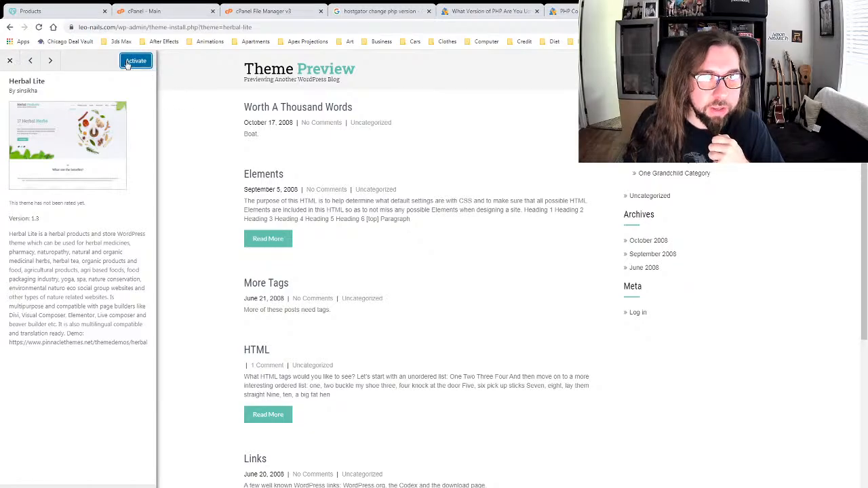
Step: Activate Herbal Lite, scroll the restyled front page, then return to the admin via My Blog
click(127, 62)
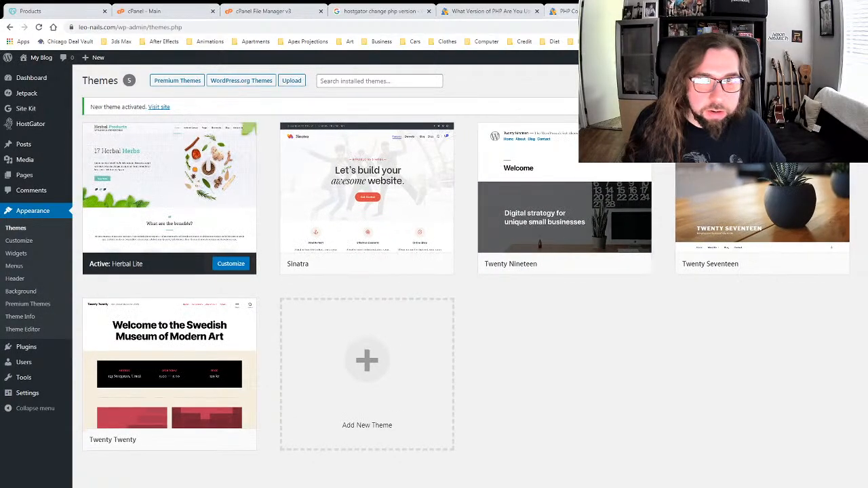
click(40, 58)
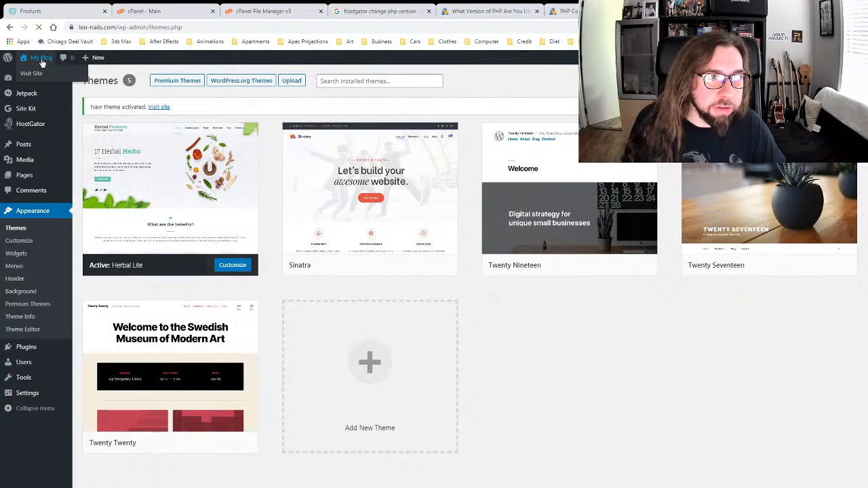
scroll(350, 185, down, 3)
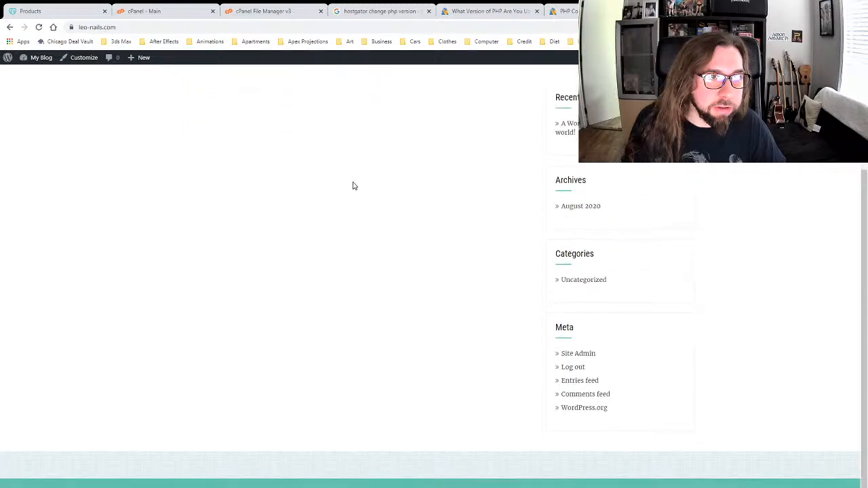
scroll(353, 186, up, 3)
scroll(352, 187, down, 3)
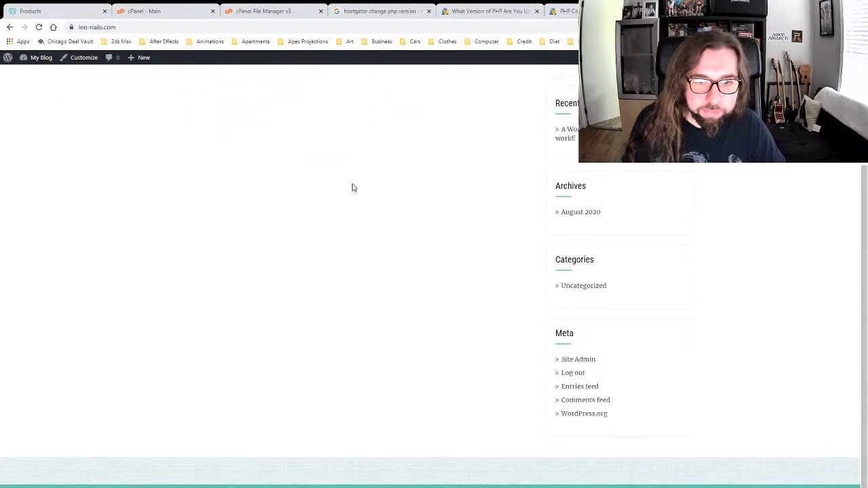
scroll(352, 187, up, 3)
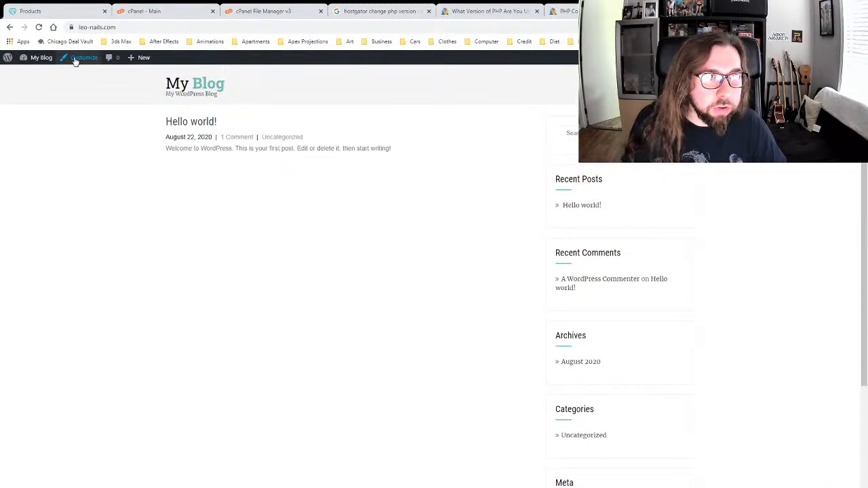
mouse_move(43, 61)
click(34, 77)
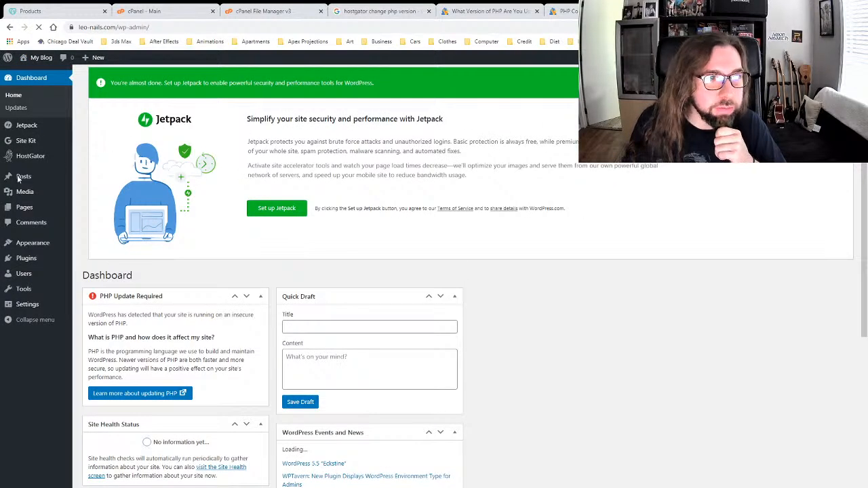
Step: Open the All Pages list, then load apexprojections.com in a new browser tab
mouse_move(23, 215)
click(84, 212)
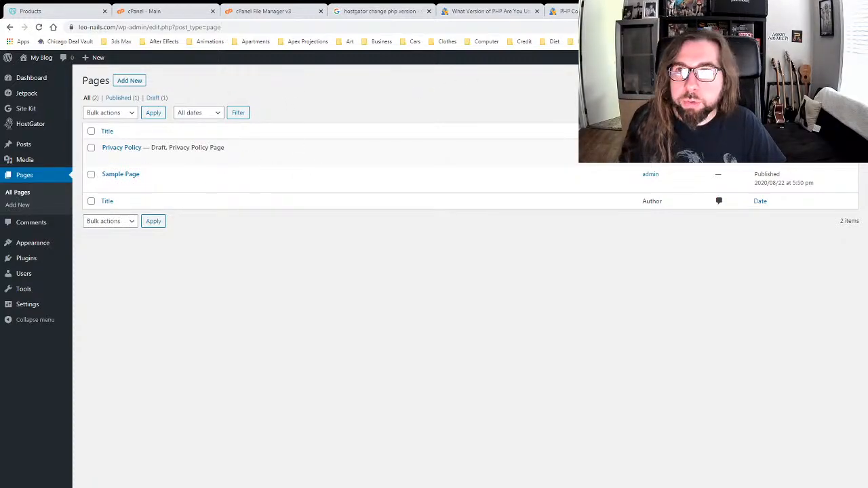
key(ctrl+t)
text(a)
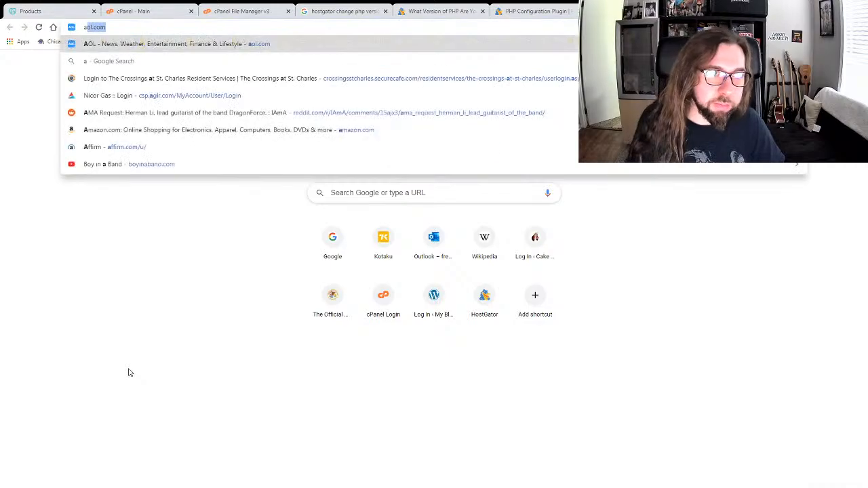
text(pexproject)
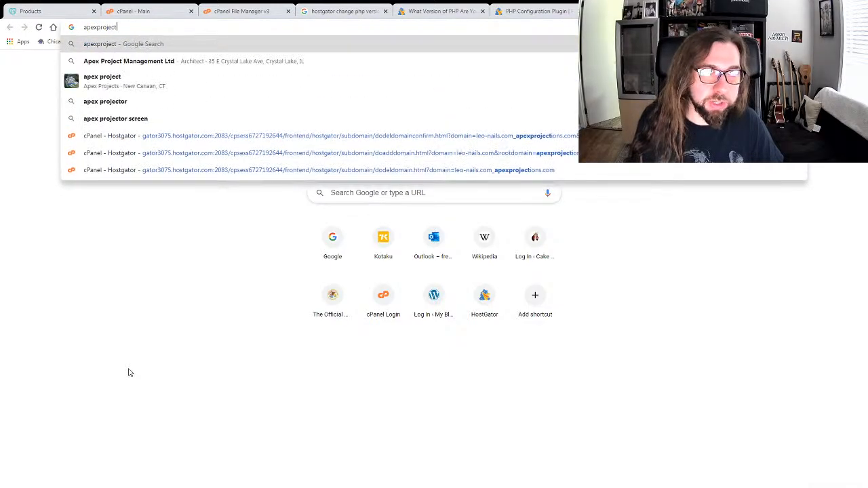
text(ions.com)
key(Return)
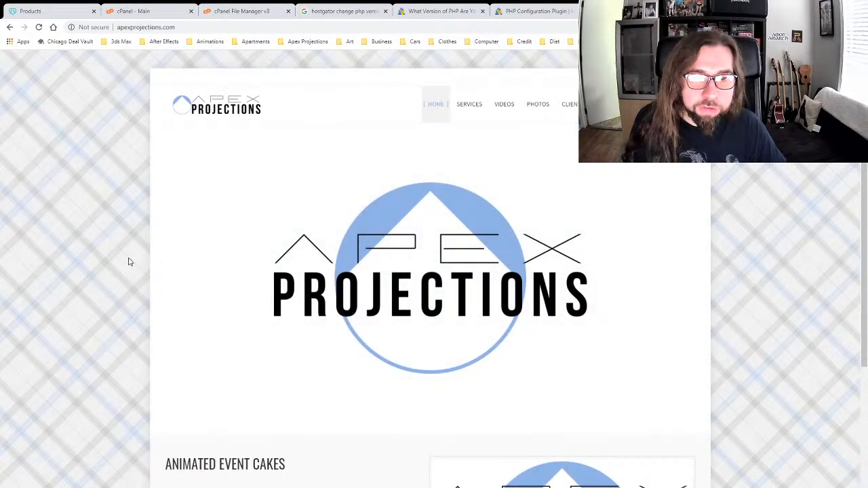
Step: Look over the apexprojections.com home page and its SERVICES page
scroll(119, 248, down, 3)
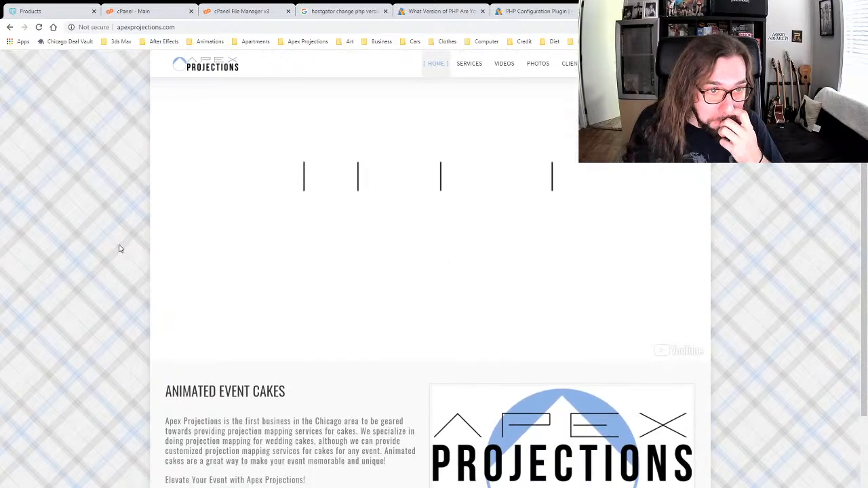
scroll(128, 335, up, 2)
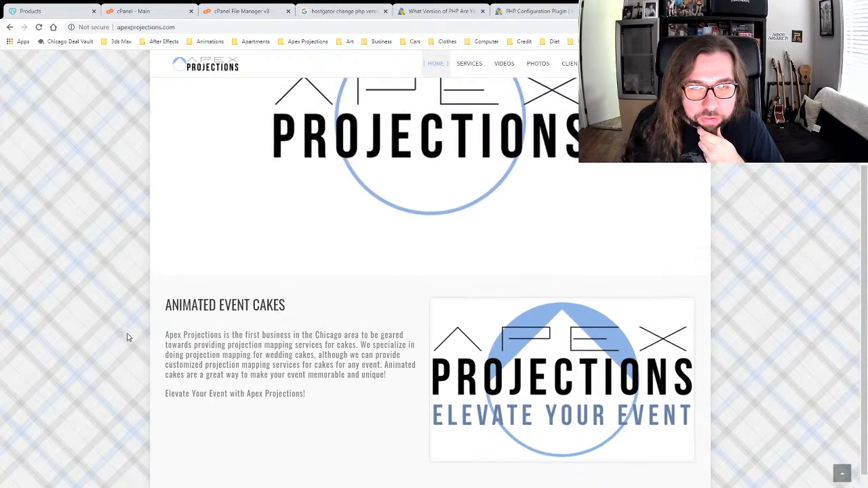
scroll(127, 337, up, 1)
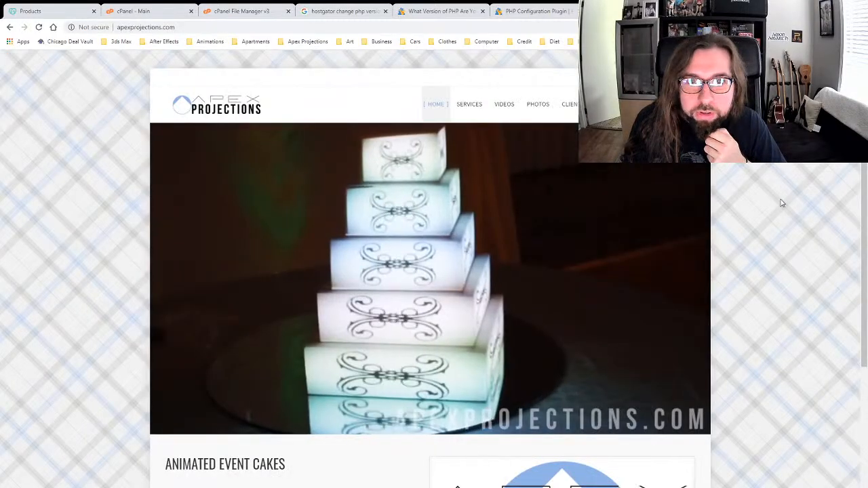
scroll(777, 196, down, 3)
scroll(780, 200, up, 3)
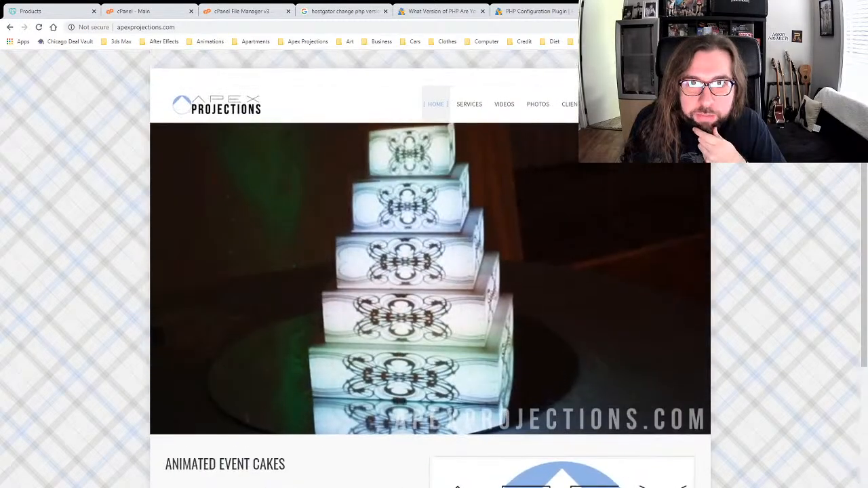
click(477, 105)
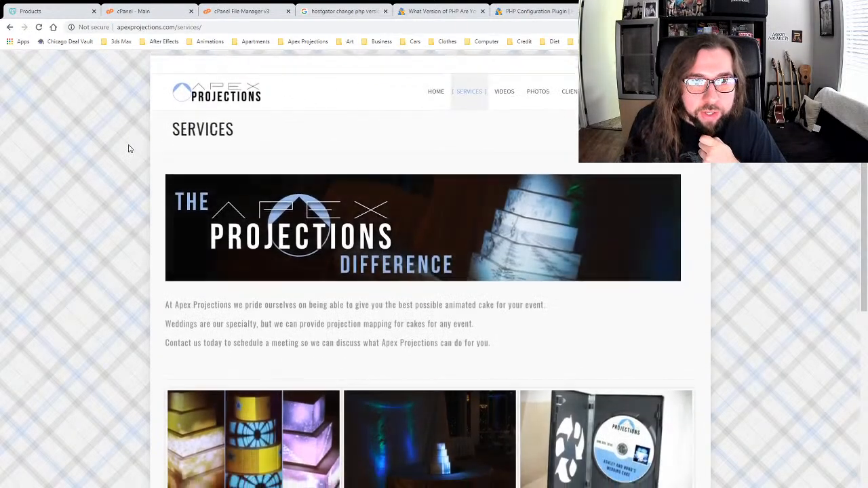
scroll(130, 148, down, 5)
scroll(129, 149, up, 5)
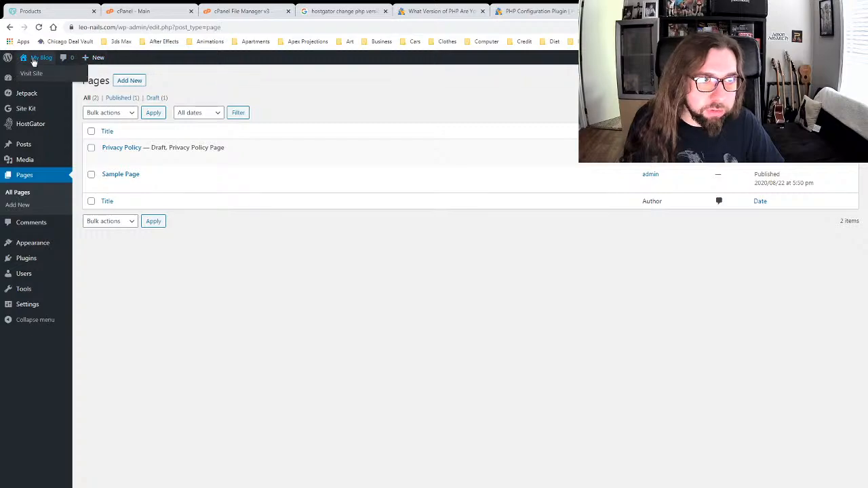
Step: View the leo-nails.com site, then go to All Pages and add a new page
click(32, 73)
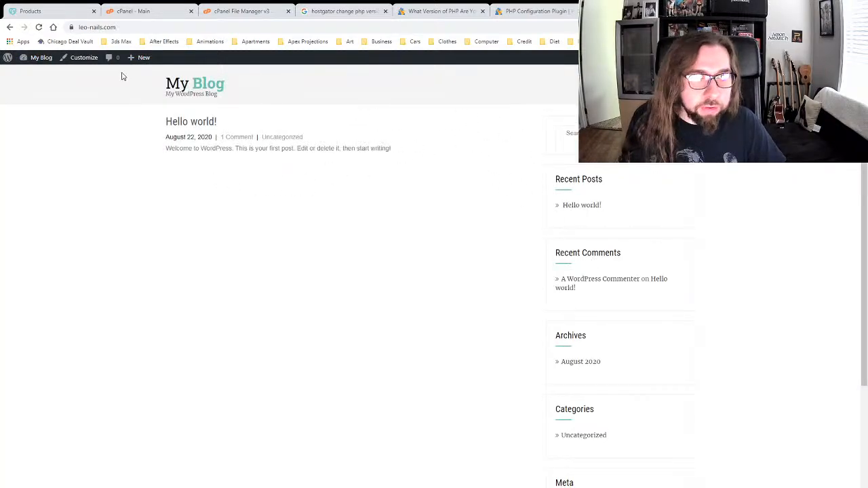
mouse_move(33, 63)
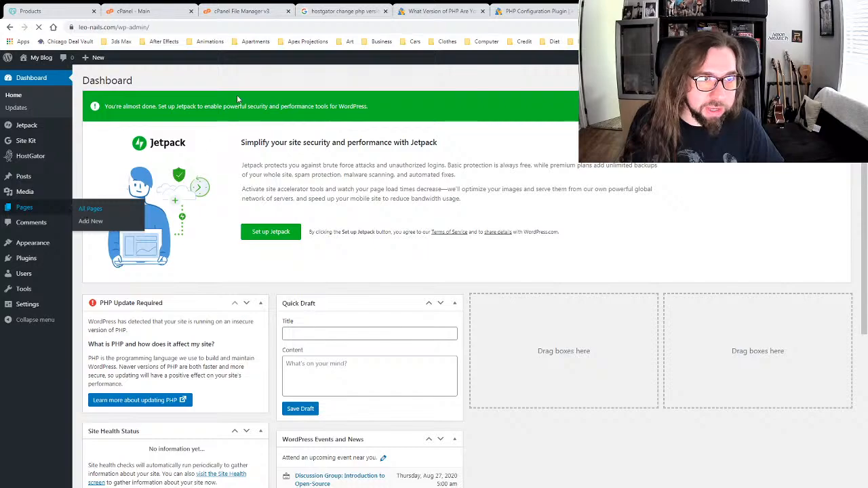
click(87, 207)
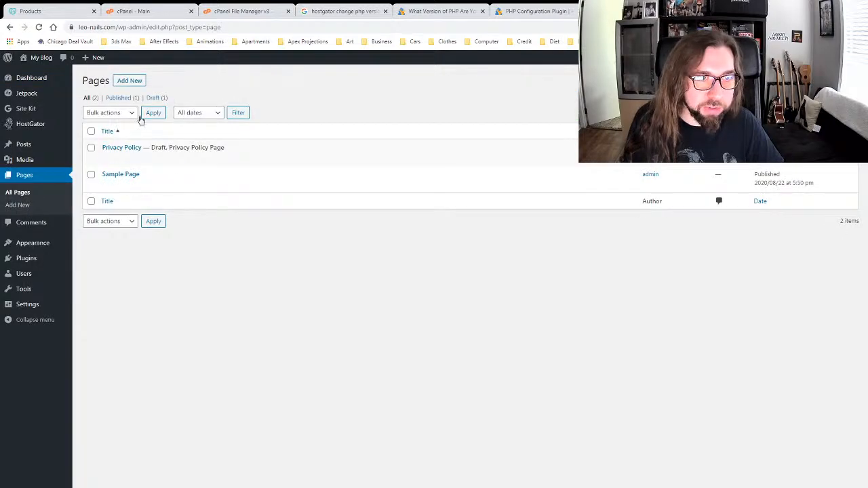
click(130, 80)
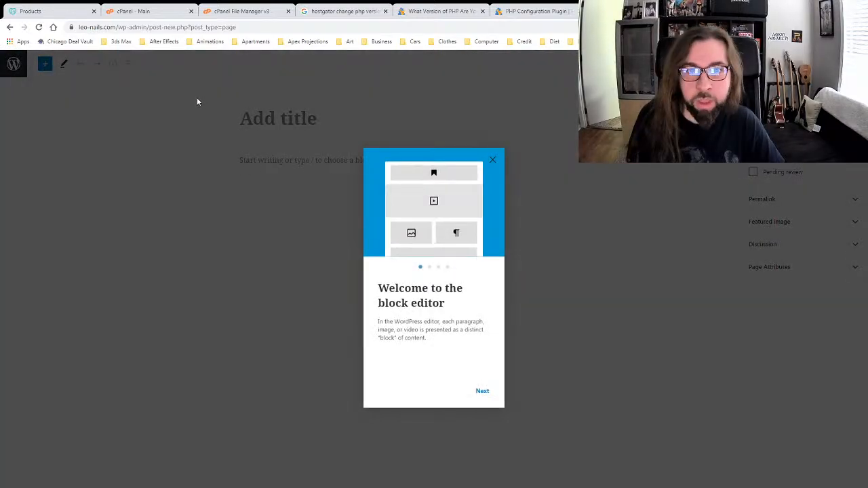
Step: Dismiss the welcome guide, title the page 'HOME PAGE', preview it, and publish it
click(482, 391)
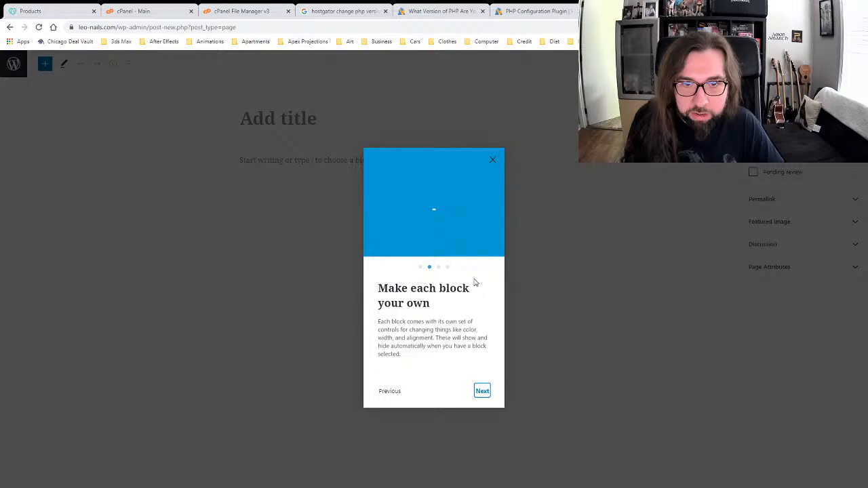
click(493, 161)
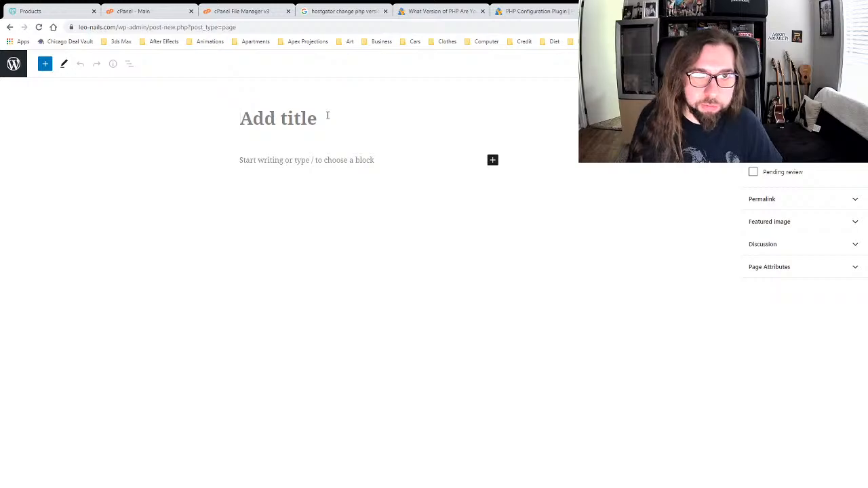
text(HOME PAGE)
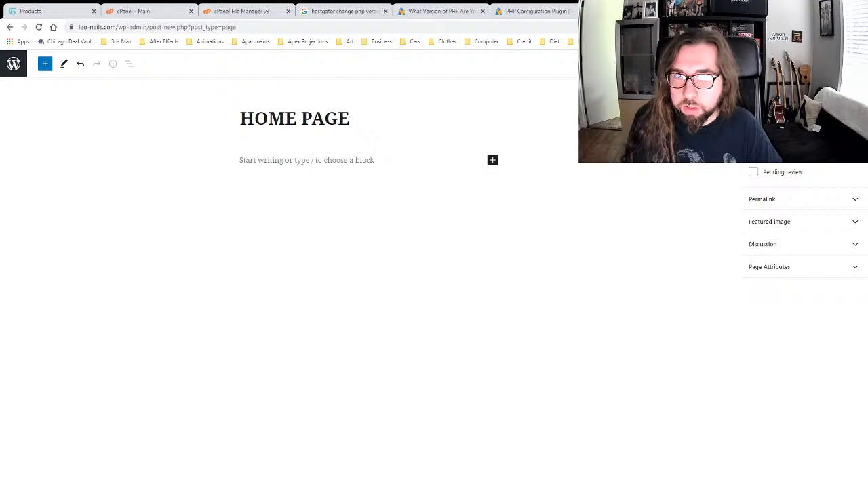
click(725, 144)
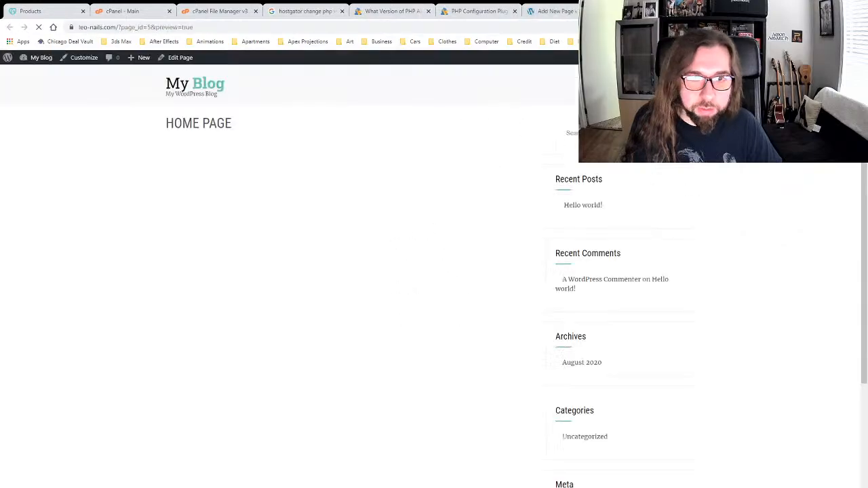
click(687, 11)
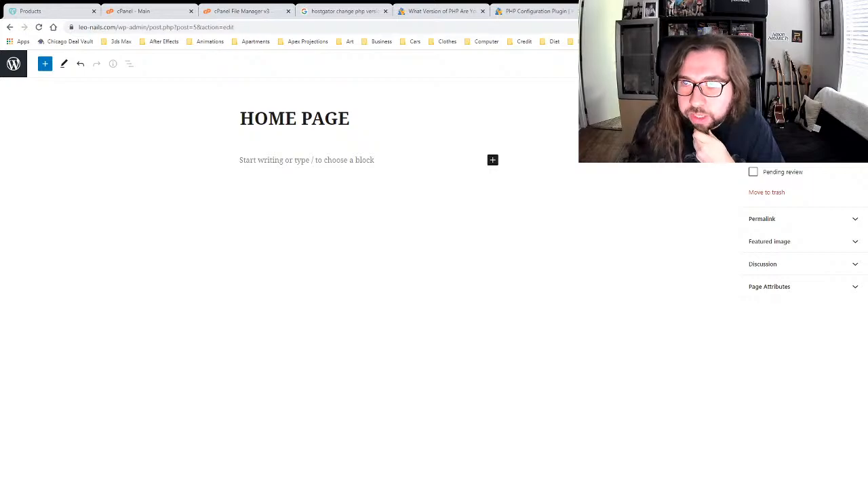
click(810, 63)
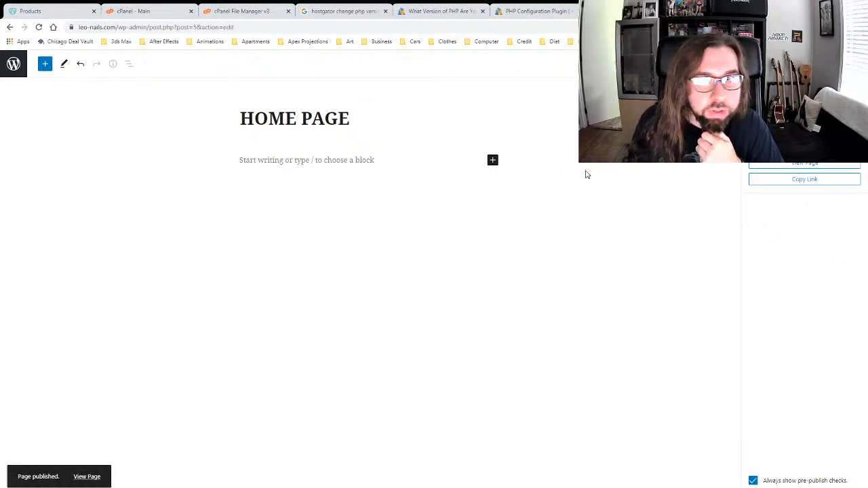
click(855, 64)
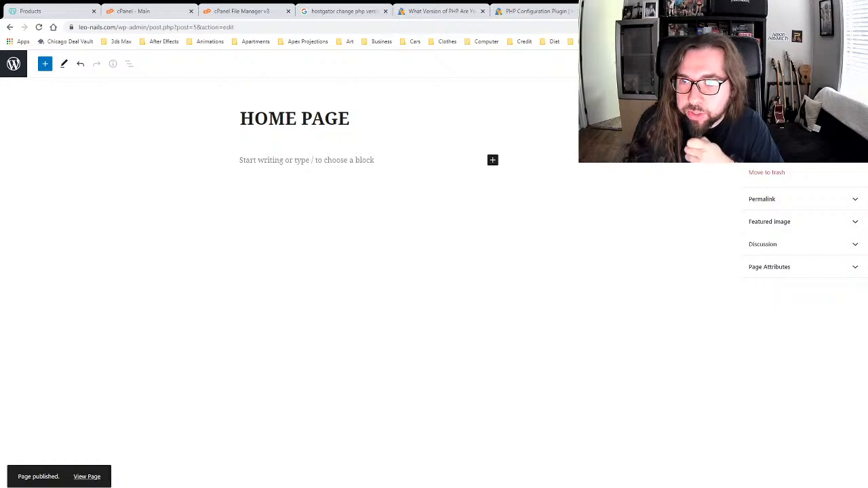
Step: Toggle the settings sidebar, cancel reverting to draft, and switch to Code editor and back
click(816, 268)
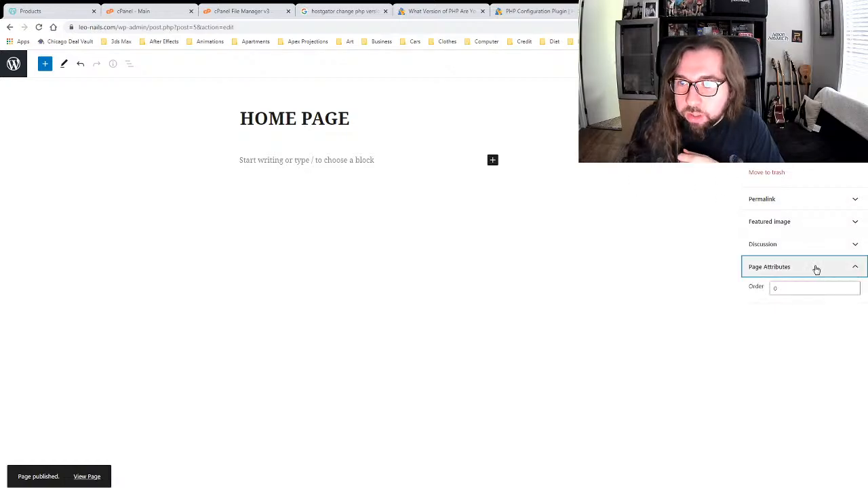
click(817, 268)
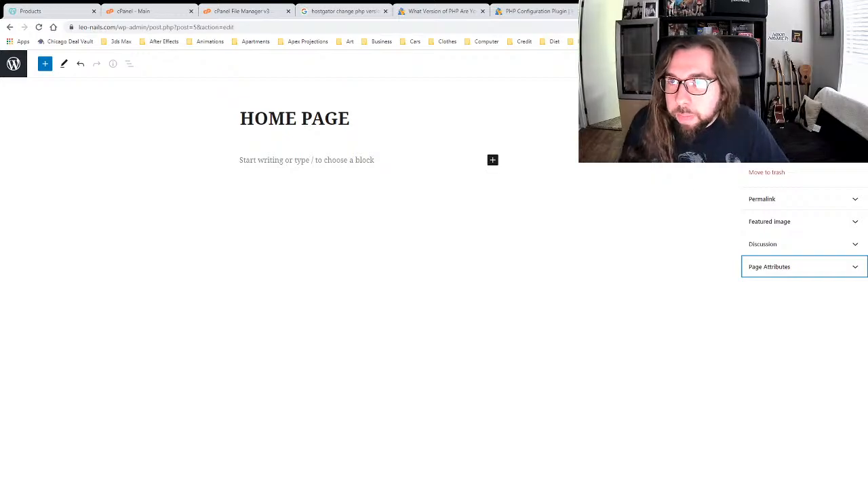
click(783, 88)
click(755, 88)
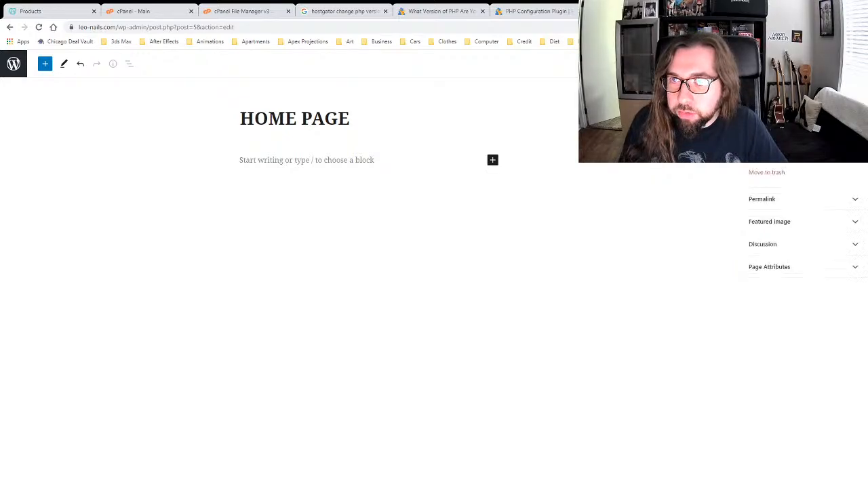
click(727, 64)
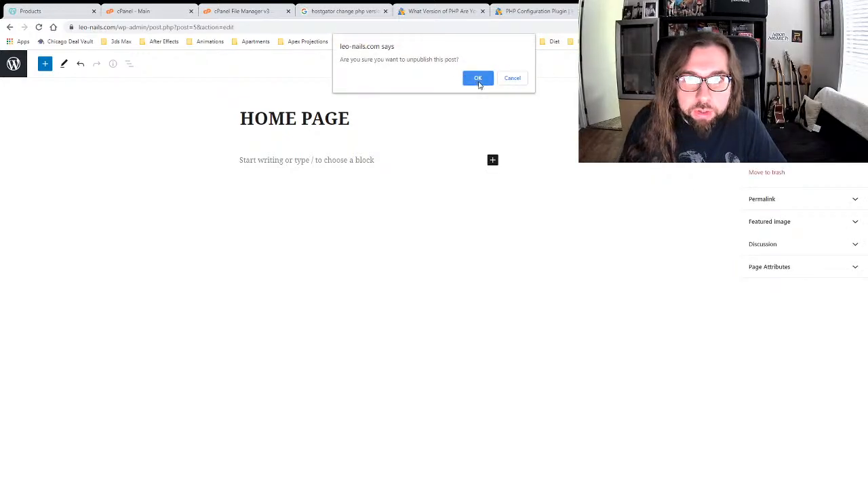
click(511, 79)
click(838, 63)
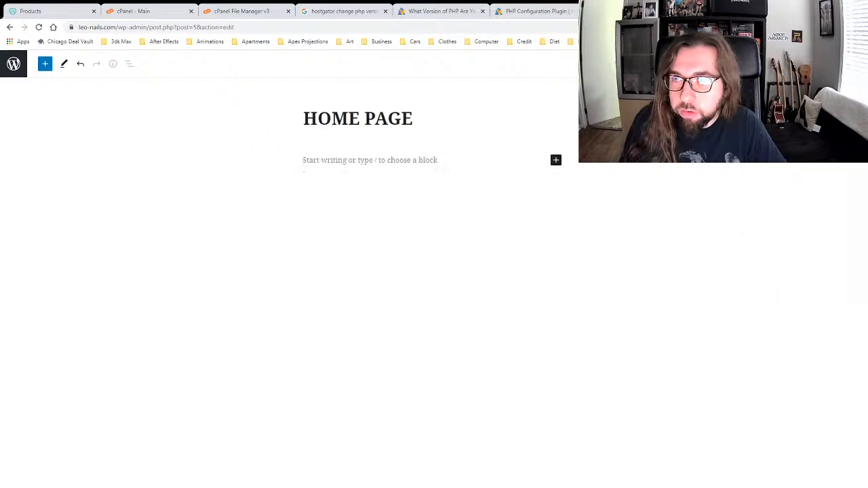
click(839, 64)
click(854, 64)
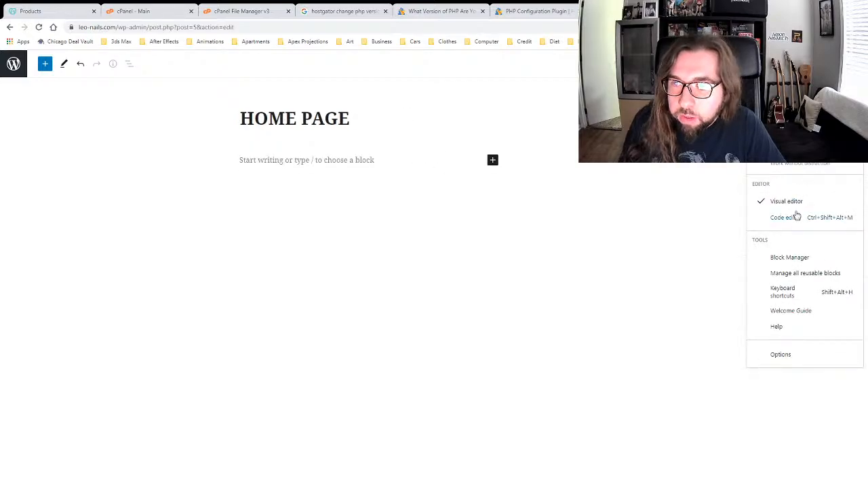
click(794, 218)
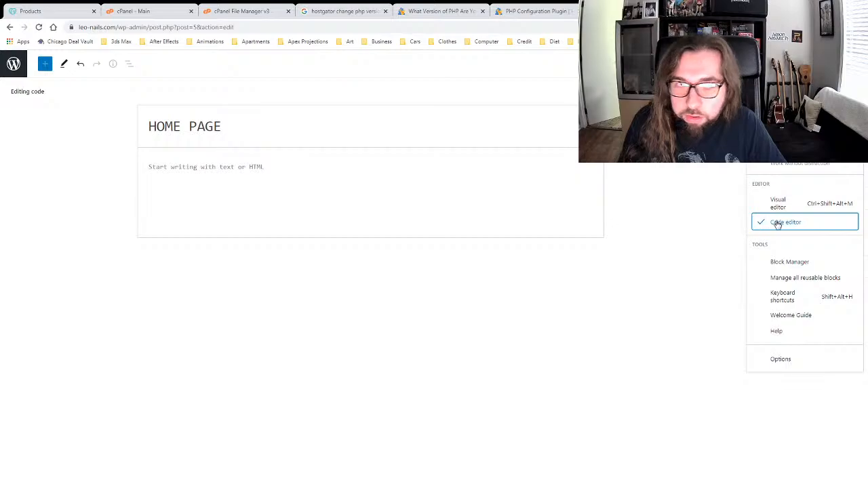
click(779, 202)
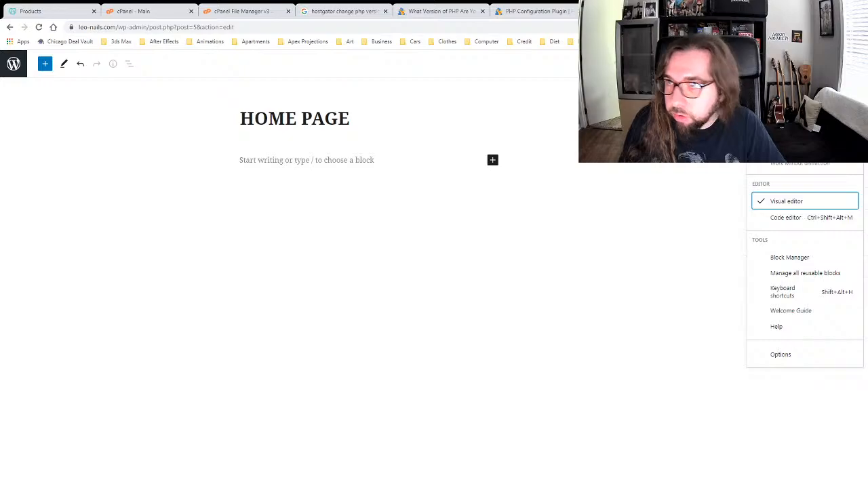
key(Escape)
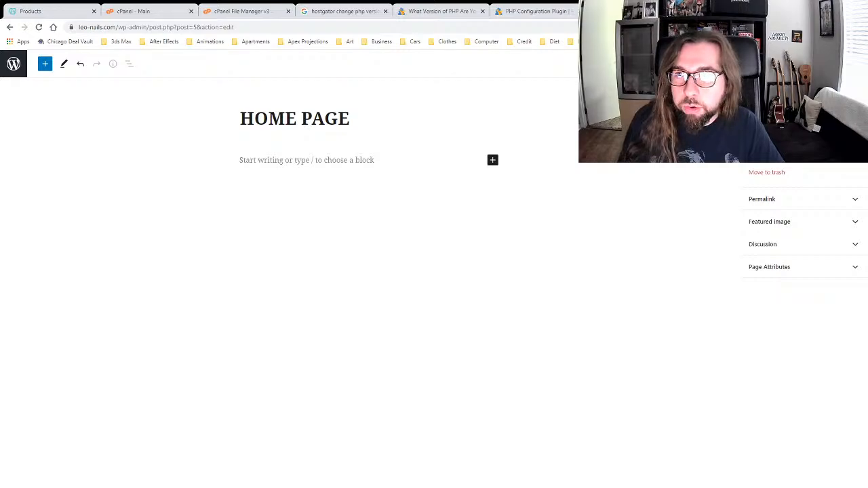
Step: Check the featured image, discussion, attributes and permalink panels, then open the body's block picker
key(ctrl+shift+comma)
key(ctrl+shift+comma)
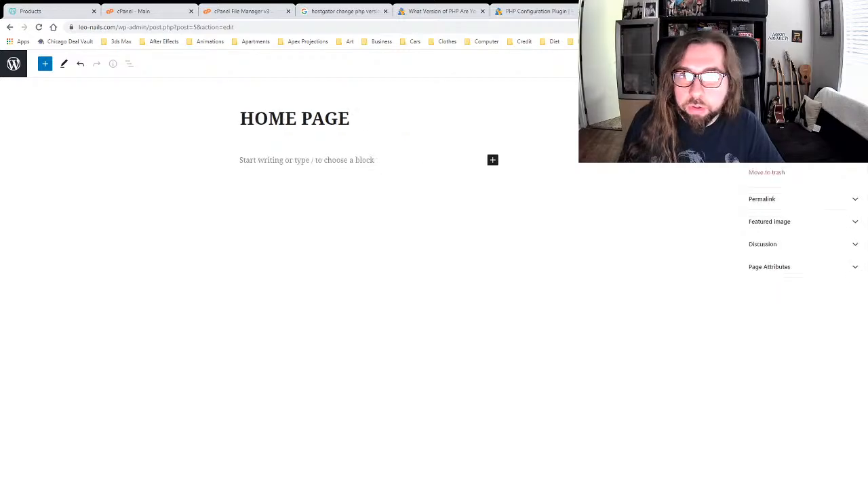
click(790, 222)
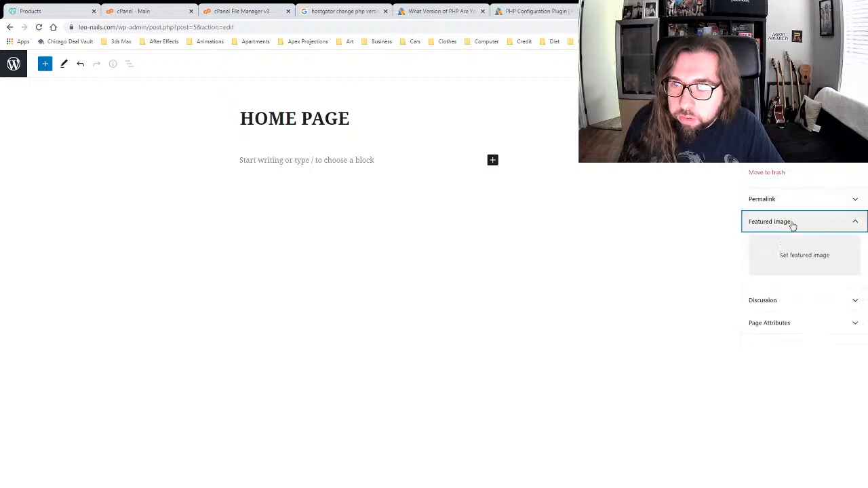
click(791, 299)
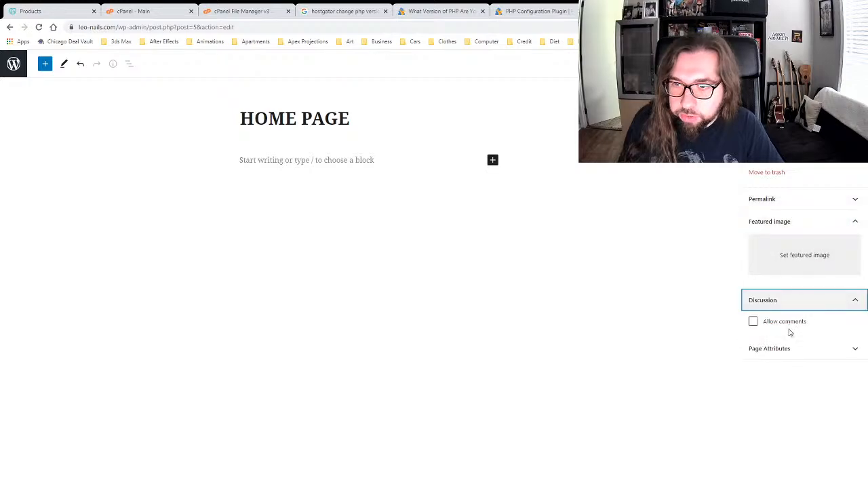
click(788, 345)
click(780, 347)
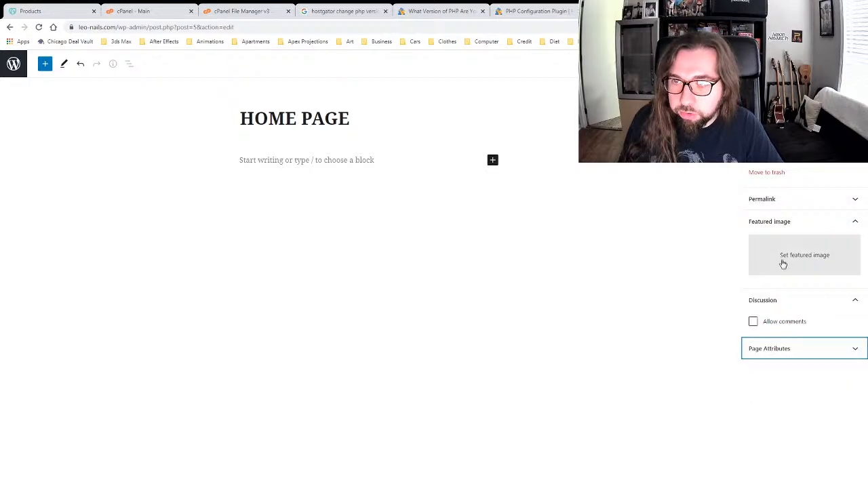
click(778, 222)
click(778, 196)
click(778, 197)
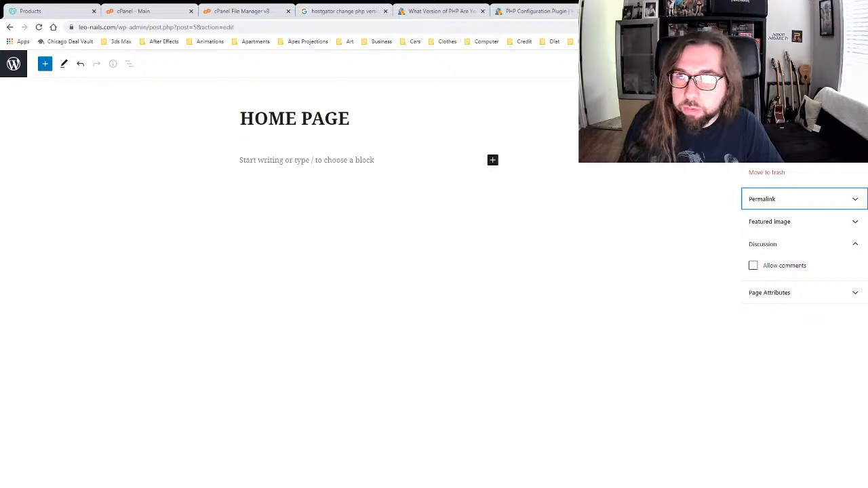
click(857, 64)
click(804, 222)
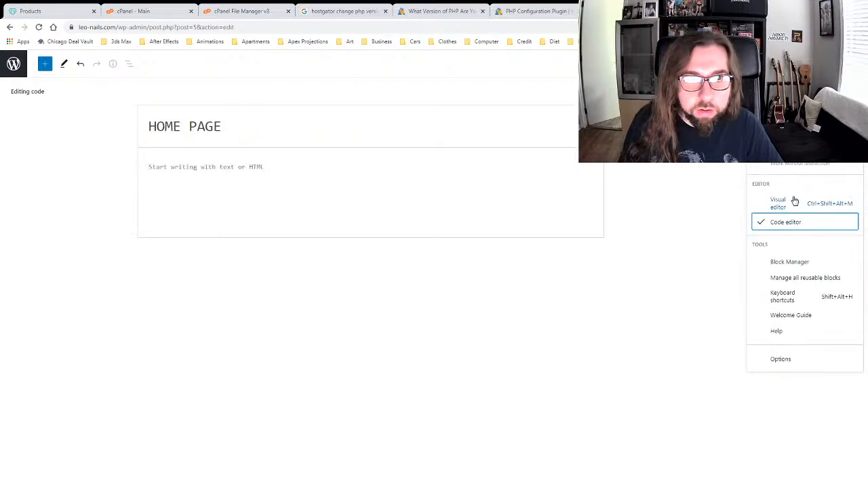
click(792, 199)
click(493, 161)
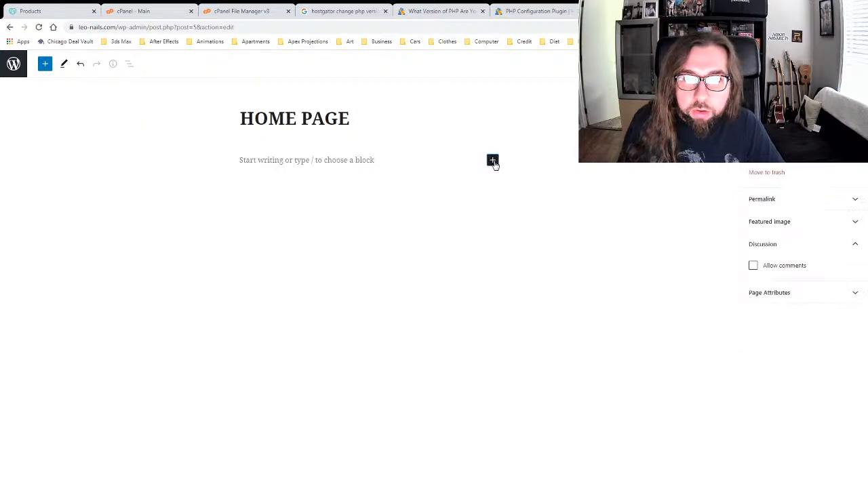
click(492, 161)
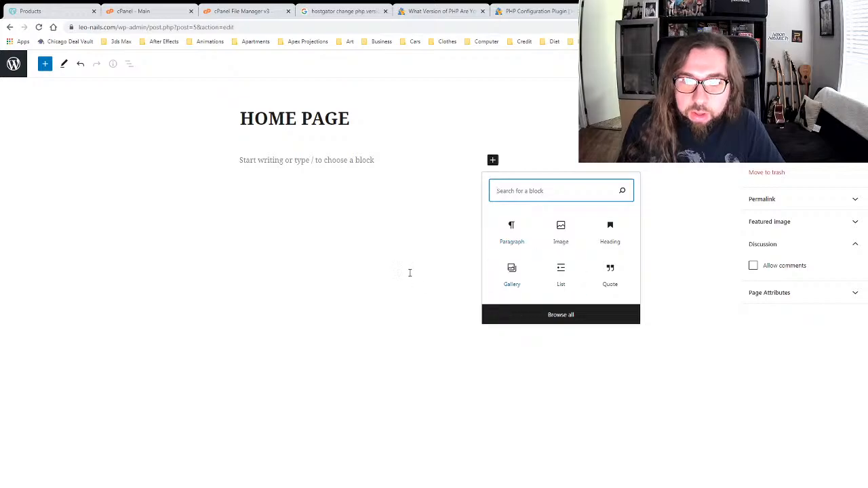
Step: Insert an Image block below the title from the Media section of Browse all
click(432, 257)
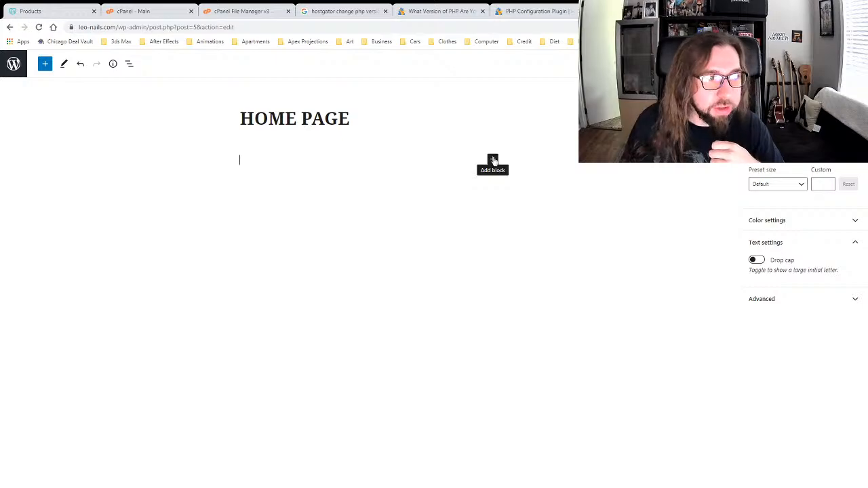
click(524, 111)
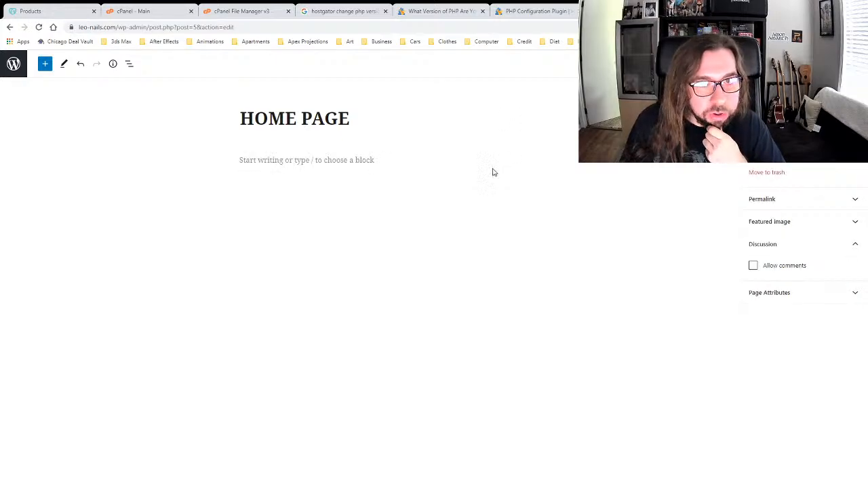
click(371, 163)
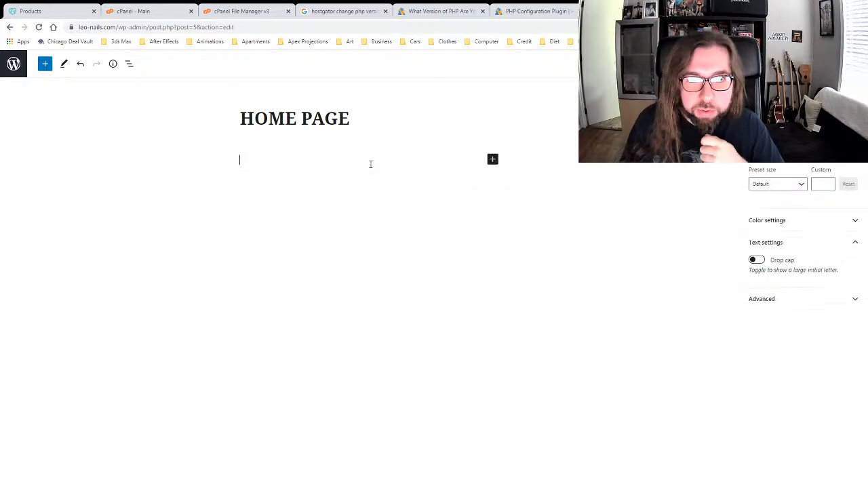
click(492, 159)
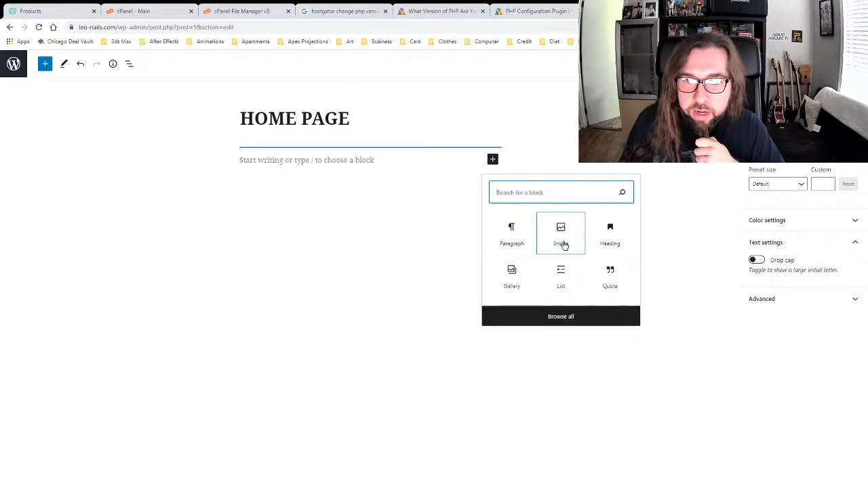
click(561, 319)
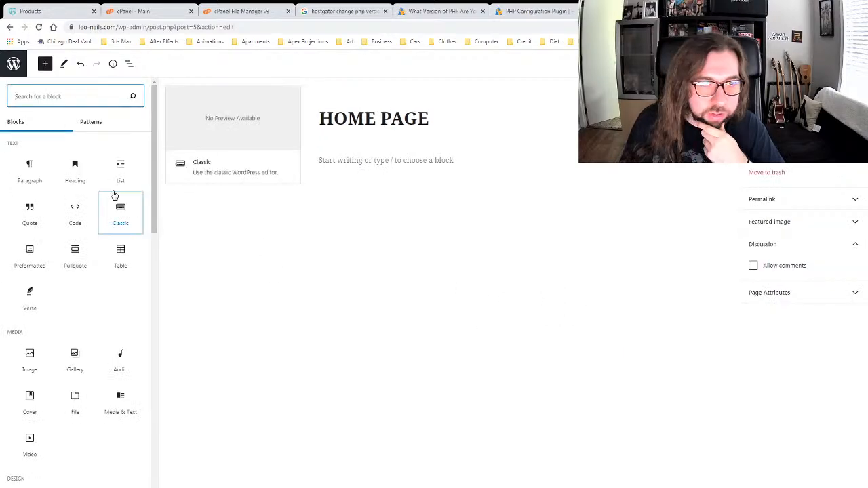
mouse_move(154, 158)
mouse_down()
mouse_move(151, 188)
mouse_move(150, 143)
mouse_up()
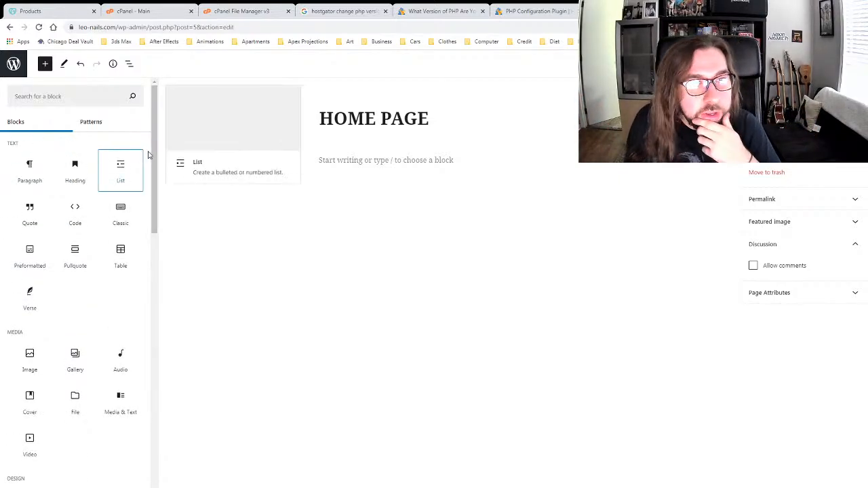
drag(155, 158, 155, 236)
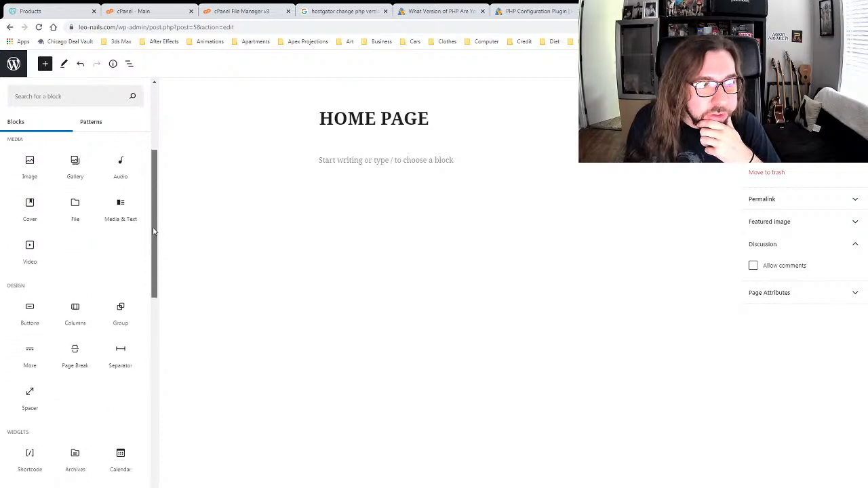
click(29, 166)
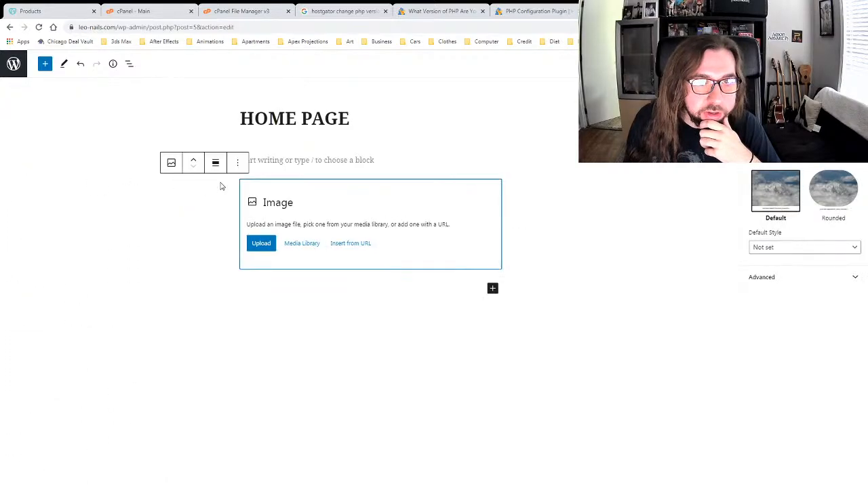
Step: Upload the How to Set Up a WordPress Site image and start a paragraph beneath it
click(266, 246)
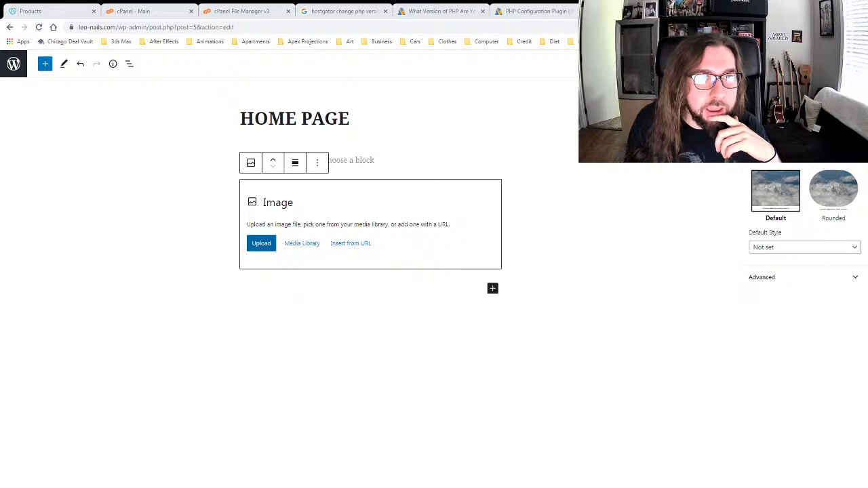
double_click(350, 260)
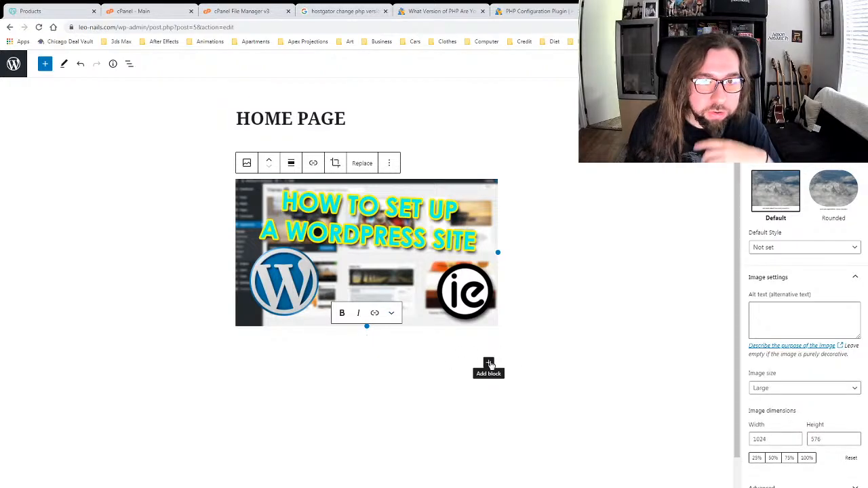
click(489, 364)
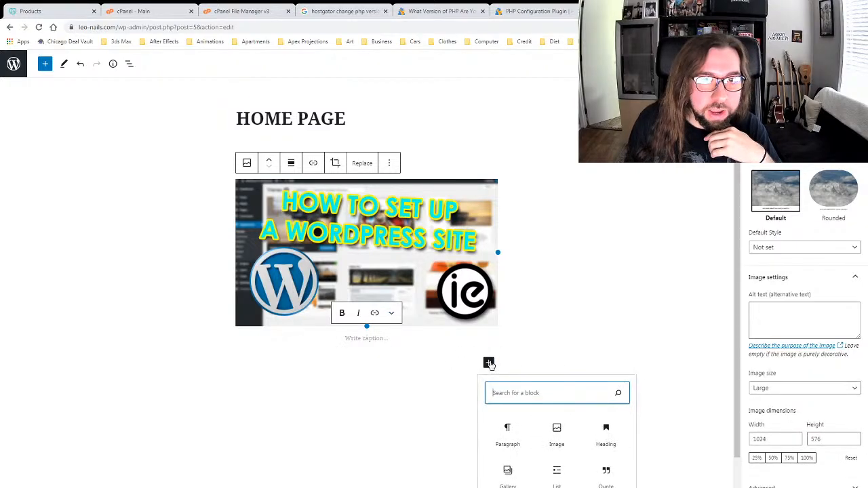
click(509, 437)
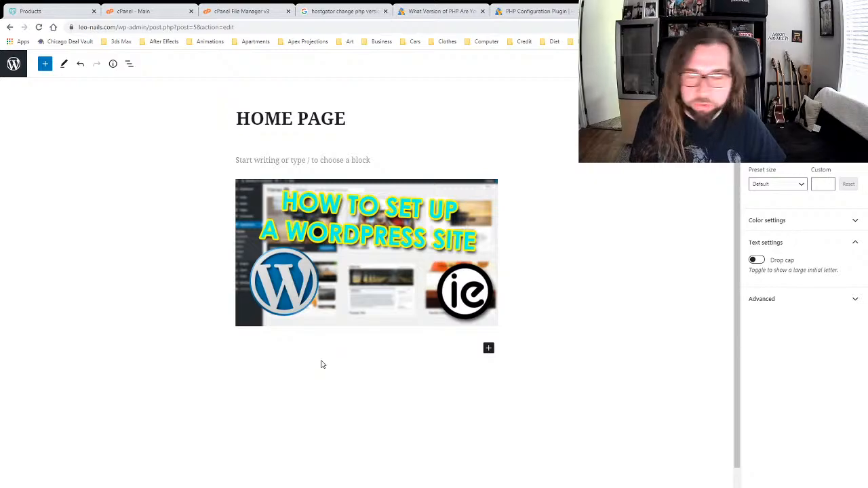
text(This is a new paragraph of text)
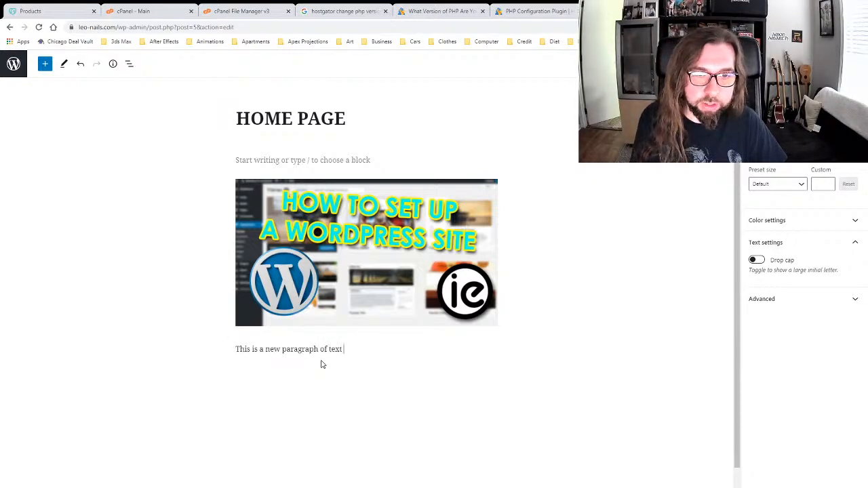
text( for this page. It's really fun a)
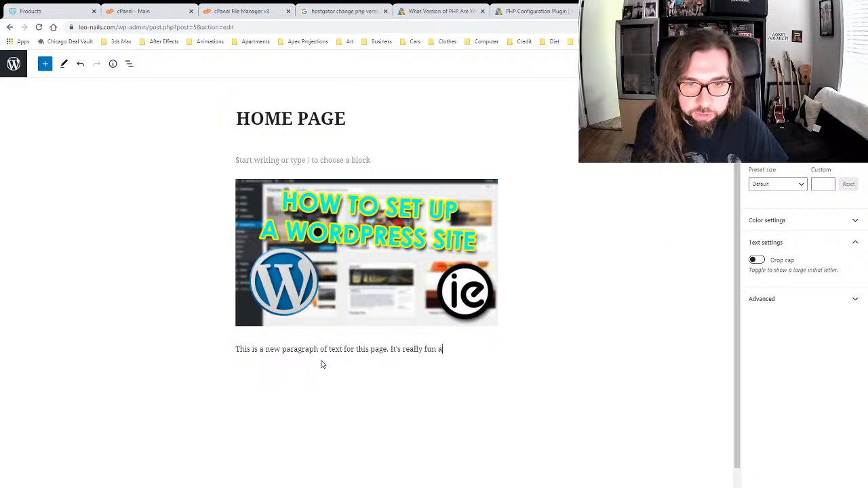
text( grae)
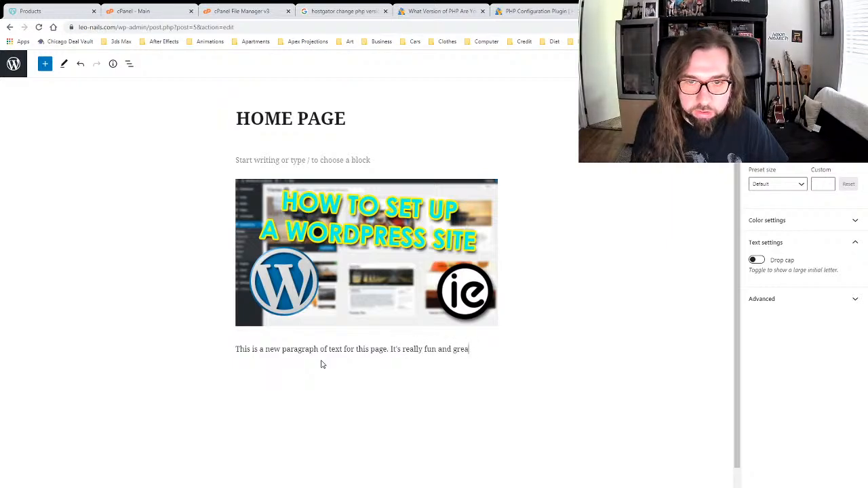
Step: Deselect the paragraph so the page settings show in the sidebar
click(597, 301)
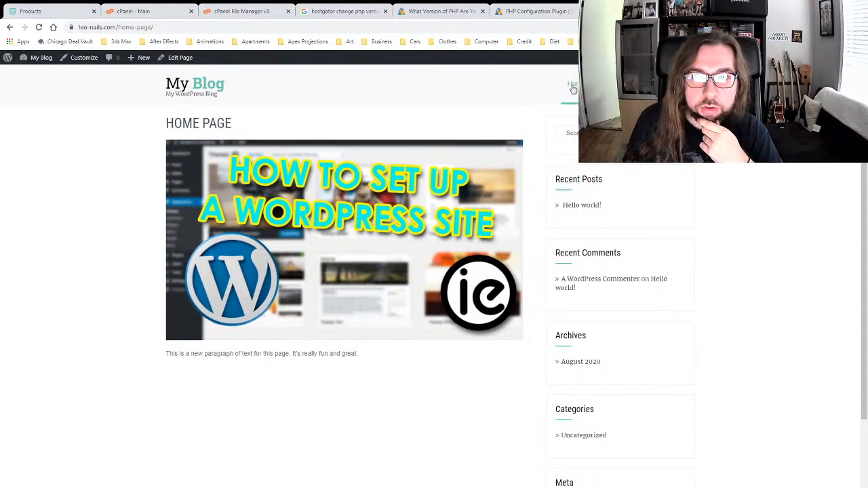
Step: In the Customizer, set the homepage to the static page HOME PAGE and publish
mouse_move(42, 61)
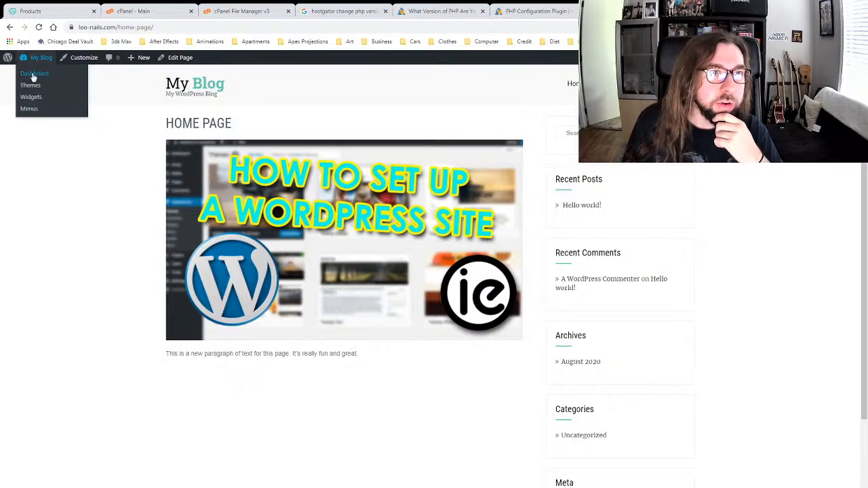
click(80, 58)
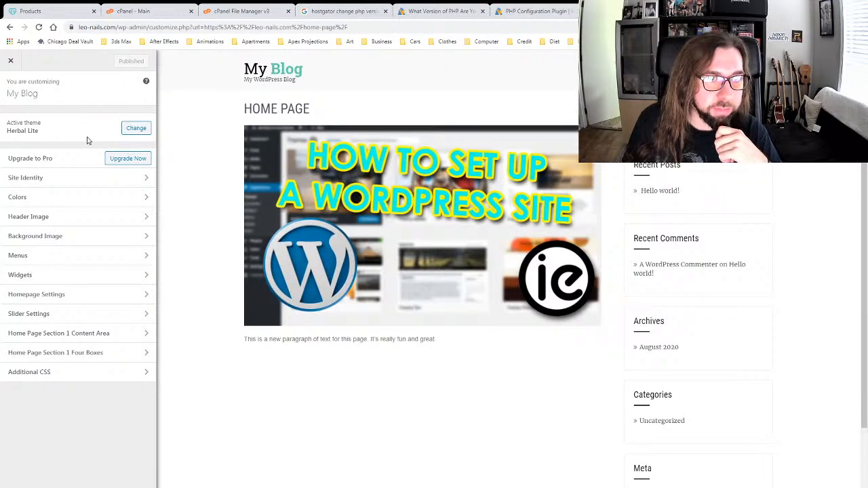
click(83, 296)
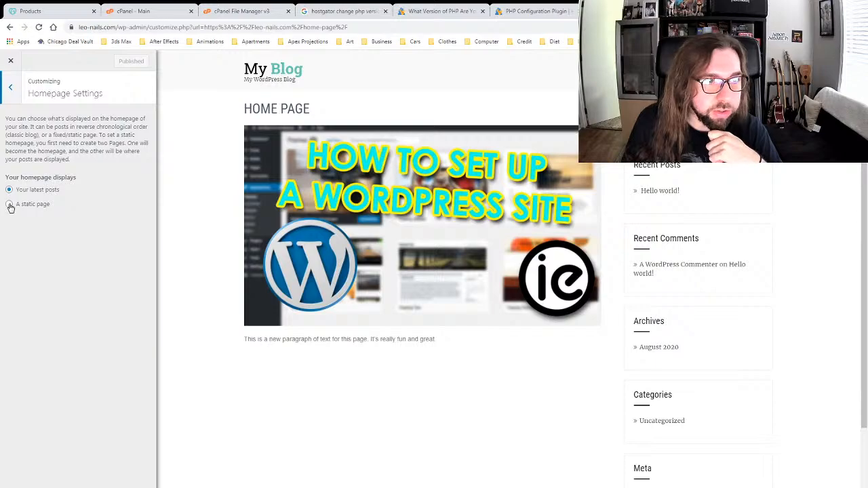
click(10, 205)
click(56, 240)
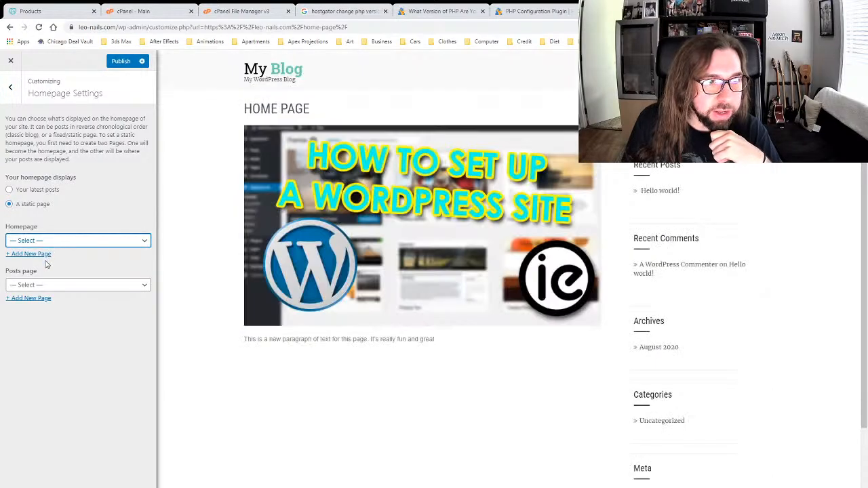
click(46, 265)
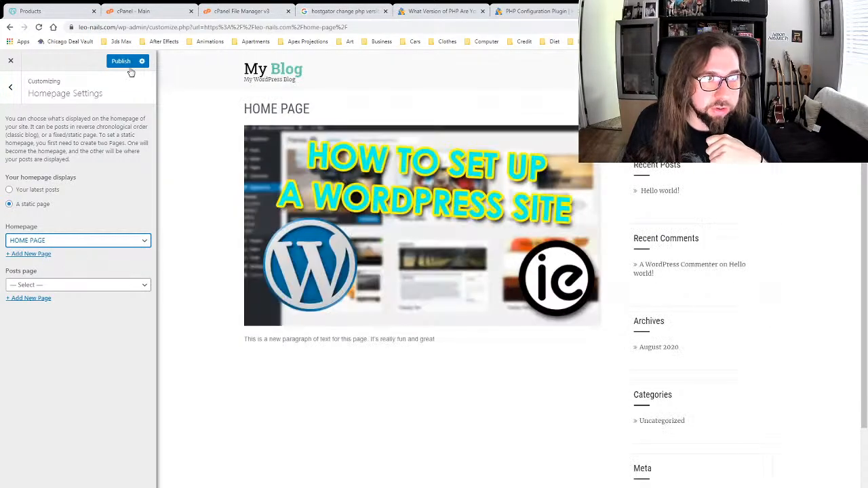
click(121, 61)
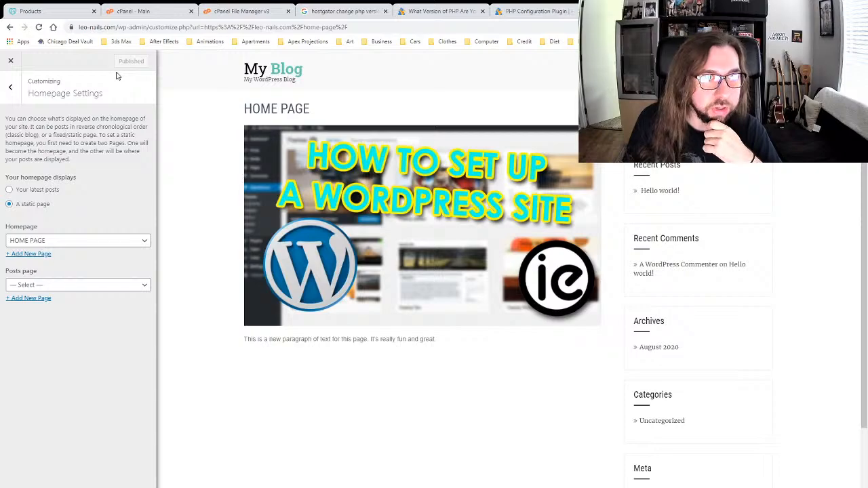
Step: Exit the Customizer and reload leo-nails.com to confirm it opens on HOME PAGE
click(10, 61)
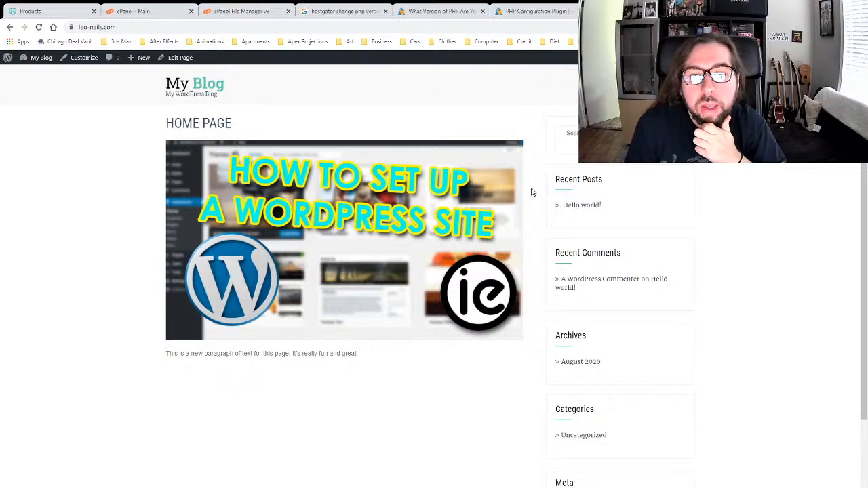
scroll(532, 192, down, 2)
scroll(533, 192, up, 2)
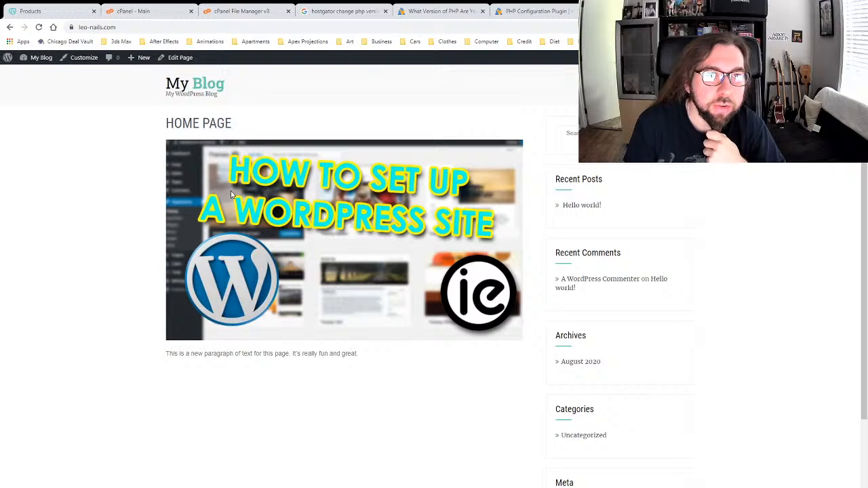
click(127, 28)
click(113, 190)
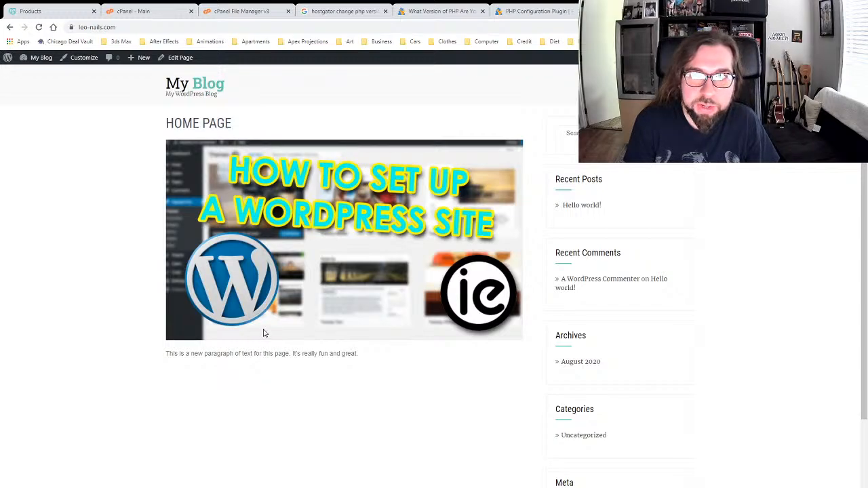
click(193, 86)
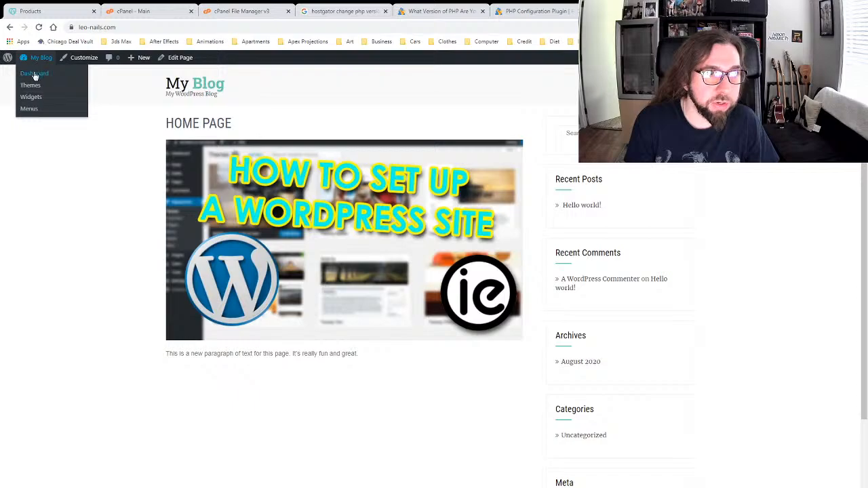
Step: From the Dashboard, go to All Pages and edit HOME PAGE
click(35, 74)
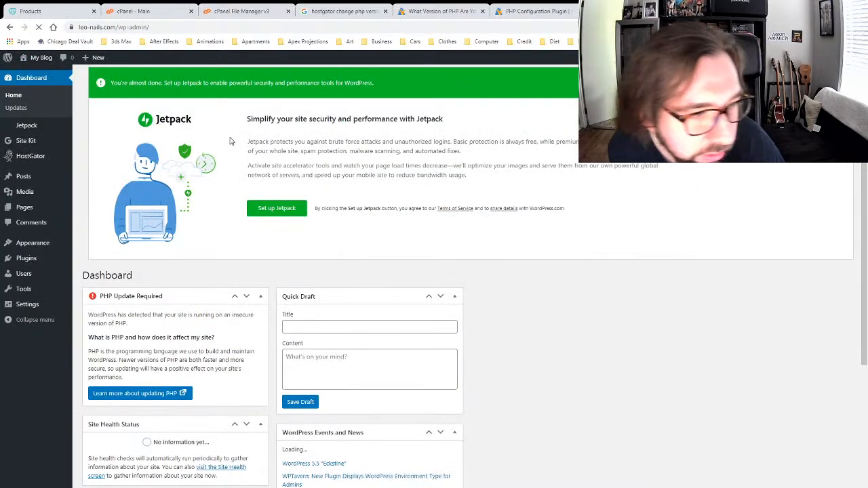
mouse_move(33, 209)
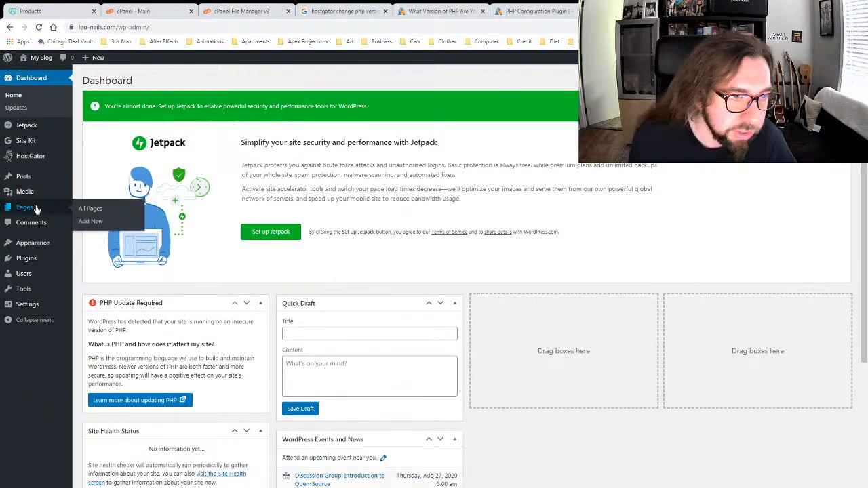
click(90, 209)
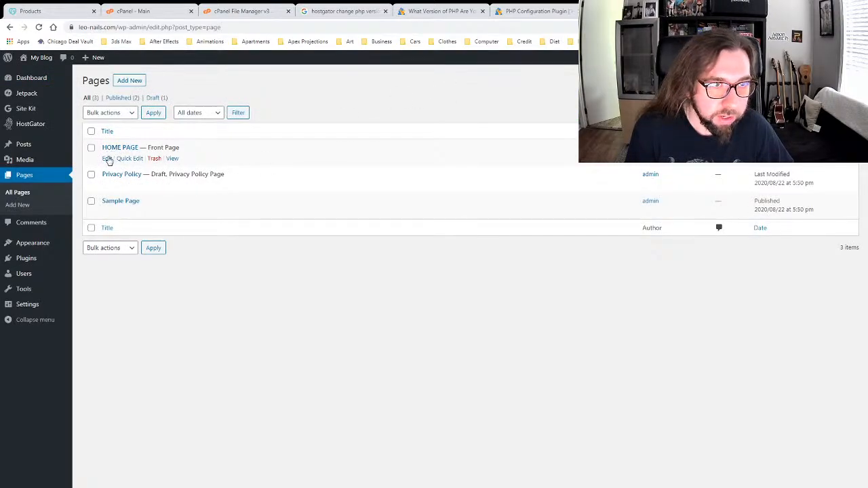
click(107, 159)
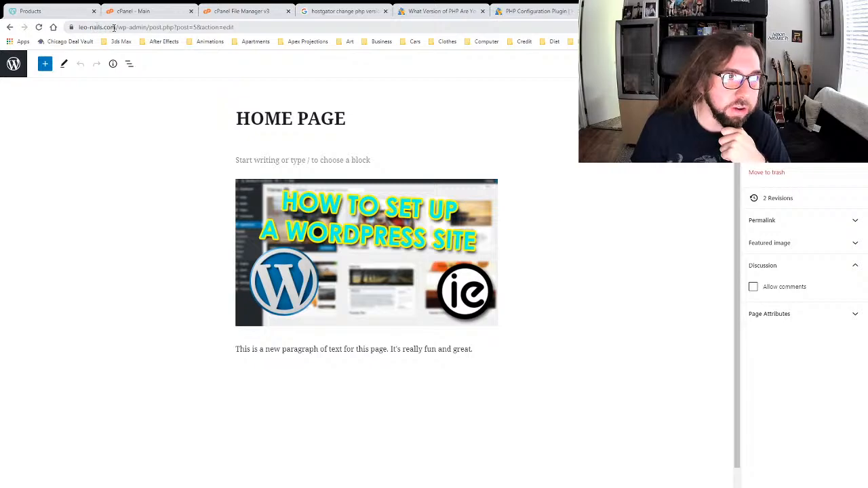
Step: Exit the HOME PAGE editor and scroll through the Installed Plugins list
click(15, 63)
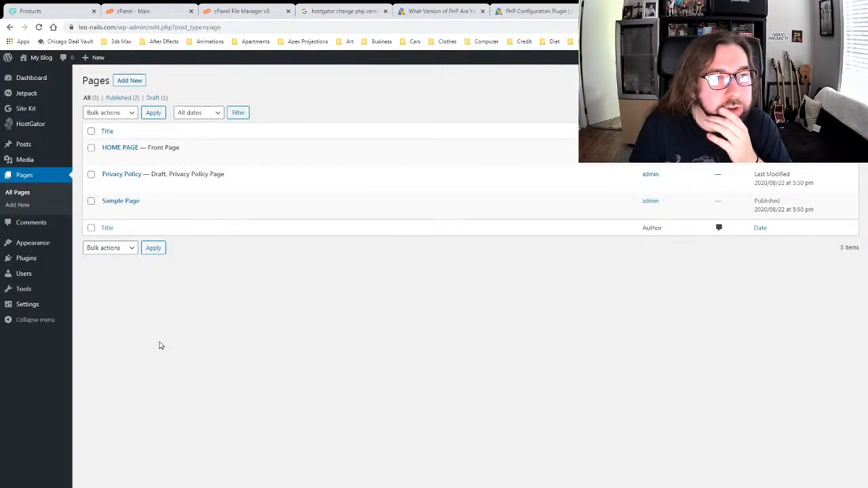
mouse_move(7, 257)
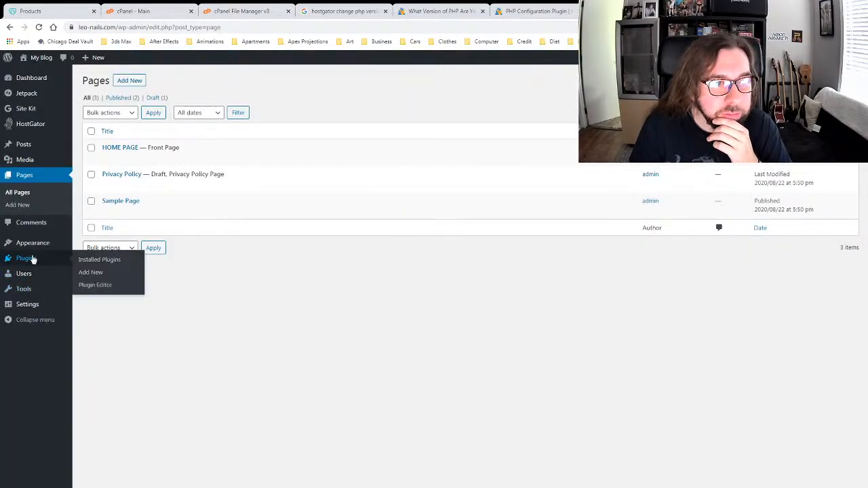
click(94, 263)
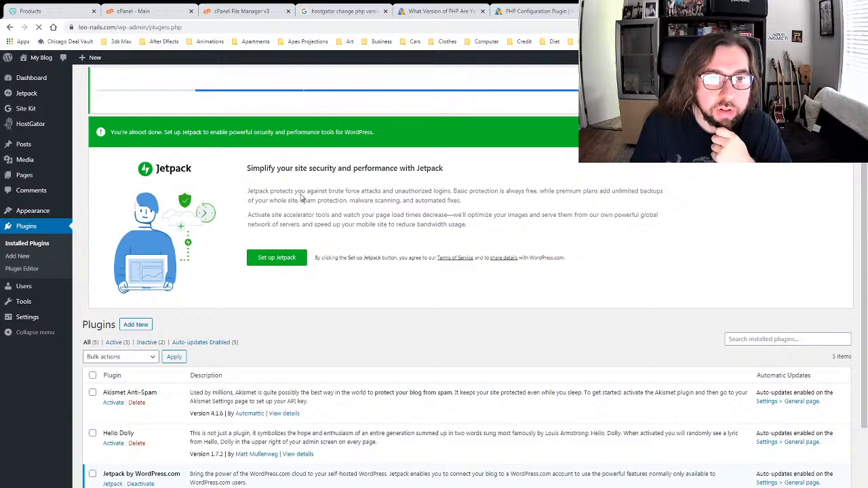
scroll(302, 201, down, 2)
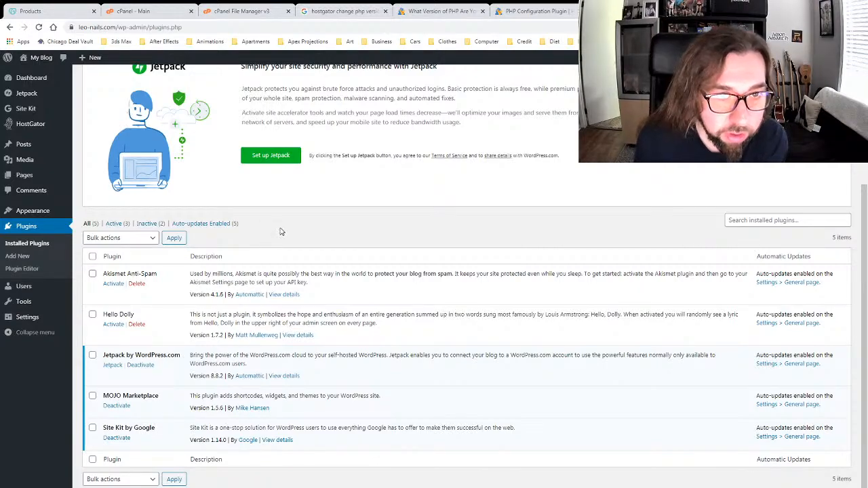
scroll(281, 231, up, 2)
scroll(281, 230, up, 1)
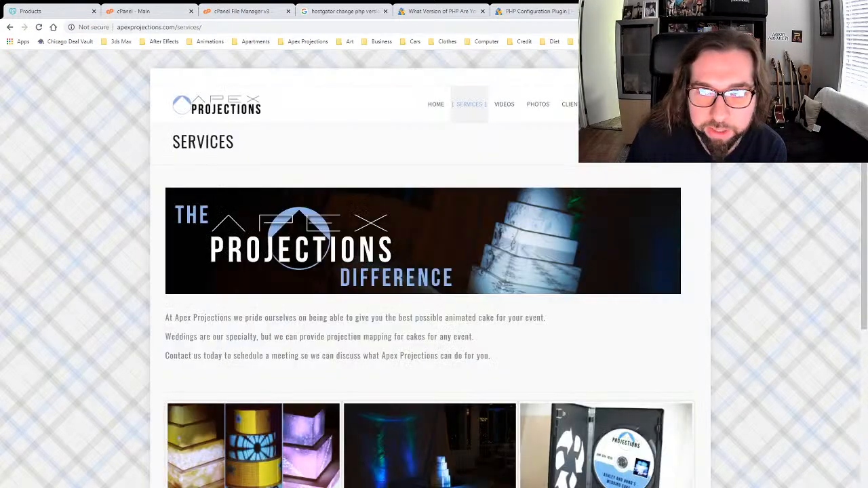
Step: Browse the Apex Projections home and Services pages, then load leo-nails.com in a new tab
click(438, 108)
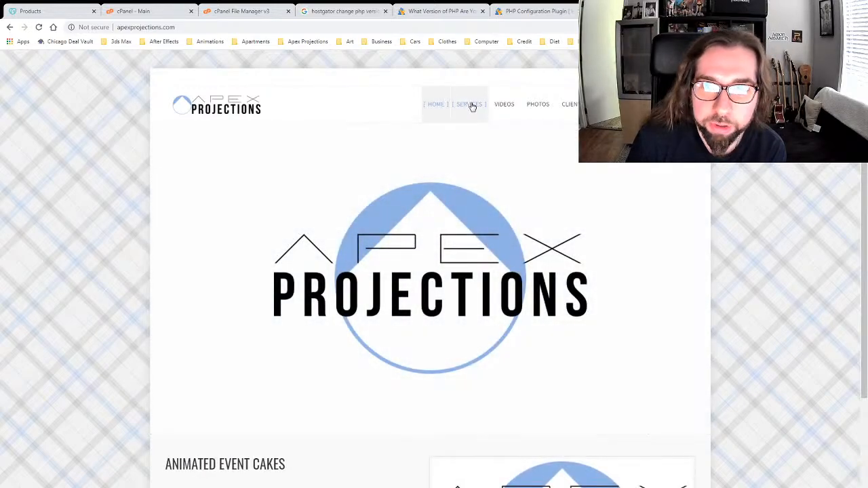
click(470, 107)
key(ctrl+t)
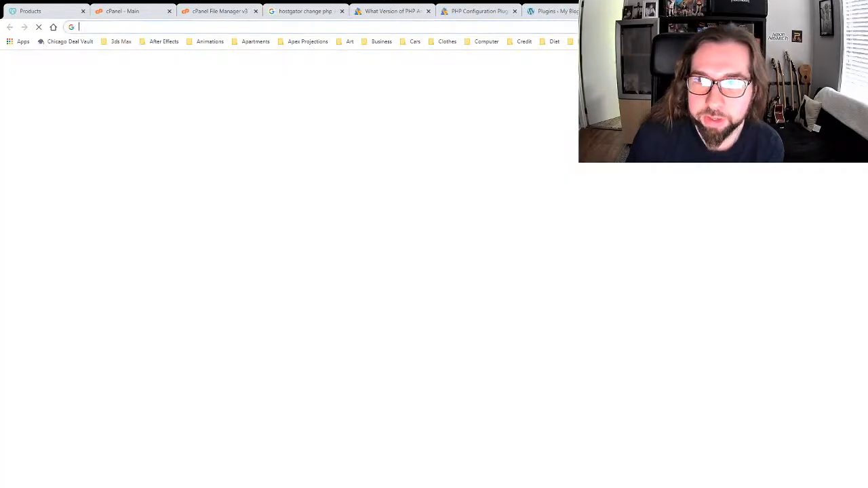
click(341, 26)
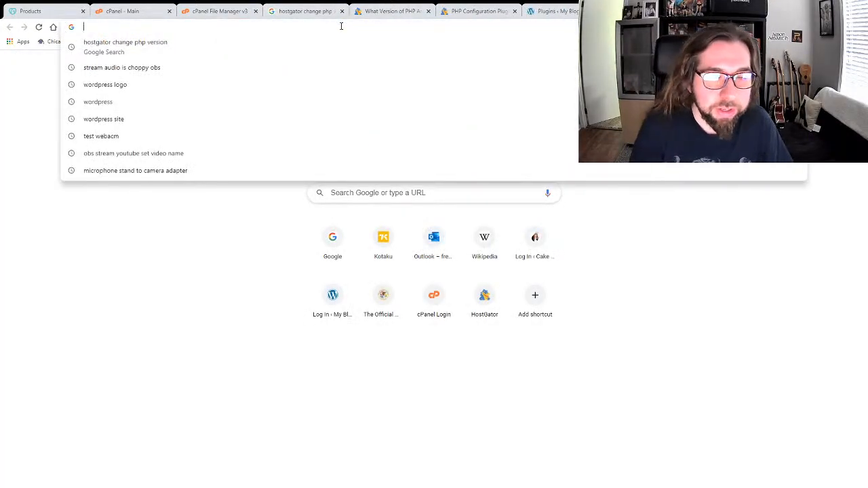
text(leo-nails.com)
key(Return)
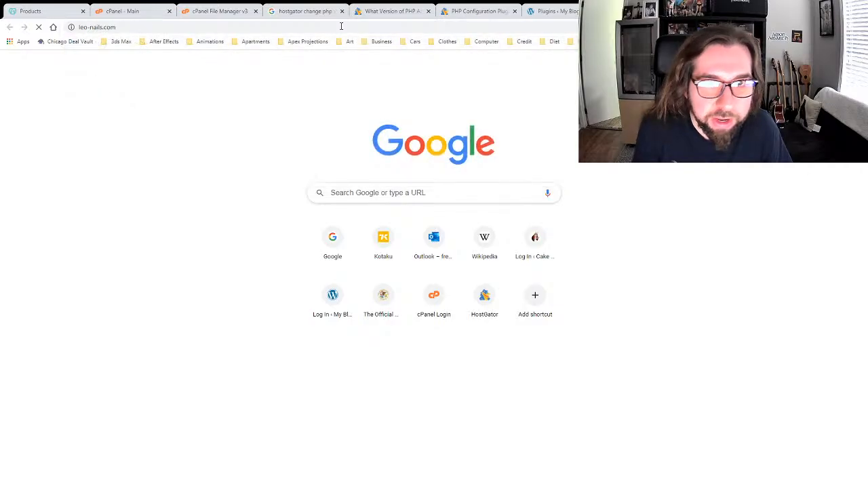
Step: Switch back to the Apex Projections tab and look over its home page
click(650, 10)
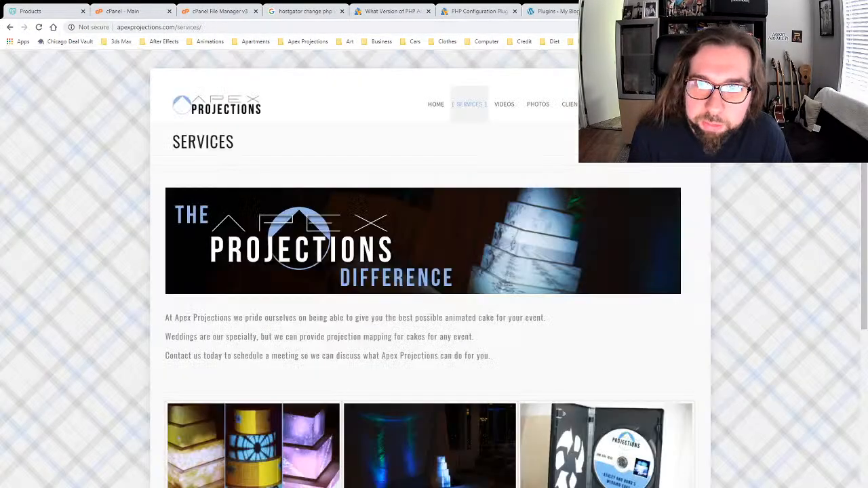
click(429, 113)
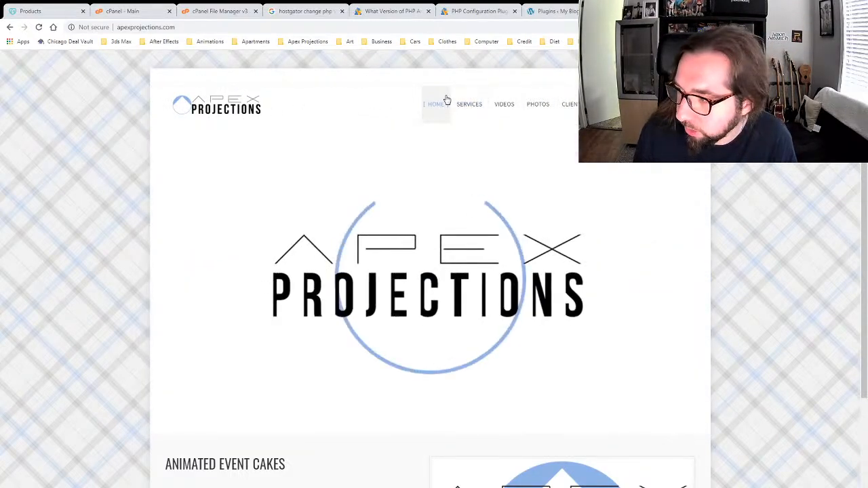
scroll(243, 427, down, 3)
scroll(243, 427, up, 2)
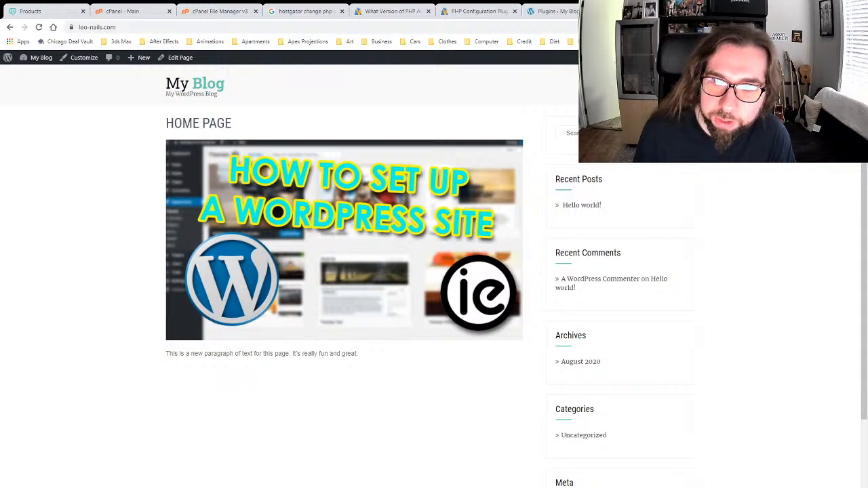
Step: Scroll the leo-nails.com home page to review its content and sidebar
scroll(351, 331, down, 2)
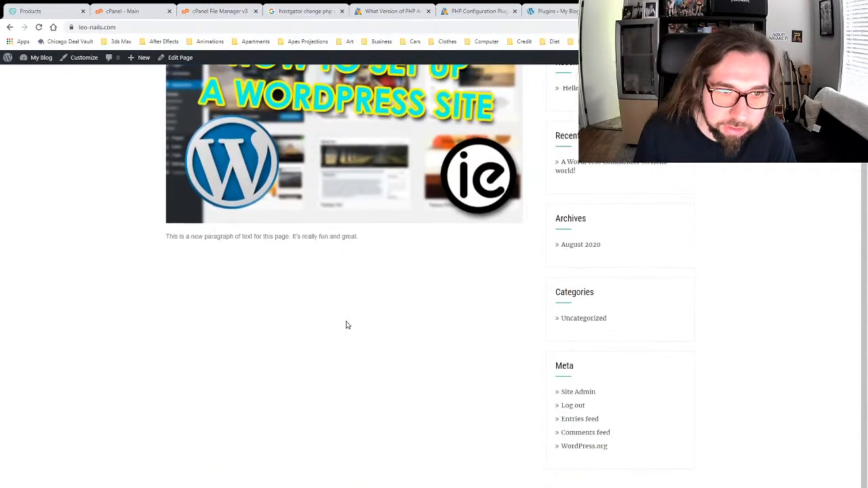
scroll(345, 325, up, 2)
scroll(345, 326, down, 2)
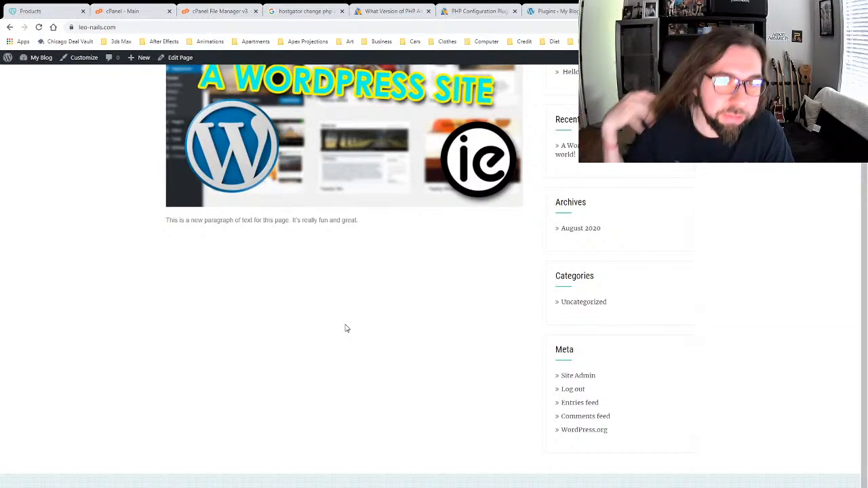
Step: Return to the WordPress plugins admin and open the Add New plugins page
click(549, 12)
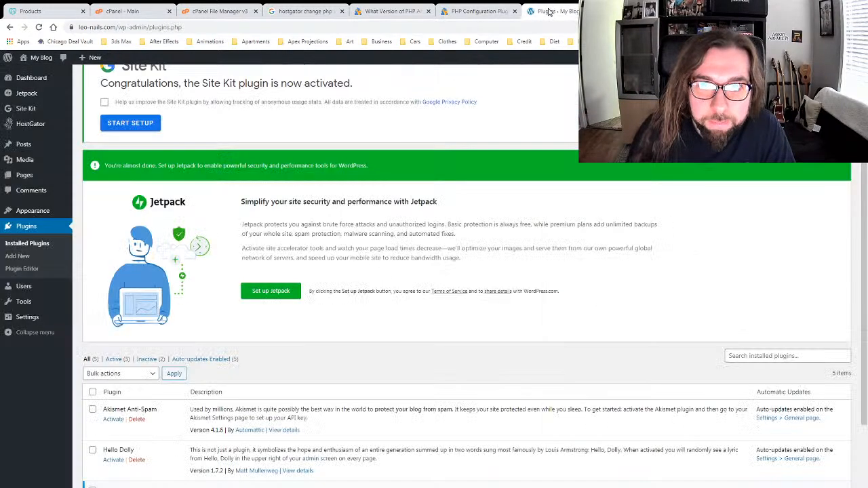
scroll(353, 292, down, 2)
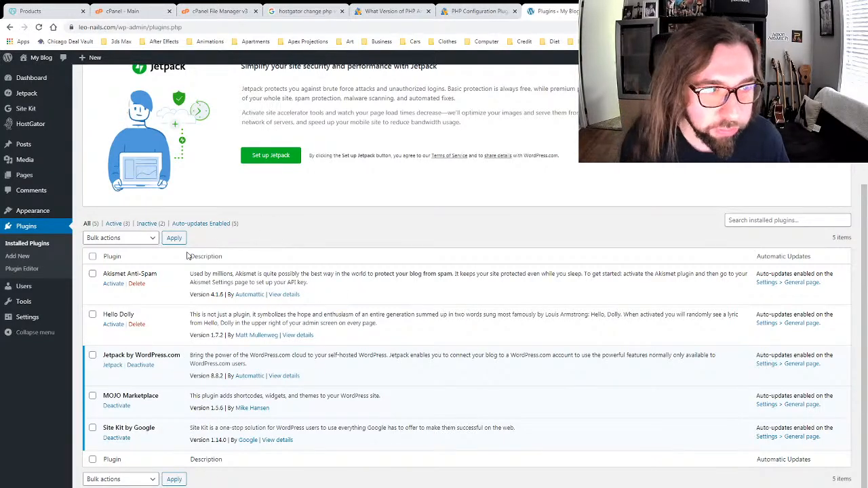
click(18, 257)
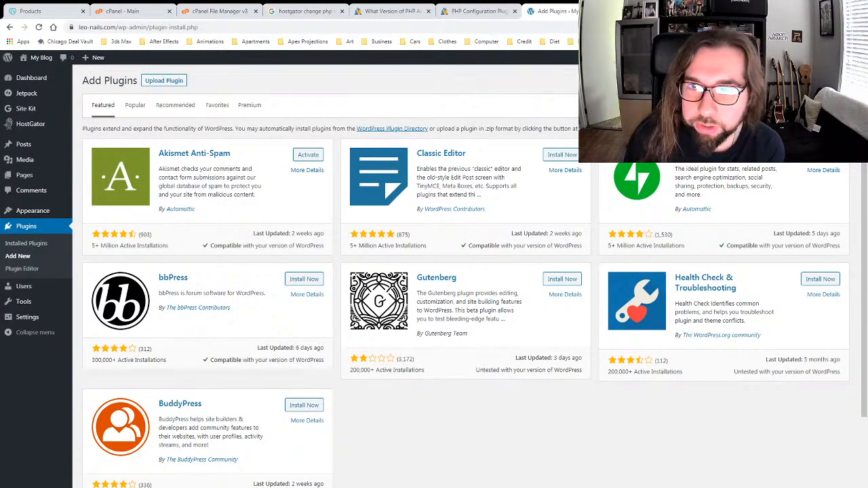
scroll(488, 392, down, 2)
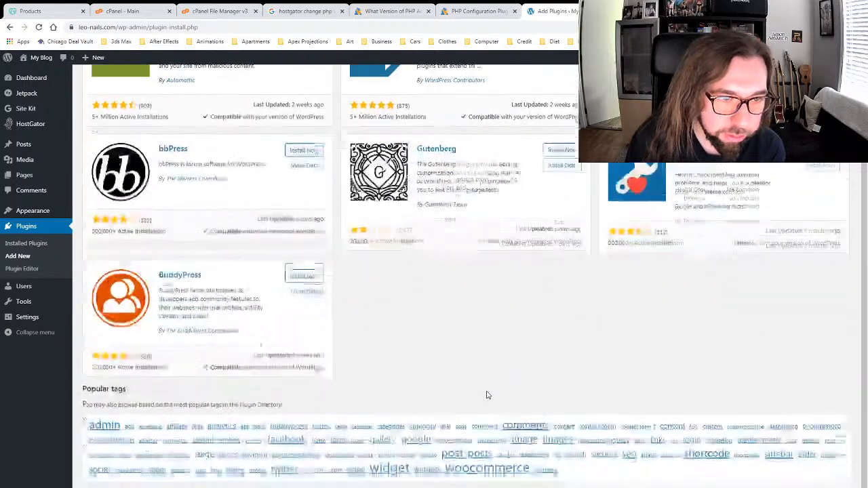
scroll(489, 391, up, 2)
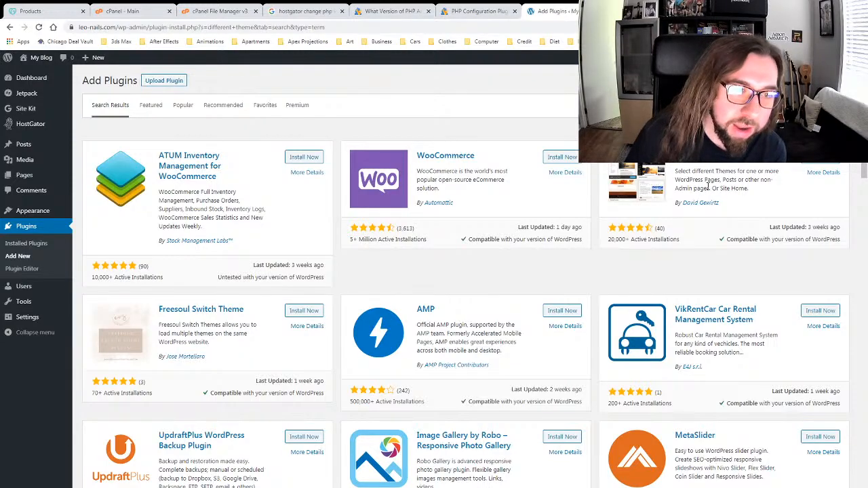
click(707, 156)
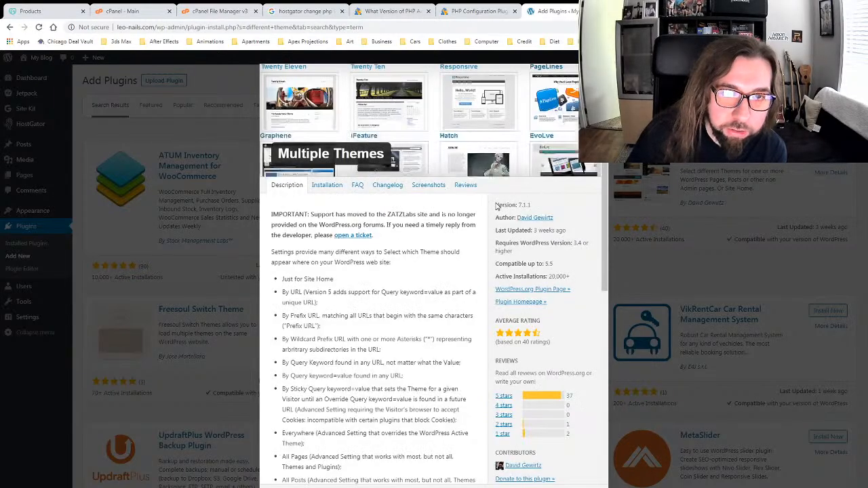
scroll(383, 238, down, 1)
scroll(383, 237, down, 4)
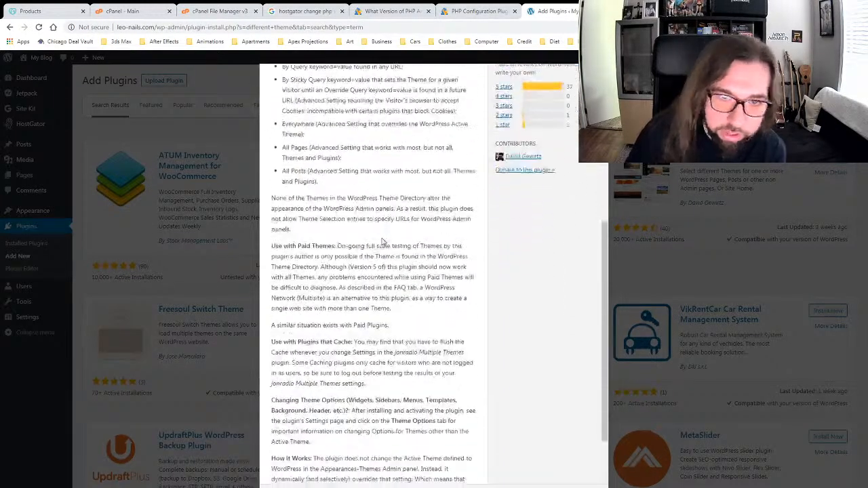
scroll(383, 237, up, 5)
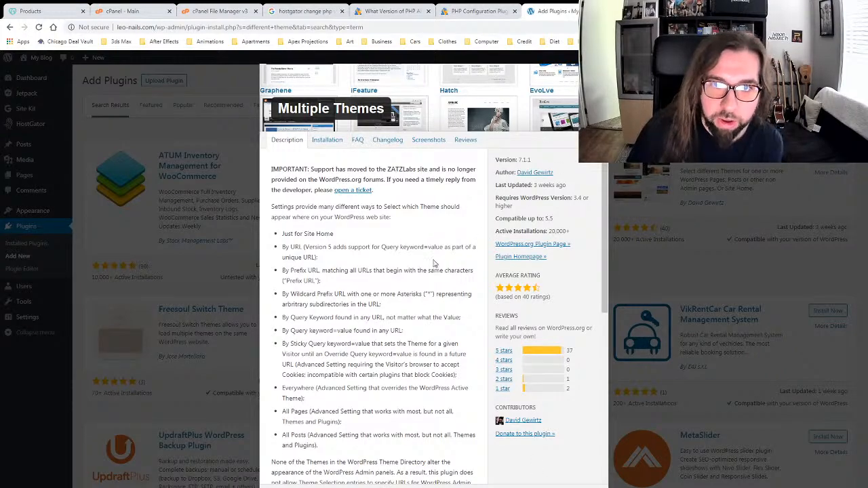
scroll(436, 264, up, 1)
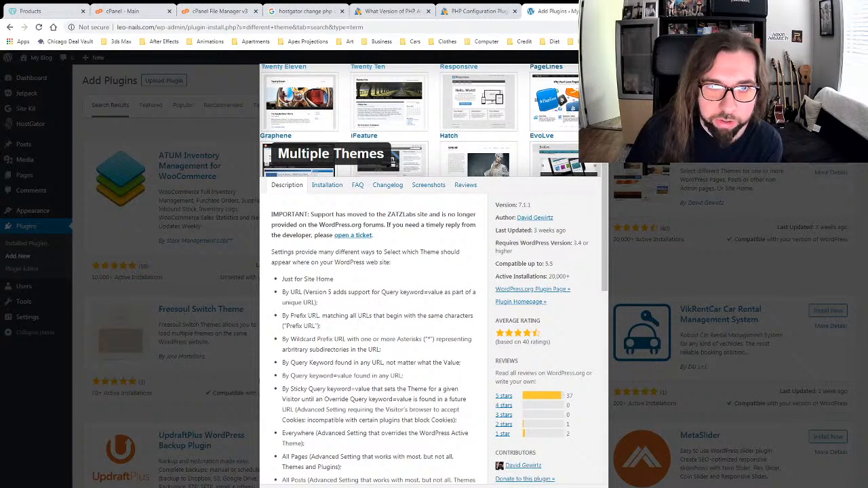
key(Escape)
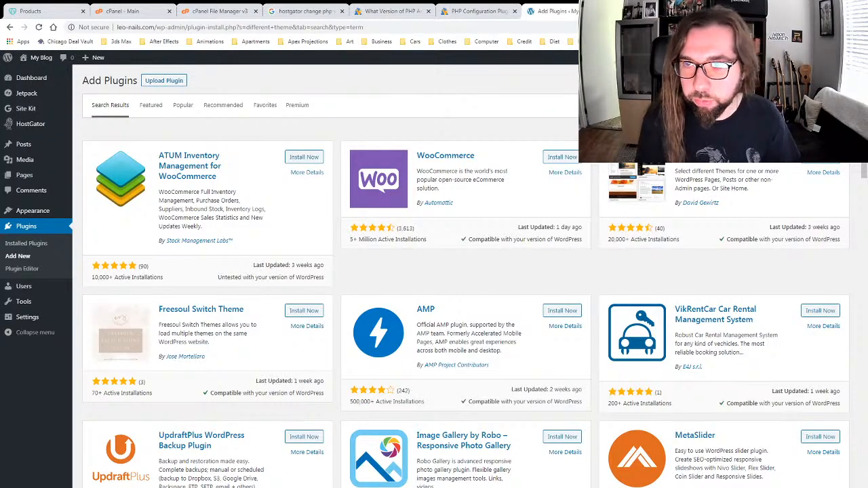
Step: Search 'contact form' and review Contact Form 7's description, installation and FAQ tabs
text(contact form)
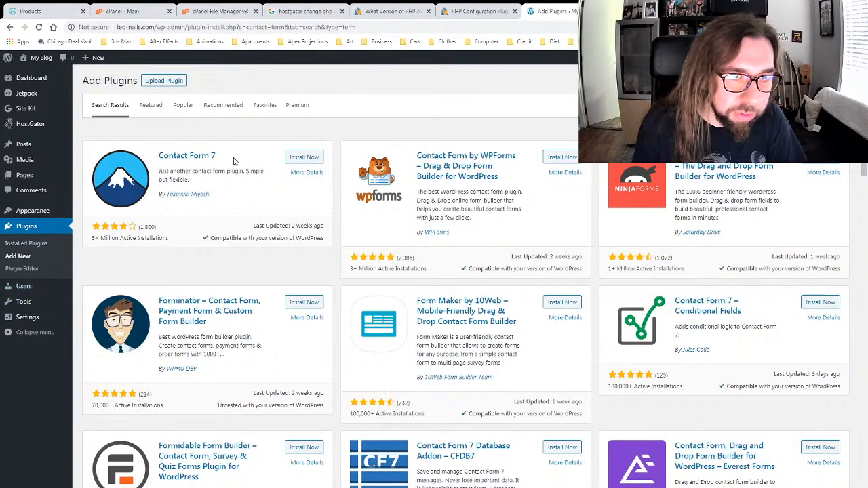
click(192, 155)
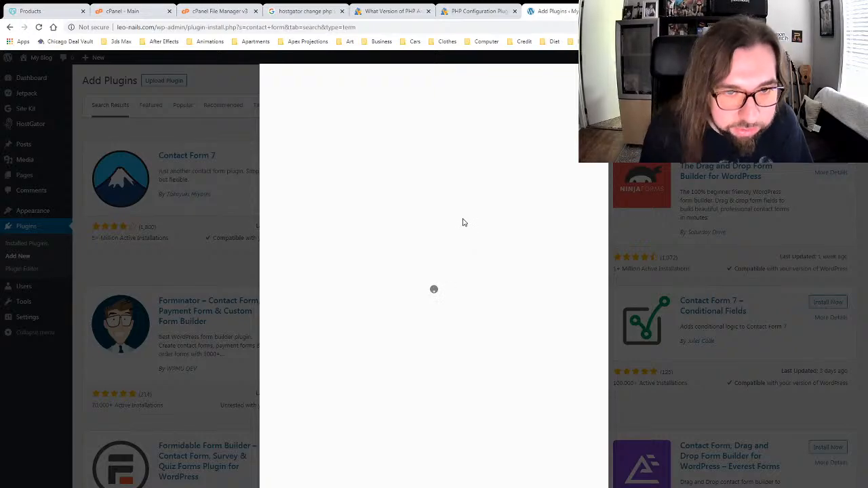
scroll(386, 278, down, 1)
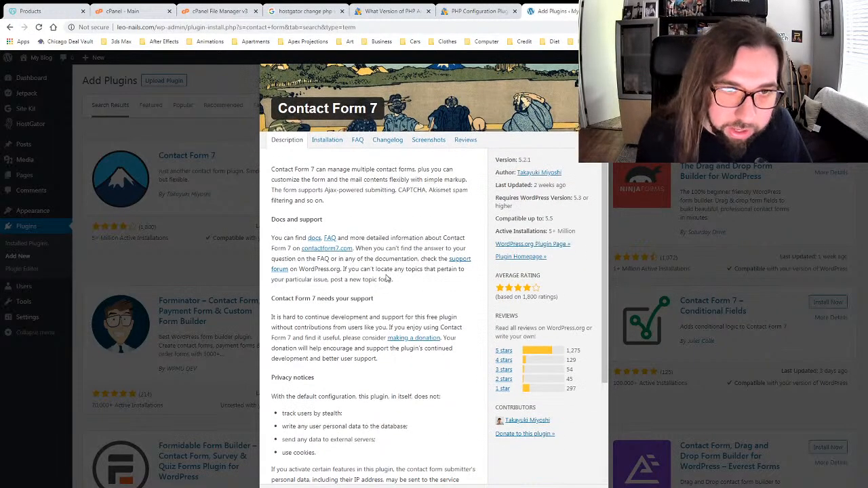
scroll(388, 277, up, 1)
click(324, 190)
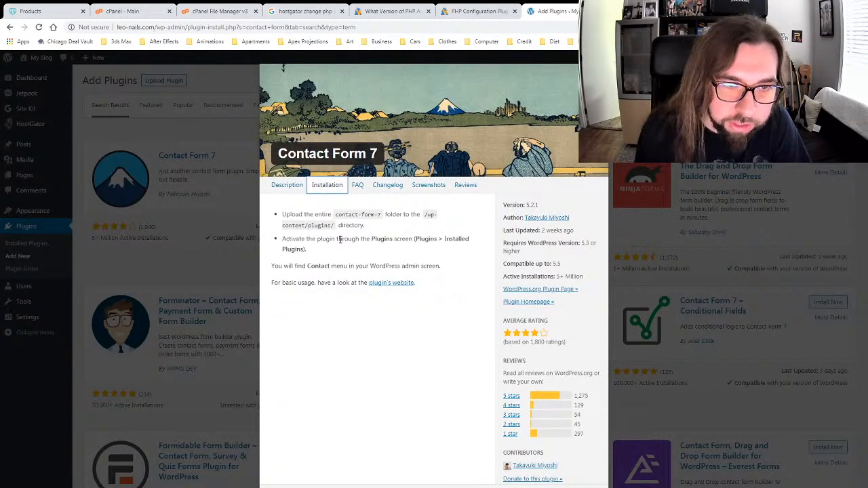
click(356, 187)
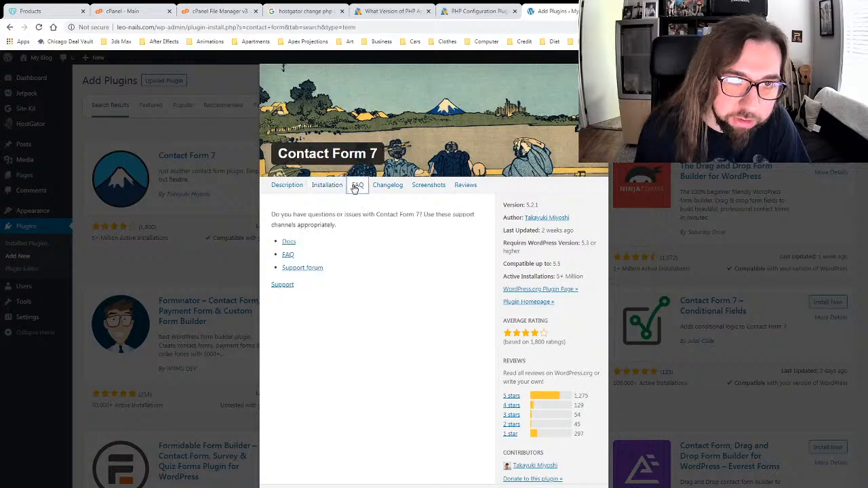
click(289, 187)
scroll(416, 357, down, 3)
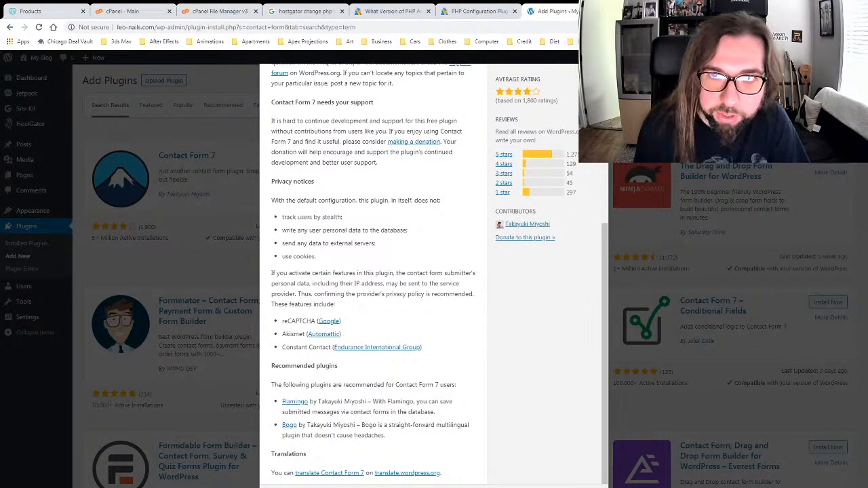
Step: Close the details popup, install Contact Form 7, and go to Installed Plugins
key(Escape)
click(300, 159)
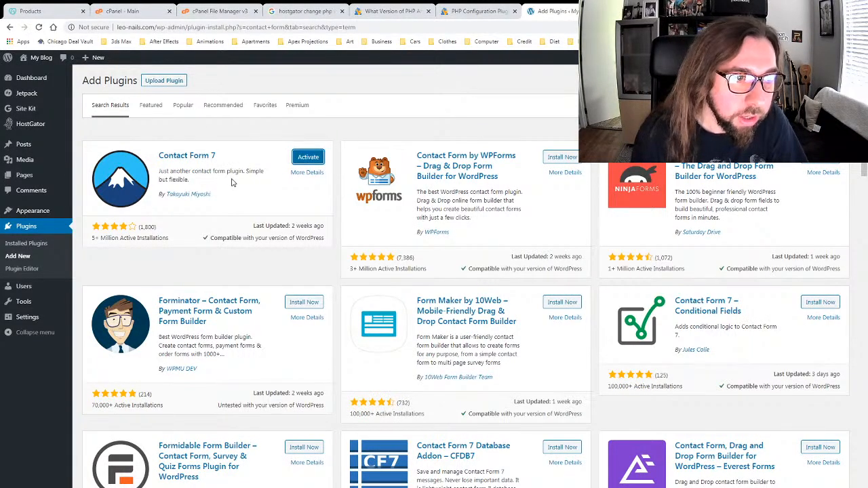
click(26, 243)
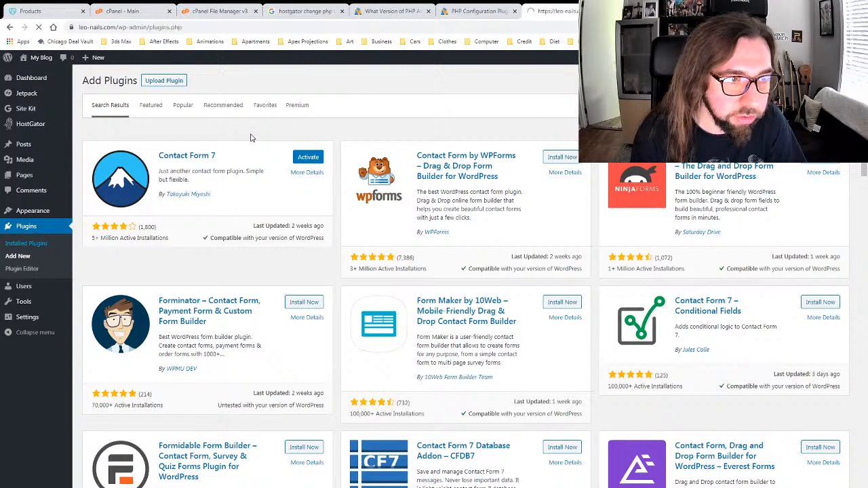
Step: Scroll the Installed Plugins list, then open All Pages from the Pages menu
scroll(295, 300, down, 2)
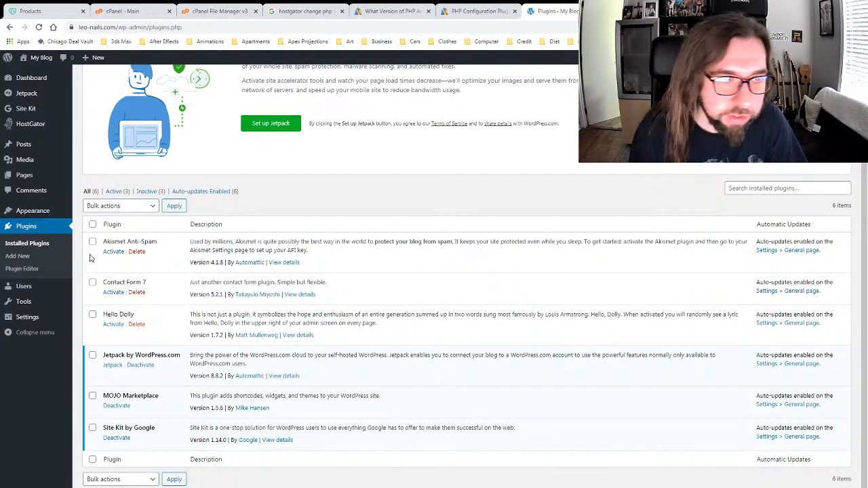
mouse_move(31, 179)
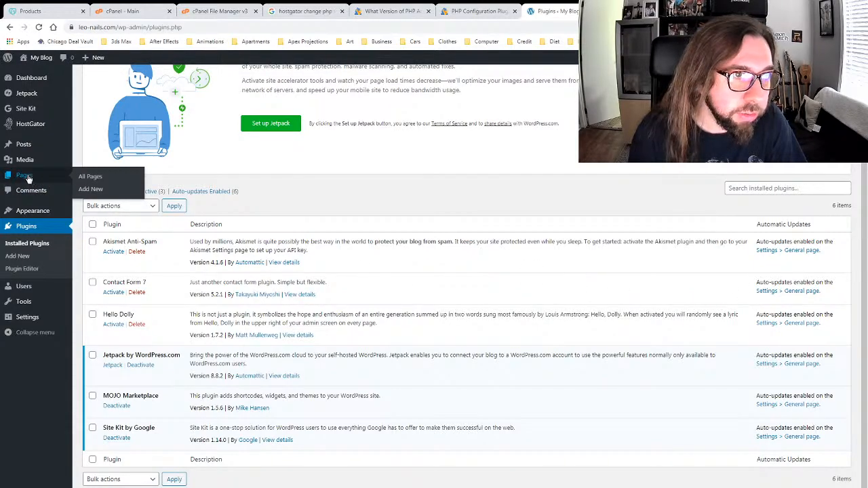
click(90, 177)
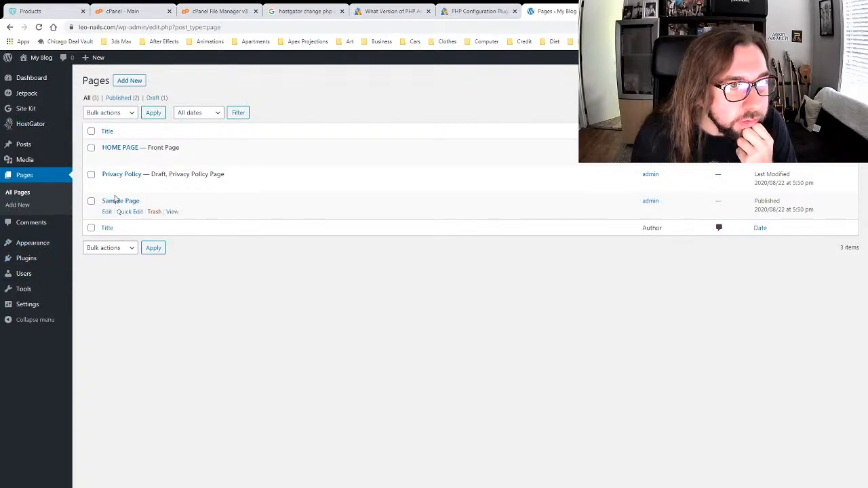
Step: In Appearance > Menus, add a google.com custom link labelled ART GALLERY
mouse_move(32, 243)
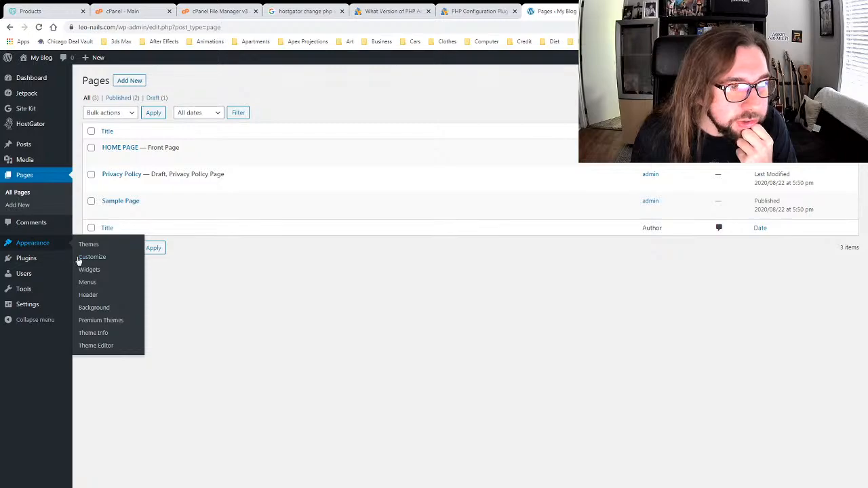
click(86, 283)
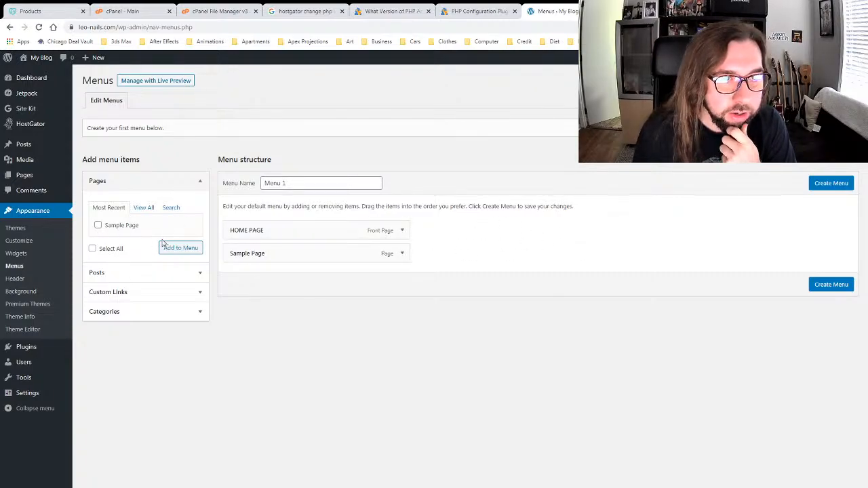
click(149, 293)
click(168, 289)
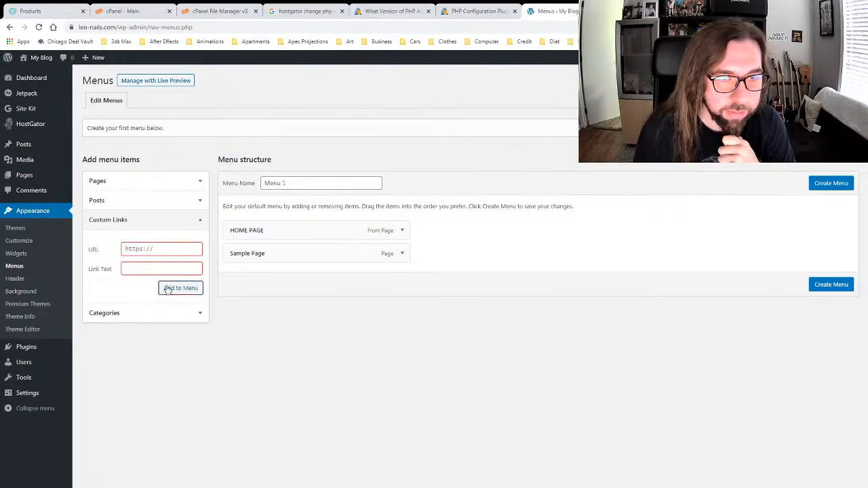
text(google.com)
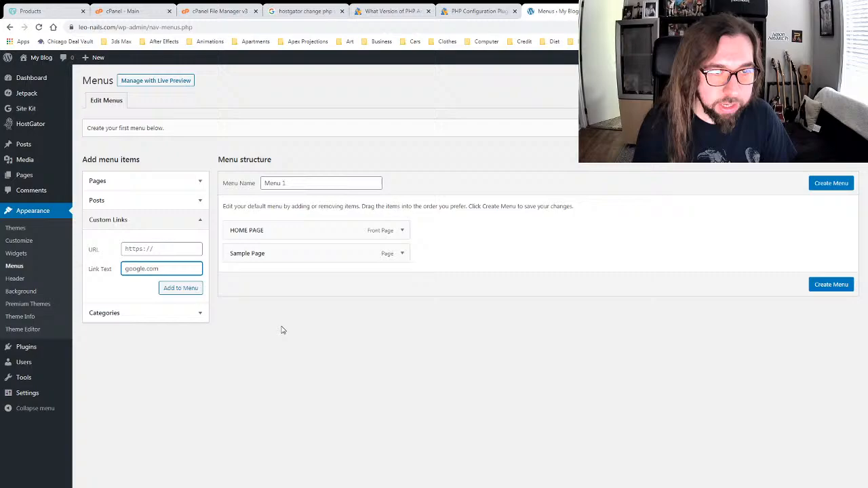
click(170, 288)
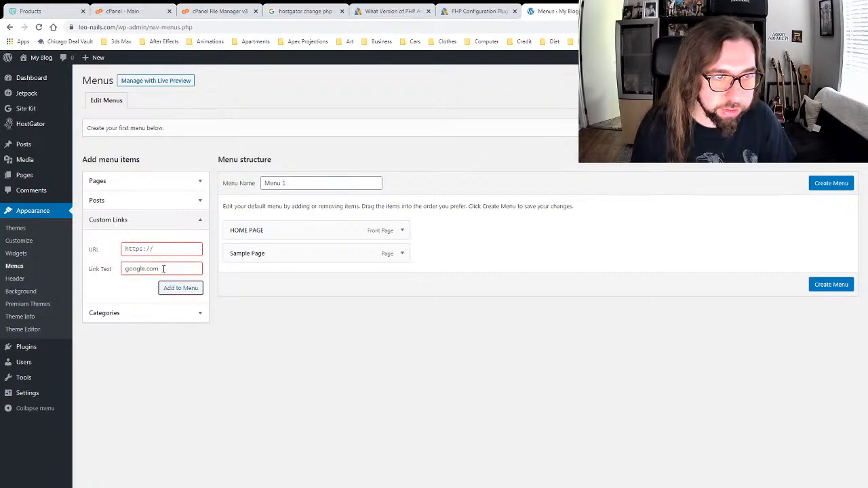
drag(163, 268, 90, 276)
key(ctrl+c)
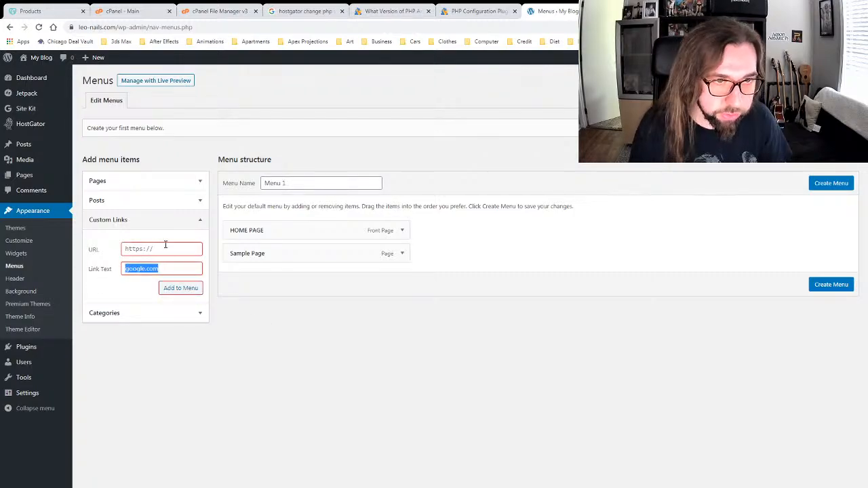
click(165, 248)
key(ctrl+v)
drag(168, 264, 84, 280)
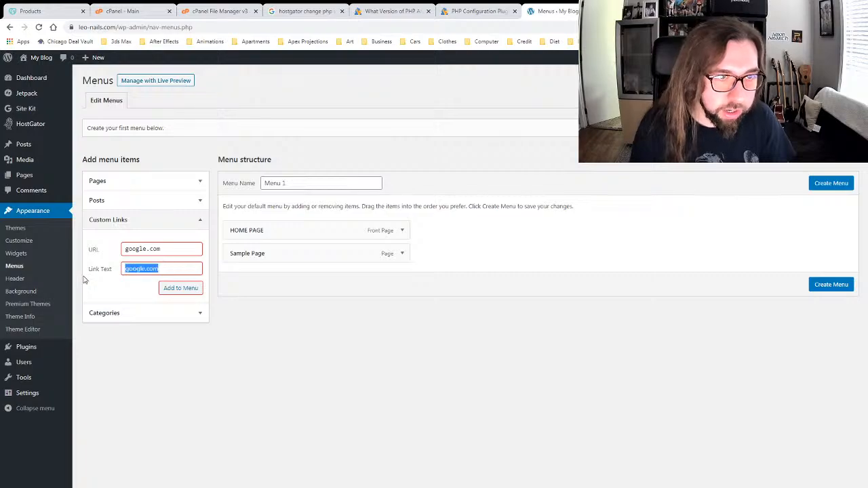
key(BackSpace)
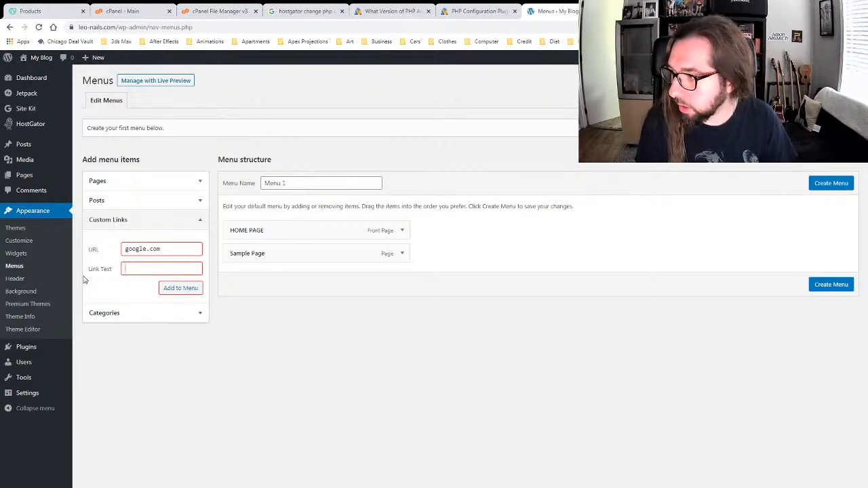
text(ART)
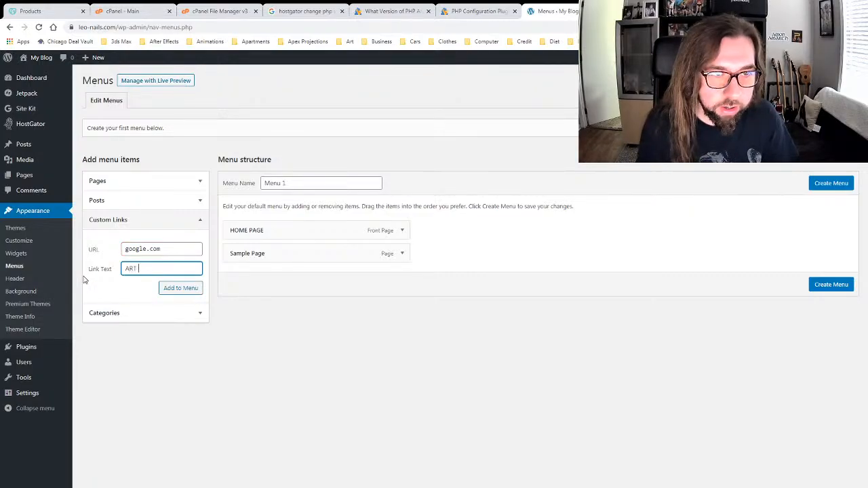
text( GALLERY)
click(173, 289)
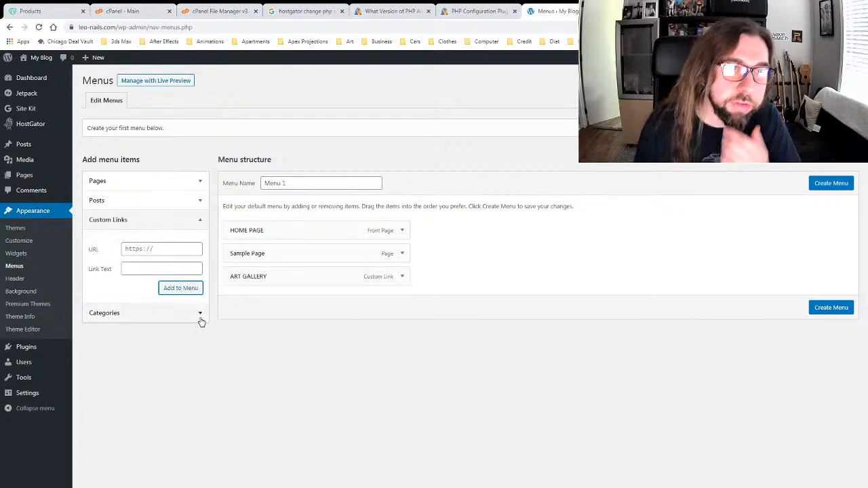
Step: Add a second google.com custom link labelled BLOG to the menu
click(163, 249)
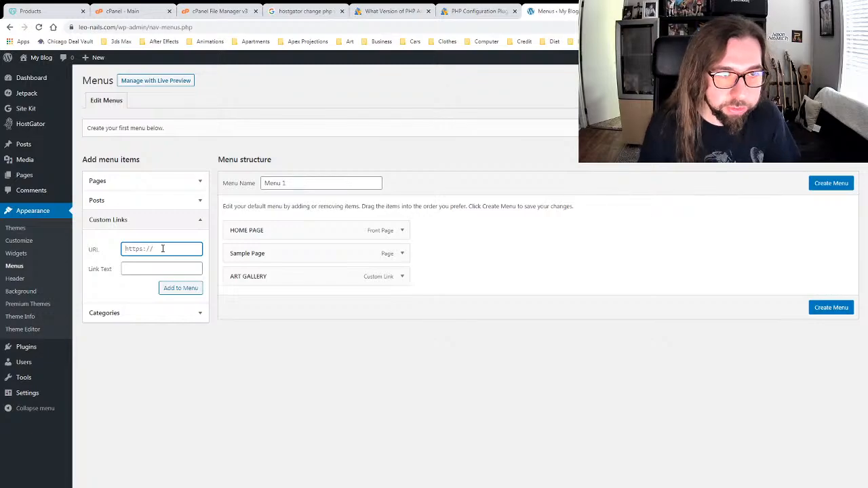
text(oogle.)
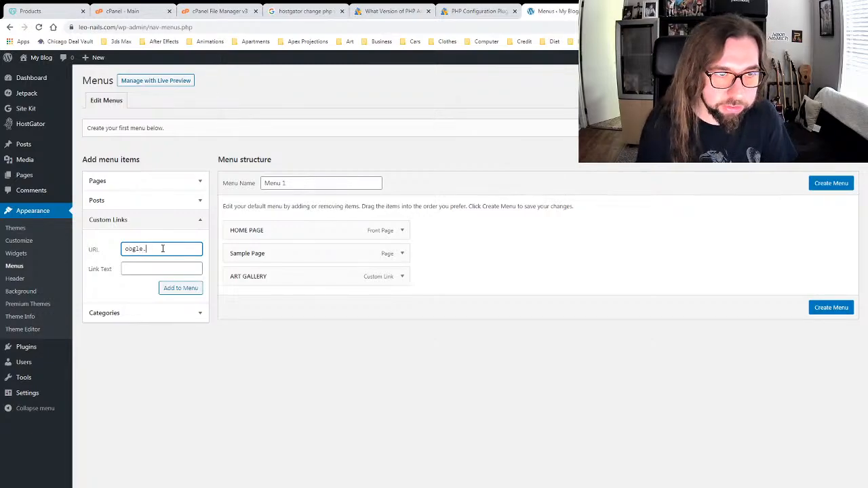
text(com)
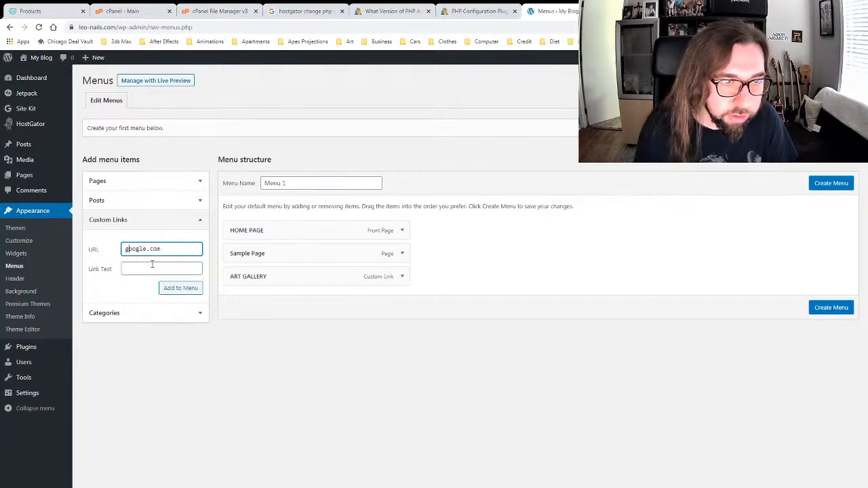
click(151, 267)
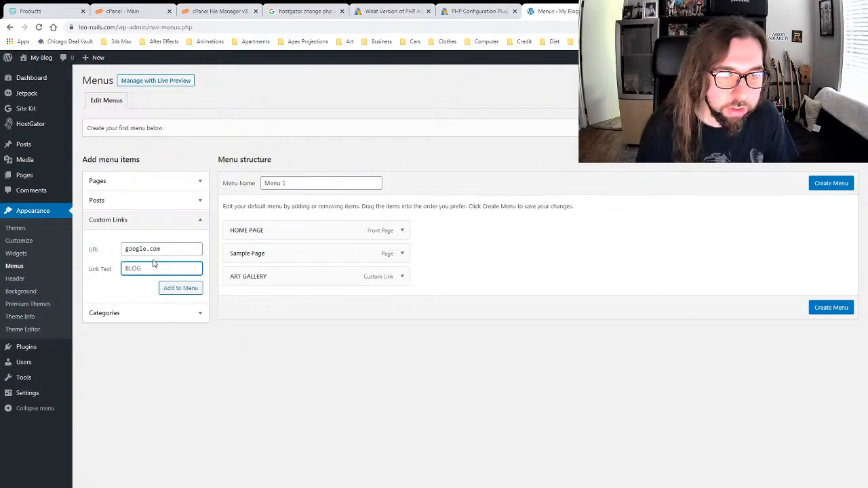
click(170, 292)
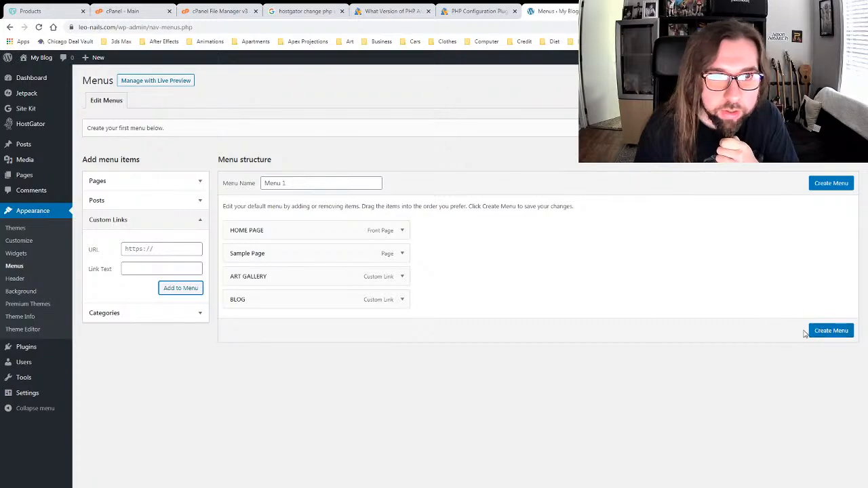
Step: Name the menu 'Main Menu', create it, tick Primary Menu, and save
drag(290, 187, 204, 180)
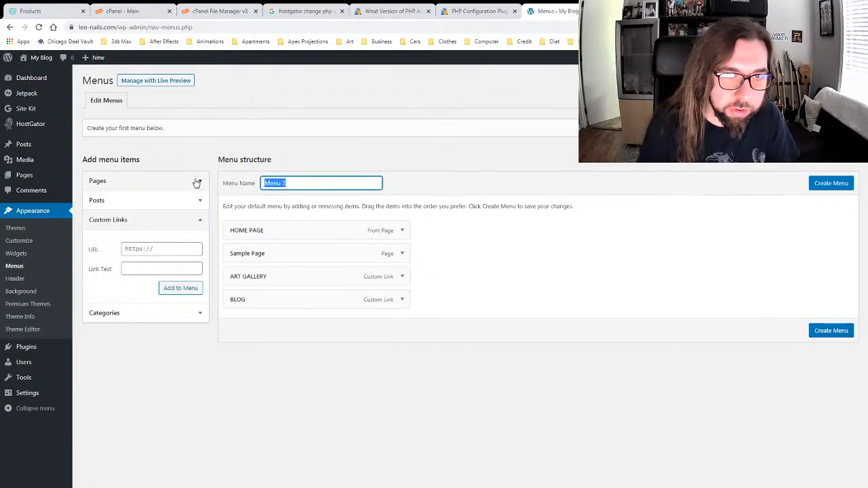
text(Main Menu)
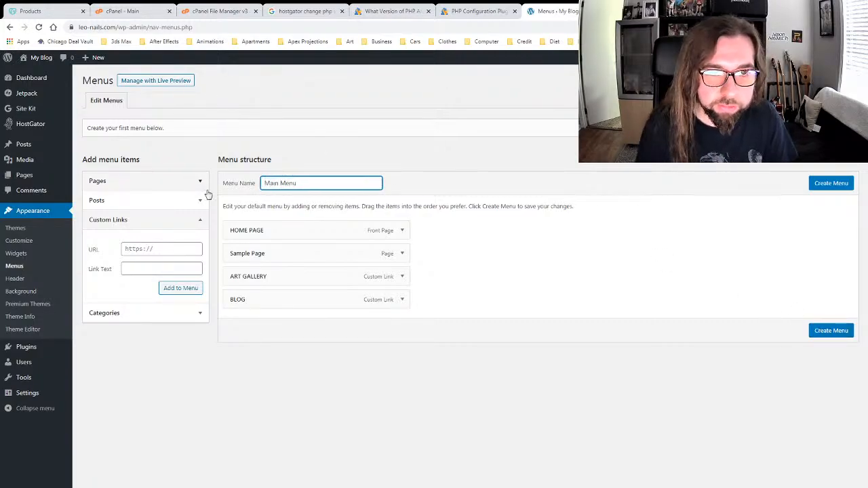
click(835, 184)
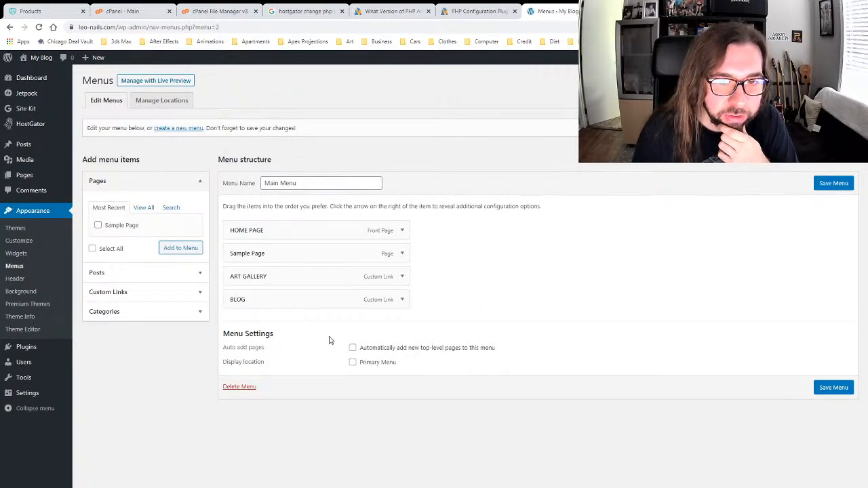
click(353, 362)
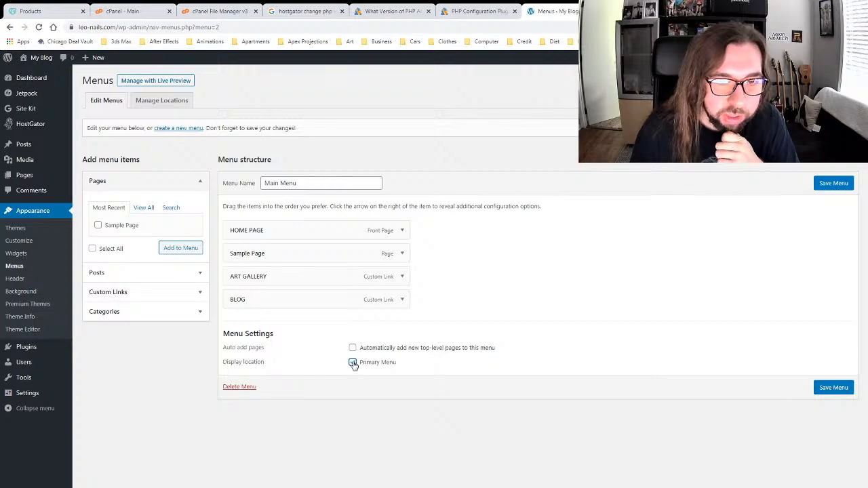
click(830, 388)
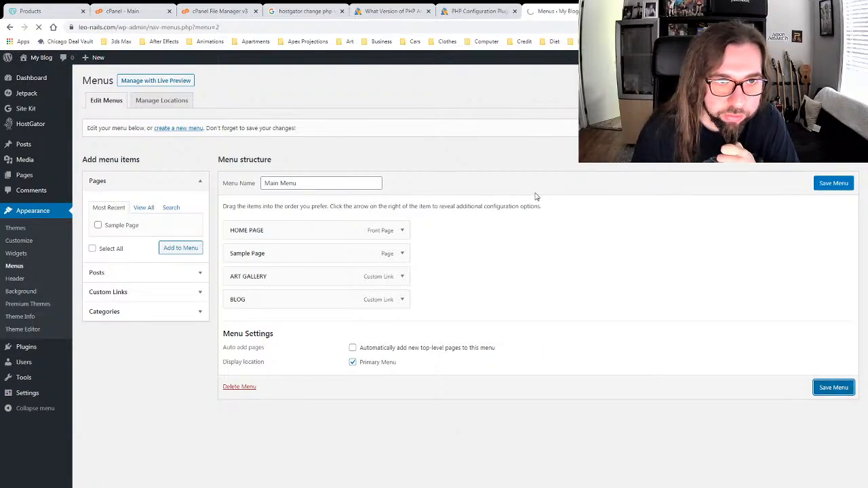
Step: View the live front page with its new menu, open HOME PAGE for editing, then exit to Pages
click(42, 58)
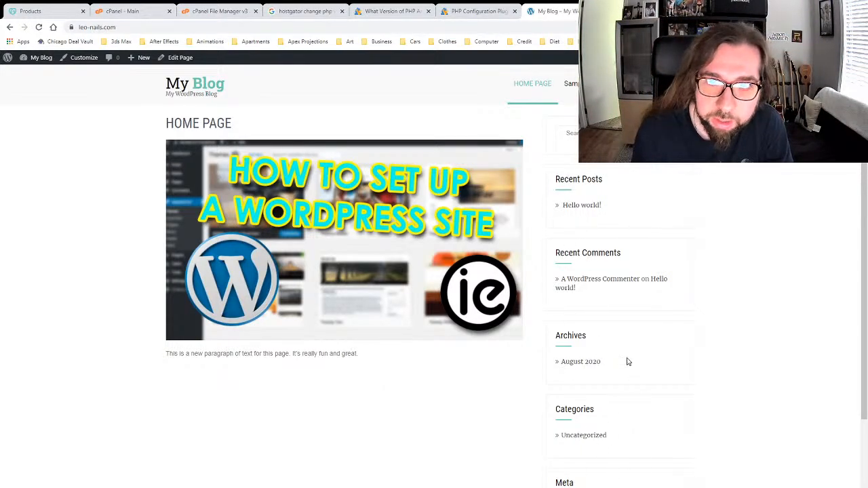
click(181, 58)
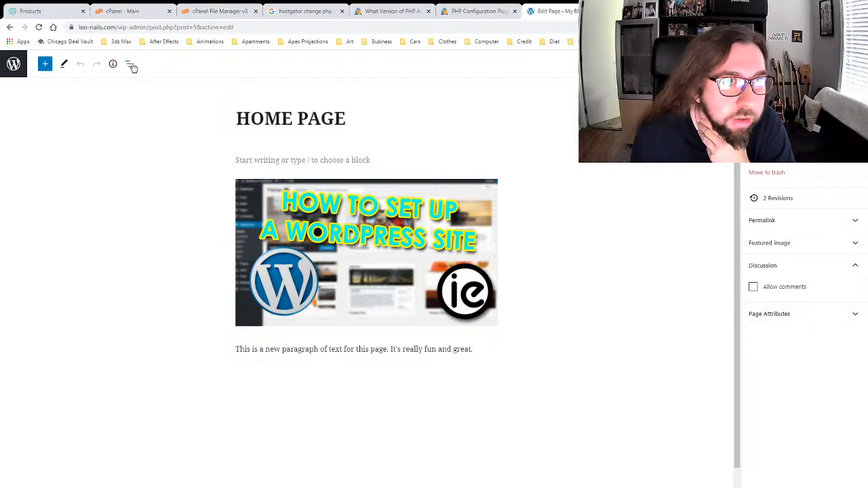
click(16, 63)
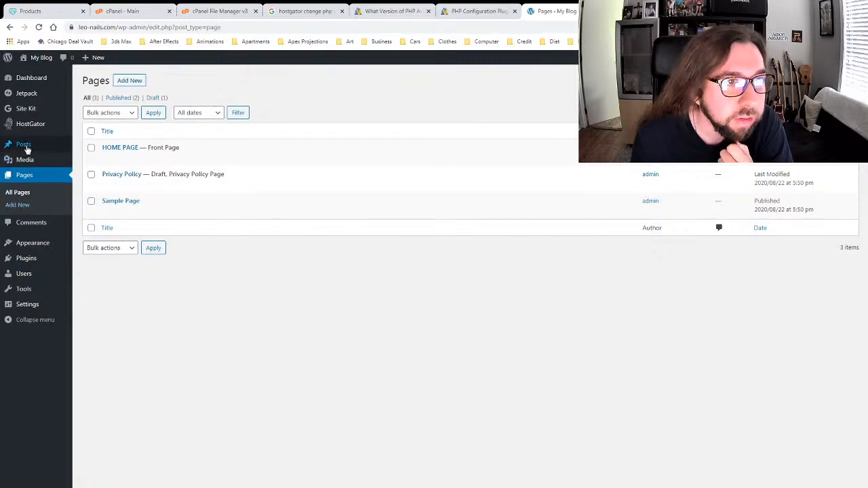
mouse_move(41, 248)
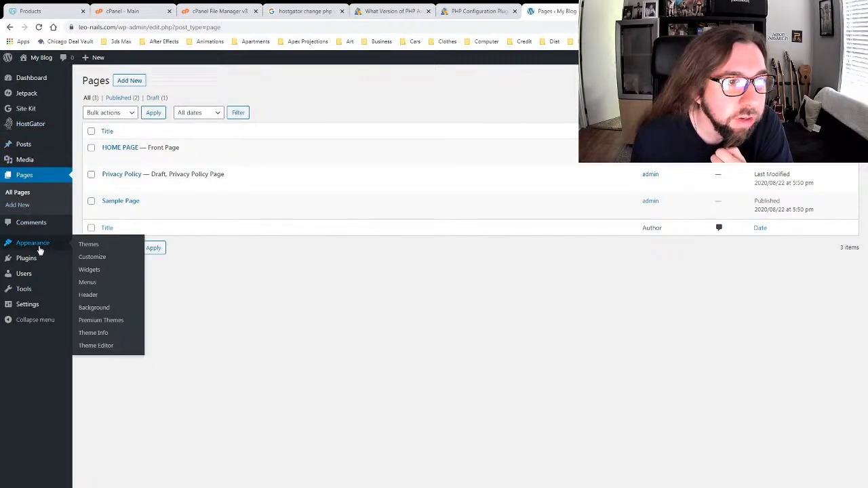
click(91, 257)
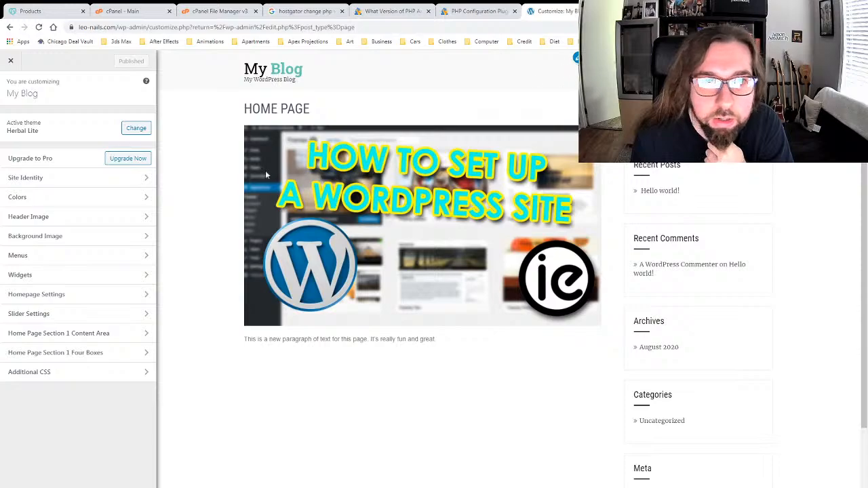
click(104, 299)
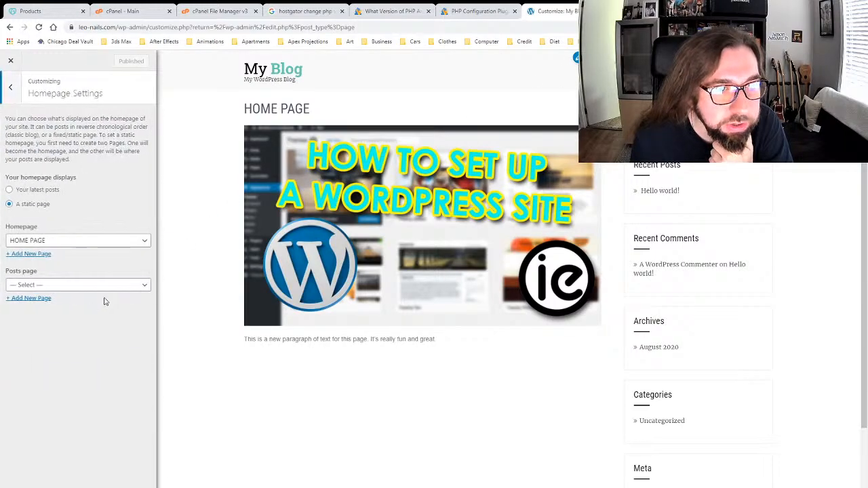
click(10, 86)
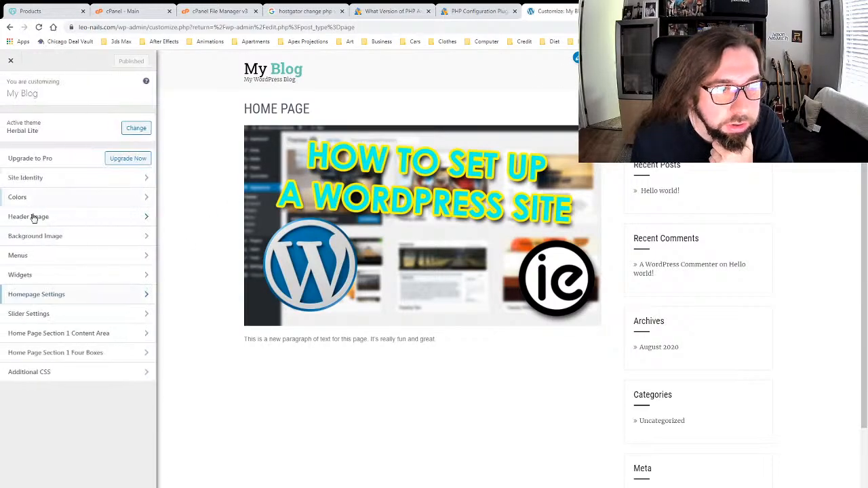
click(109, 335)
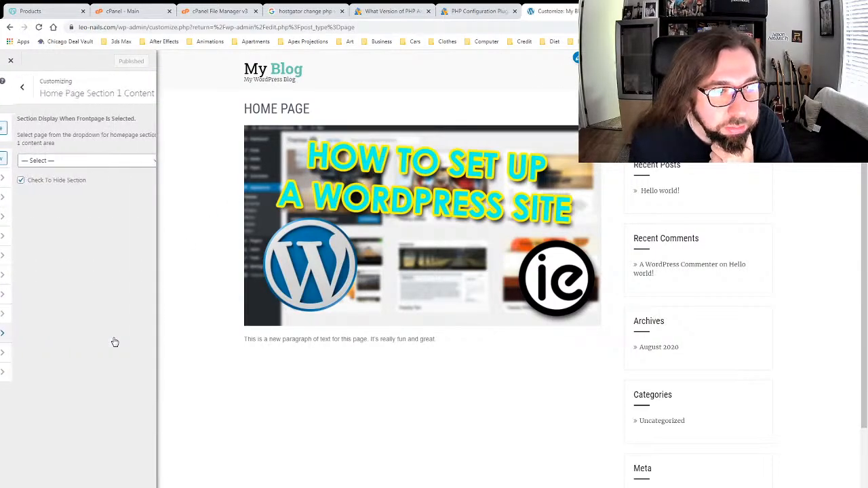
click(100, 161)
click(20, 93)
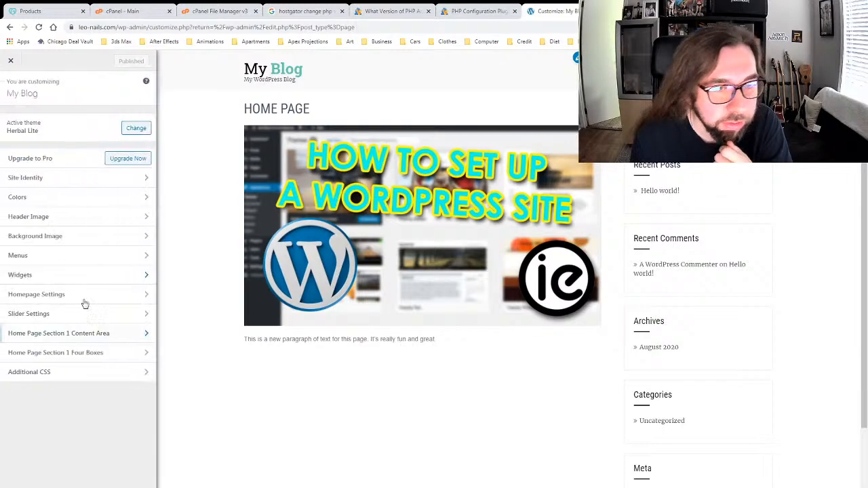
click(115, 361)
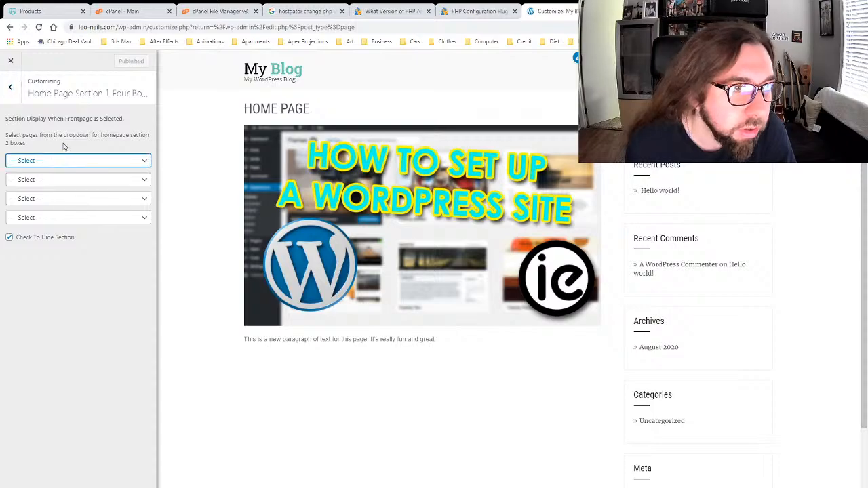
click(10, 86)
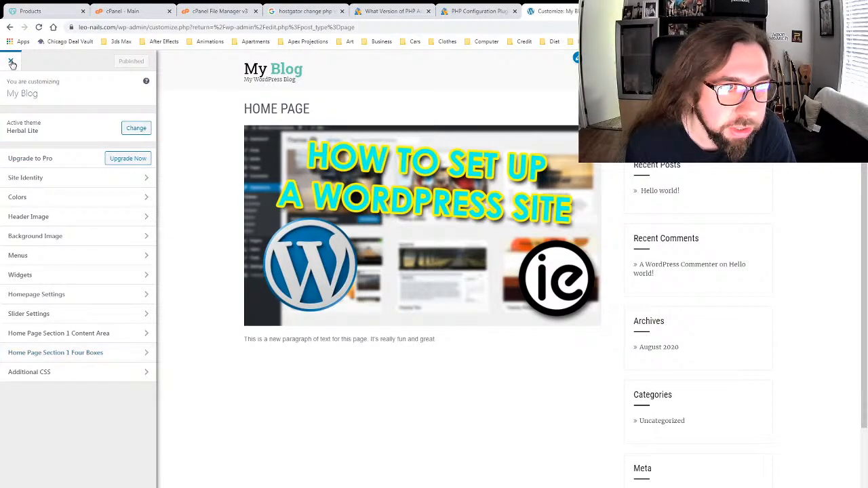
click(12, 62)
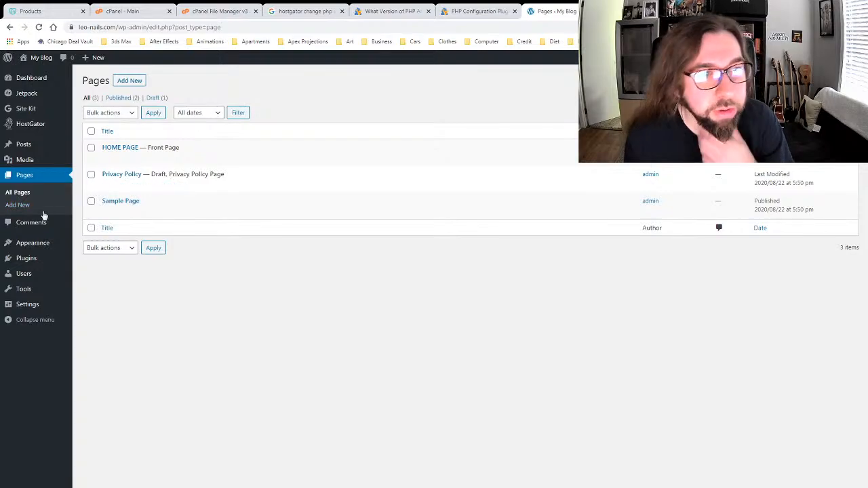
click(106, 159)
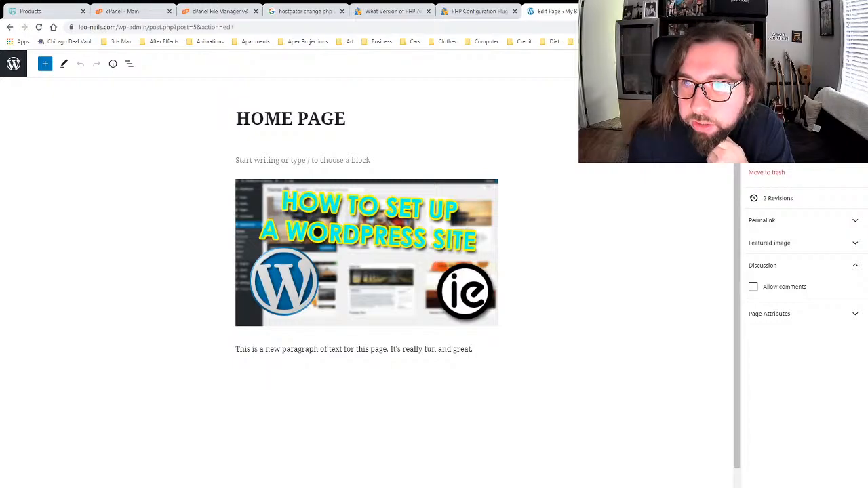
click(64, 64)
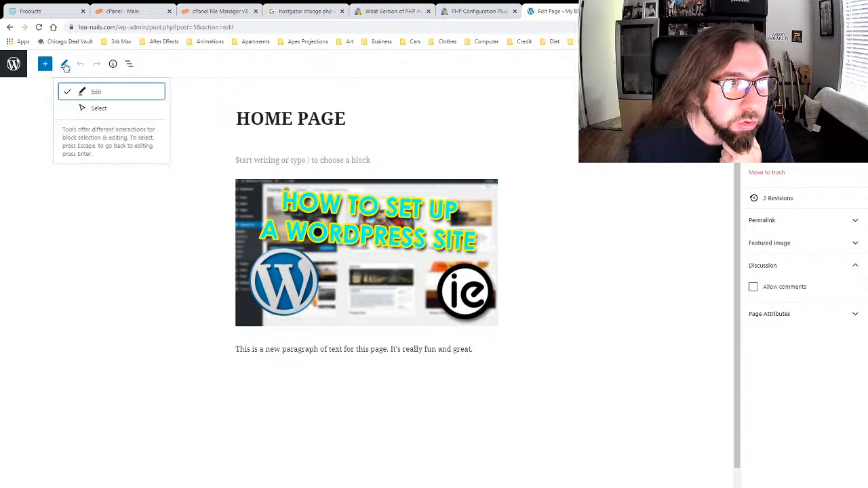
click(64, 65)
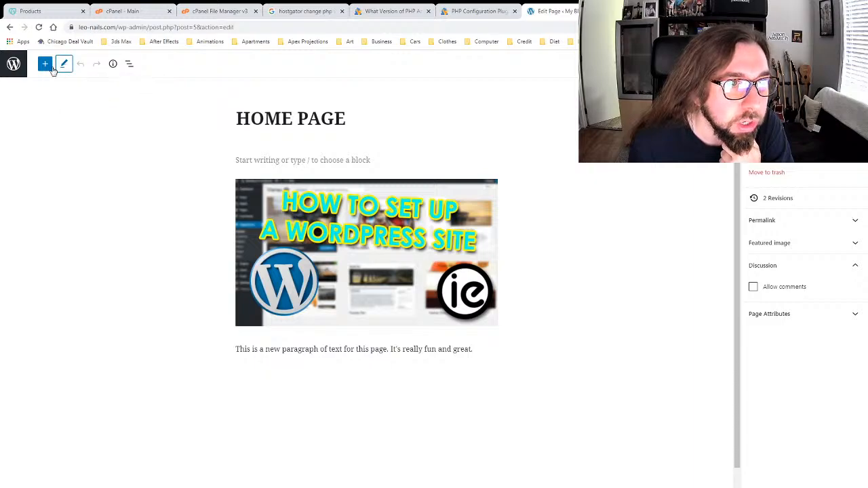
click(130, 64)
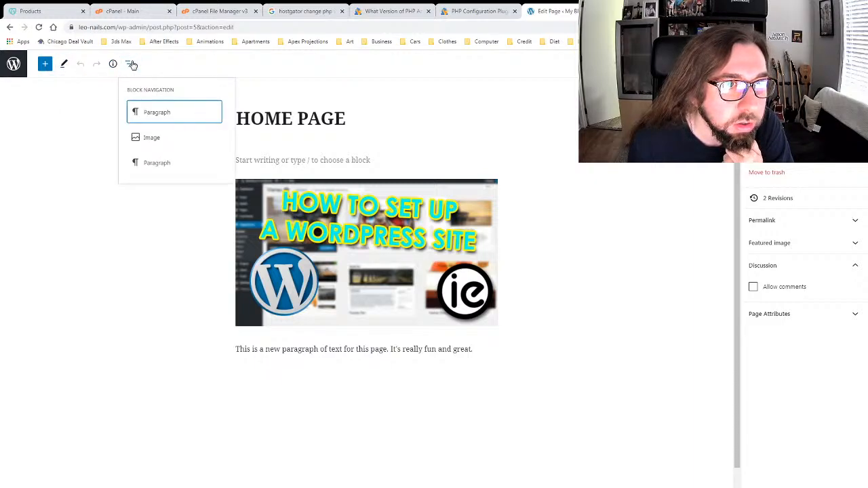
click(132, 64)
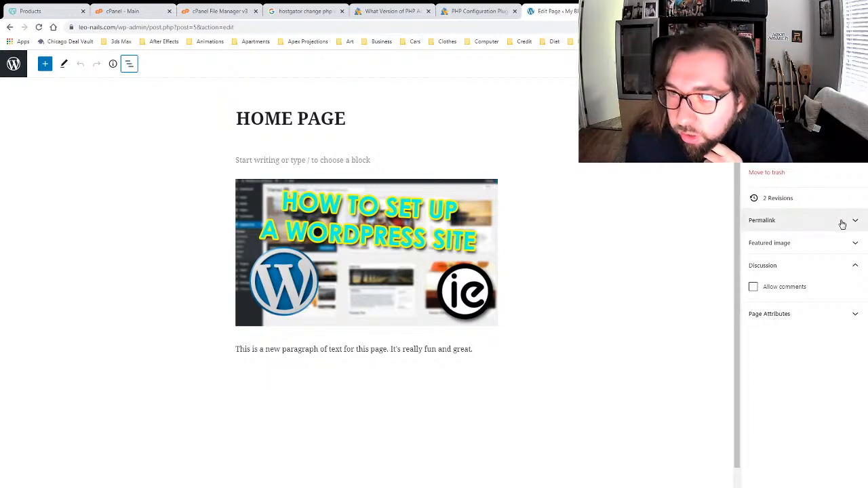
click(838, 249)
click(837, 250)
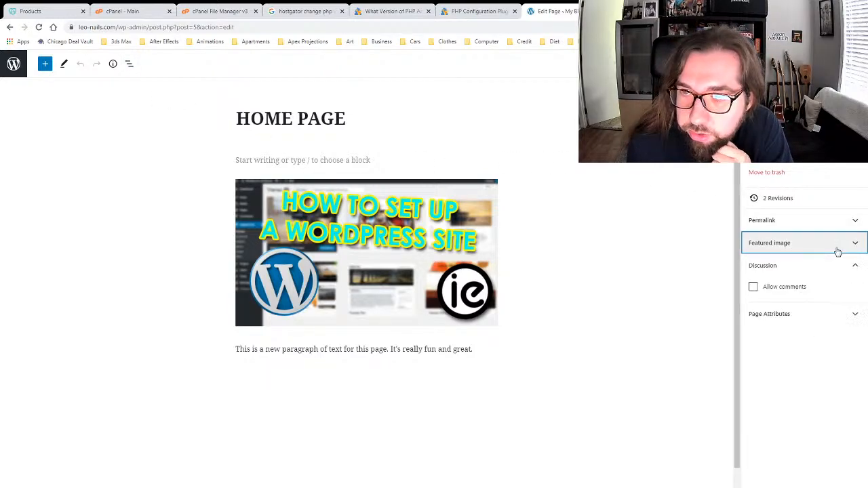
click(806, 314)
click(806, 314)
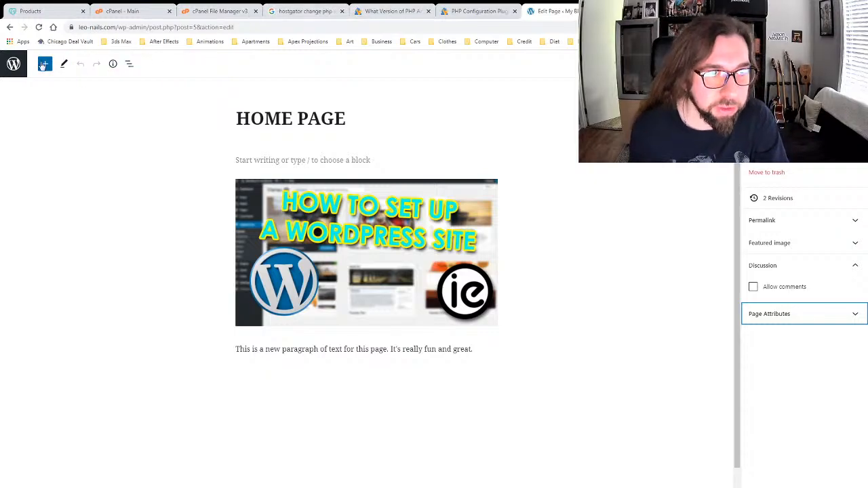
click(13, 65)
click(13, 64)
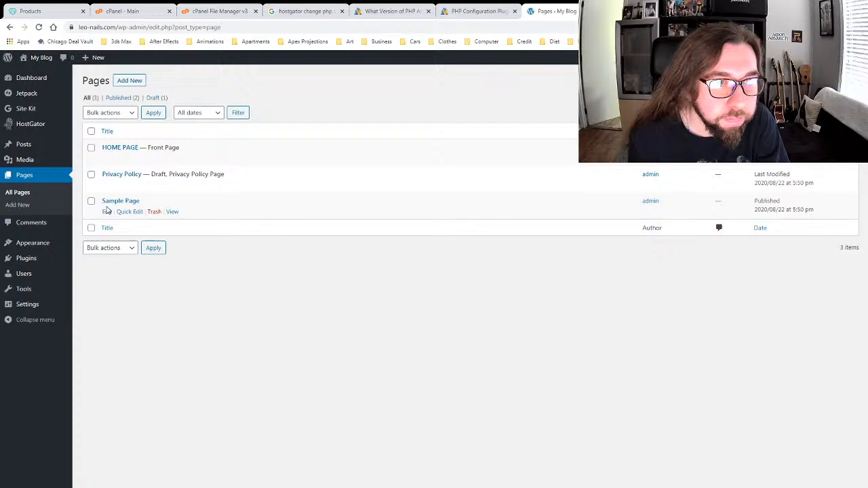
Step: View the Sample Page on the live site
click(172, 211)
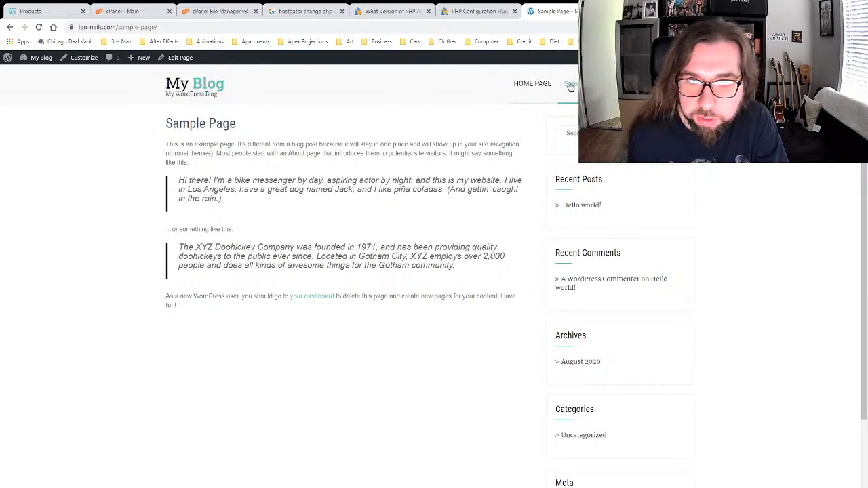
click(627, 83)
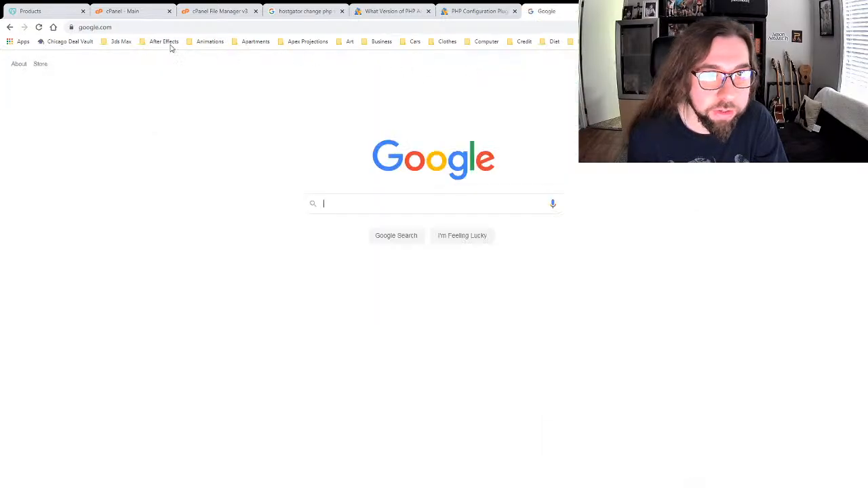
click(9, 28)
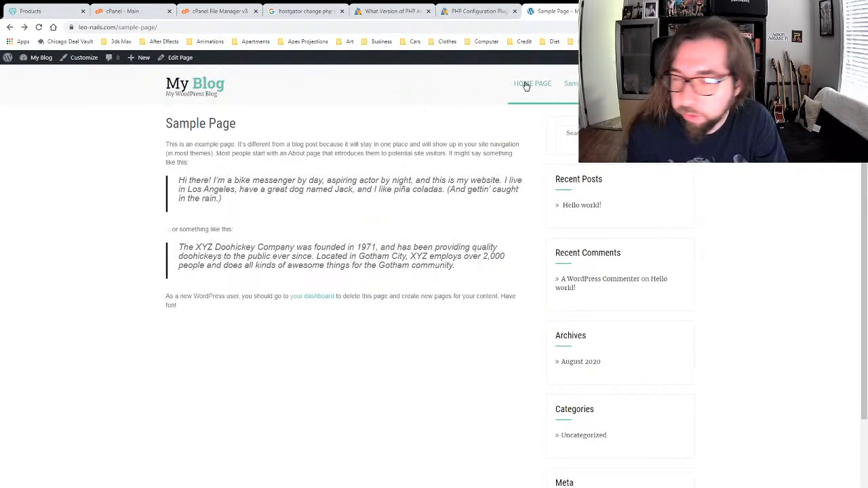
Step: Open HOME PAGE in the editor, return to Pages, then open the Site Kit Dashboard
click(525, 85)
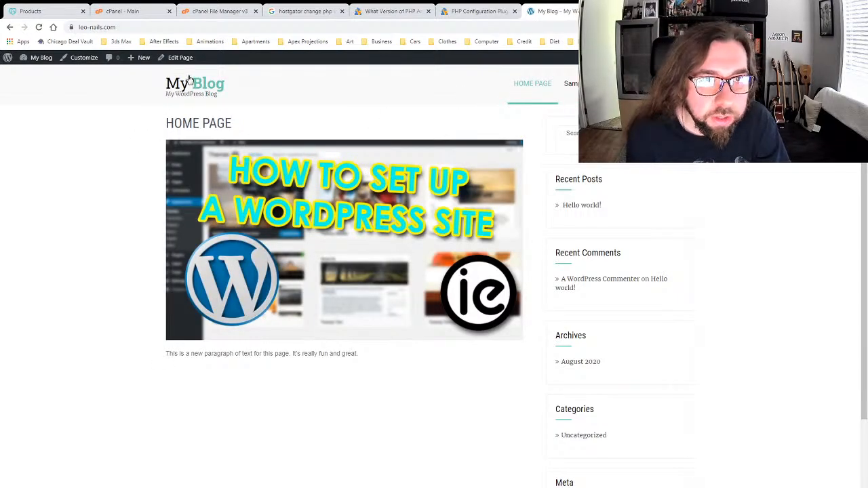
click(170, 61)
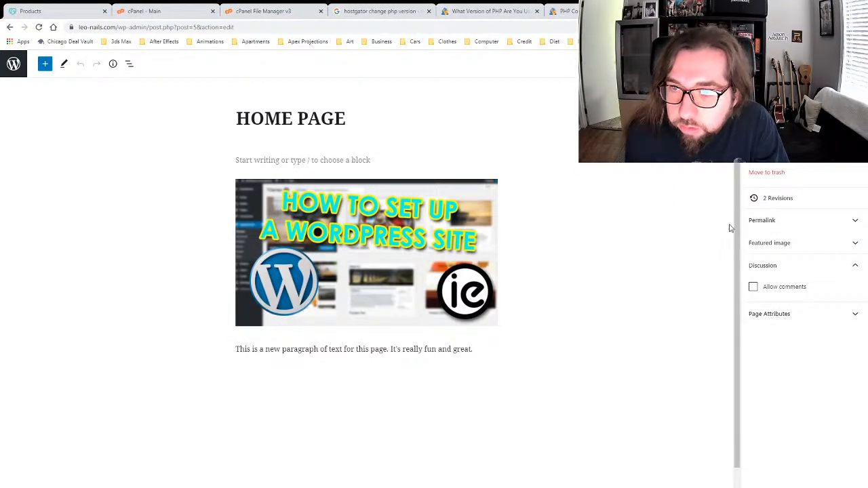
click(15, 74)
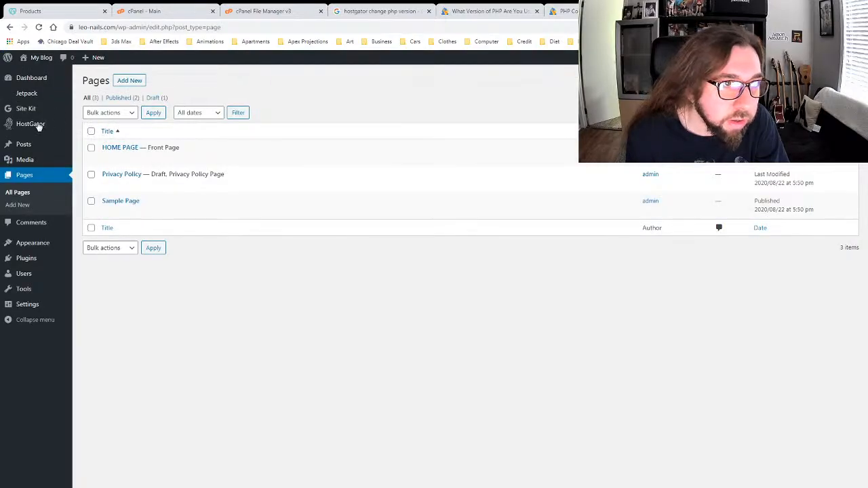
mouse_move(25, 109)
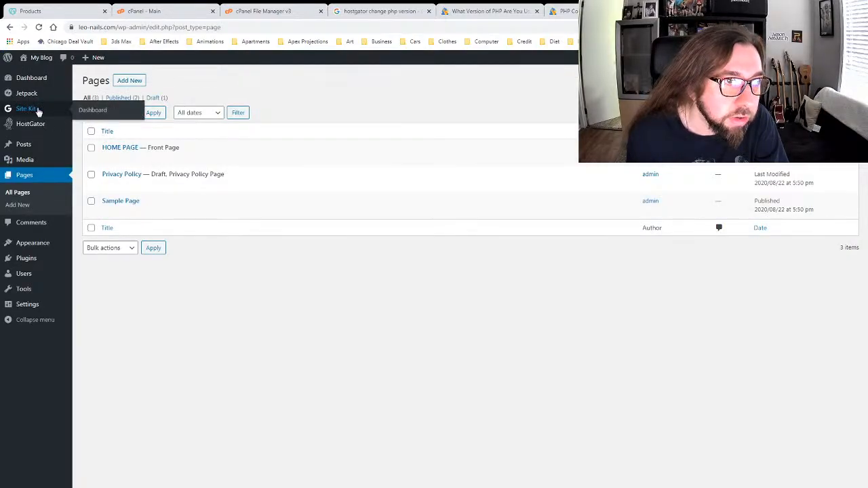
click(91, 112)
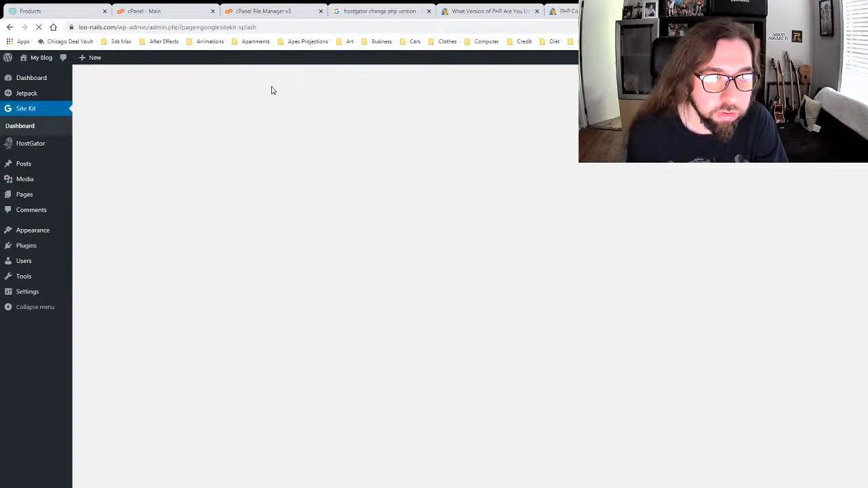
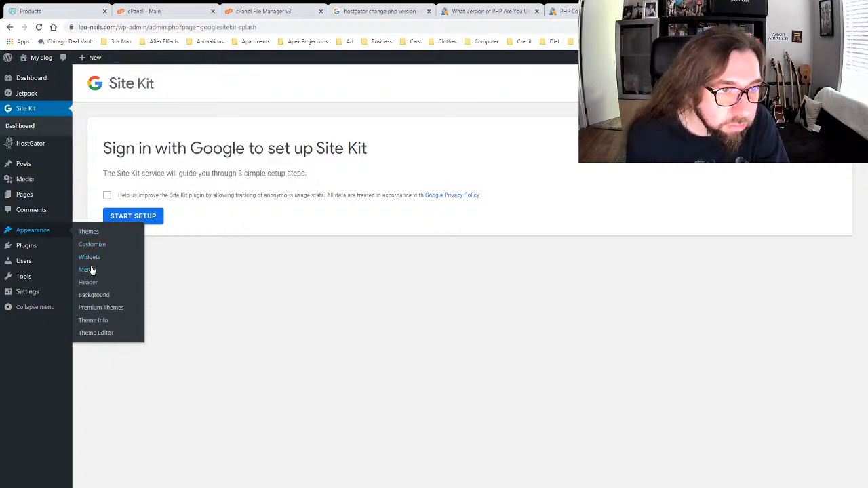
Step: Back out of the Theme Editor warning and go to Appearance > Widgets instead
click(102, 333)
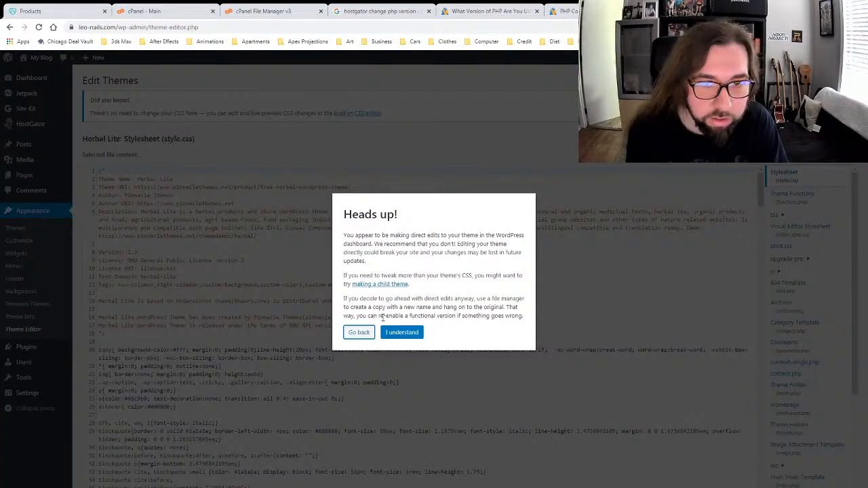
click(362, 333)
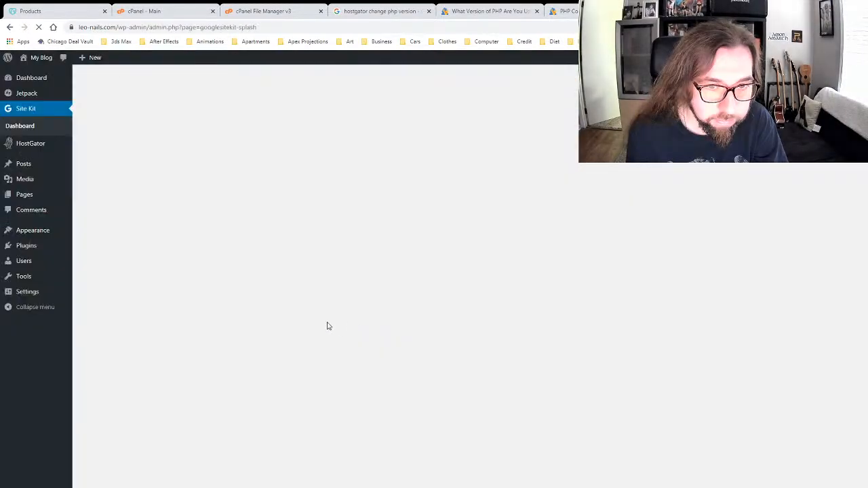
mouse_move(23, 232)
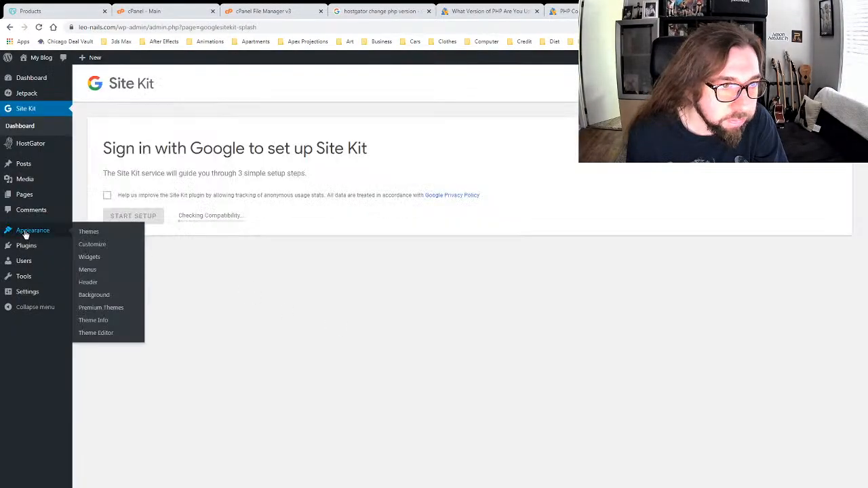
click(91, 256)
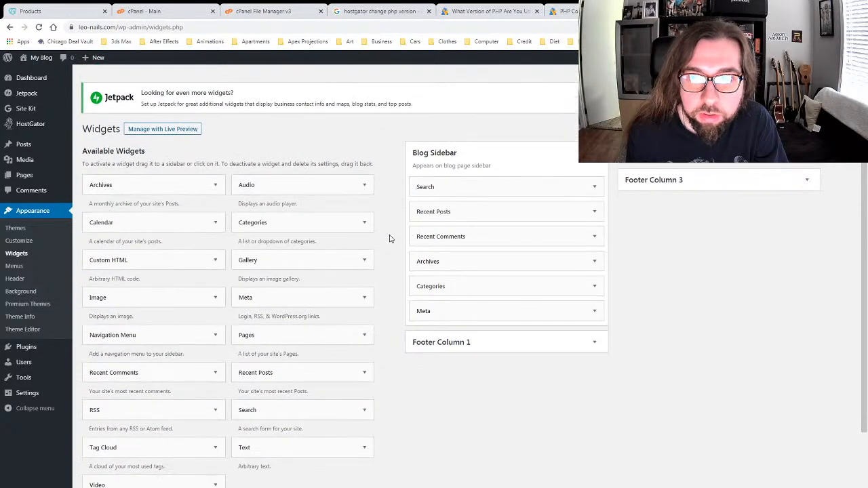
click(167, 131)
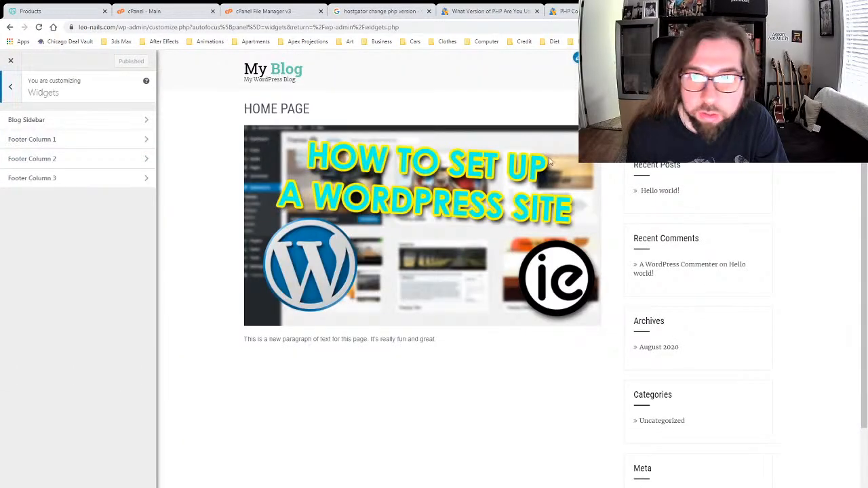
click(104, 121)
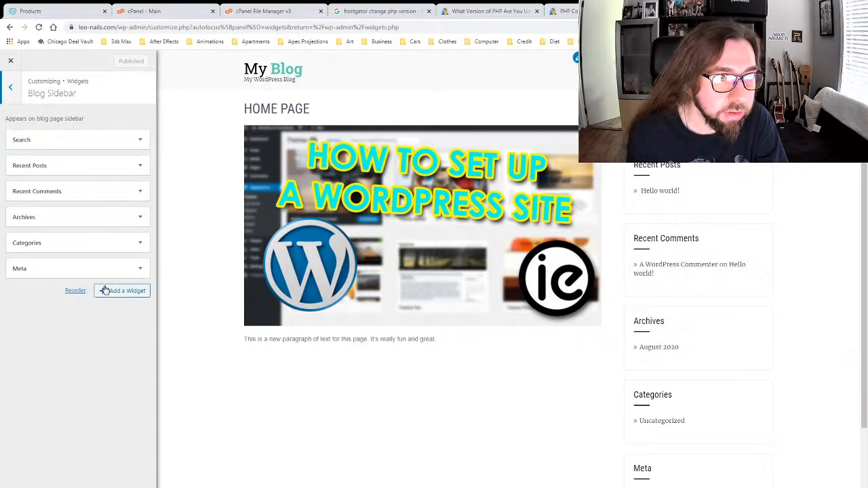
click(10, 91)
click(11, 92)
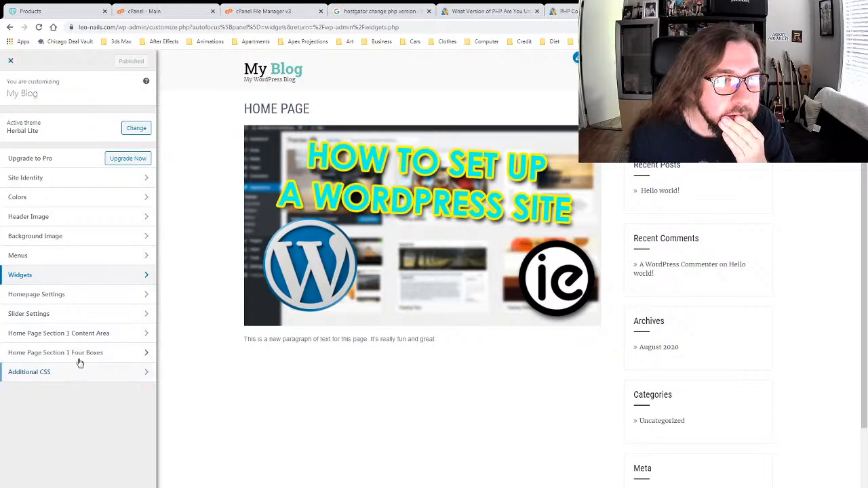
click(80, 294)
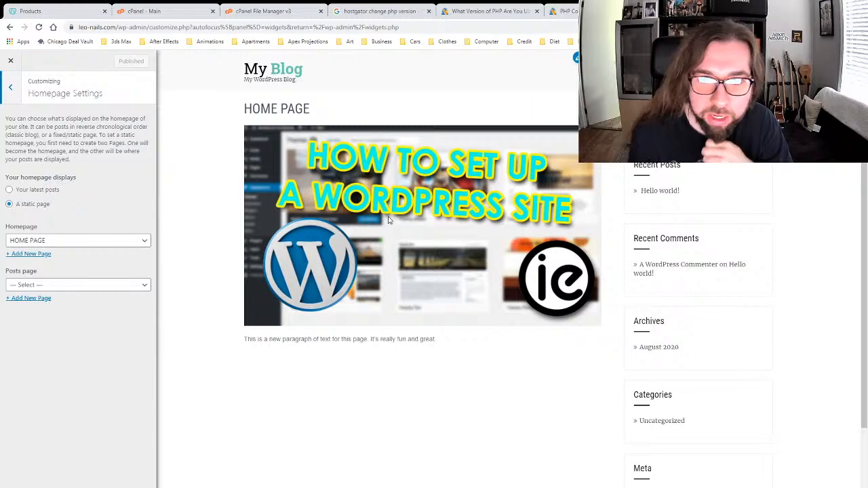
click(7, 64)
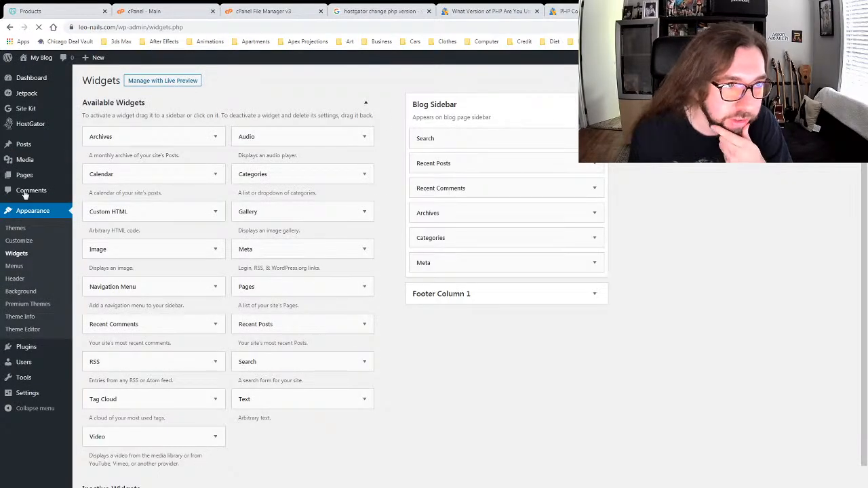
Step: Open HOME PAGE from All Pages in the editor and expand its Page Attributes
mouse_move(23, 174)
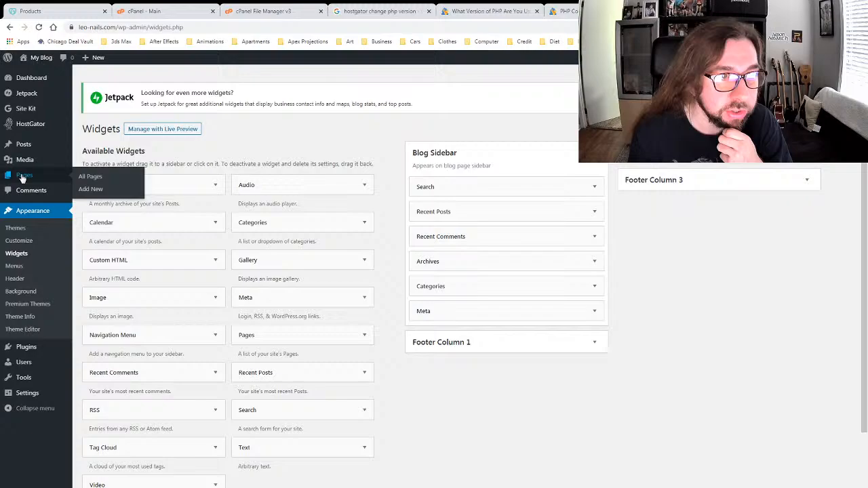
click(86, 177)
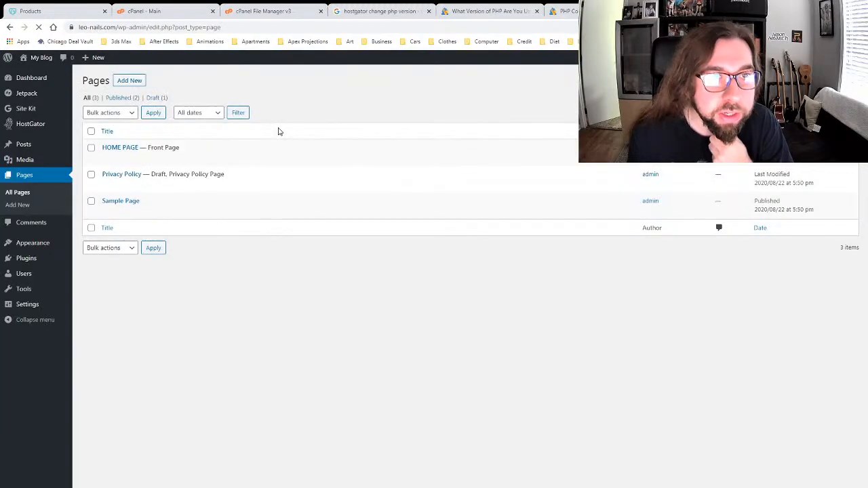
mouse_move(107, 161)
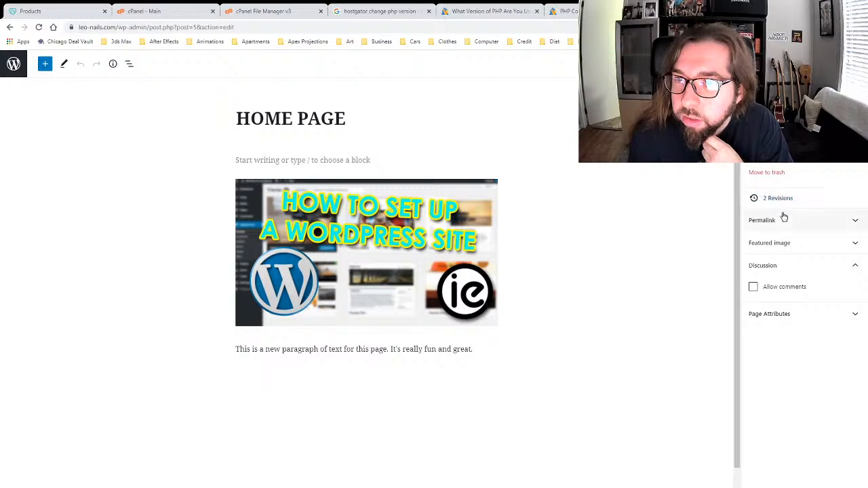
click(793, 310)
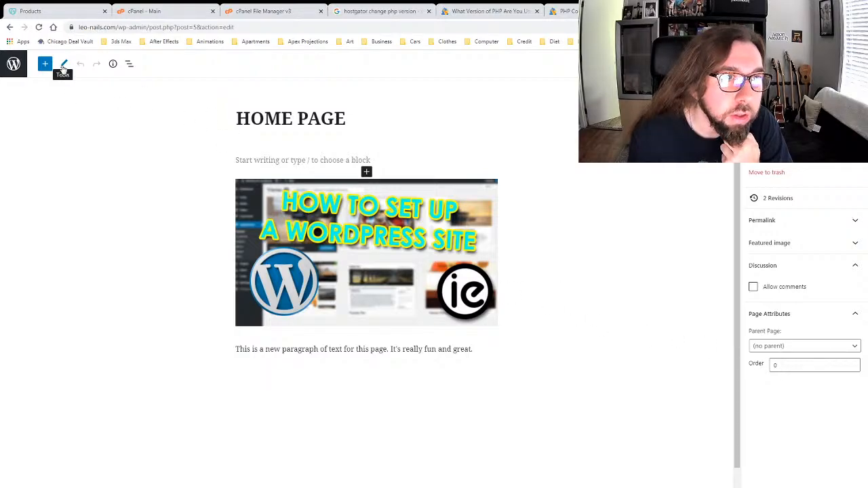
Step: Try the editor's tool, sidebar, spotlight and fullscreen options, leaving each as before
click(63, 67)
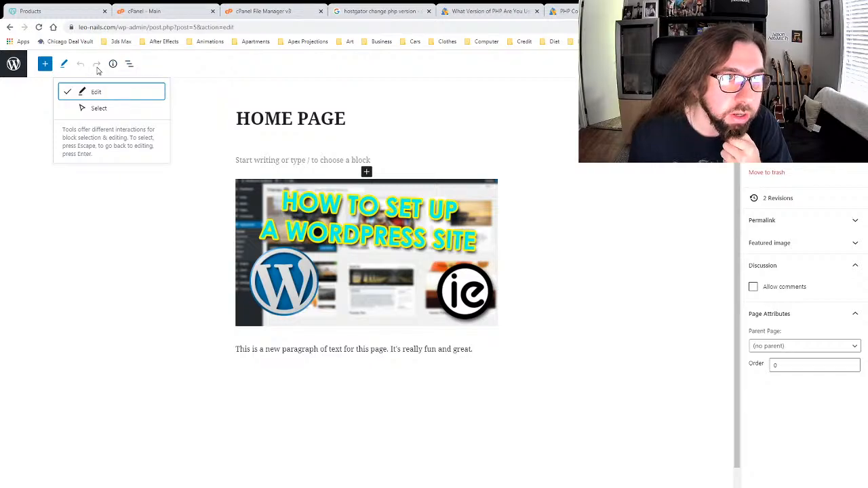
click(582, 131)
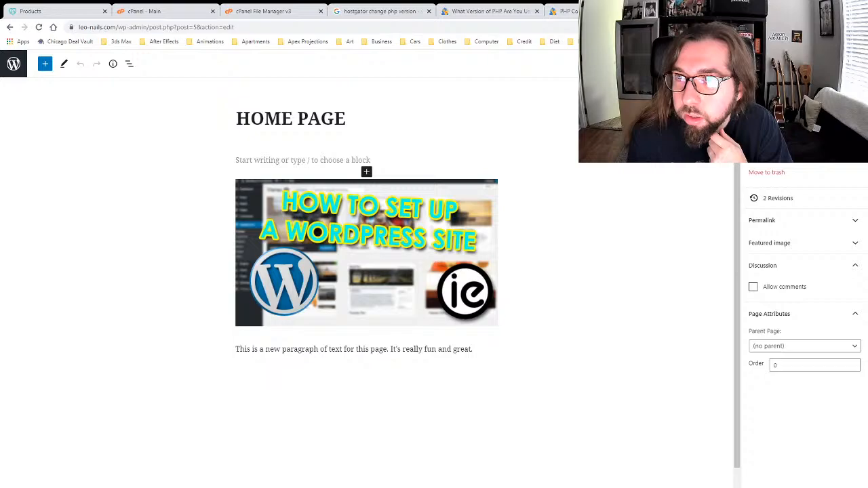
click(835, 63)
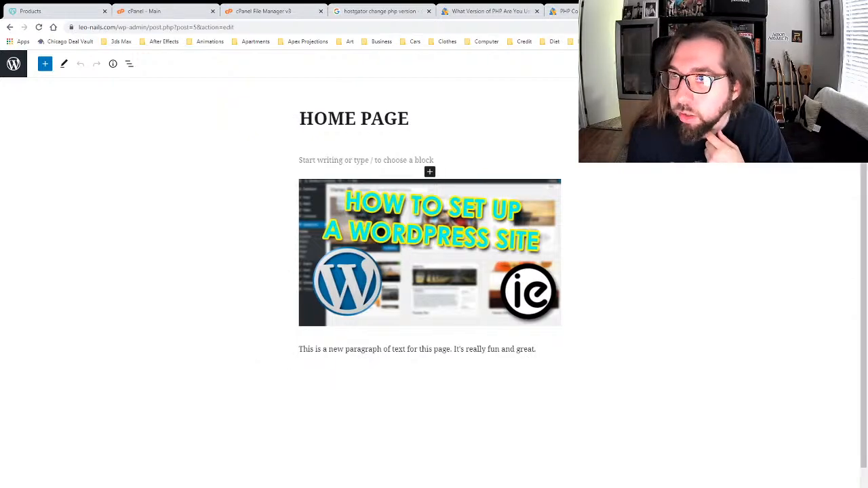
click(836, 64)
click(855, 64)
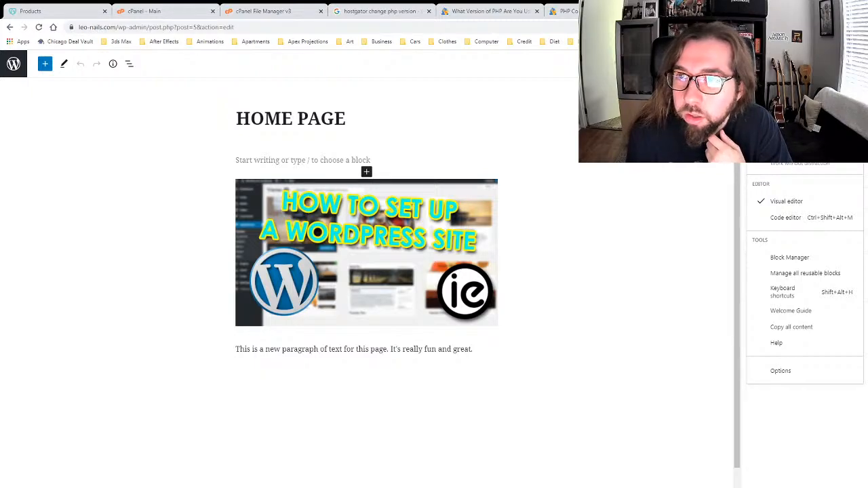
click(790, 133)
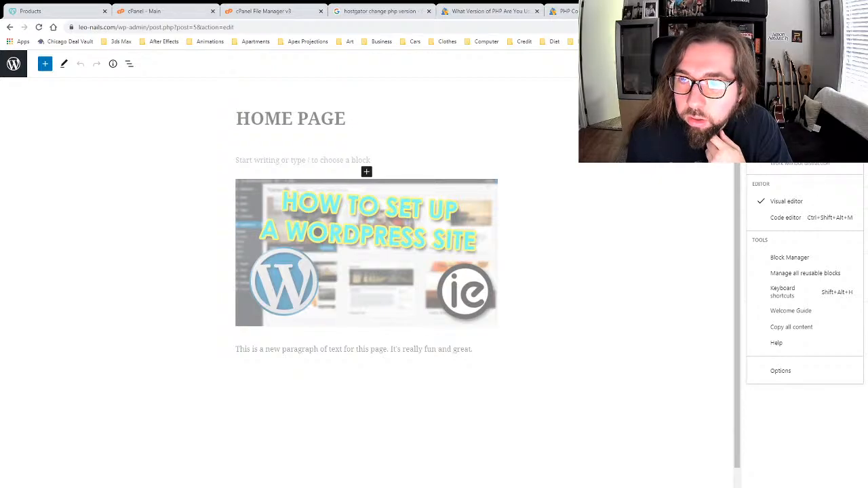
click(790, 133)
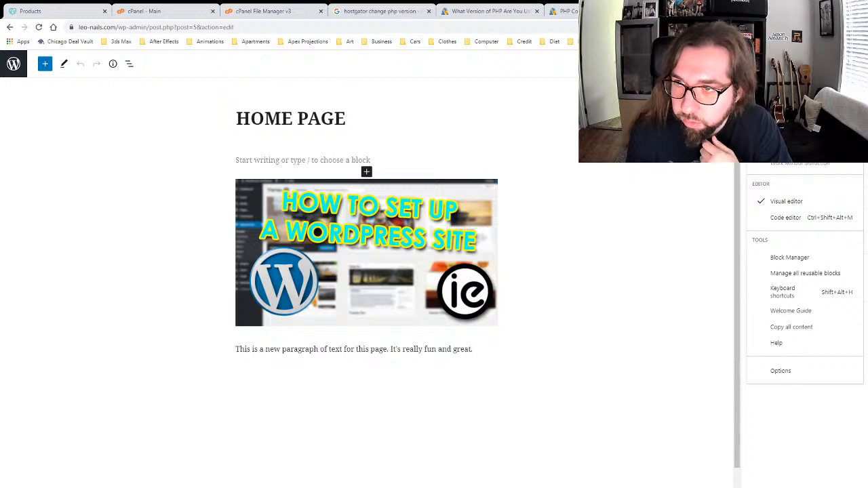
click(794, 169)
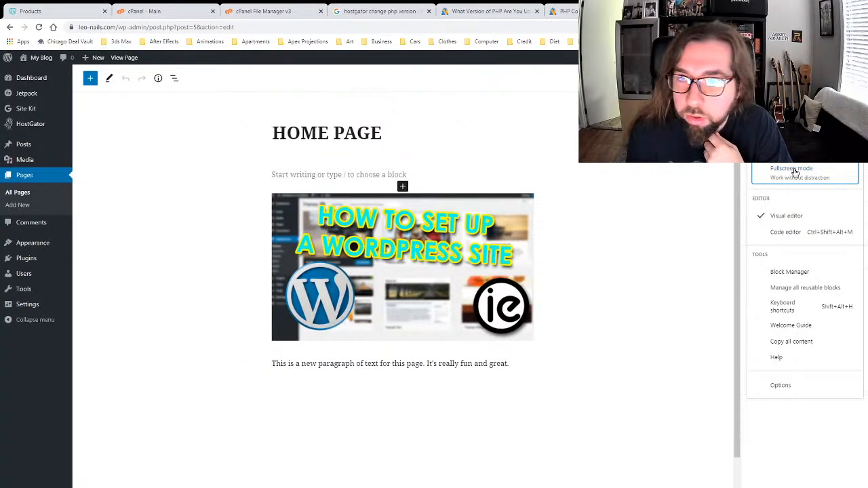
click(795, 172)
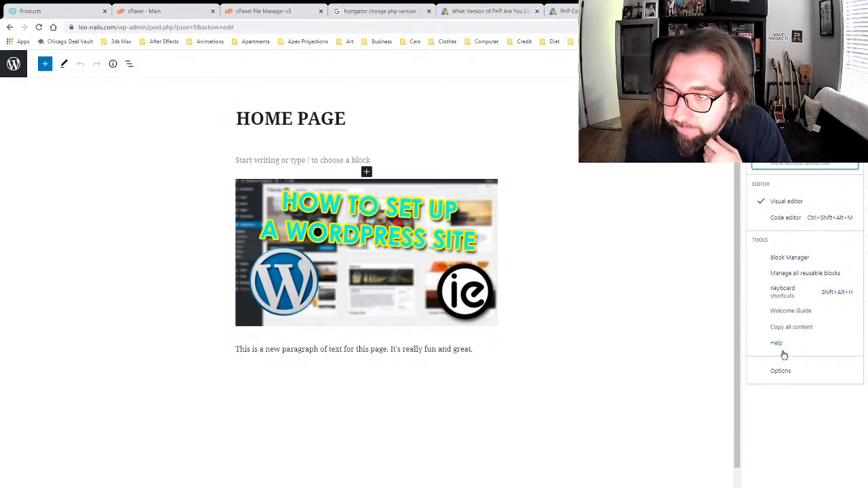
Step: Enable Custom fields in the editor preferences, reload, then exit to the Pages list
click(780, 371)
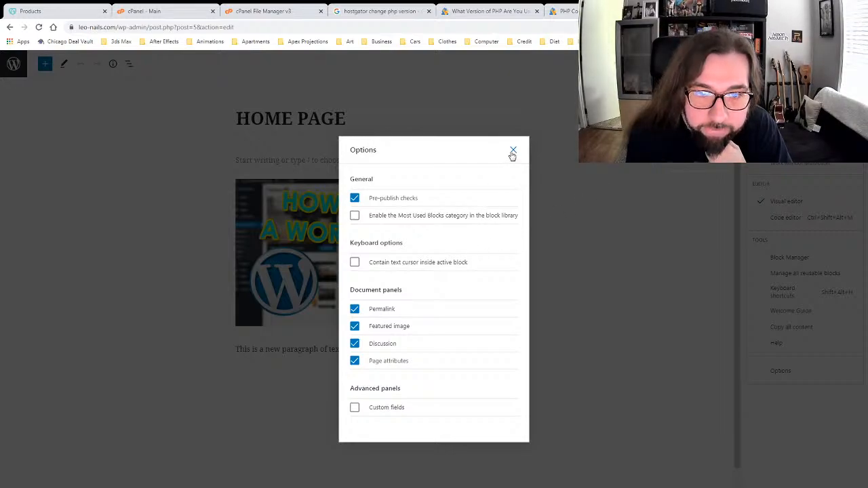
click(355, 407)
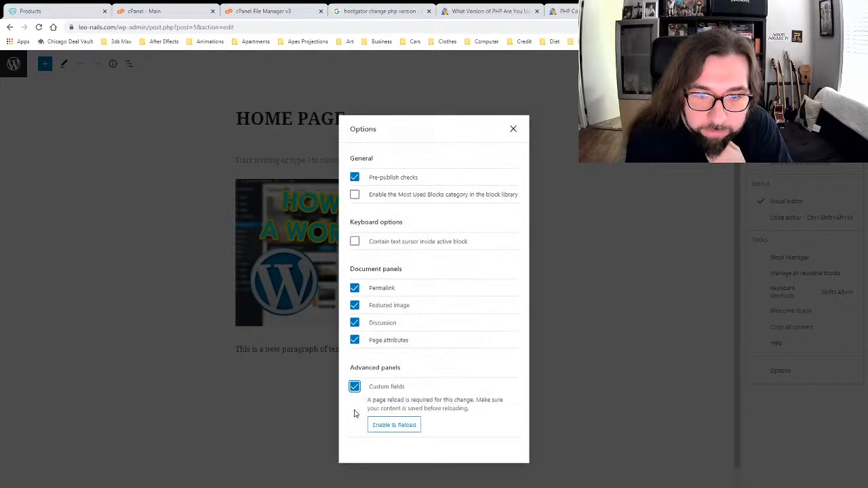
click(380, 427)
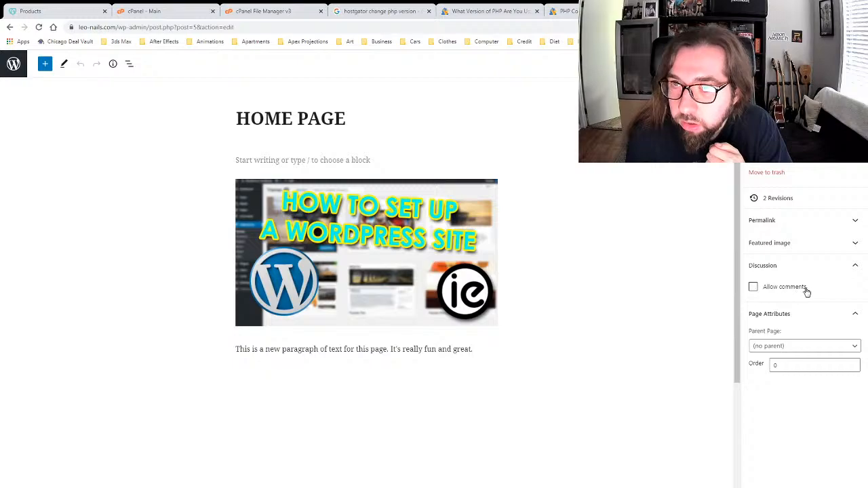
click(851, 265)
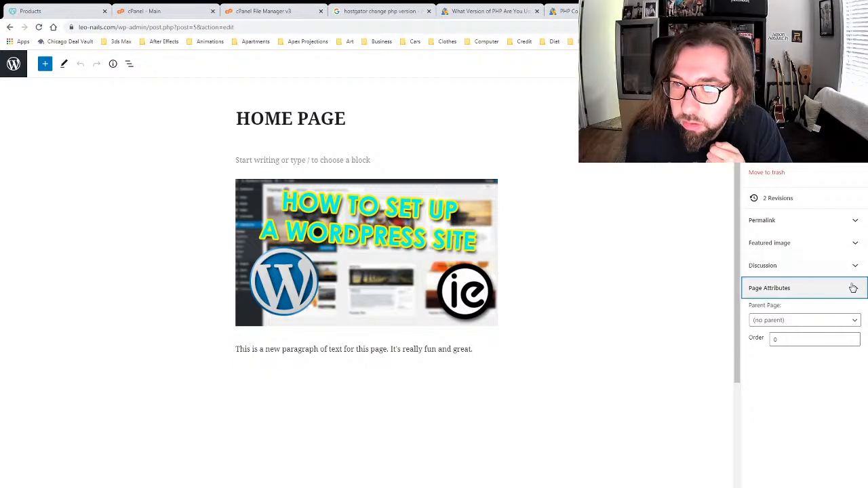
click(853, 287)
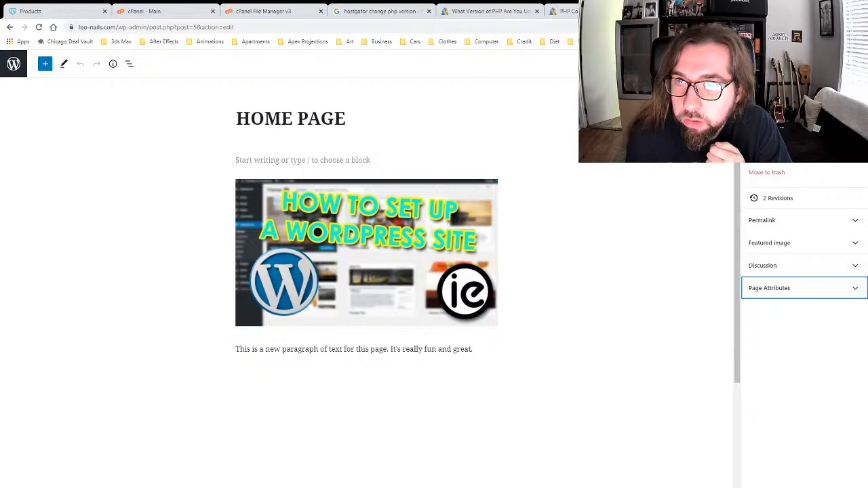
click(13, 64)
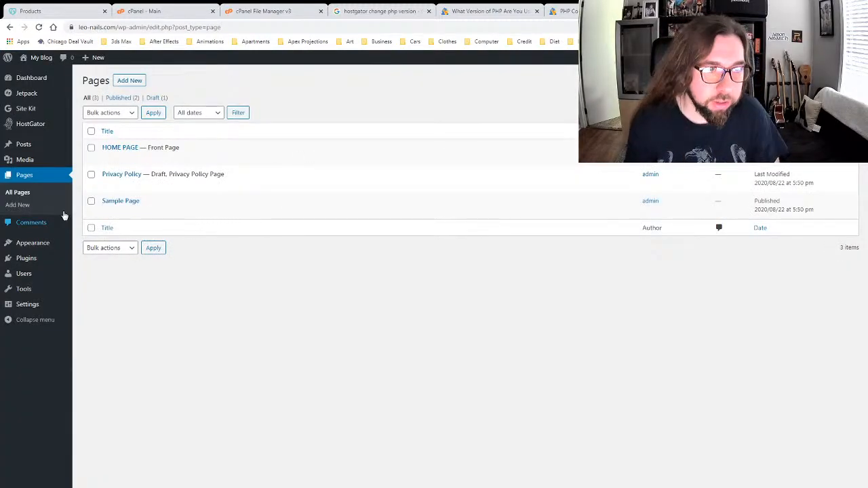
Step: Open Herbal Lite's theme details and launch its demo site URL in a new tab
mouse_move(30, 245)
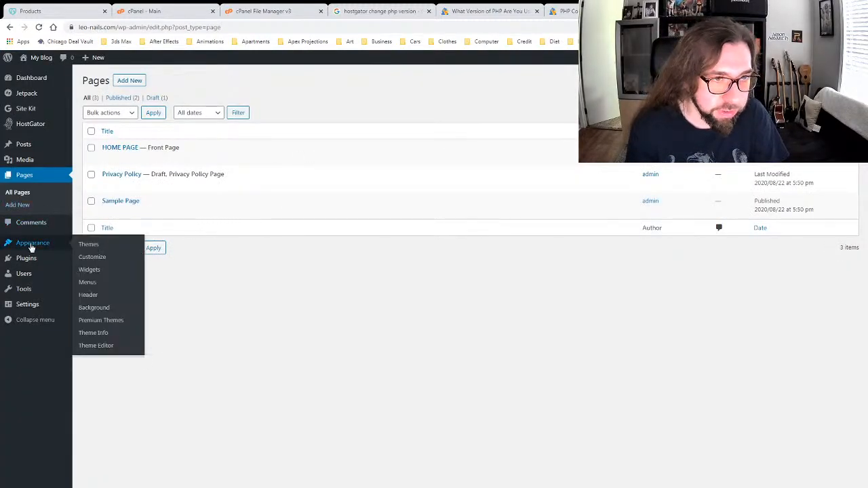
click(87, 248)
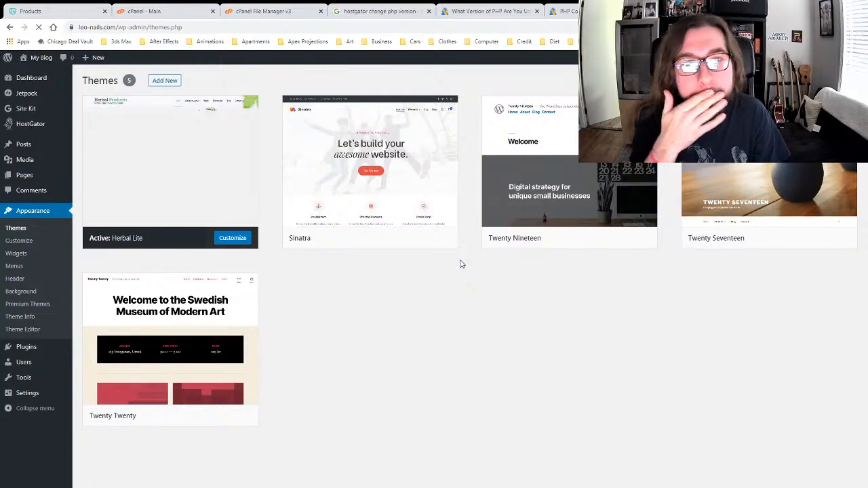
mouse_move(224, 156)
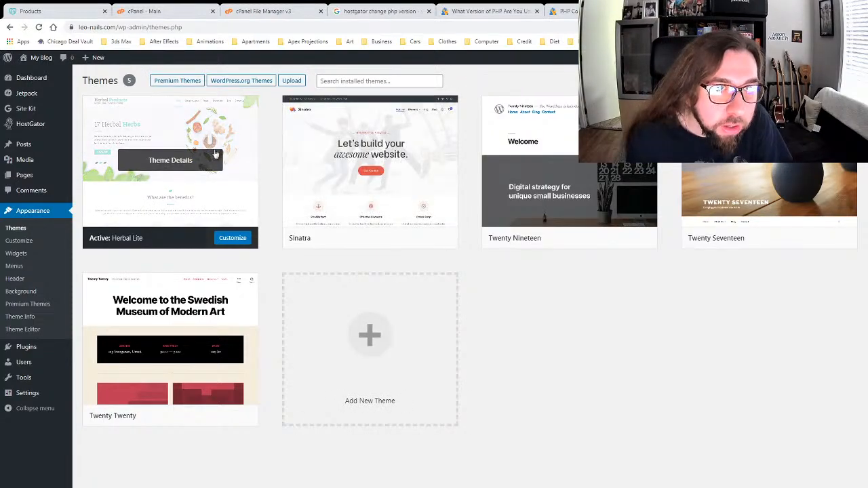
click(171, 160)
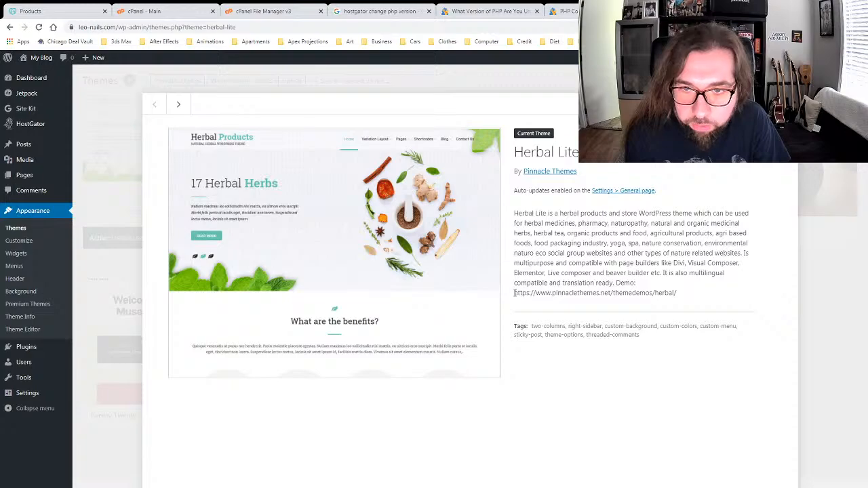
drag(514, 293, 685, 296)
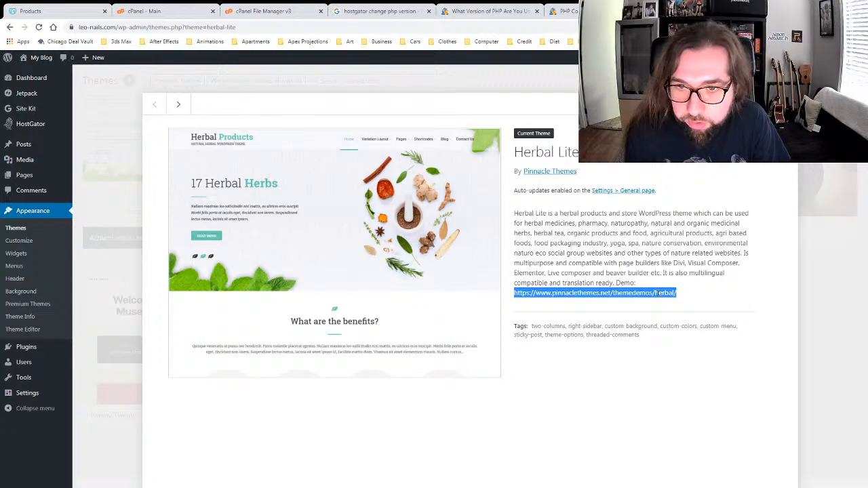
click(677, 309)
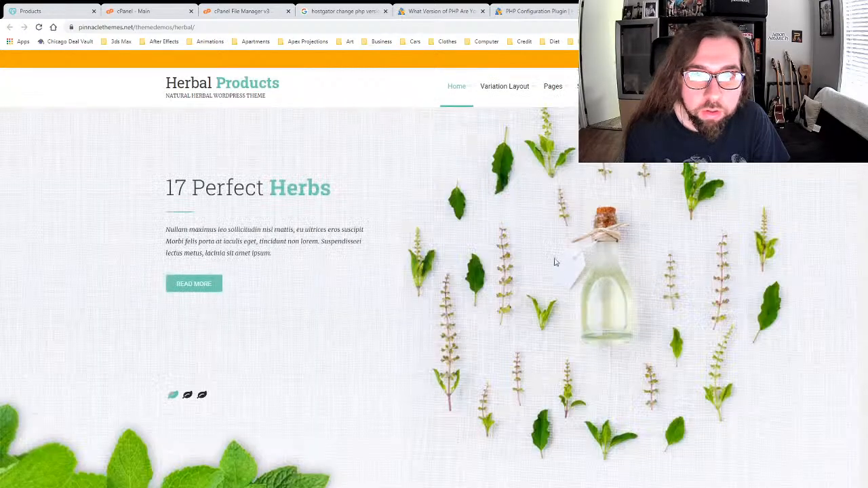
Step: Skim the Herbal demo home page, then open Pages > Page Full Width
scroll(455, 248, down, 5)
scroll(456, 248, down, 12)
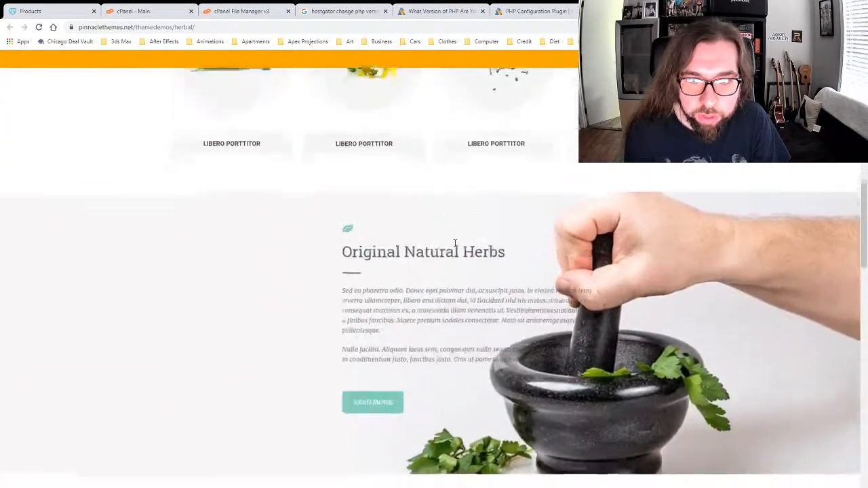
scroll(351, 258, down, 12)
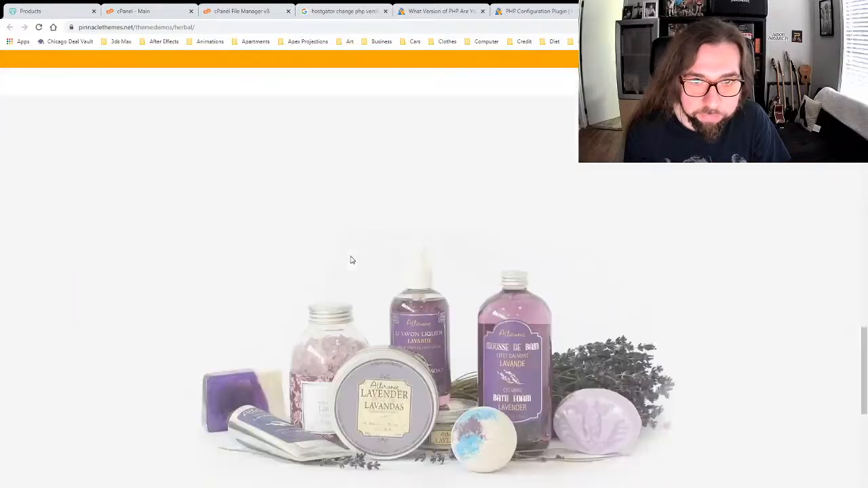
scroll(332, 259, down, 2)
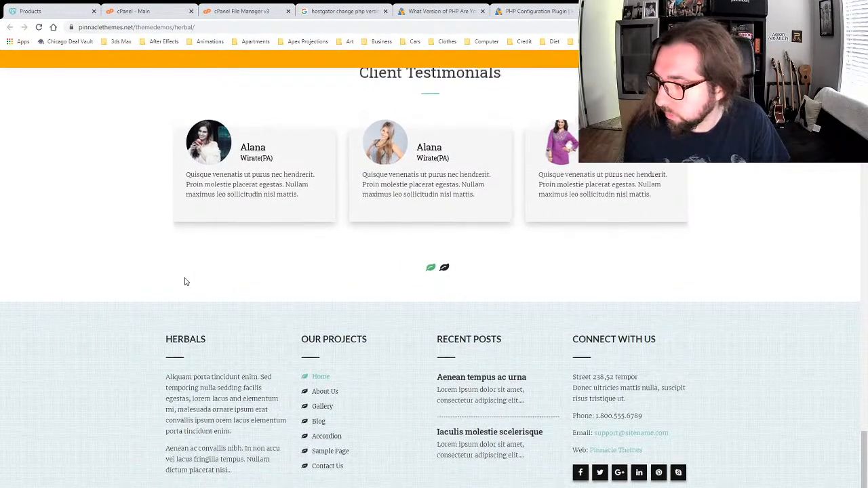
scroll(190, 275, up, 20)
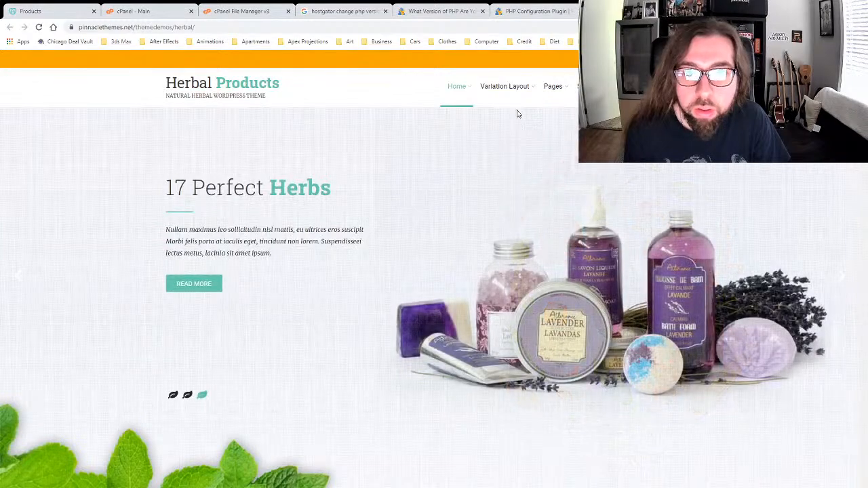
mouse_move(535, 87)
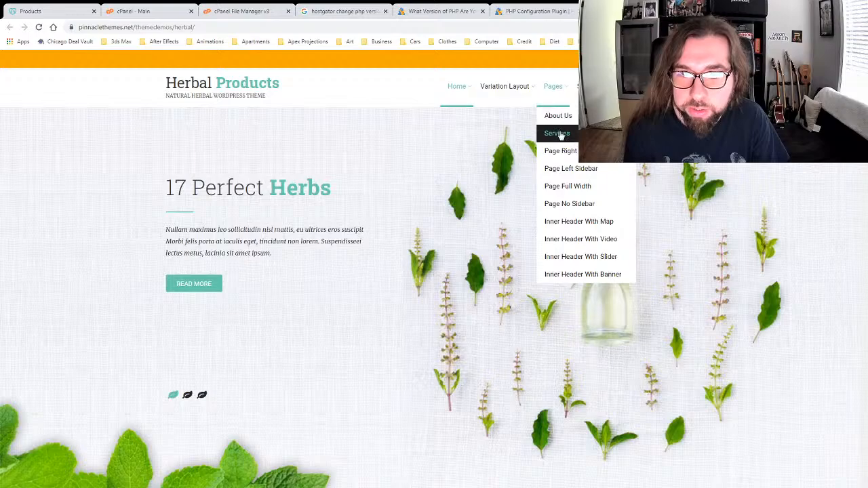
click(570, 186)
scroll(193, 305, down, 4)
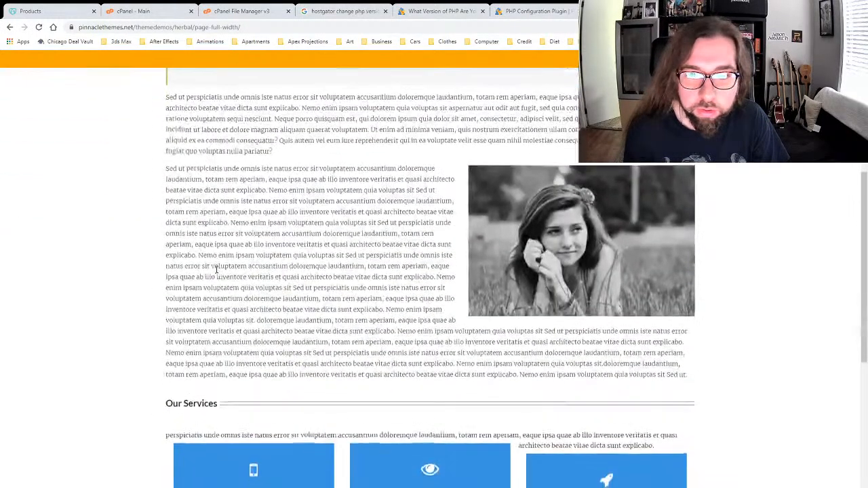
scroll(193, 305, up, 4)
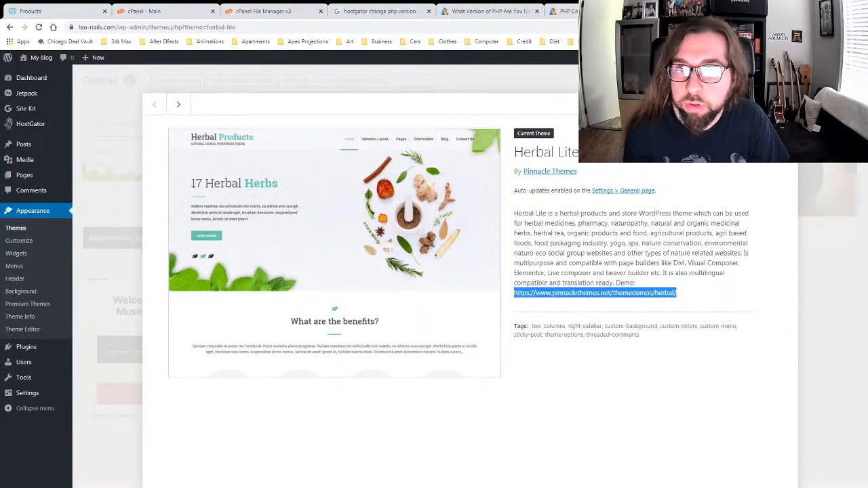
Step: Google 'wordpress set page to full width' in a new tab
key(ctrl+t)
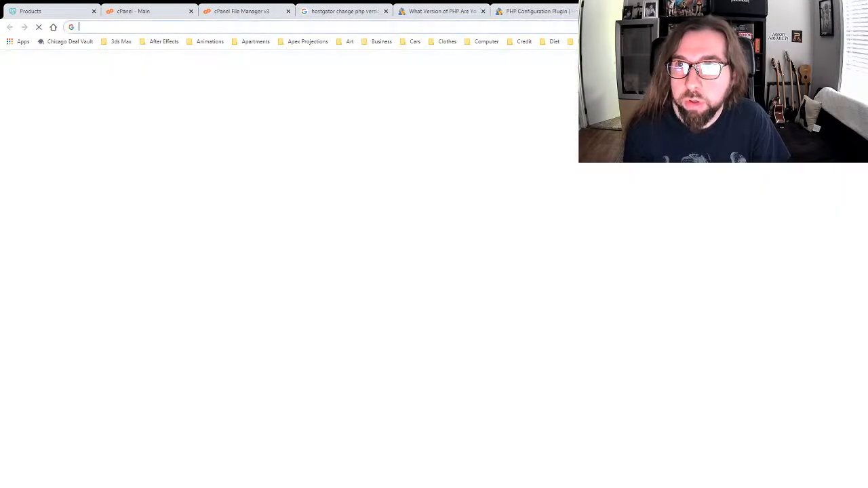
text(google.com)
key(Return)
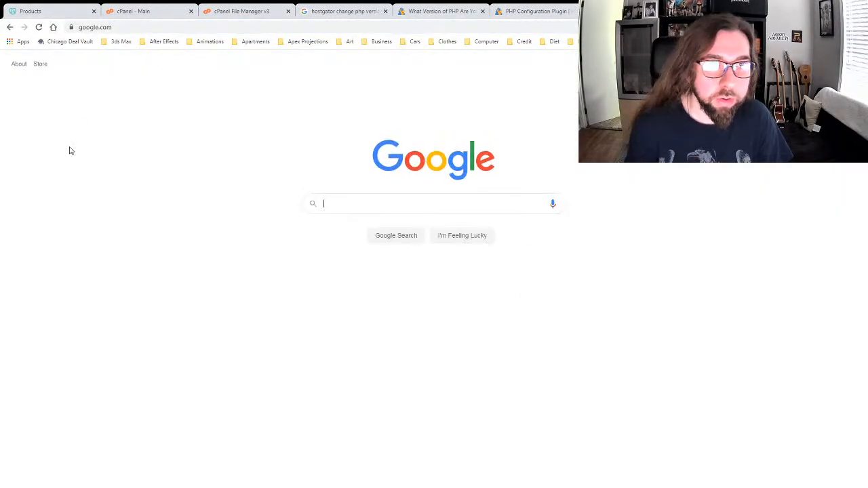
text(wordpress set g)
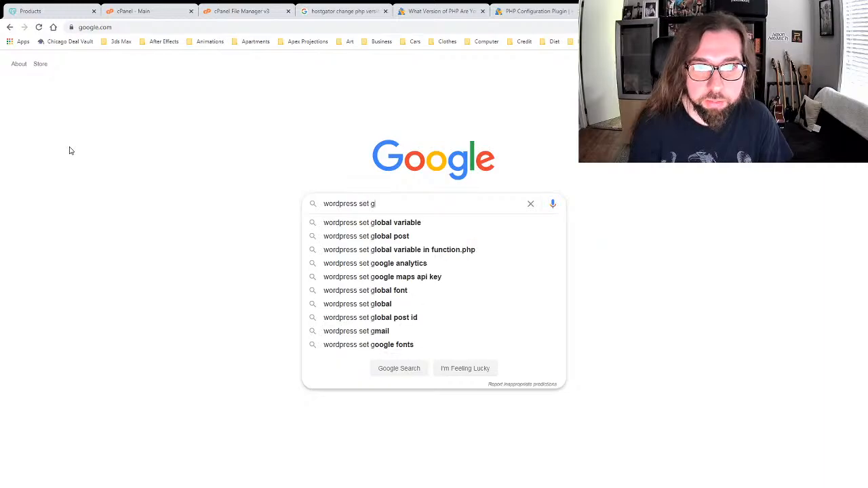
key(BackSpace)
text(page to full width)
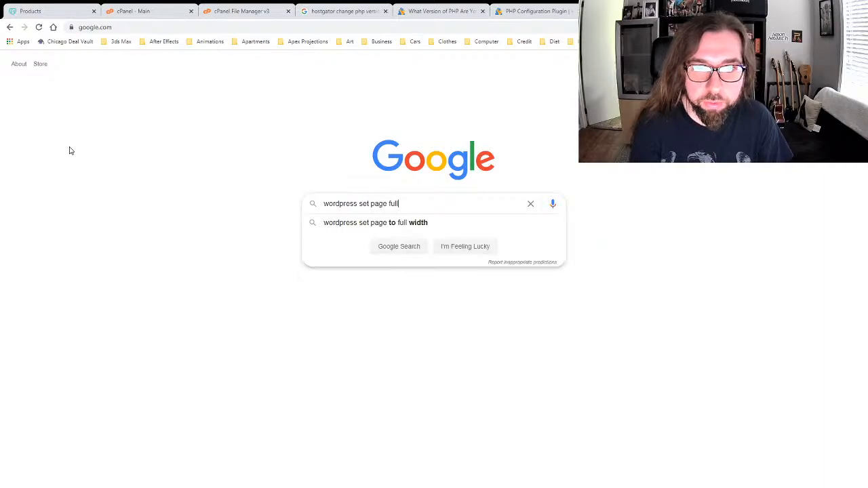
key(Return)
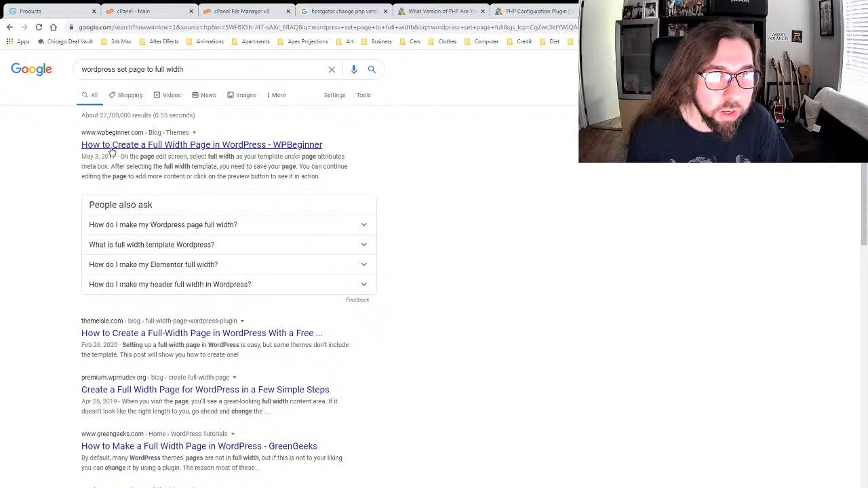
Step: Skim the WPBeginner full-width page article, then return to the WordPress Themes tab
click(112, 146)
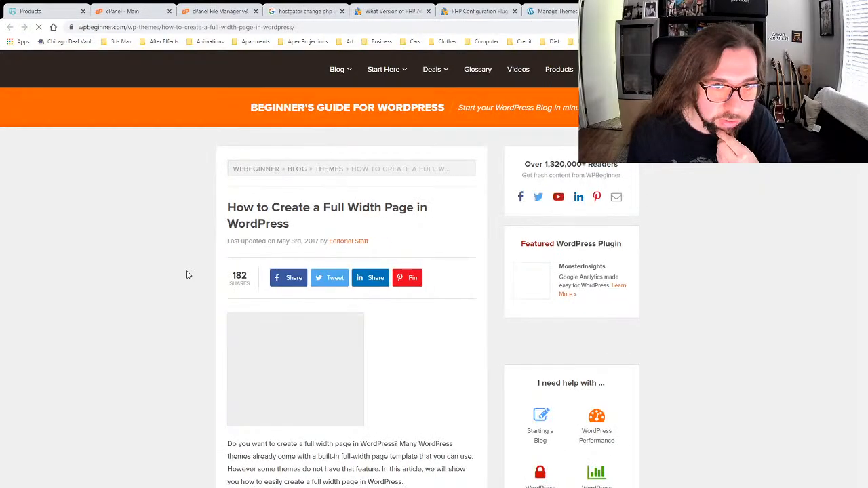
scroll(188, 275, down, 10)
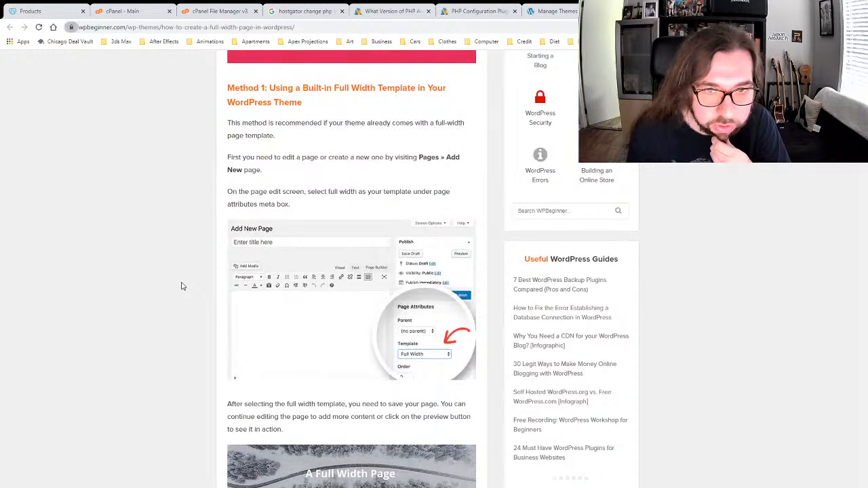
scroll(181, 286, down, 3)
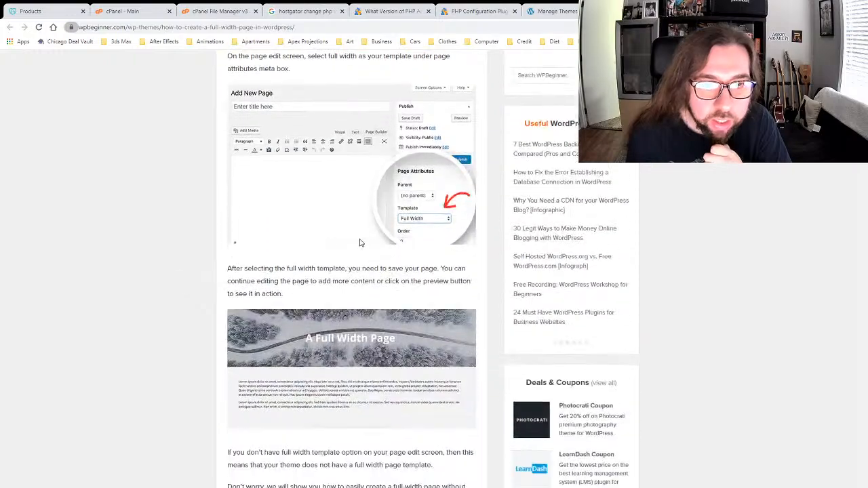
scroll(330, 248, up, 4)
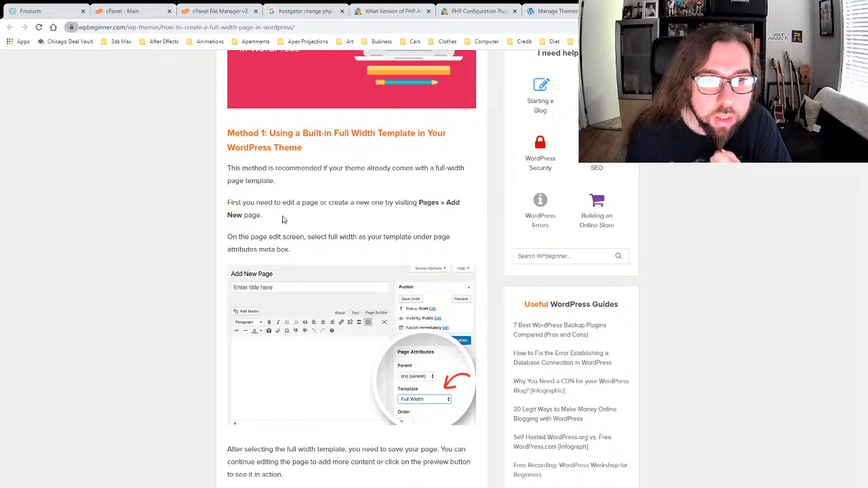
key(ctrl+shift+Tab)
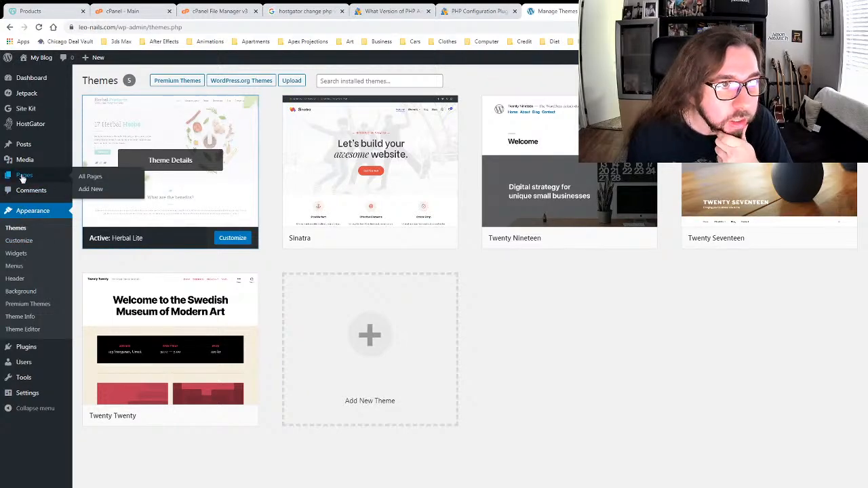
Step: Open HOME PAGE from All Pages and expand its Page Attributes panel
click(87, 177)
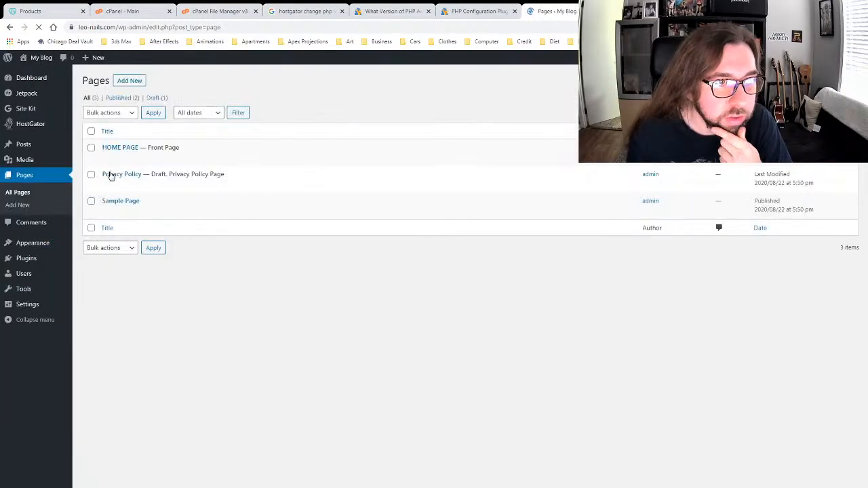
click(106, 158)
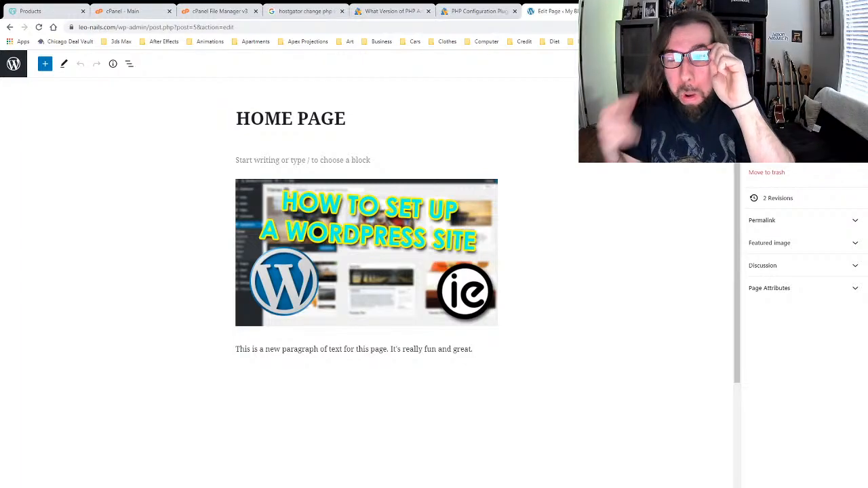
click(801, 288)
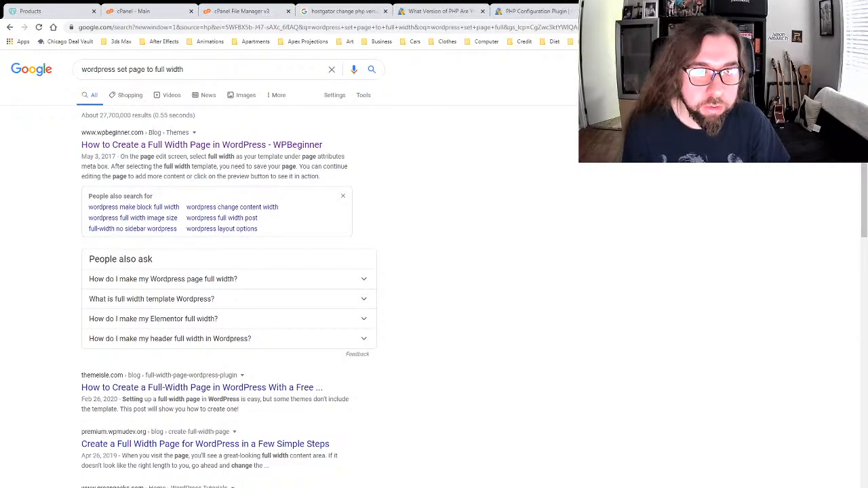
Step: Replace the Google query with 'wordpress edit page' and search
drag(194, 67, 5, 70)
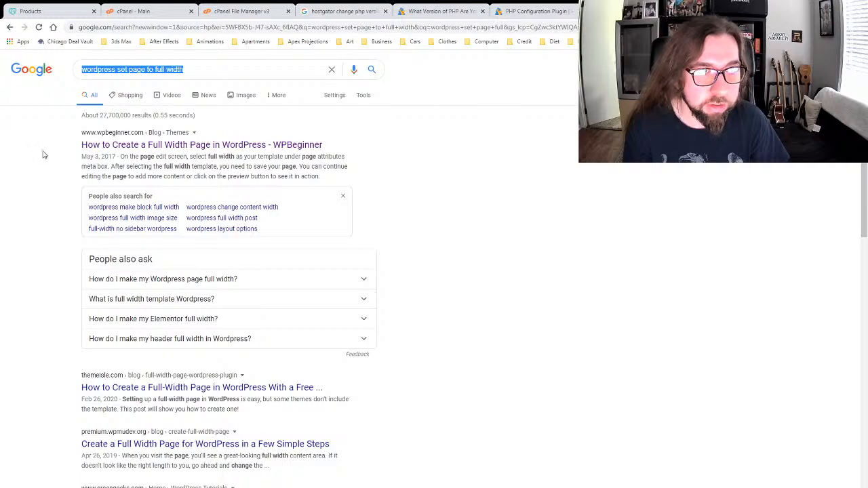
text(word)
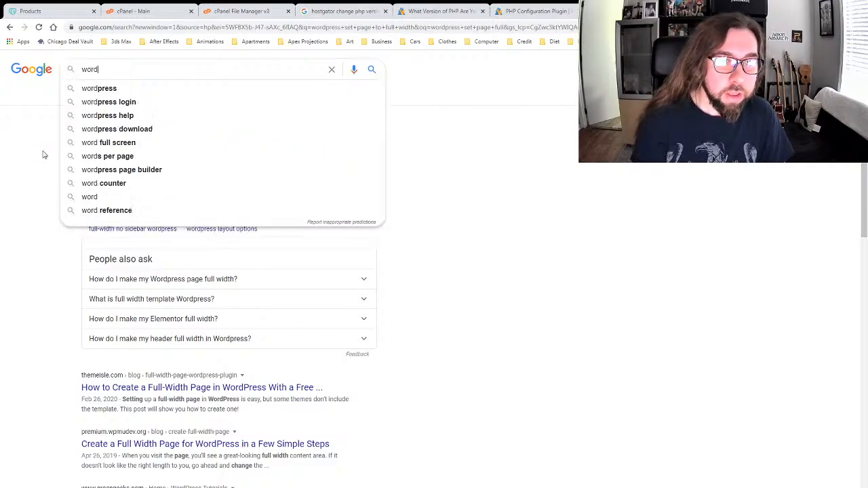
text(press edit page)
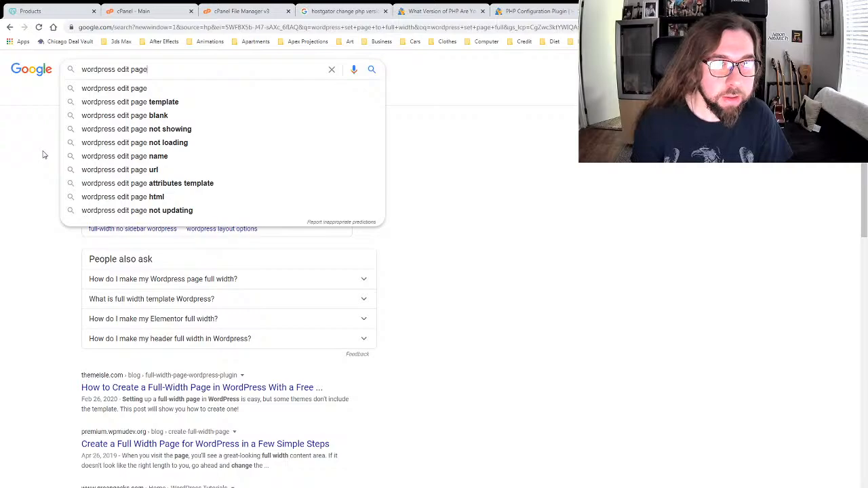
key(Return)
scroll(63, 201, down, 1)
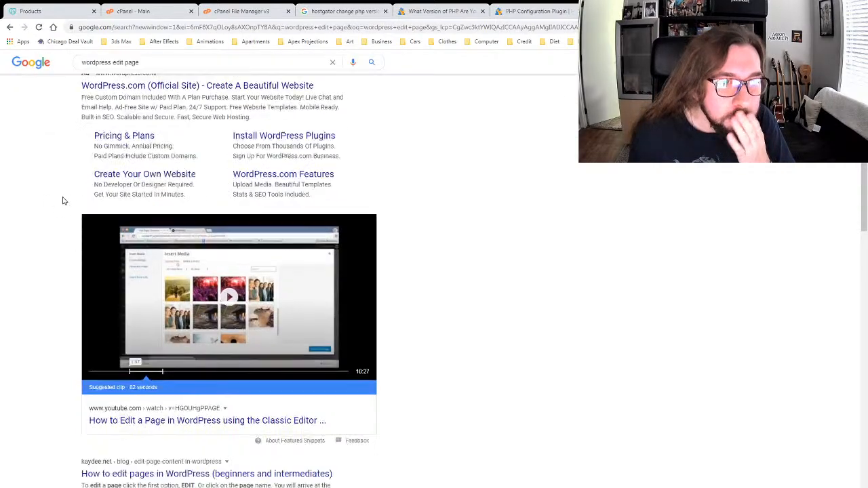
scroll(62, 201, down, 3)
Step: Open the kaydee.net 'How to edit pages in WordPress' guide and scroll to its links section
click(106, 241)
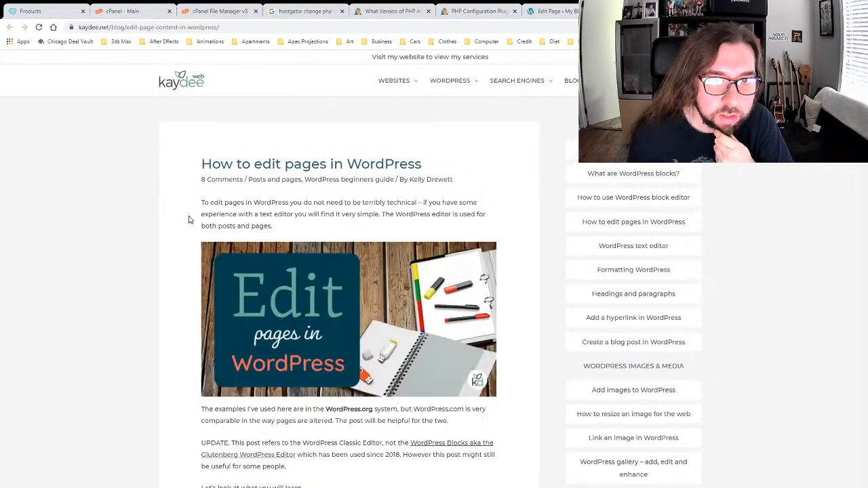
scroll(185, 223, down, 6)
scroll(181, 228, down, 4)
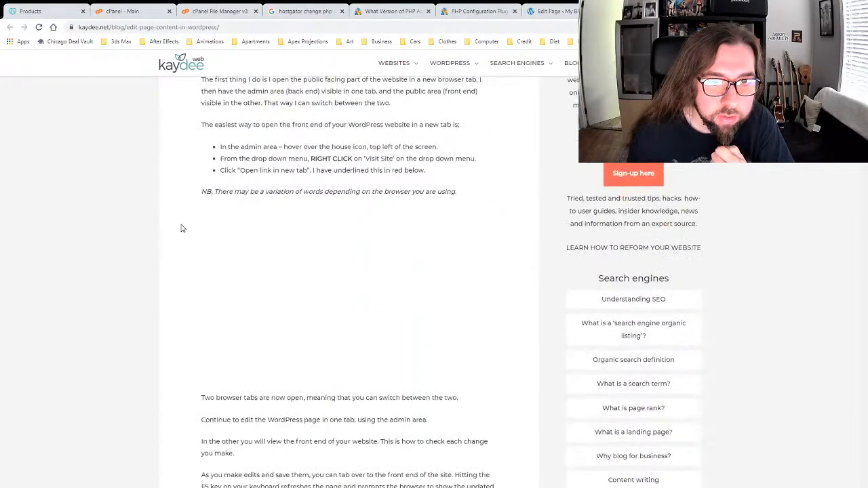
scroll(174, 219, down, 7)
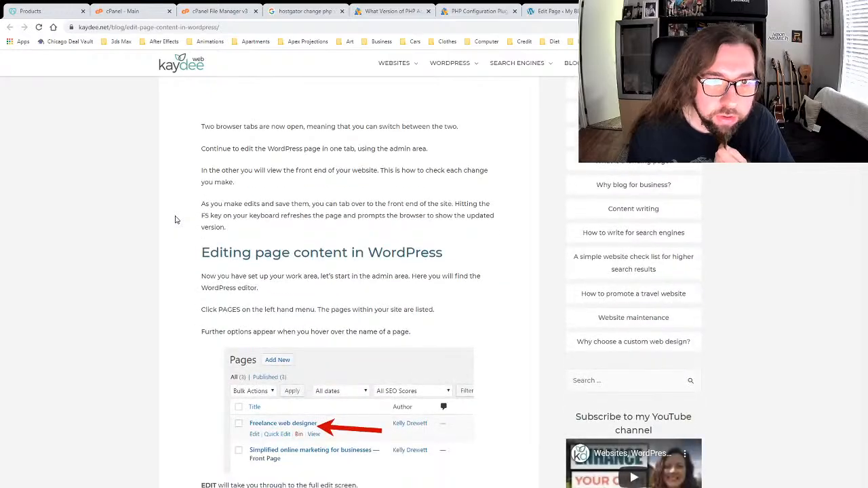
scroll(175, 219, down, 3)
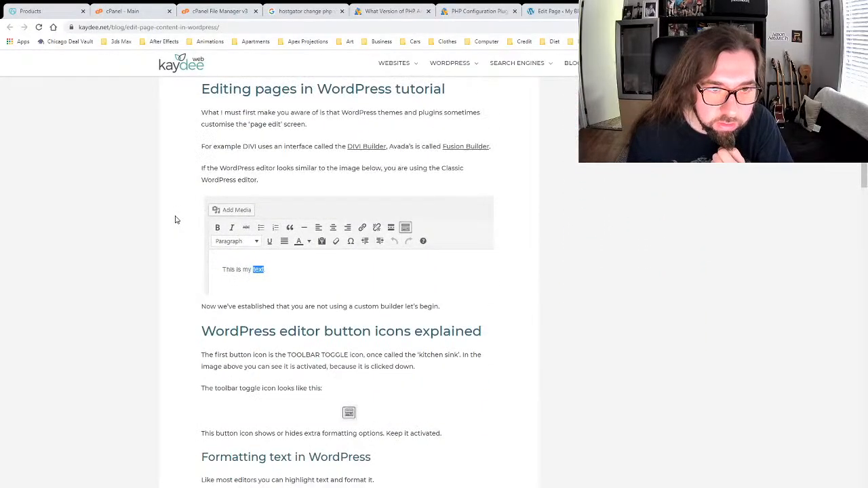
scroll(175, 219, down, 3)
scroll(175, 219, down, 3)
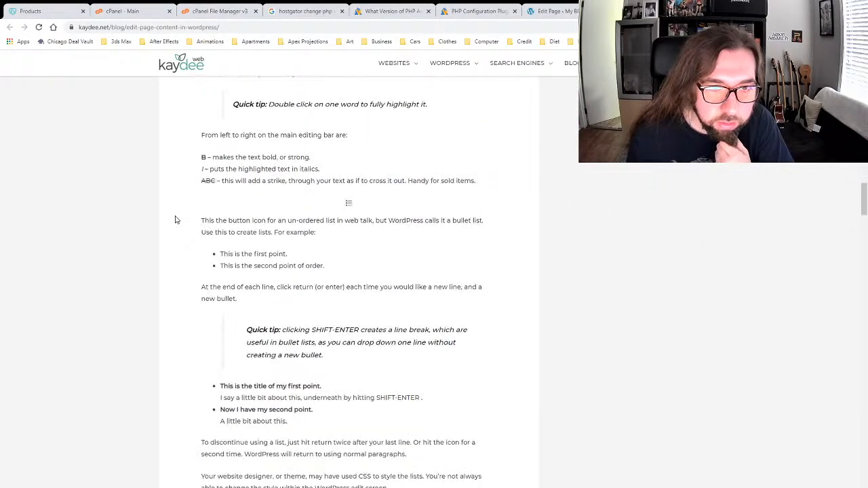
scroll(175, 219, down, 10)
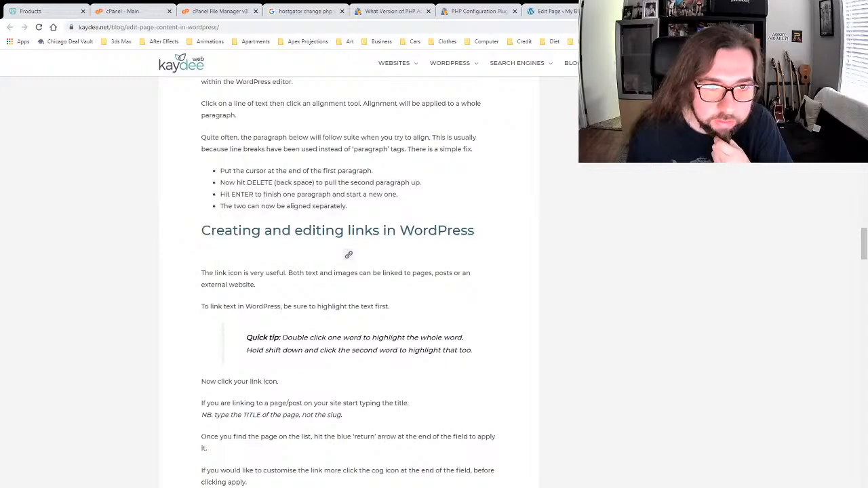
Step: Return to the HOME PAGE editor tab, toggle the block list view, and exit to All Pages
click(648, 11)
click(565, 11)
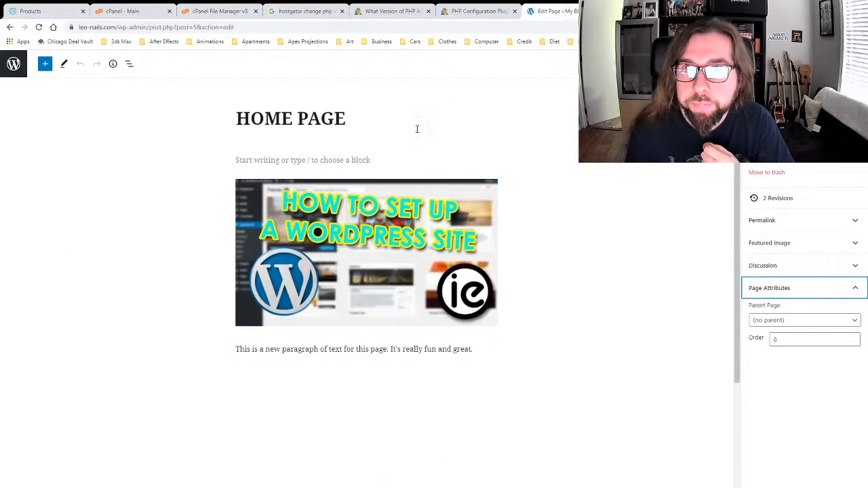
click(128, 64)
click(128, 65)
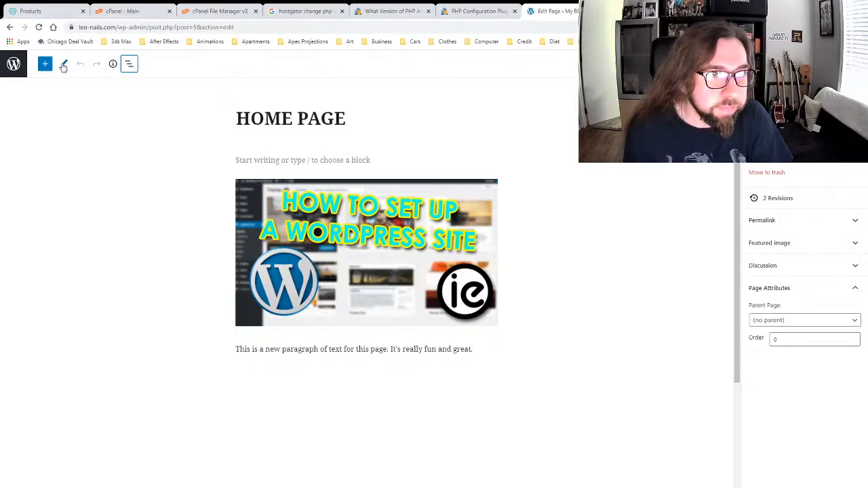
click(14, 64)
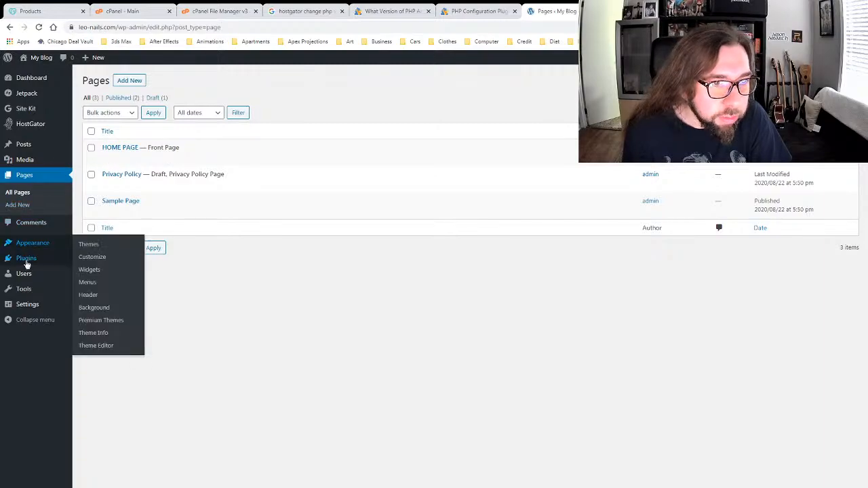
Step: Activate Contact Form 7, view its Contact Forms list, then go back to Pages
mouse_move(36, 264)
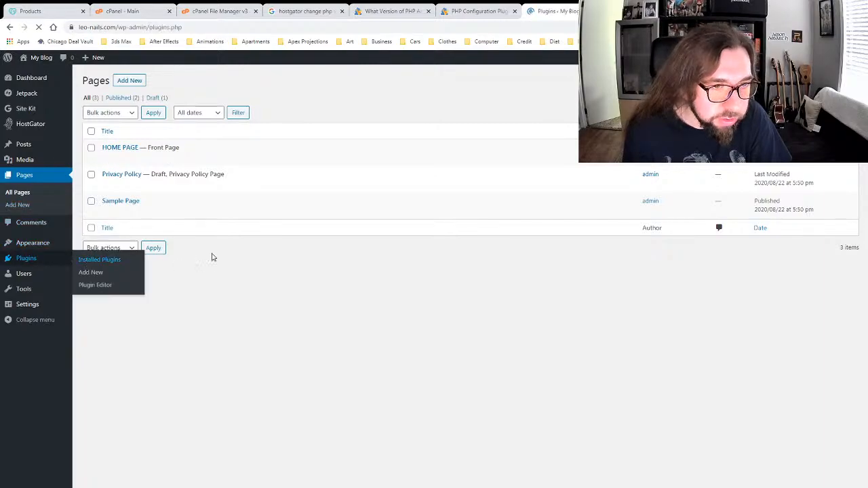
scroll(231, 271, down, 2)
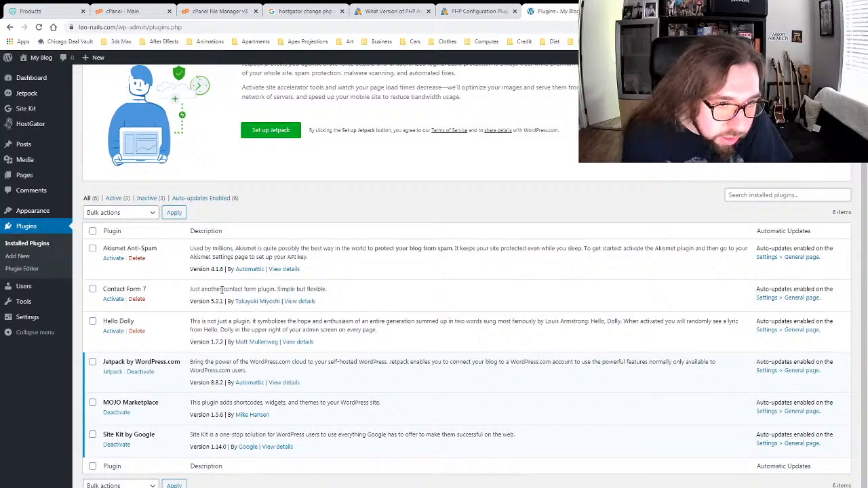
click(115, 300)
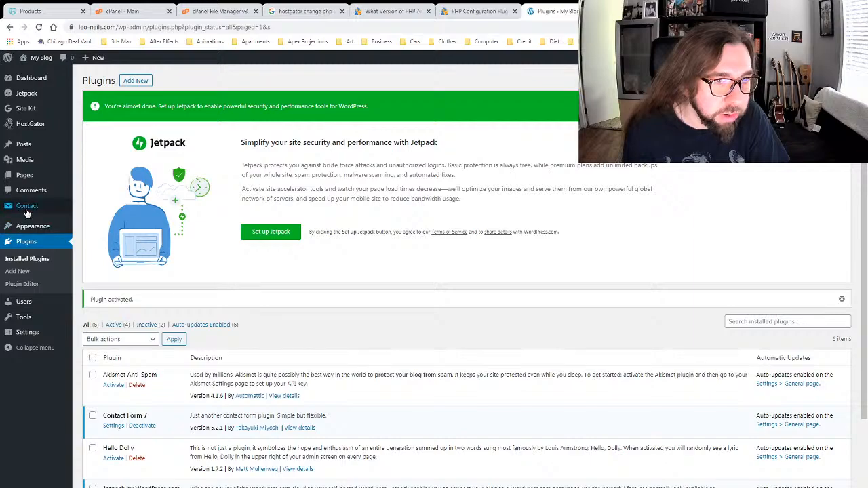
mouse_move(37, 207)
click(83, 209)
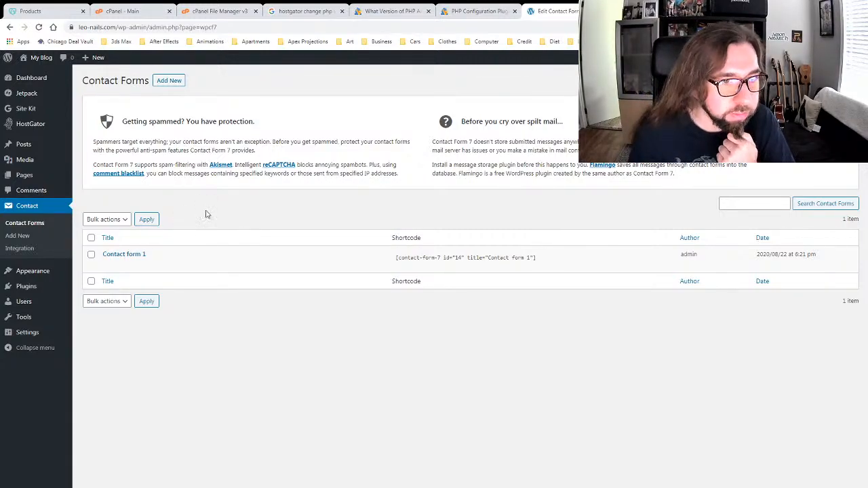
click(24, 177)
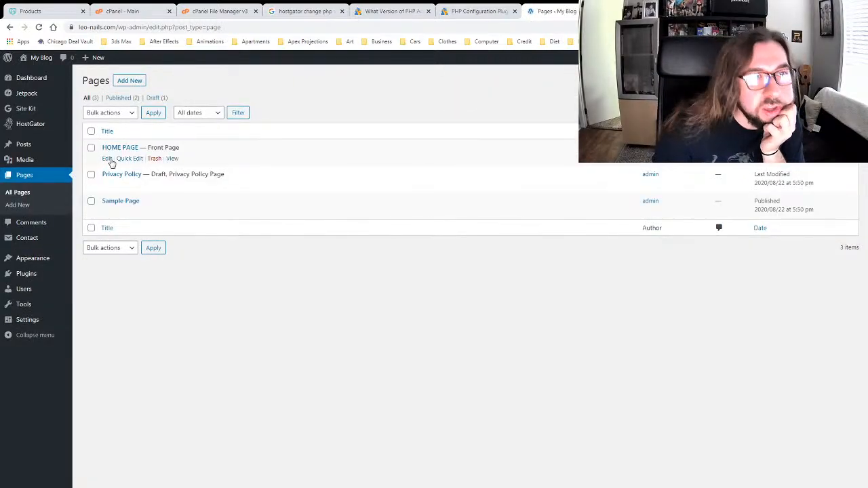
Step: Open HOME PAGE in the editor and select, then deselect, its image and empty paragraph
click(107, 159)
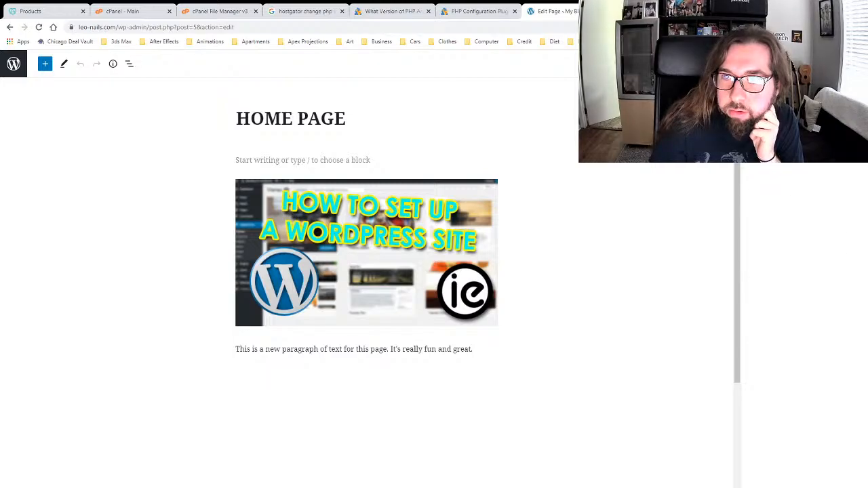
click(353, 238)
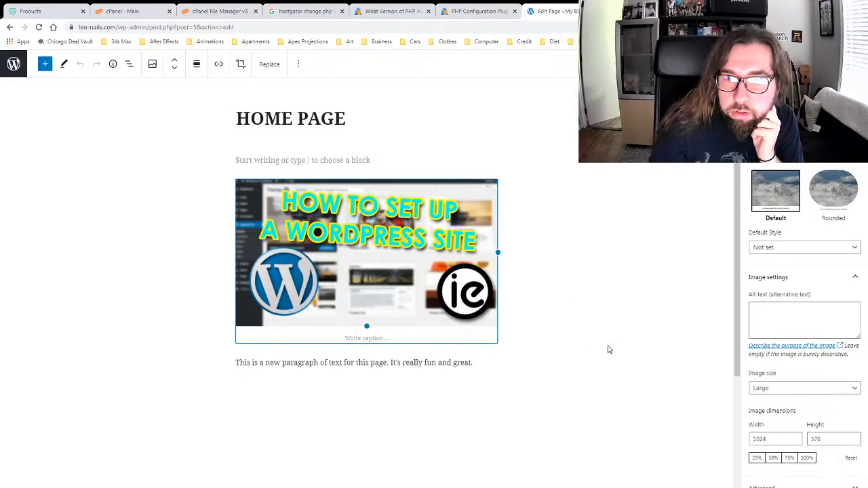
click(630, 293)
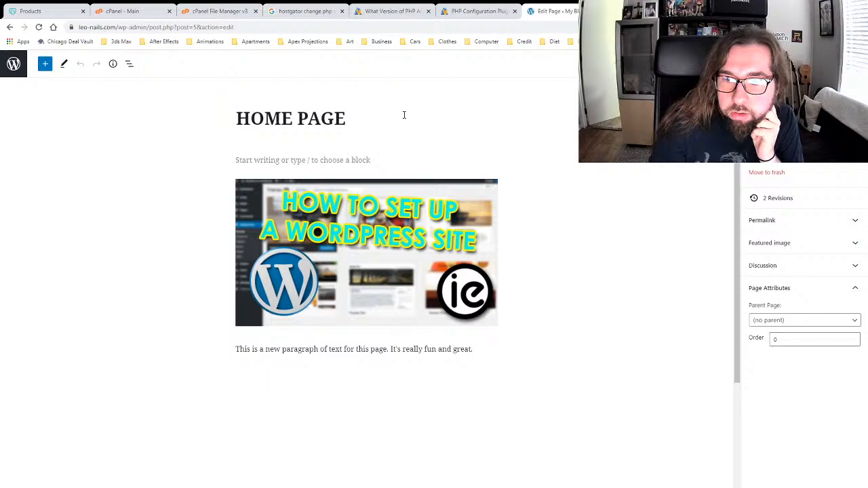
click(242, 162)
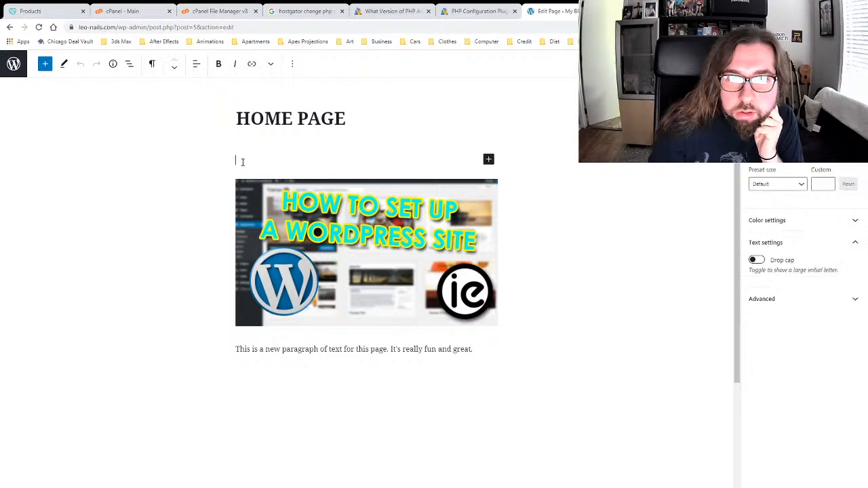
click(137, 193)
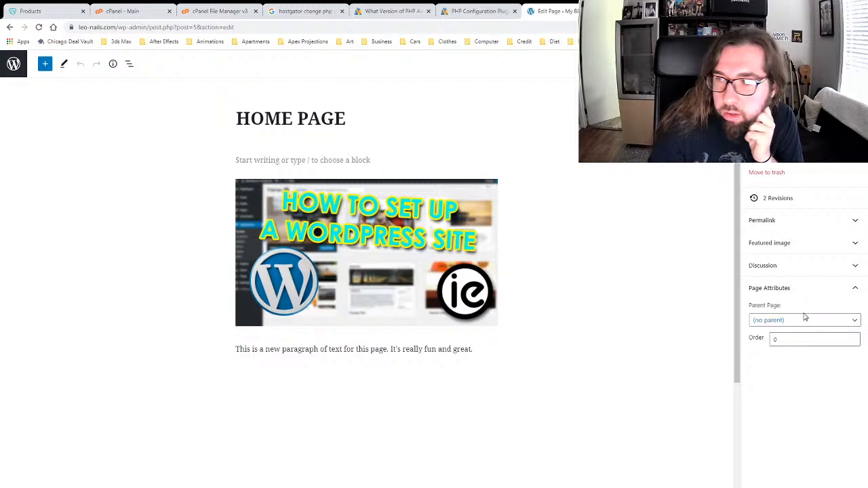
Step: Set the Media Library's 'How to set up a WordPress site' image as the featured image
click(852, 267)
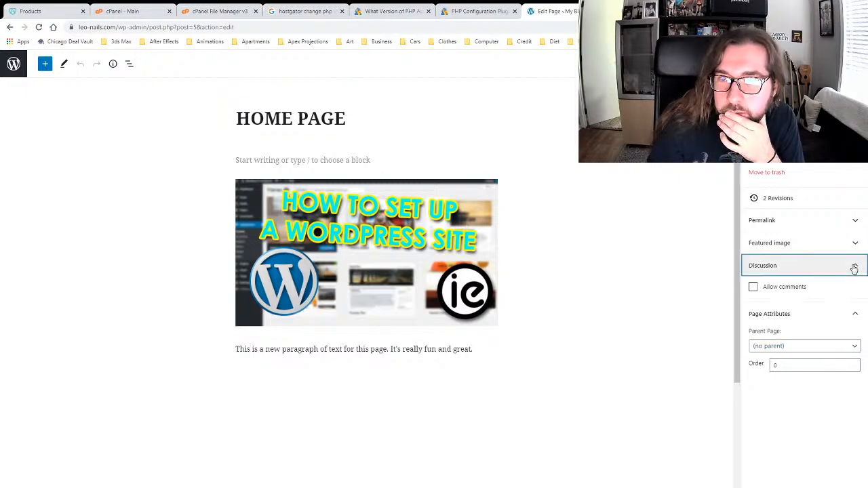
click(853, 265)
click(845, 242)
click(845, 242)
click(842, 226)
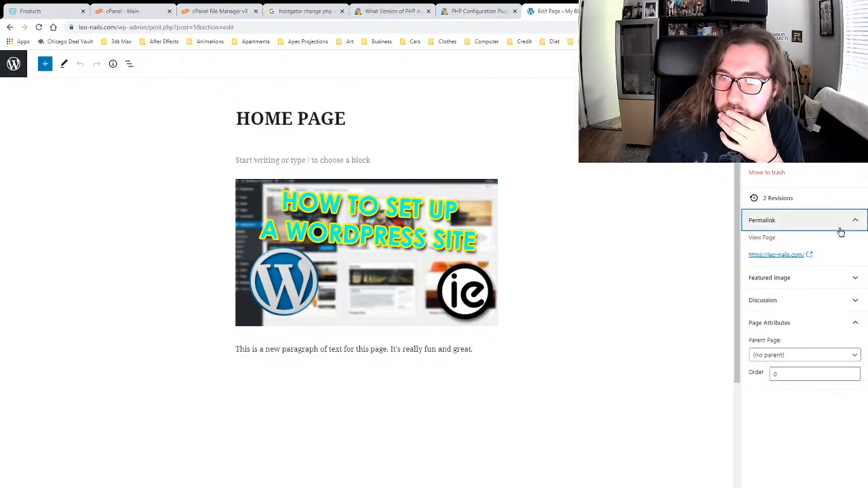
click(842, 225)
click(841, 247)
click(794, 274)
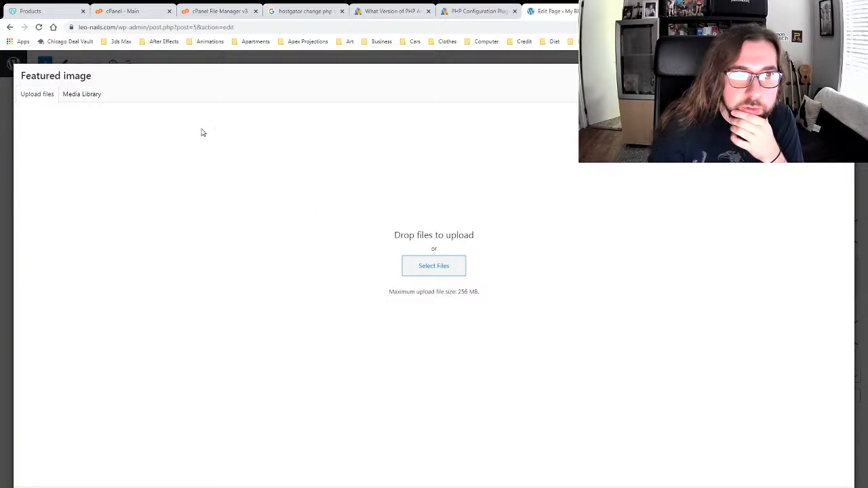
click(74, 93)
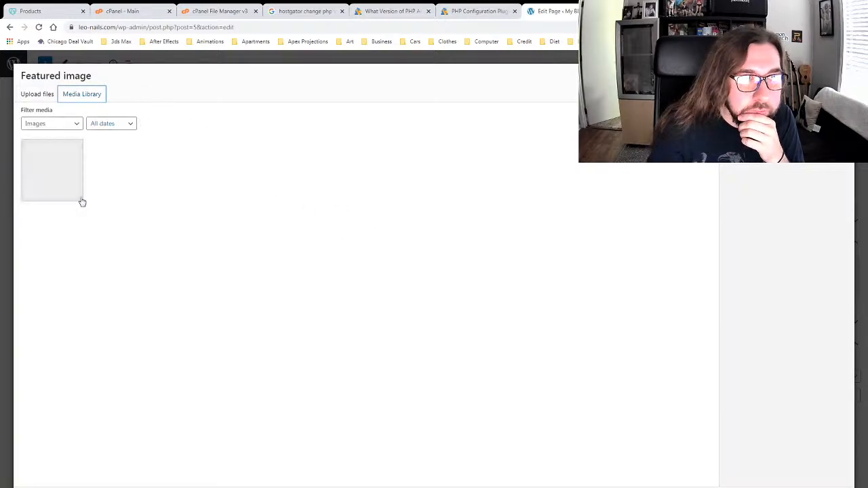
click(42, 166)
click(812, 487)
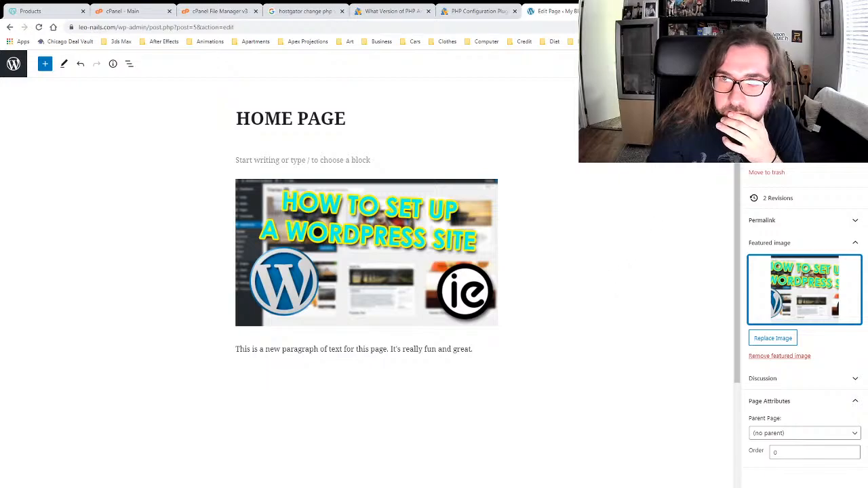
click(692, 190)
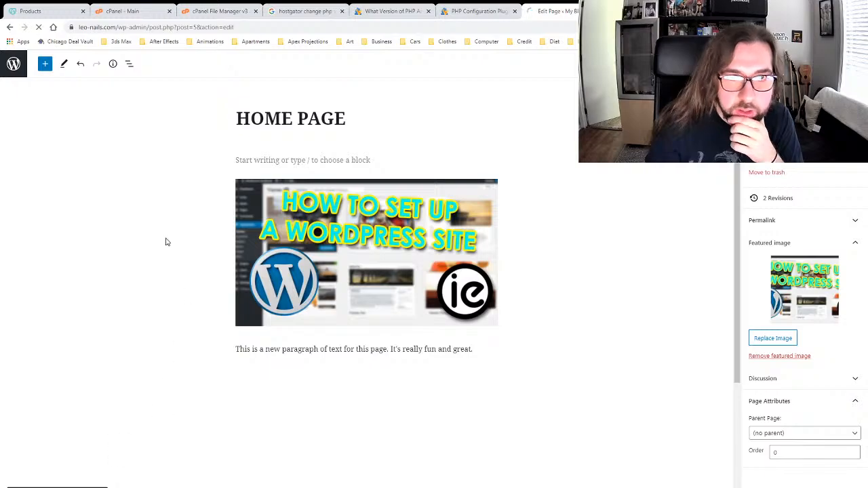
Step: Return to the HOME PAGE editor and remove the page's featured image
scroll(166, 178, down, 3)
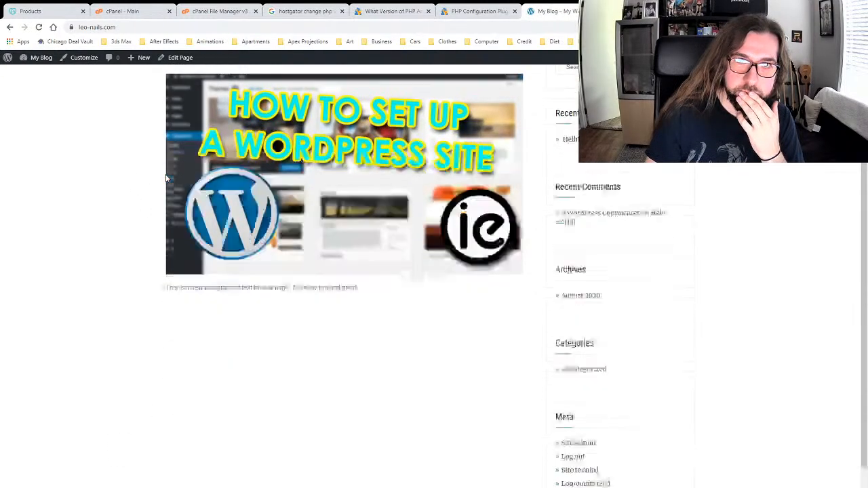
scroll(166, 178, up, 3)
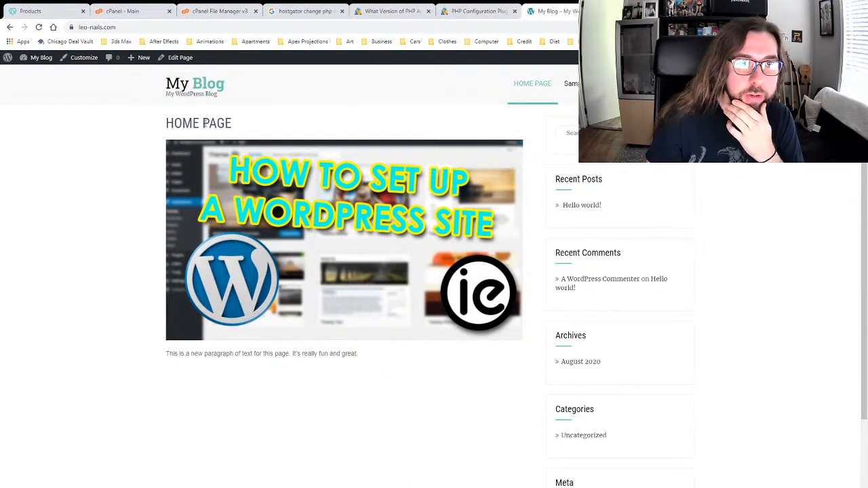
click(180, 58)
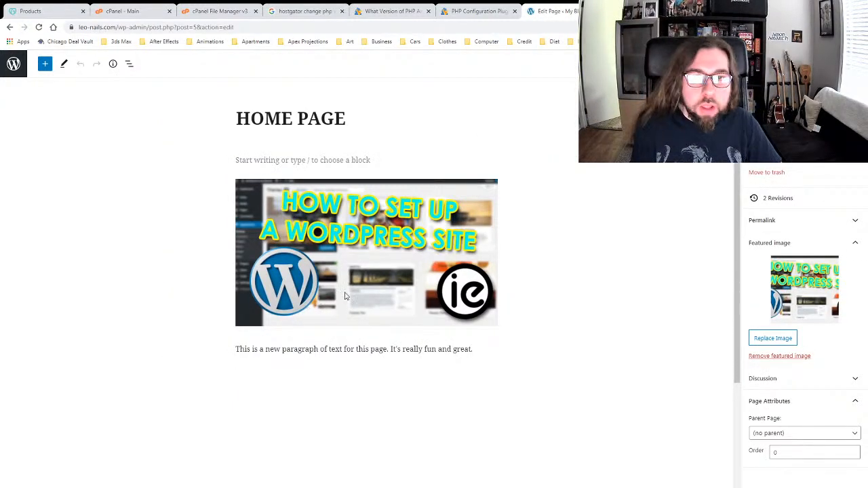
click(780, 355)
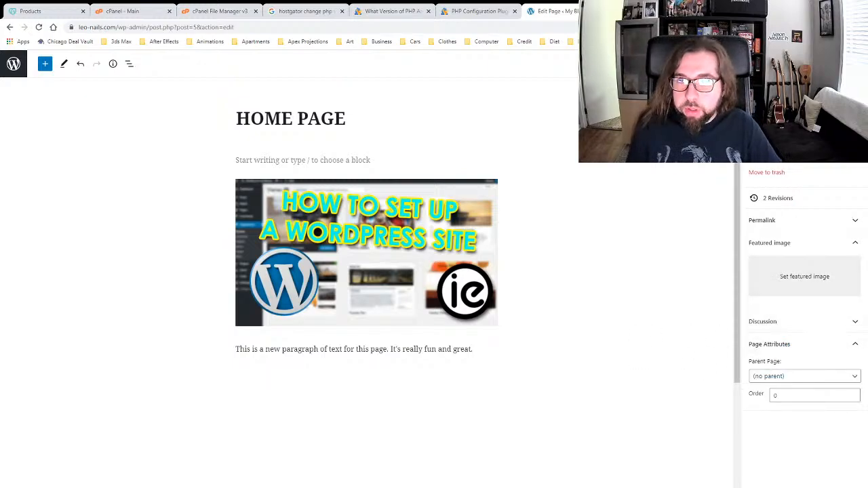
Step: Inspect the image and paragraph blocks, then deselect them to view page settings and the Options menu
click(460, 233)
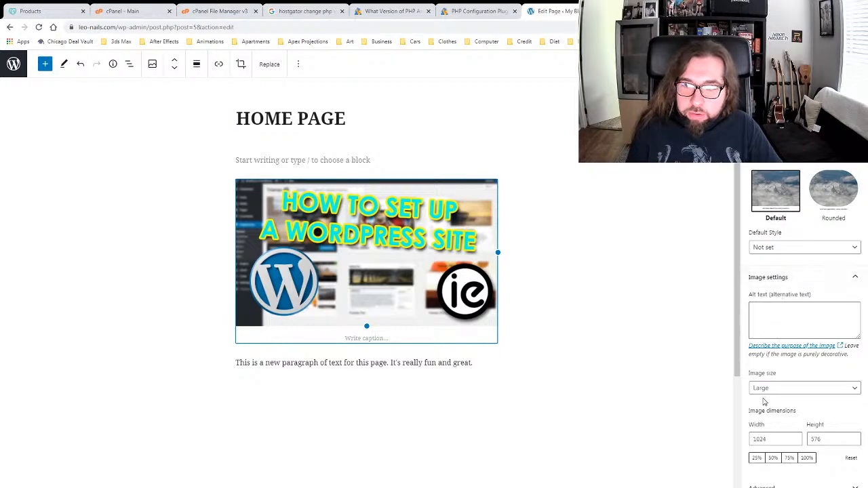
click(796, 485)
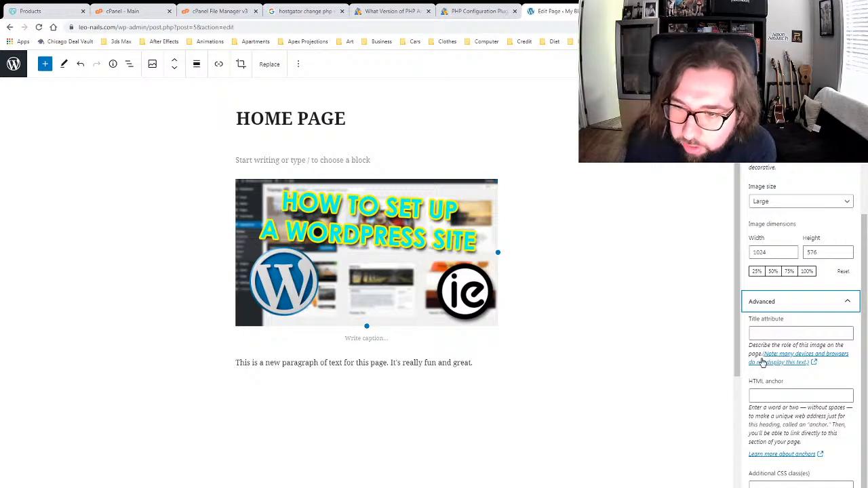
click(409, 363)
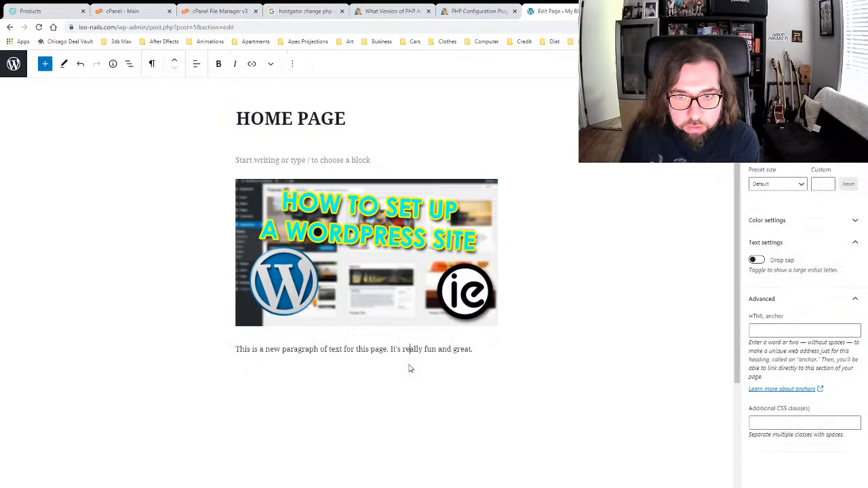
click(434, 297)
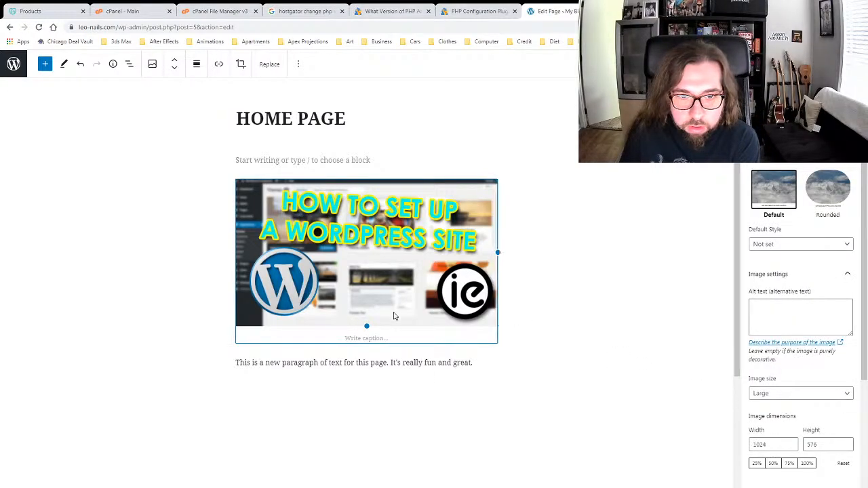
click(361, 362)
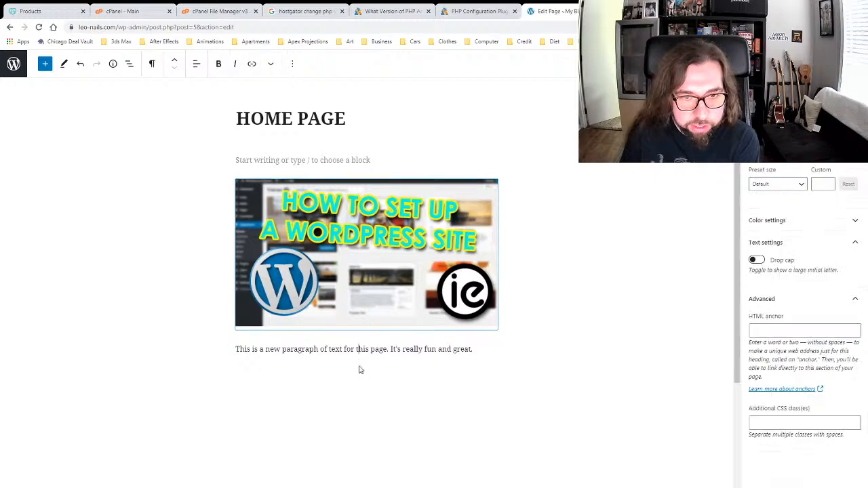
click(617, 314)
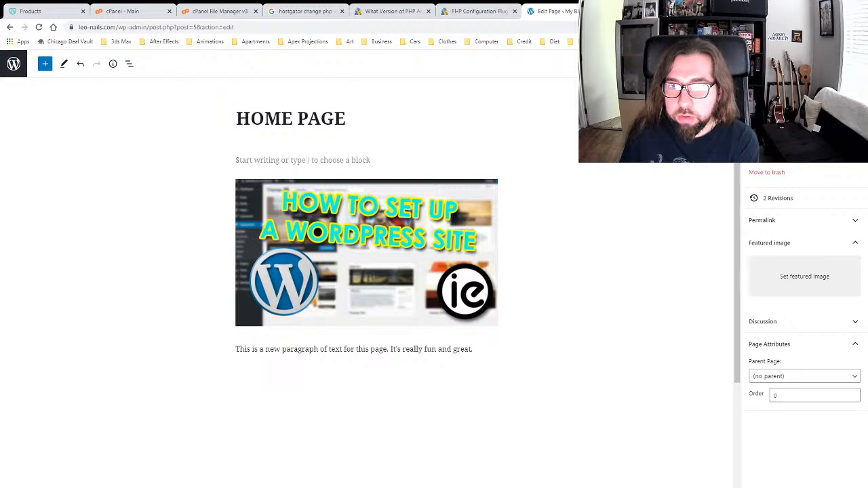
click(854, 64)
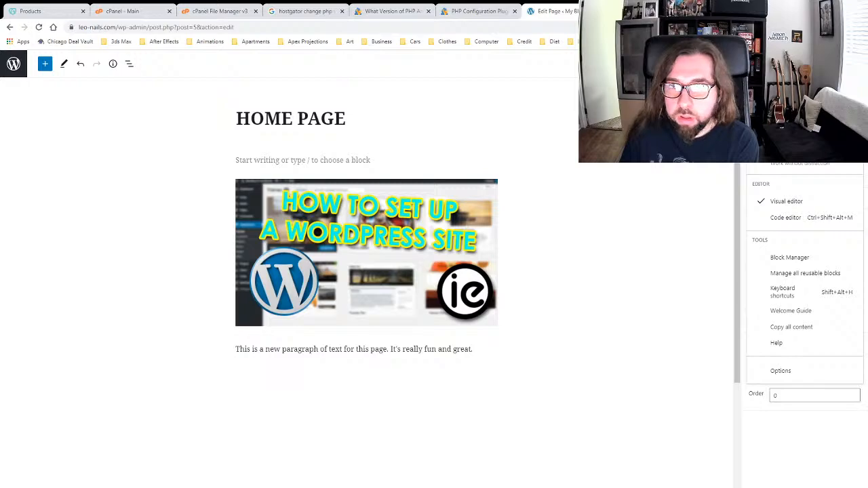
click(854, 64)
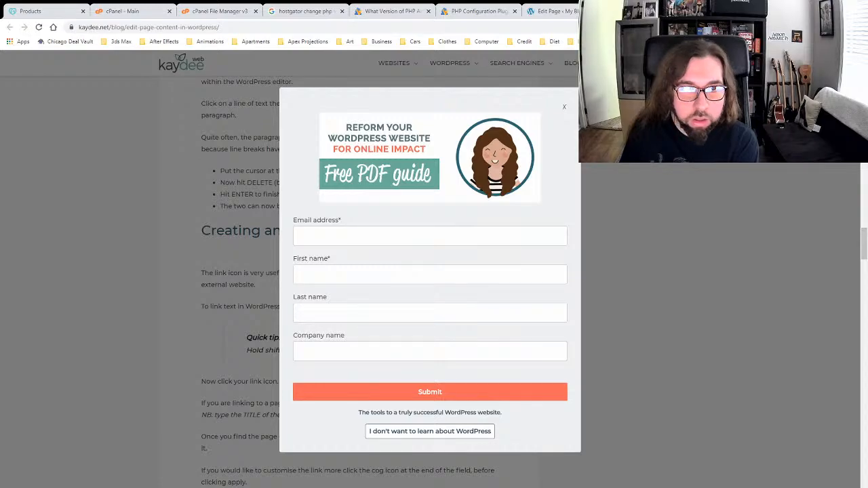
Step: Dismiss the kaydee.net signup popup and close the article tab with Ctrl+W
click(564, 107)
scroll(427, 269, up, 5)
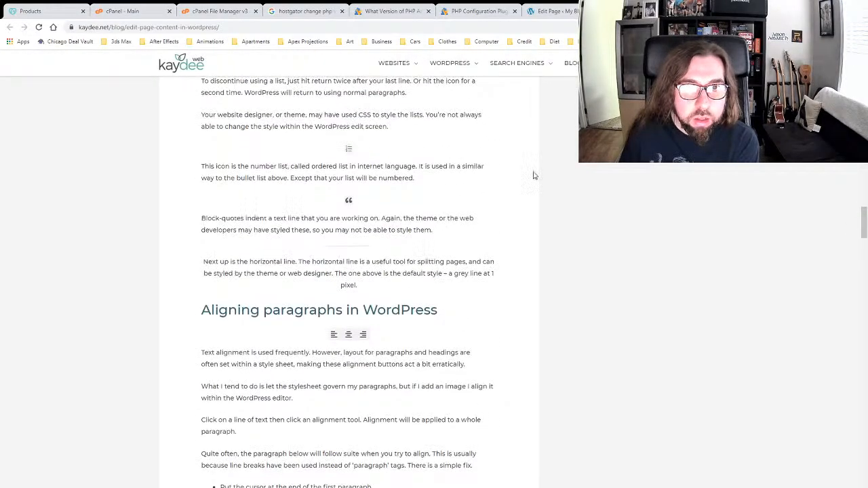
key(ctrl+w)
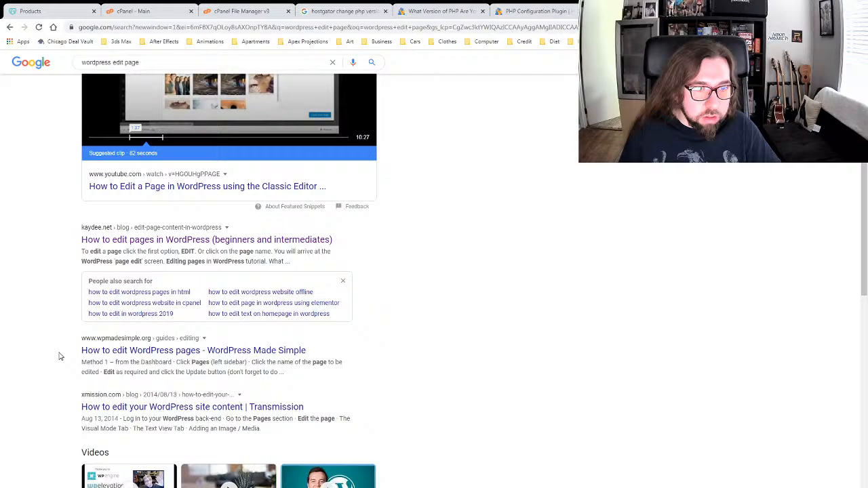
scroll(59, 356, down, 4)
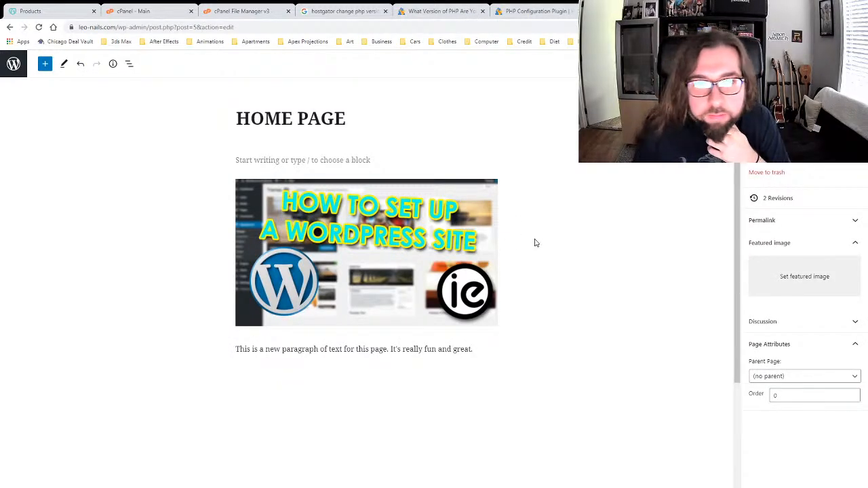
Step: Switch the editor's Tools mode to Select and back to Edit
click(66, 64)
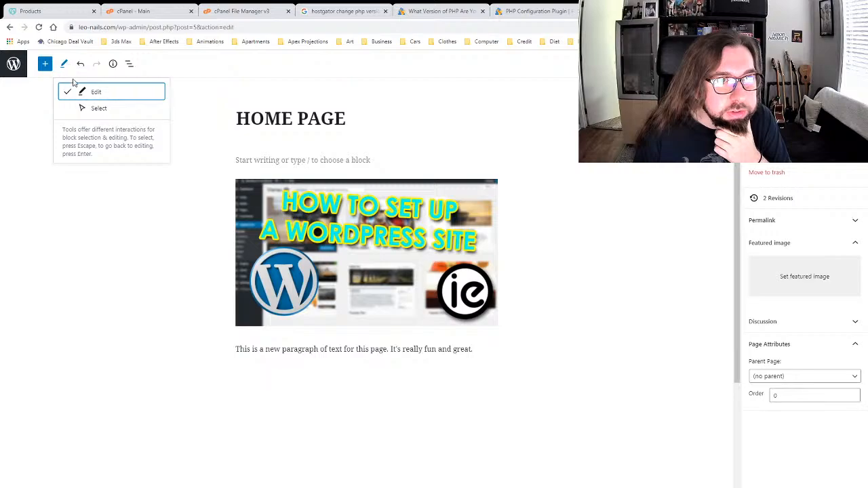
click(90, 108)
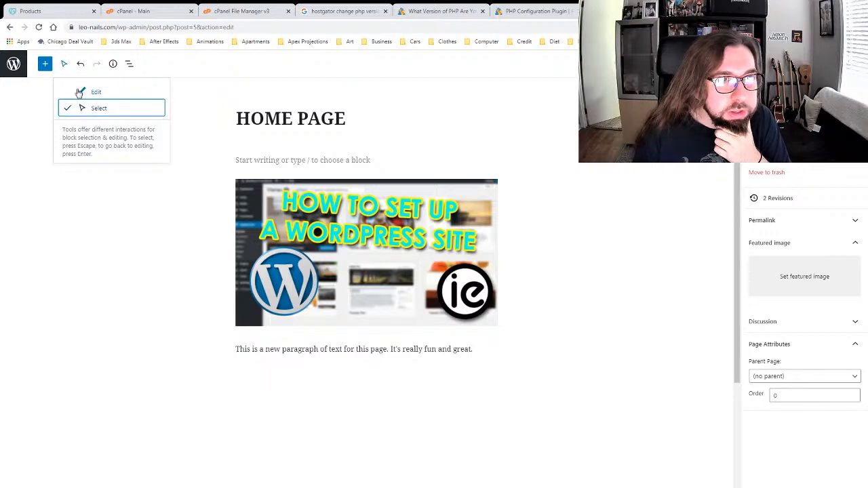
click(79, 92)
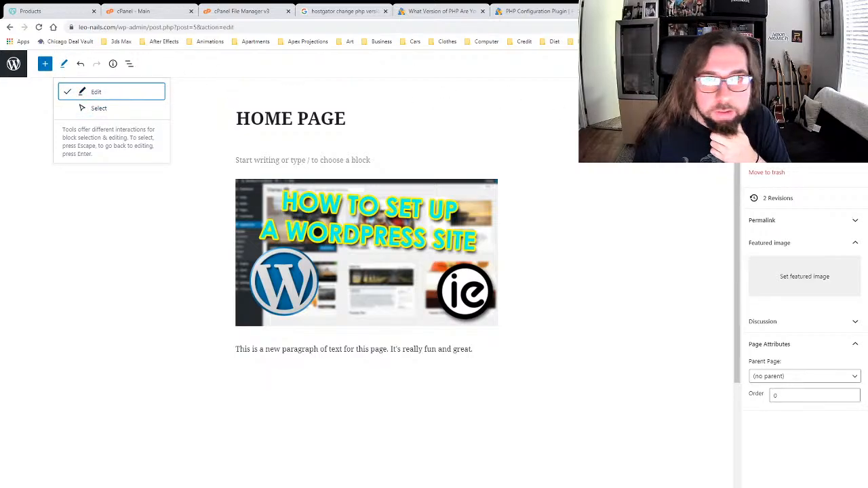
key(Escape)
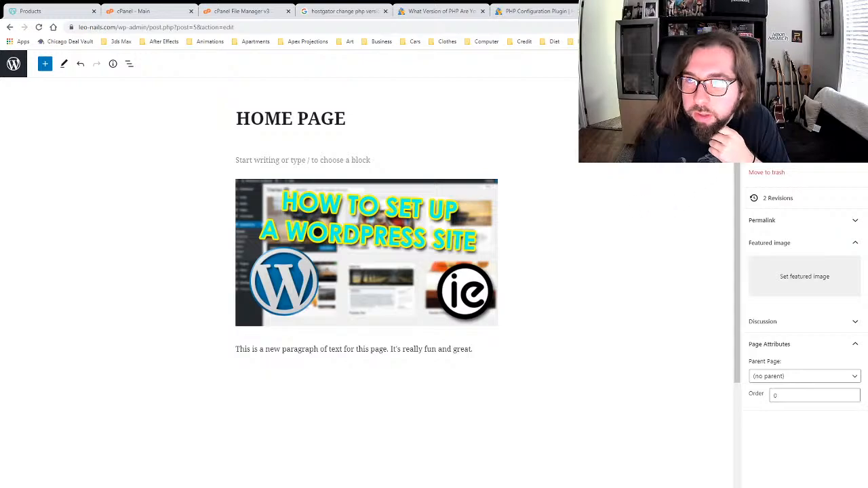
Step: Toggle the settings sidebar and Options menu, and expand/collapse the permalink, featured image, discussion and page attributes panels
click(832, 63)
click(832, 64)
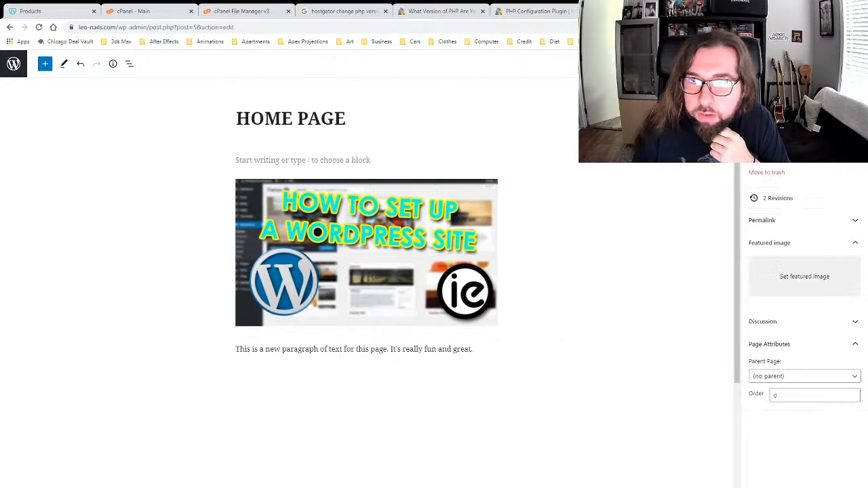
click(852, 63)
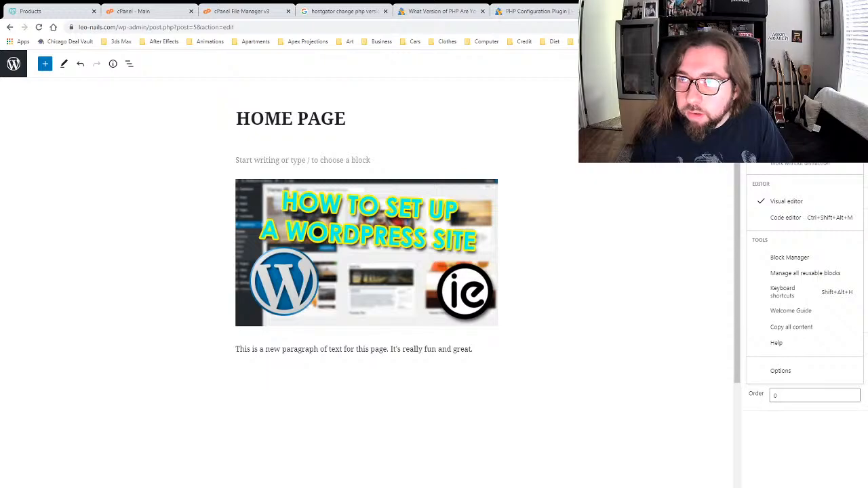
click(852, 63)
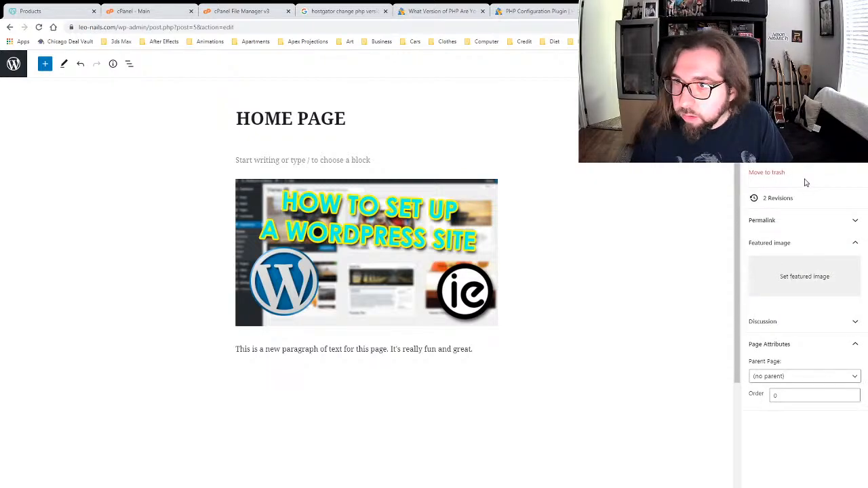
click(784, 223)
click(785, 224)
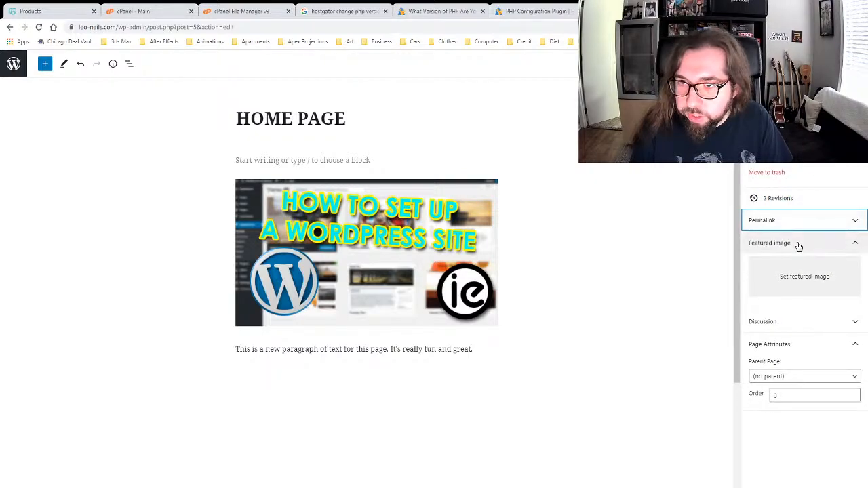
click(796, 245)
click(800, 269)
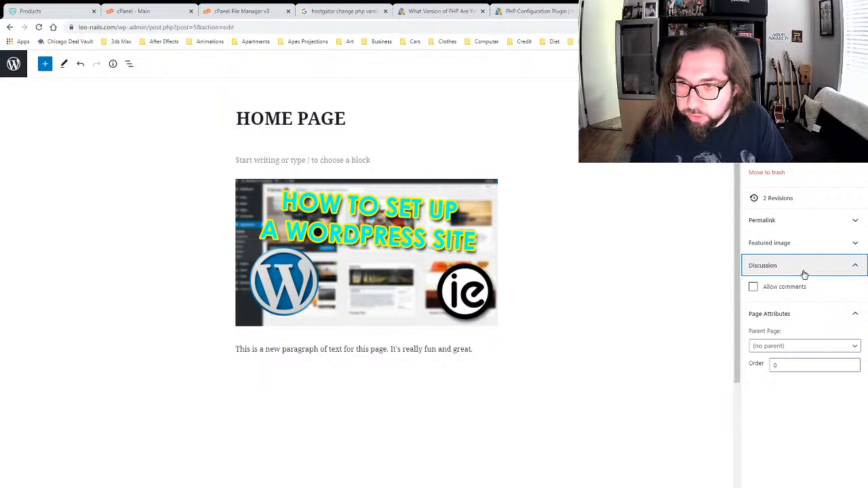
click(801, 272)
click(790, 292)
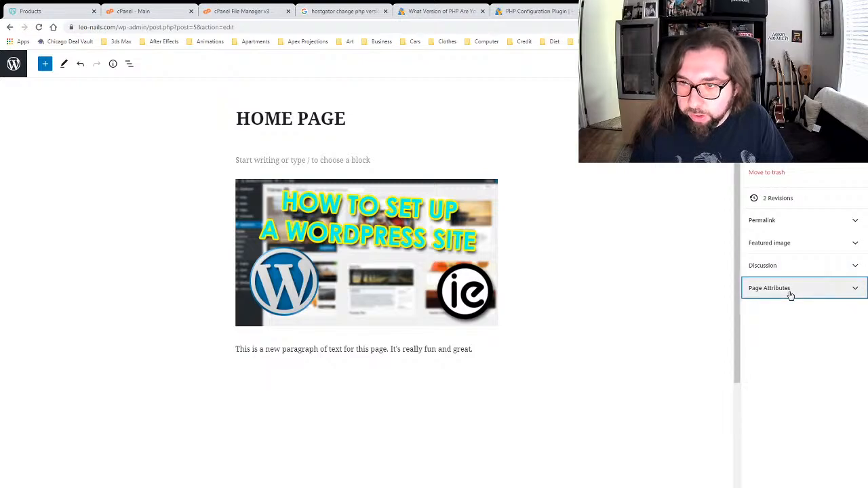
click(790, 294)
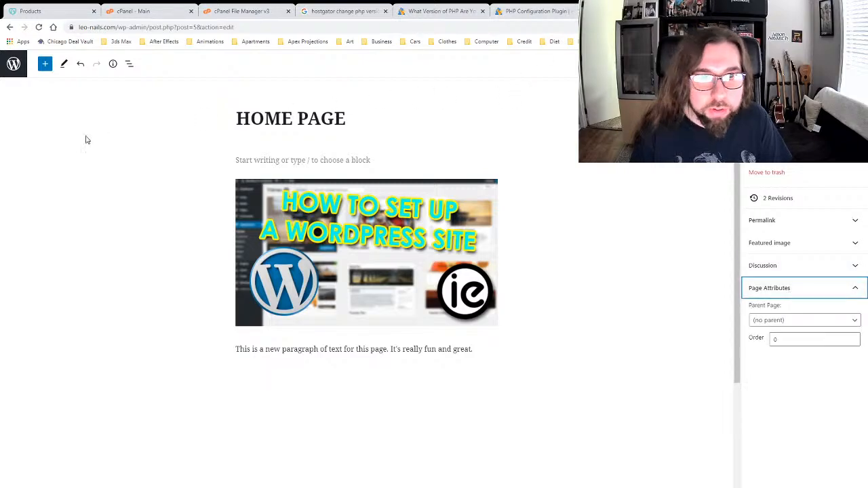
Step: Exit the editor to the Pages list and choose Edit under HOME PAGE
click(112, 138)
click(18, 67)
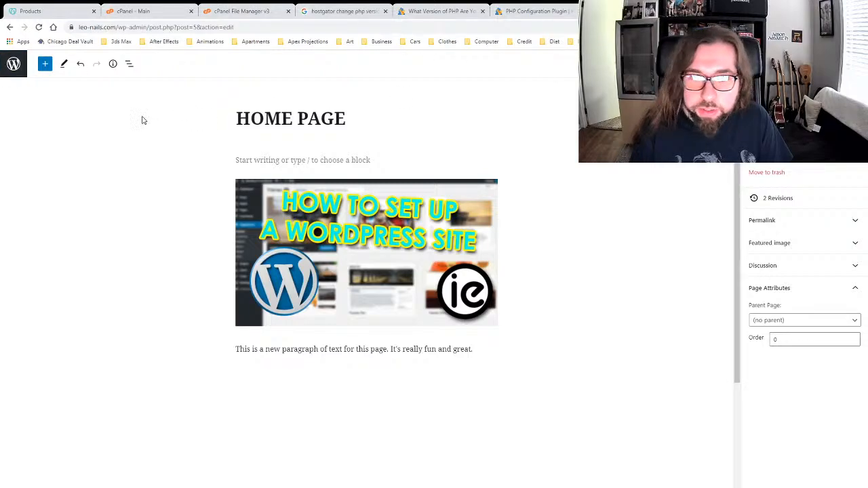
click(16, 68)
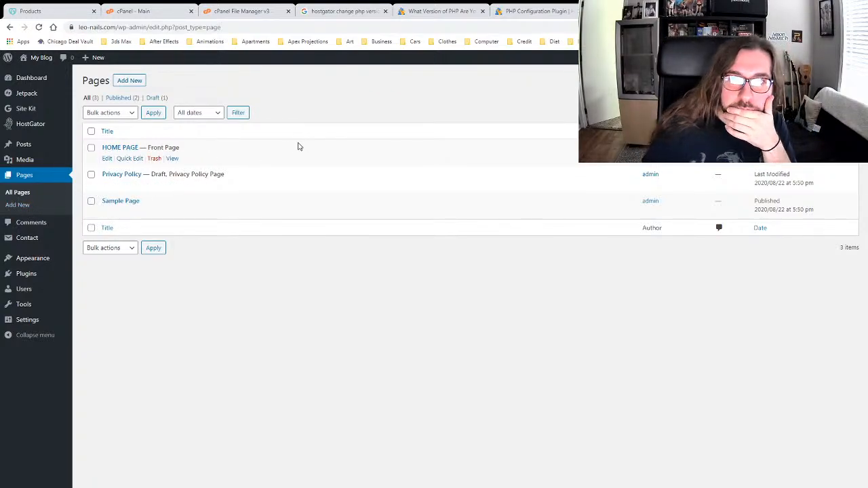
click(106, 160)
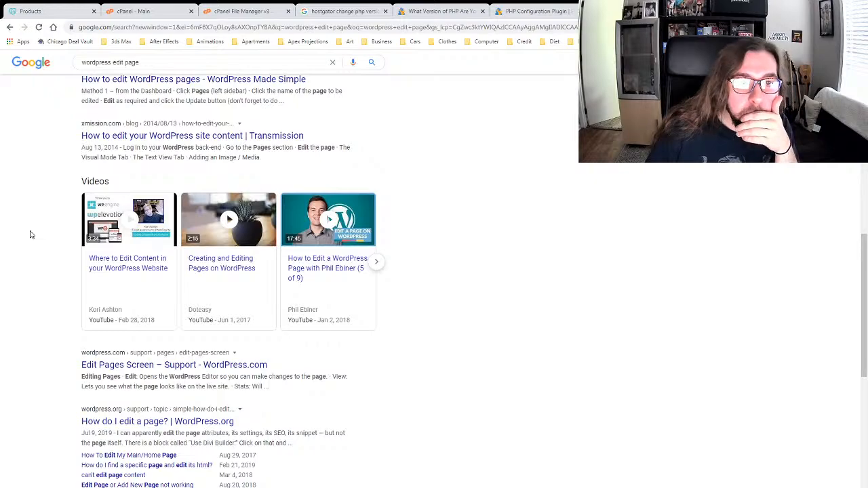
Step: Refine the Google search to 'wordpress edit page new editor' and scan the results
click(156, 62)
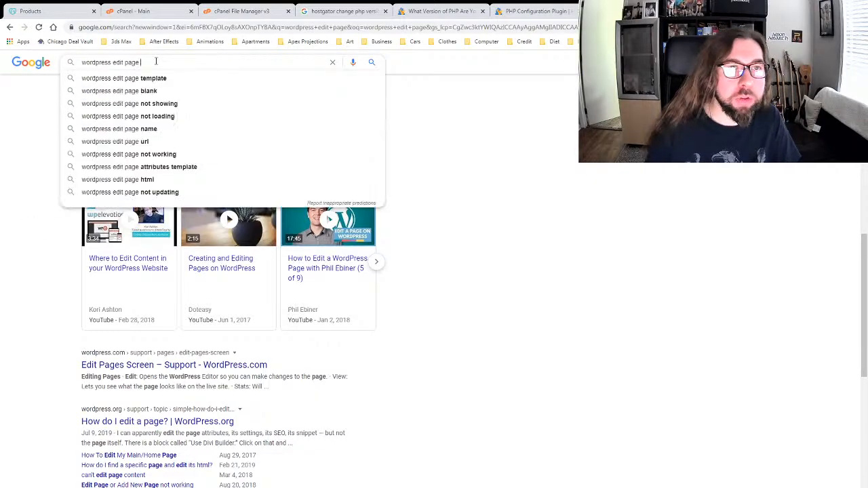
text(new editor)
key(Return)
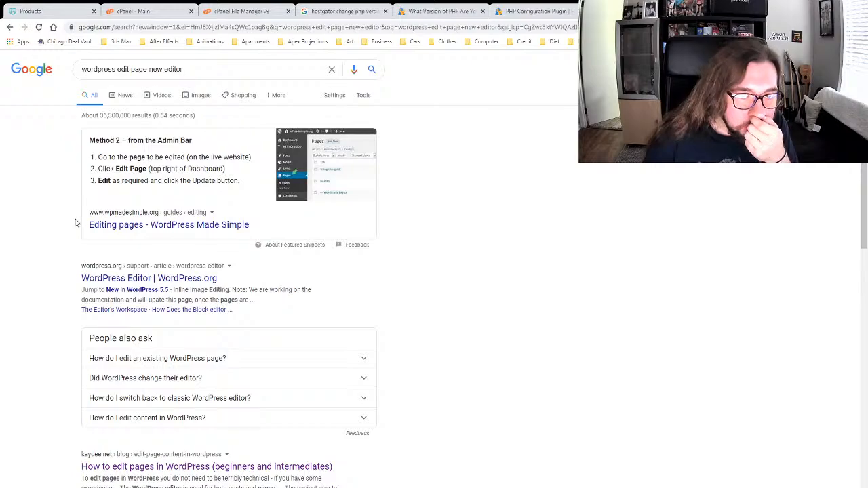
scroll(61, 213, down, 2)
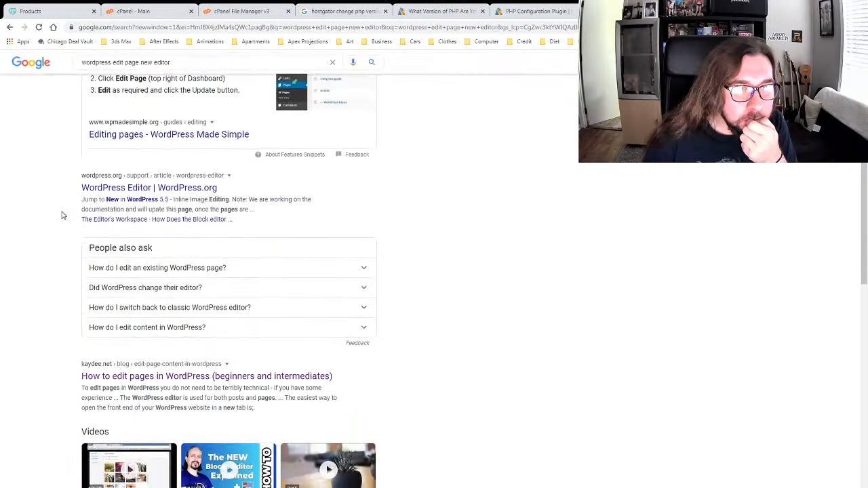
click(126, 203)
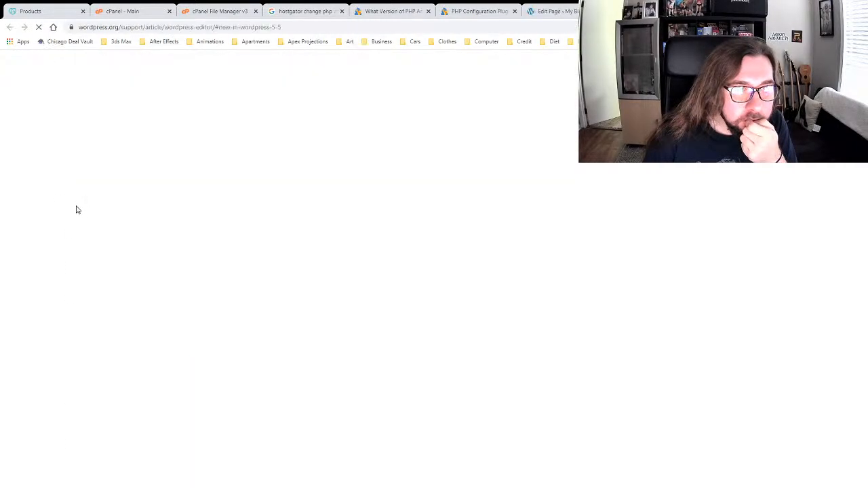
scroll(285, 246, down, 2)
scroll(275, 253, down, 1)
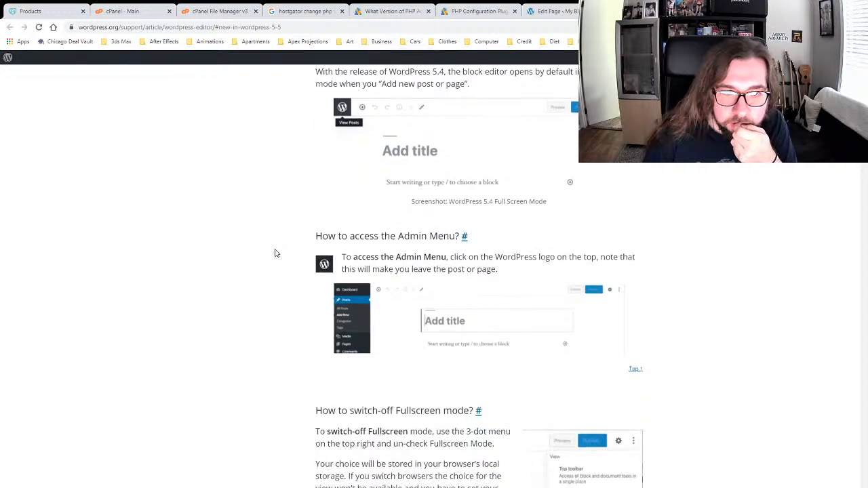
scroll(275, 253, up, 6)
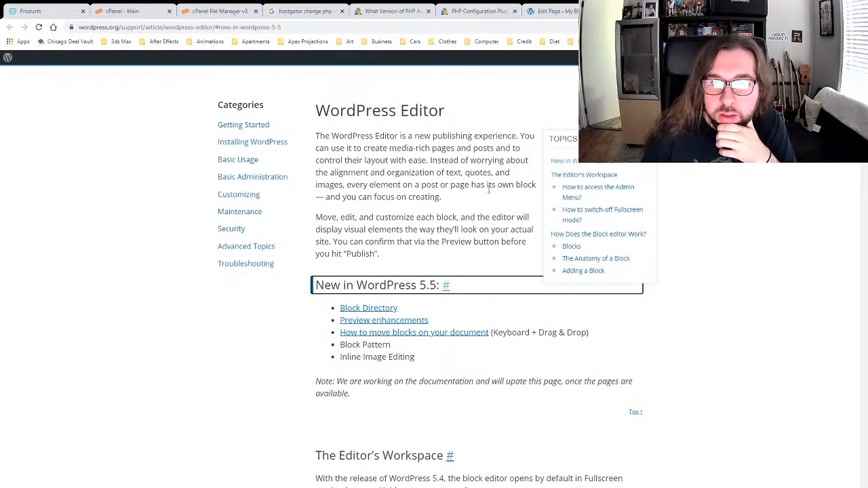
scroll(450, 195, down, 1)
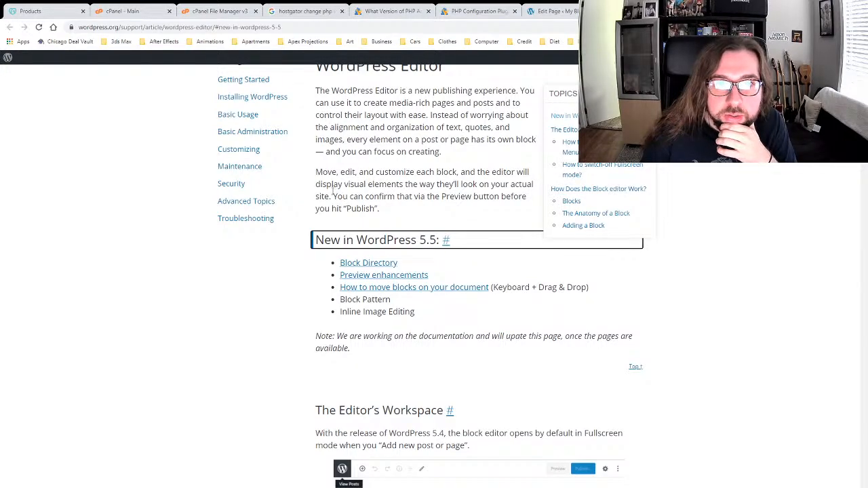
scroll(334, 197, down, 3)
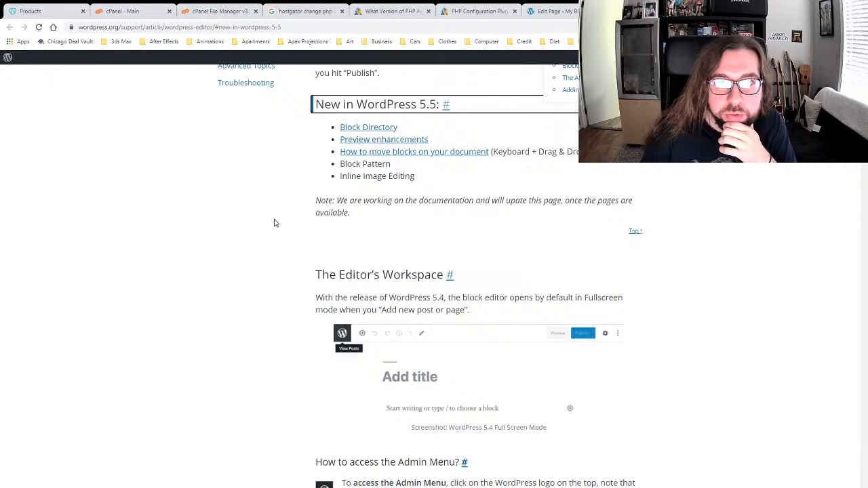
scroll(274, 224, down, 3)
scroll(274, 224, down, 1)
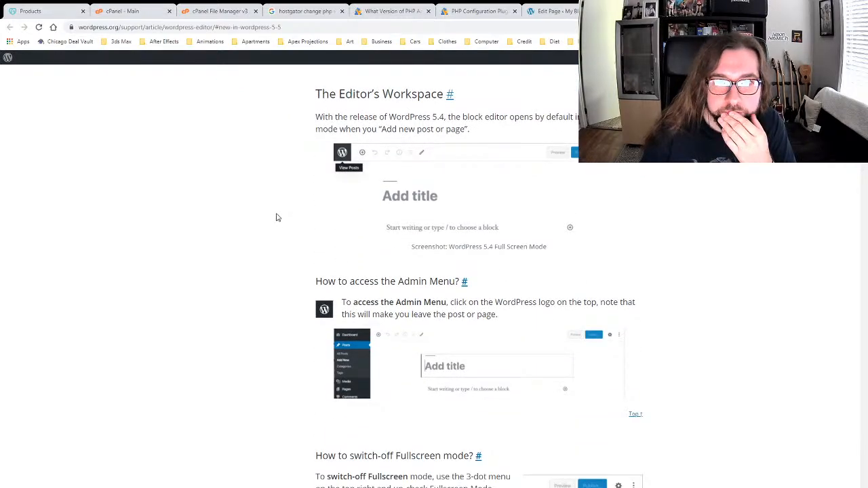
scroll(276, 217, down, 4)
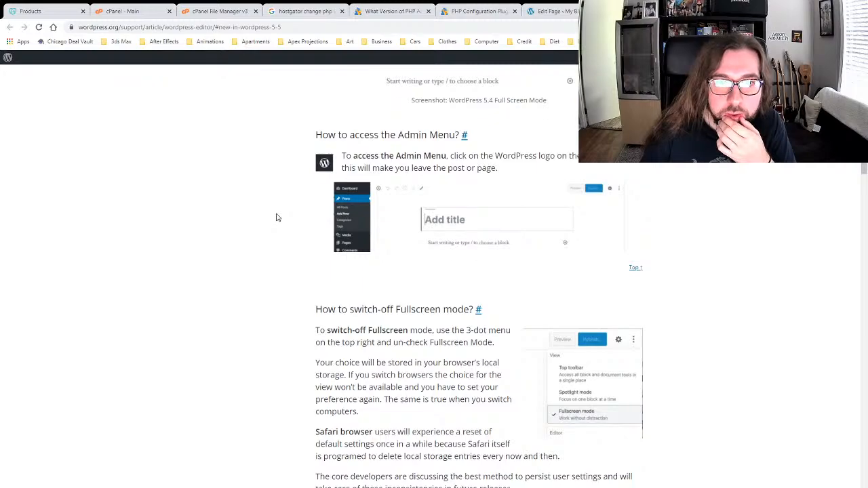
scroll(276, 217, down, 3)
scroll(276, 217, down, 5)
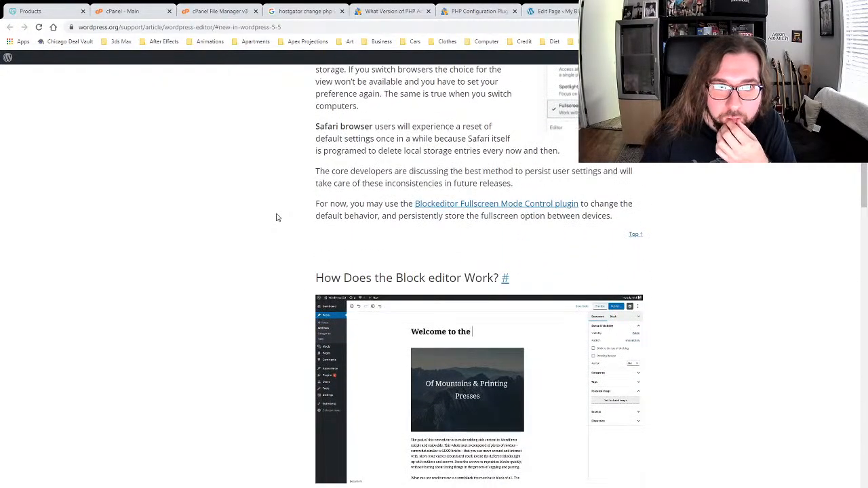
scroll(276, 217, down, 5)
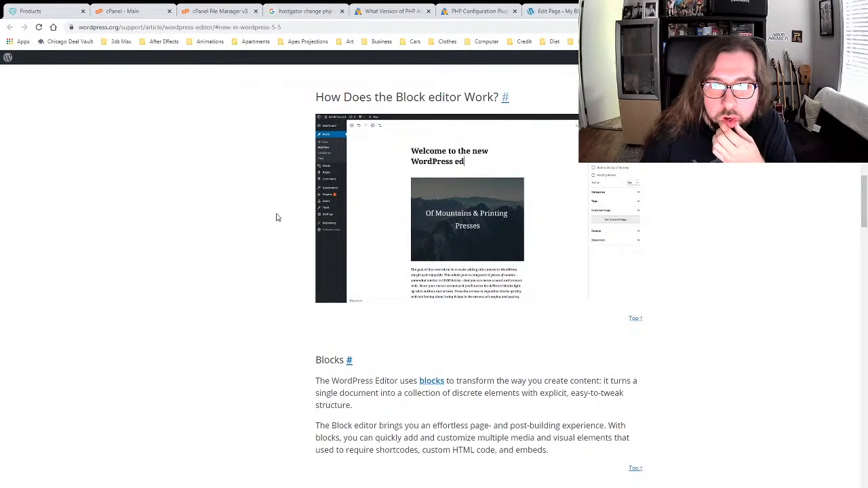
scroll(276, 217, down, 5)
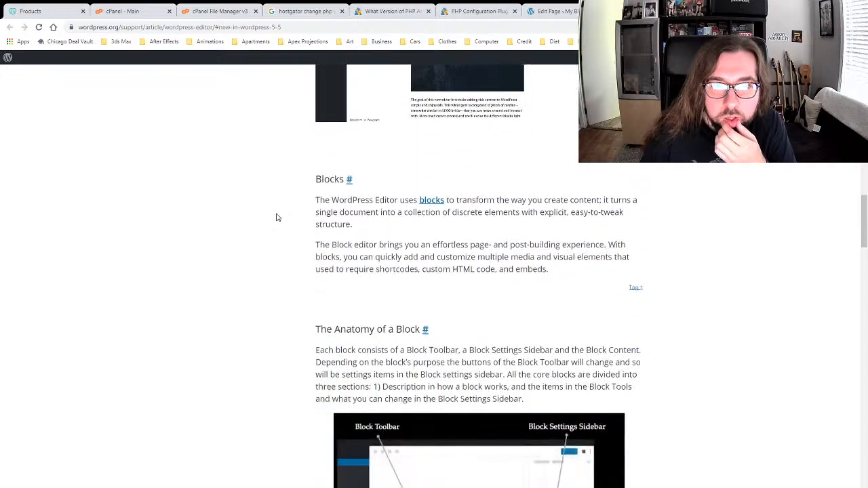
scroll(276, 214, down, 20)
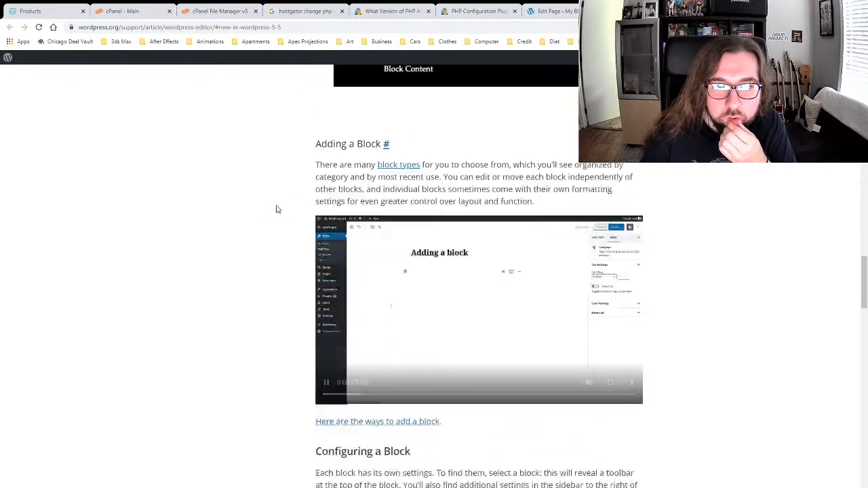
scroll(276, 208, down, 20)
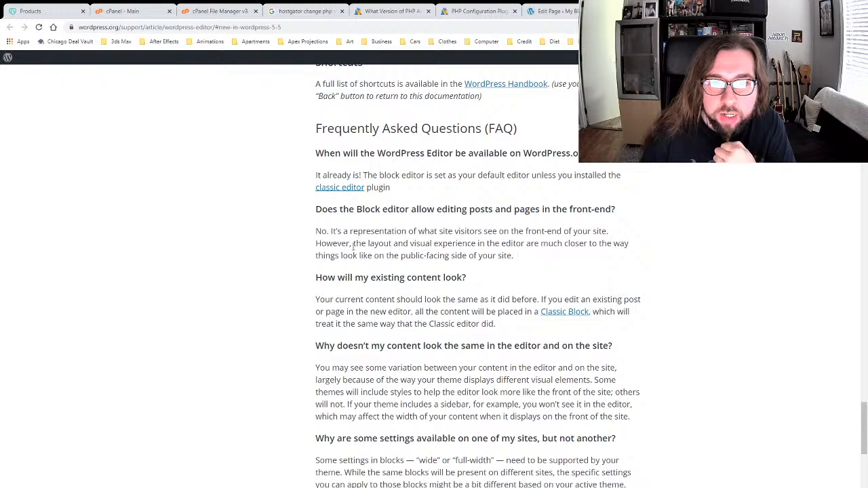
scroll(270, 243, down, 2)
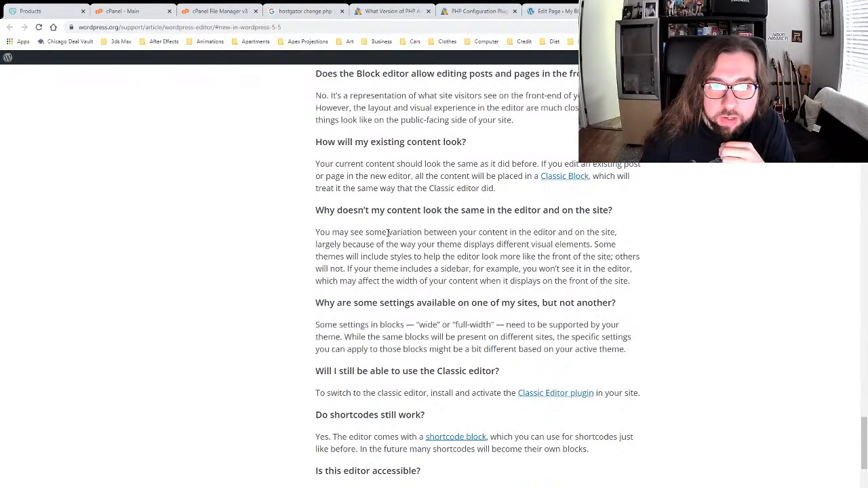
scroll(413, 271, down, 1)
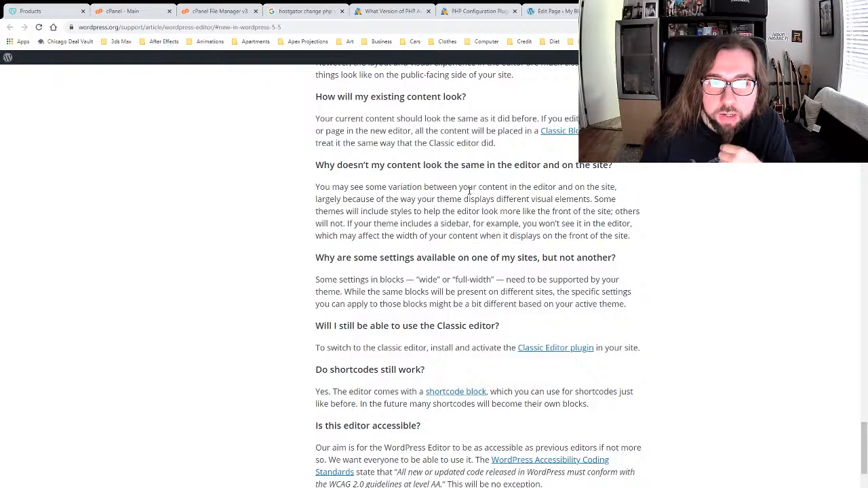
scroll(458, 188, down, 3)
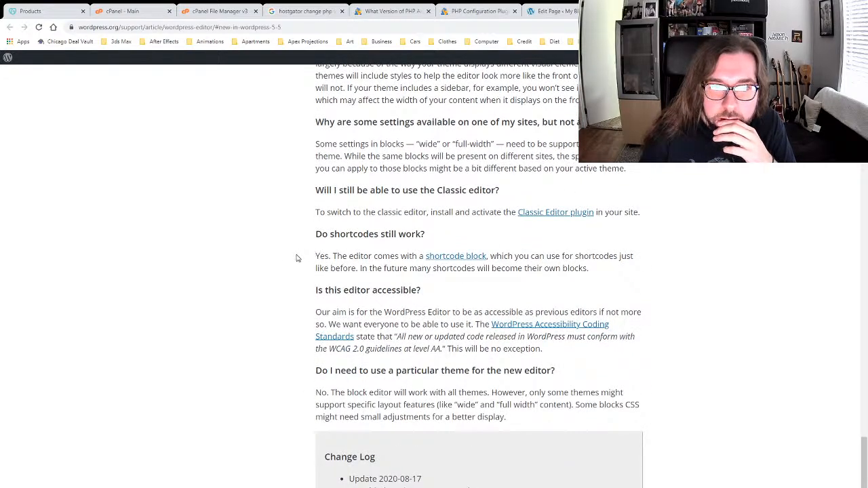
scroll(296, 257, down, 2)
scroll(296, 235, down, 2)
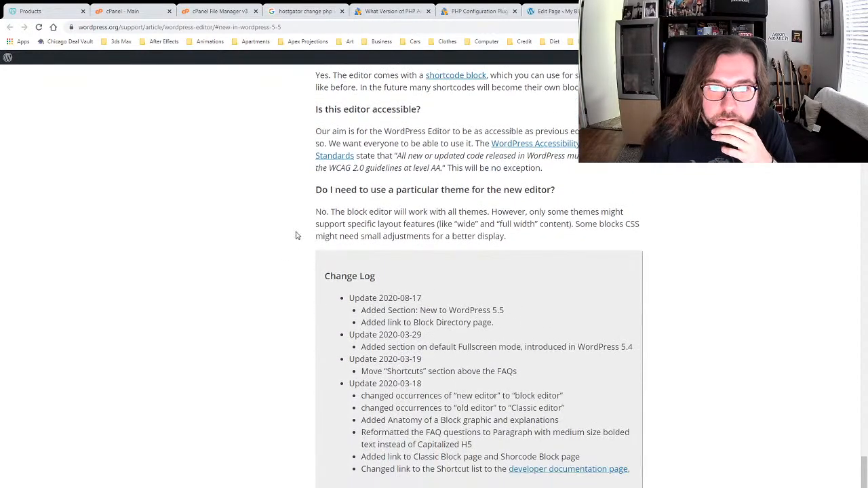
click(557, 14)
click(386, 258)
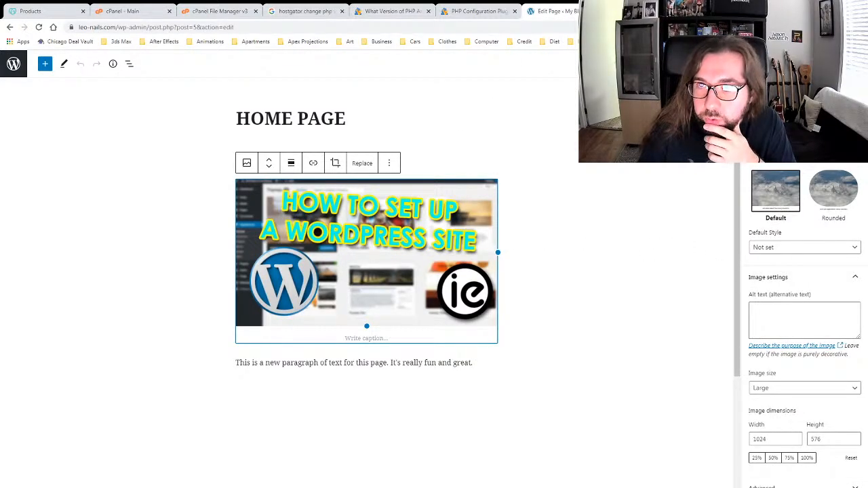
click(757, 89)
click(786, 89)
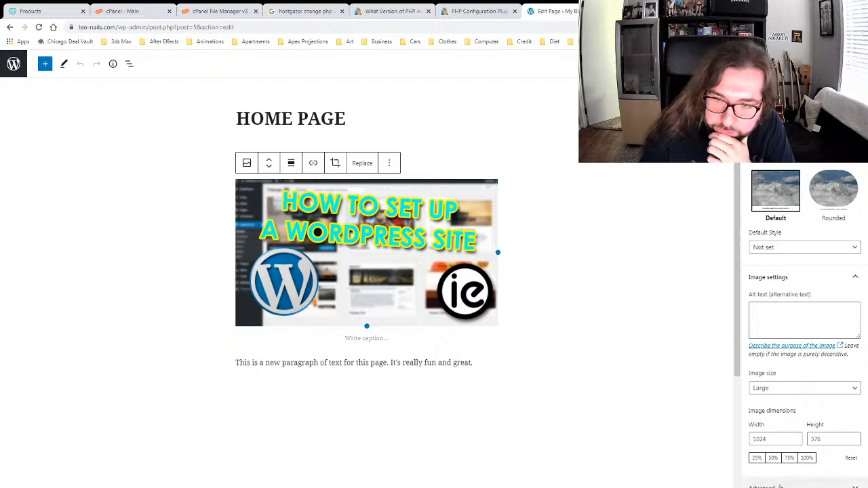
click(780, 482)
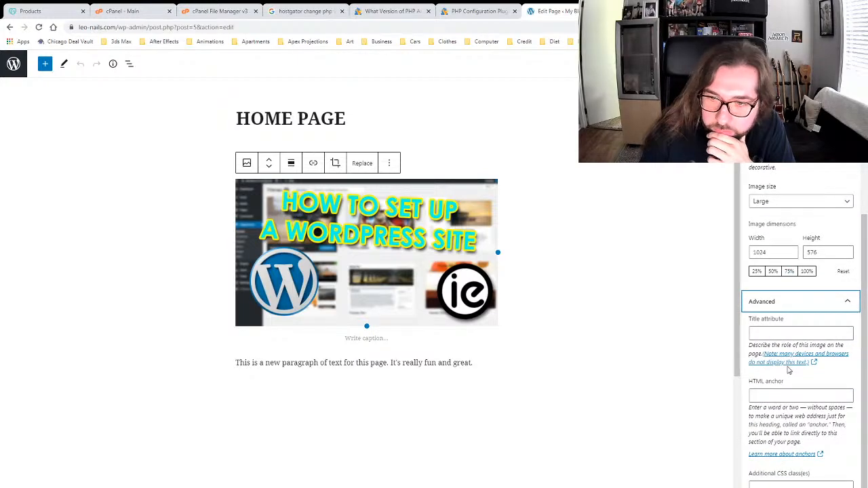
scroll(786, 366, up, 5)
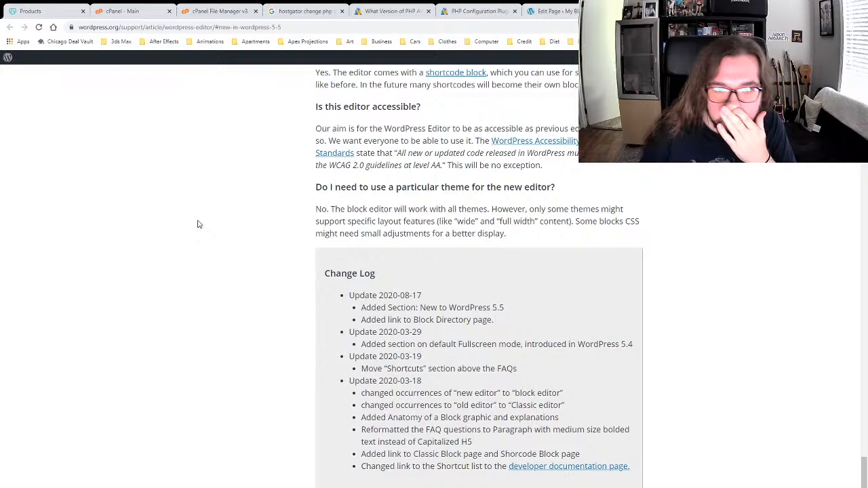
key(ctrl+plus)
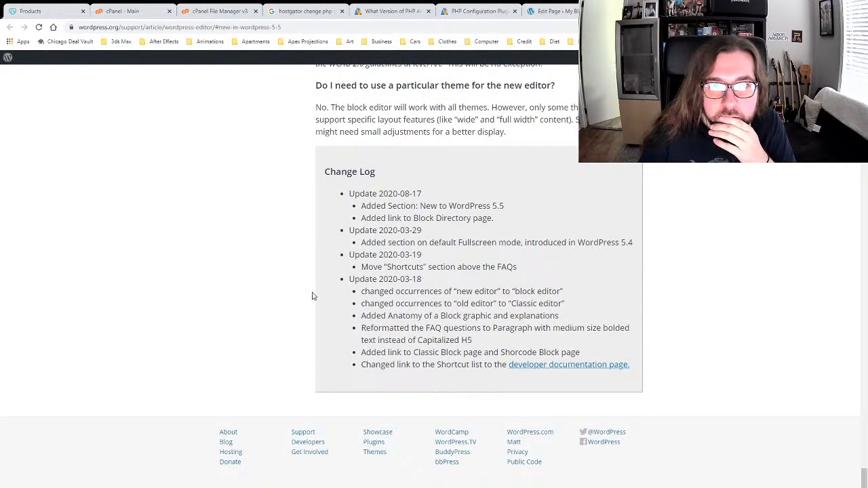
scroll(312, 296, up, 1)
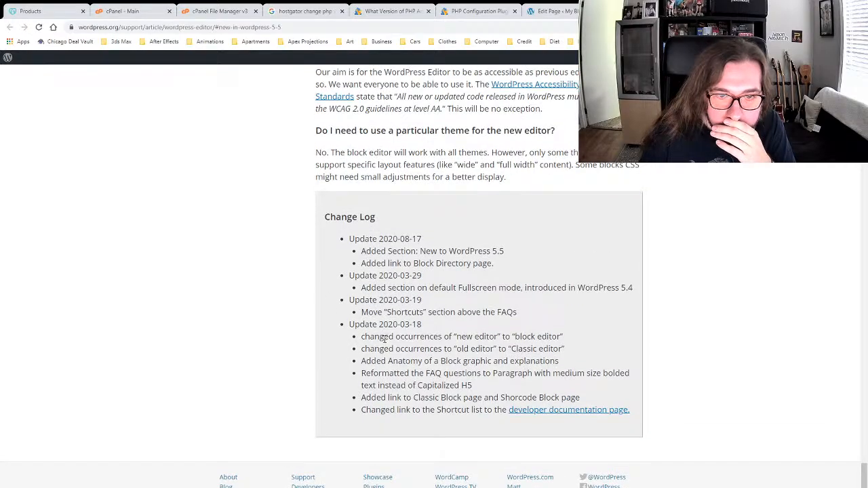
scroll(366, 338, up, 5)
scroll(385, 339, up, 15)
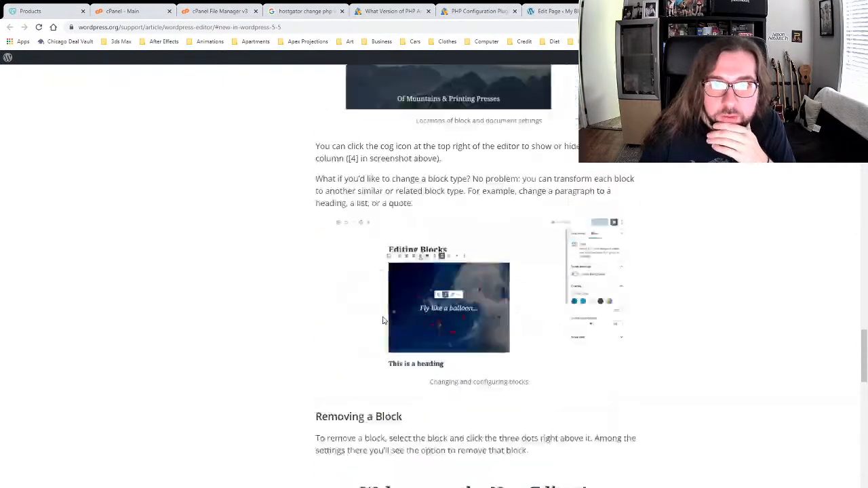
scroll(274, 278, up, 5)
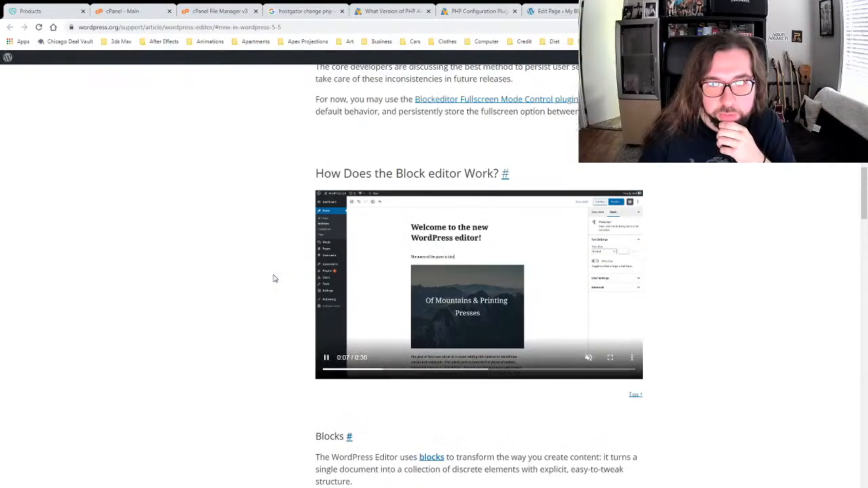
scroll(273, 279, down, 7)
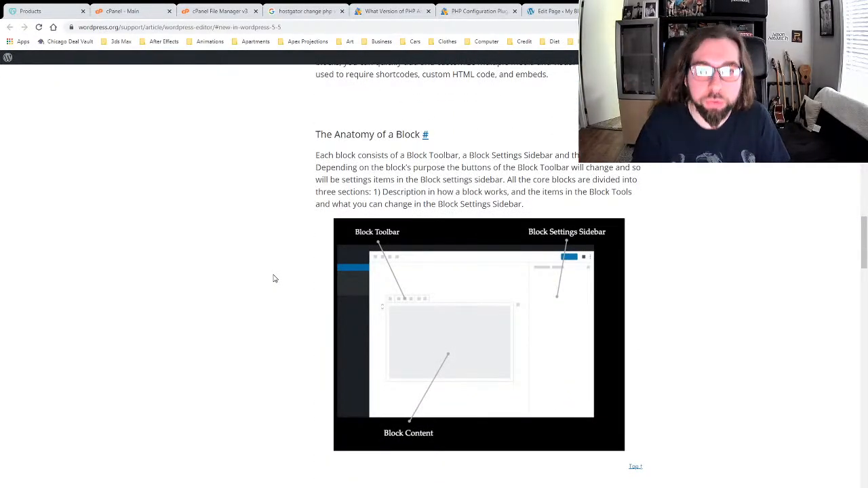
scroll(273, 278, up, 15)
scroll(246, 258, up, 5)
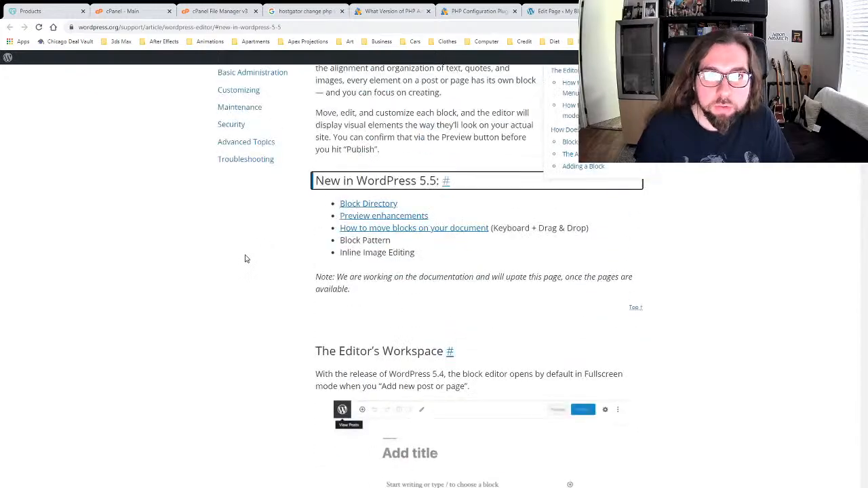
scroll(240, 254, down, 10)
scroll(242, 255, down, 20)
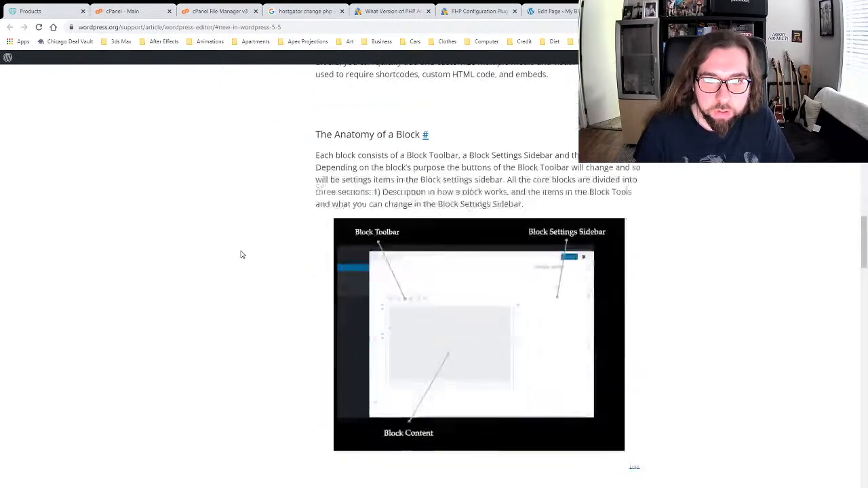
scroll(242, 258, down, 8)
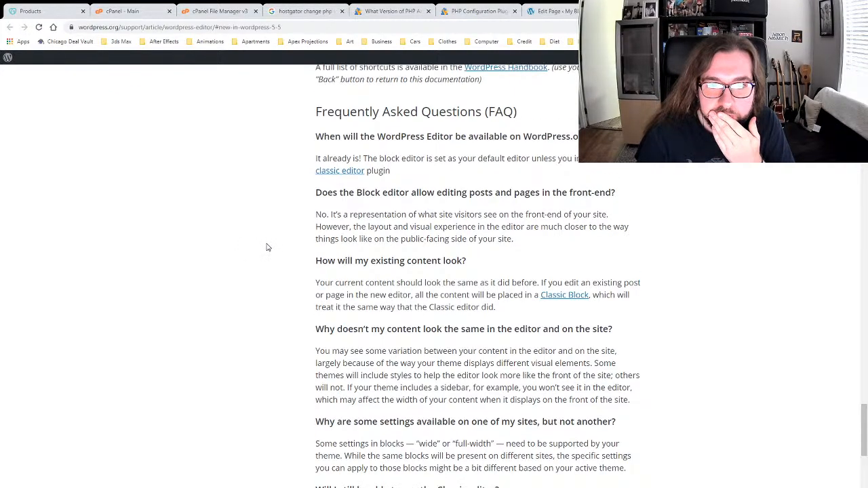
scroll(267, 247, down, 1)
scroll(267, 247, down, 1)
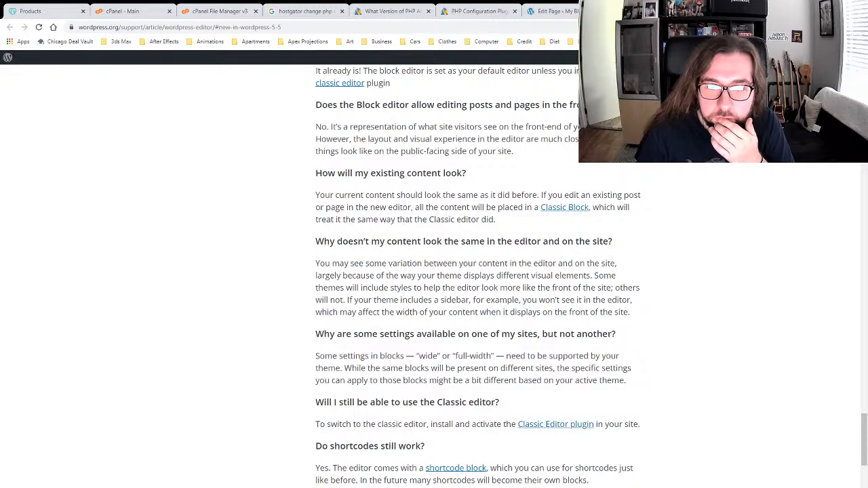
Step: Go back to the HOME PAGE editor, deselect the image block, and exit to the Pages list
click(552, 11)
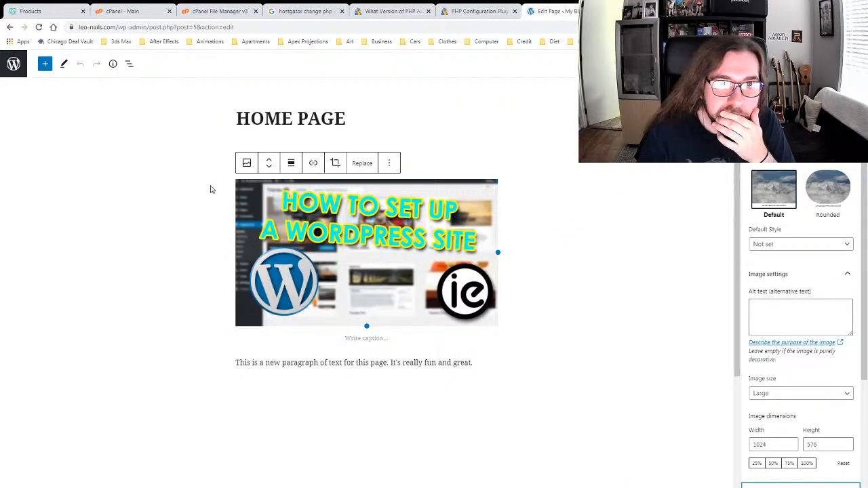
click(172, 140)
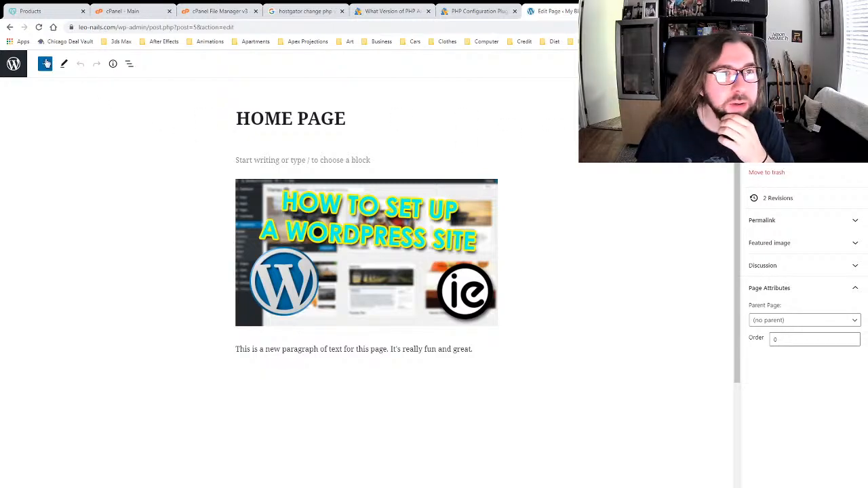
click(14, 64)
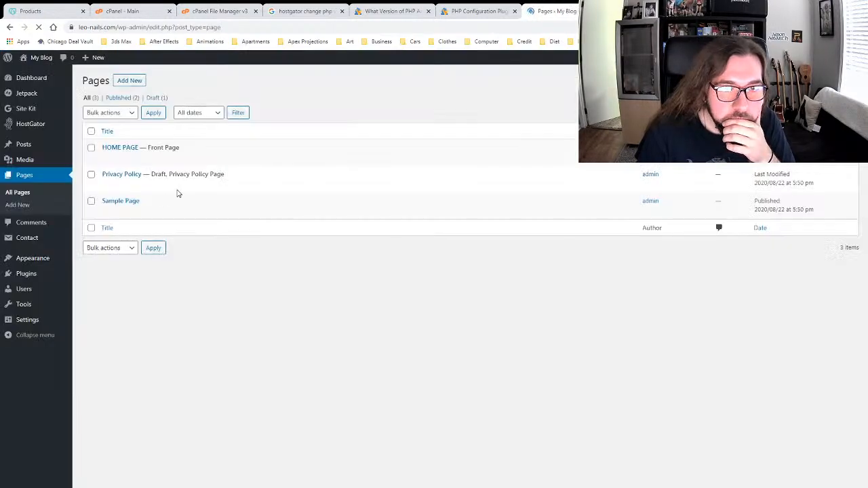
Step: Open Appearance > Theme Info and scroll through Herbal Lite's Free vs Pro table
mouse_move(39, 260)
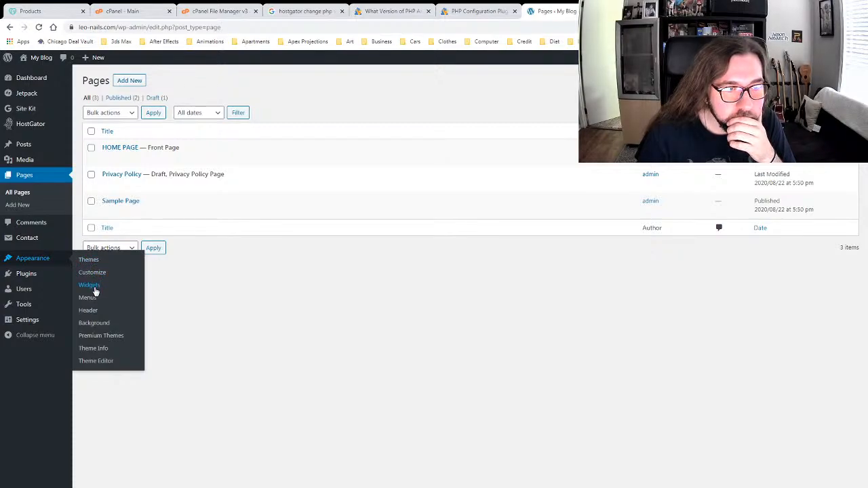
click(95, 349)
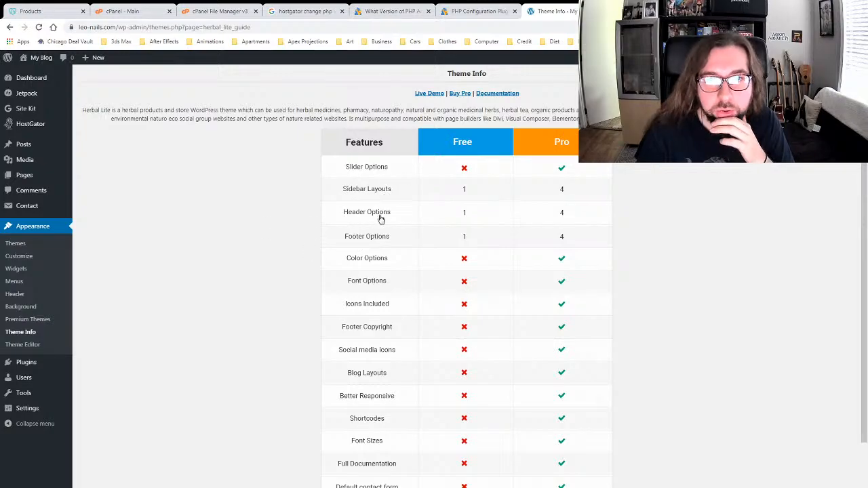
scroll(273, 228, down, 1)
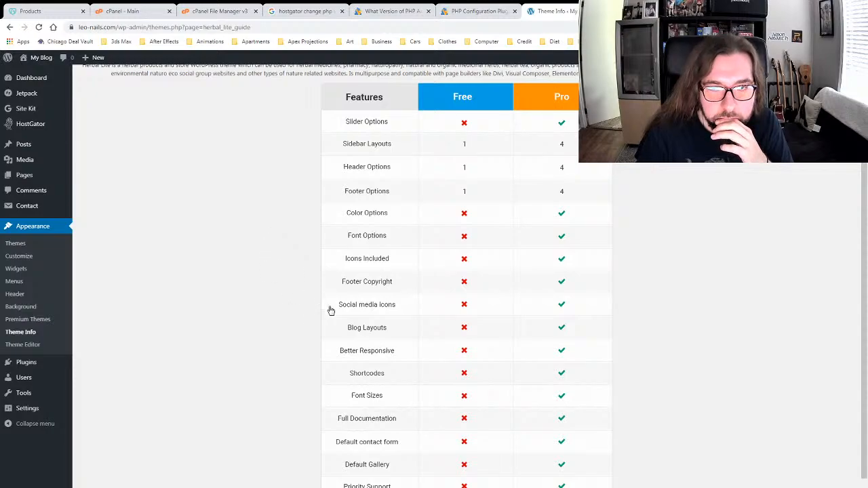
scroll(267, 286, down, 1)
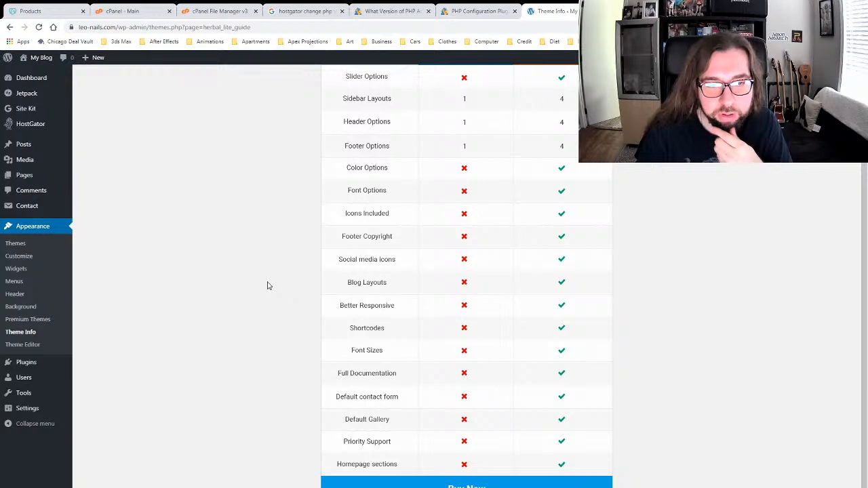
scroll(267, 286, up, 2)
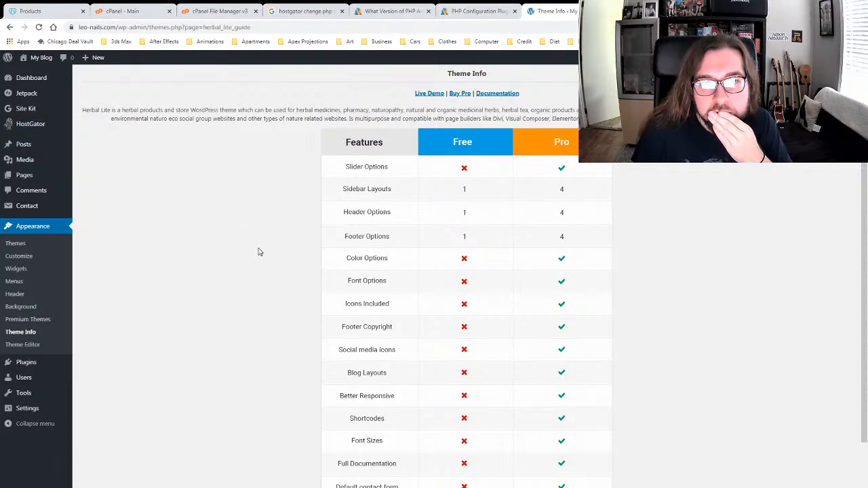
scroll(259, 252, down, 1)
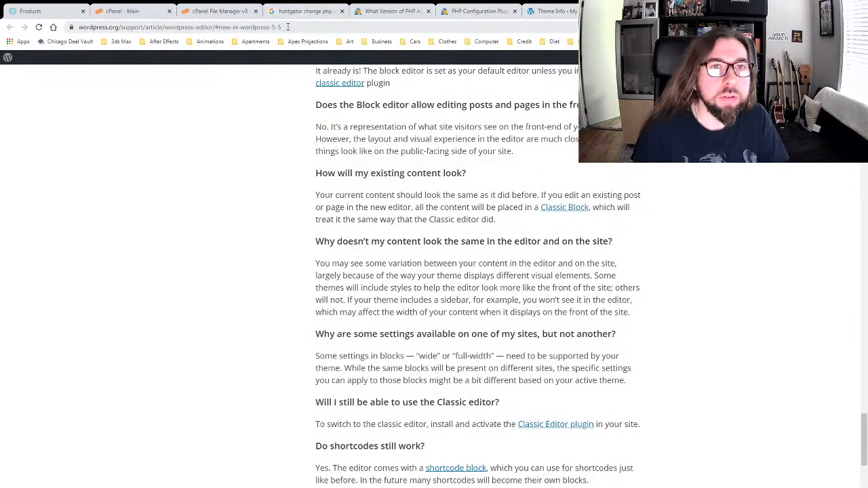
Step: Enter apexprojections.com/wp-admin in the address bar and load it
click(283, 27)
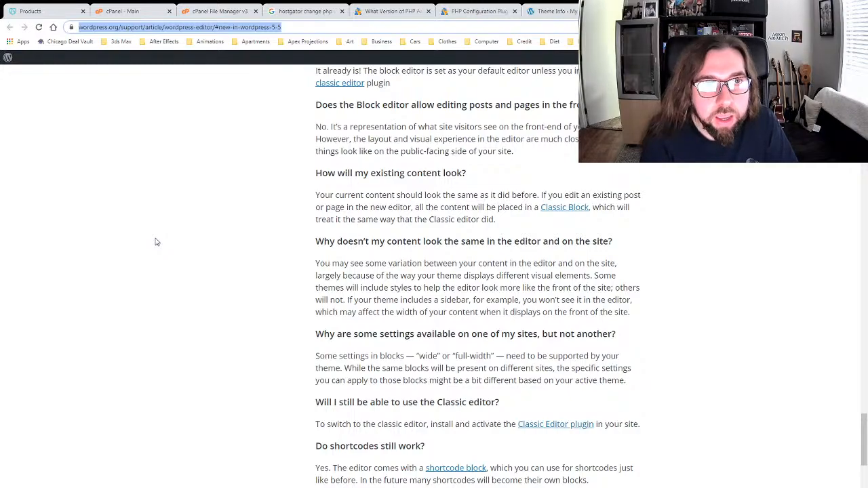
key(BackSpace)
text(apexprojecion)
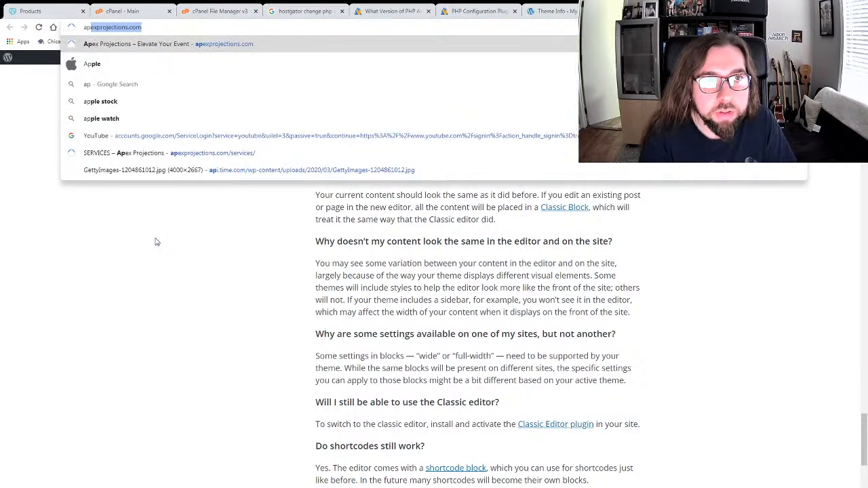
key(BackSpace)
key(BackSpace)
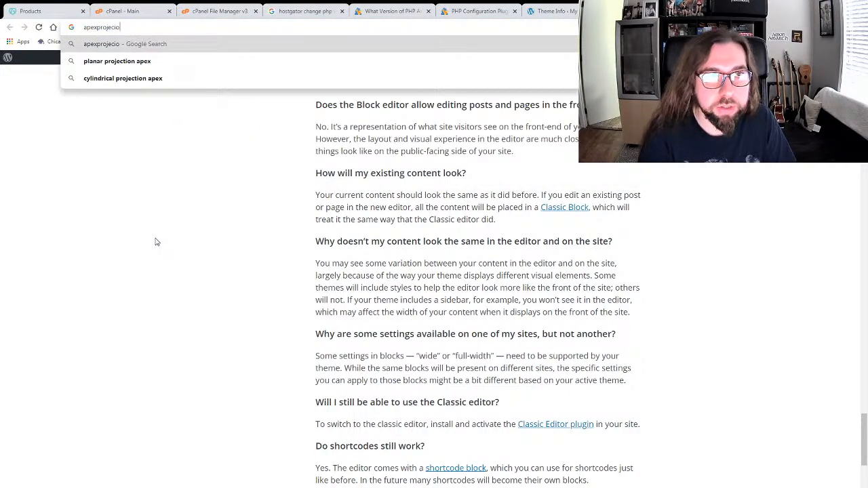
key(BackSpace)
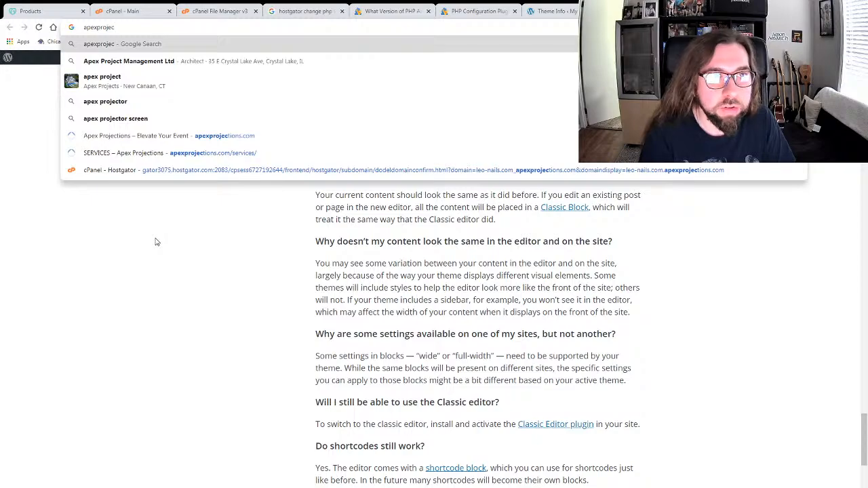
text(tions.com/)
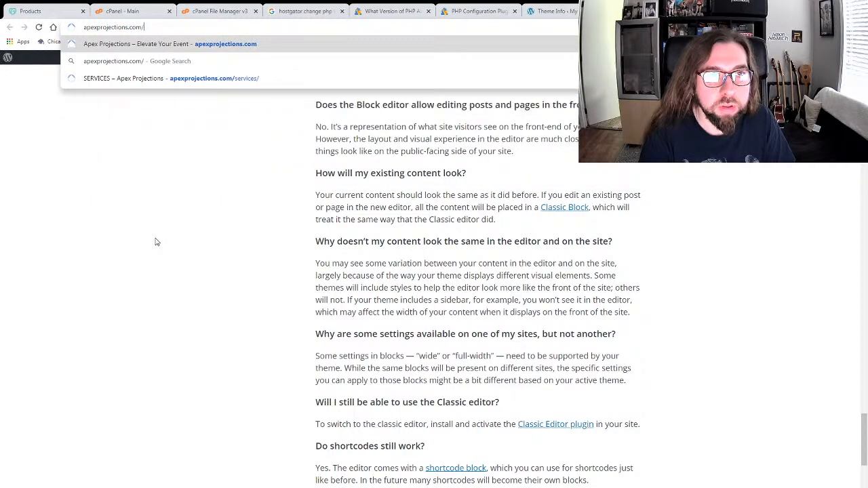
text(wp-admin)
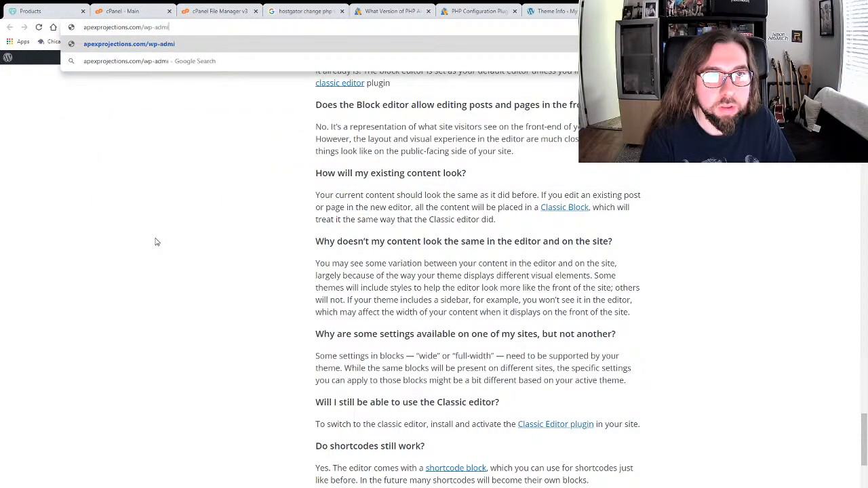
key(Return)
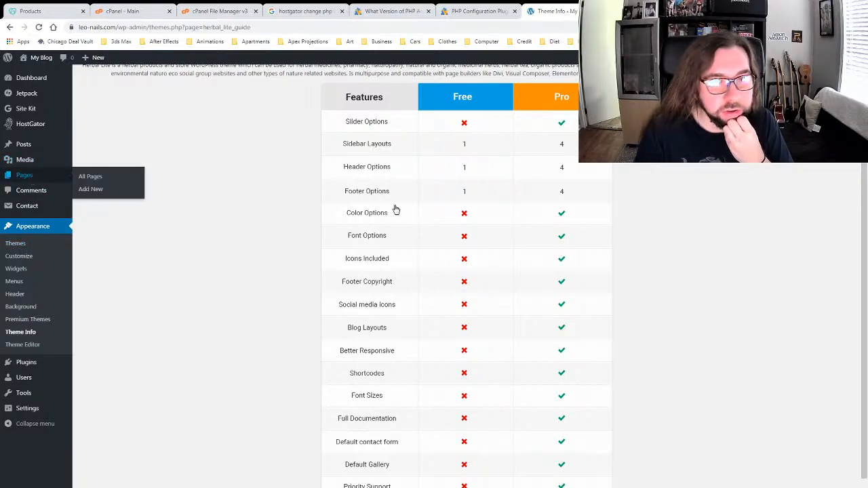
Step: Resubmit the admin address and switch to the tab showing the login page
scroll(268, 272, up, 1)
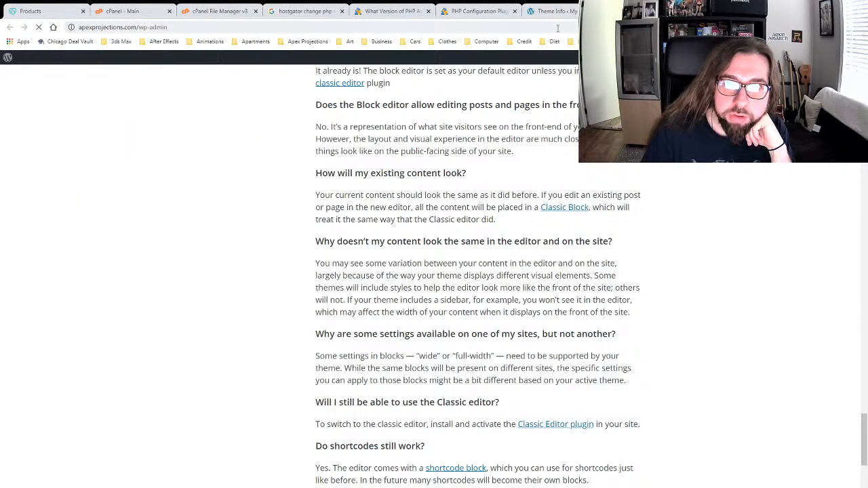
click(171, 27)
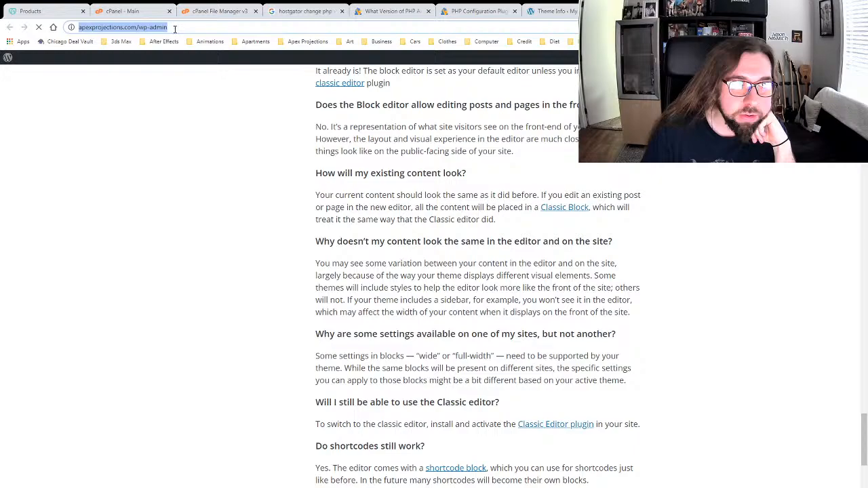
key(Return)
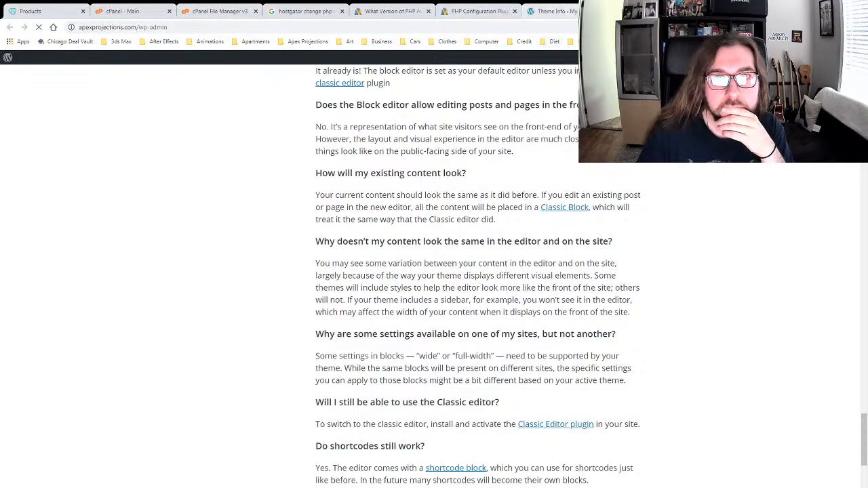
click(644, 11)
click(726, 11)
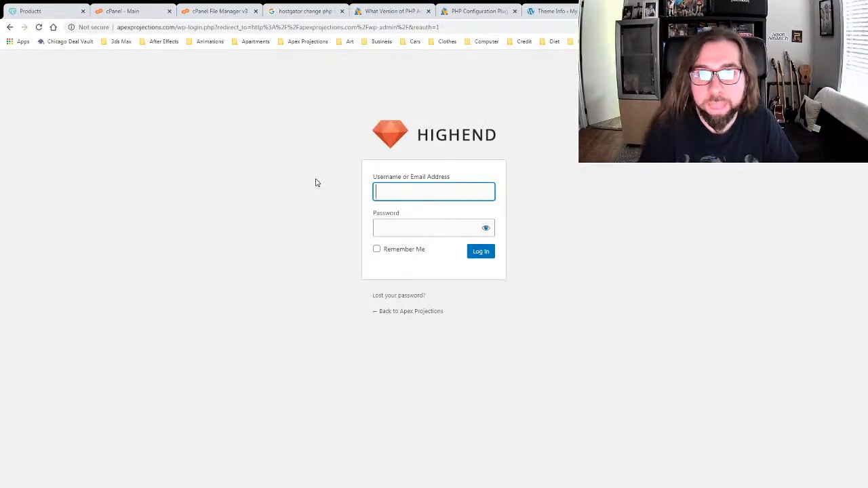
Step: Sign in with the admin username and password (retyped once), then switch back to the Theme Info tab
text(rondolph)
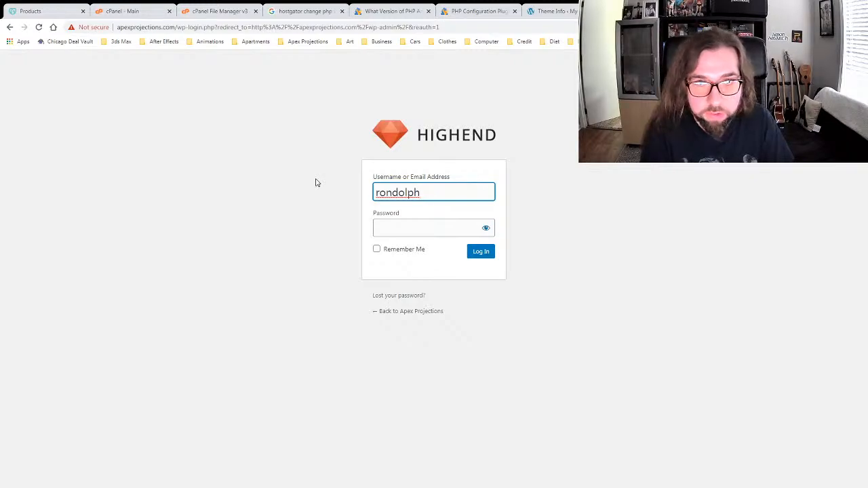
text(7)
click(319, 191)
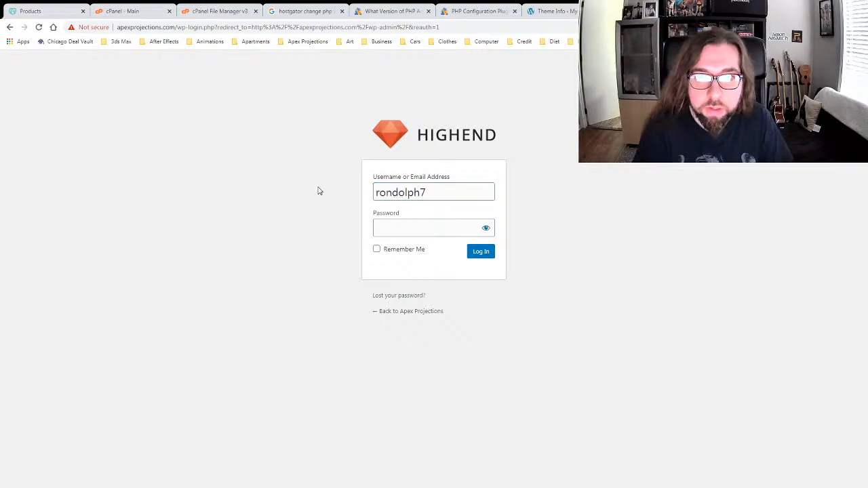
click(389, 232)
text(••••••••••)
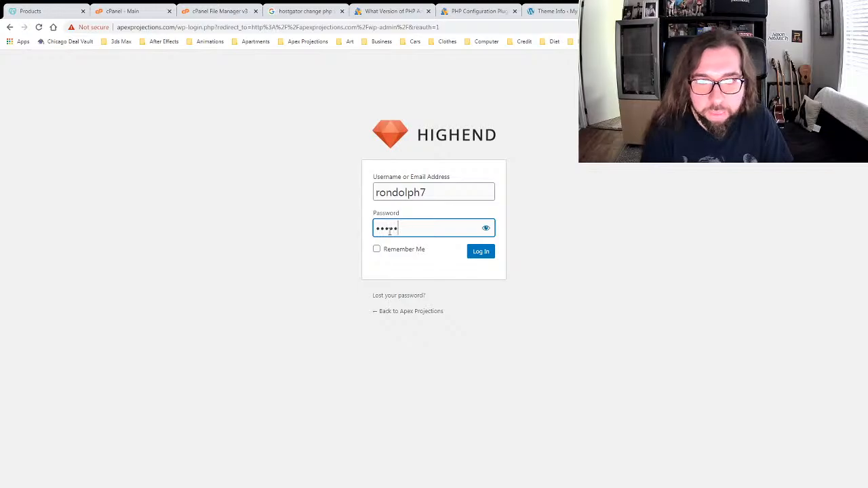
key(ctrl+a)
key(BackSpace)
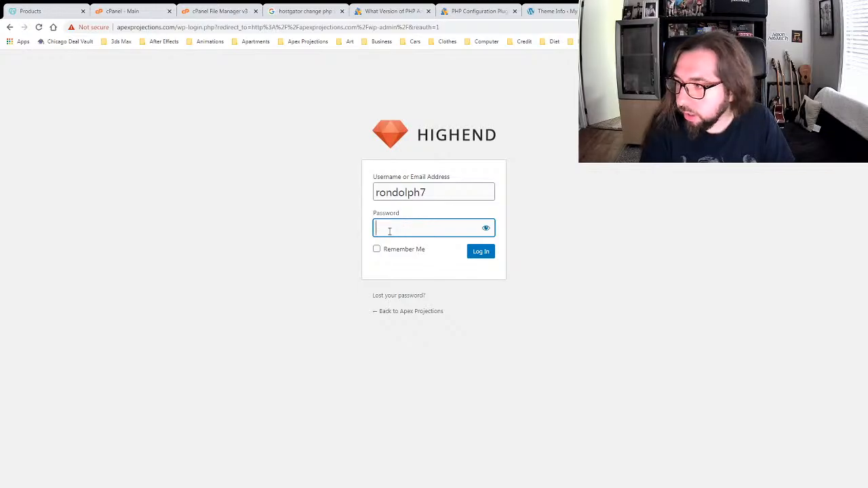
text(••••••••••)
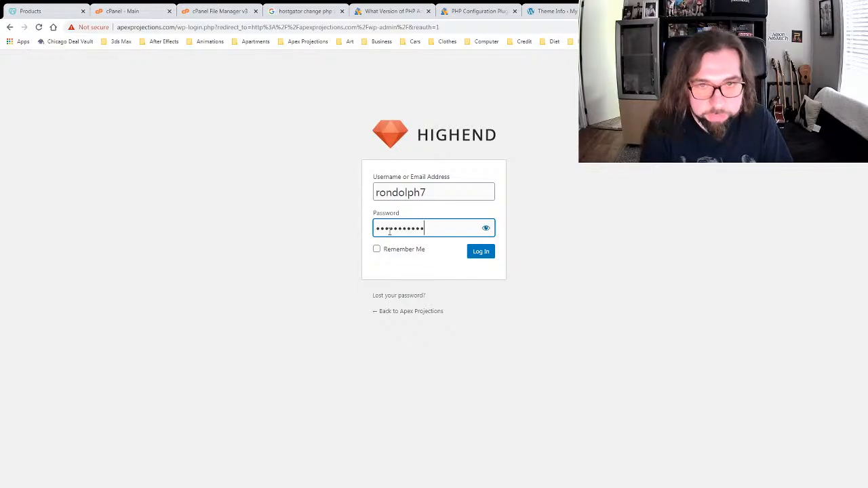
key(Return)
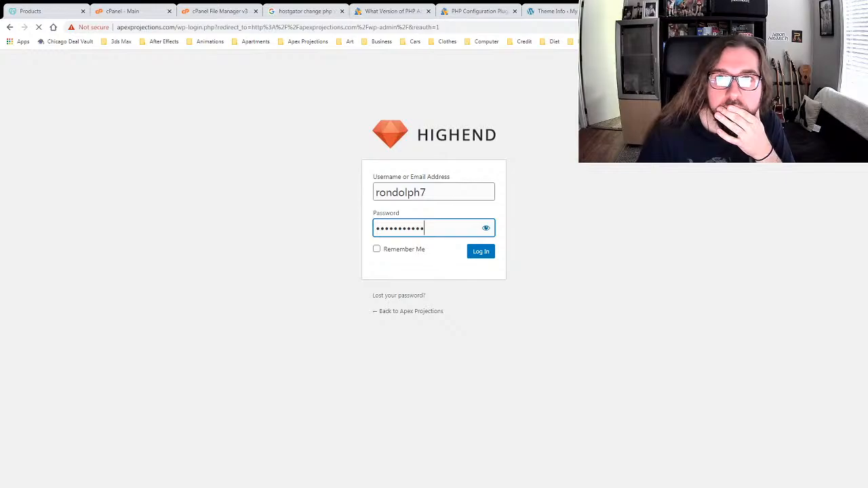
click(566, 11)
scroll(495, 177, down, 2)
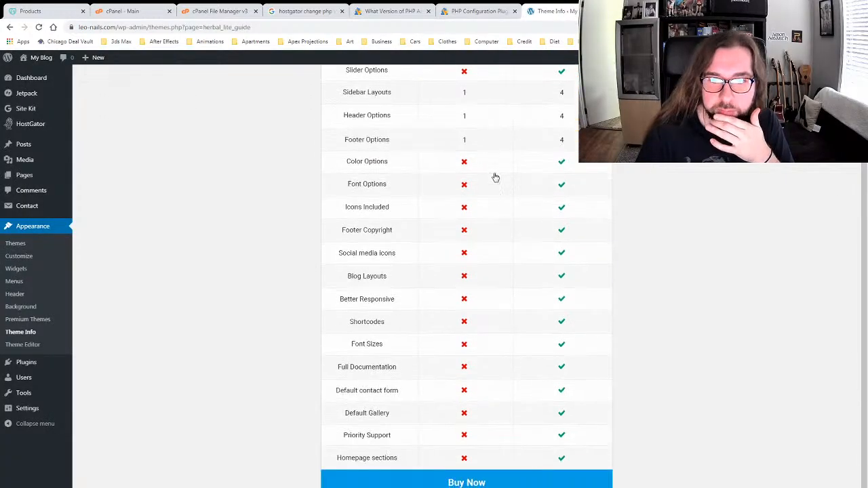
click(466, 482)
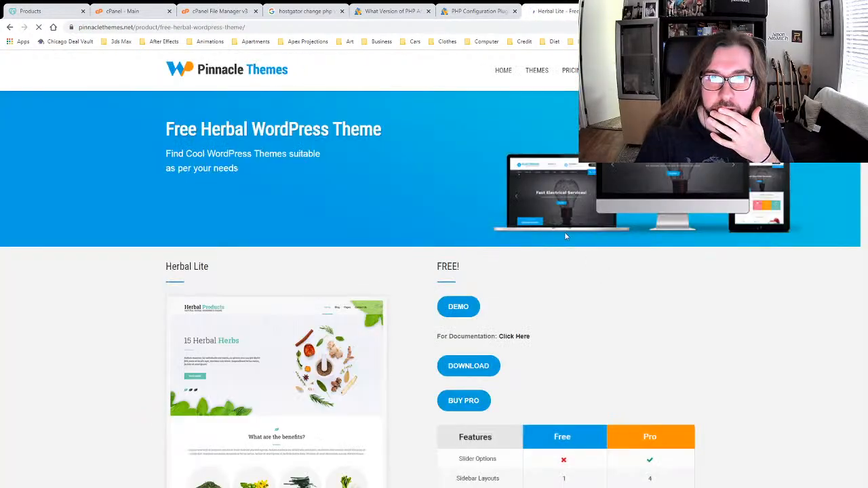
scroll(559, 256, down, 7)
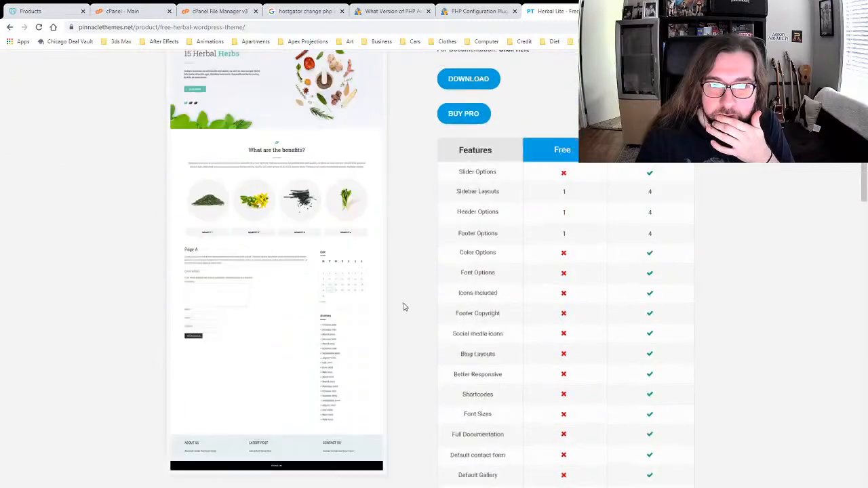
scroll(403, 306, down, 6)
scroll(402, 305, up, 6)
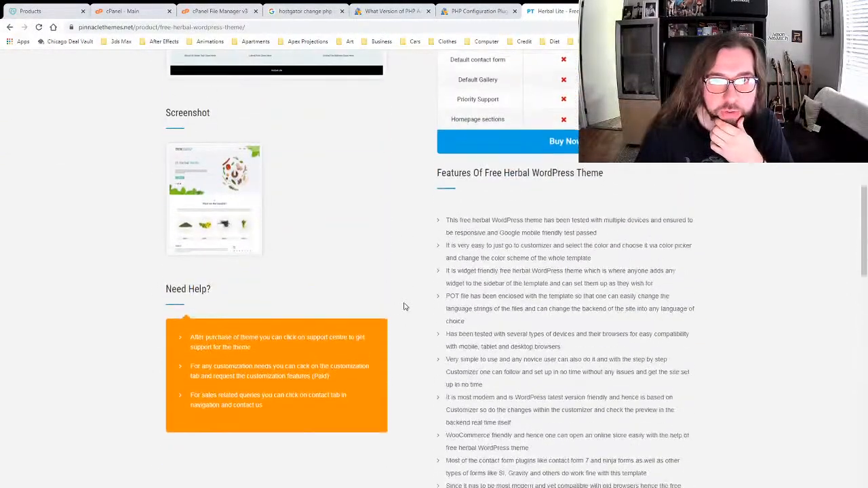
click(563, 327)
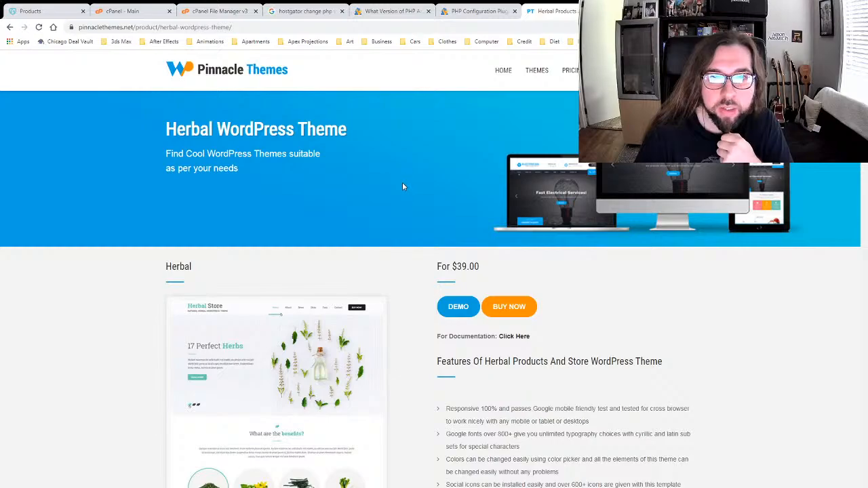
click(11, 27)
click(10, 27)
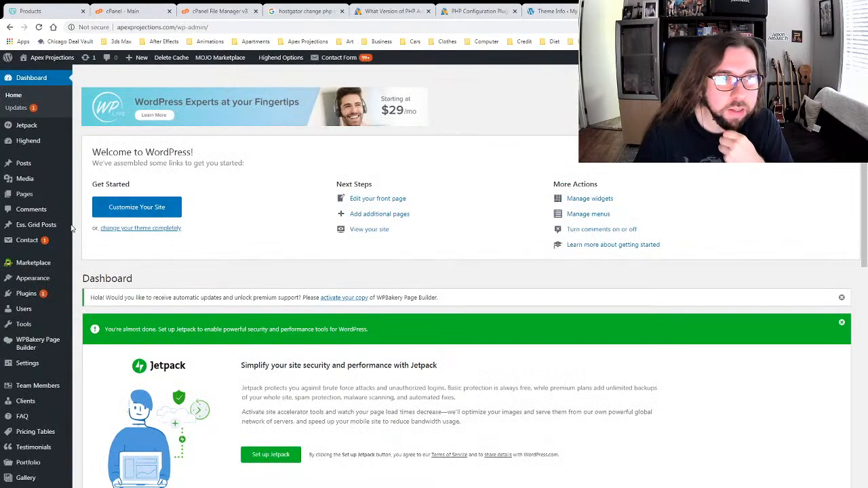
Step: Open Pages > All Pages on Apex Projections and edit the SERVICES page
mouse_move(48, 229)
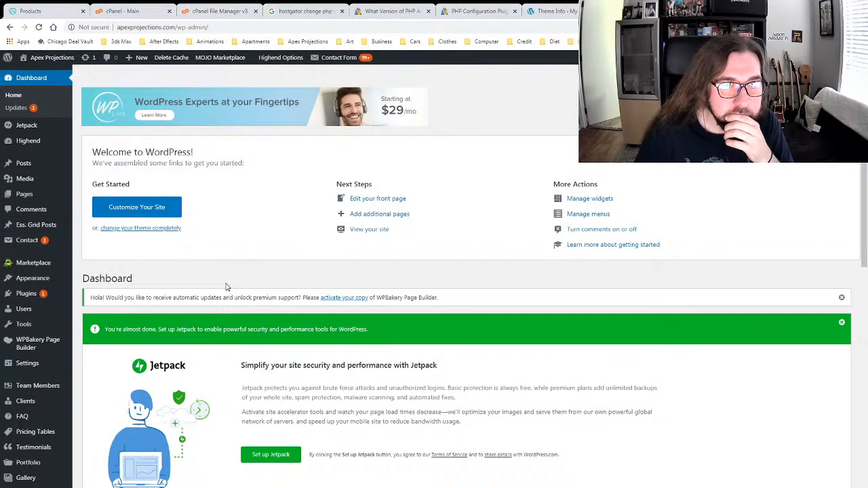
mouse_move(25, 197)
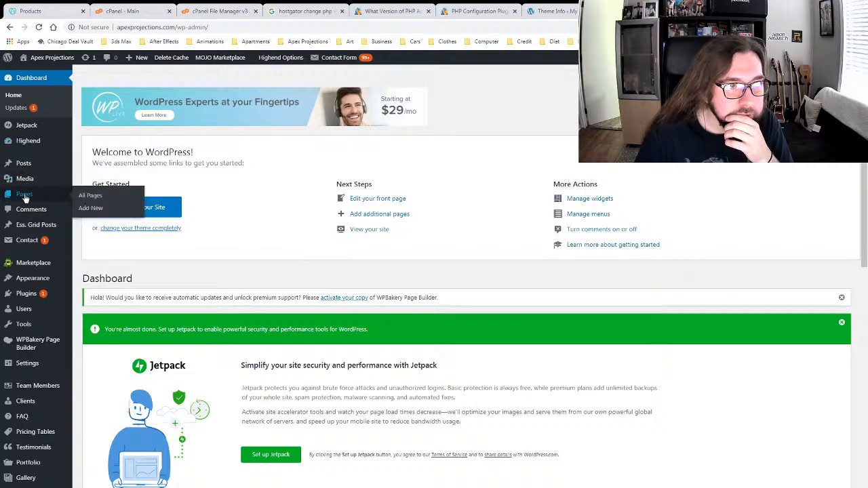
click(94, 195)
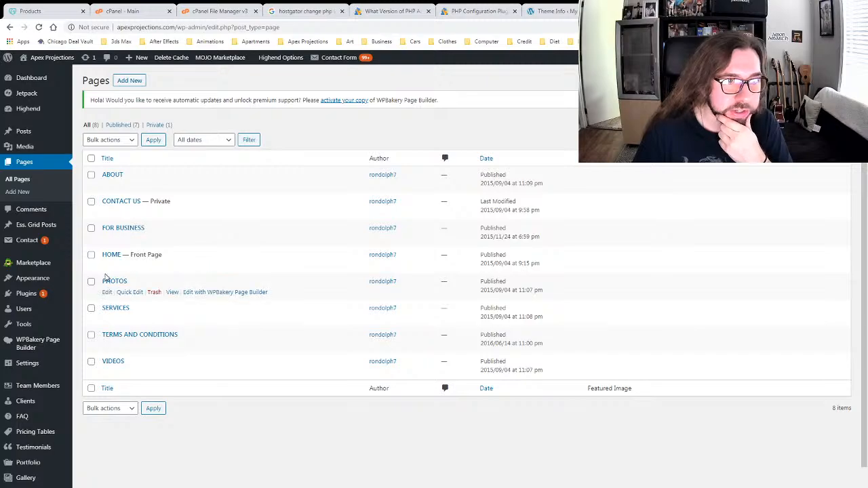
click(107, 319)
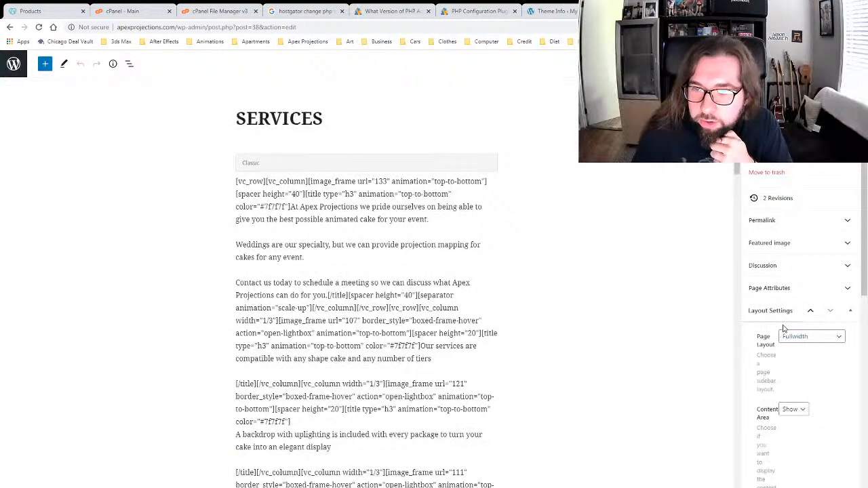
Step: Review the SERVICES editor tab, collapsing and re-expanding its Layout Settings panel
click(549, 10)
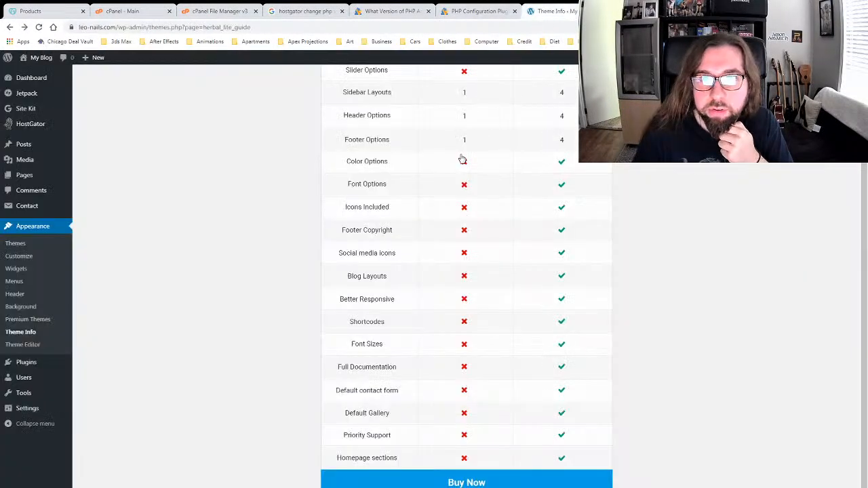
scroll(434, 204, up, 2)
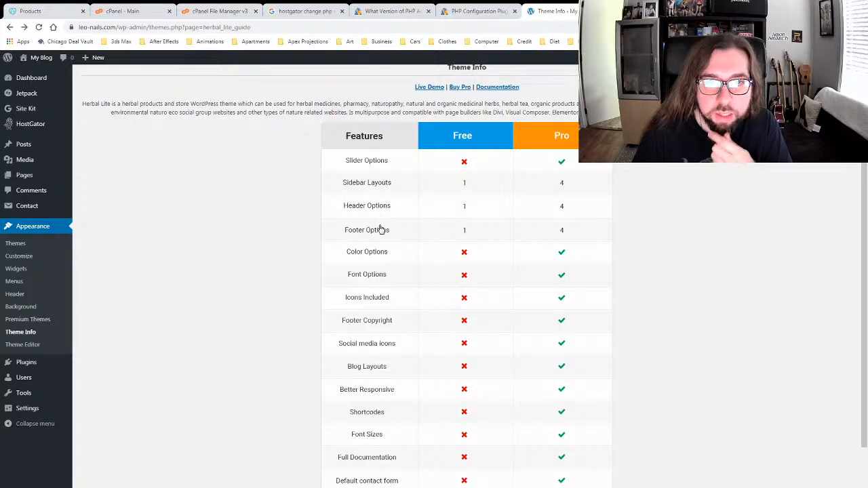
scroll(284, 212, up, 1)
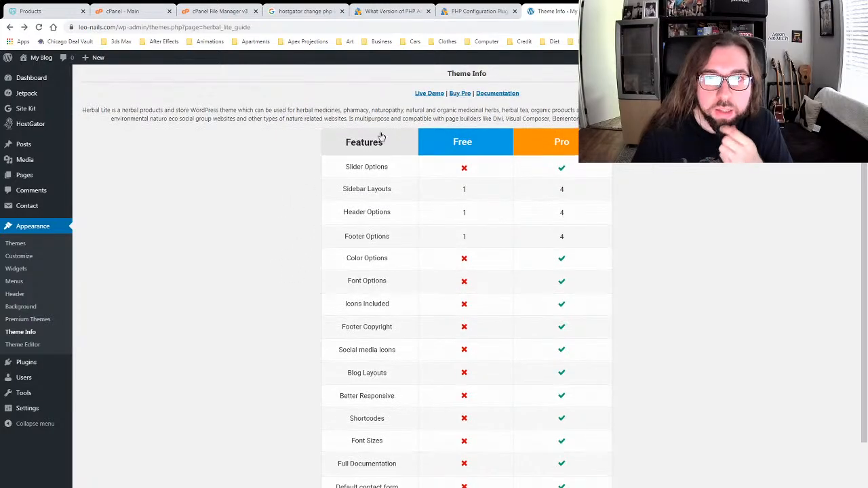
scroll(306, 258, down, 1)
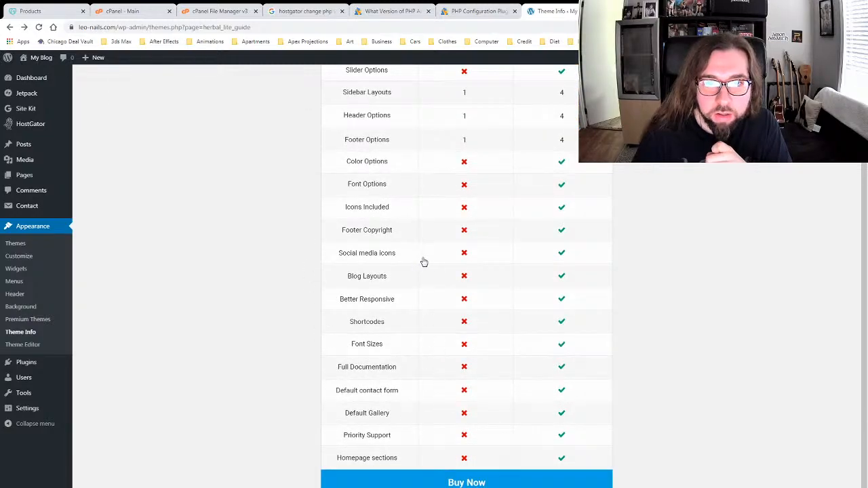
scroll(442, 269, up, 1)
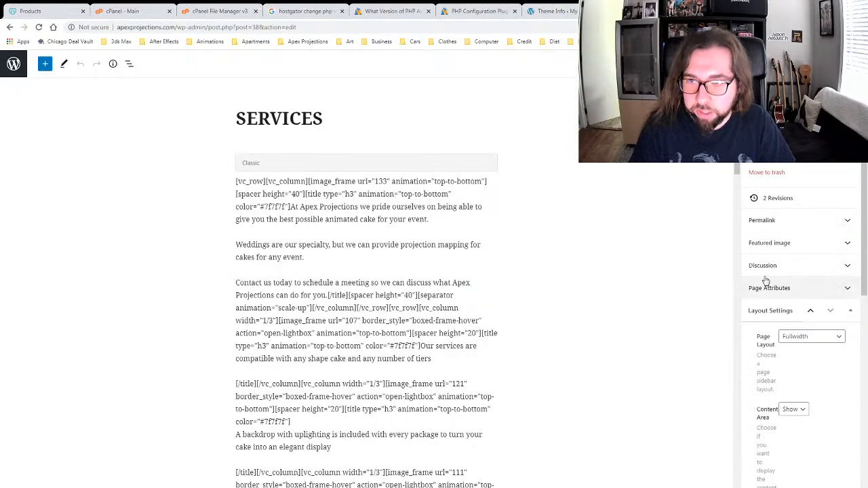
click(769, 314)
click(762, 313)
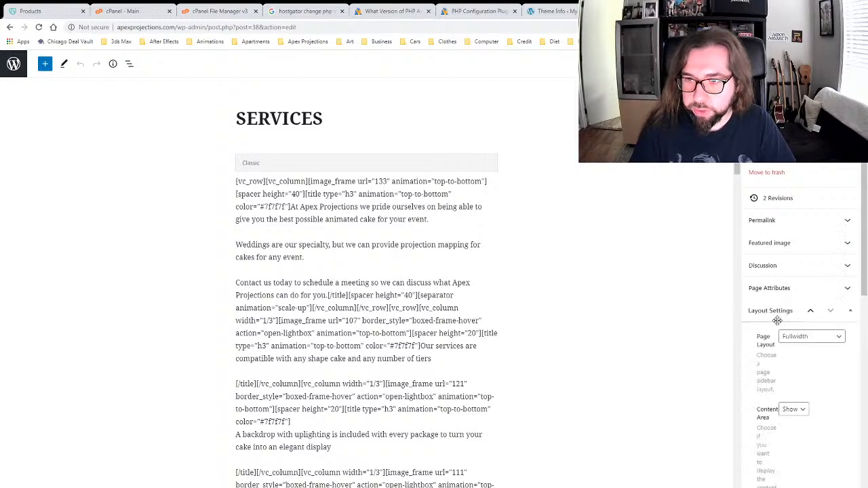
scroll(818, 406, down, 5)
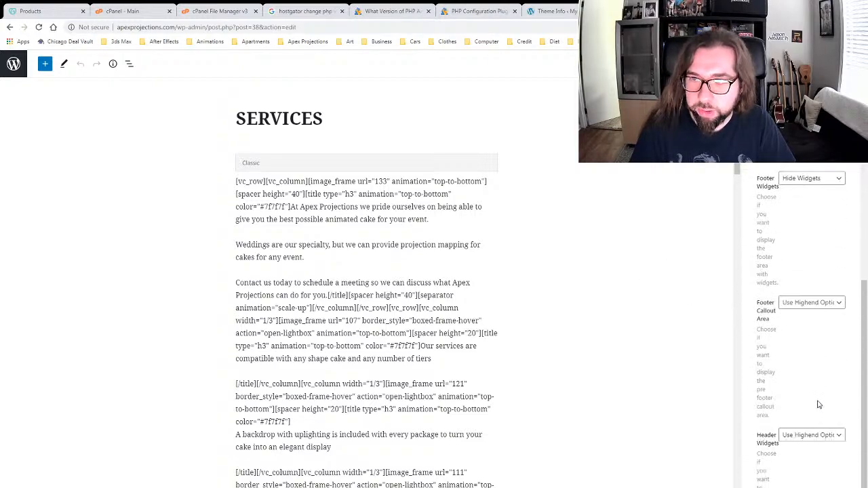
scroll(818, 405, down, 1)
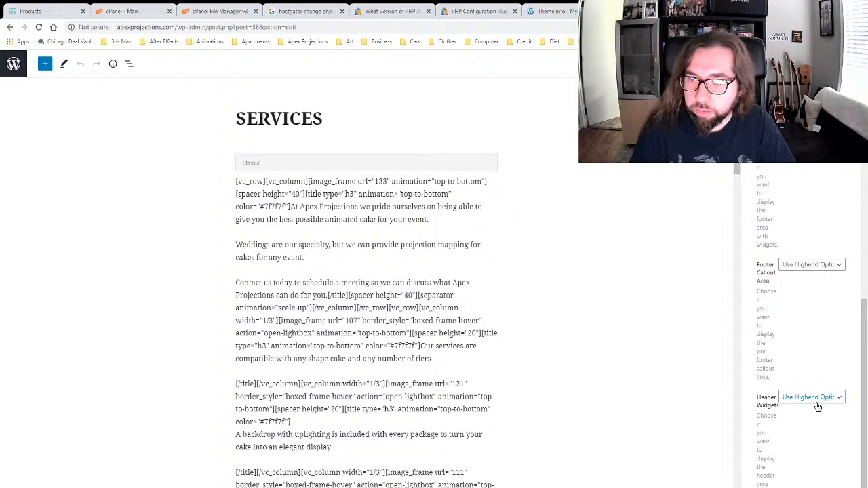
scroll(817, 405, up, 6)
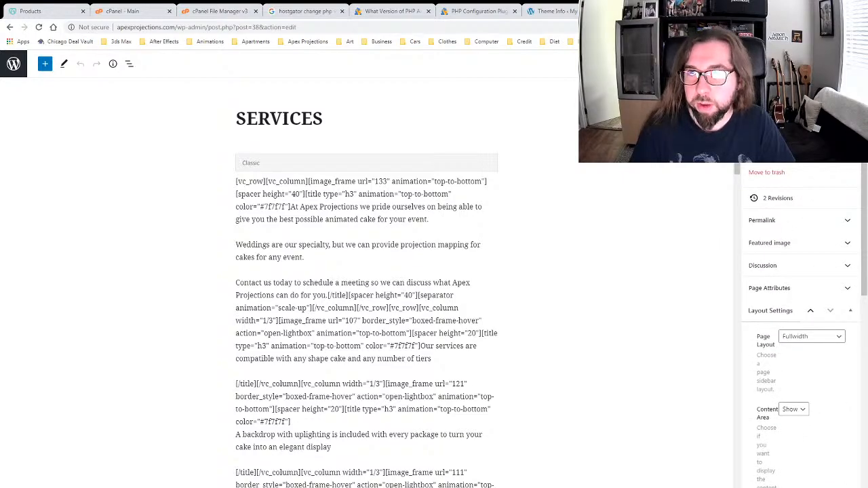
Step: Open and close the ⋮ options menu, then exit via the WordPress logo to Pages
click(854, 64)
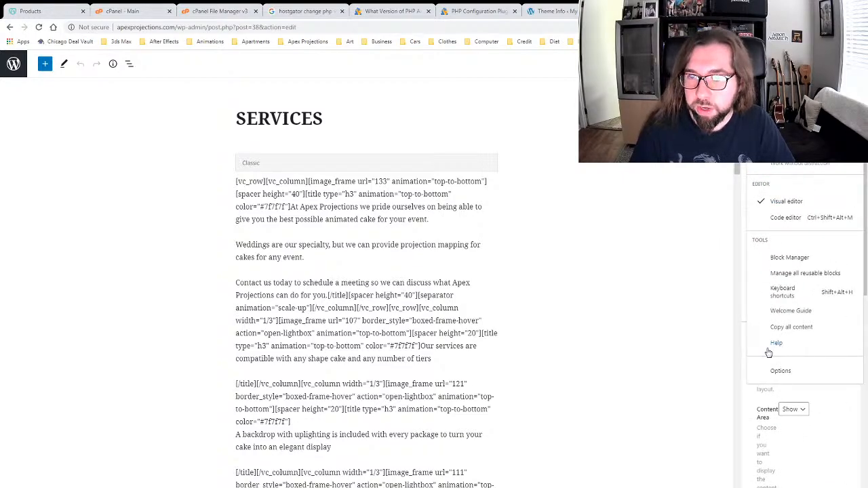
click(855, 64)
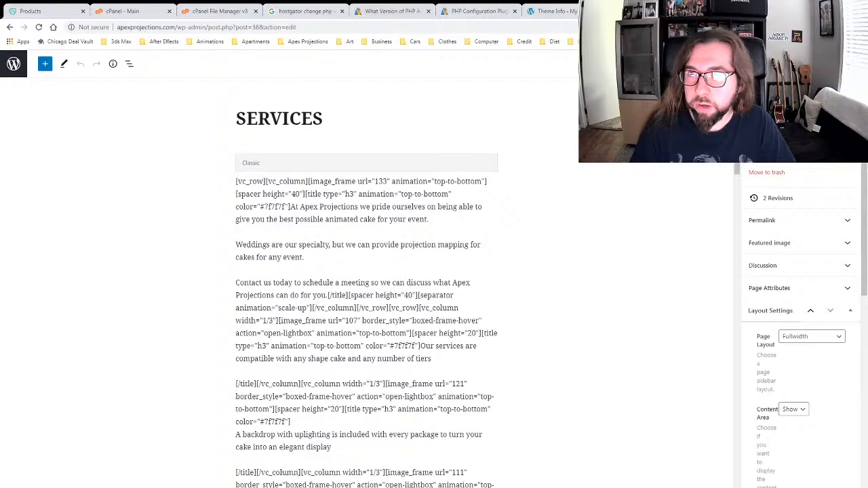
click(13, 64)
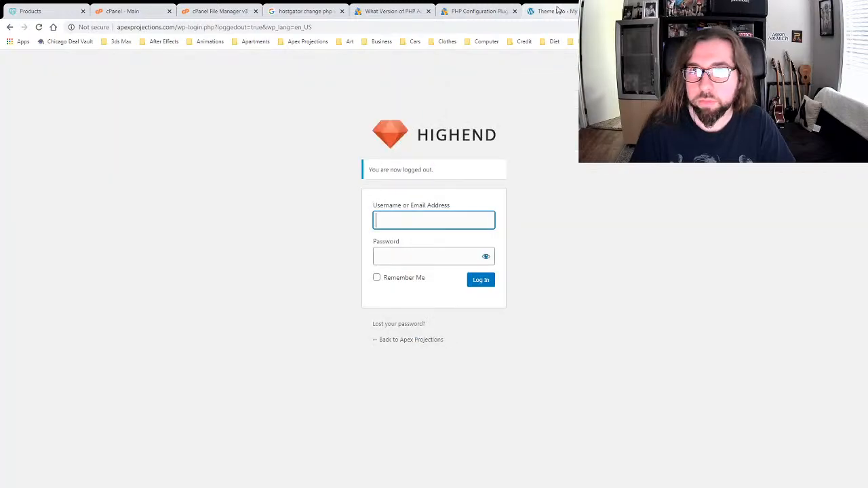
Step: Activate Twenty Twenty on leo-nails.com and scroll through the live home page via My Blog
click(559, 10)
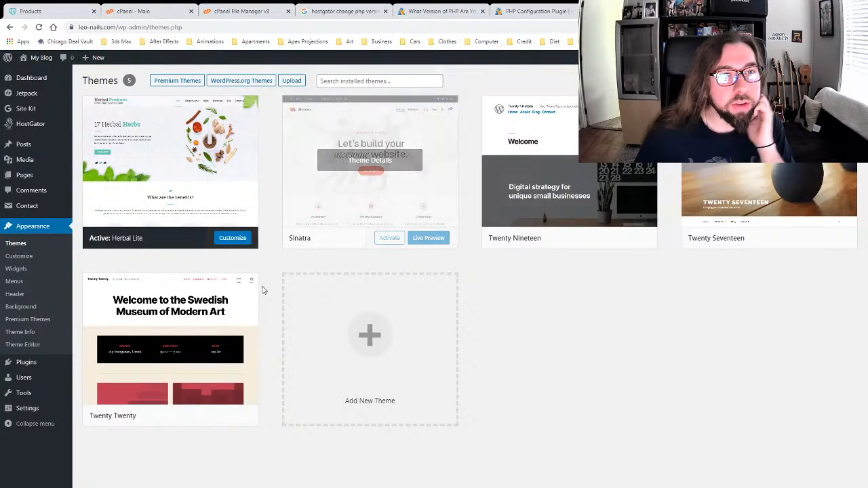
click(189, 415)
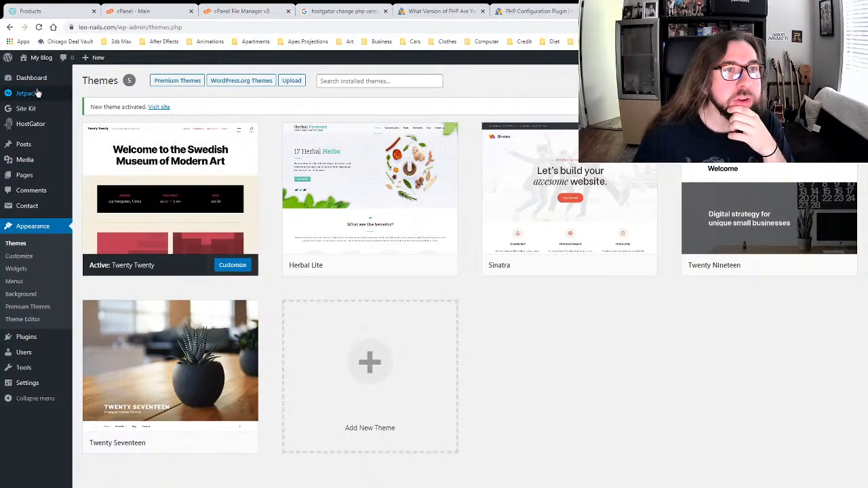
click(40, 58)
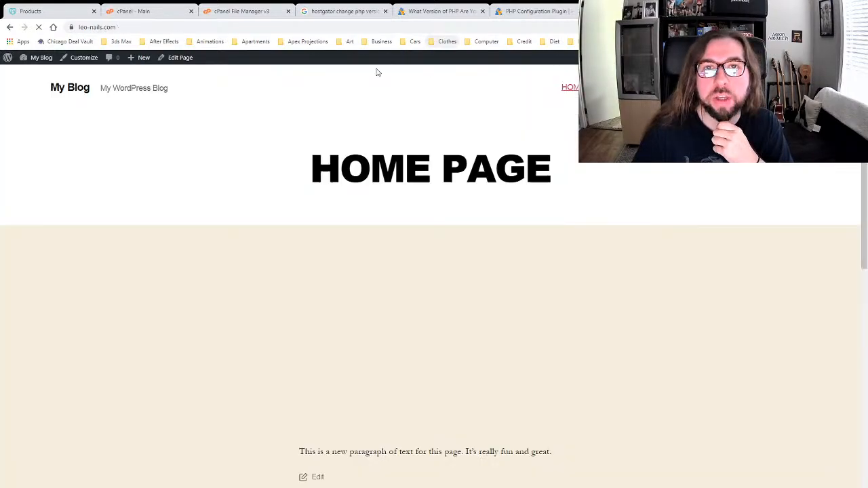
scroll(305, 242, down, 5)
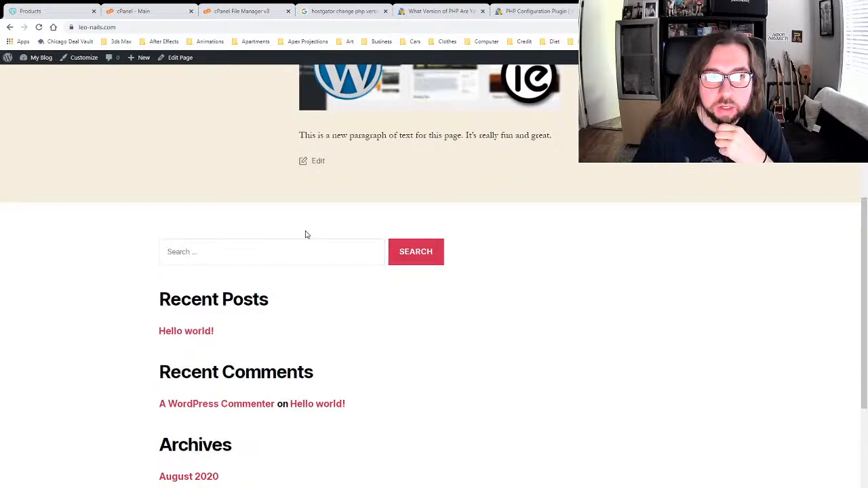
scroll(306, 237, down, 4)
scroll(306, 231, up, 9)
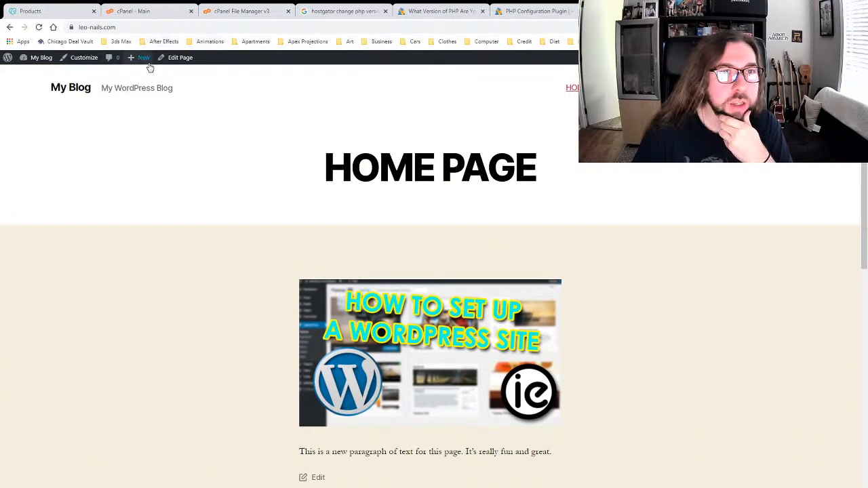
Step: Open the home page in the editor and scroll through its content
click(171, 58)
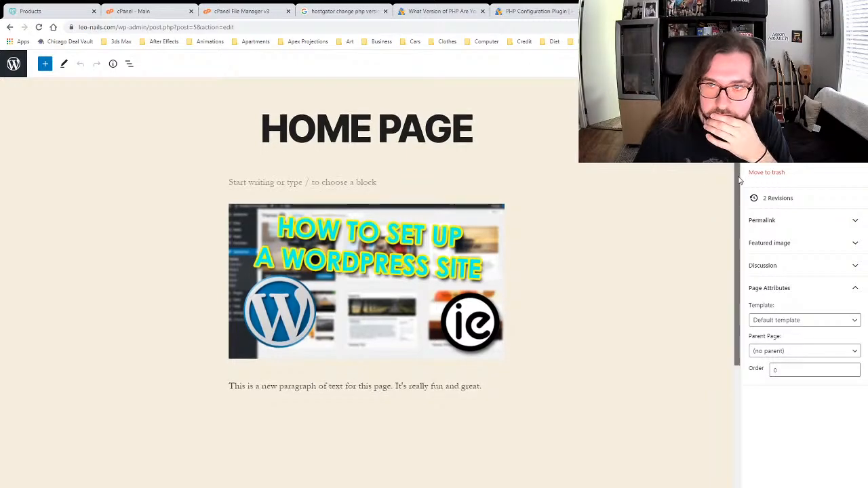
scroll(721, 413, down, 3)
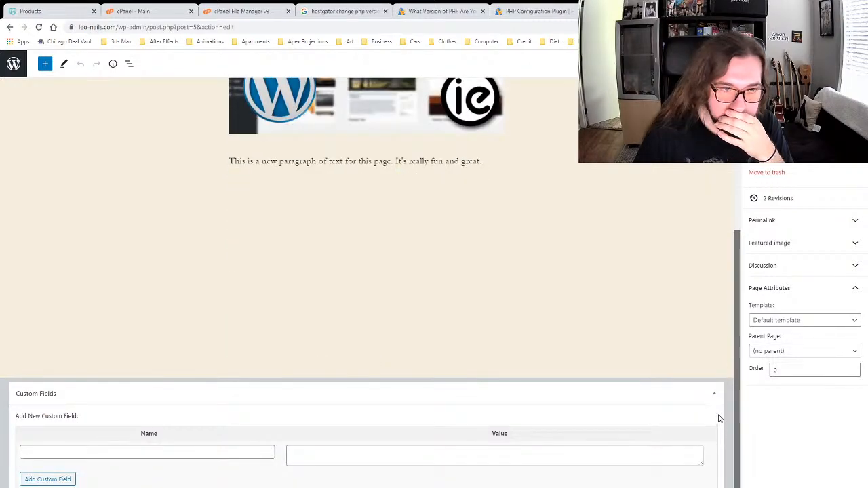
scroll(725, 281, up, 5)
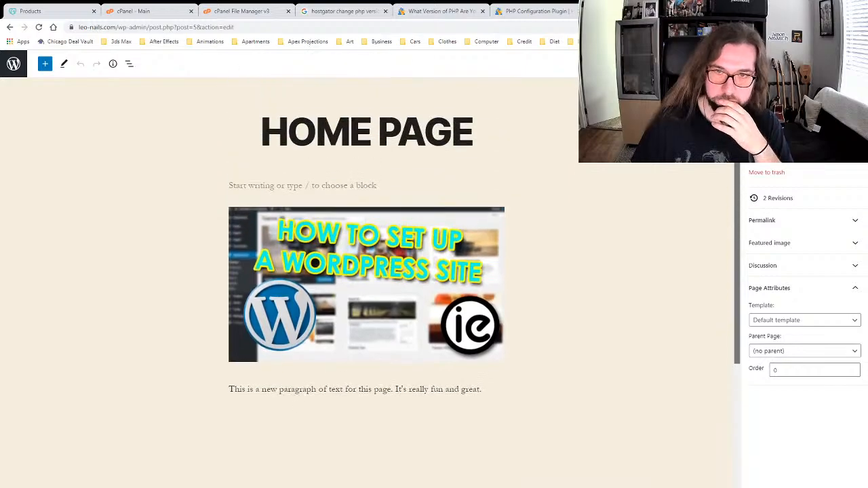
scroll(699, 346, down, 5)
scroll(702, 328, up, 3)
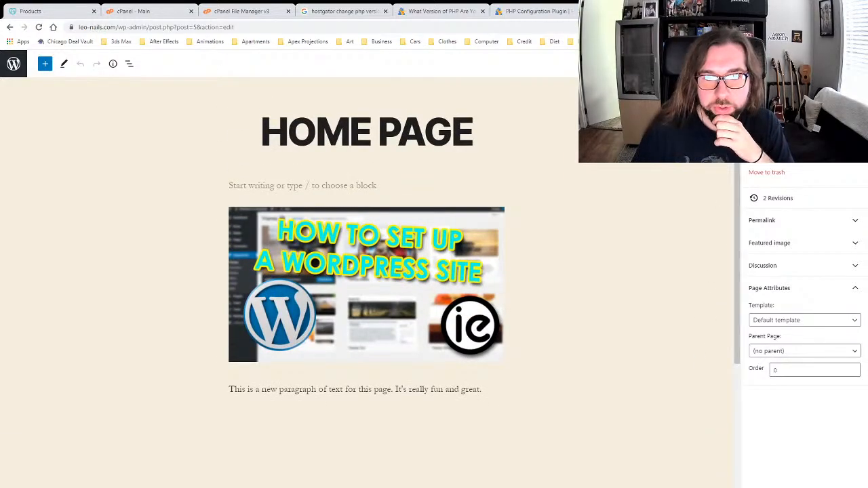
Step: Toggle the Page Attributes, Discussion and Featured Image panels, then return to the Pages list
click(808, 296)
click(809, 270)
click(807, 250)
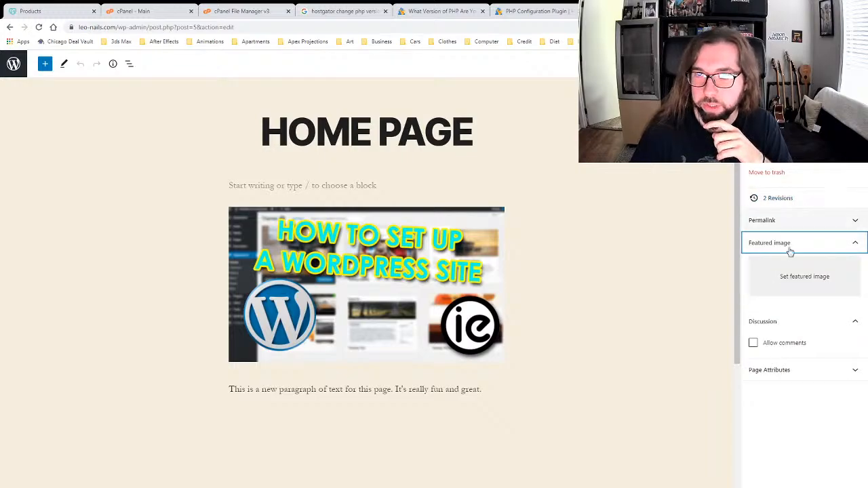
click(790, 250)
click(790, 267)
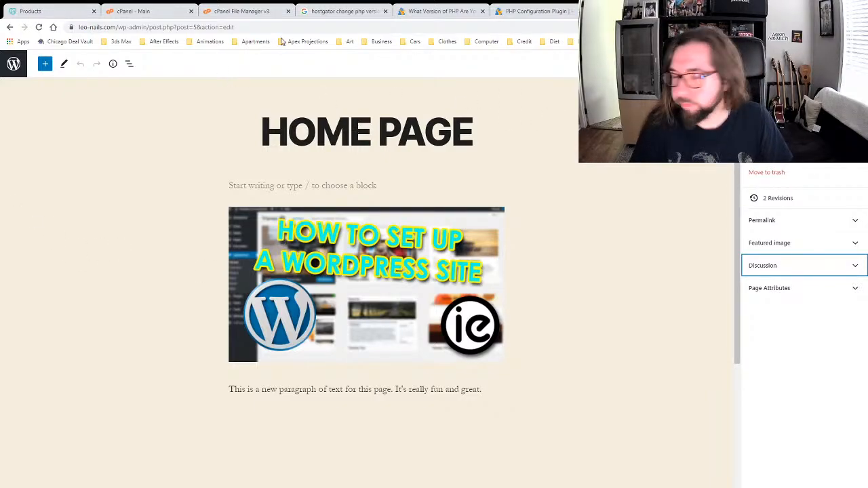
click(23, 73)
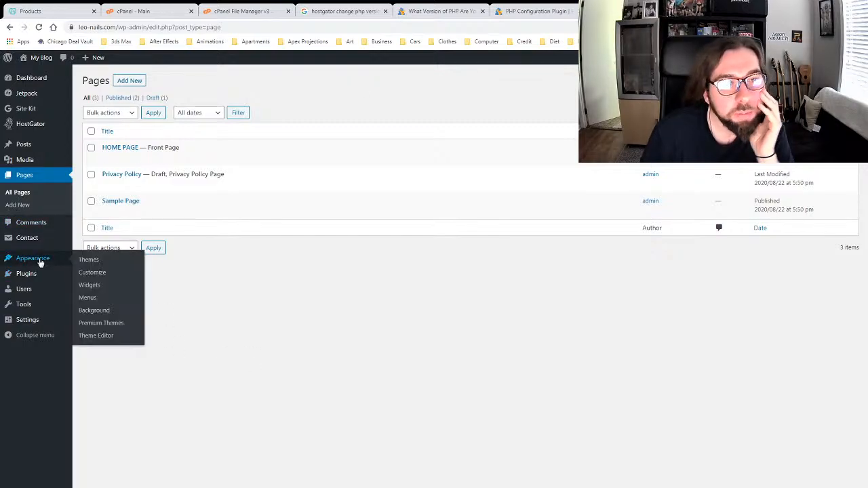
Step: Show the Herbal Lite theme details and open its demo address in a new tab
click(88, 262)
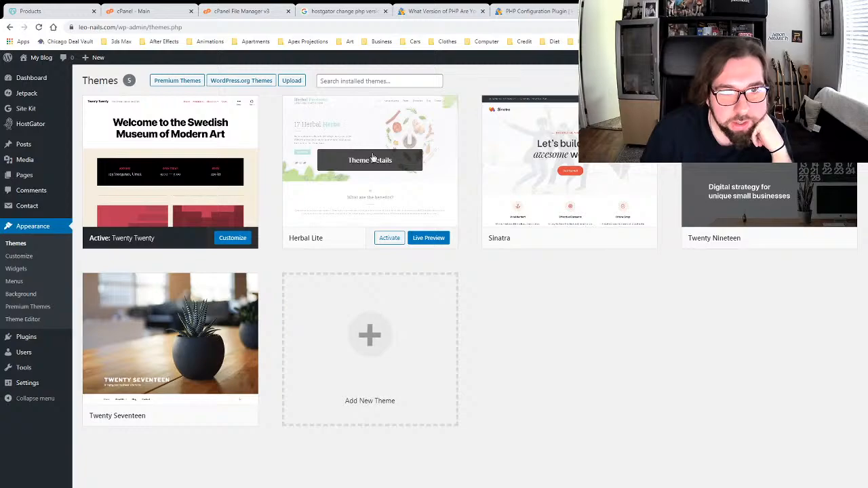
click(370, 160)
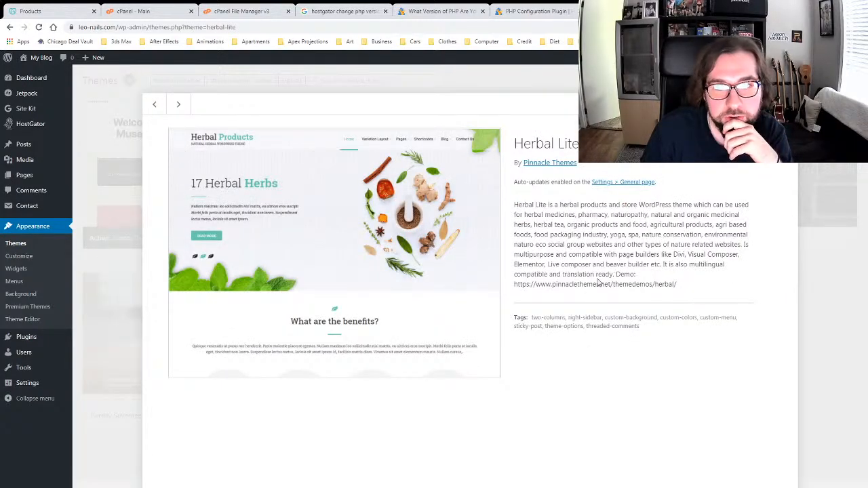
drag(514, 284, 676, 284)
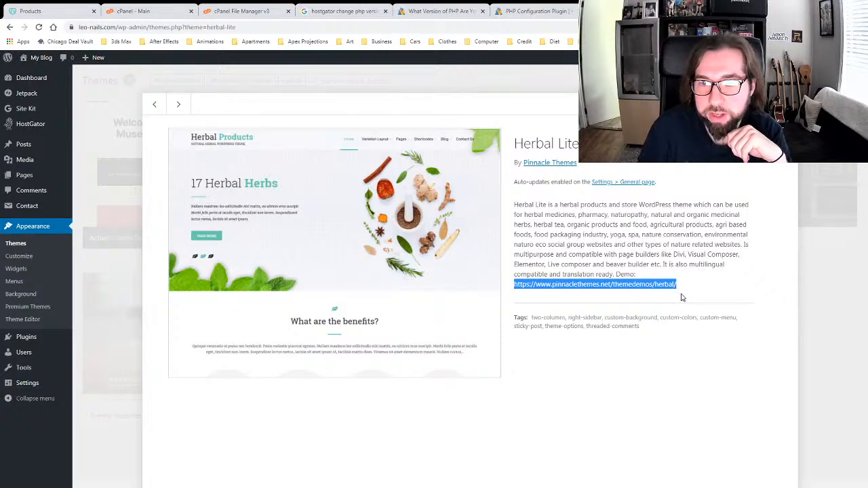
click(684, 300)
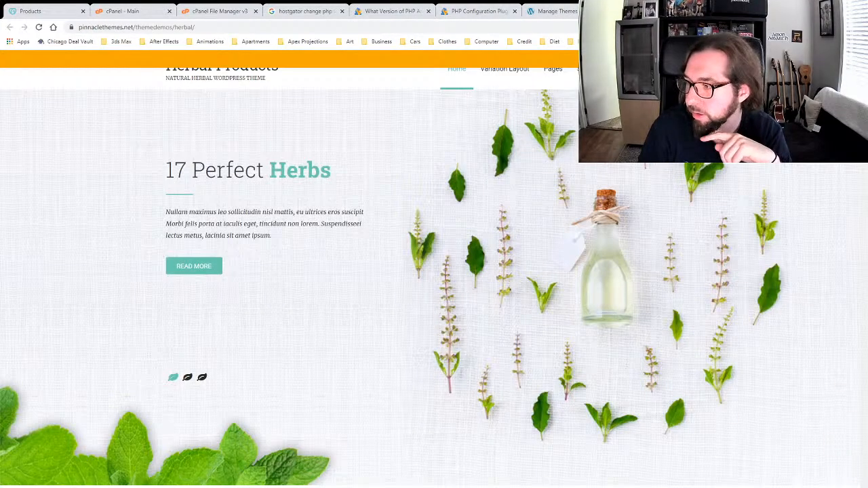
Step: Preview the Site Layout Boxed demo from the Variation Layout menu
scroll(383, 182, down, 2)
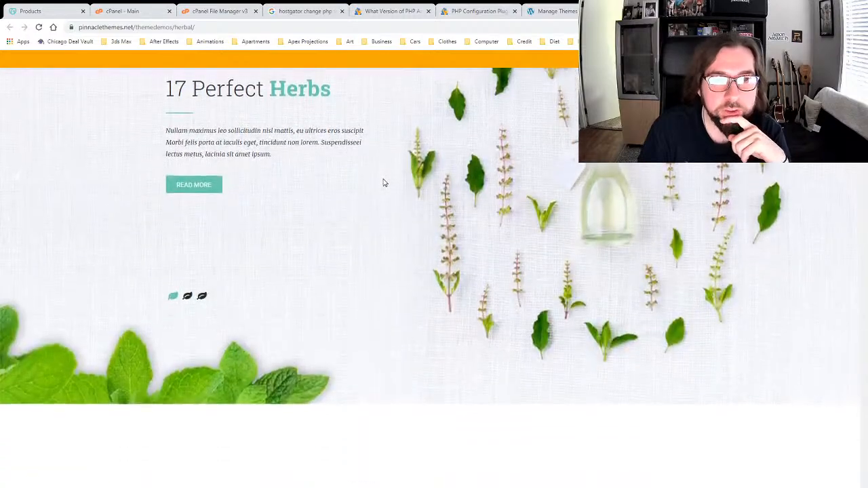
scroll(384, 182, down, 6)
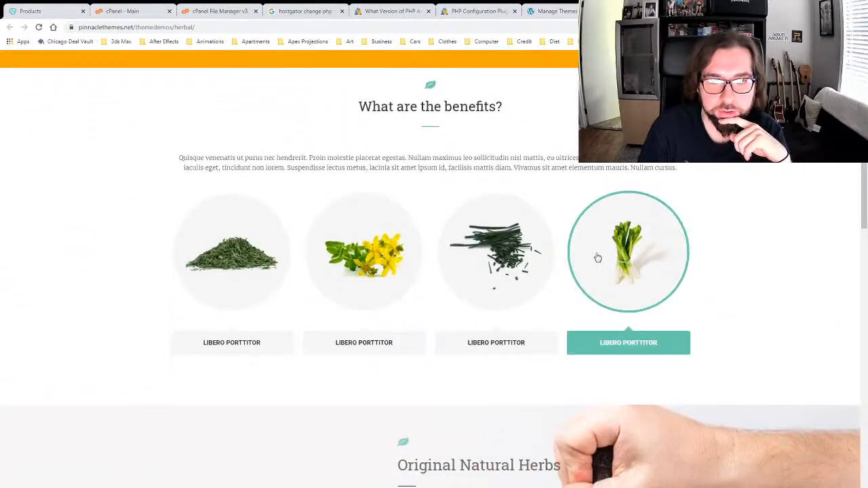
scroll(502, 254, up, 8)
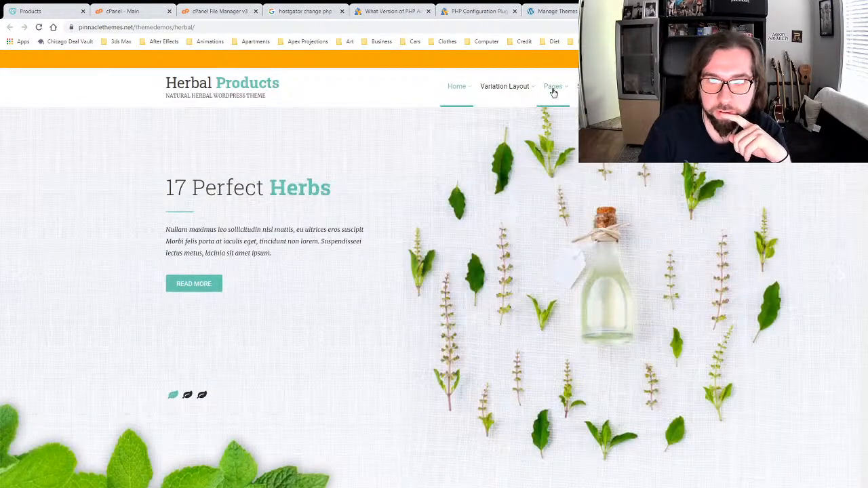
mouse_move(502, 91)
mouse_move(505, 117)
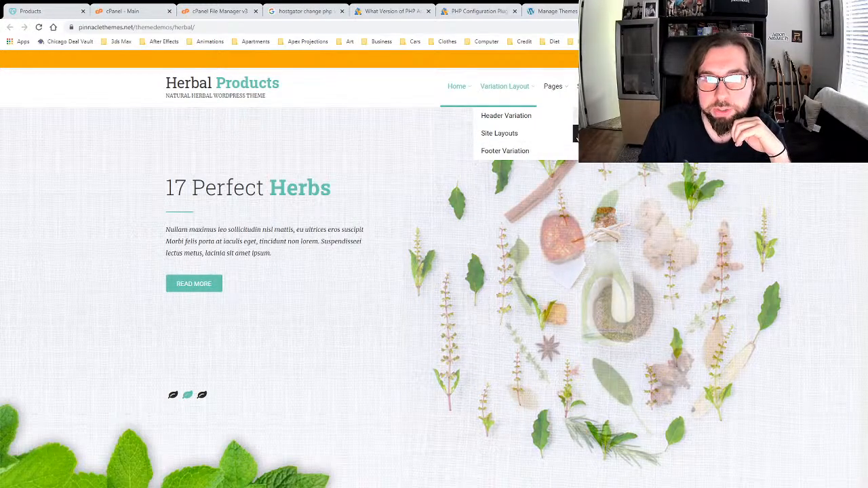
click(581, 136)
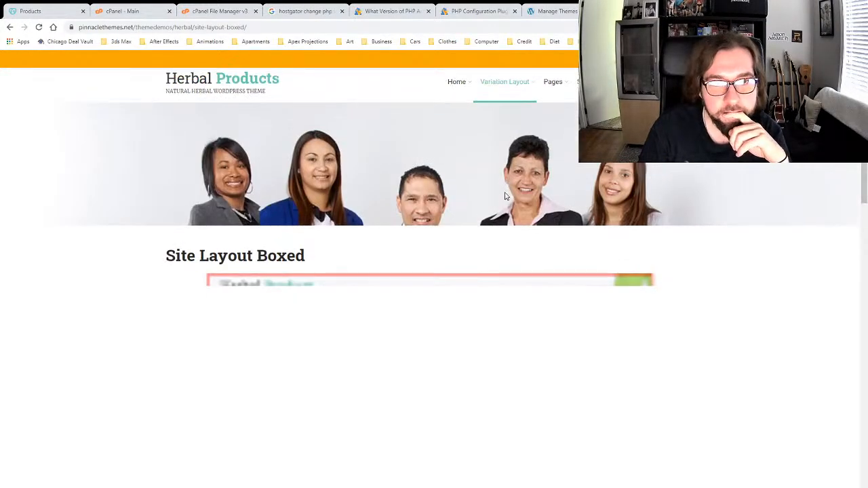
Step: Preview the Footer Layout 1 demo, then return to the WordPress admin tab
scroll(374, 200, down, 10)
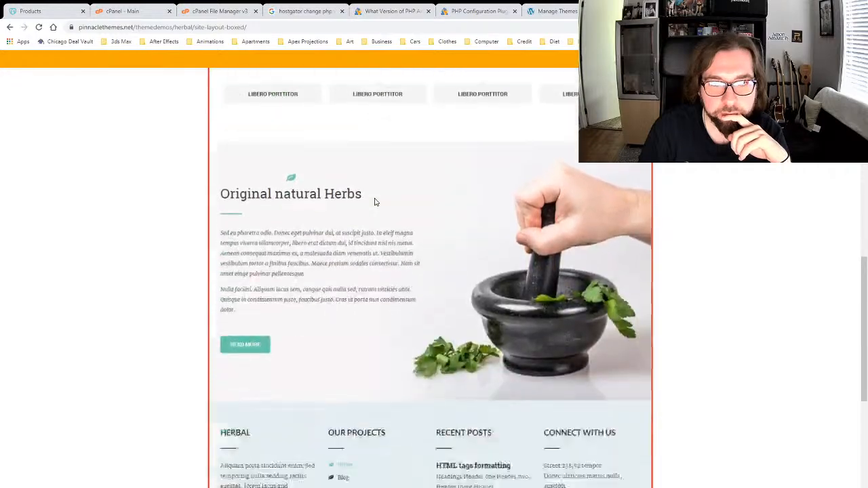
scroll(375, 202, down, 5)
scroll(377, 200, up, 15)
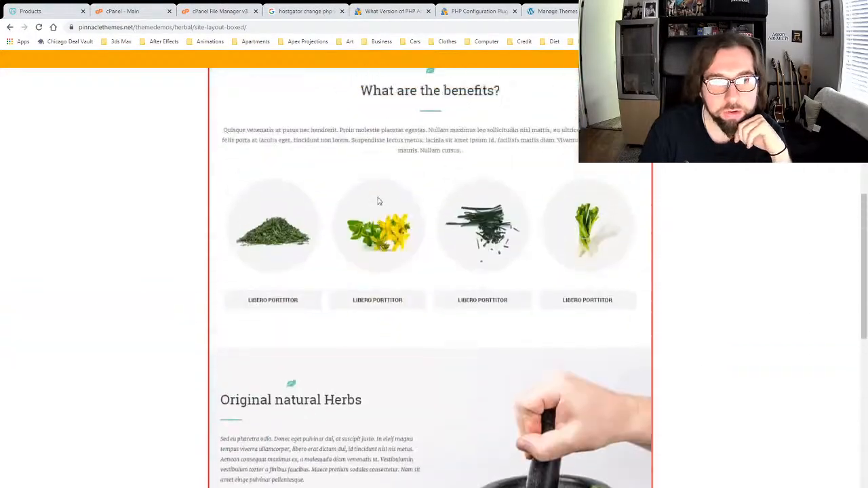
mouse_move(505, 91)
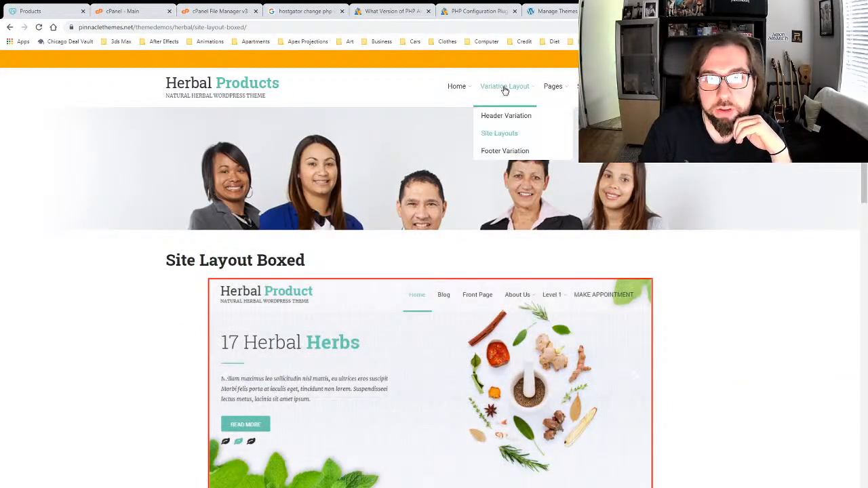
mouse_move(512, 152)
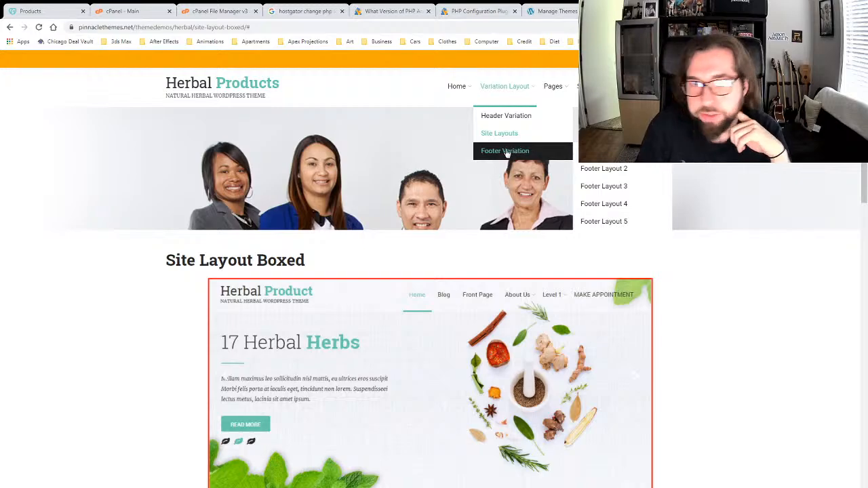
click(602, 150)
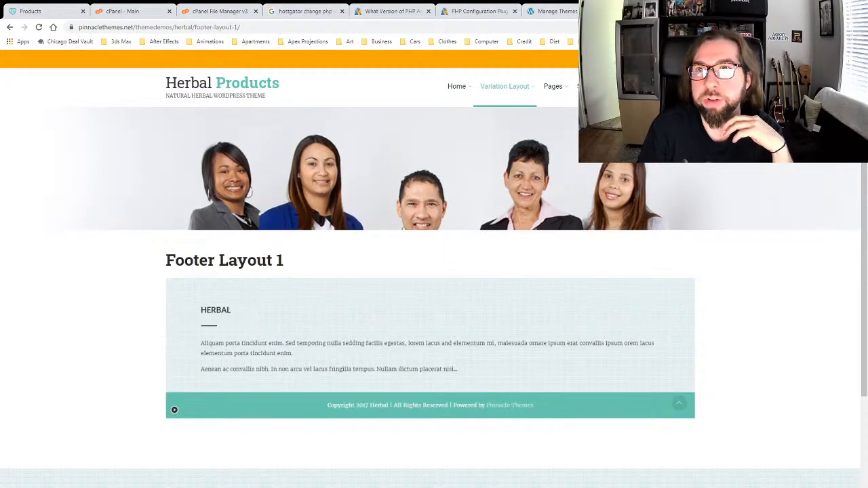
click(552, 11)
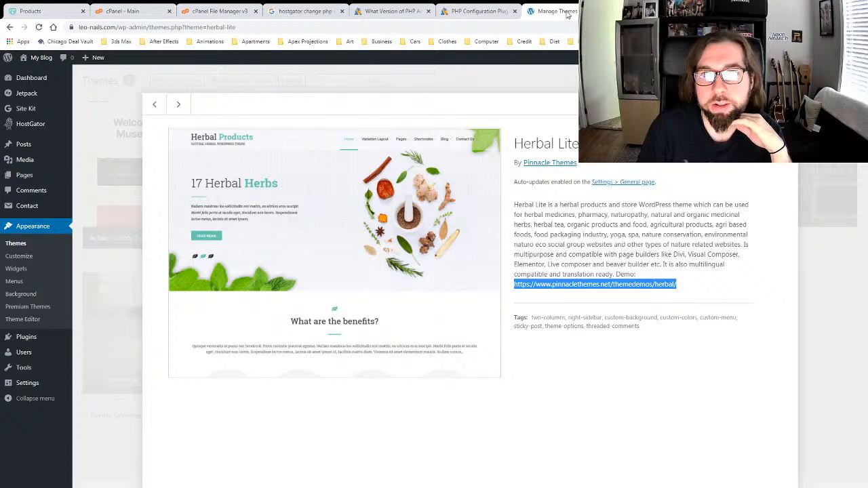
Step: Close the theme details and install NextGEN Gallery from Plugins > Add New
key(Escape)
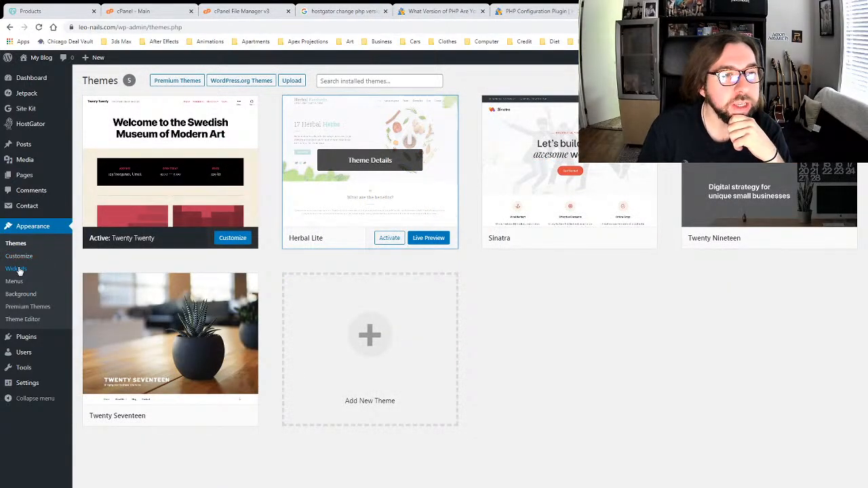
mouse_move(31, 339)
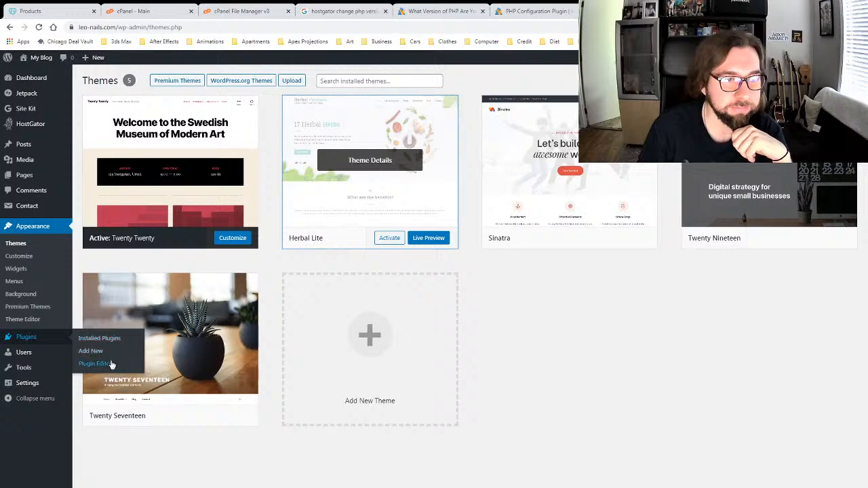
click(94, 354)
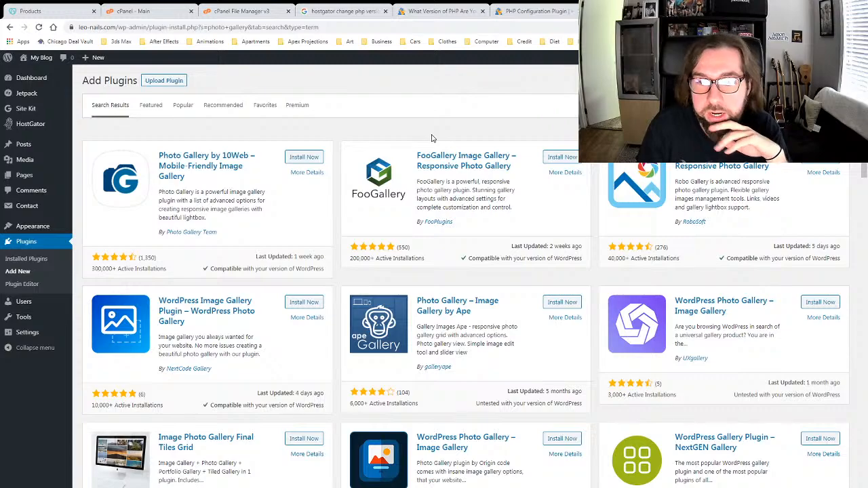
scroll(700, 333, down, 2)
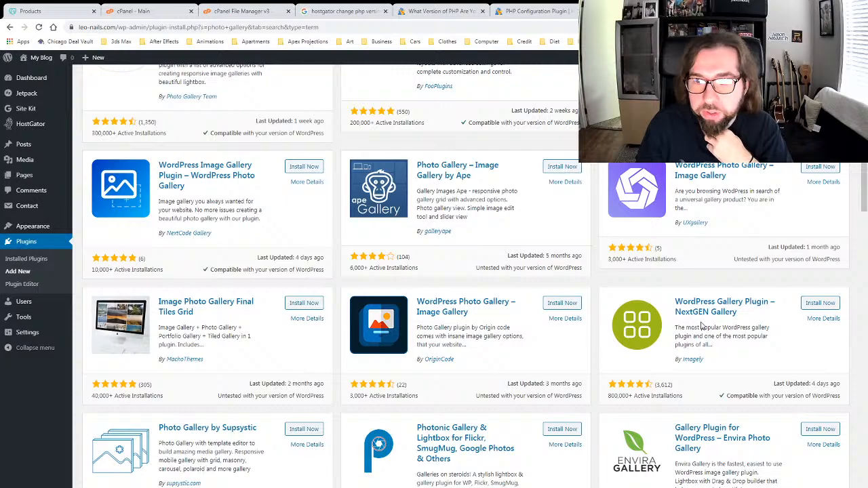
scroll(703, 326, up, 2)
scroll(706, 324, down, 2)
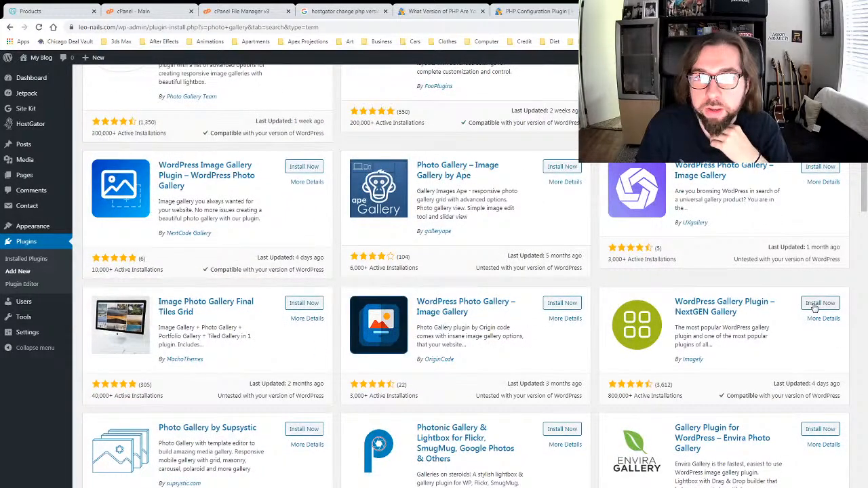
click(817, 304)
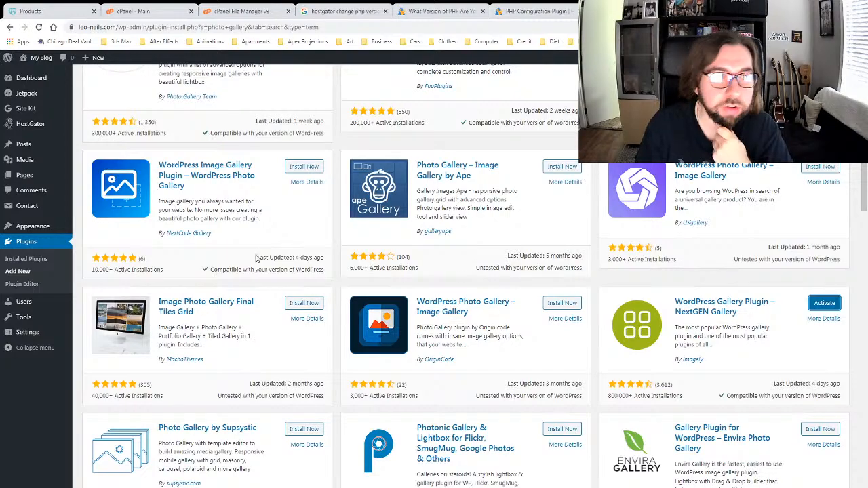
Step: Activate NextGEN Gallery and look over its overview, Add Gallery / Images and existing galleries pages
click(822, 306)
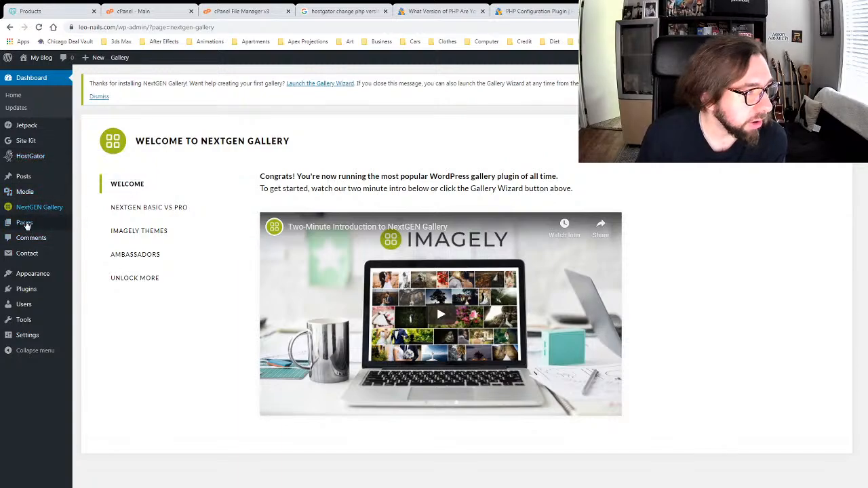
mouse_move(46, 207)
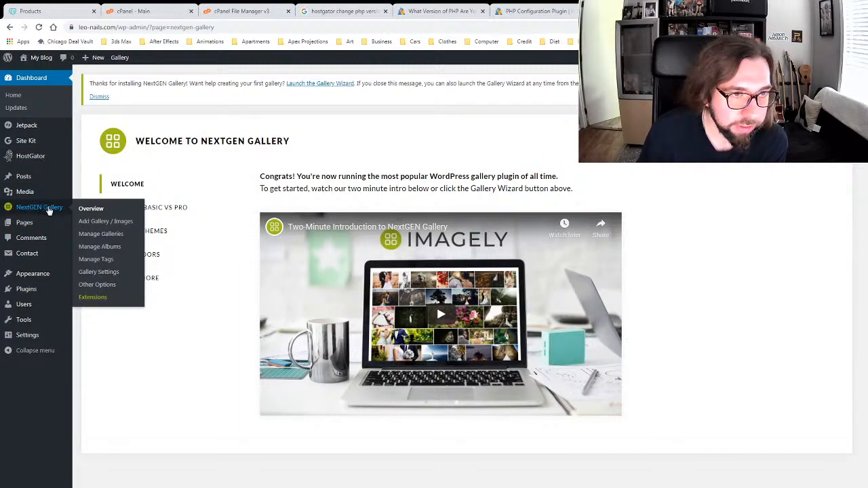
click(89, 210)
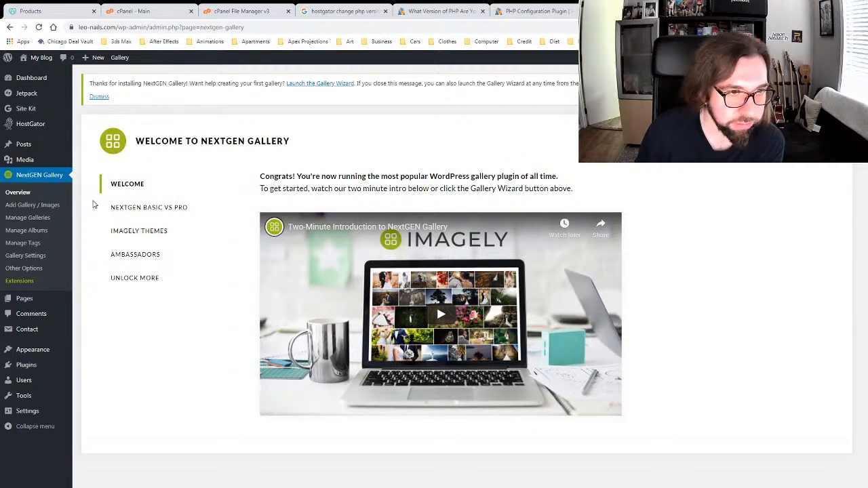
click(39, 205)
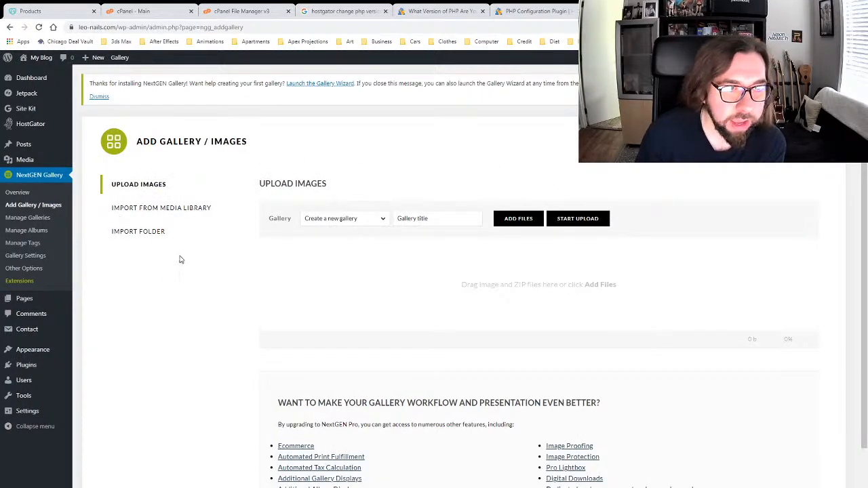
click(34, 218)
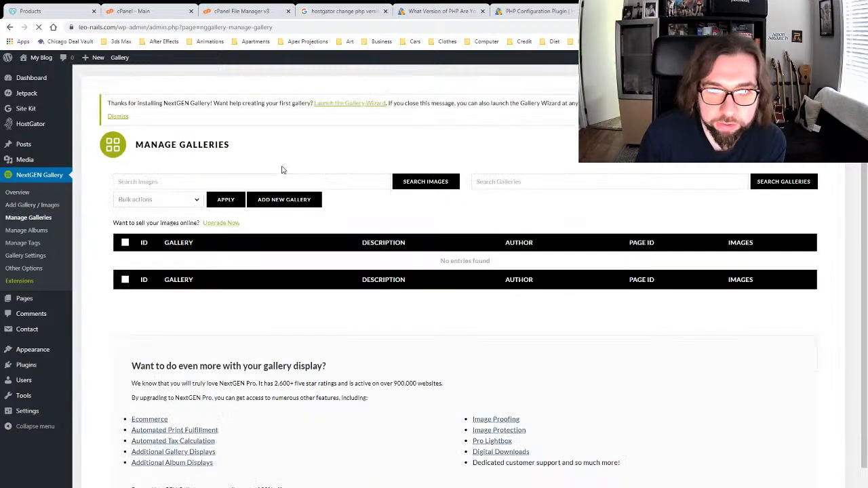
scroll(350, 224, down, 1)
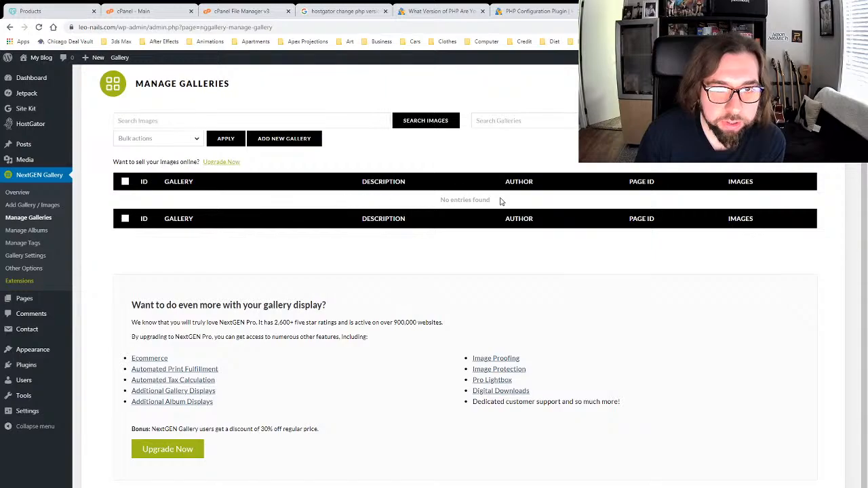
scroll(370, 162, up, 1)
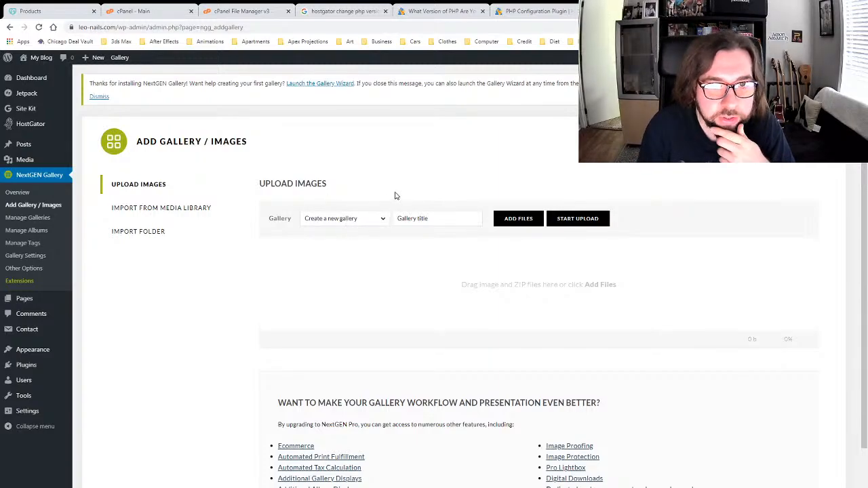
Step: Title the new gallery 'Sample Gallery' and begin adding its image files
click(434, 215)
text(Sample Gallery)
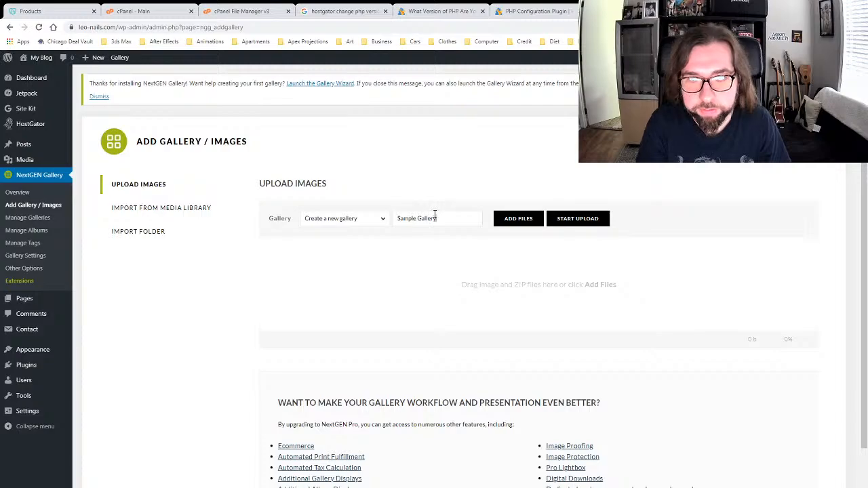
click(532, 225)
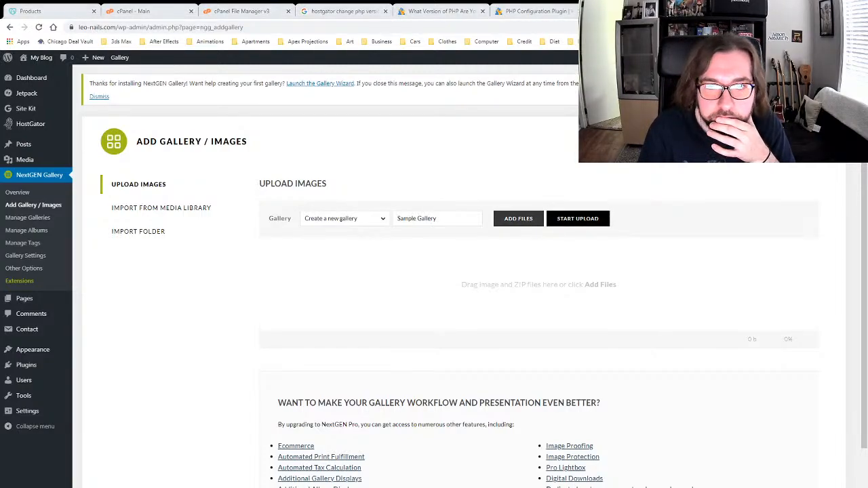
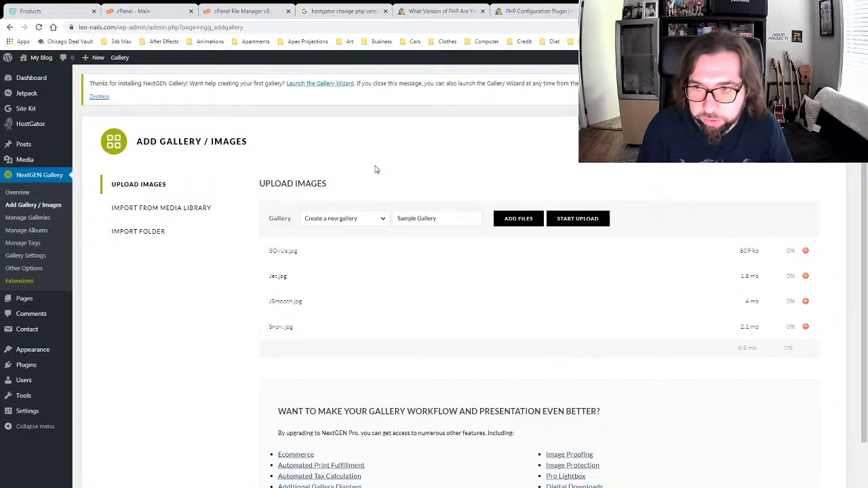
Step: Upload SDrive.jpg, Jet.jpg, JSmooth.jpg and Snow.jpg into Sample Gallery, then go to Manage Galleries
click(577, 222)
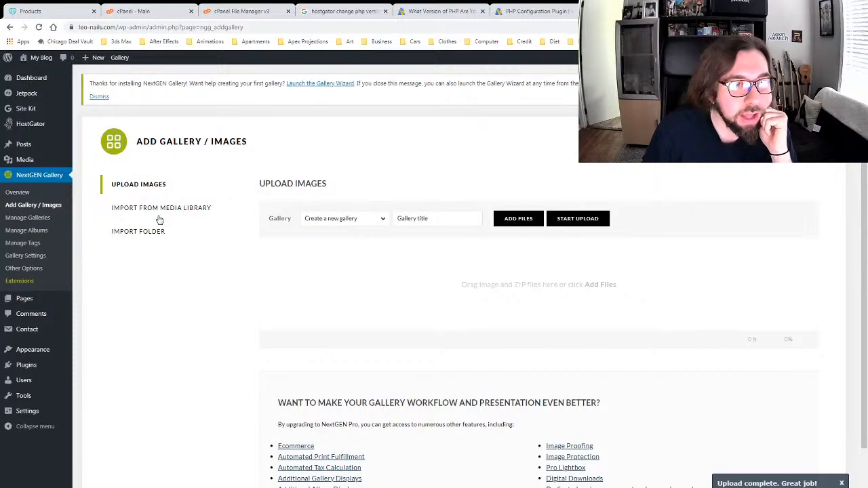
click(39, 217)
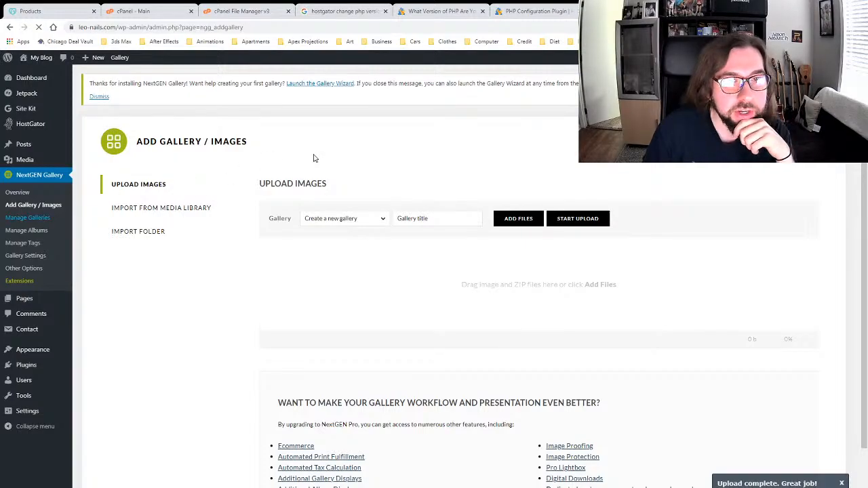
Step: Open Sample Gallery to check its four uploaded images, then go to Manage Albums
click(190, 216)
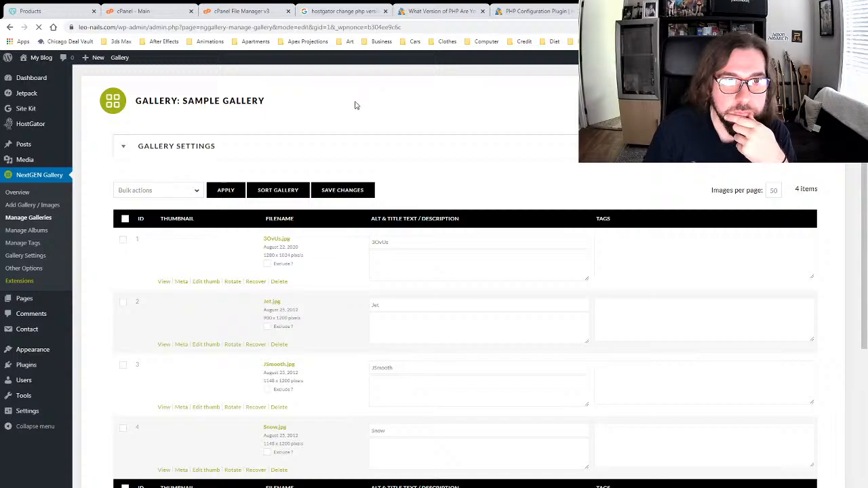
scroll(341, 285, down, 3)
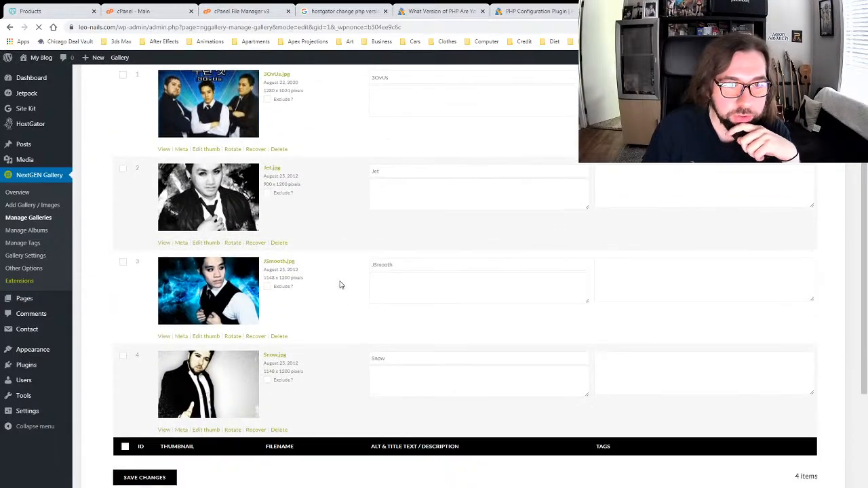
scroll(341, 285, up, 3)
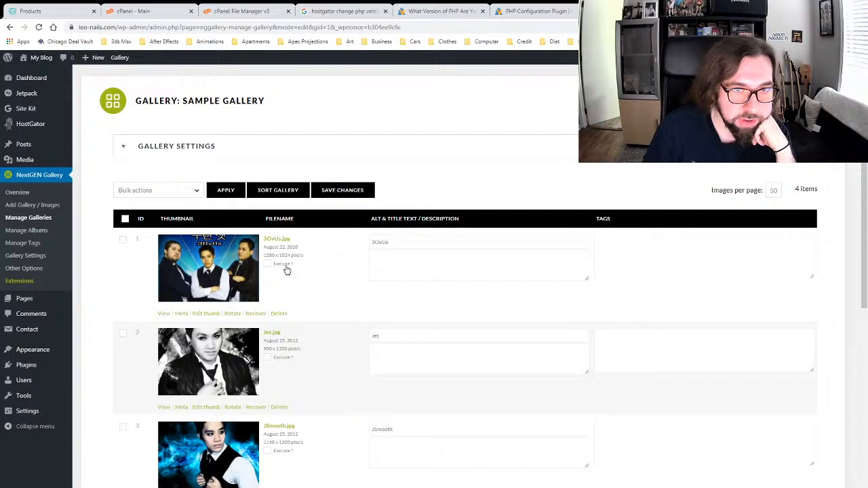
click(40, 231)
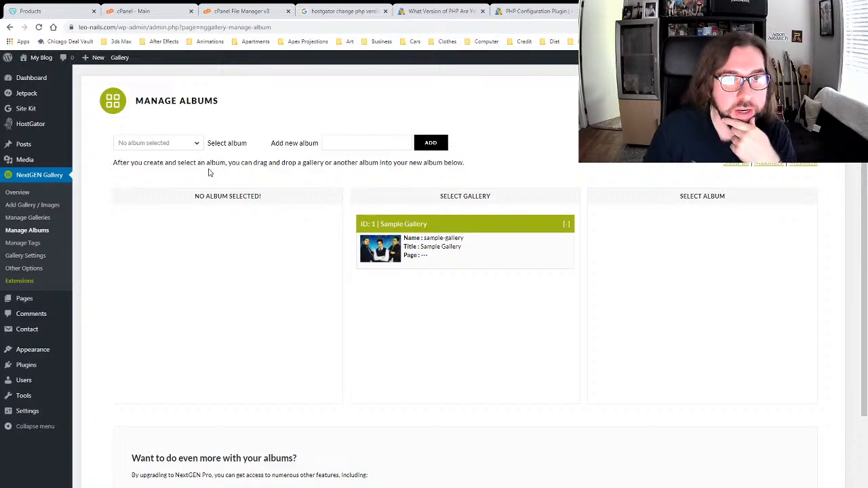
Step: Compare the Basic Slideshow and Basic Thumbnails display settings, then view Other Options (1800×1200, 100% quality)
click(27, 255)
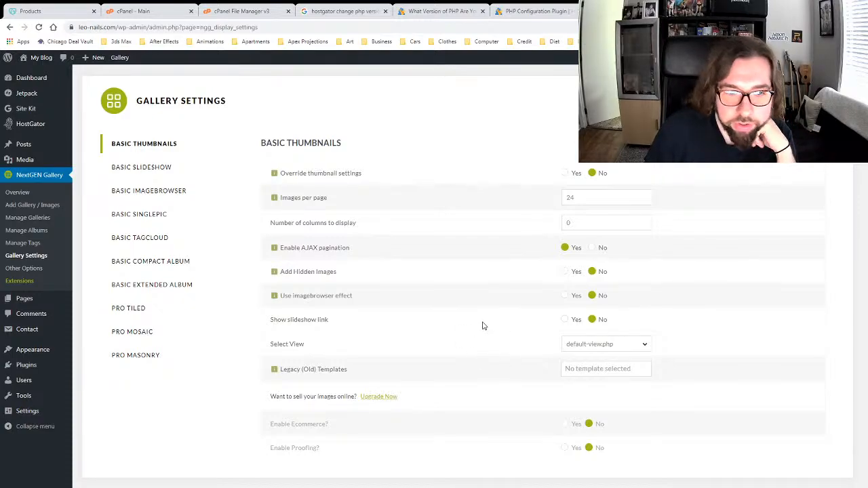
click(160, 170)
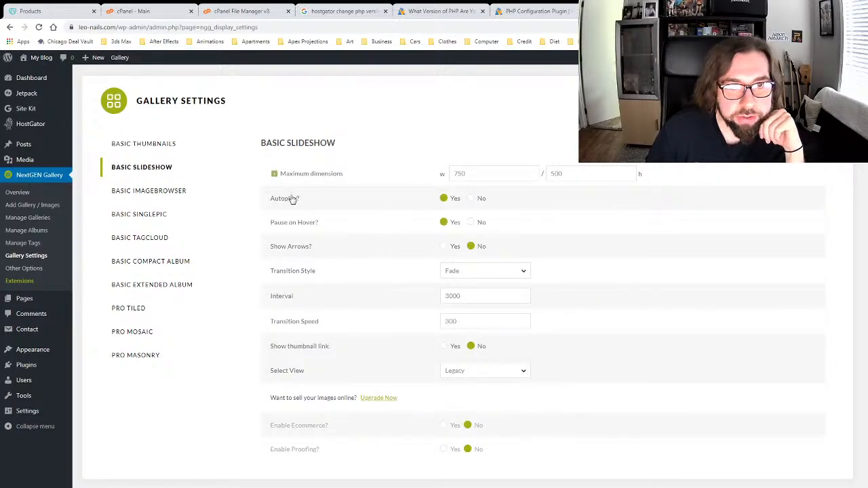
click(140, 143)
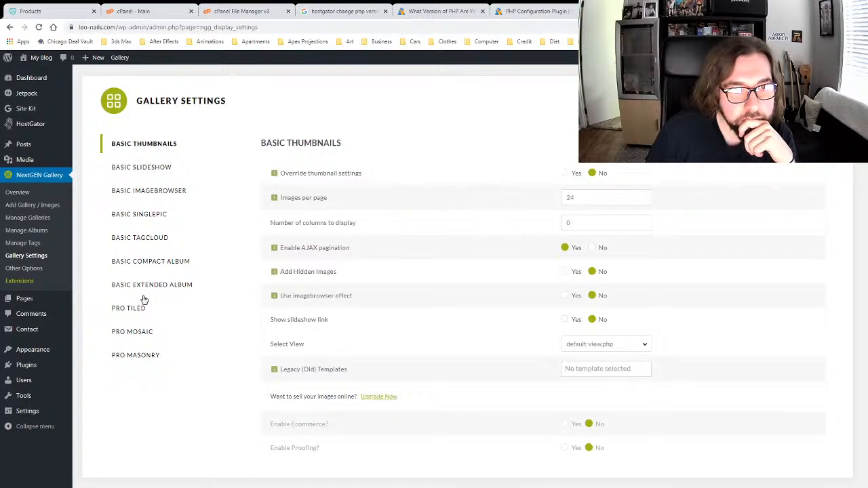
click(32, 270)
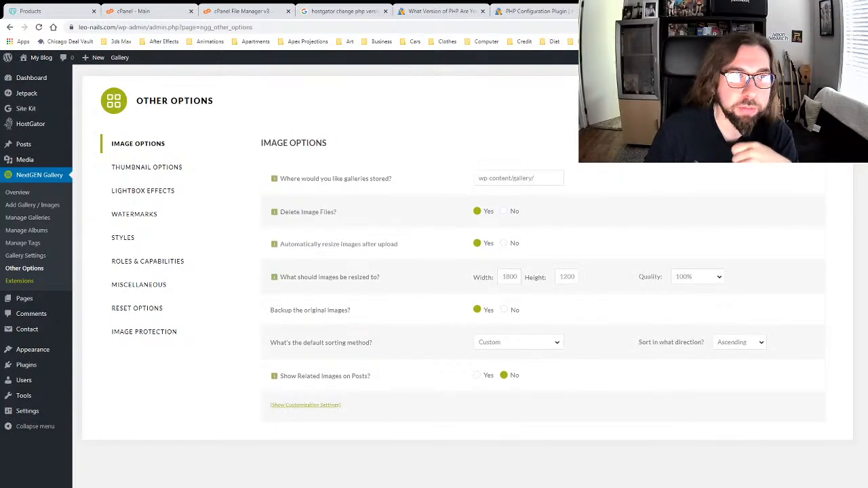
mouse_move(34, 299)
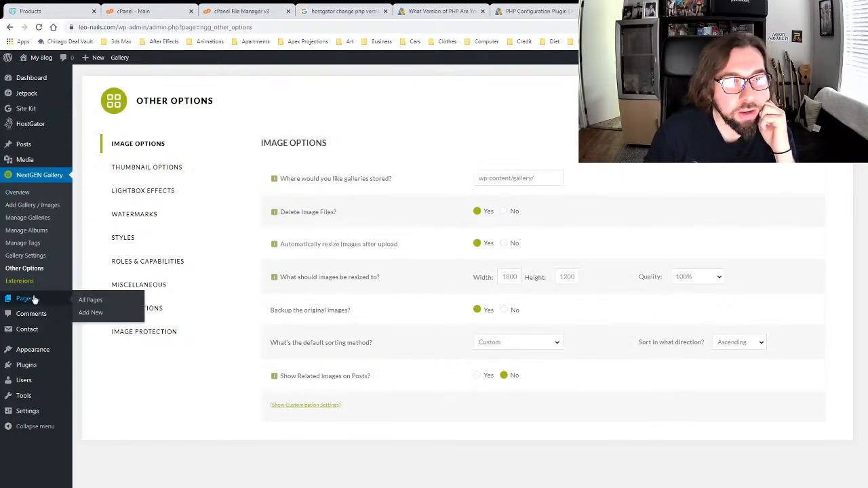
Step: Open HOME PAGE in the block editor and look over its paragraph text
click(92, 300)
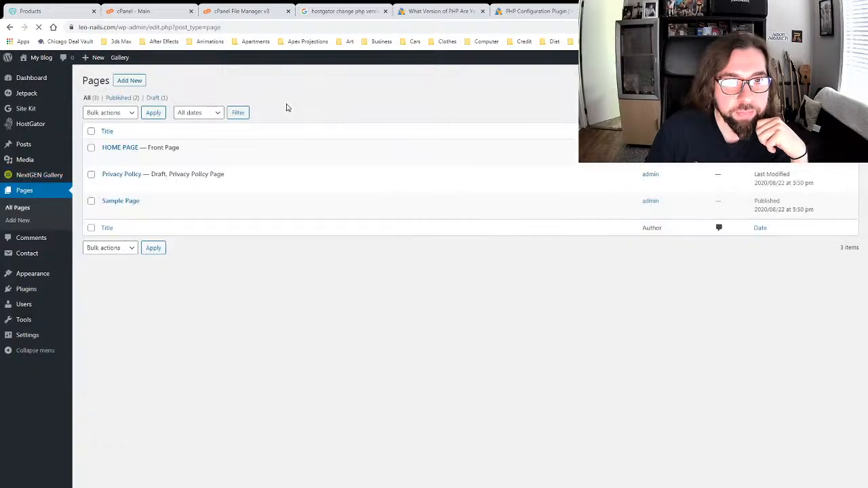
click(107, 159)
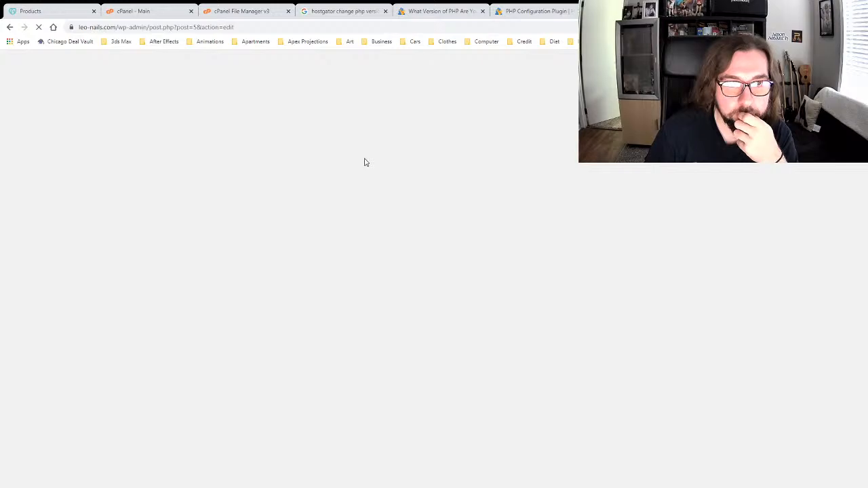
scroll(407, 380, down, 2)
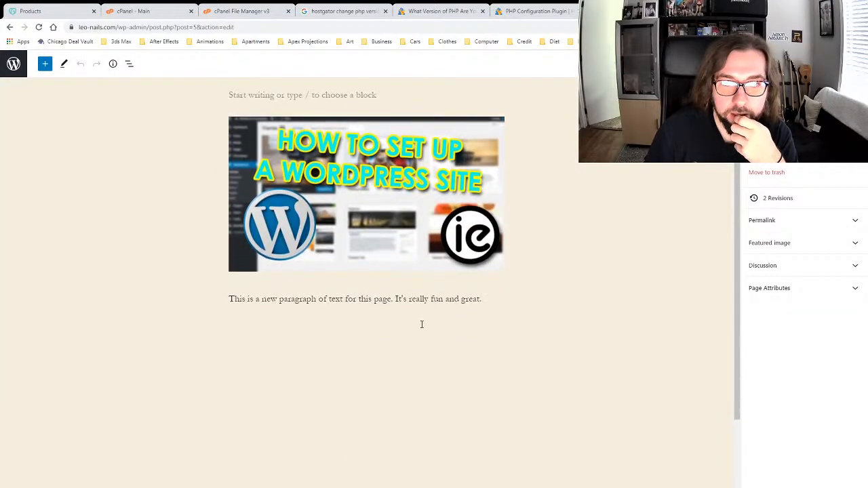
click(415, 299)
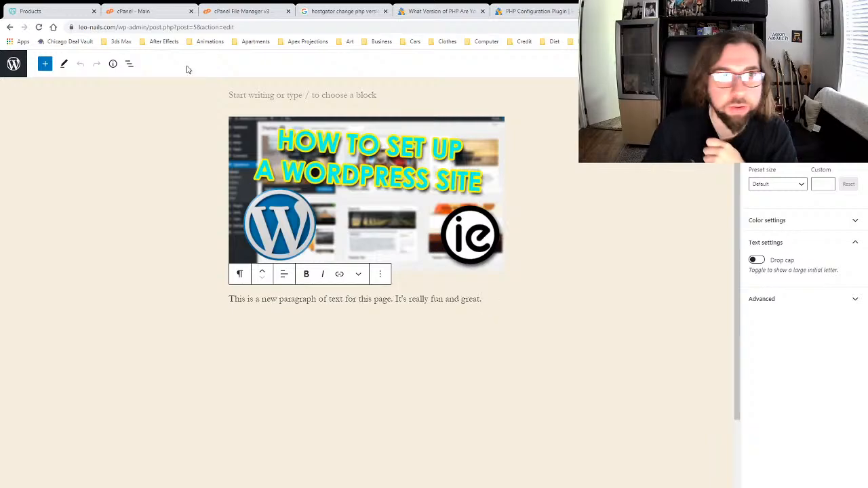
click(371, 401)
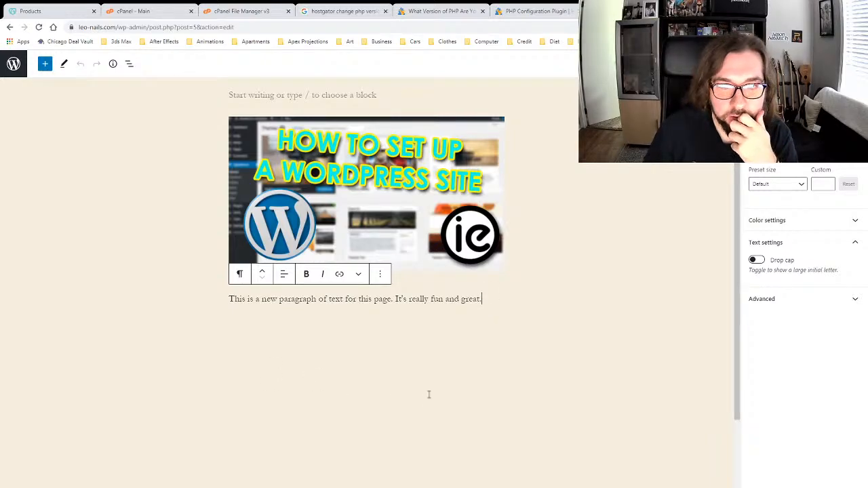
scroll(429, 394, down, 2)
scroll(428, 303, up, 3)
click(590, 315)
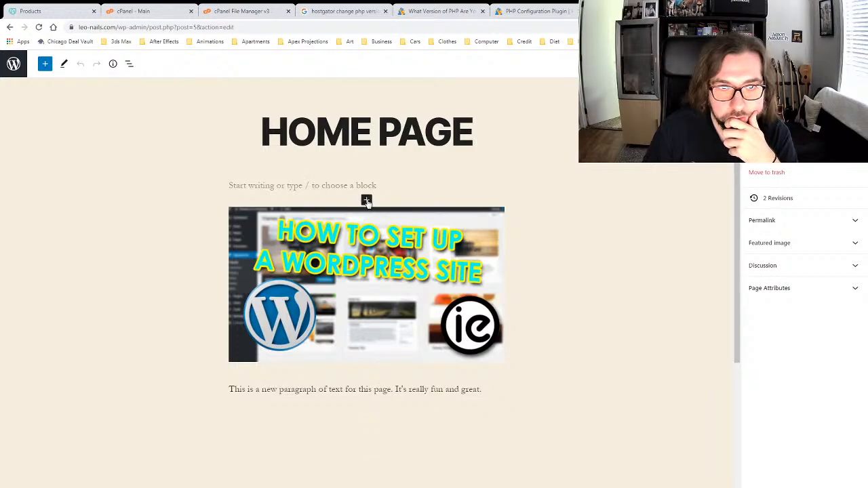
Step: Insert a NextGEN Gallery block from the full block library above the WordPress-setup image
click(366, 199)
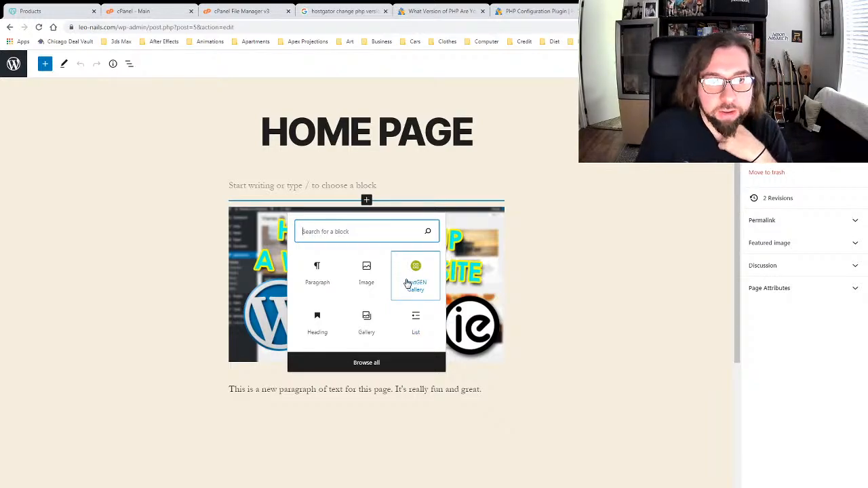
click(370, 361)
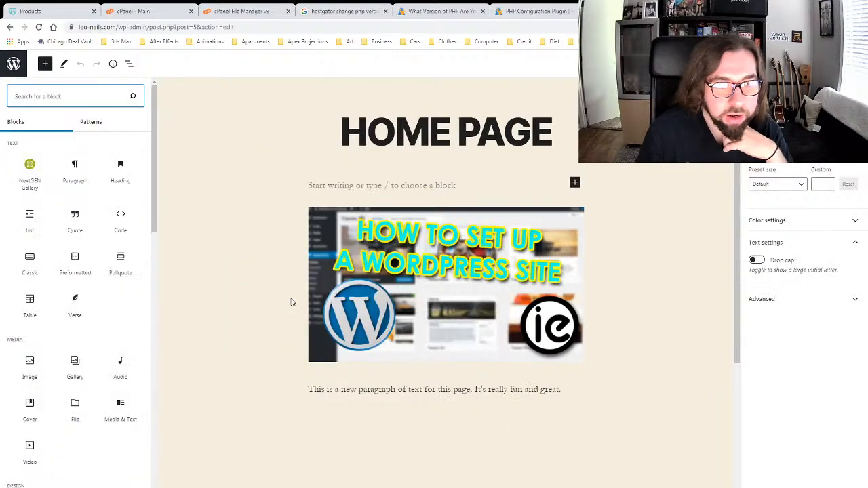
scroll(86, 245, down, 2)
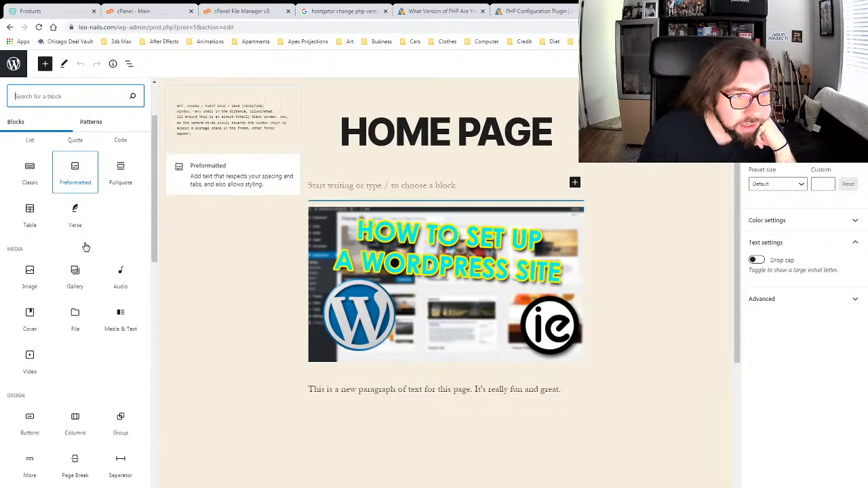
scroll(86, 247, down, 5)
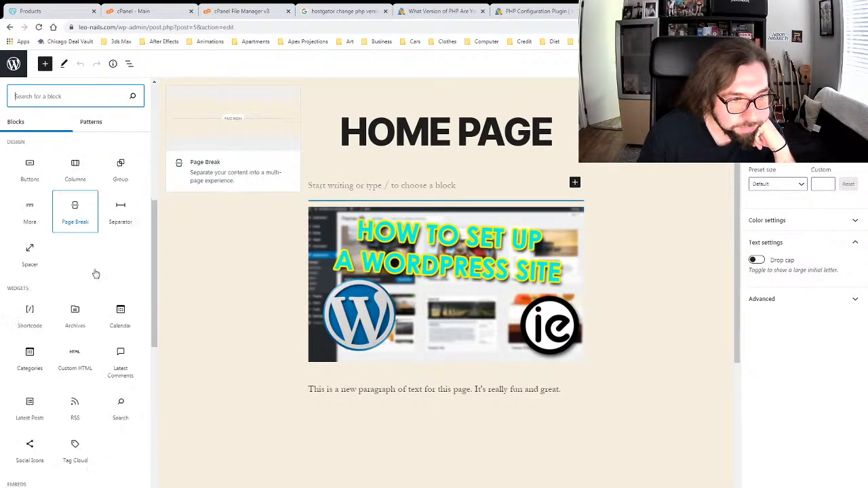
scroll(96, 273, down, 6)
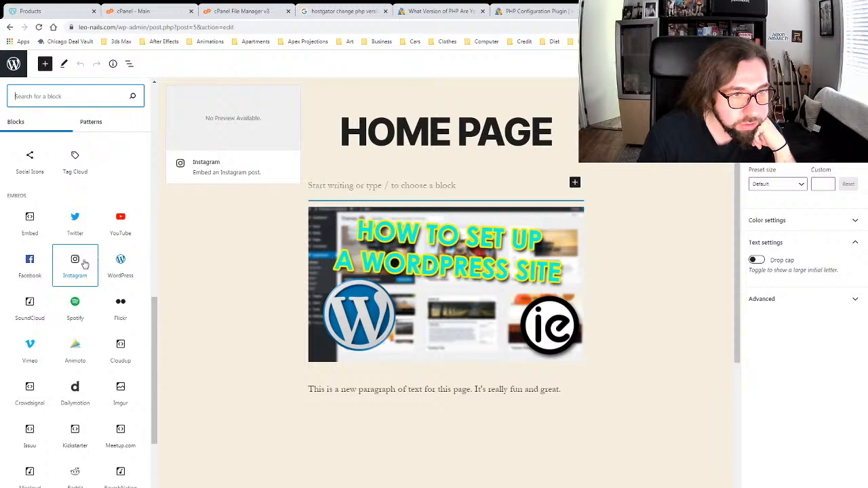
scroll(85, 264, down, 1)
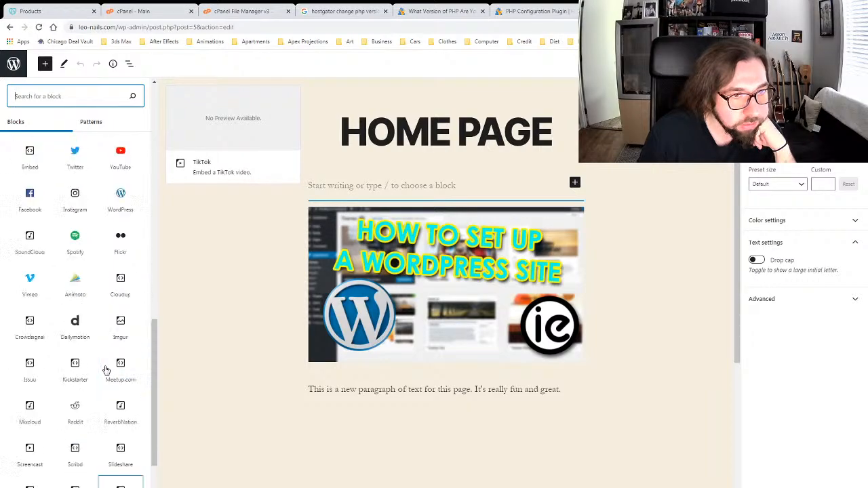
scroll(105, 366, up, 15)
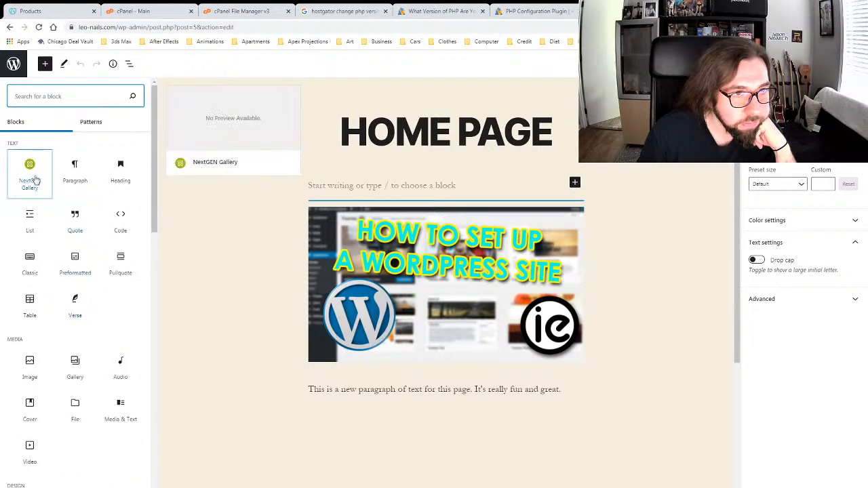
click(31, 176)
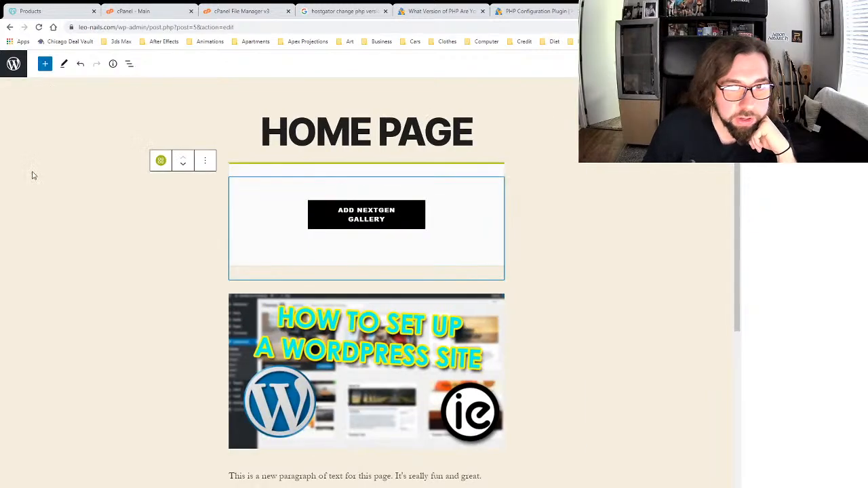
Step: Set the new block to show Sample Gallery as a Basic Slideshow and insert it
click(358, 237)
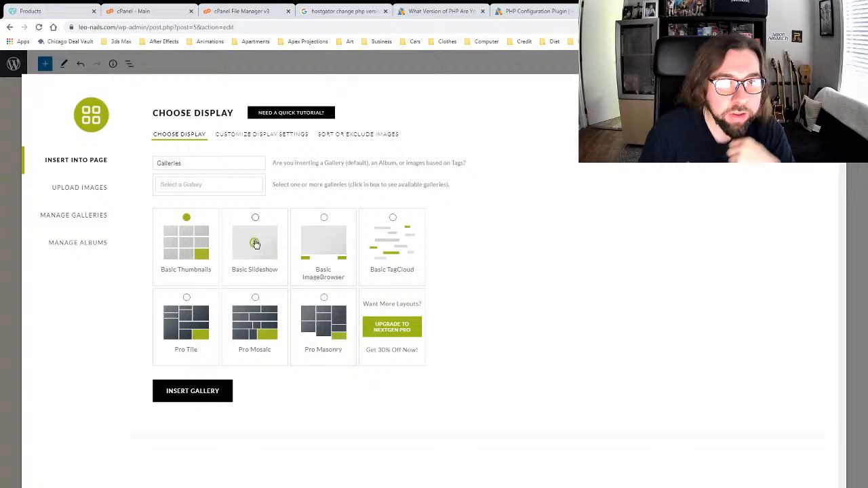
click(234, 188)
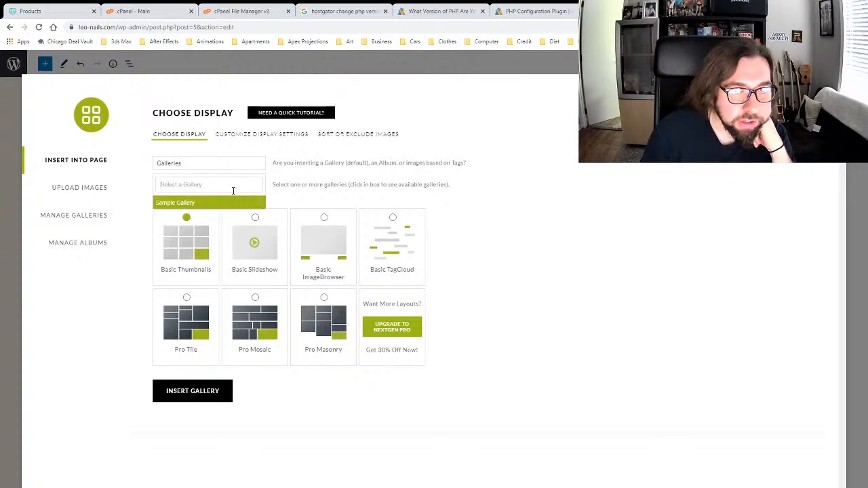
click(207, 203)
click(254, 258)
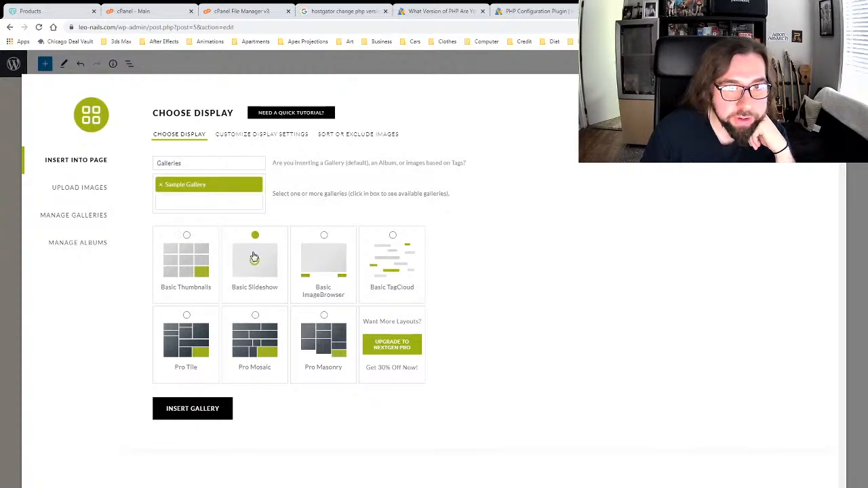
click(203, 412)
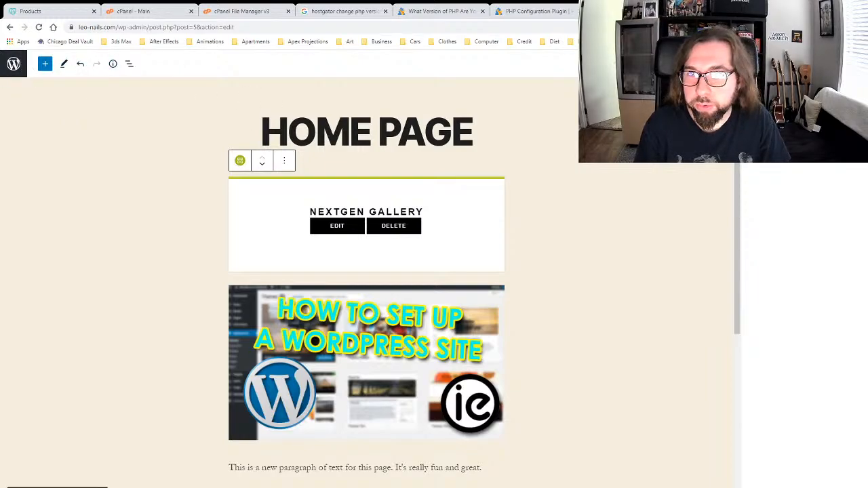
click(726, 149)
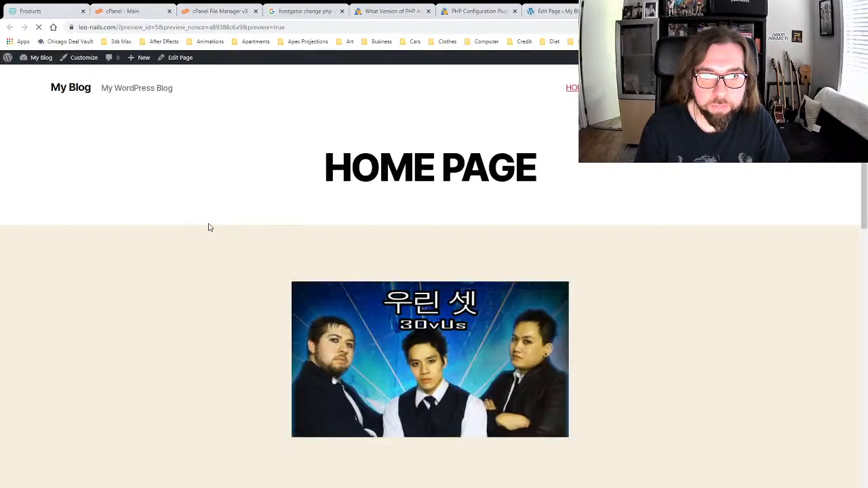
scroll(209, 227, down, 4)
scroll(206, 223, up, 2)
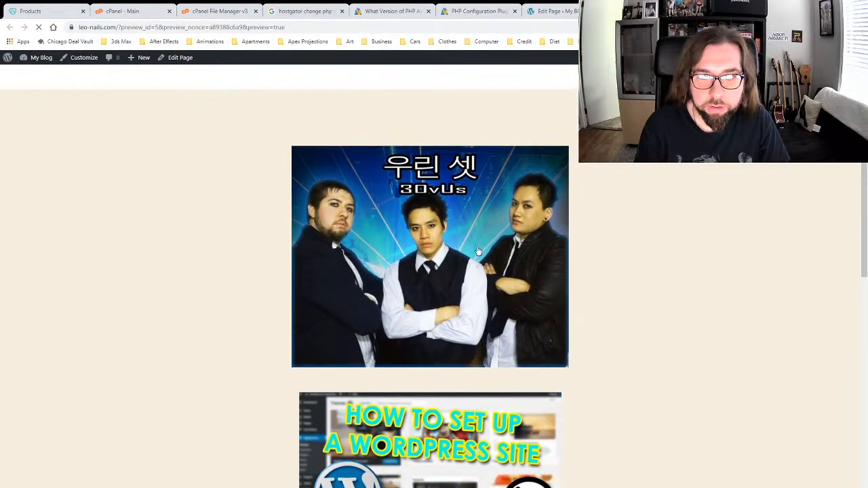
click(550, 255)
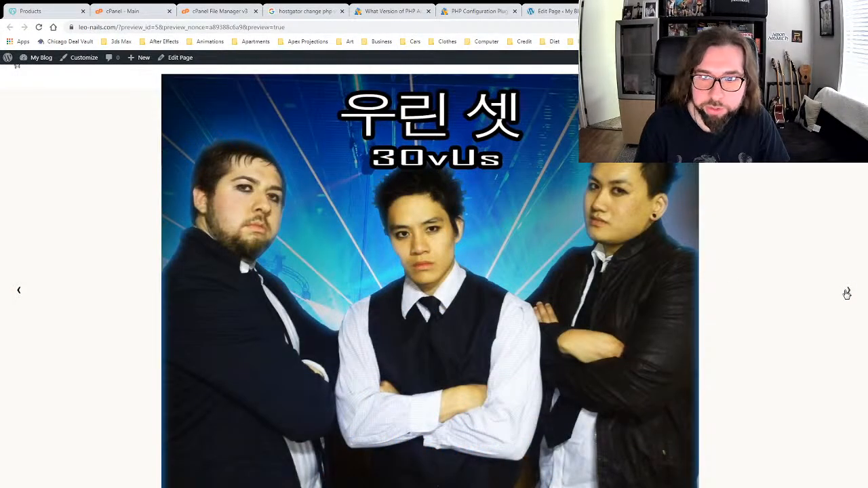
click(845, 290)
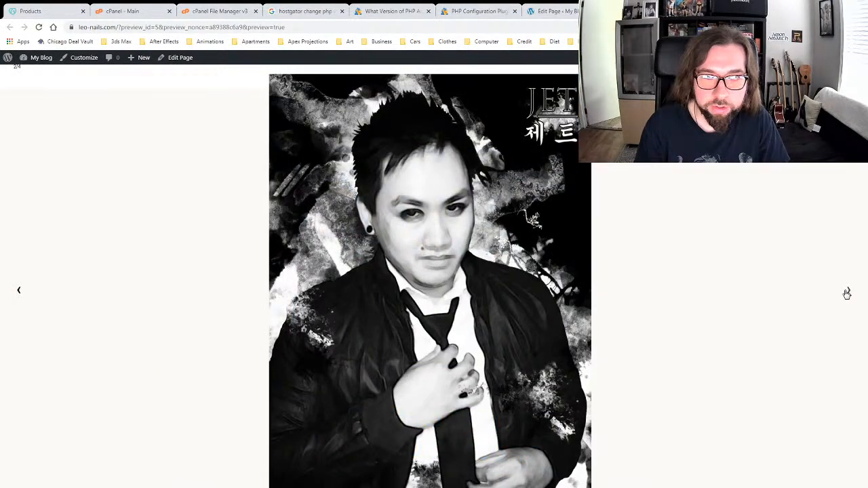
click(847, 293)
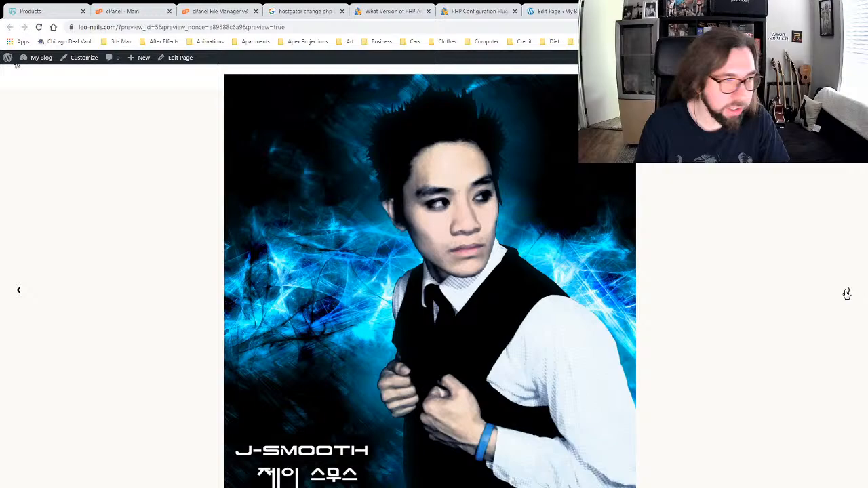
click(847, 293)
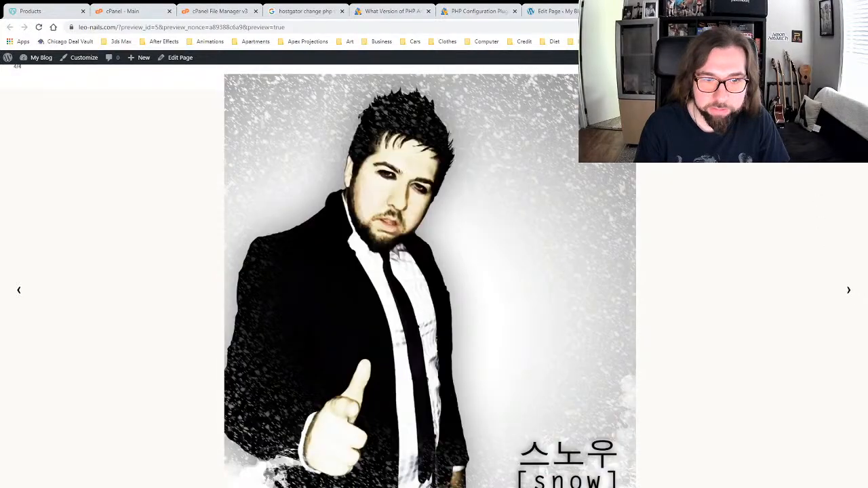
click(672, 246)
scroll(611, 214, down, 3)
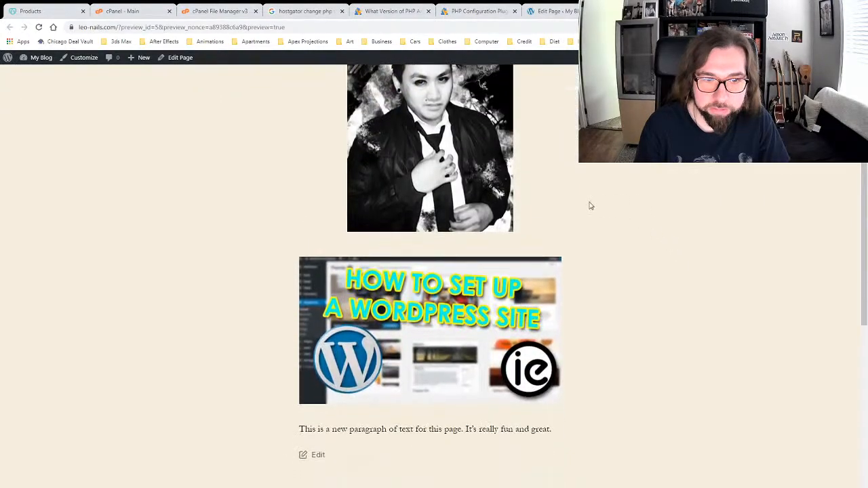
scroll(325, 257, up, 4)
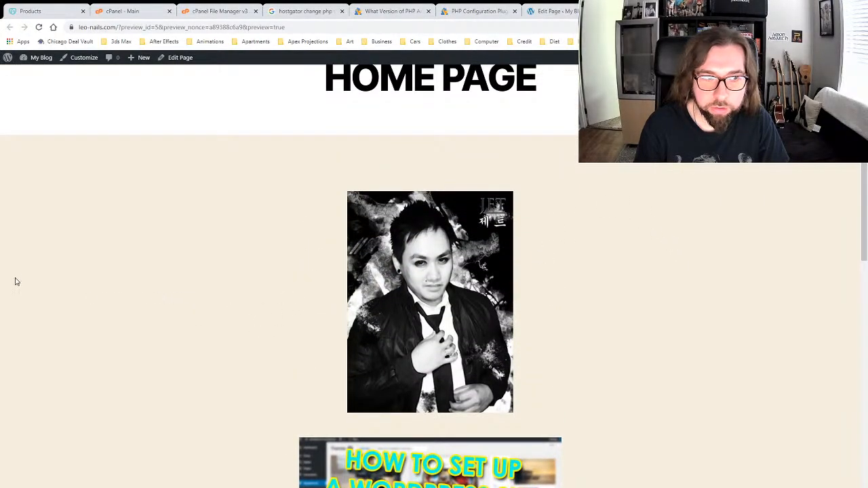
click(367, 280)
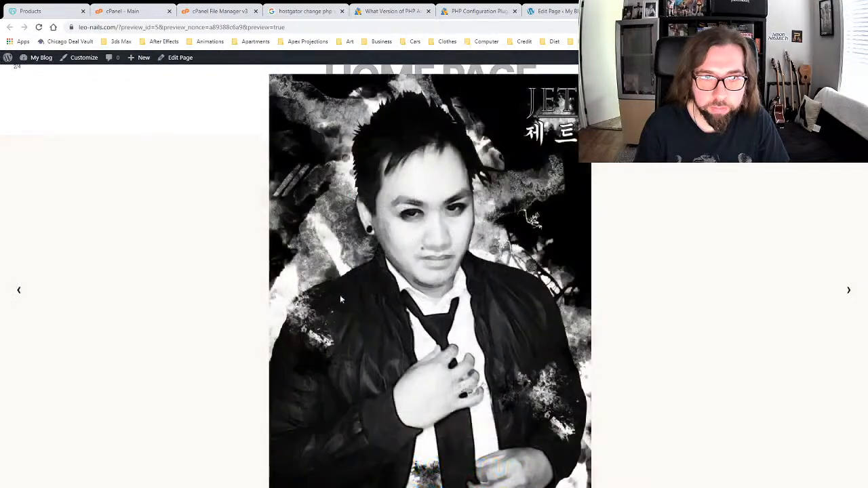
click(18, 291)
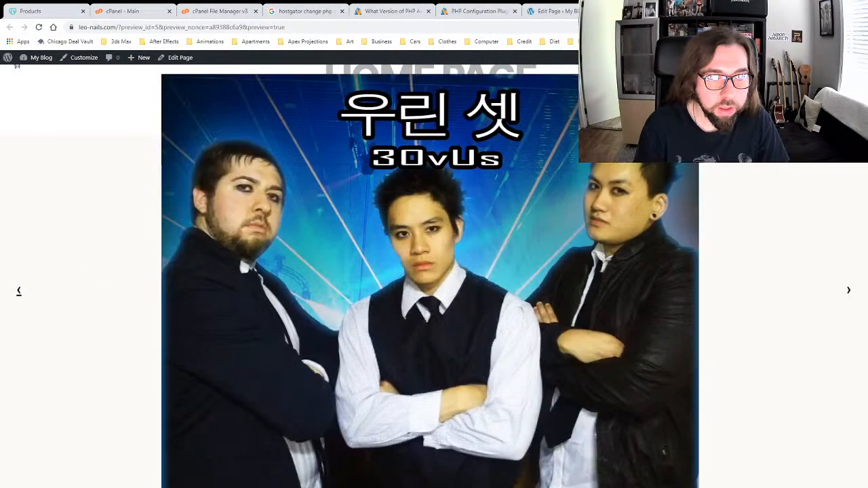
click(720, 337)
scroll(593, 314, up, 2)
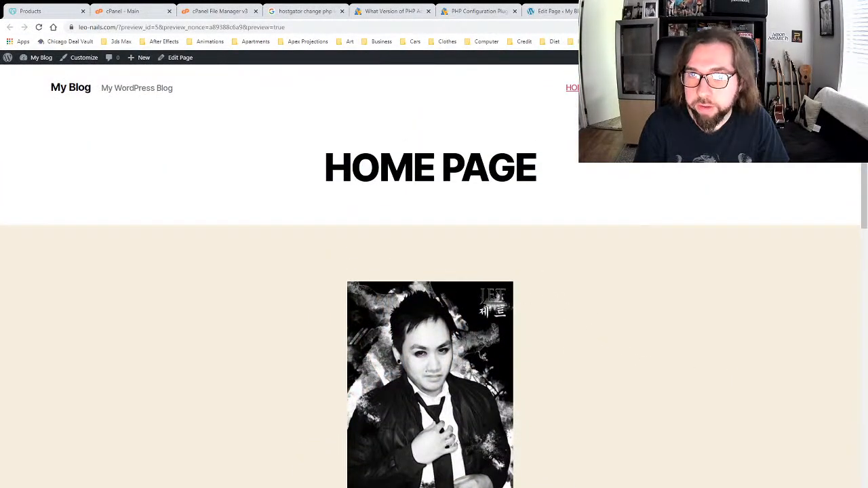
click(551, 11)
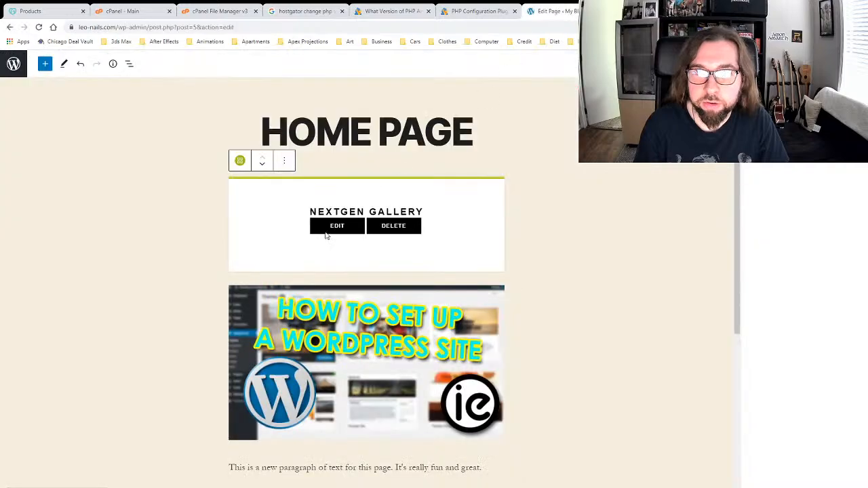
Step: Switch the Home Page gallery layout to Basic Thumbnails and reinsert it
click(337, 226)
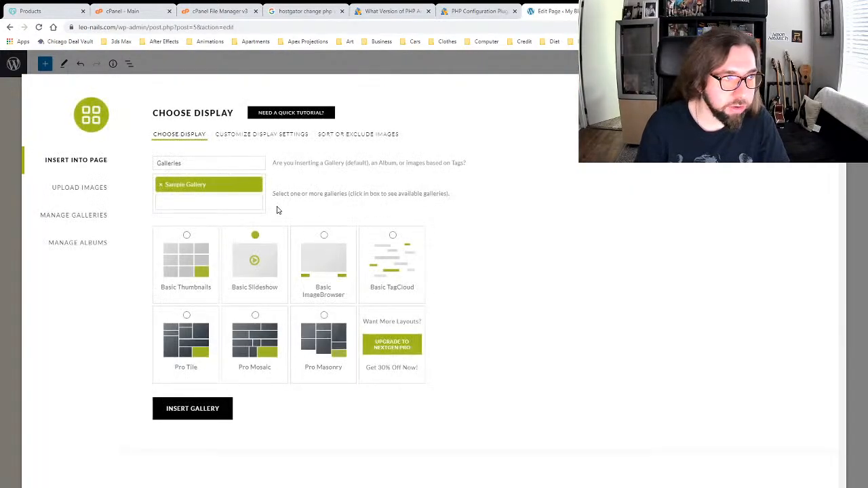
click(181, 251)
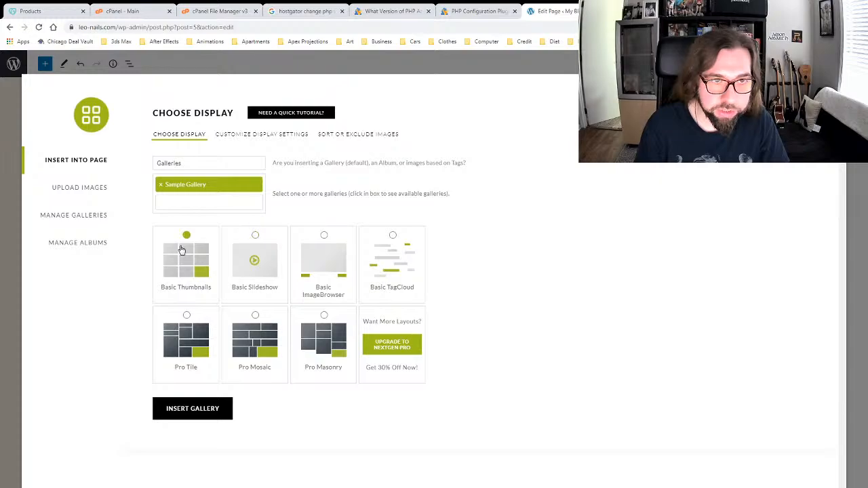
click(212, 408)
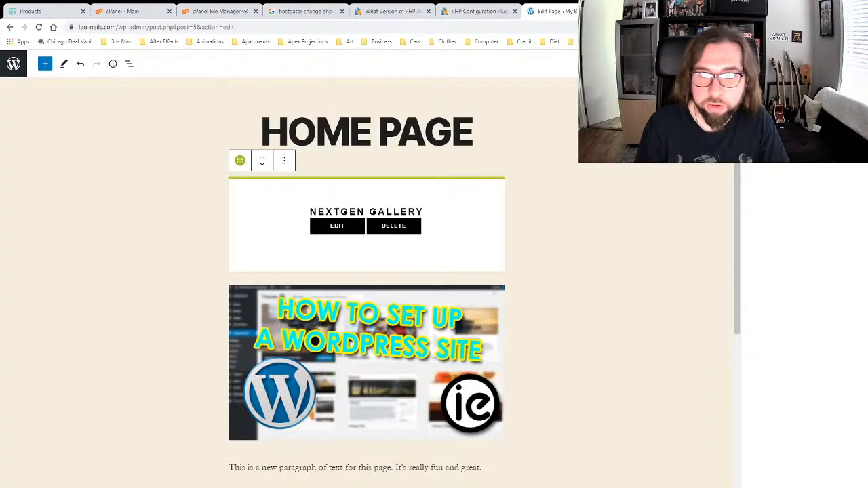
Step: Reload the Home Page preview, enlarge and close the first thumbnail, then return to the editor
click(641, 11)
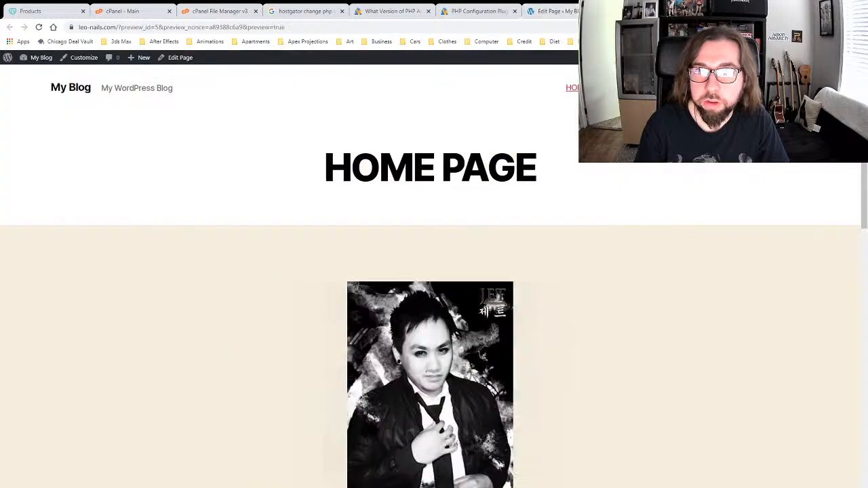
click(38, 27)
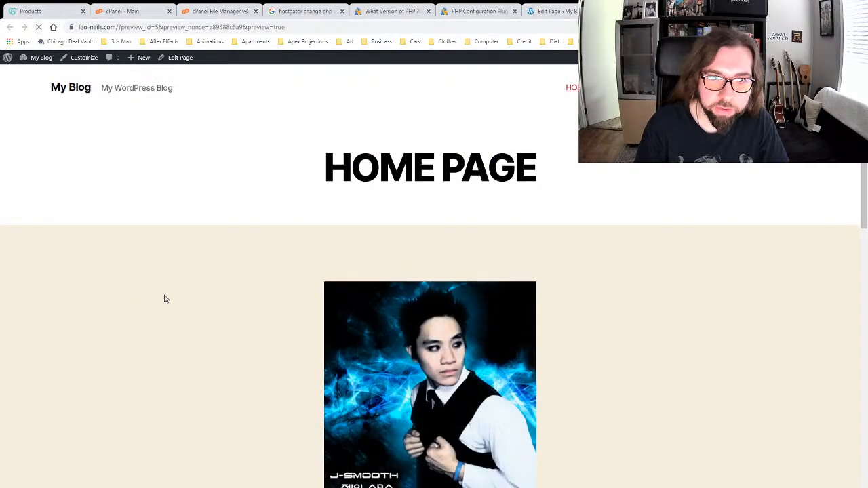
scroll(166, 295, down, 2)
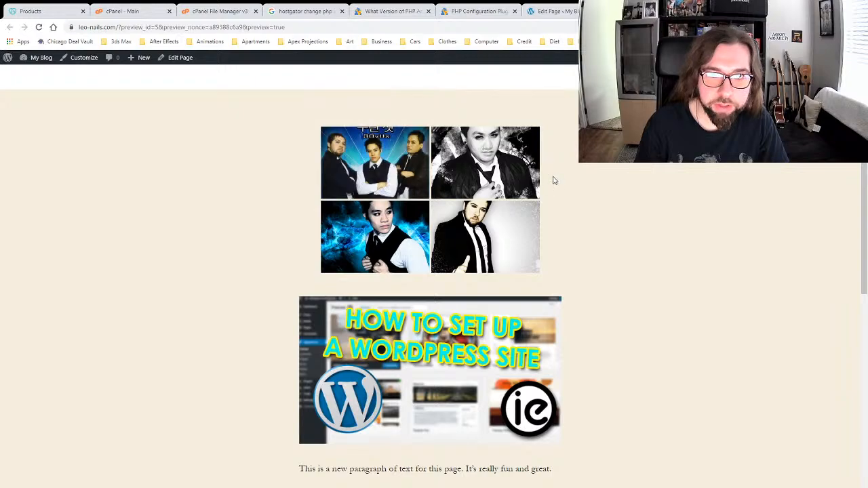
click(375, 165)
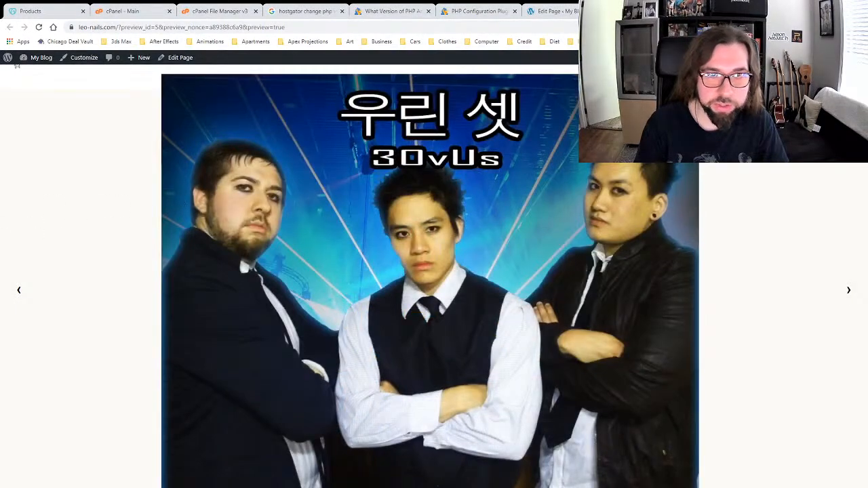
click(853, 70)
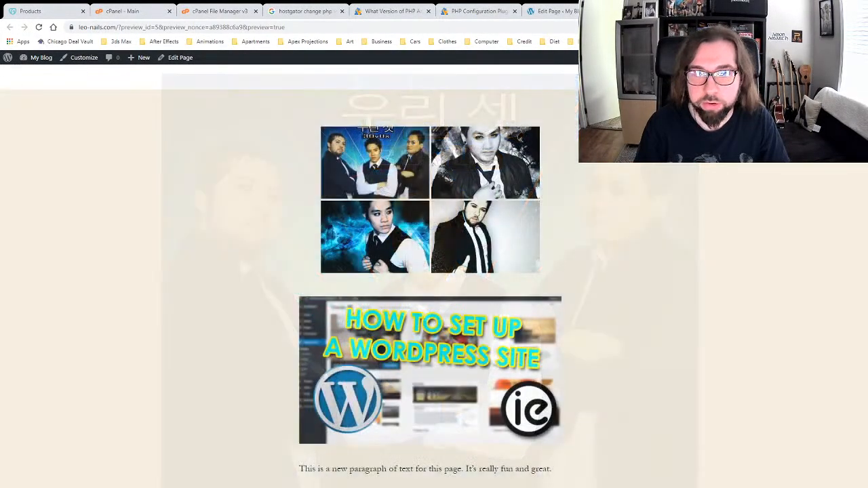
scroll(669, 196, up, 3)
scroll(650, 210, down, 1)
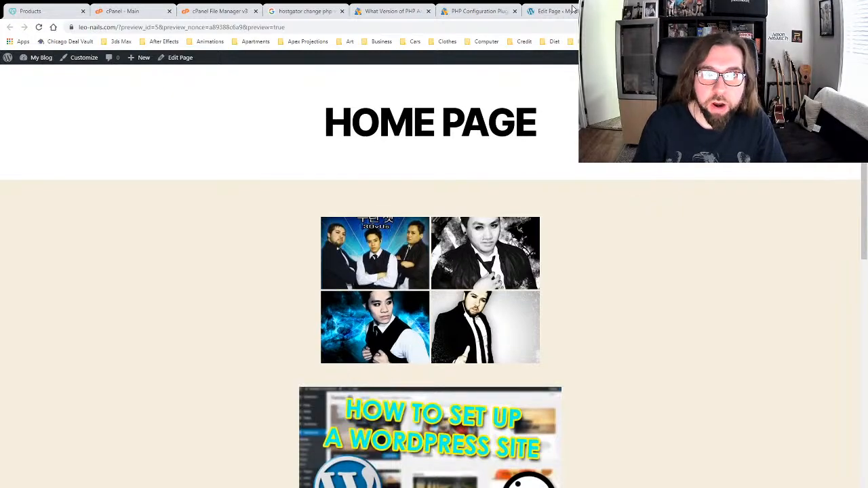
click(552, 10)
Step: Reopen the gallery chooser and check the Manage Galleries list in another tab
click(332, 231)
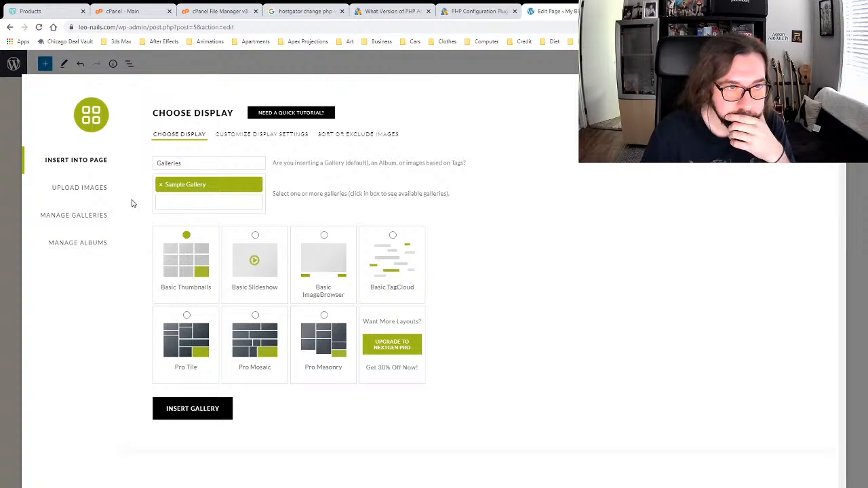
drag(40, 215, 92, 218)
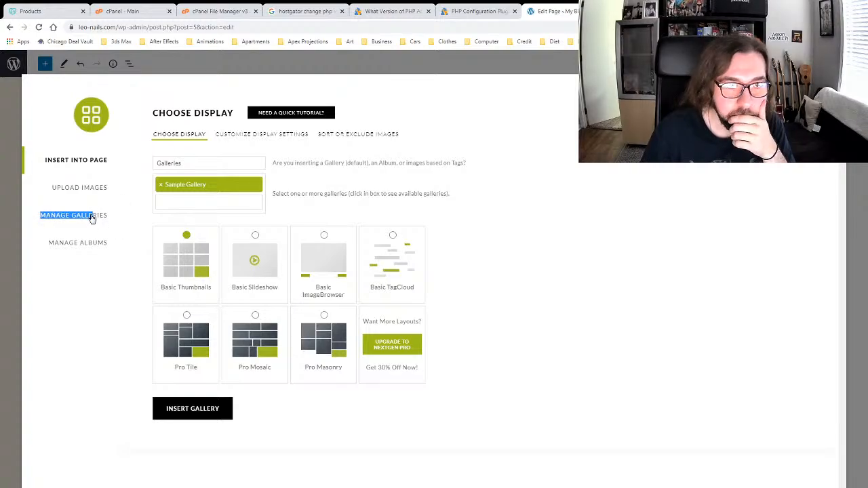
click(93, 216)
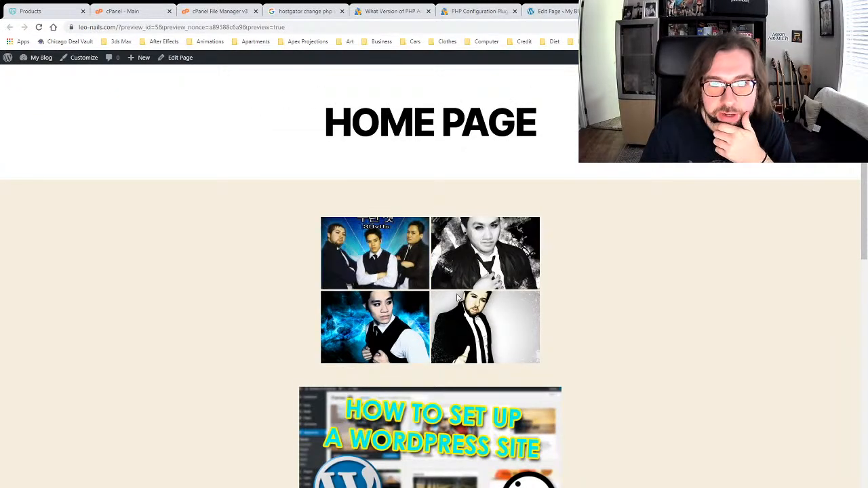
click(573, 11)
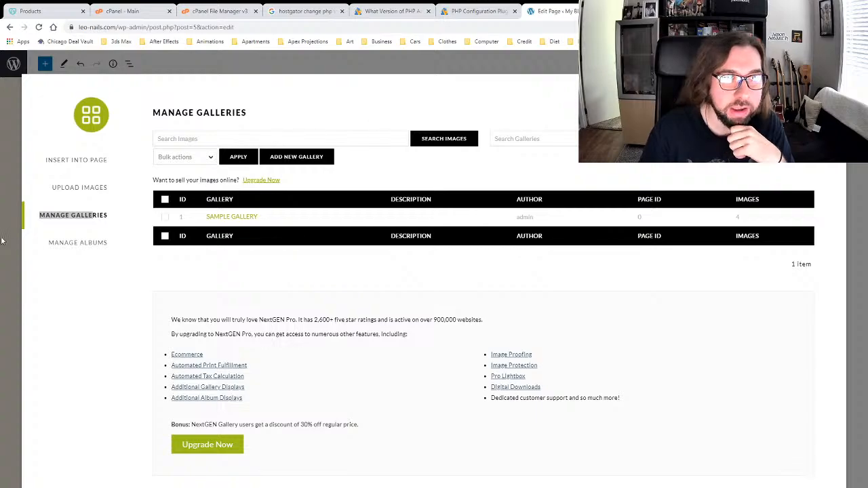
click(68, 163)
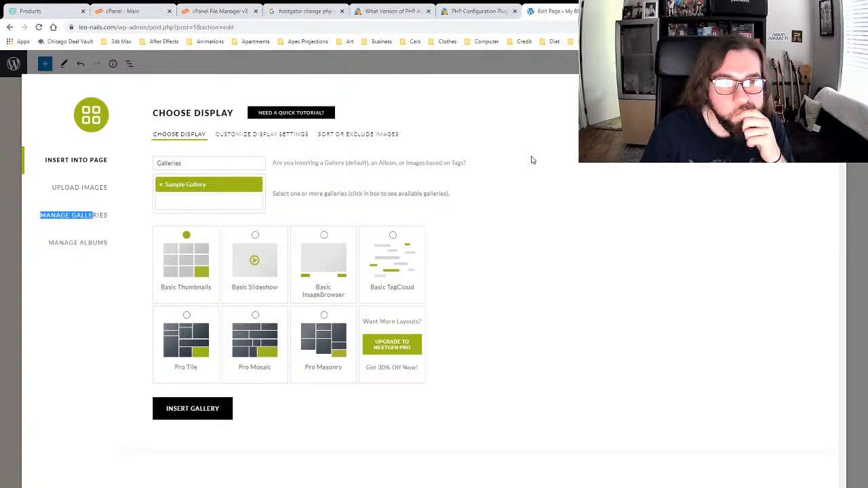
Step: Browse Sample Gallery's Customize Display Settings and help tips, returning to the Basic Thumbnails choice
click(274, 135)
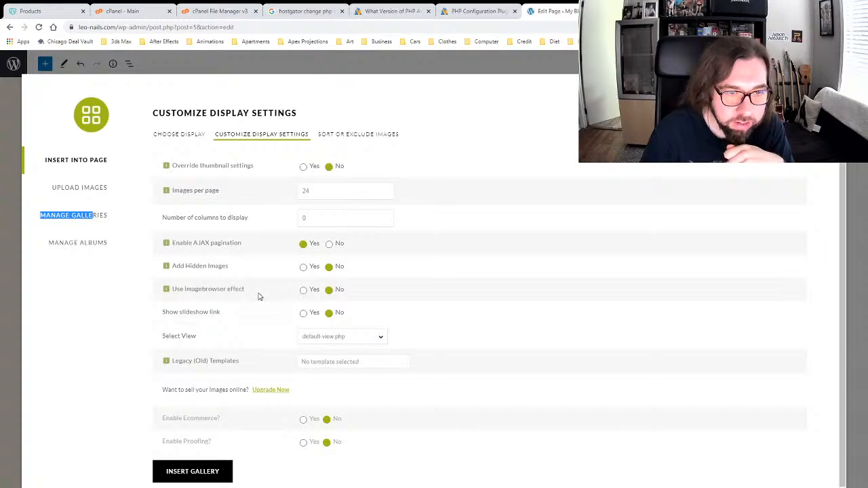
scroll(259, 297, down, 1)
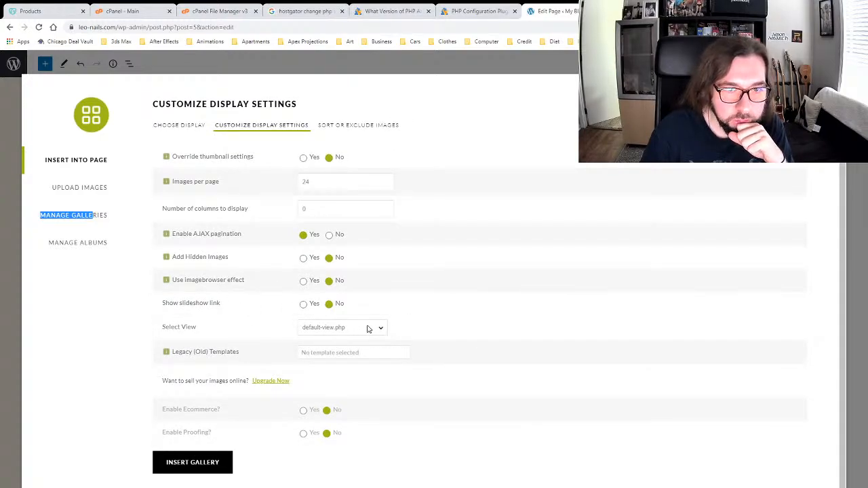
click(409, 328)
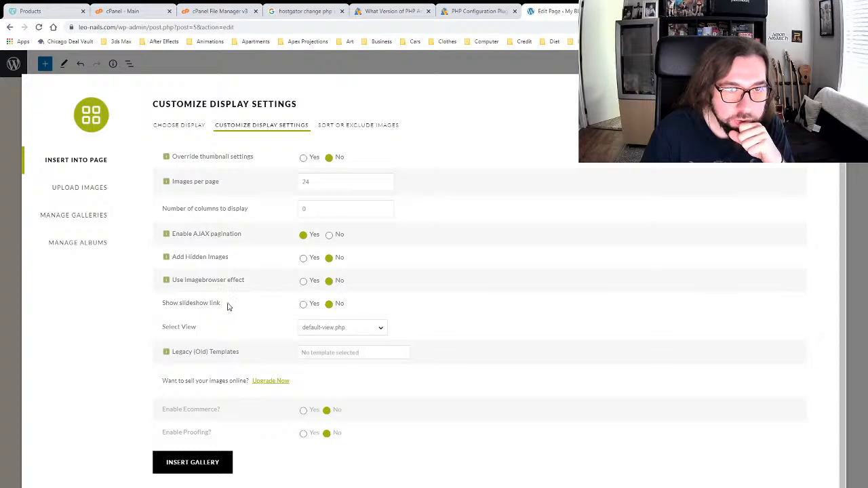
mouse_move(235, 284)
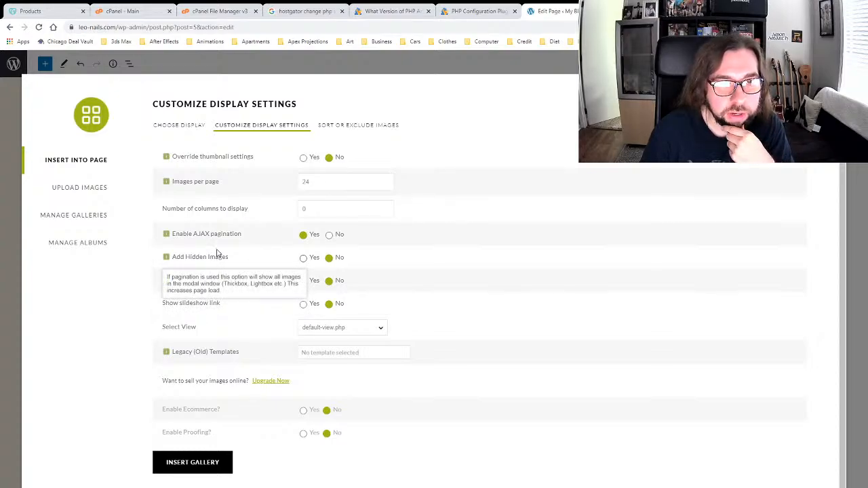
click(174, 126)
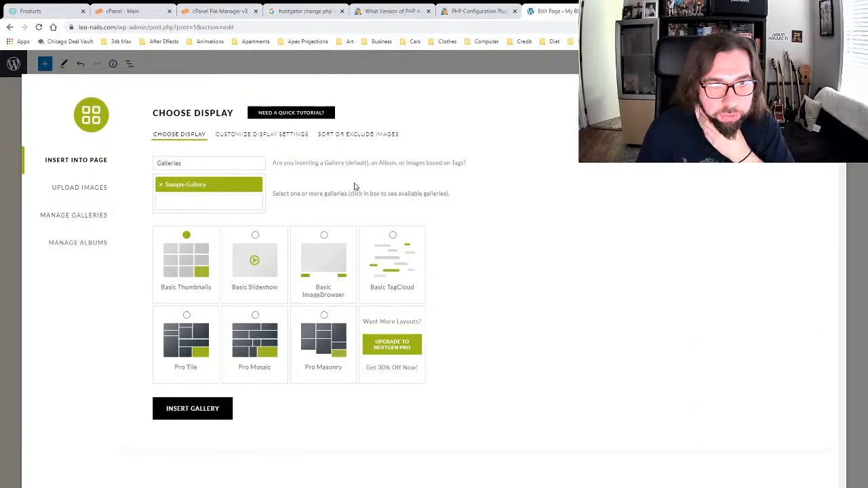
click(248, 135)
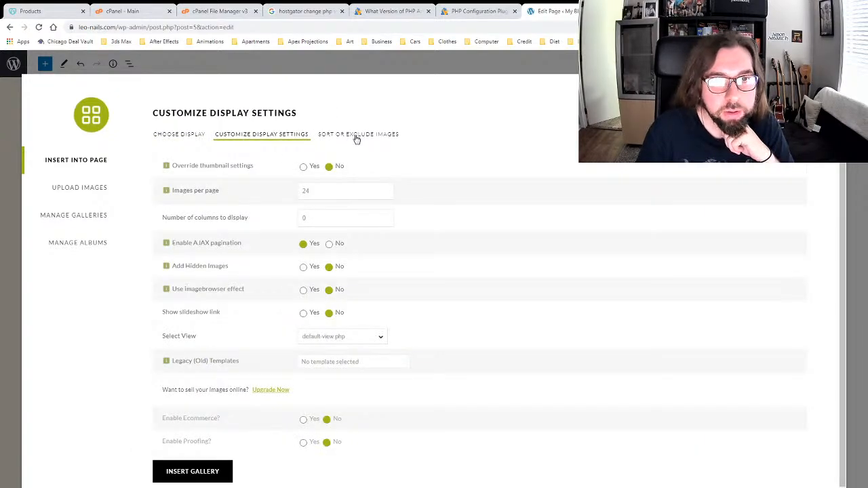
mouse_move(168, 170)
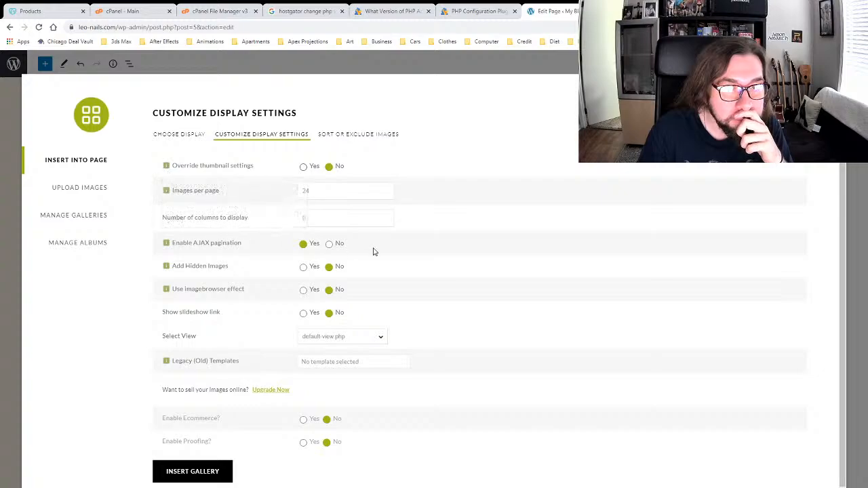
mouse_move(208, 248)
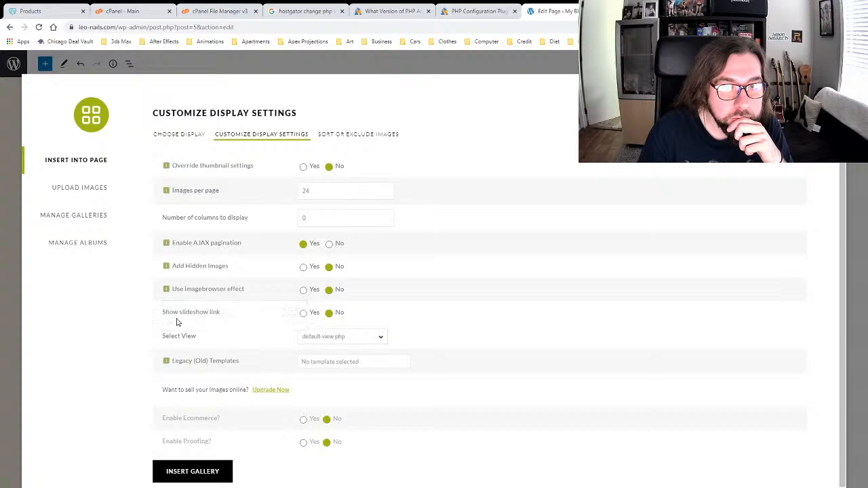
click(179, 138)
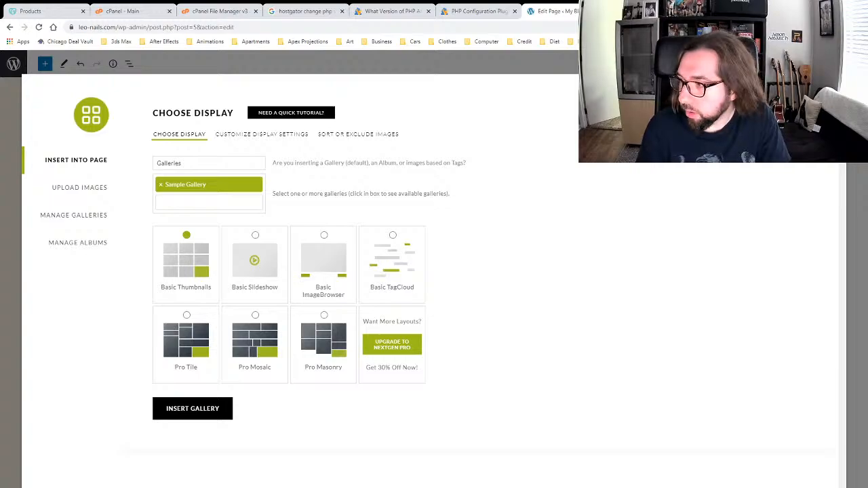
Step: Insert the Basic Thumbnails Sample Gallery, close the Google results tab, and return to Pages
click(193, 408)
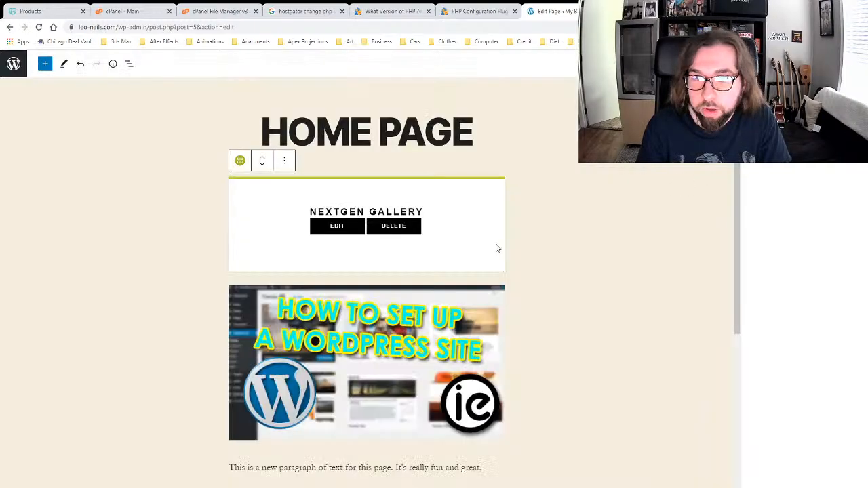
click(561, 215)
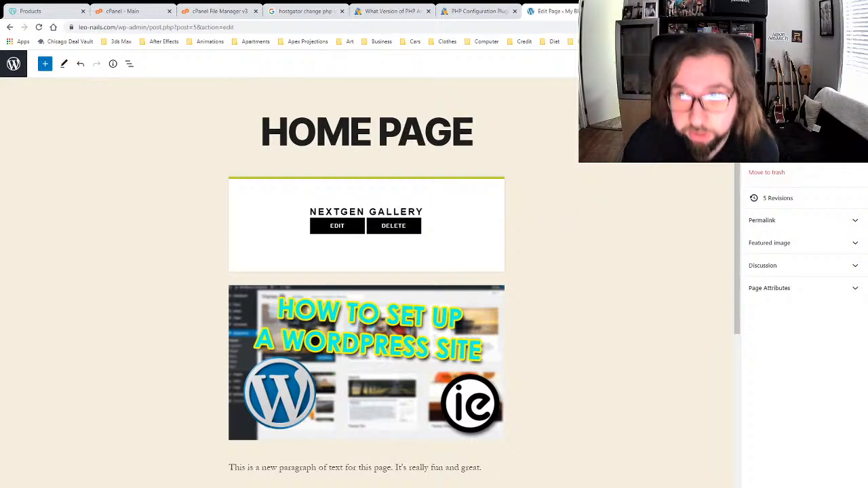
key(ctrl+Tab)
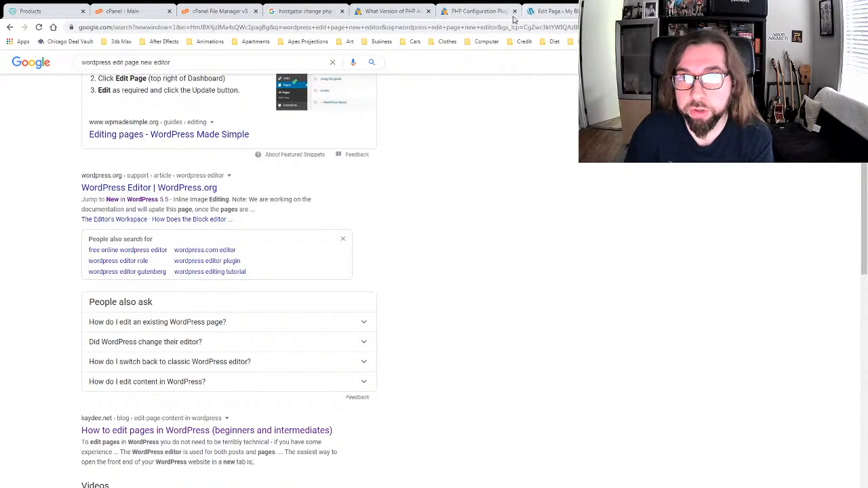
click(772, 11)
click(630, 11)
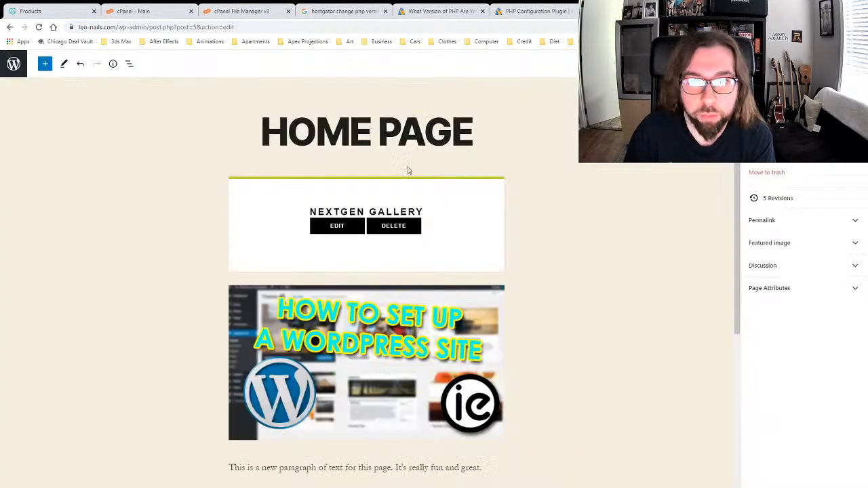
click(14, 64)
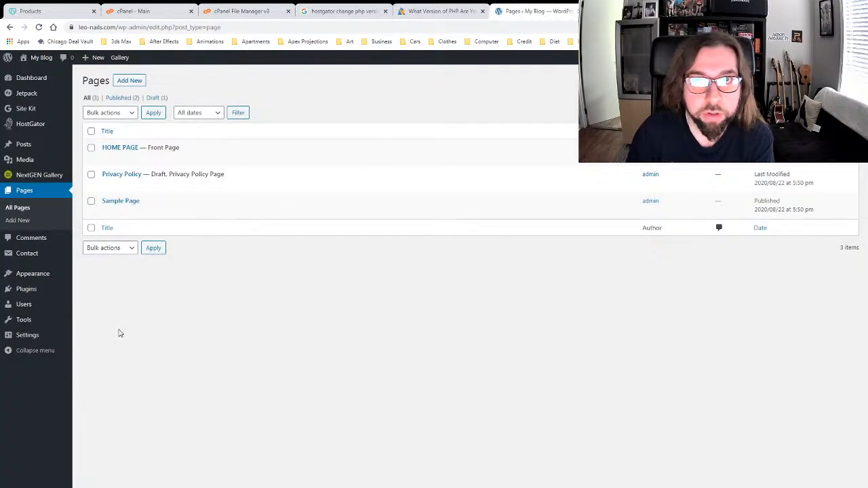
Step: Install and activate WooCommerce from Plugins > Add New
mouse_move(59, 292)
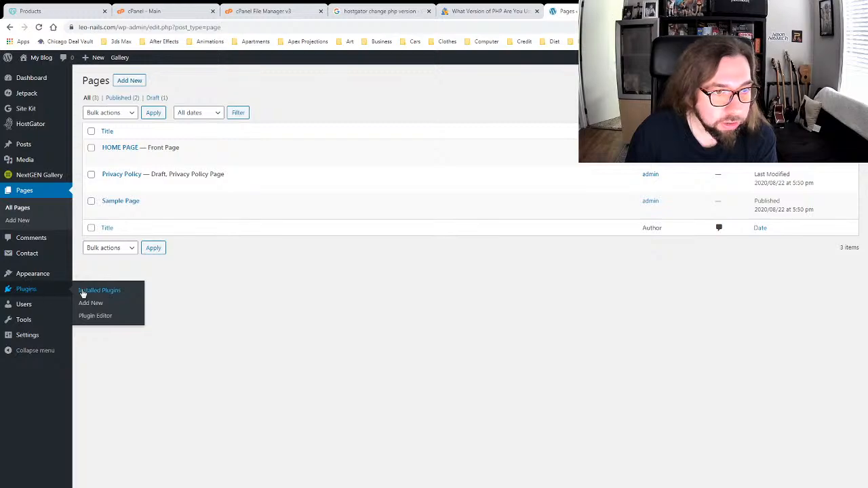
click(100, 304)
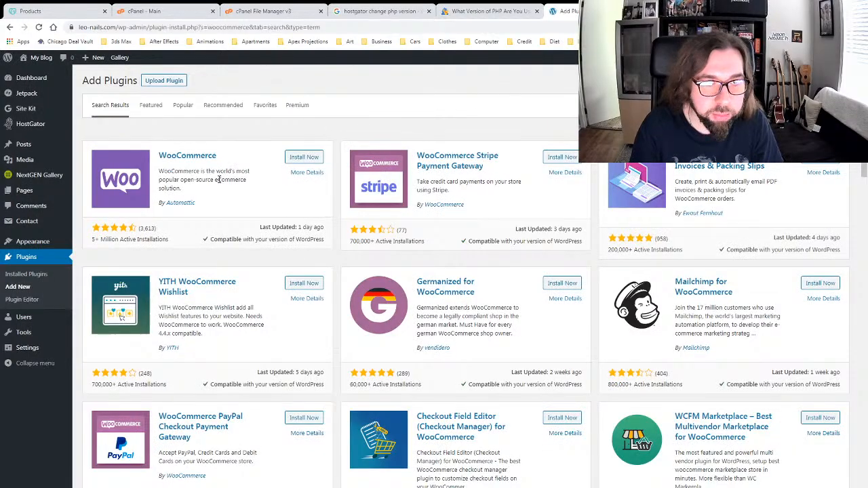
click(304, 158)
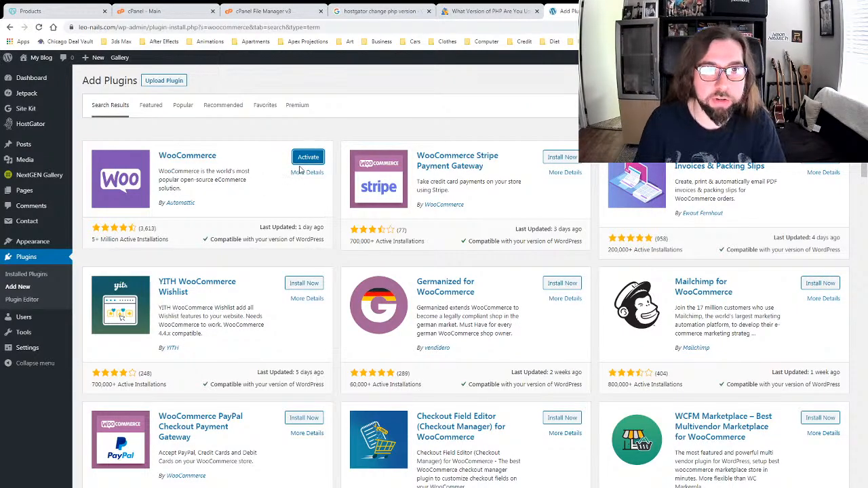
click(305, 163)
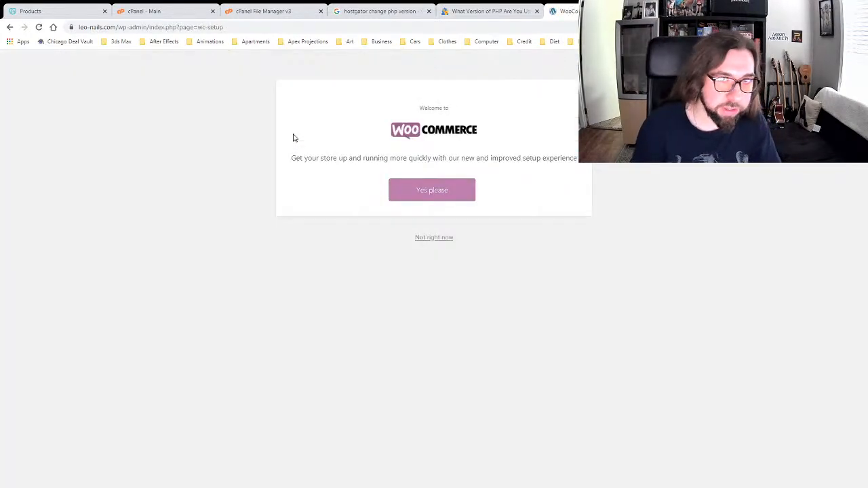
Step: Begin WooCommerce store setup at the address form, then skip the setup wizard
click(434, 191)
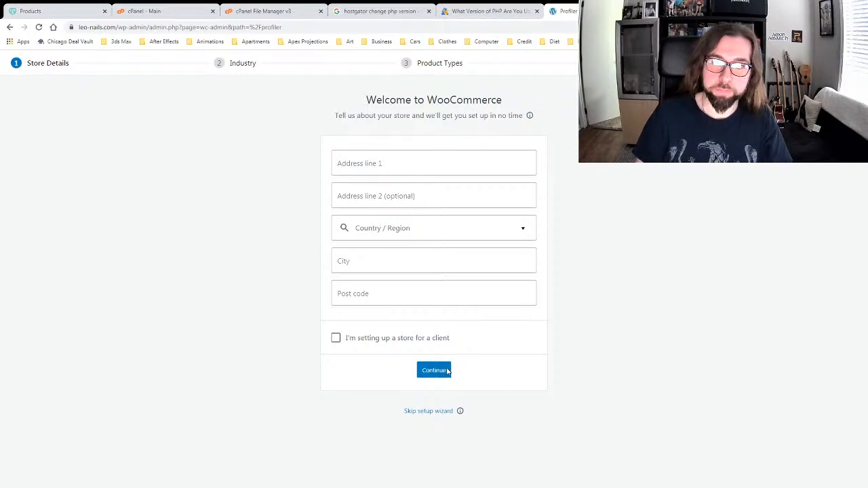
click(356, 158)
key(Tab)
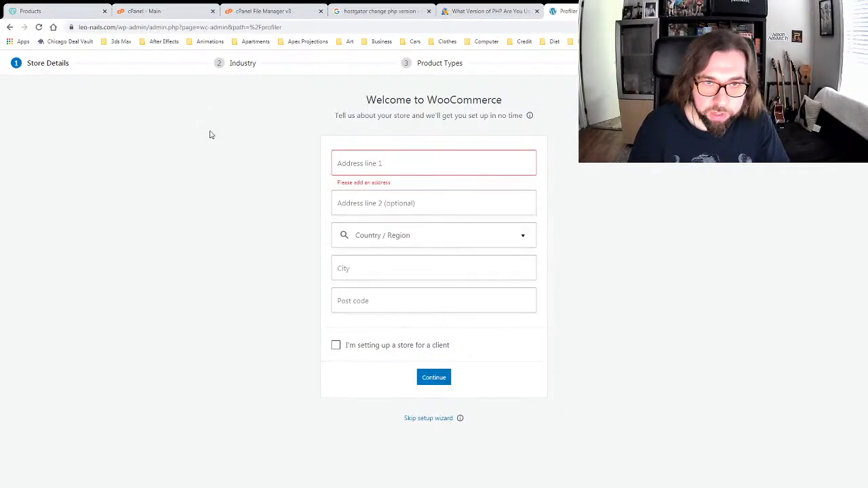
click(265, 239)
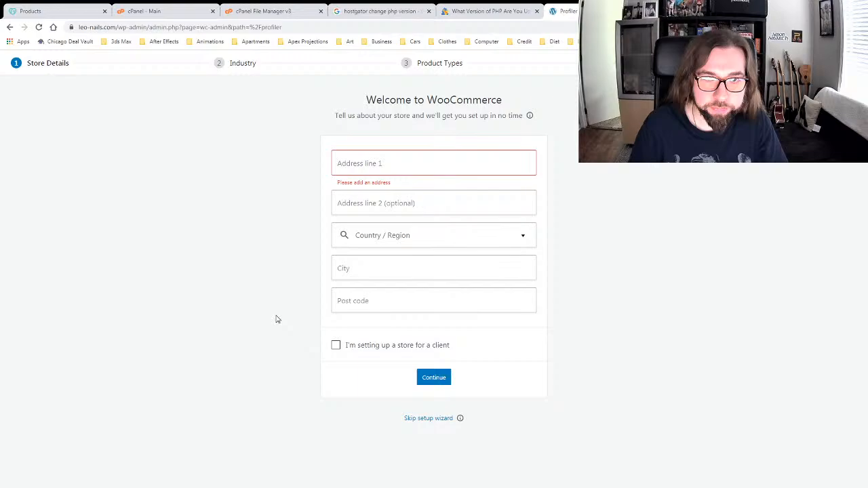
click(427, 420)
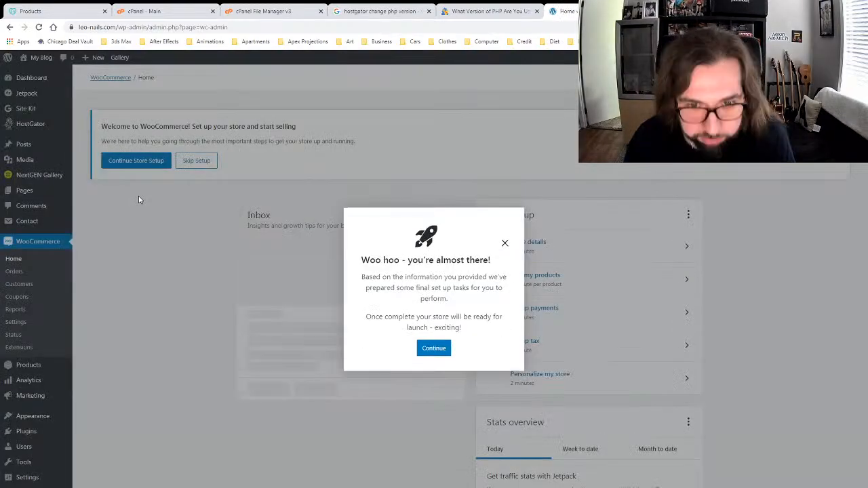
Step: Dismiss the WooCommerce welcome popup and view the empty Orders and Customers lists
click(434, 349)
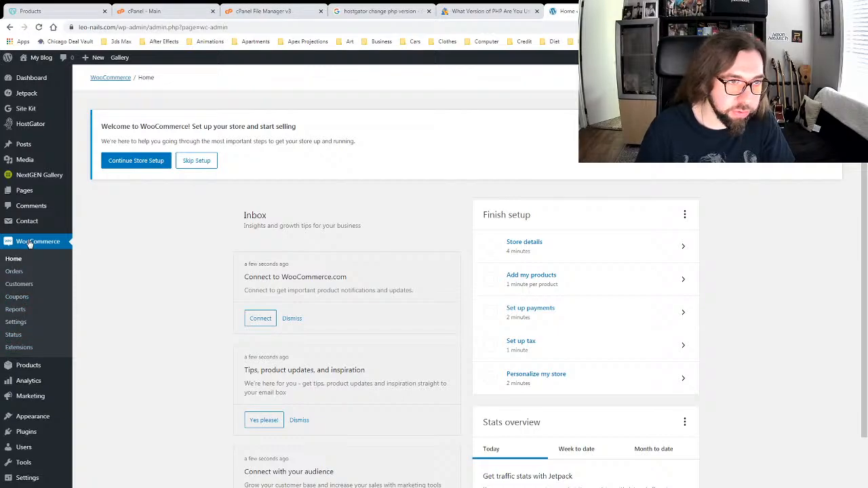
click(16, 272)
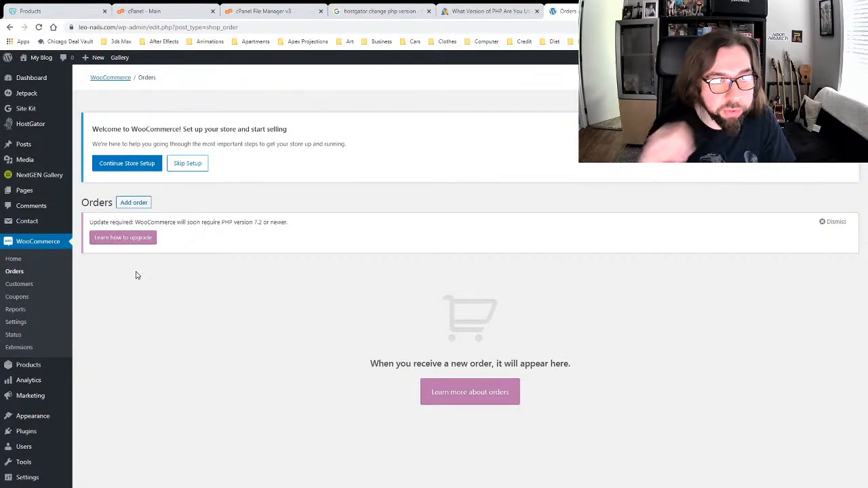
click(19, 284)
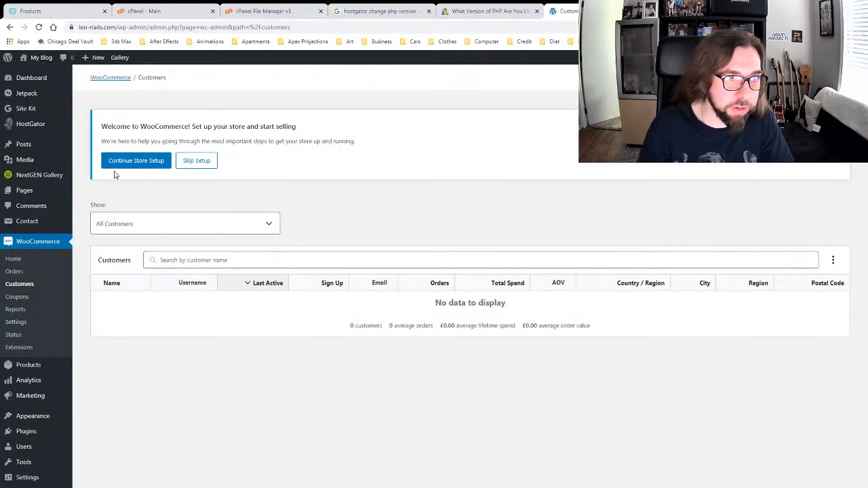
mouse_move(39, 58)
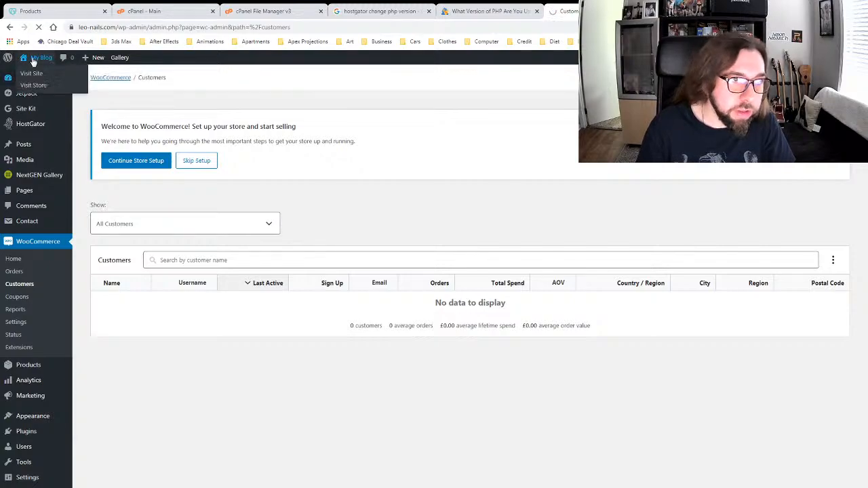
Step: Visit the store's public Shop page, which reports that no products were found
click(34, 86)
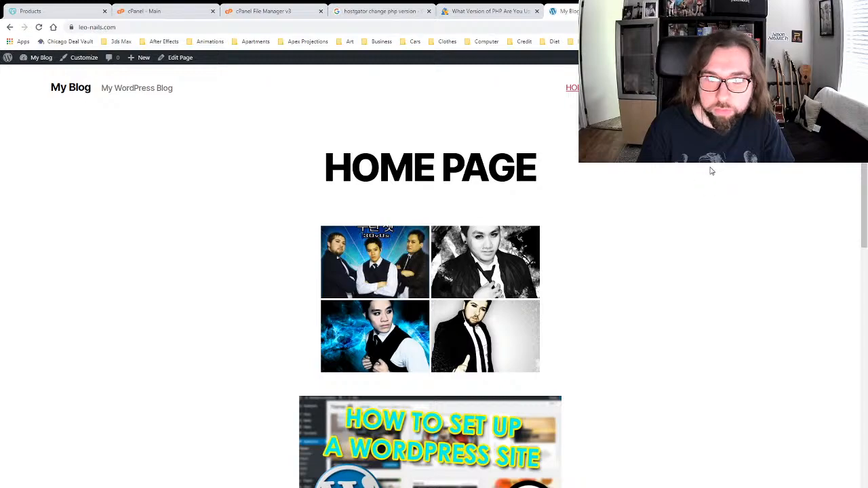
scroll(714, 180, down, 9)
scroll(717, 184, up, 7)
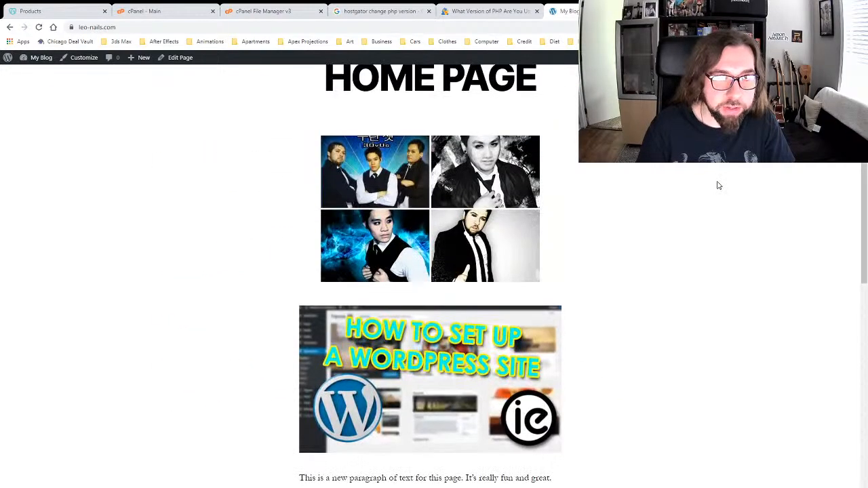
scroll(719, 185, up, 2)
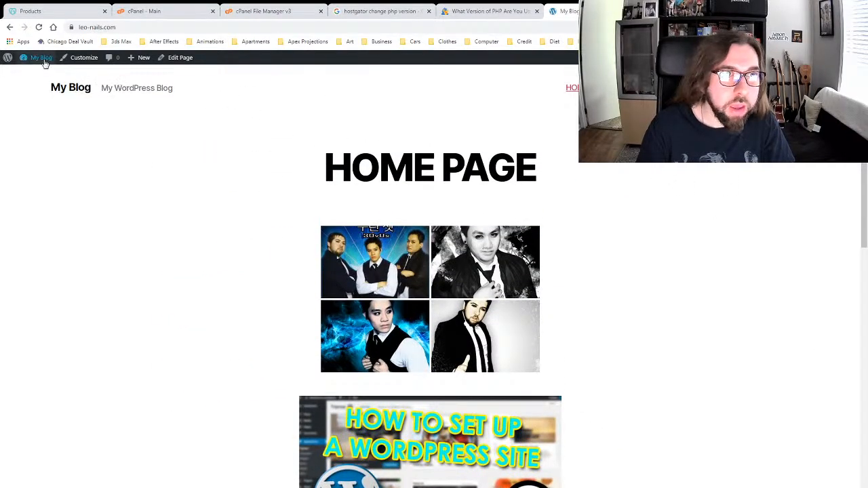
mouse_move(37, 60)
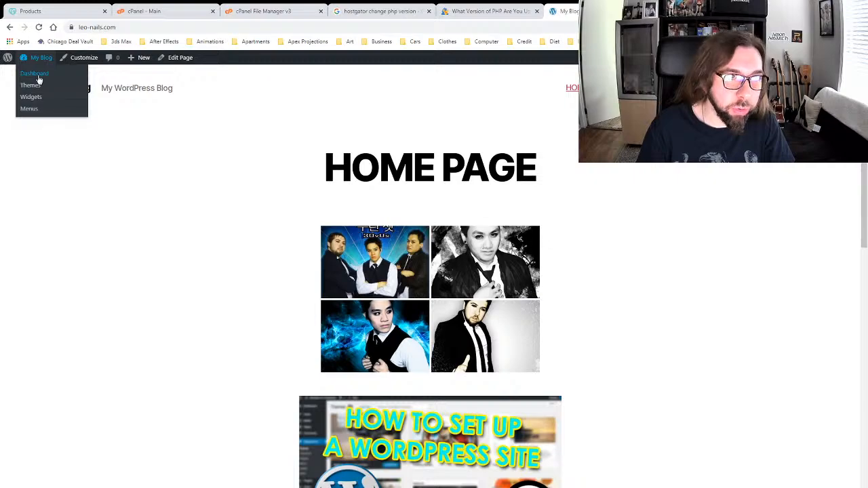
click(40, 78)
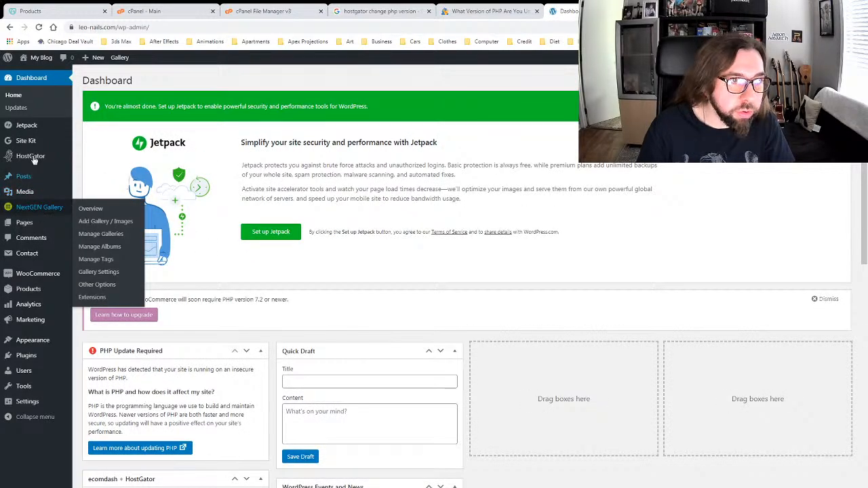
mouse_move(33, 276)
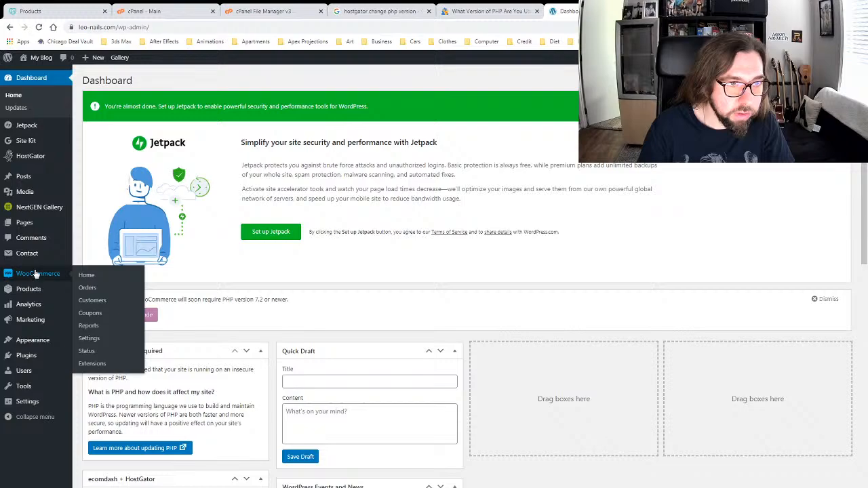
mouse_move(28, 357)
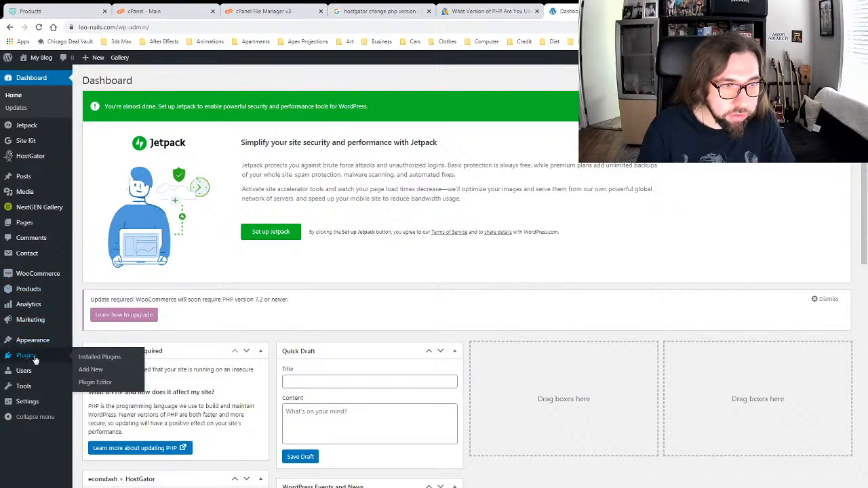
mouse_move(37, 58)
click(31, 84)
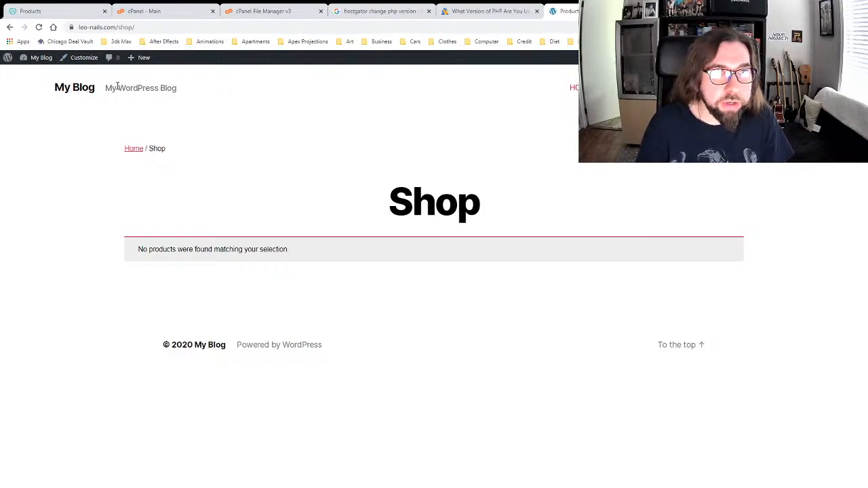
Step: Add a 'Shop' page link to the Main Menu in Appearance > Menus and save it
mouse_move(39, 60)
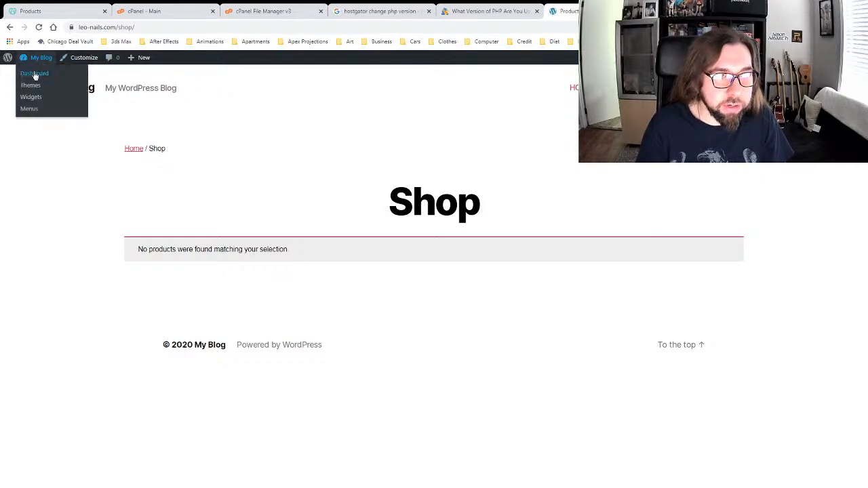
click(29, 109)
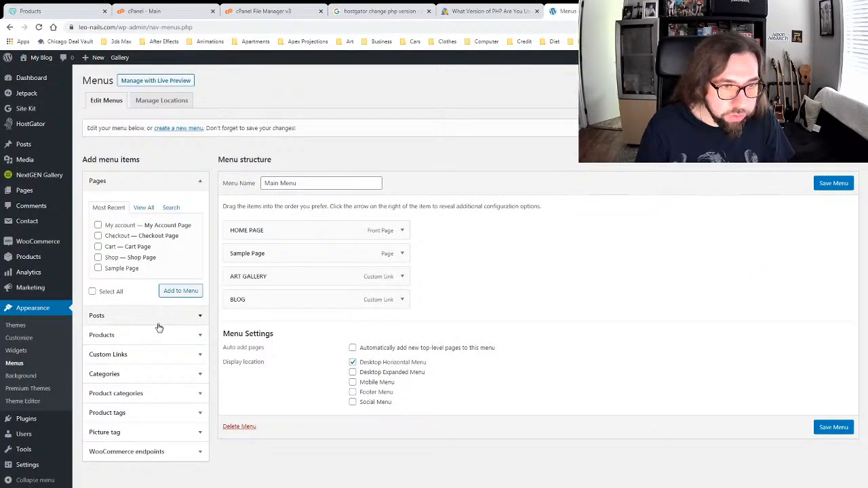
click(98, 257)
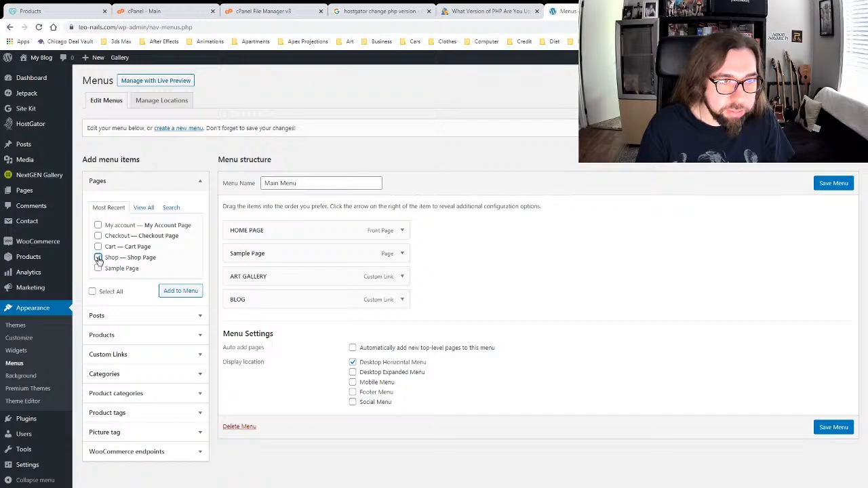
click(173, 292)
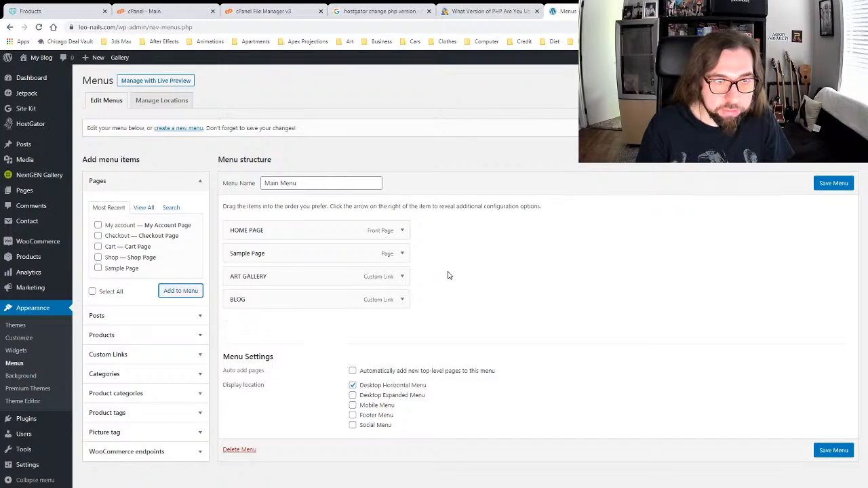
click(831, 185)
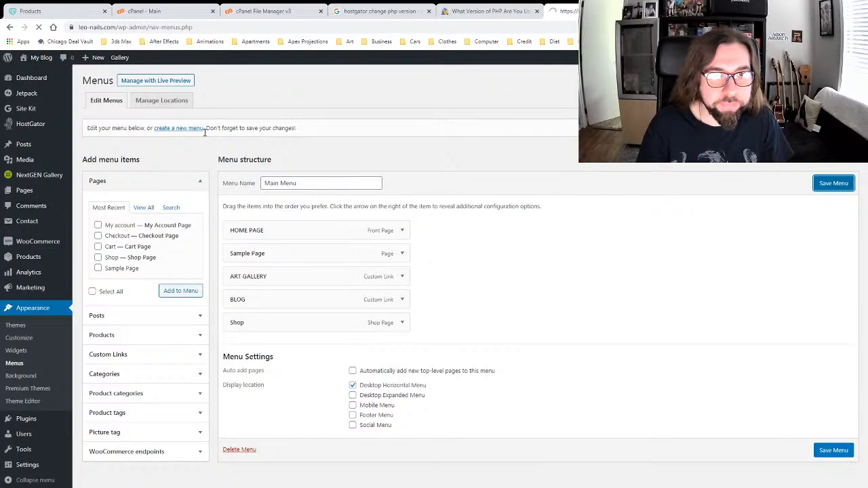
mouse_move(26, 82)
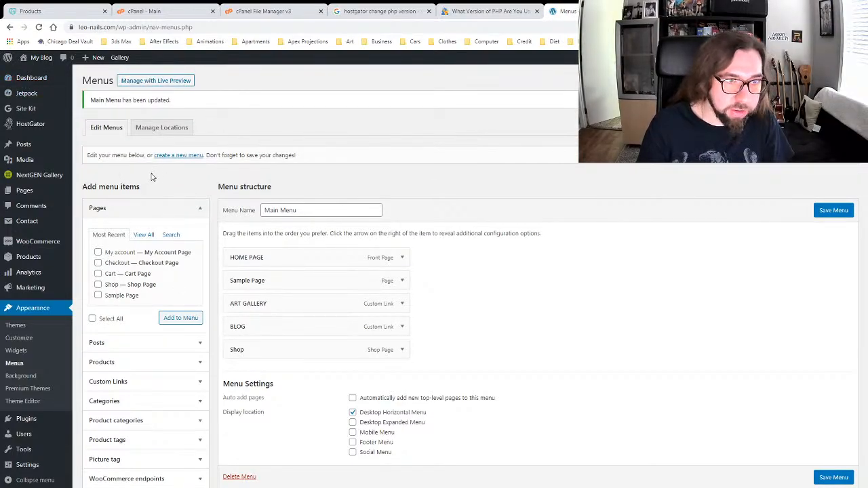
Step: Check the live site's menu, then list all pages, including Cart, Checkout, My account and Shop
click(32, 73)
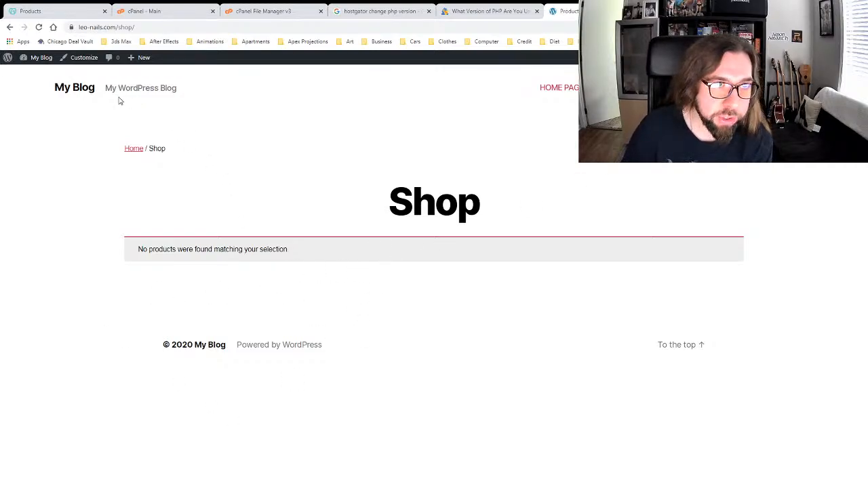
mouse_move(38, 57)
click(33, 75)
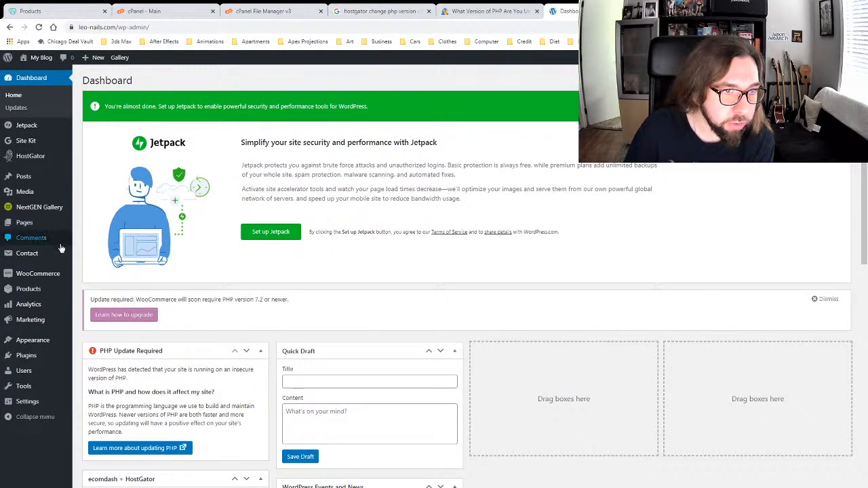
mouse_move(68, 291)
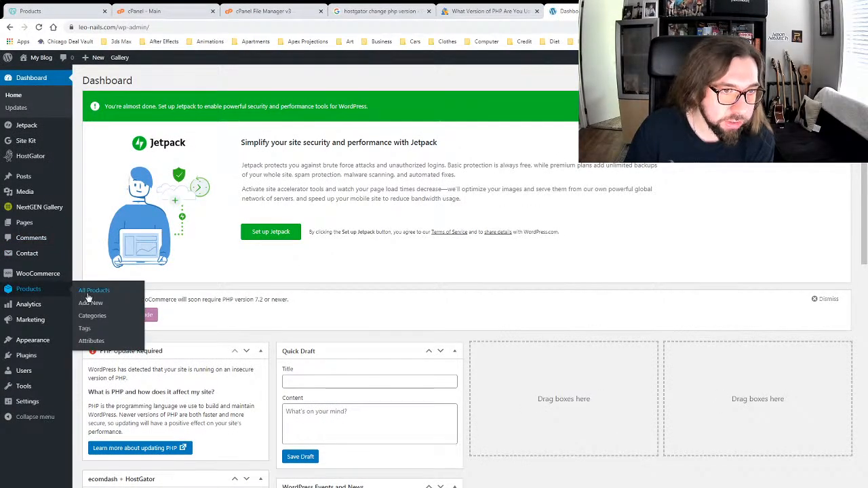
mouse_move(22, 230)
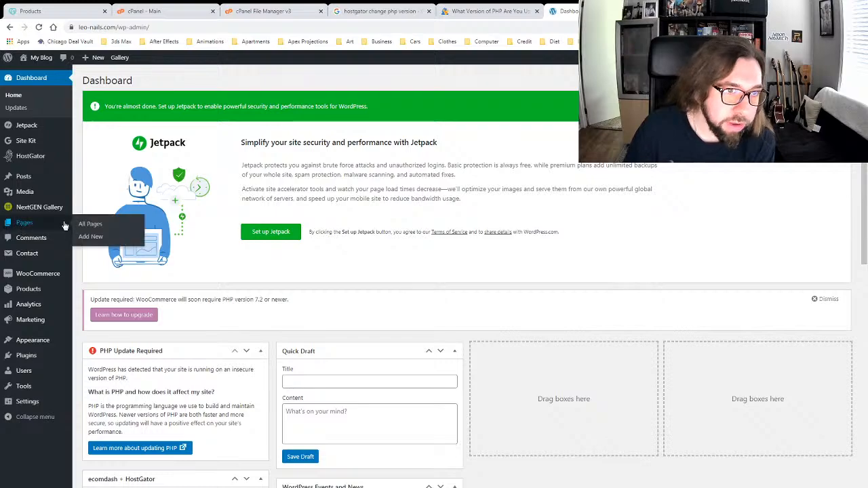
click(81, 224)
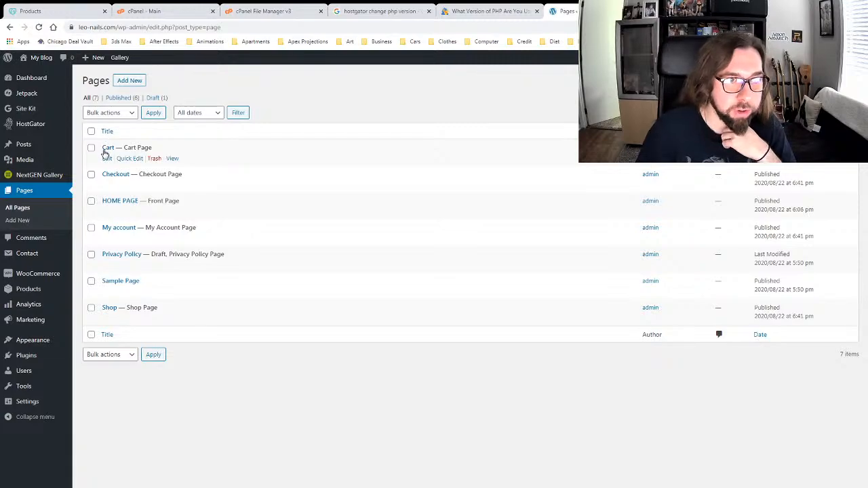
Step: Create a new product named 'Press On Nails' from the All Products list
mouse_move(28, 288)
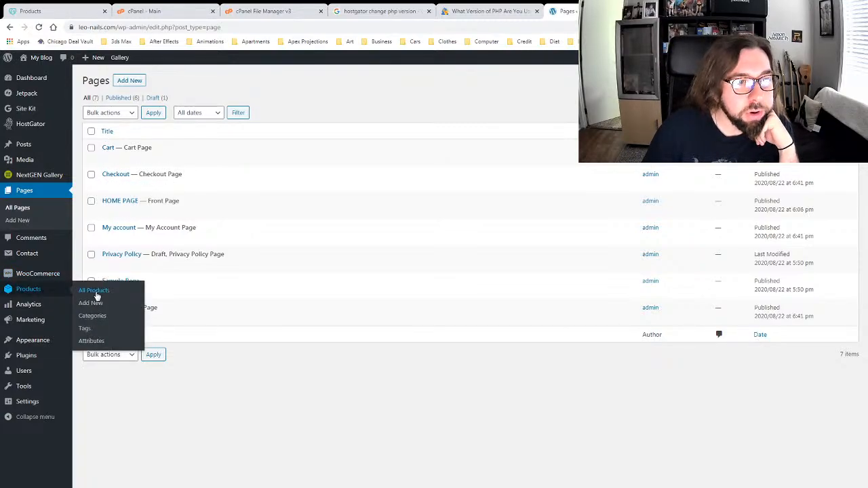
click(97, 293)
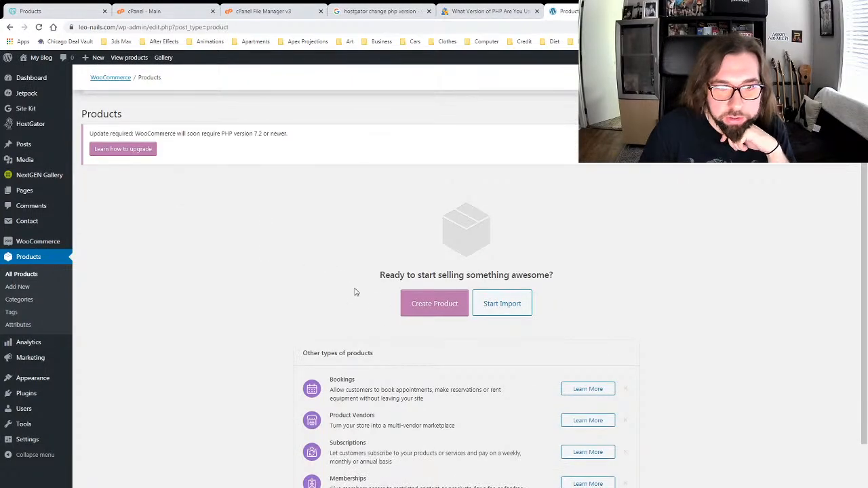
click(428, 308)
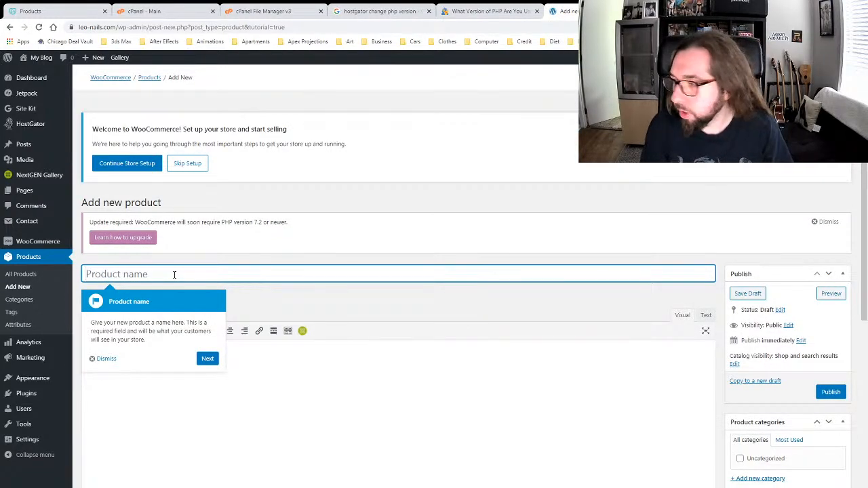
text(Press On)
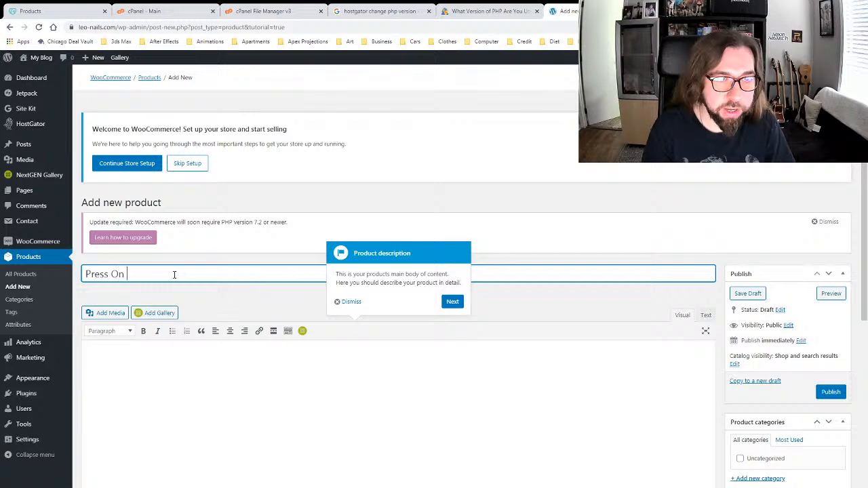
text( Nails)
click(180, 260)
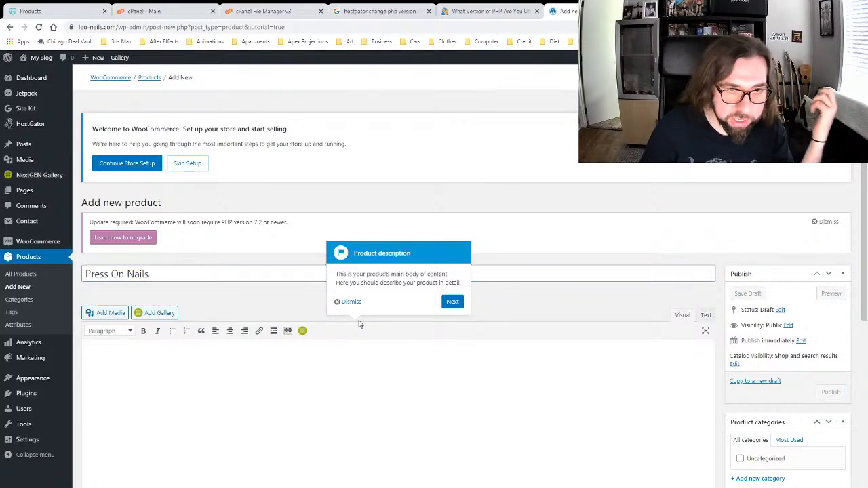
Step: Dismiss the product description tutorial tip and look over the product editor
click(356, 302)
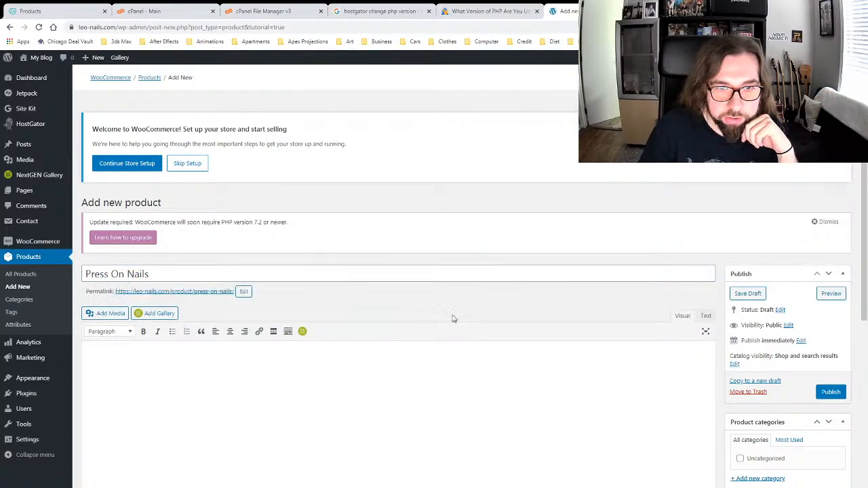
scroll(583, 304, down, 2)
scroll(584, 304, down, 1)
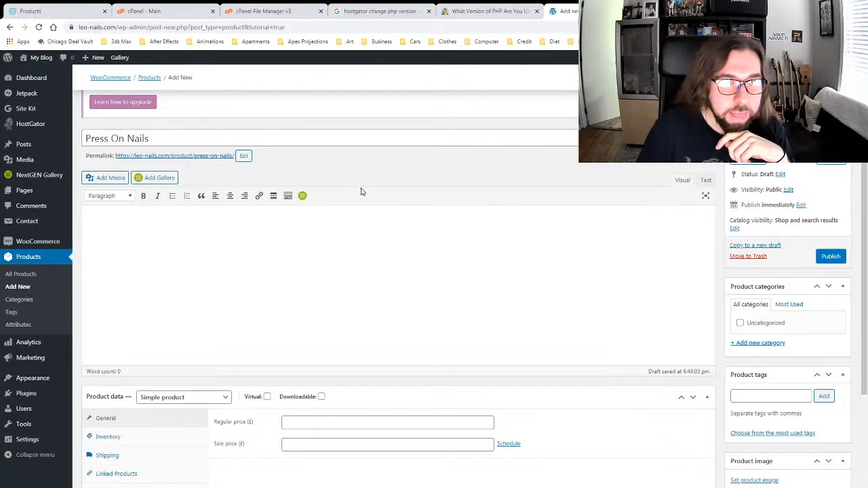
scroll(364, 197, down, 4)
scroll(390, 203, up, 2)
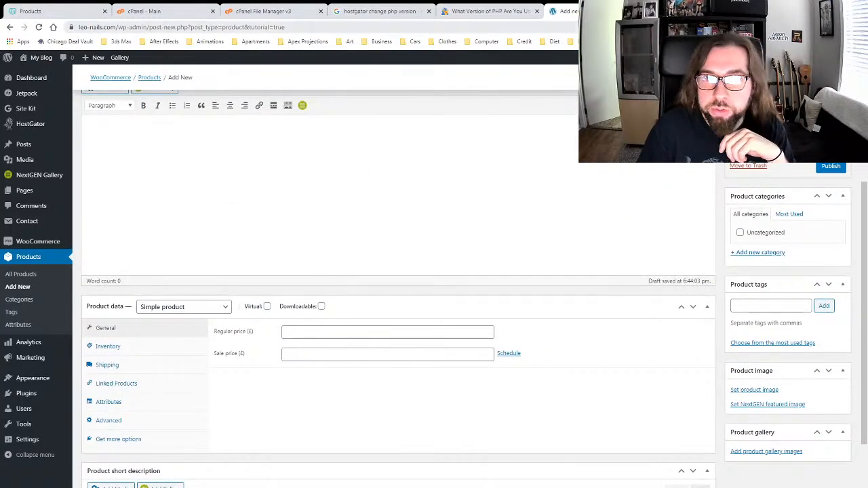
scroll(166, 192, up, 2)
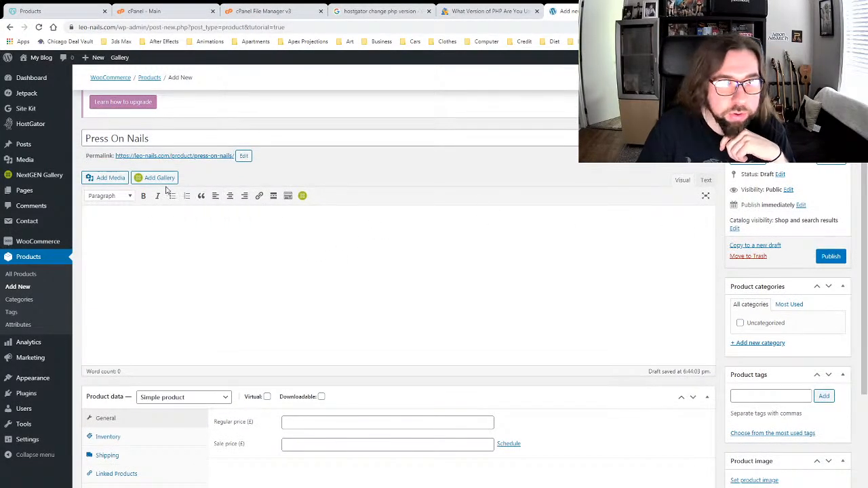
scroll(235, 292, down, 3)
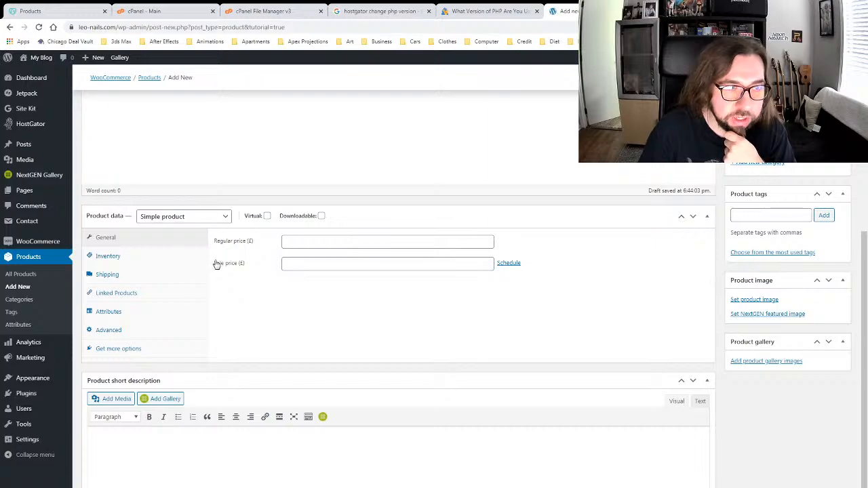
scroll(701, 215, up, 8)
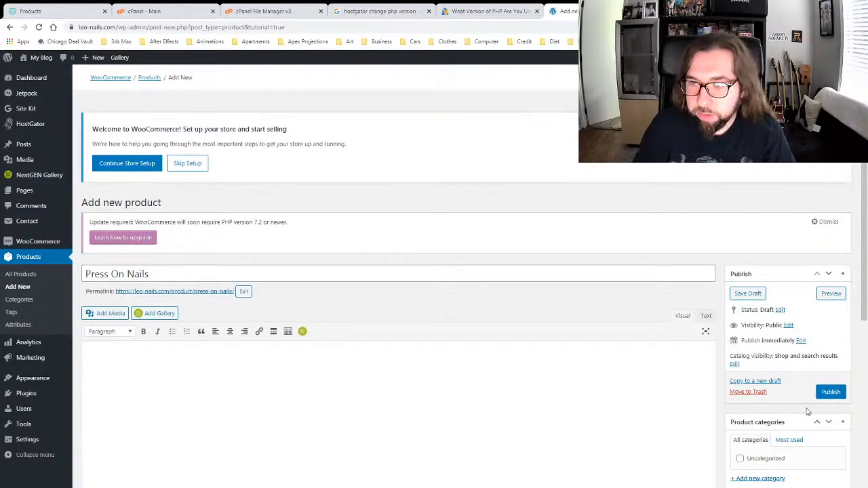
Step: Publish the Press On Nails product and view it on the live site
click(829, 395)
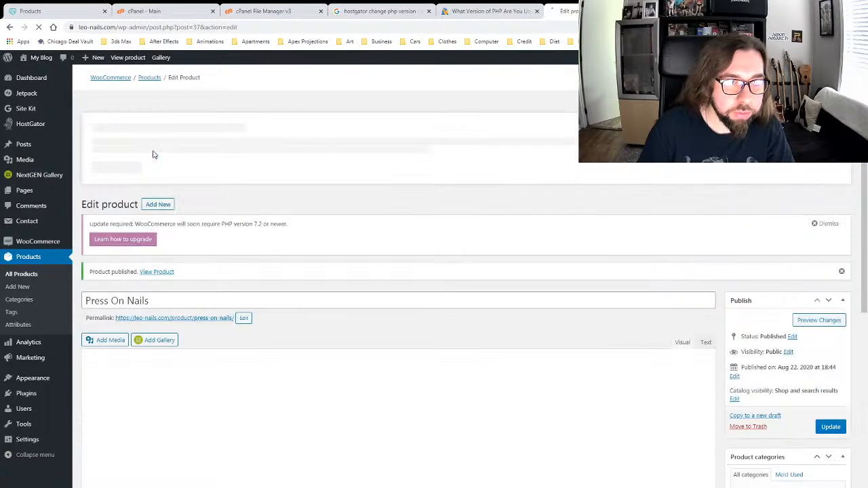
click(159, 274)
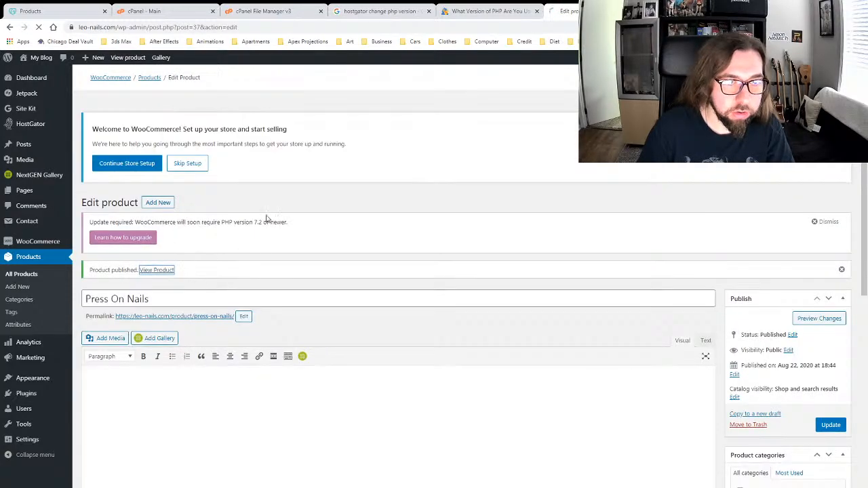
scroll(257, 200, down, 5)
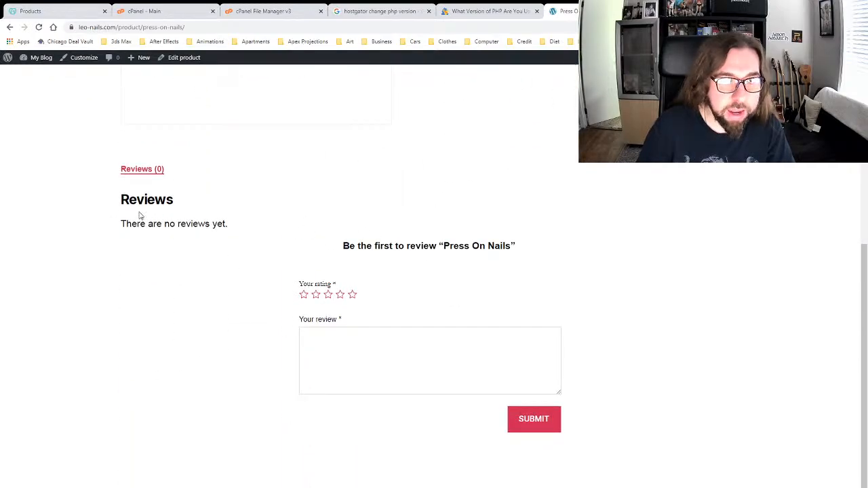
scroll(305, 306, up, 5)
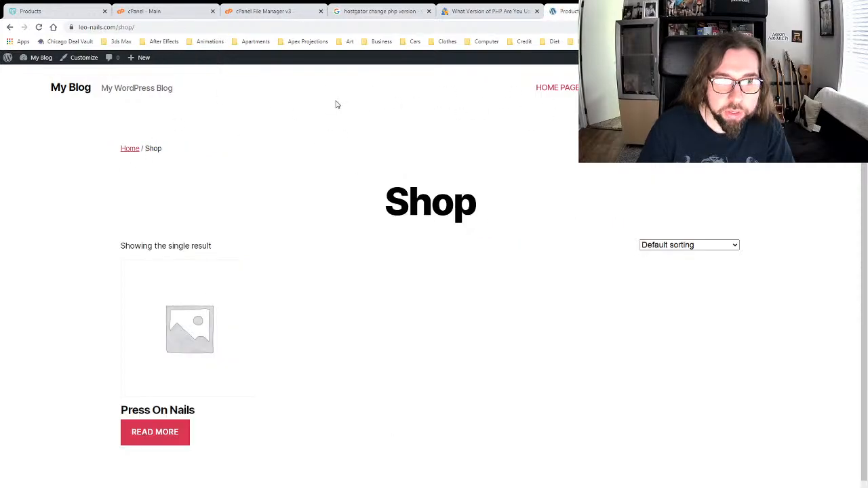
scroll(77, 319, down, 1)
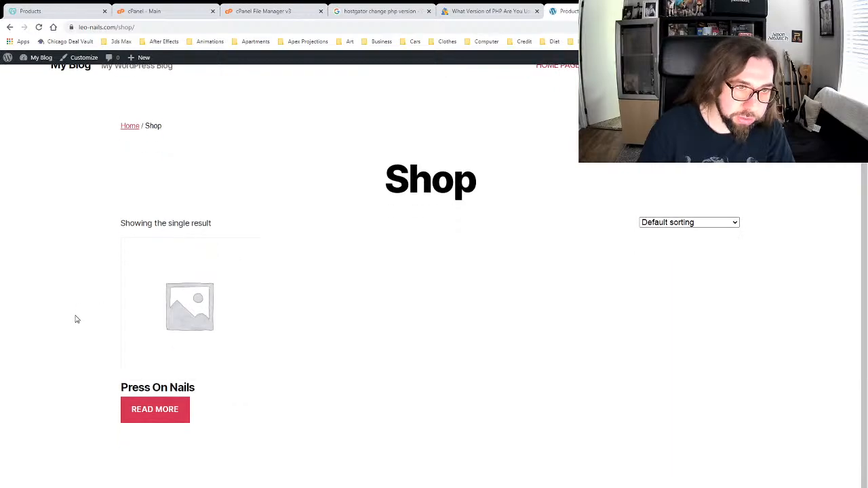
scroll(76, 320, down, 1)
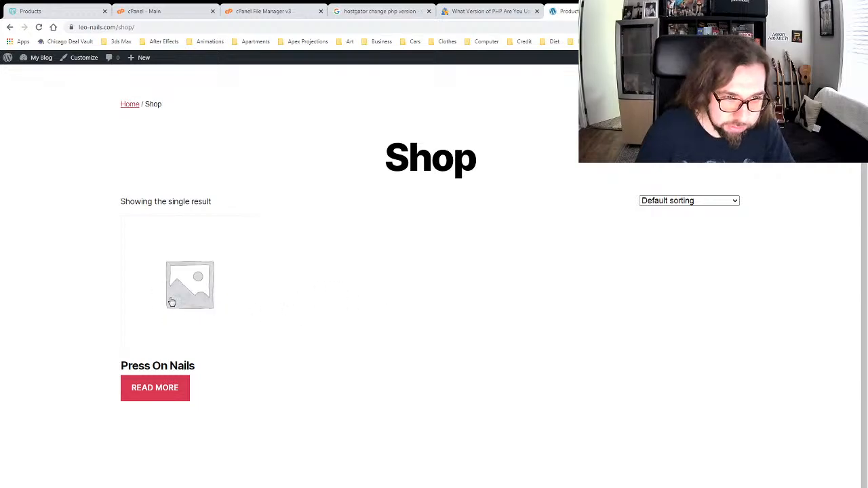
Step: Reload the shop, review the Press On Nails product page, and reopen it in the editor
key(F5)
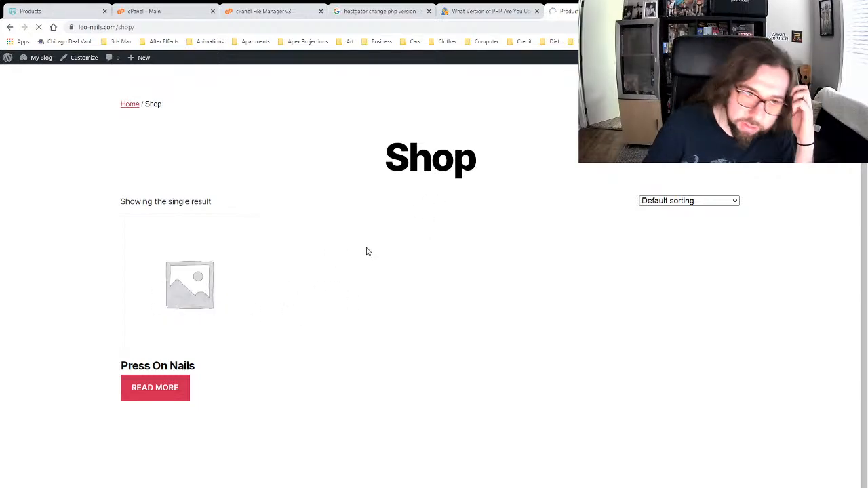
click(217, 276)
scroll(430, 279, down, 5)
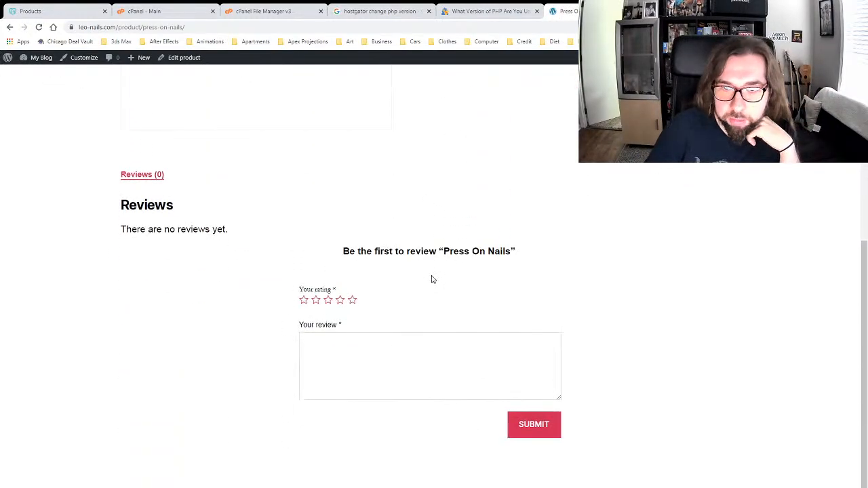
scroll(431, 280, up, 5)
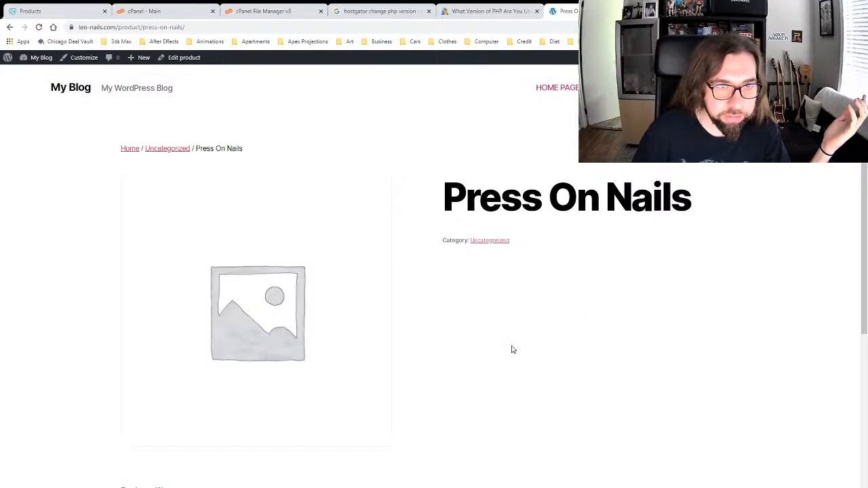
scroll(599, 310, down, 3)
scroll(610, 254, up, 3)
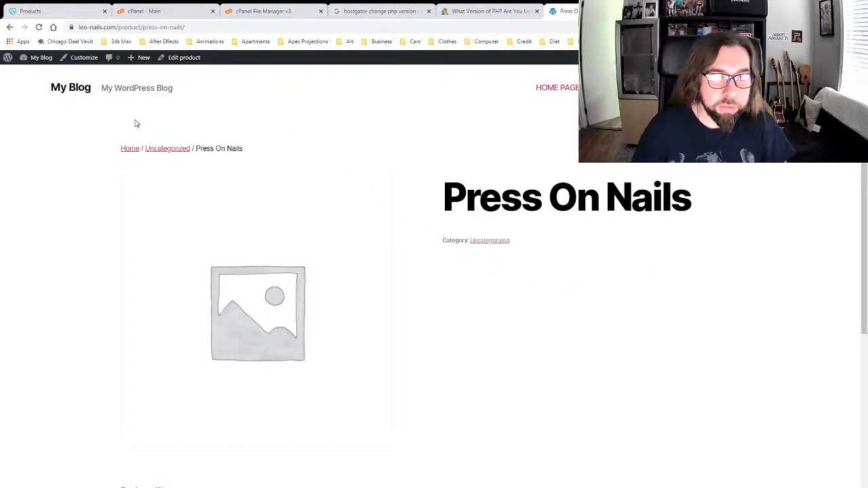
click(180, 58)
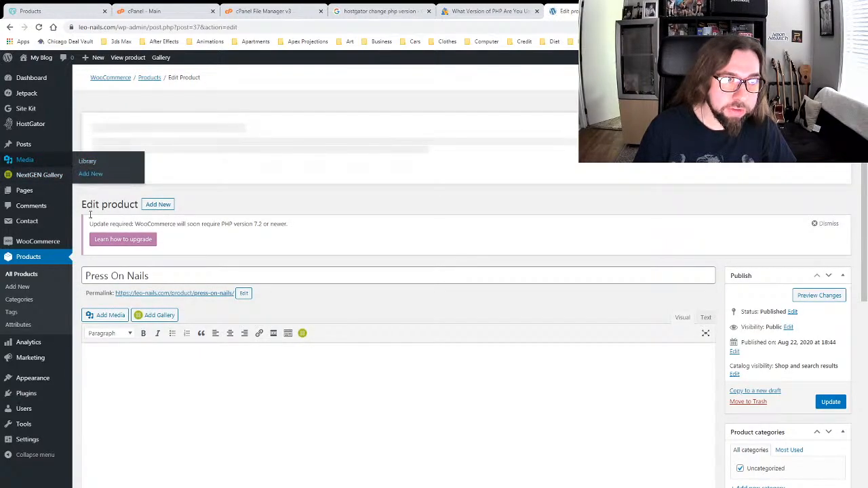
Step: Set the WooCommerce currency to United States (US) dollar ($) in Settings and save changes
mouse_move(38, 244)
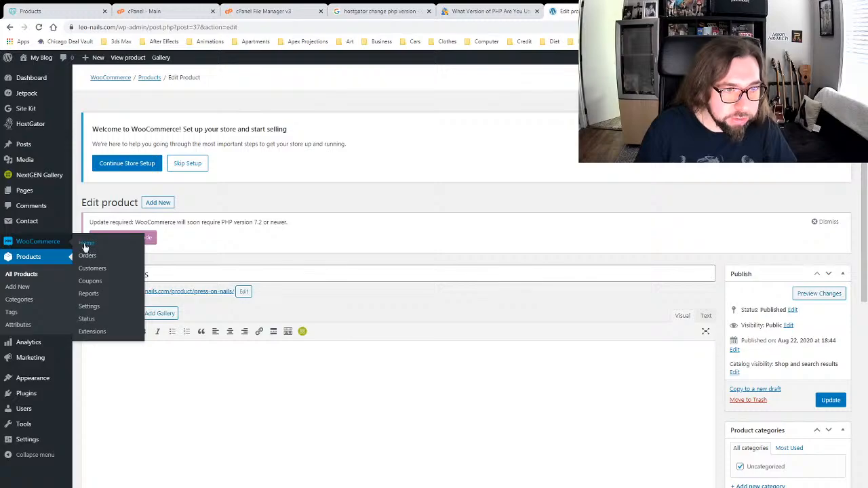
click(92, 306)
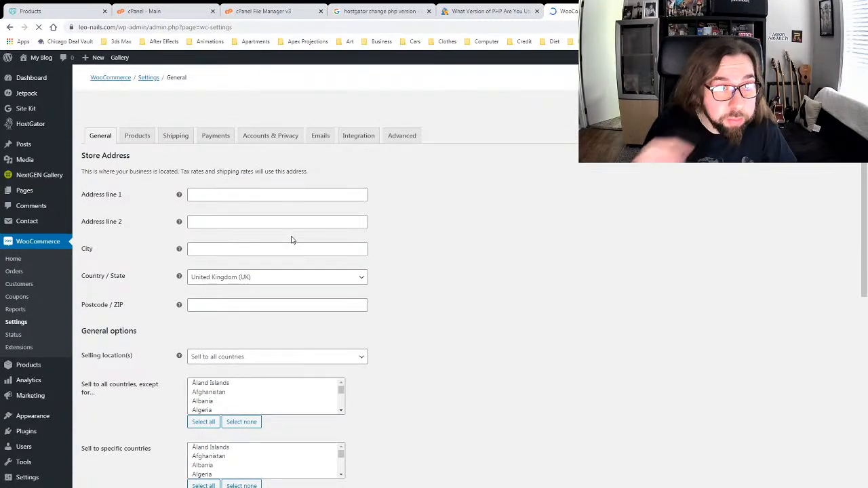
scroll(141, 287, down, 2)
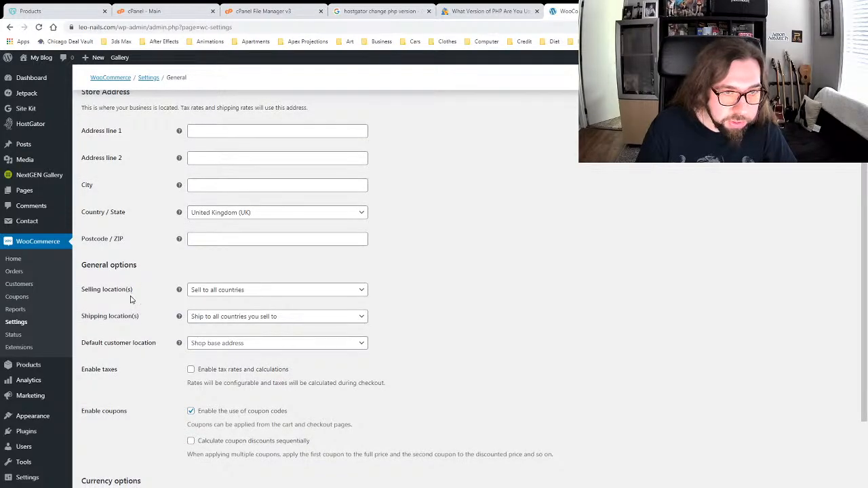
scroll(139, 339, down, 3)
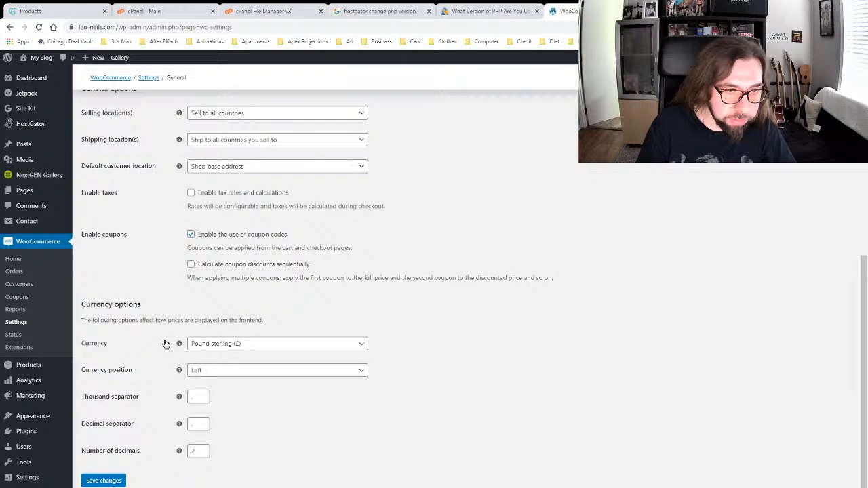
click(227, 346)
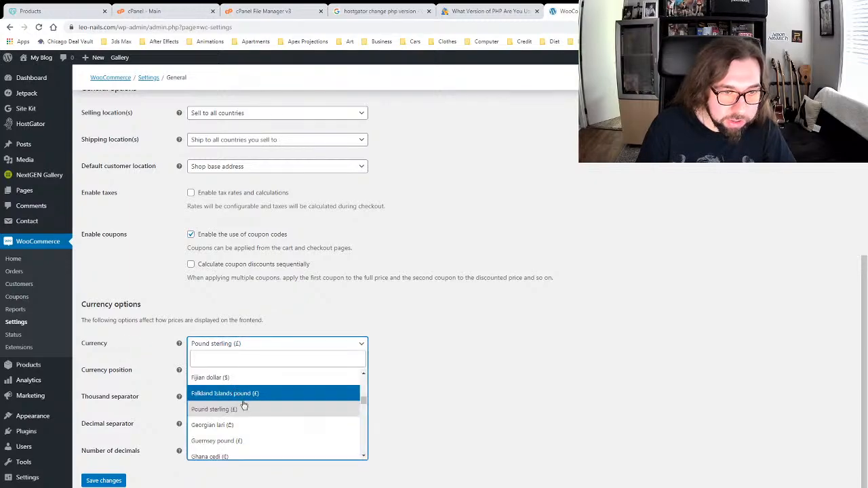
scroll(244, 407, down, 5)
scroll(246, 410, down, 5)
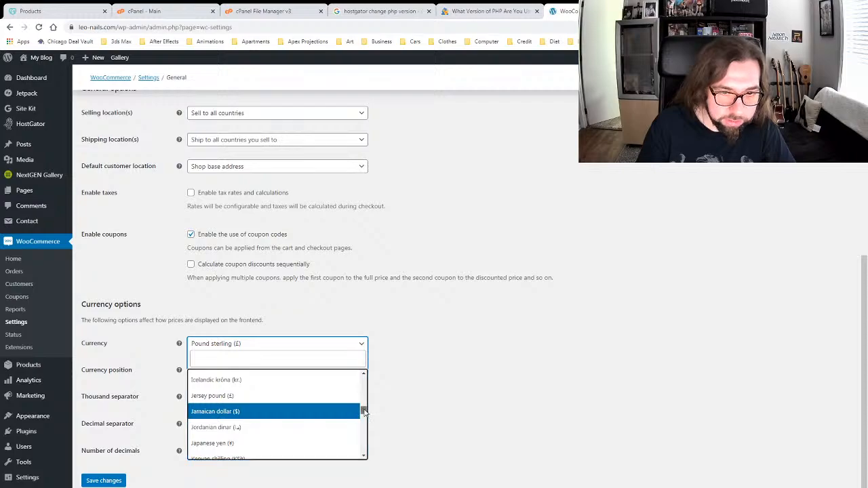
drag(364, 411, 365, 436)
scroll(302, 424, down, 6)
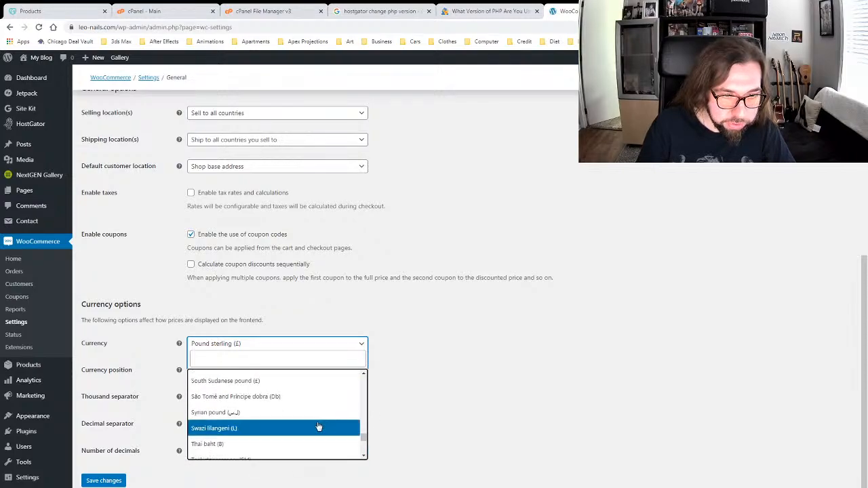
scroll(300, 423, up, 1)
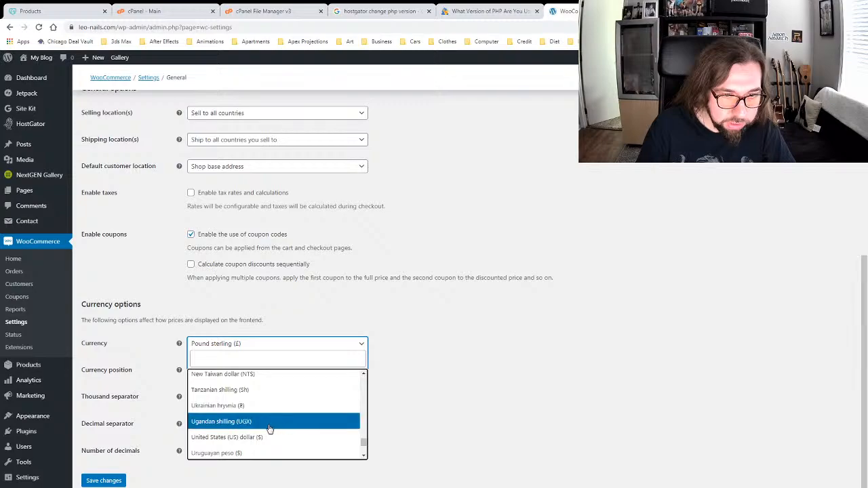
click(228, 436)
click(114, 481)
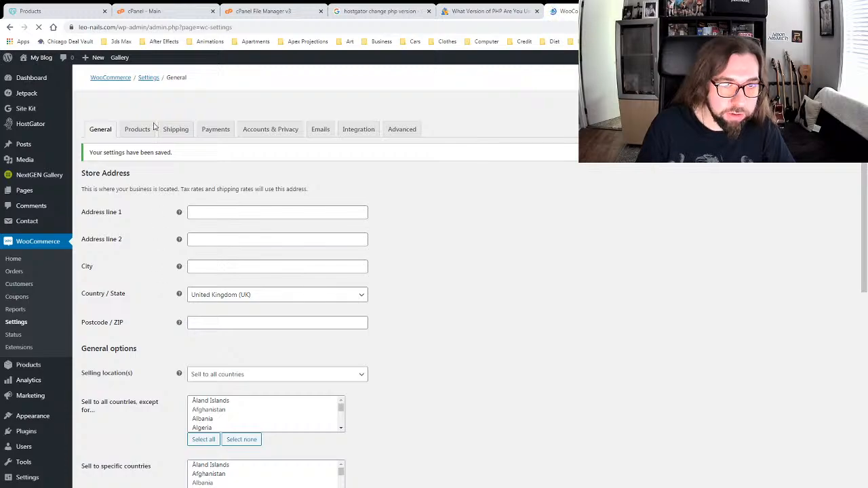
Step: Show the Payments settings with four disabled methods and dismiss the PHP update notice
click(137, 204)
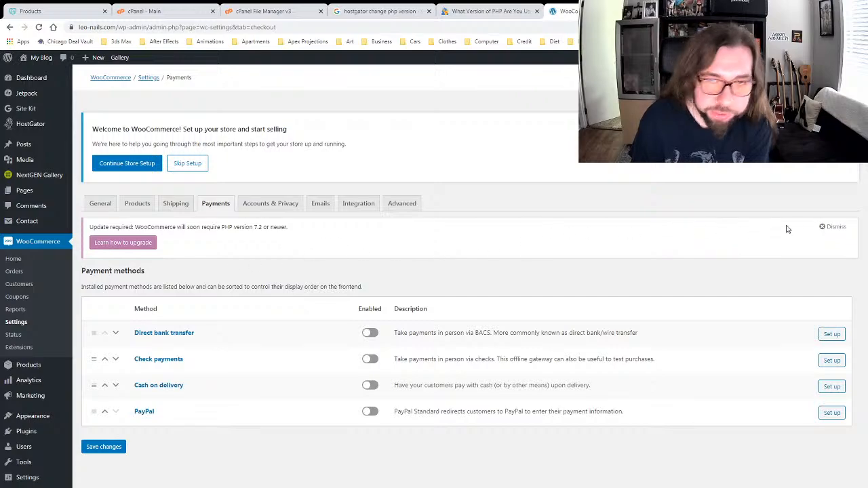
click(831, 226)
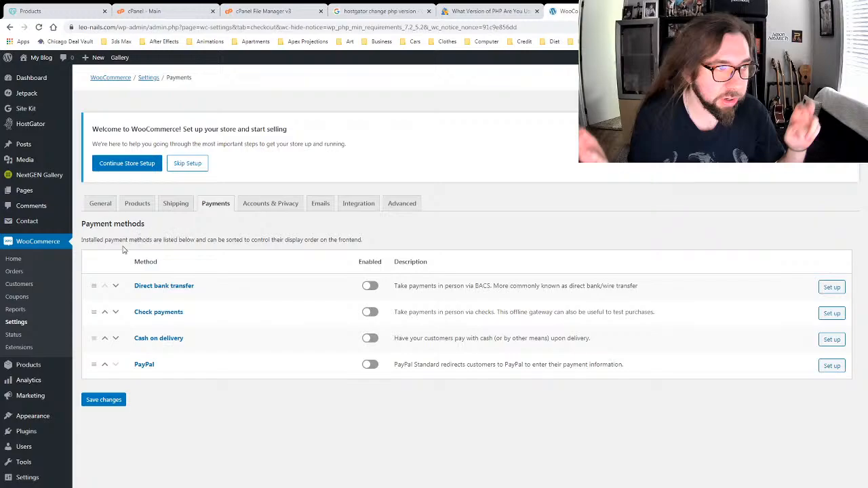
Step: Filter the Extensions catalogue to Payments and open the free Square for WooCommerce 2.1.6 listing
click(20, 347)
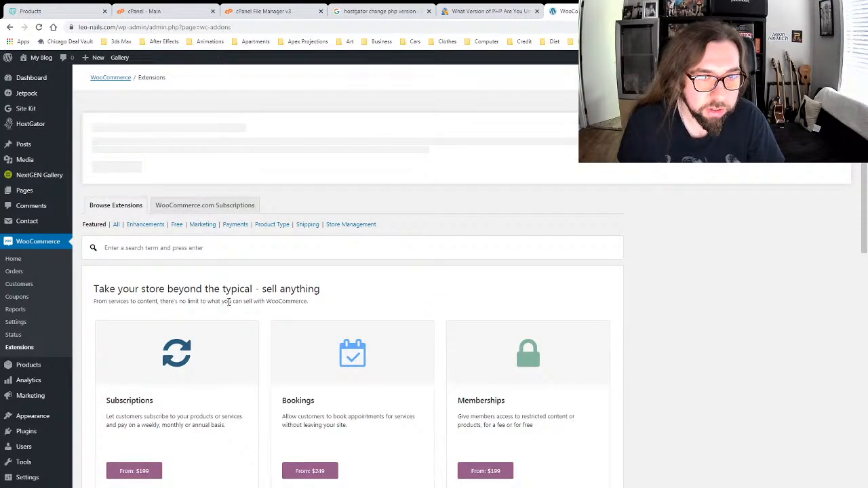
click(236, 224)
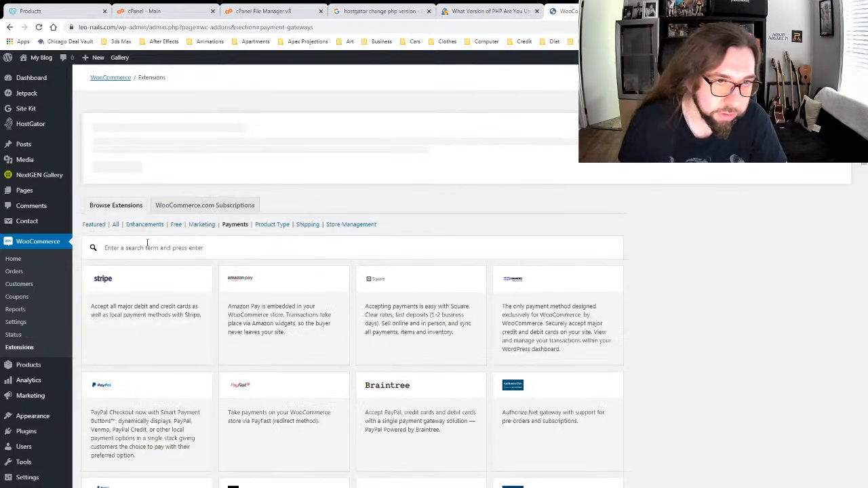
scroll(170, 285, down, 2)
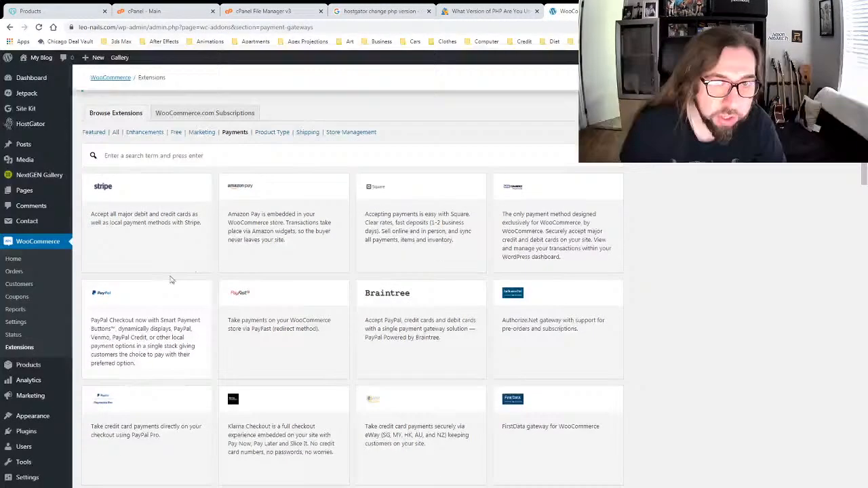
click(401, 231)
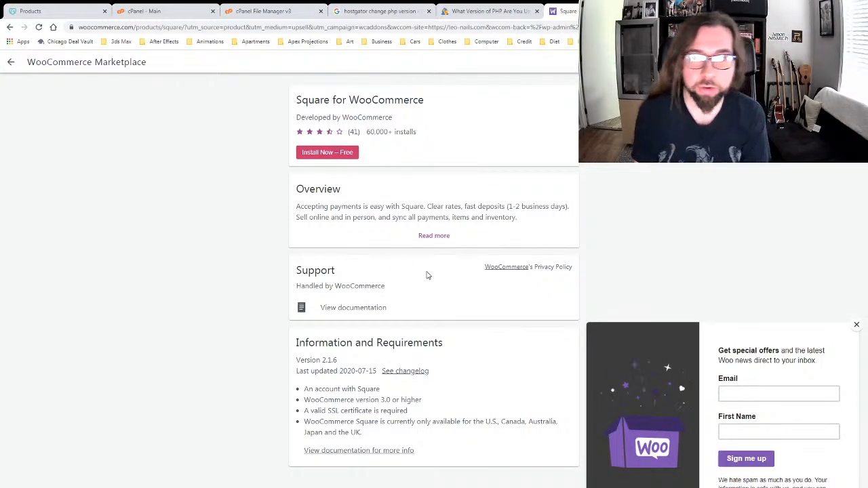
Step: Close the Woo newsletter pop-up and return to the Extensions page listing Stripe, Square and PayPal
click(857, 324)
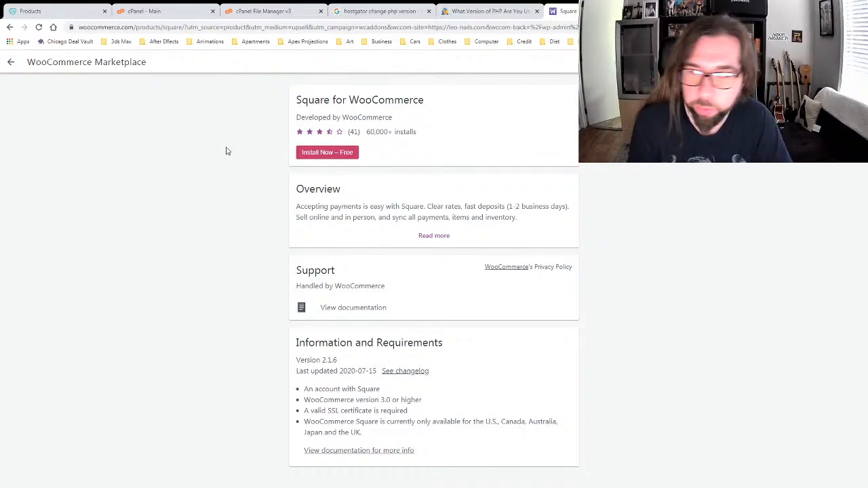
click(11, 63)
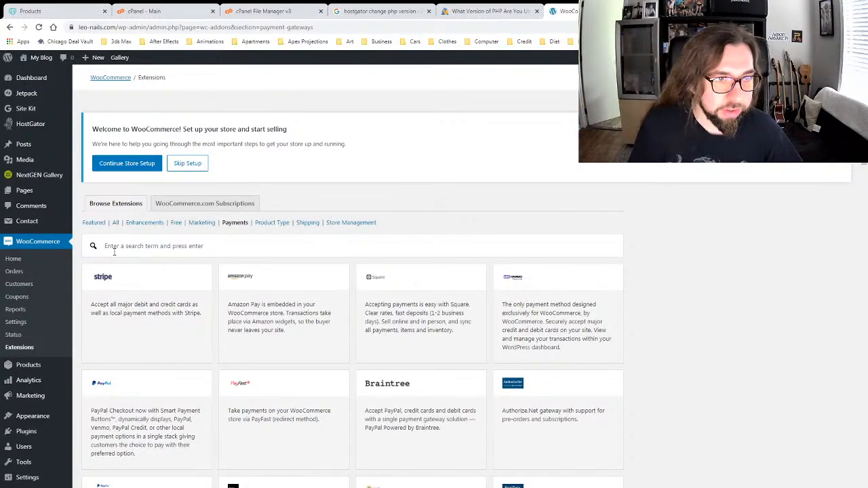
mouse_move(33, 192)
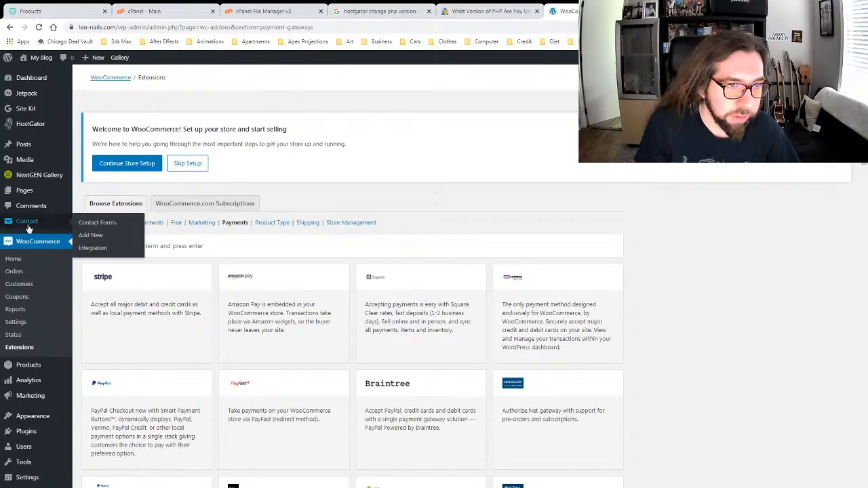
Step: Select the Contact form 1 shortcode in Contact Forms, then return to the All Pages list
click(86, 224)
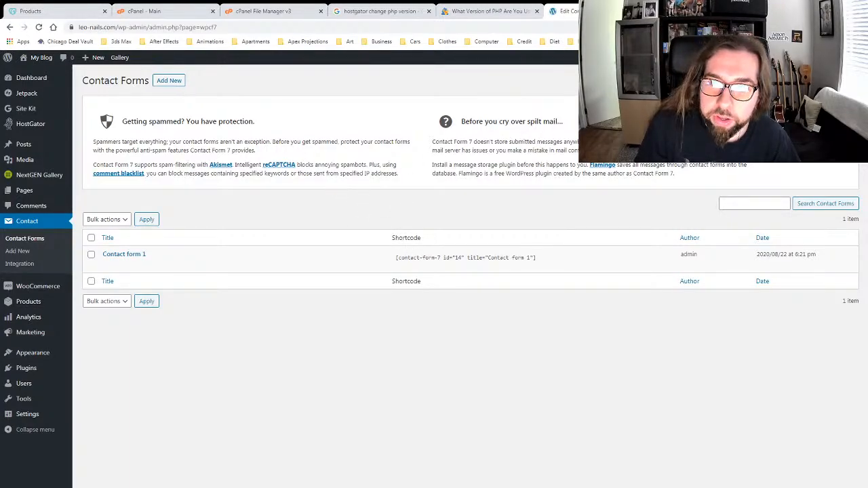
click(839, 108)
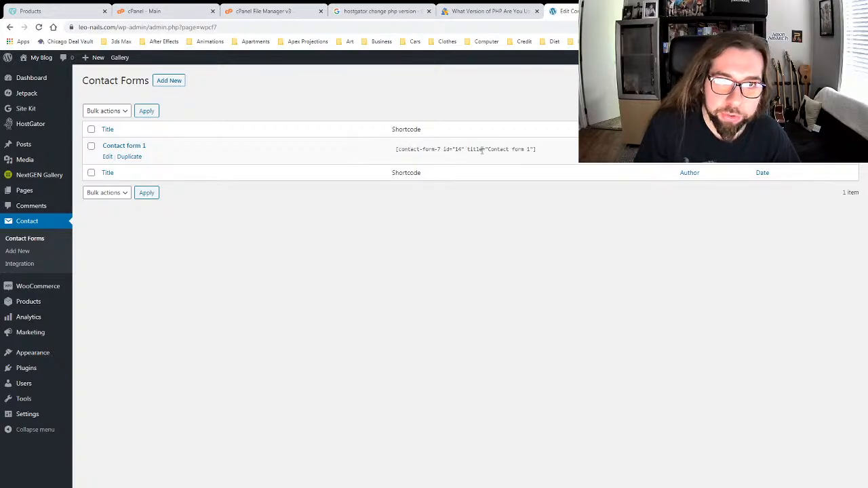
click(400, 148)
key(ctrl+c)
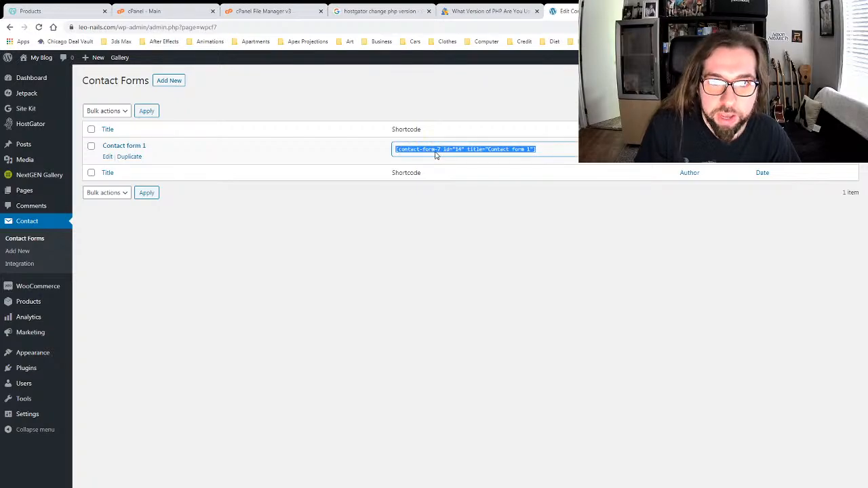
click(383, 273)
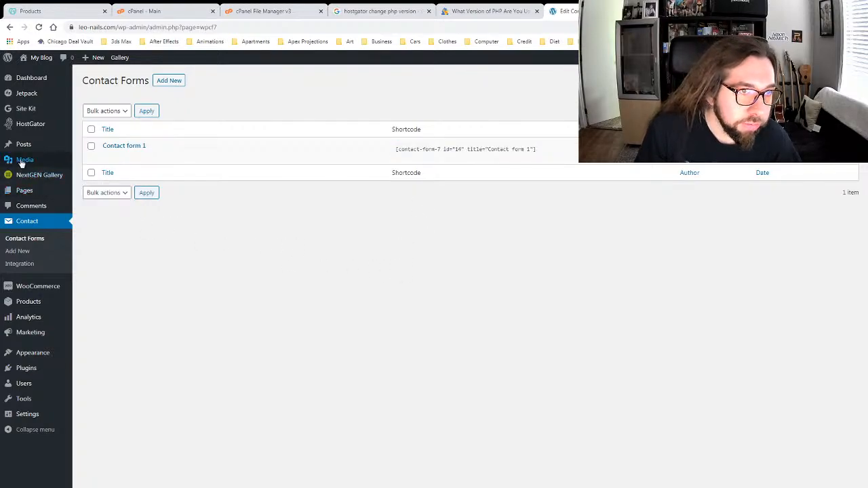
click(88, 192)
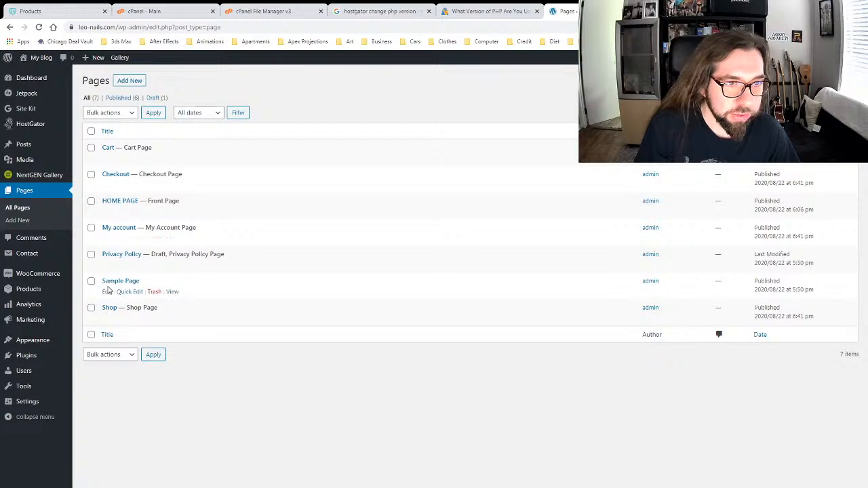
Step: Open the HOME PAGE in the editor and select its paragraph
click(106, 212)
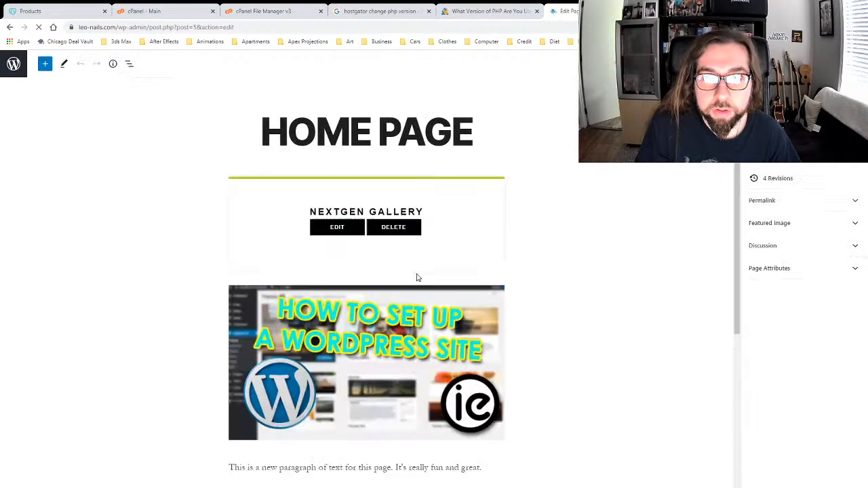
scroll(415, 279, down, 5)
click(383, 219)
scroll(407, 237, up, 2)
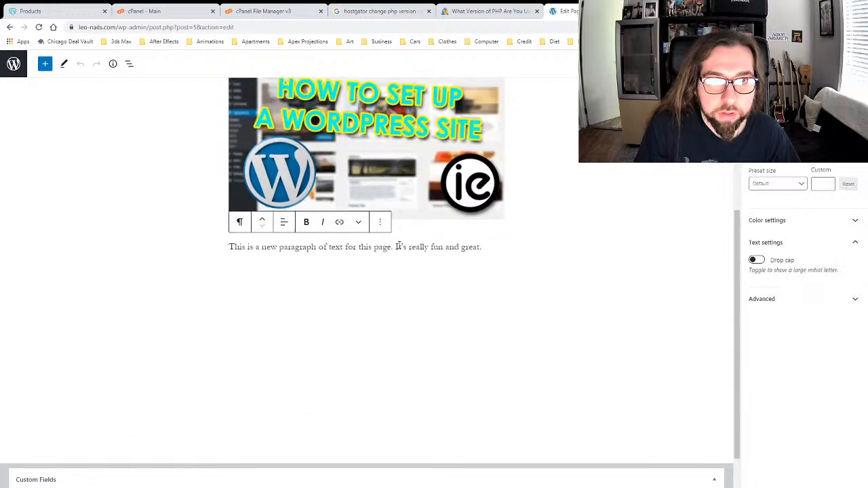
scroll(438, 401, down, 2)
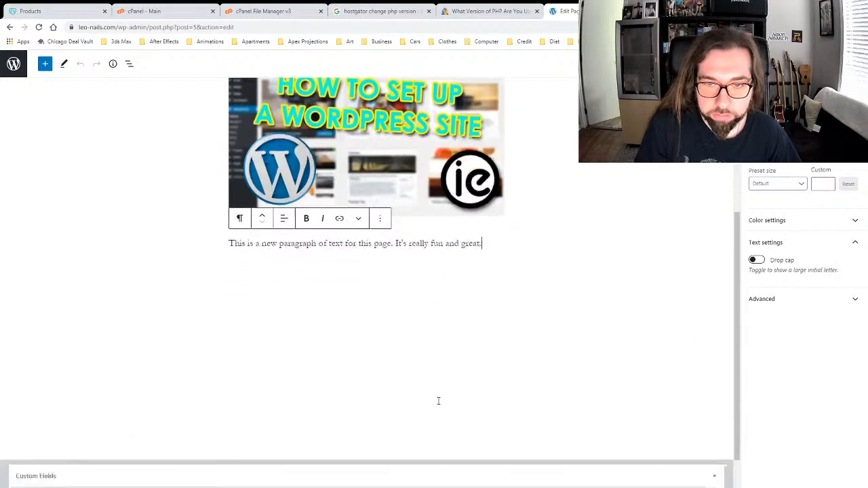
scroll(381, 366, up, 5)
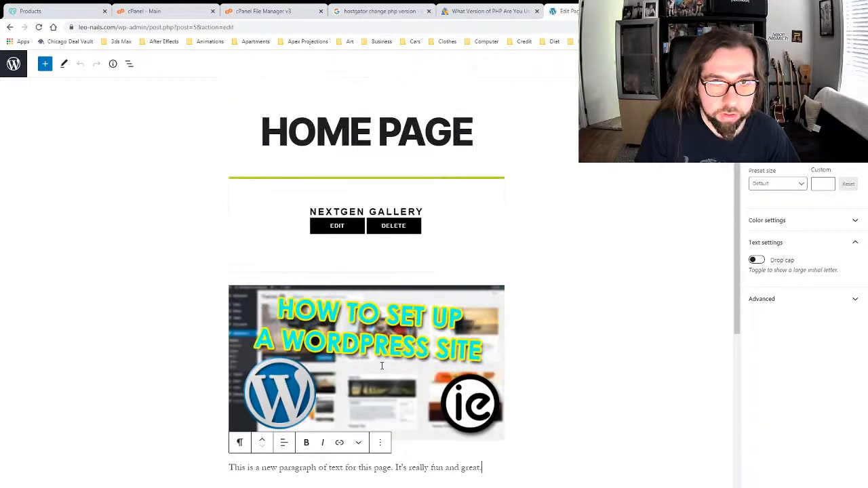
Step: Add a Code block below the paragraph with the pasted contact-form-7 shortcode, then view the live page
click(44, 64)
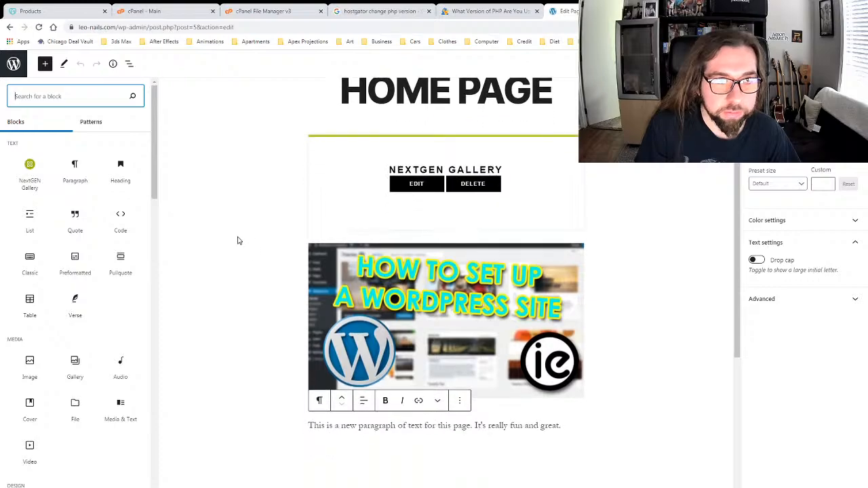
scroll(328, 283, down, 3)
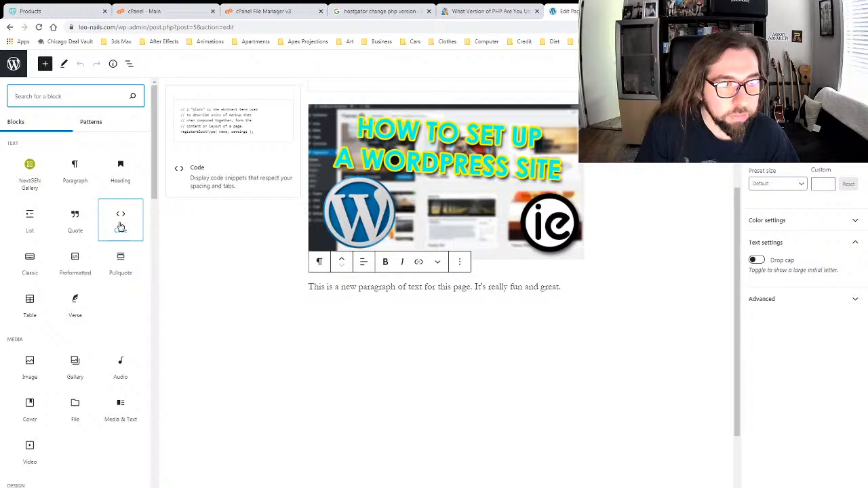
click(120, 225)
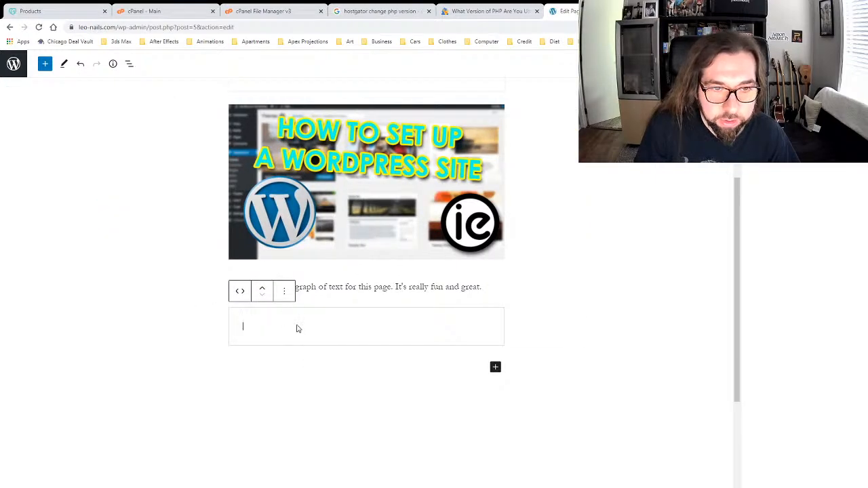
key(ctrl+v)
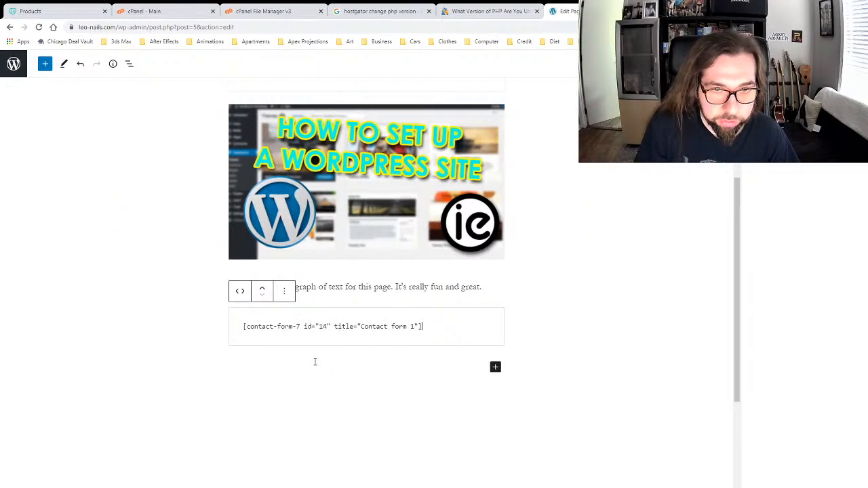
click(656, 282)
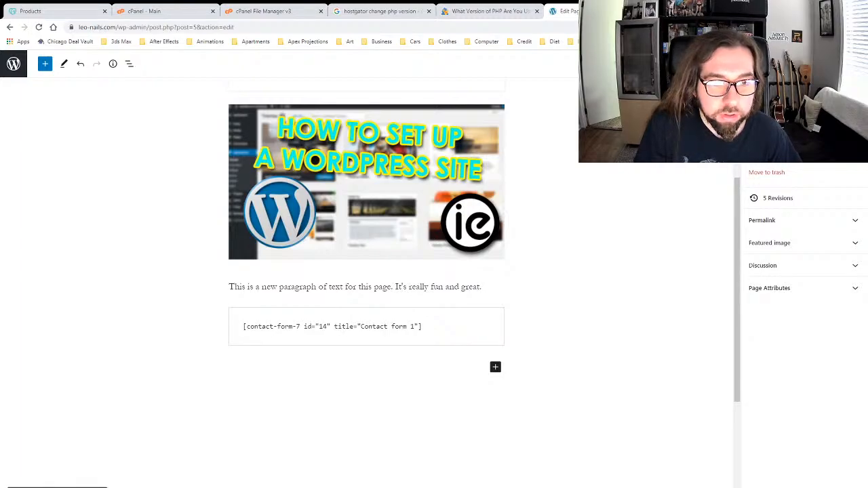
click(86, 487)
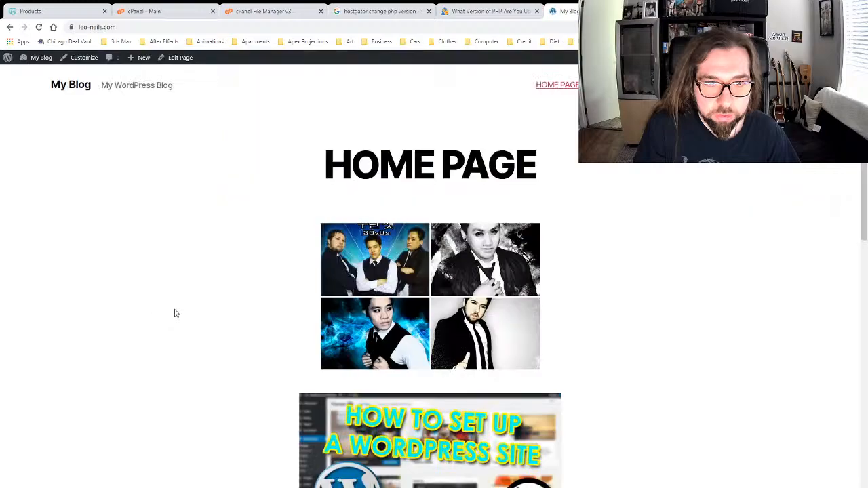
Step: Check the live Home Page, which shows the shortcode as plain text, then reopen it for editing
scroll(177, 309, down, 5)
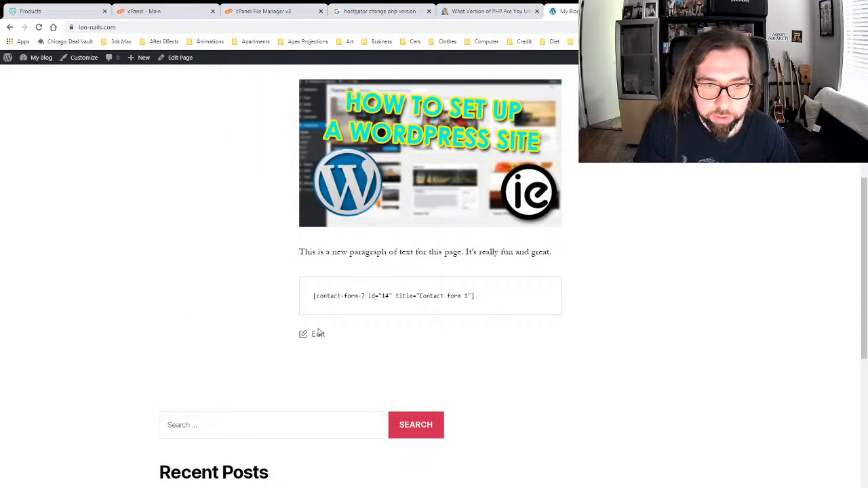
scroll(450, 392, up, 3)
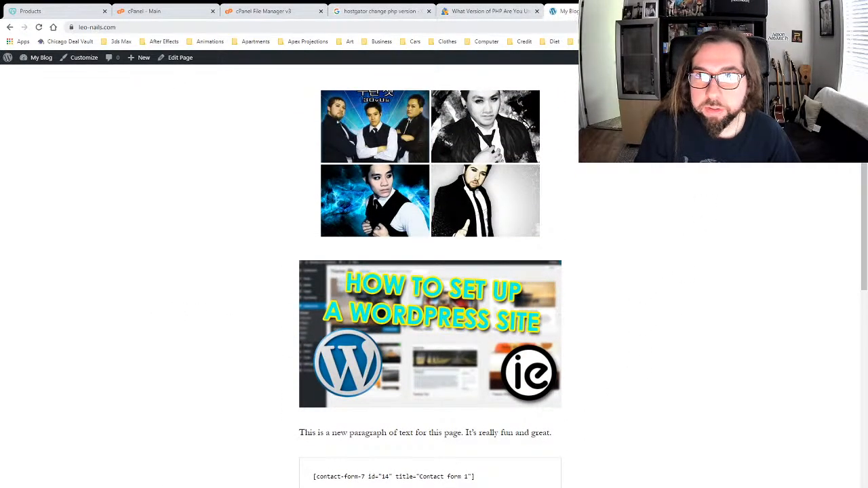
scroll(647, 191, up, 2)
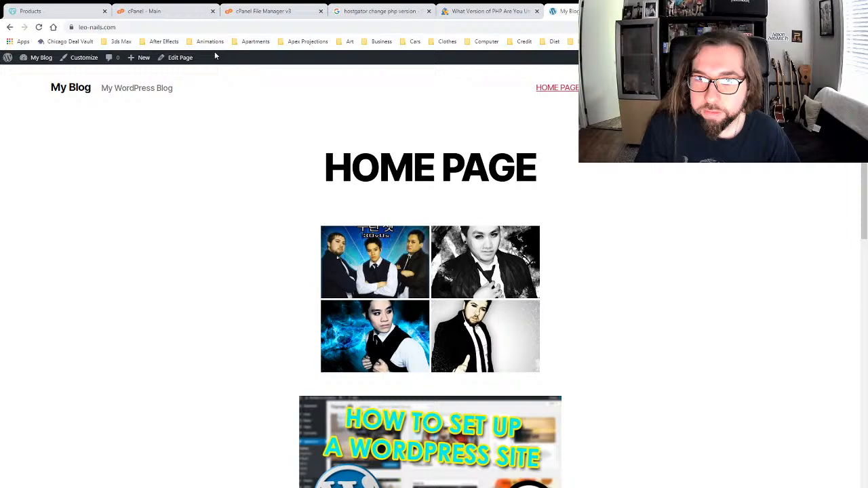
click(178, 58)
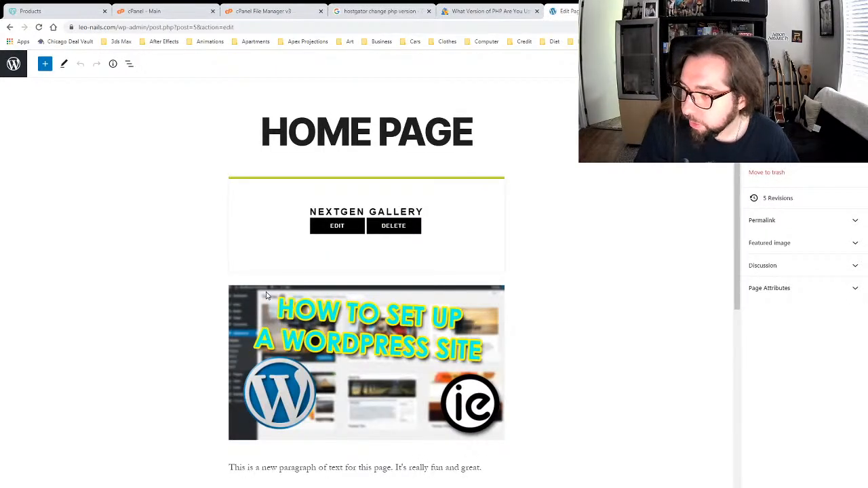
Step: Remove the Code block holding the contact form shortcode
scroll(251, 298, down, 5)
click(449, 192)
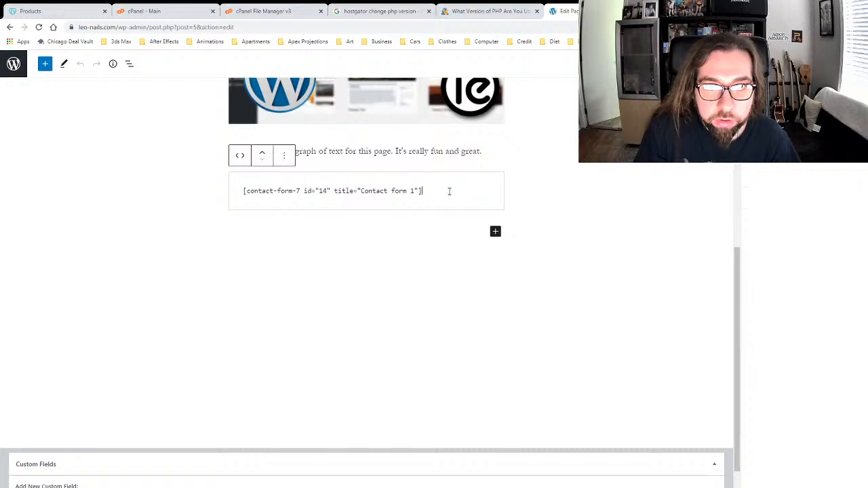
drag(449, 192, 205, 191)
click(472, 189)
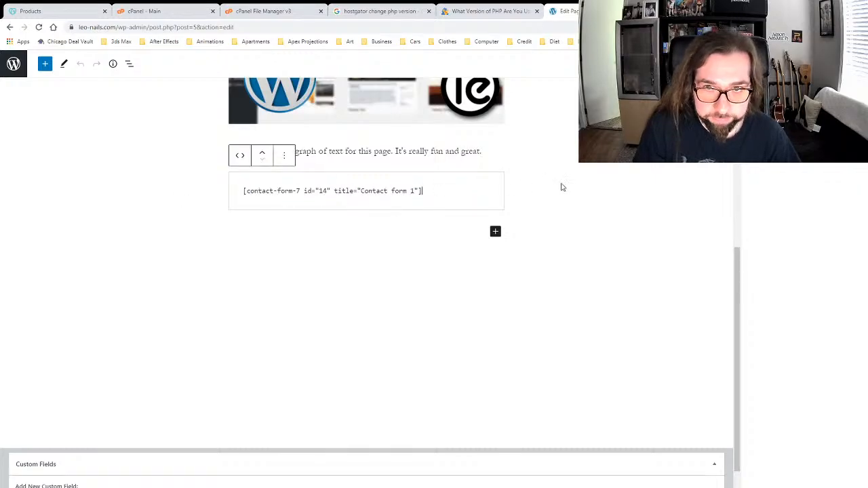
click(583, 188)
click(466, 187)
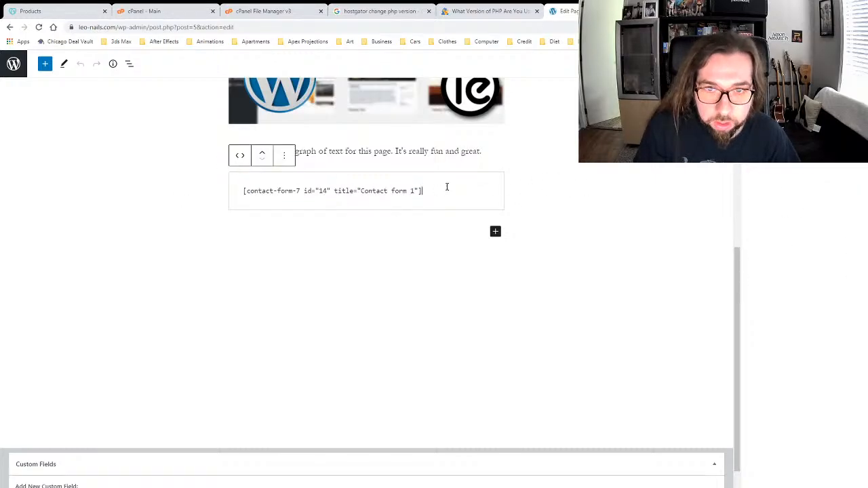
click(283, 157)
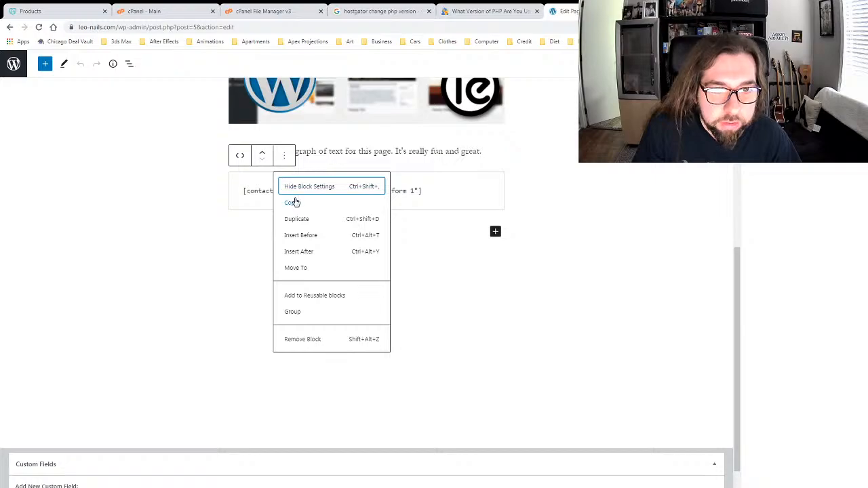
click(310, 339)
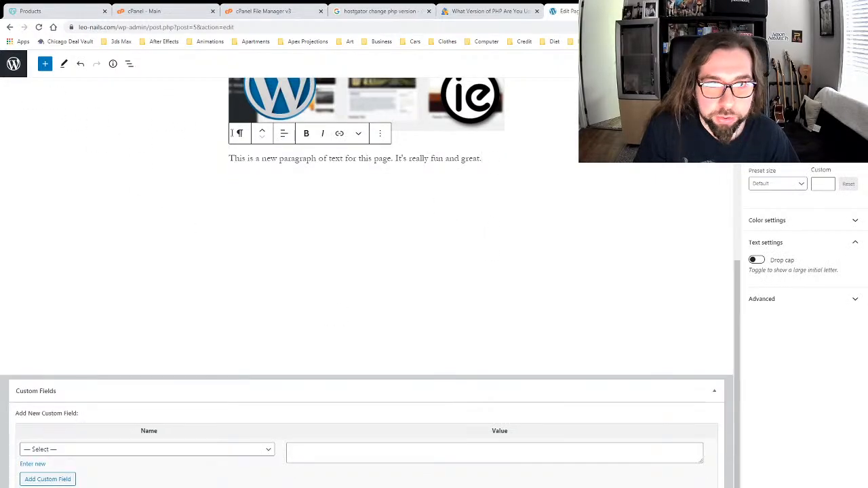
Step: Insert a Shortcode block with the pasted Contact form 1 shortcode and view the live page
click(45, 63)
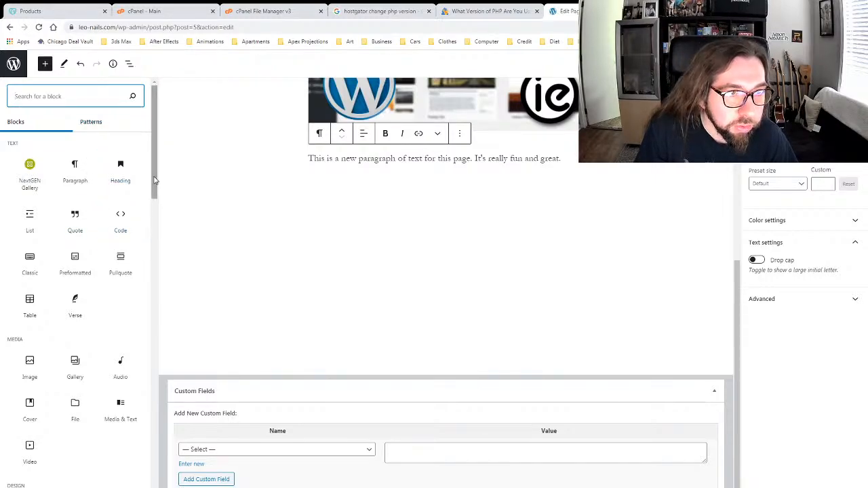
drag(155, 179, 155, 225)
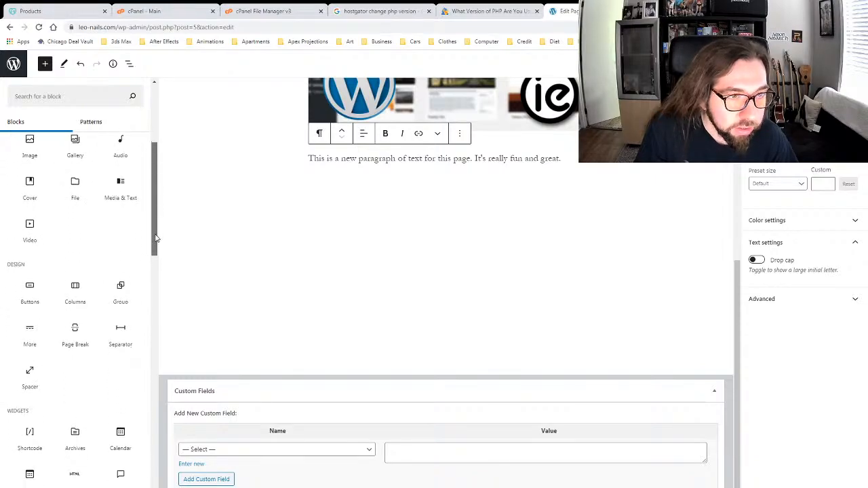
drag(156, 237, 163, 289)
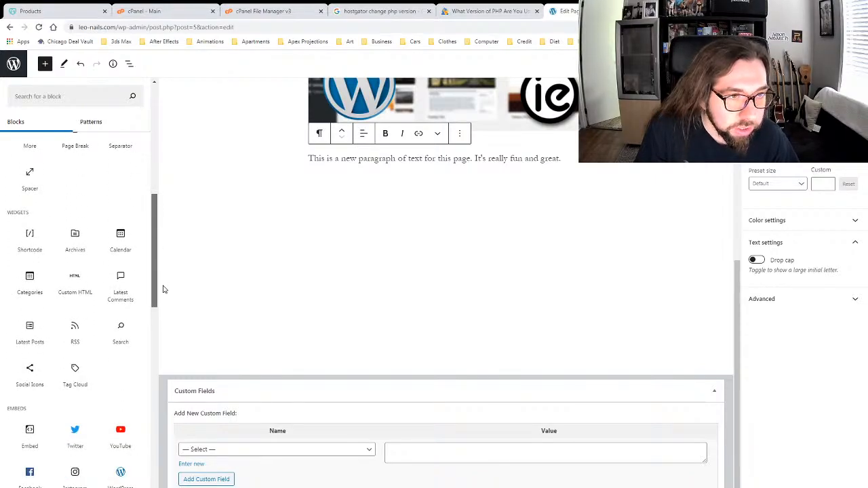
click(29, 235)
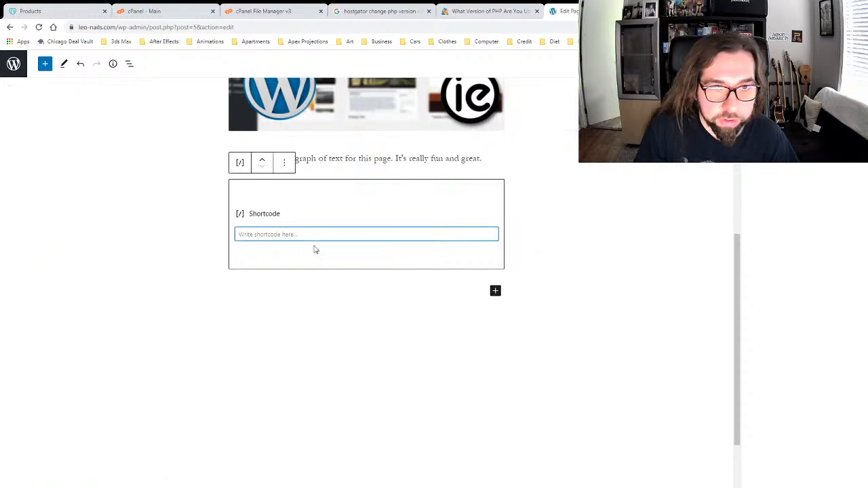
text([contact-form-7 id="14" title="Contact form 1"])
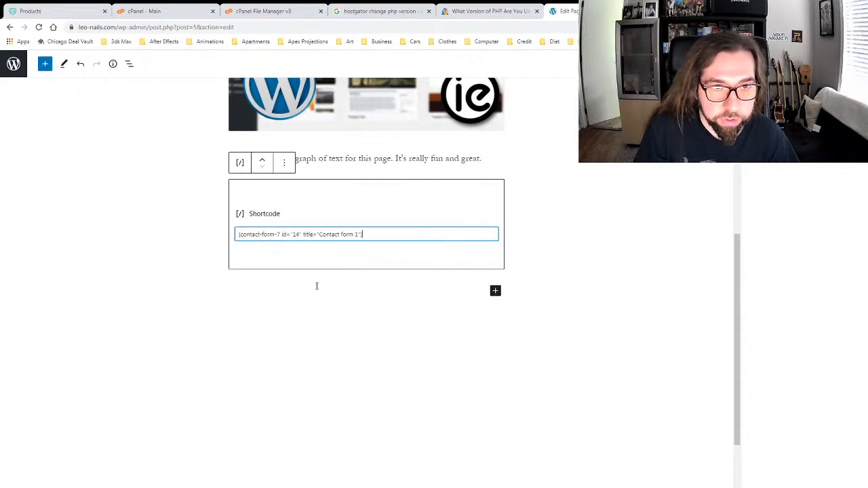
click(597, 240)
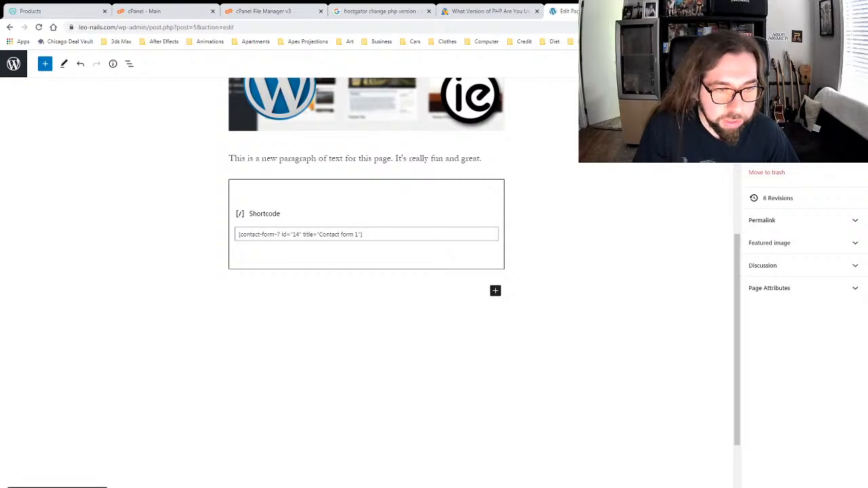
click(86, 487)
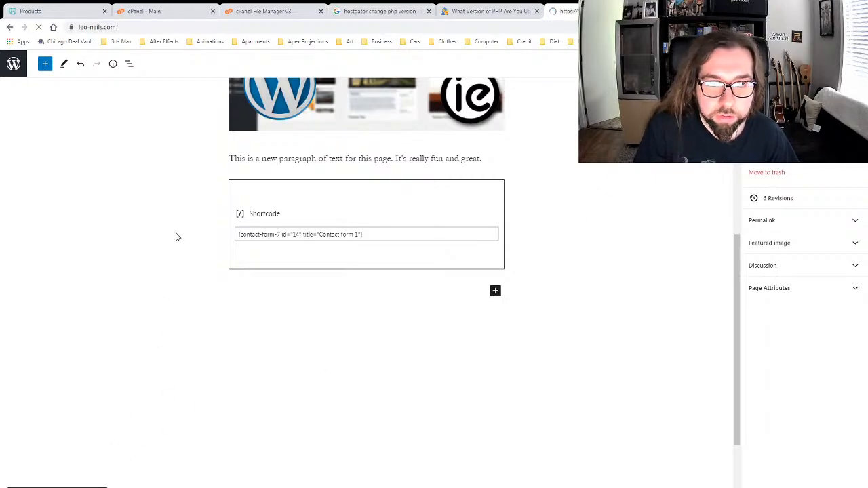
Step: Fill the live contact form's email, subject and message fields with test entries
scroll(189, 246, down, 3)
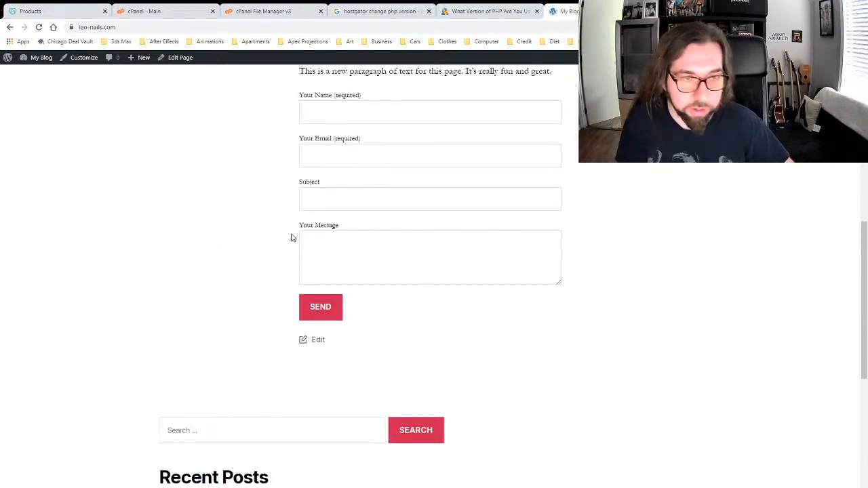
scroll(289, 243, up, 3)
scroll(288, 244, down, 1)
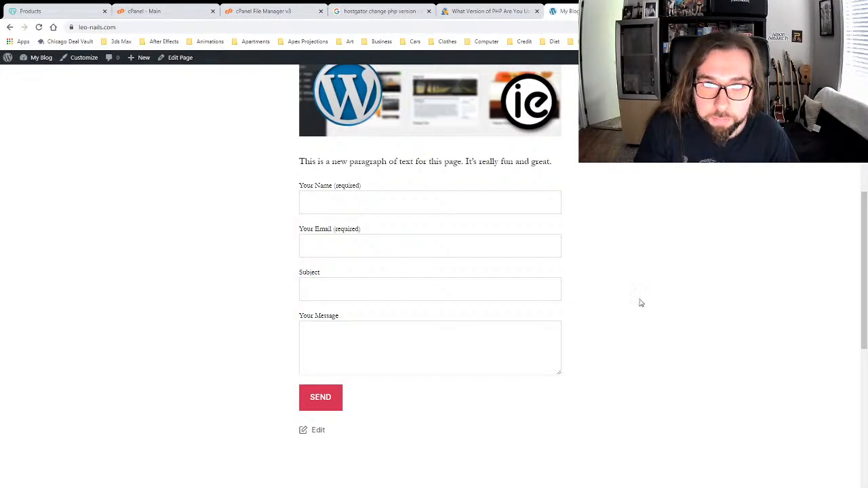
scroll(686, 296, up, 7)
scroll(685, 296, down, 8)
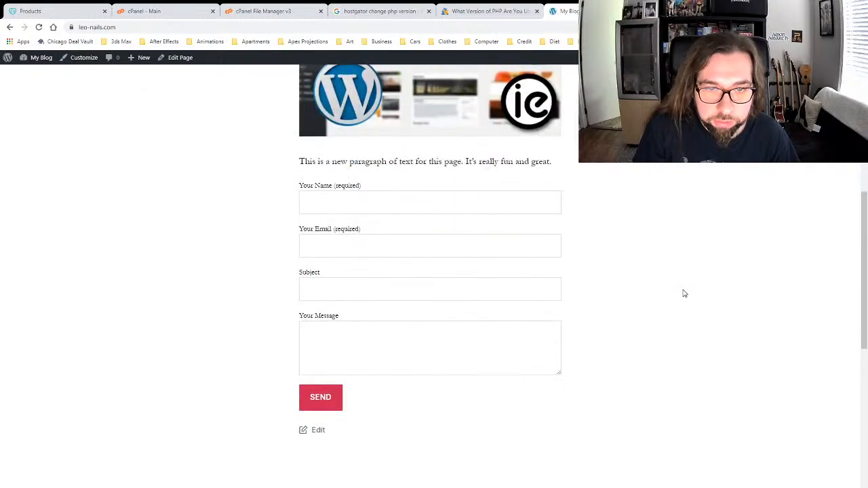
click(349, 116)
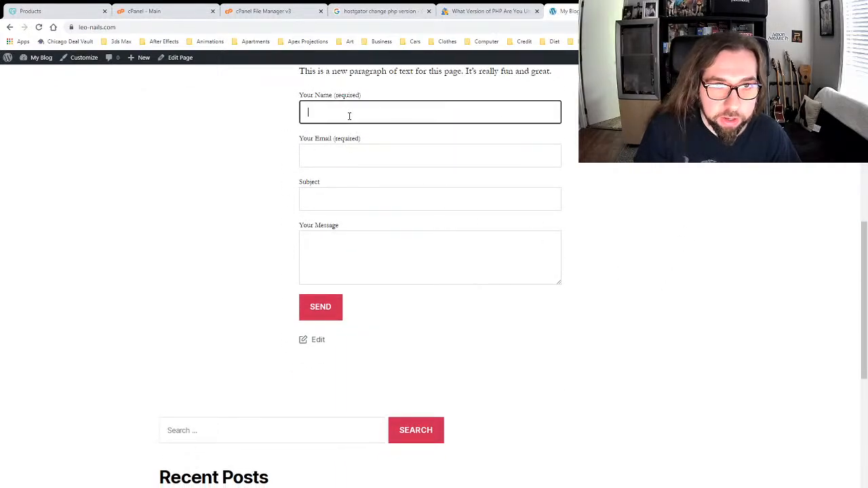
click(129, 186)
click(313, 114)
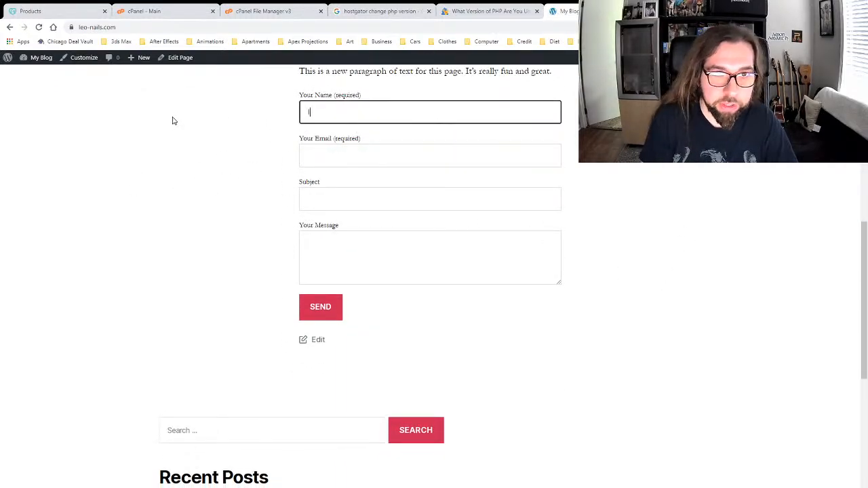
key(Tab)
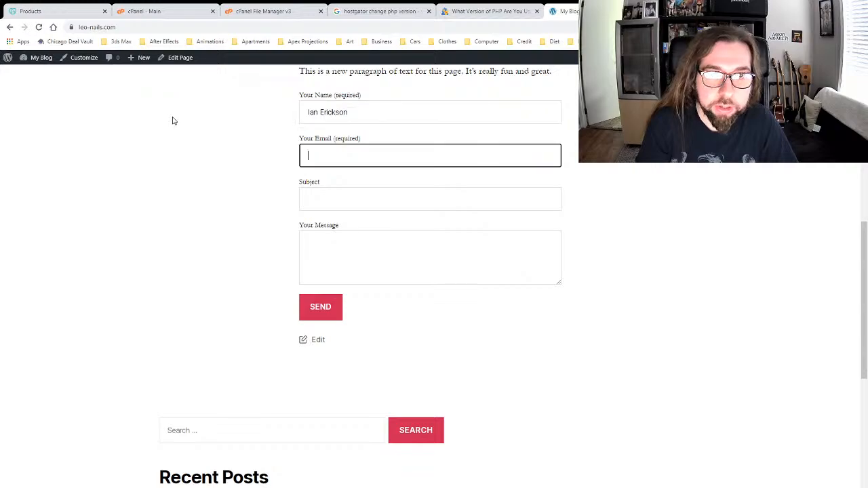
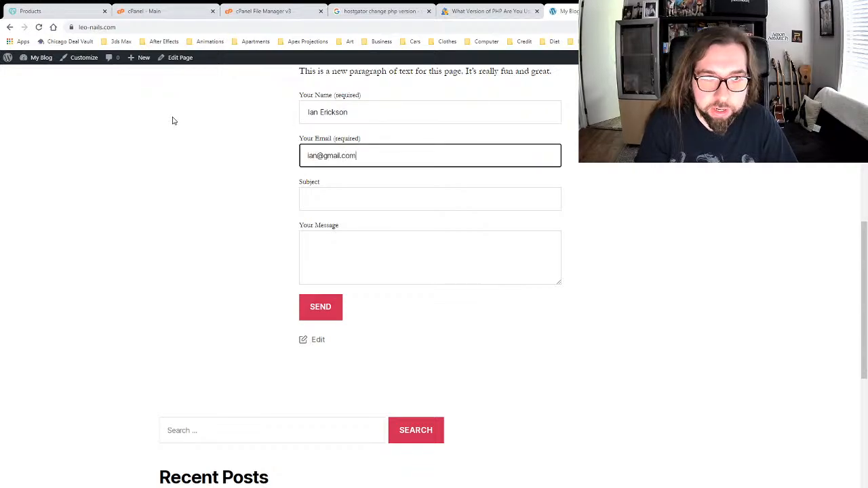
key(Tab)
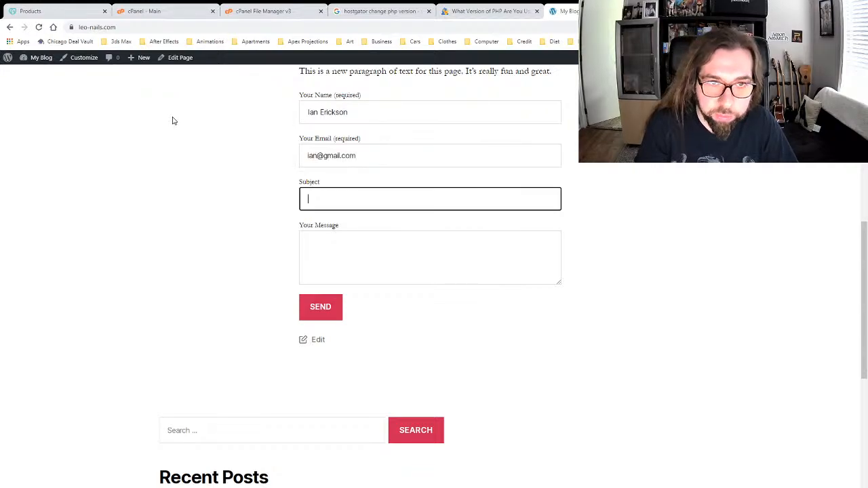
text(dfak;ljd;kl)
key(Tab)
text(fsa;kldskl;djsa)
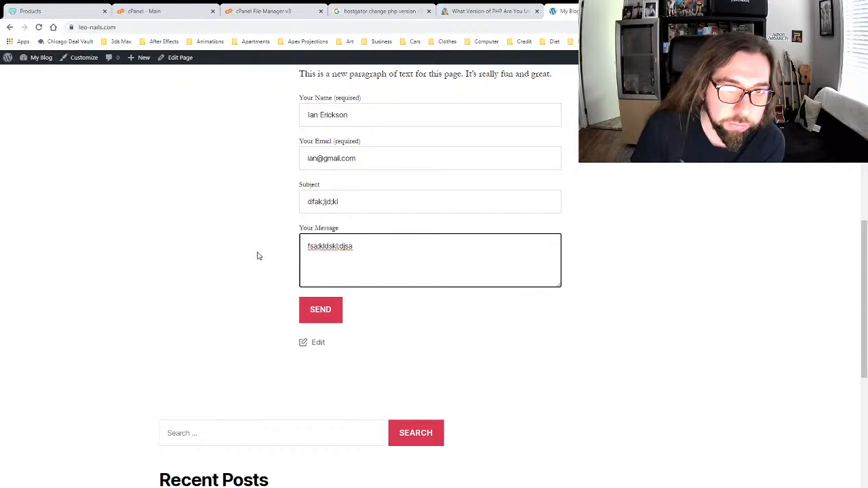
Step: Review the filled-in contact form, then reopen the Home Page in the editor
scroll(257, 258, up, 4)
scroll(258, 255, down, 3)
scroll(257, 255, down, 1)
scroll(261, 271, up, 9)
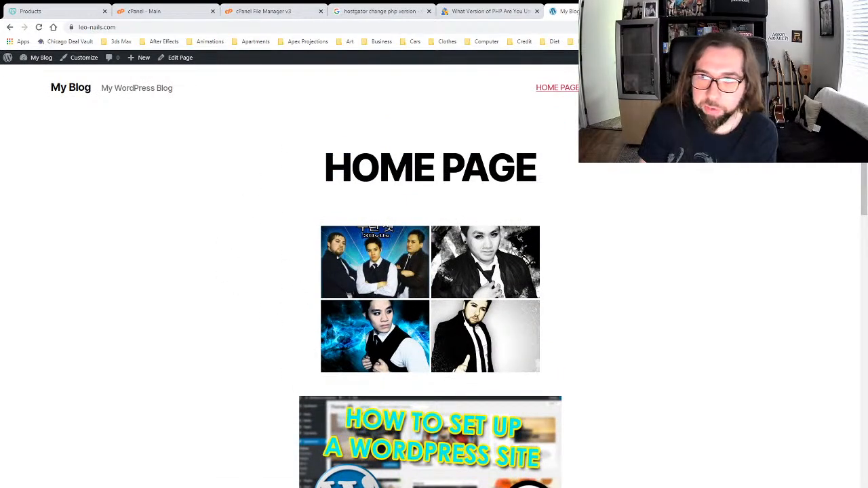
scroll(657, 222, down, 5)
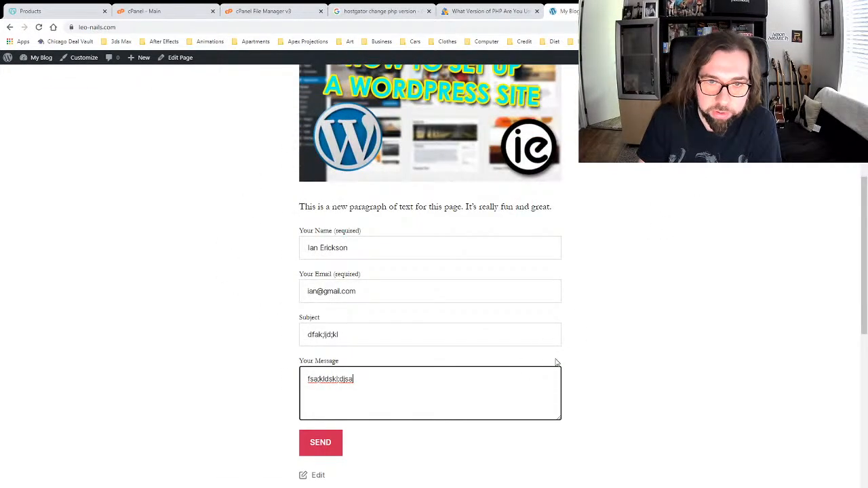
click(788, 264)
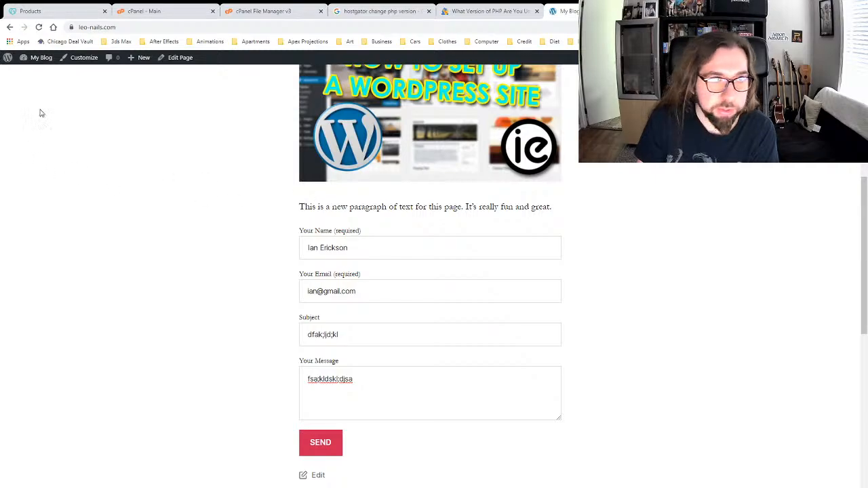
mouse_move(35, 58)
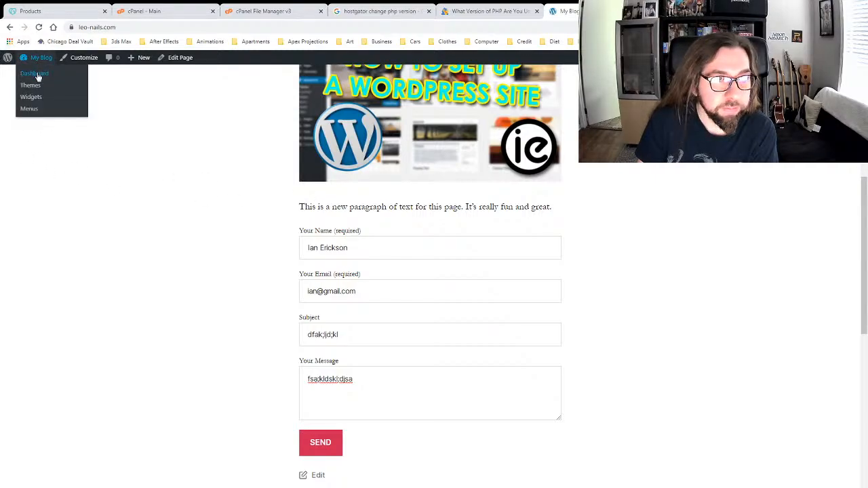
click(180, 58)
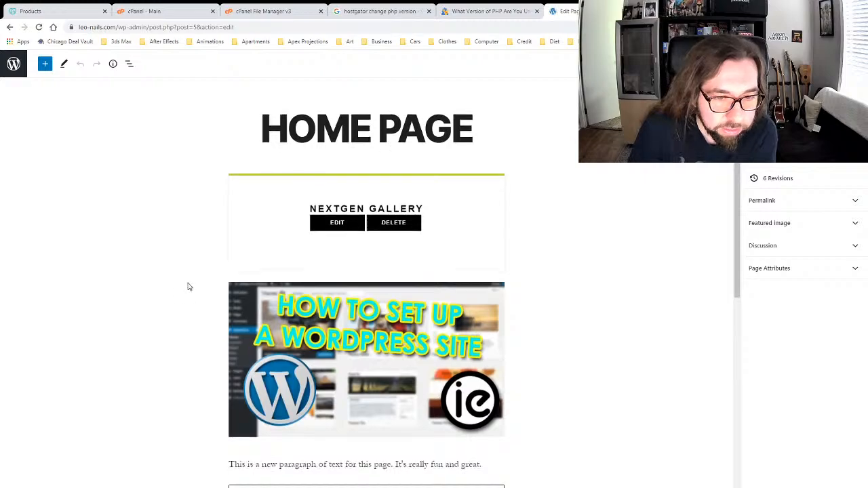
Step: Delete the contact-form Shortcode block from the Home Page and update the page
scroll(190, 284, down, 3)
click(486, 343)
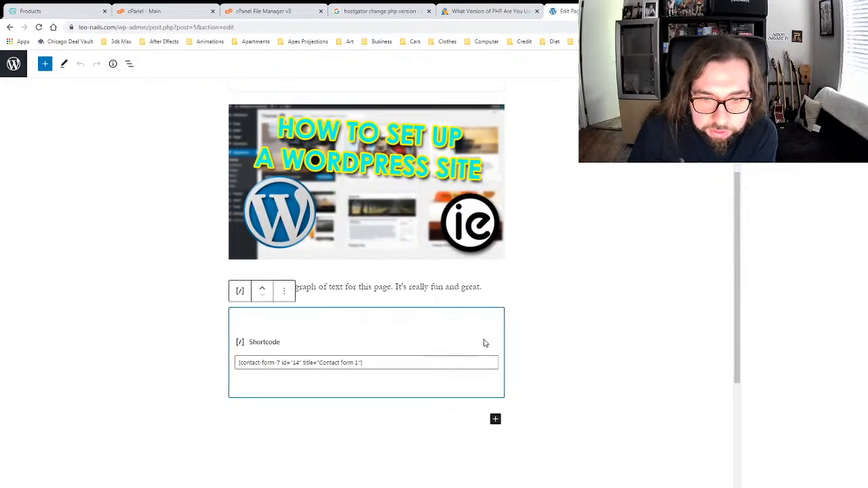
click(285, 291)
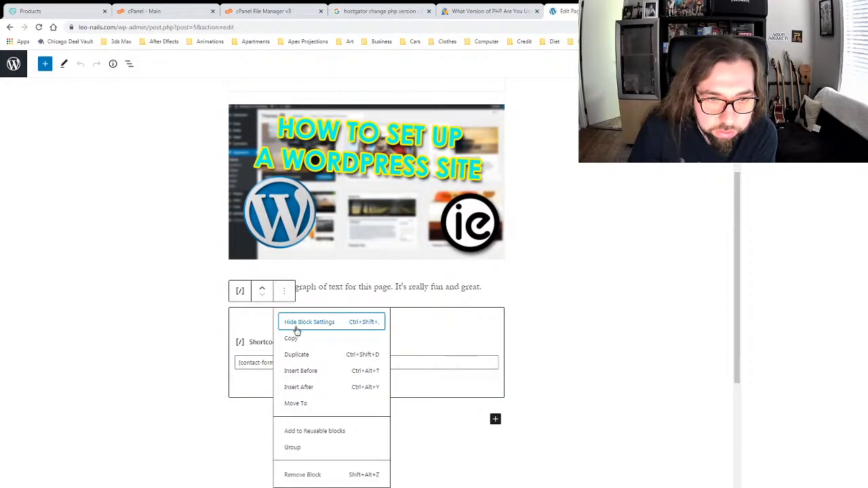
click(302, 474)
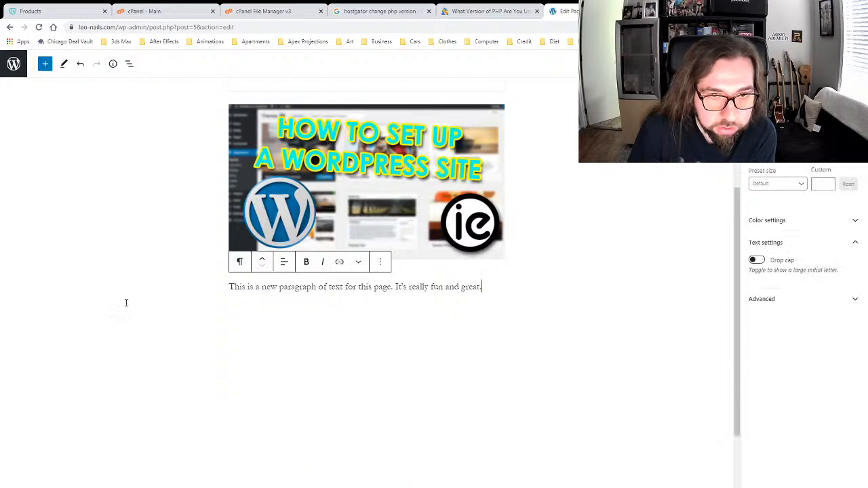
click(662, 278)
scroll(665, 274, down, 2)
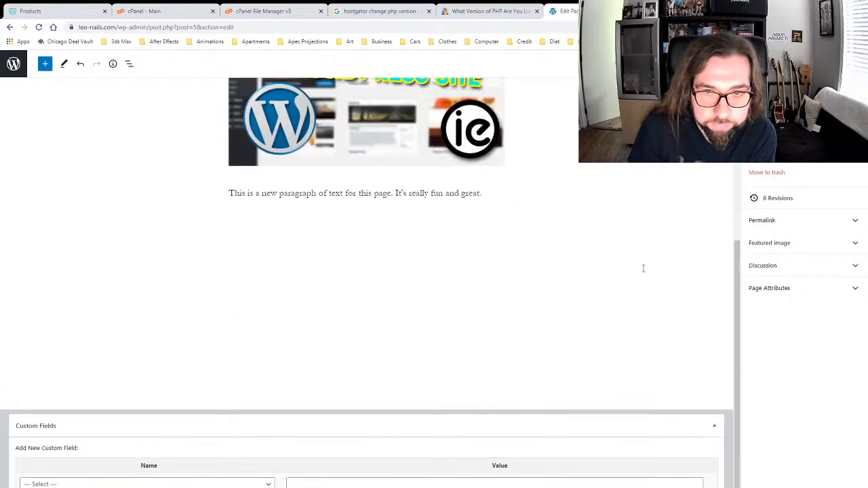
scroll(714, 353, up, 4)
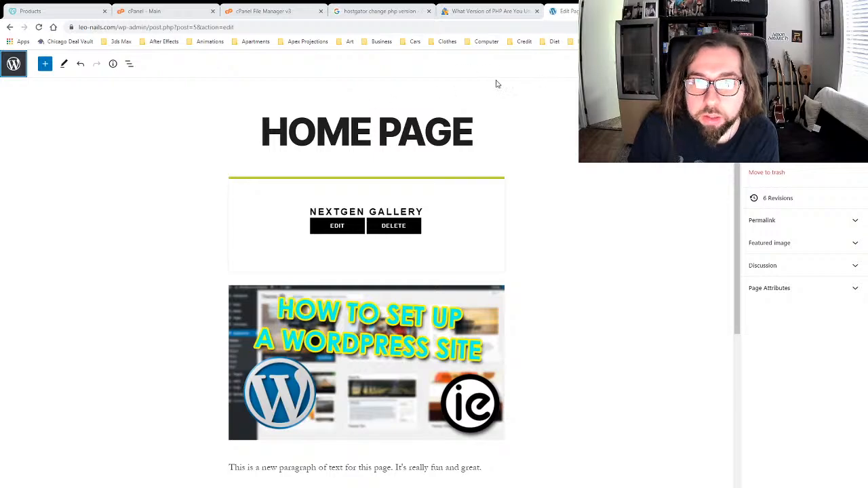
click(519, 79)
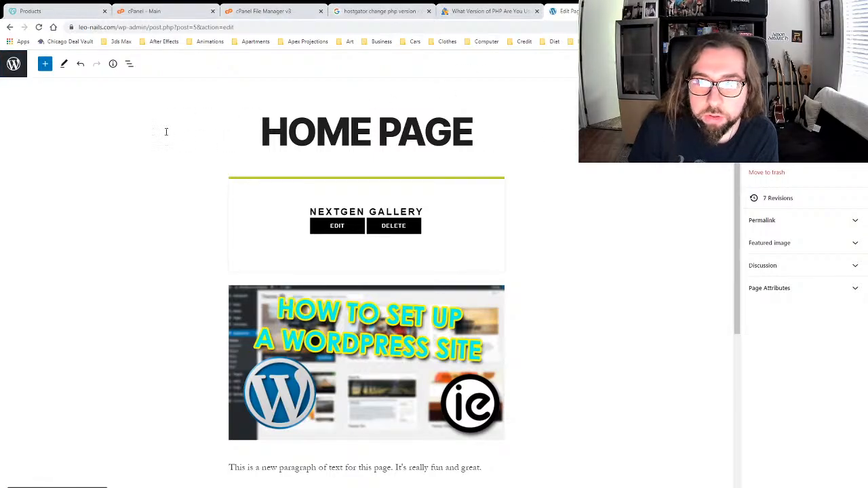
Step: Leave the editor and open WooCommerce Analytics, showing $0.00 total sales and 0 orders
click(14, 63)
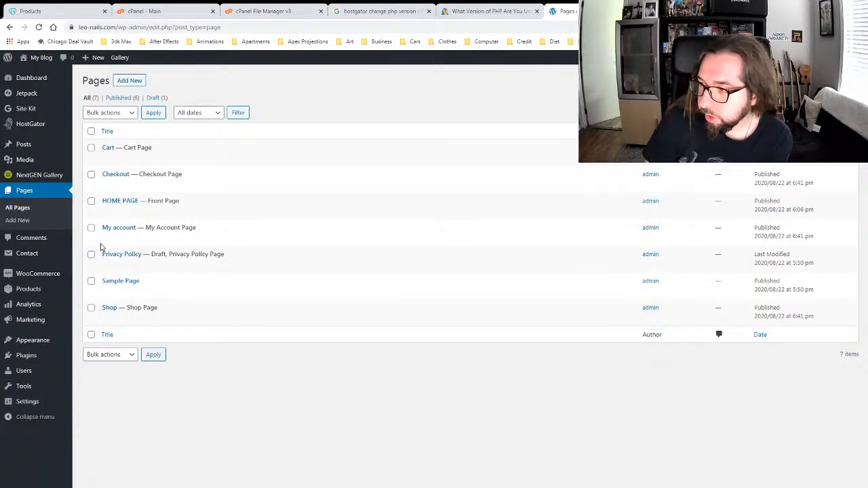
click(36, 309)
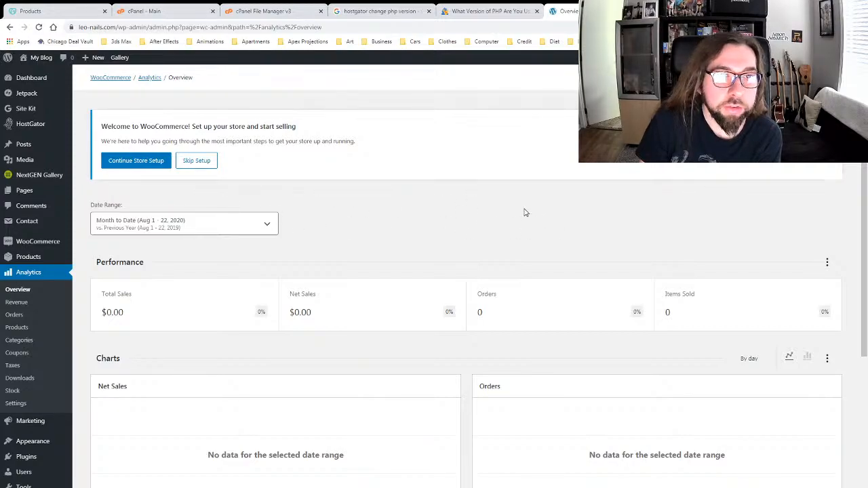
scroll(562, 201, down, 4)
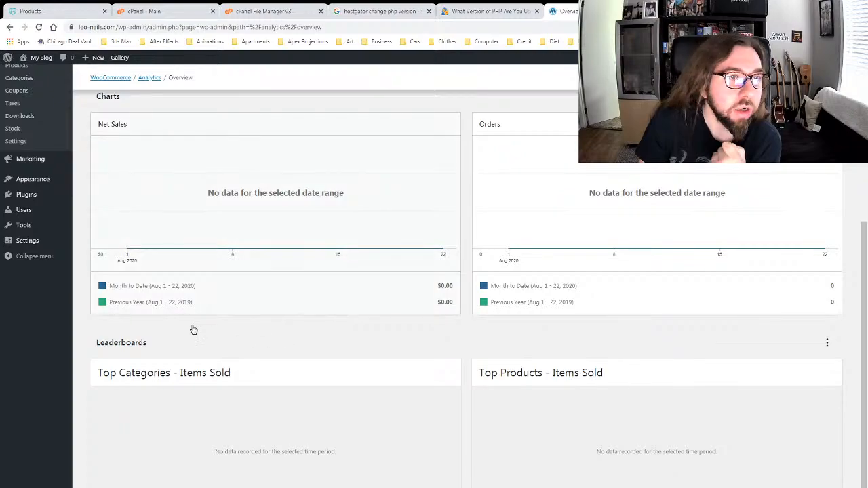
scroll(192, 330, up, 4)
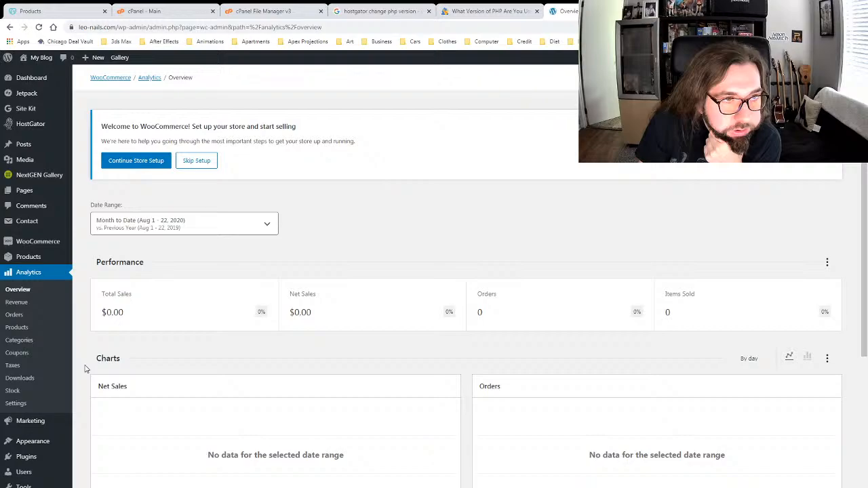
Step: Switch to the HostGator cPanel tab and scroll through its page
click(169, 12)
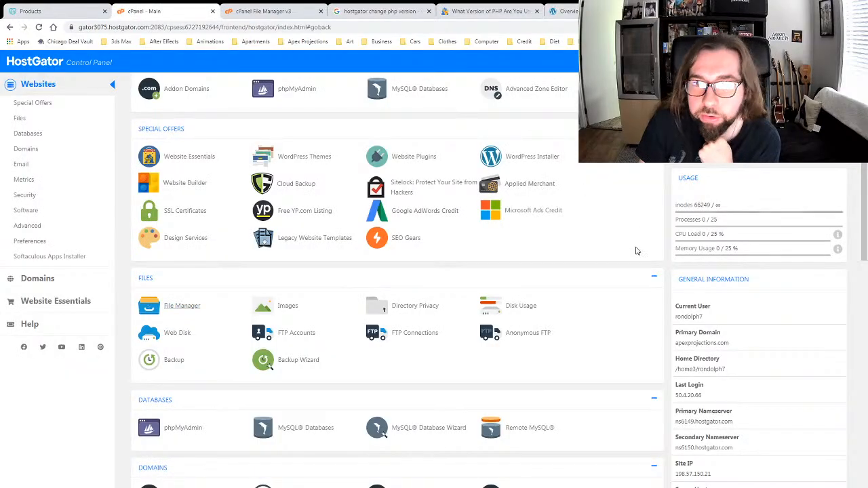
scroll(643, 266, down, 3)
scroll(655, 271, down, 3)
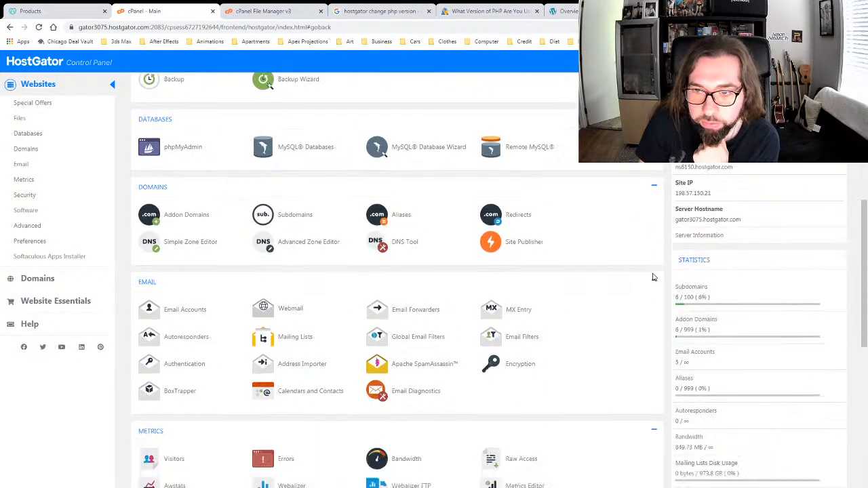
scroll(655, 263, up, 1)
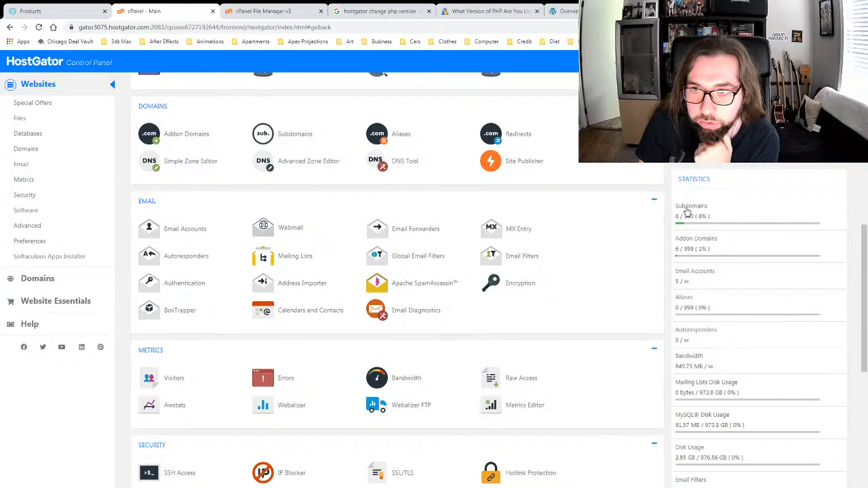
scroll(667, 232, down, 5)
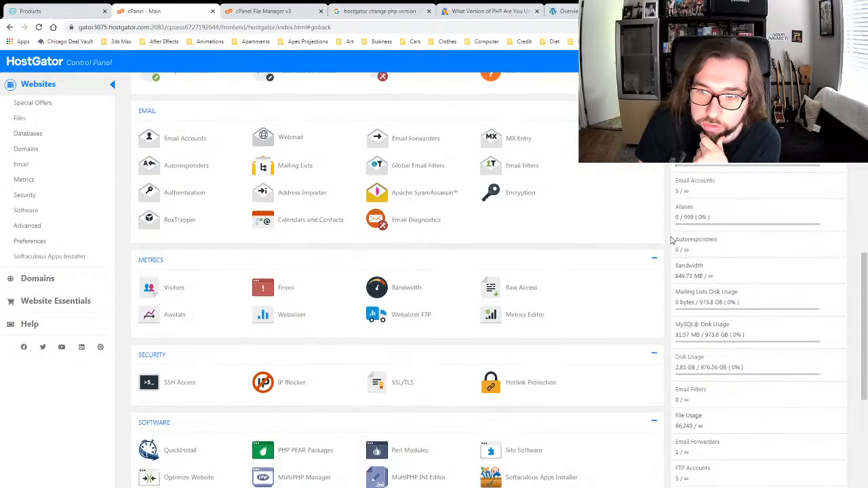
scroll(671, 241, up, 9)
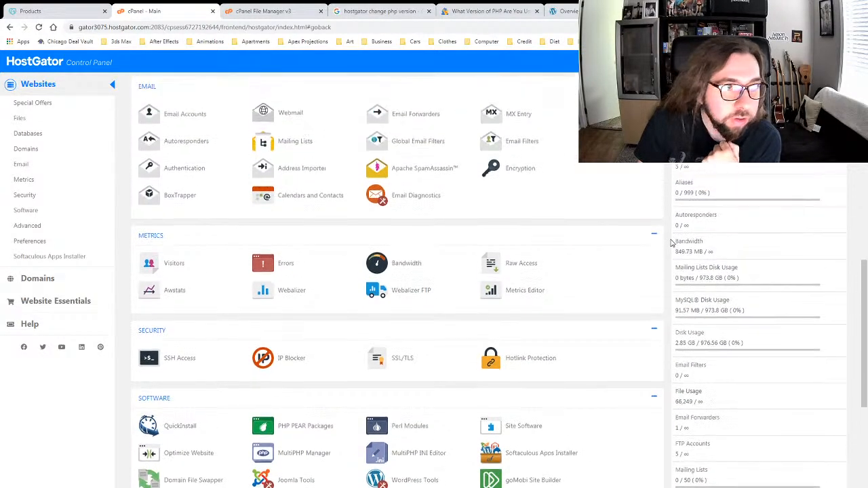
Step: View Metrics > Visitors for the leo-nails SSL site, then return to the cPanel home
click(25, 179)
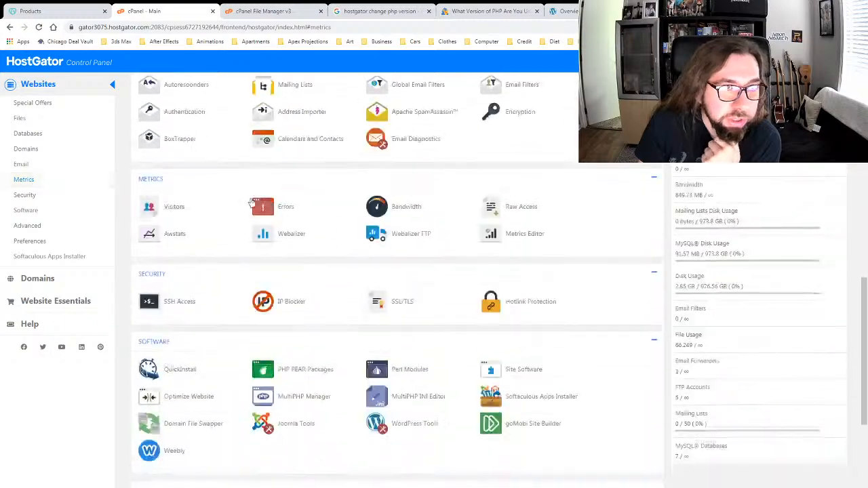
click(174, 143)
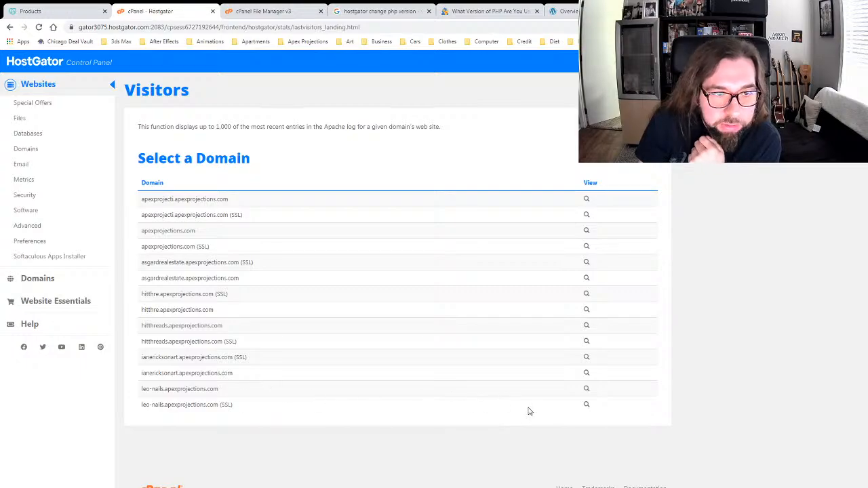
click(586, 405)
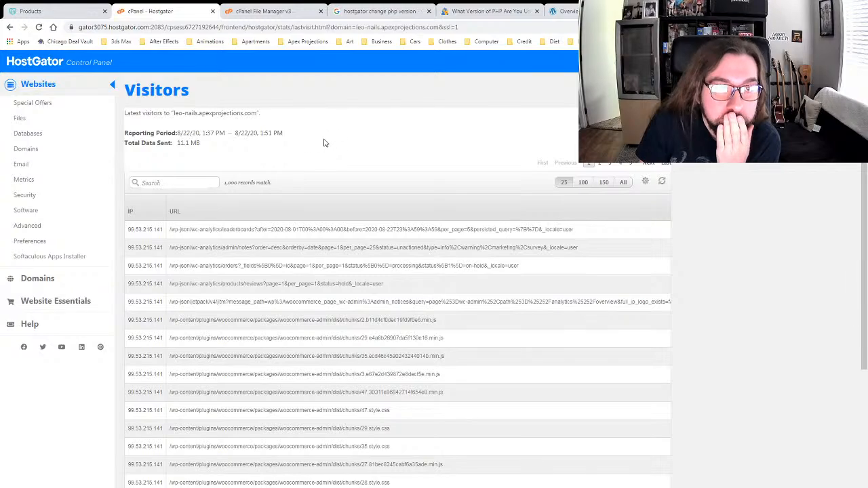
scroll(332, 141, down, 3)
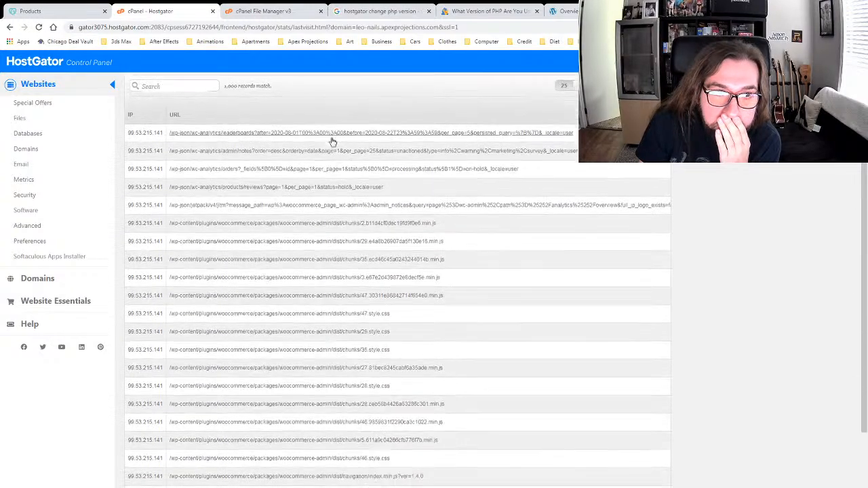
scroll(335, 145, up, 3)
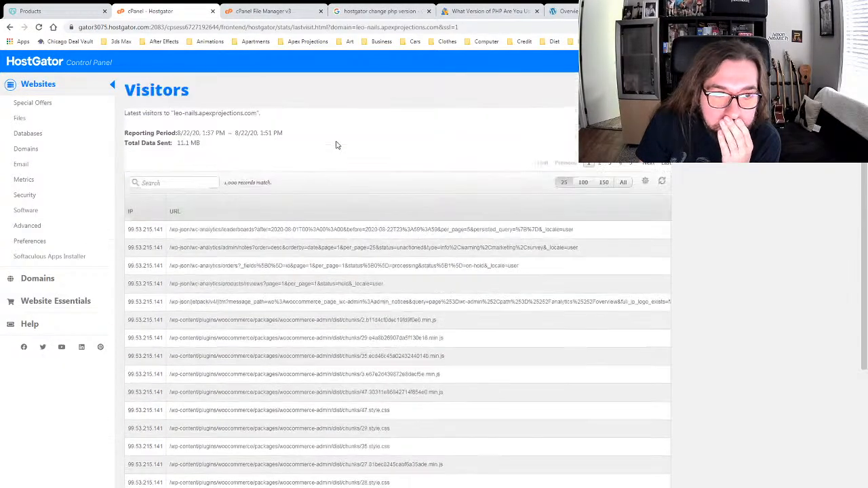
click(112, 85)
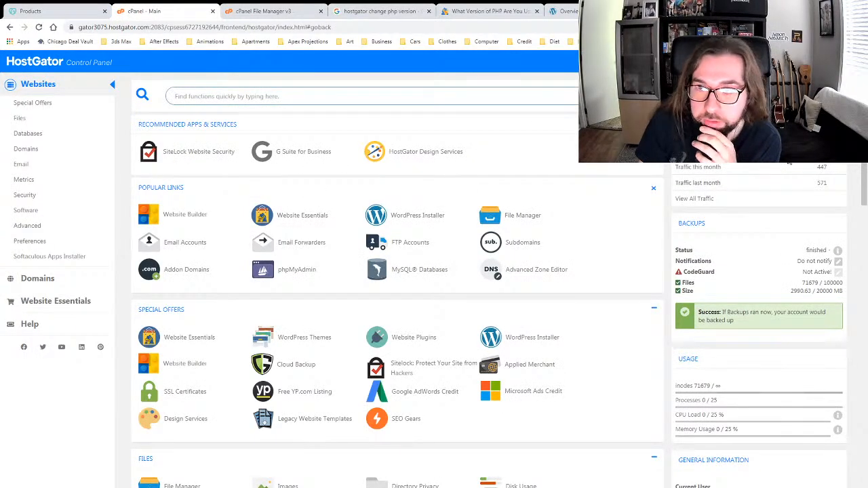
Step: Review AWStats for apexprojections.com (210 unique visitors, August 2020), then close it and return to WordPress
click(703, 198)
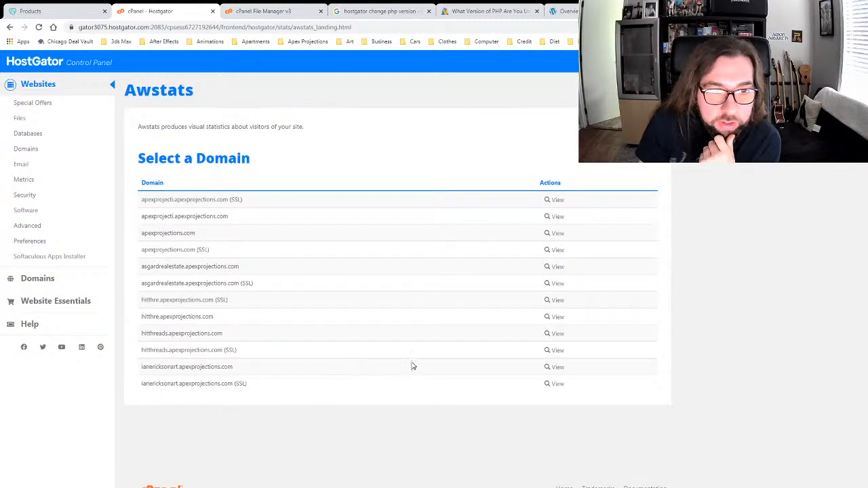
click(553, 233)
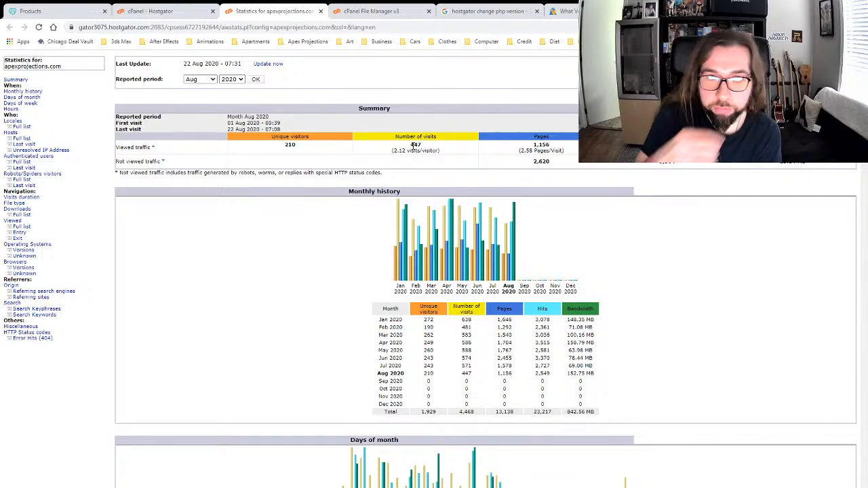
scroll(223, 271, down, 5)
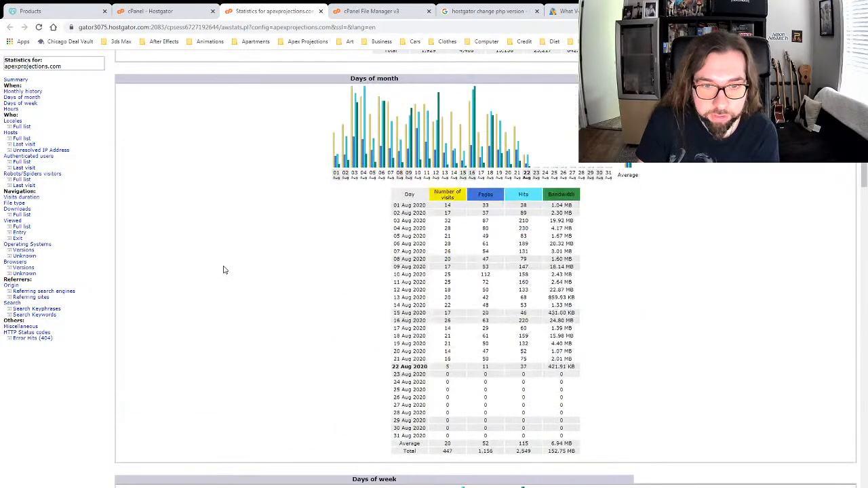
scroll(236, 276, up, 5)
click(321, 11)
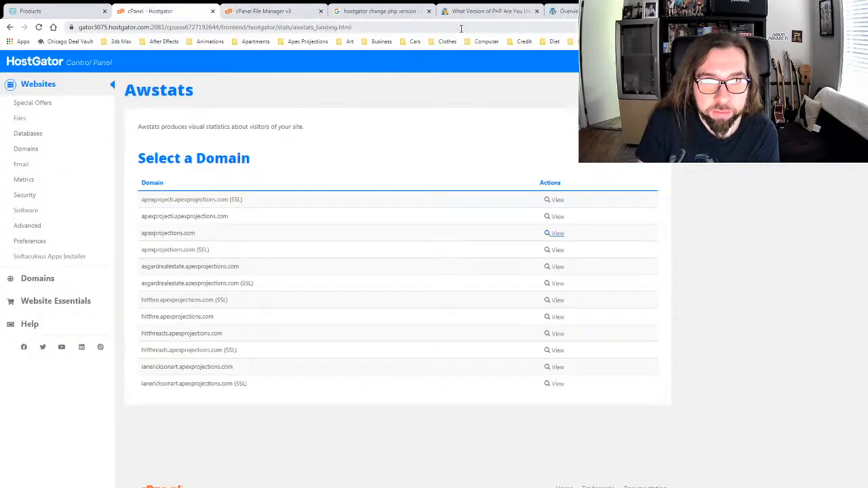
click(557, 11)
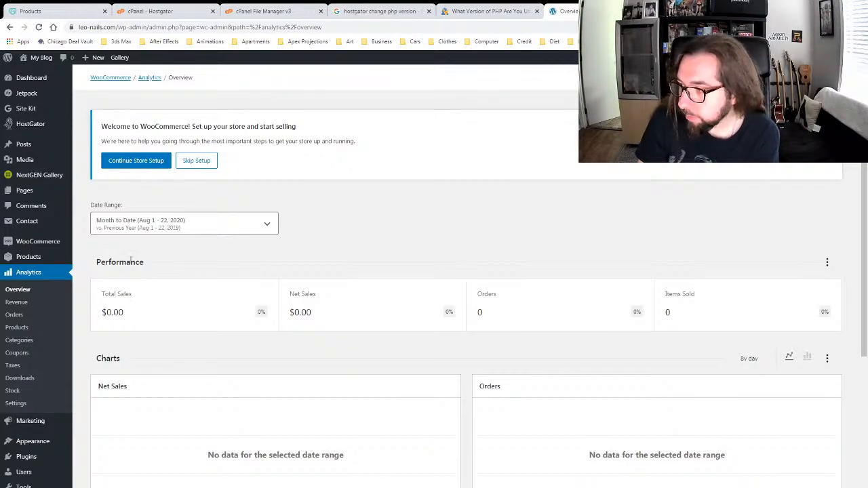
Step: Go to Plugins > Add New, close the File Manager tab, and open Visitor Traffic Real Time Statistics details
mouse_move(30, 464)
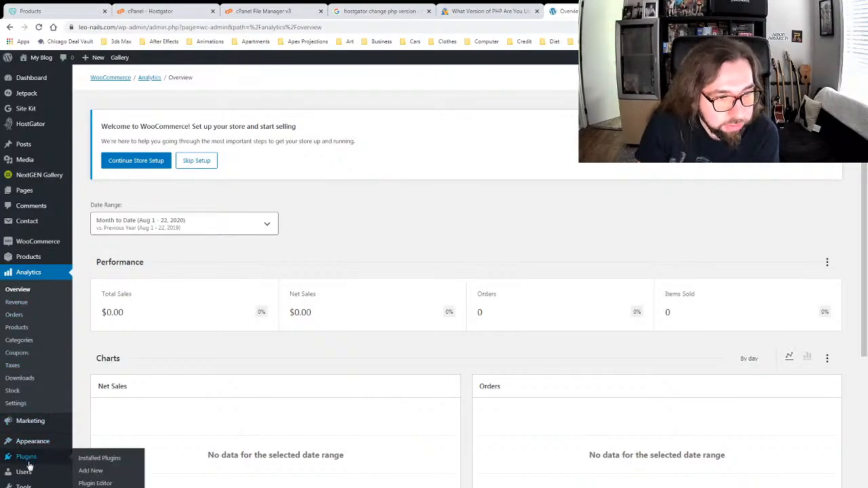
click(90, 472)
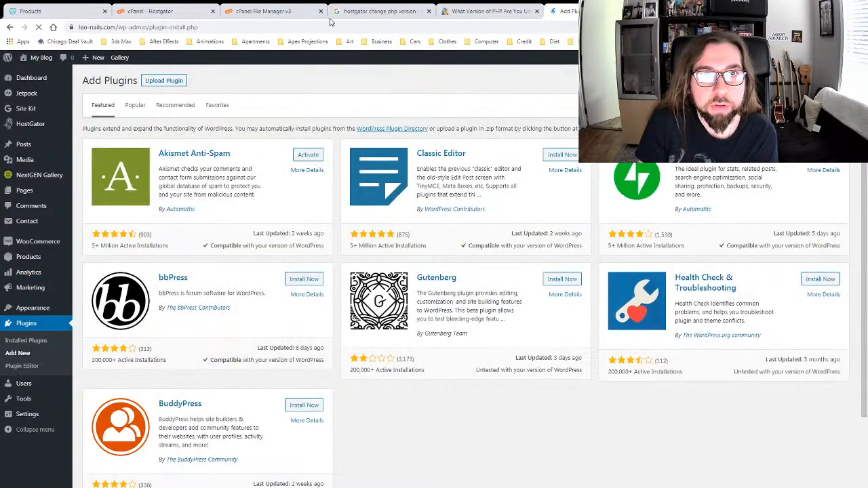
click(264, 11)
key(ctrl+w)
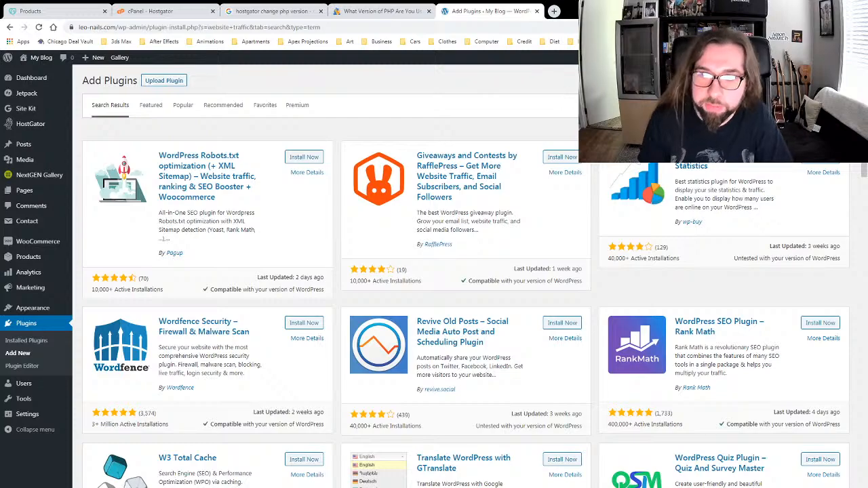
click(461, 178)
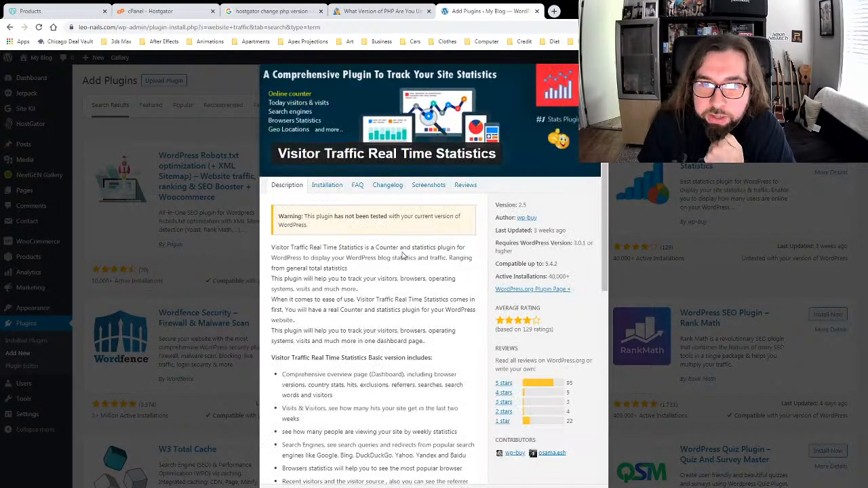
Step: Read the plugin's Installation, Description and FAQ tabs
click(332, 189)
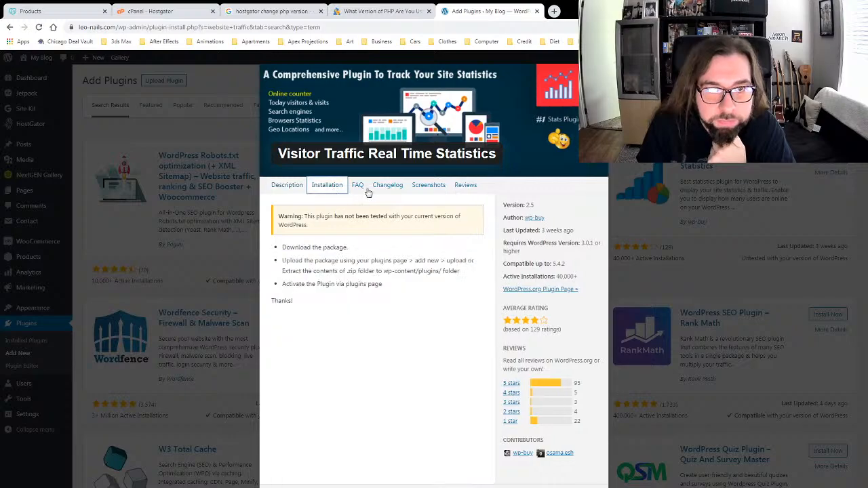
click(285, 186)
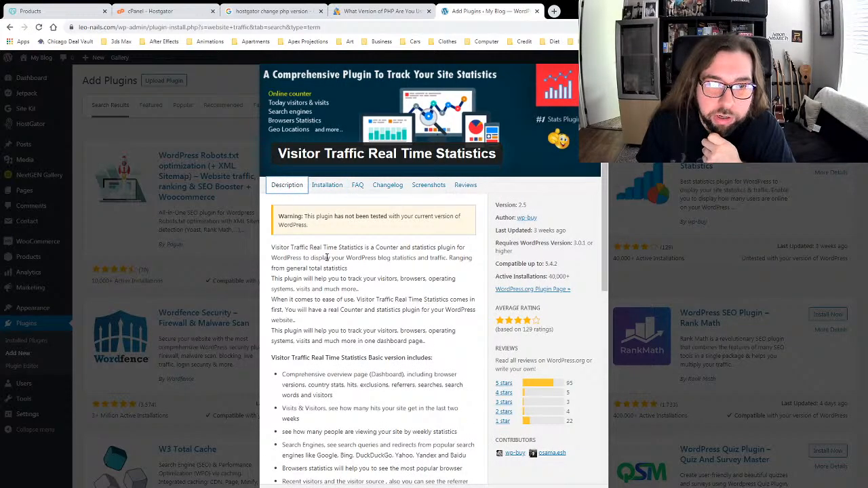
scroll(328, 257, down, 2)
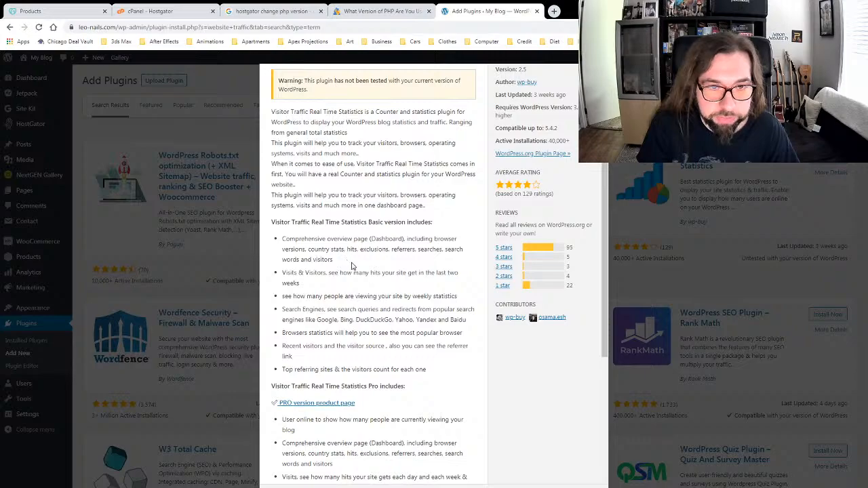
scroll(351, 266, down, 3)
scroll(393, 269, up, 5)
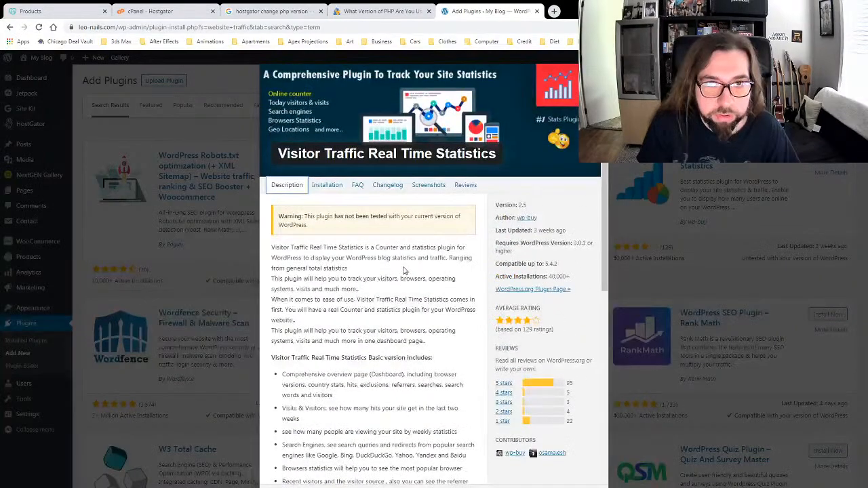
click(358, 185)
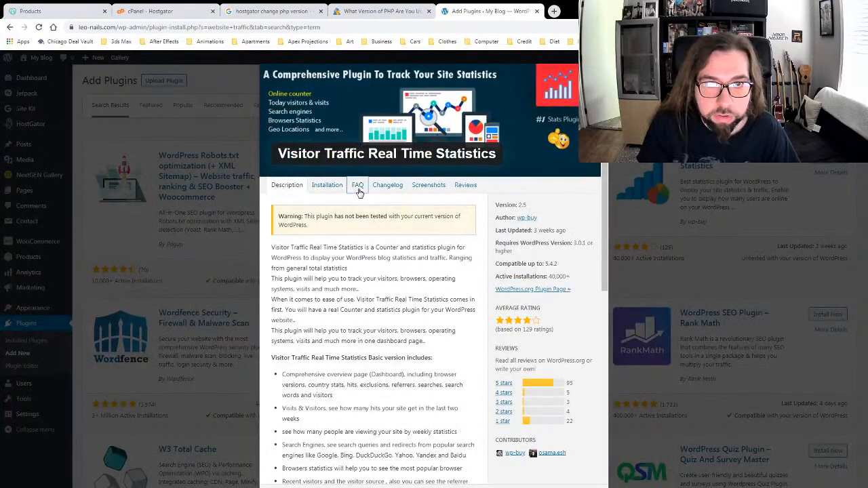
Step: View the Summary statistics and Recent visitors by IP screenshots full size, then close them
click(414, 187)
scroll(390, 251, down, 2)
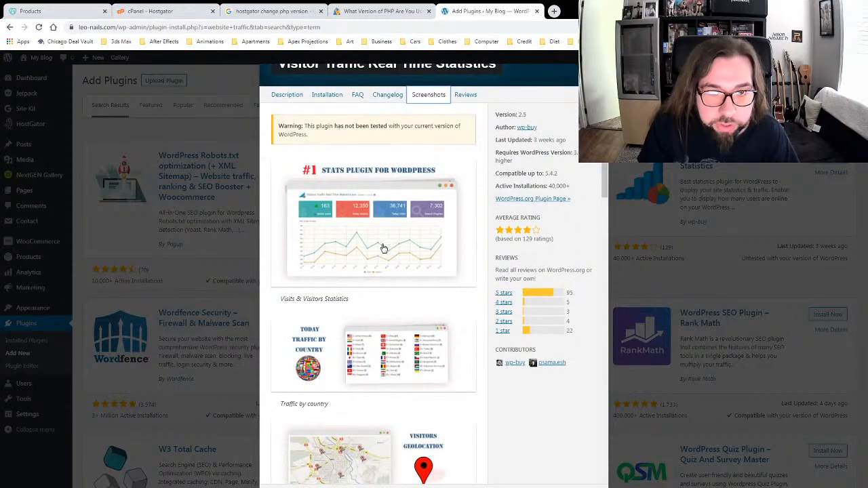
scroll(383, 248, down, 4)
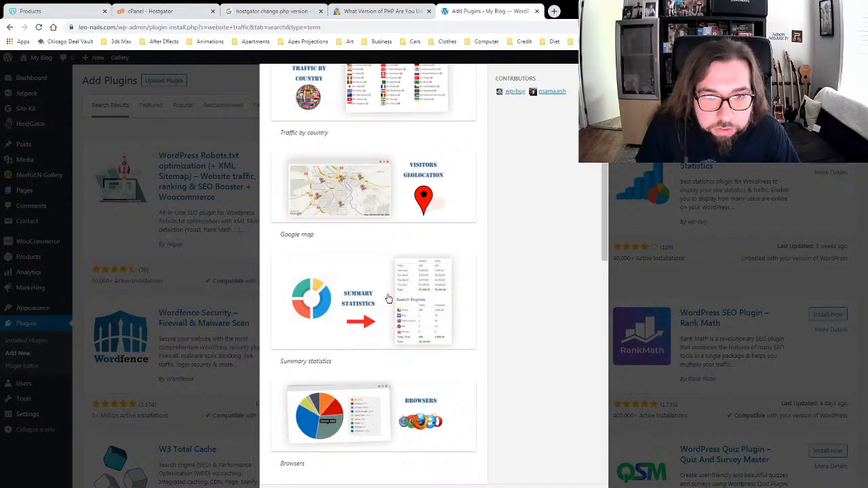
click(388, 300)
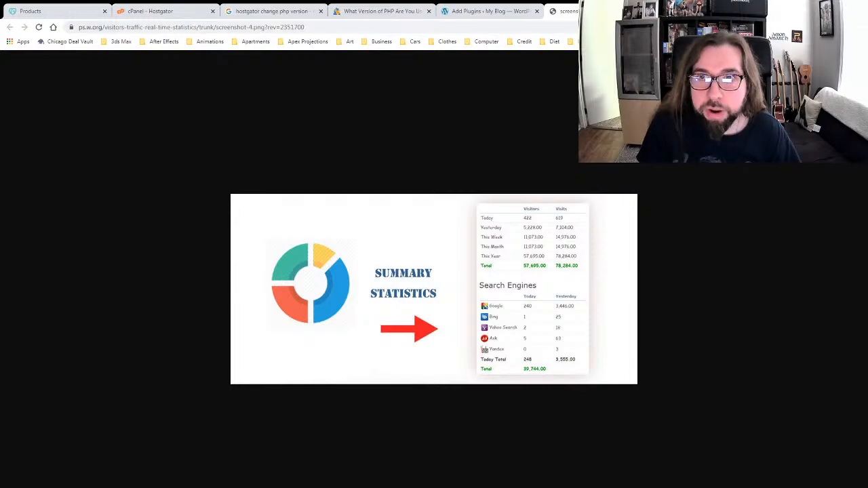
key(ctrl+w)
scroll(406, 264, down, 3)
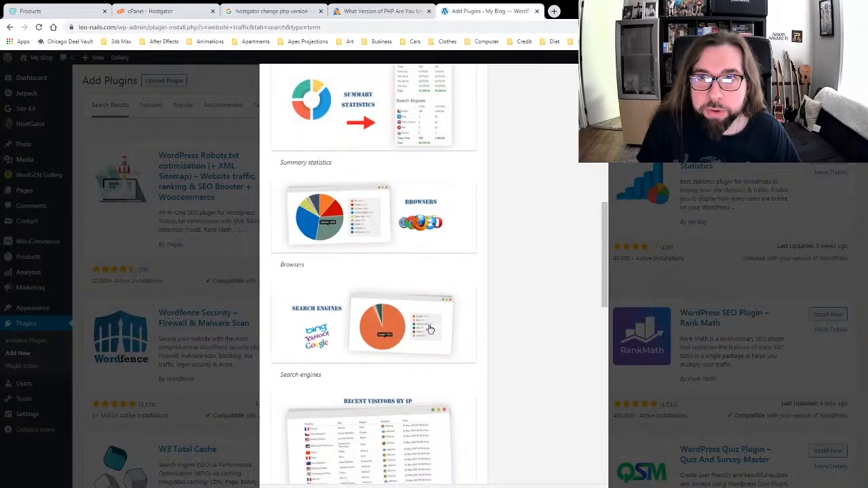
scroll(430, 328, down, 3)
click(382, 237)
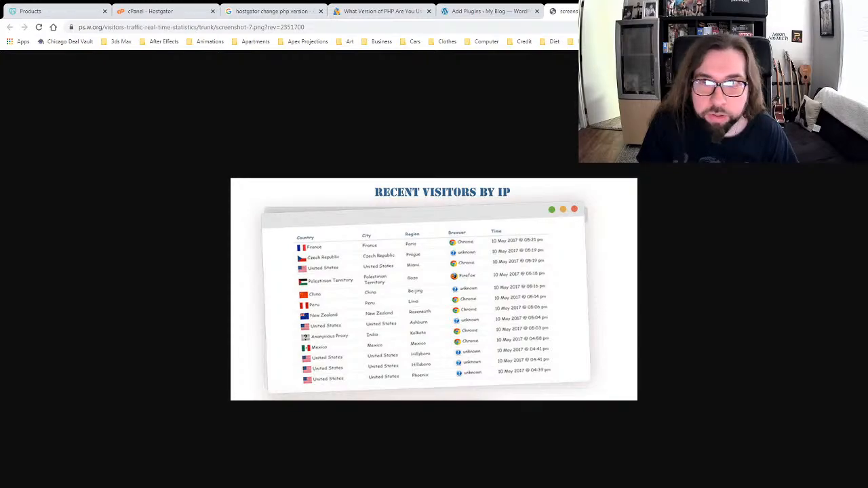
key(ctrl+w)
Step: View the Visits time screenshot full size, then close it and the plugin details
scroll(394, 276, down, 5)
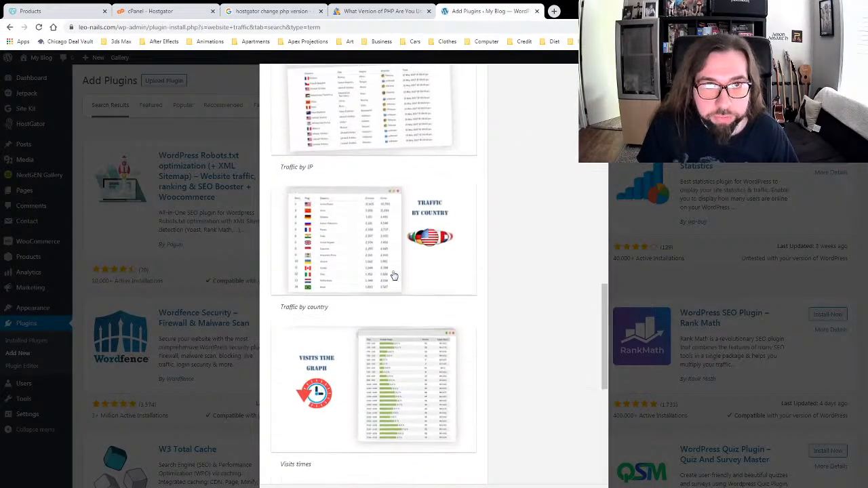
scroll(395, 274, up, 1)
scroll(397, 274, down, 3)
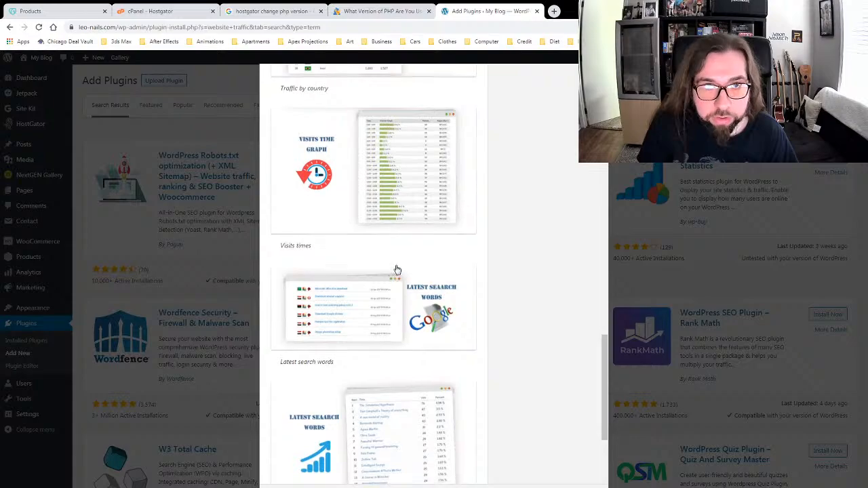
click(397, 203)
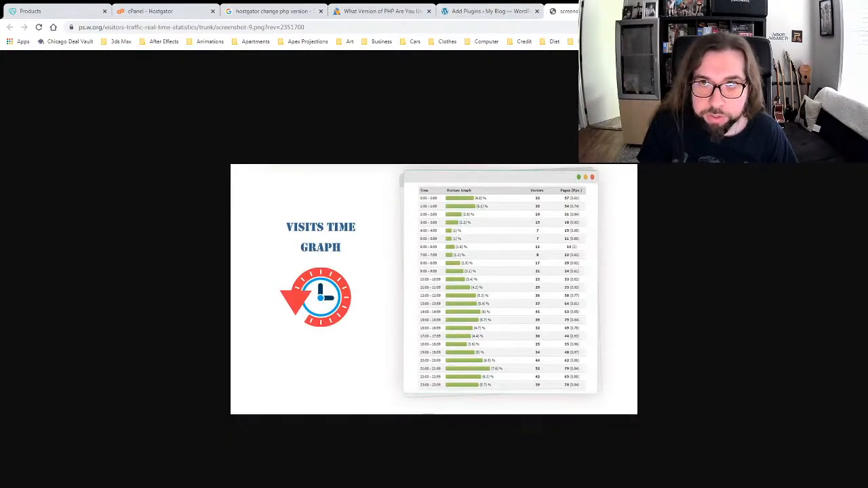
key(ctrl+w)
scroll(490, 258, down, 3)
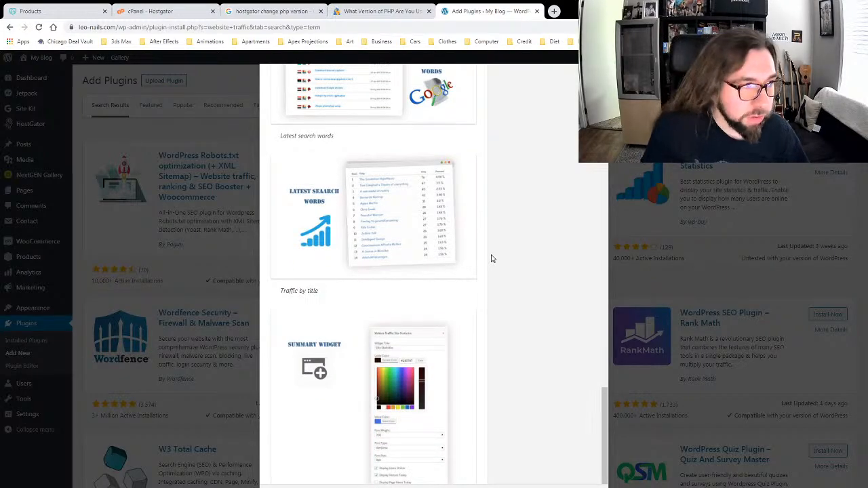
key(Escape)
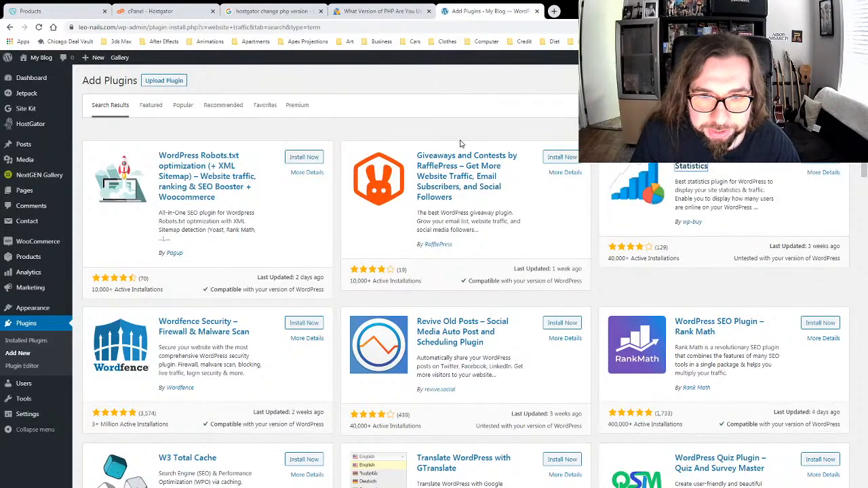
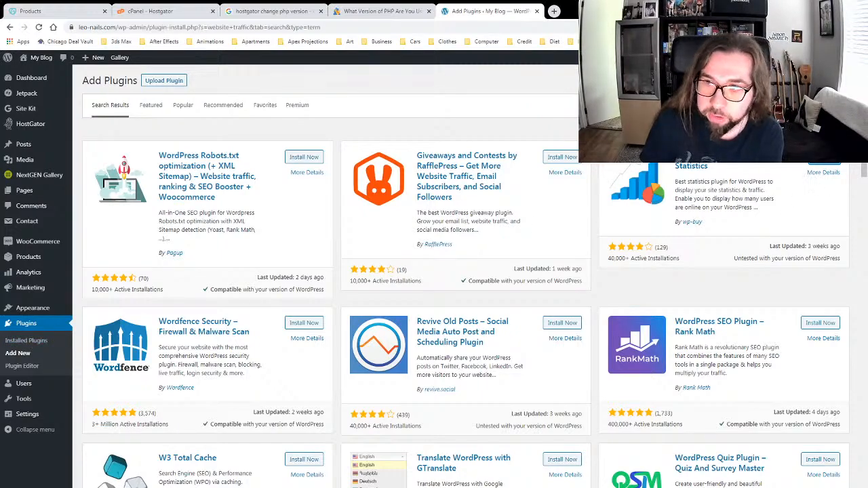
Step: Activate the Visitor Traffic Real Time Statistics Free plugin and go to its Visitor Traffic dashboard
click(819, 129)
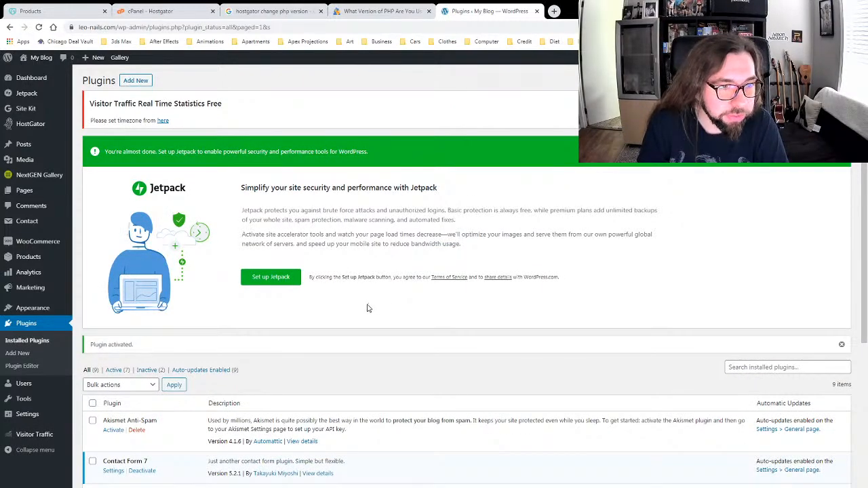
mouse_move(27, 437)
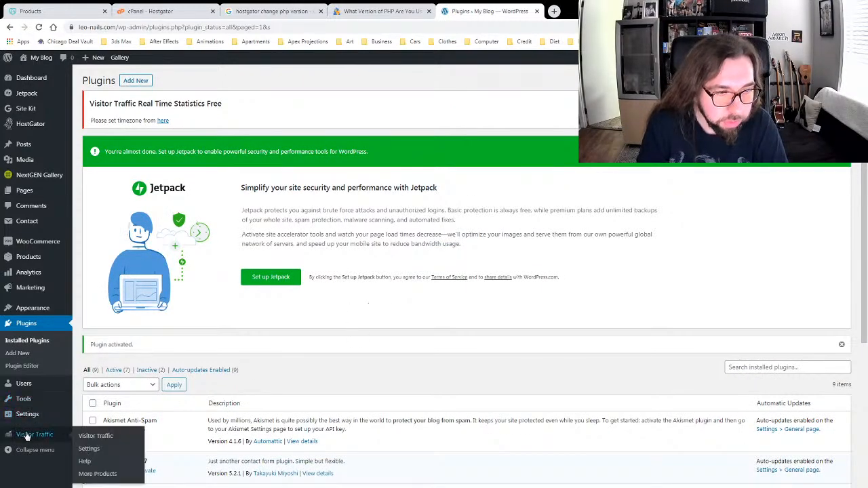
click(90, 438)
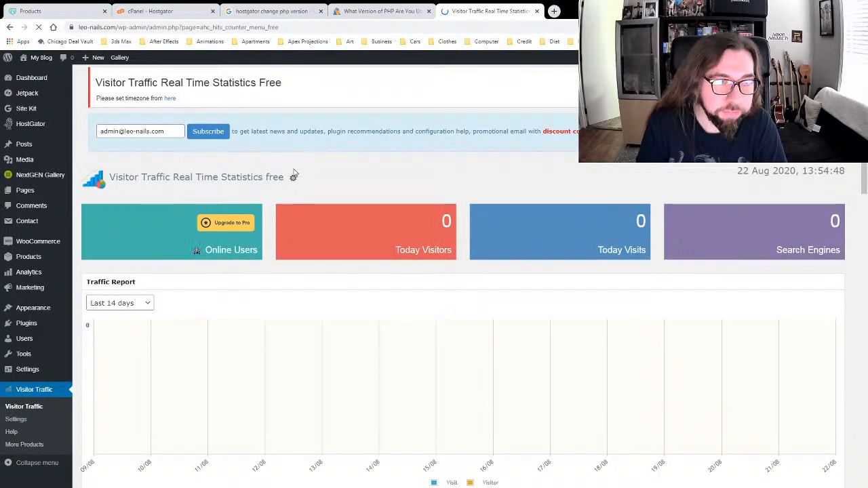
Step: Look over the Visitor Traffic statistics and close the 'What Version of PHP' article tab
scroll(536, 364, down, 3)
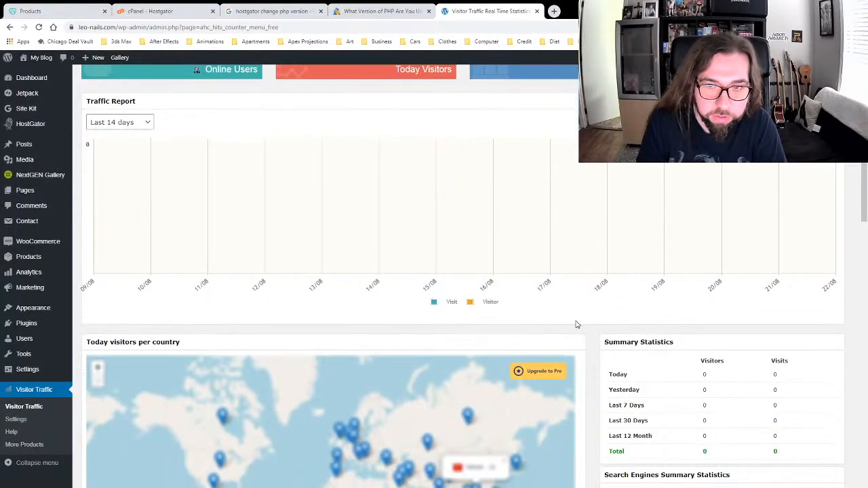
scroll(590, 326, down, 3)
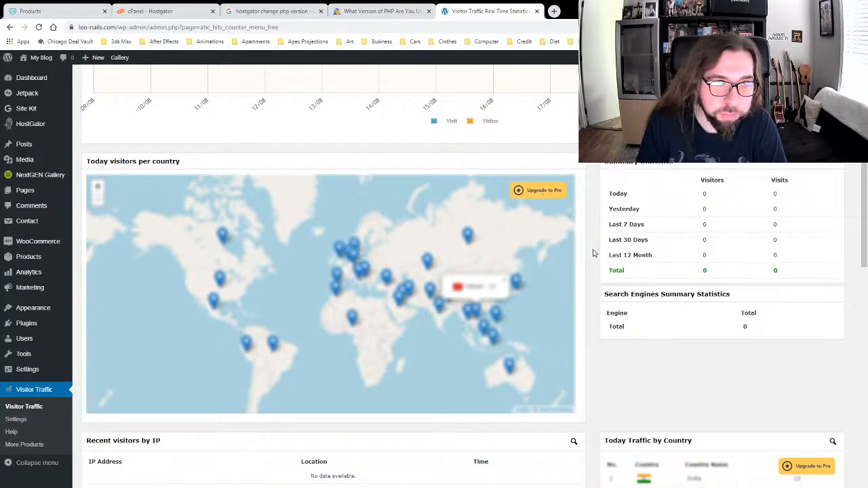
scroll(597, 243, down, 4)
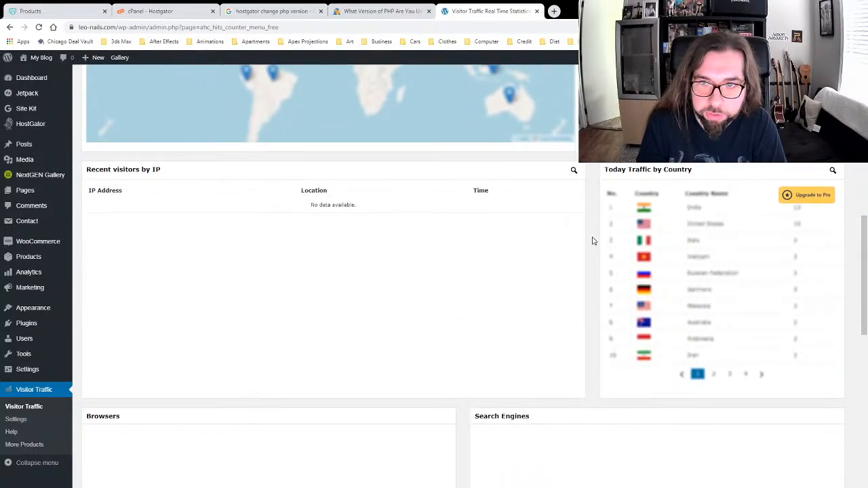
scroll(588, 235, up, 6)
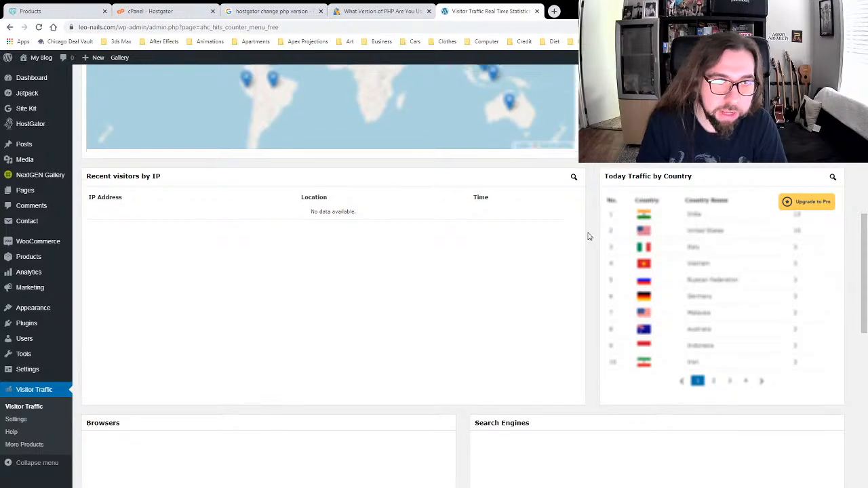
scroll(554, 222, up, 3)
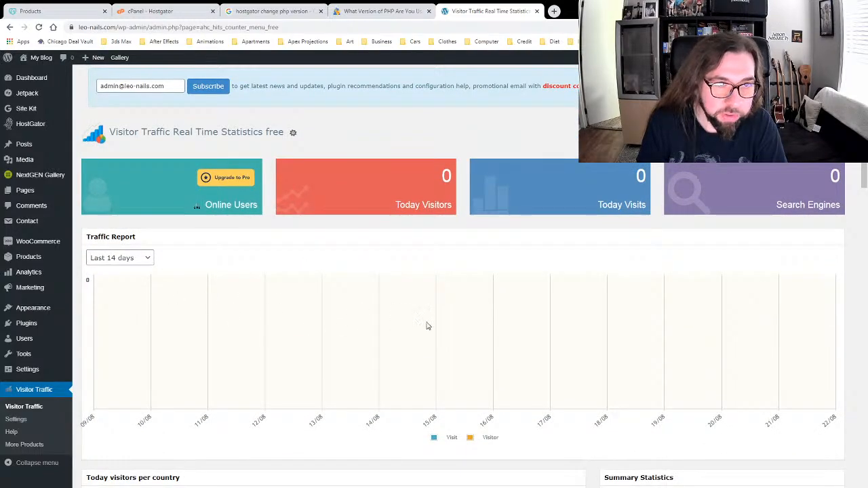
scroll(550, 315, up, 1)
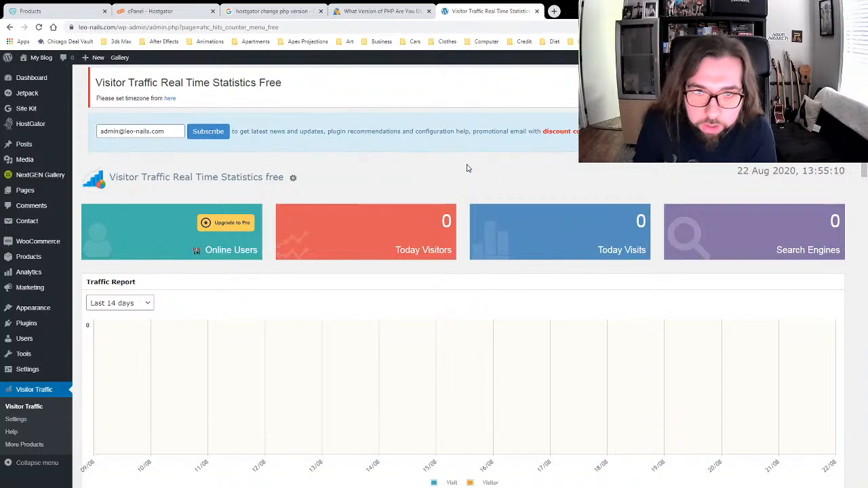
click(429, 11)
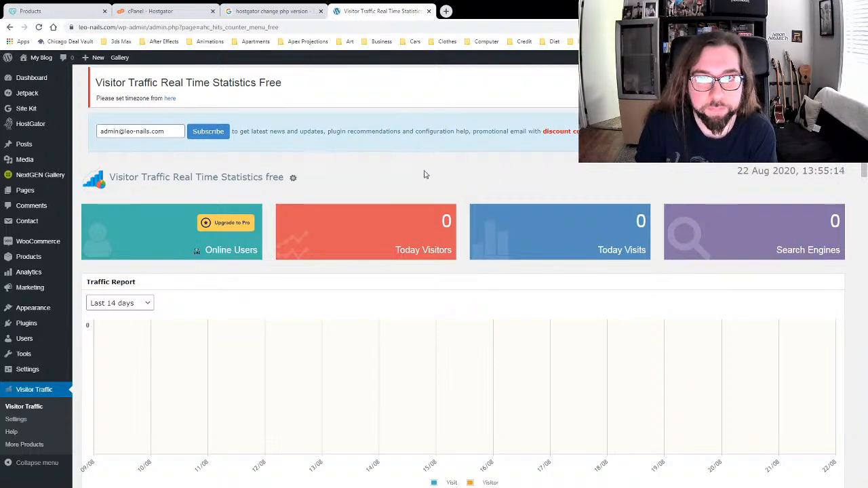
Step: Bring up the Pro version's product page from the Upgrade to Pro link on the map
scroll(395, 169, down, 2)
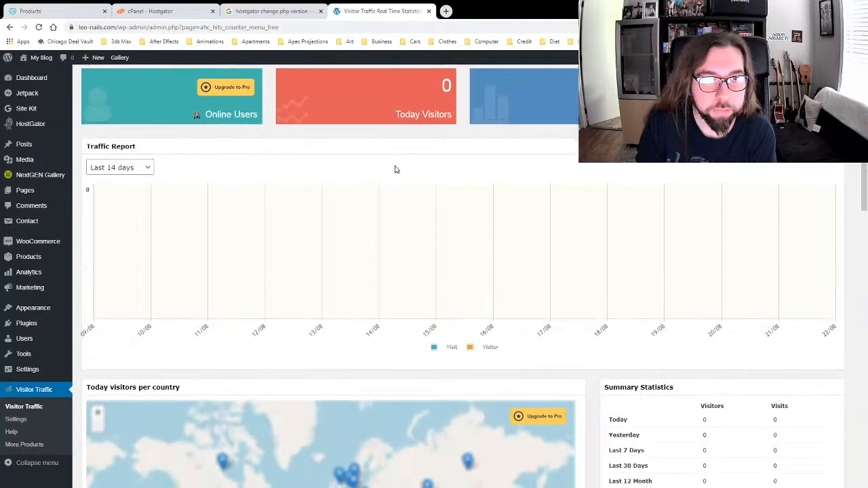
scroll(396, 169, down, 2)
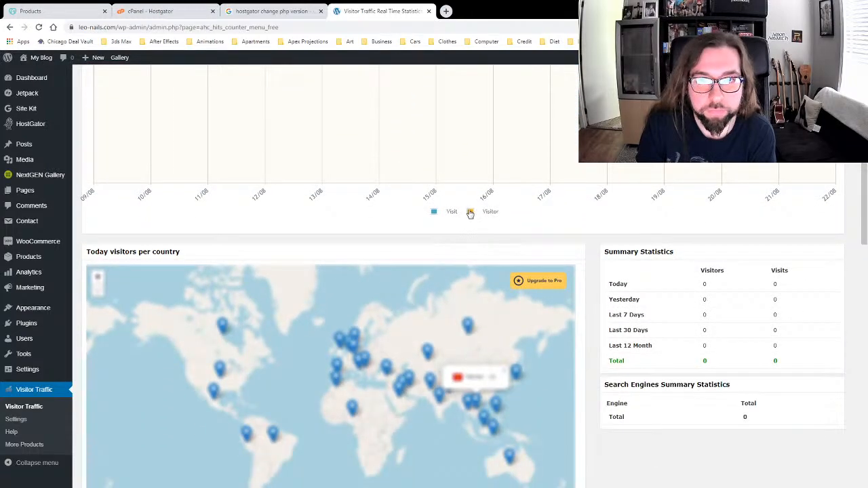
scroll(594, 220, down, 3)
scroll(595, 219, up, 2)
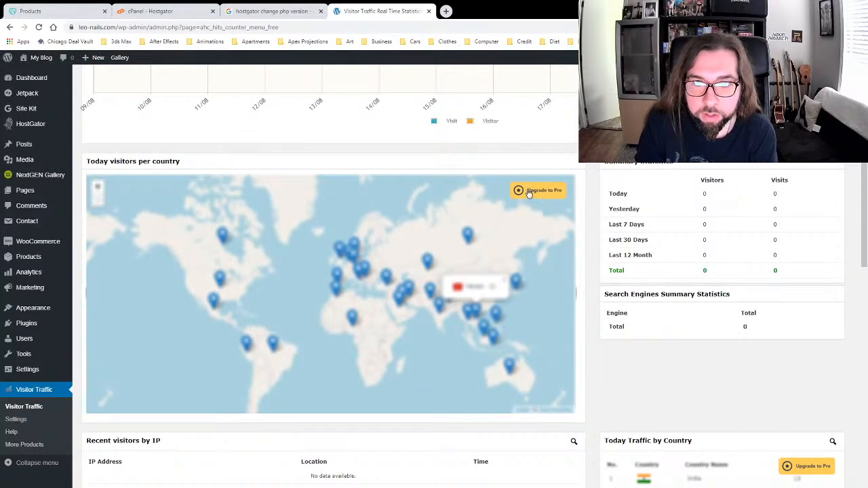
click(529, 192)
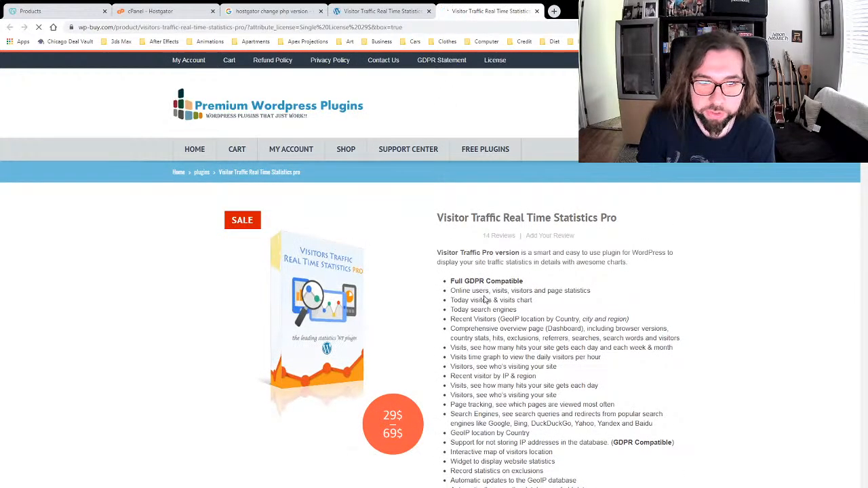
Step: Review the Pro product page's features and its 29$ (down from 69$) pricing
scroll(479, 285, down, 2)
scroll(479, 285, up, 1)
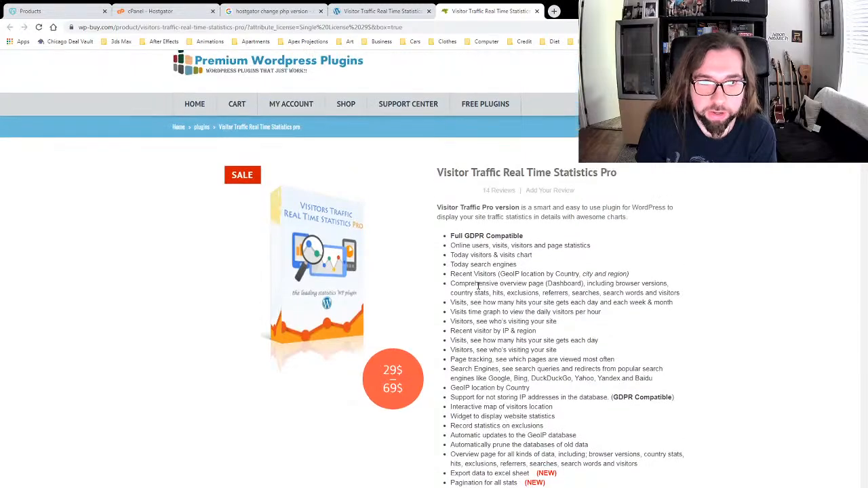
scroll(456, 280, down, 5)
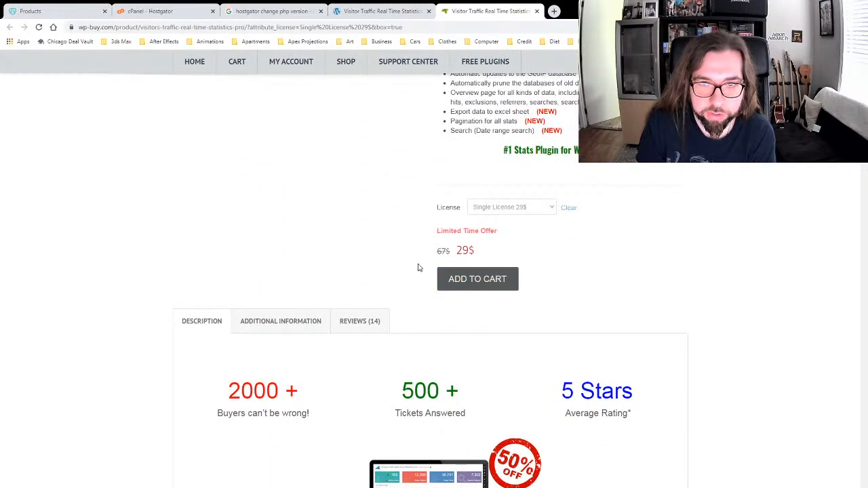
scroll(318, 260, up, 1)
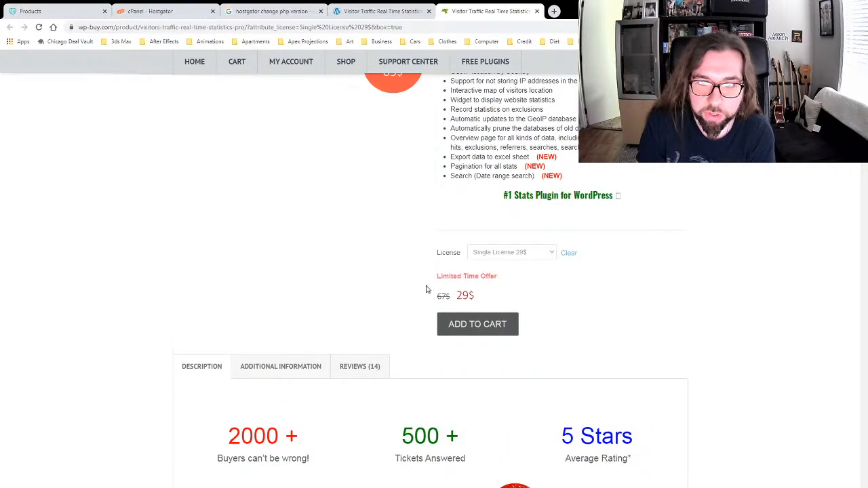
scroll(403, 271, up, 3)
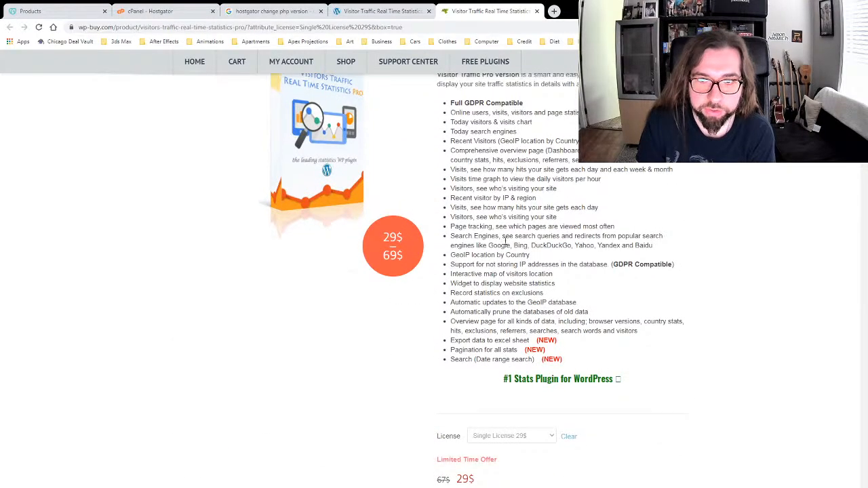
scroll(499, 258, up, 3)
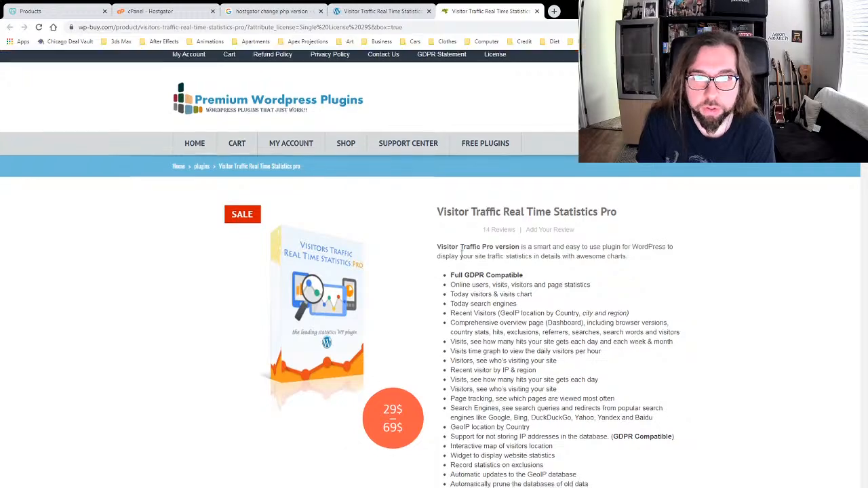
scroll(227, 288, down, 5)
scroll(144, 244, down, 12)
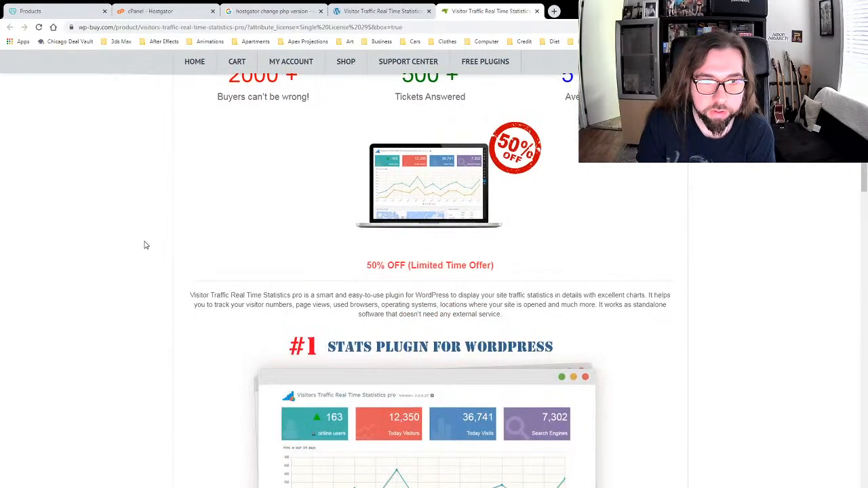
scroll(142, 244, down, 10)
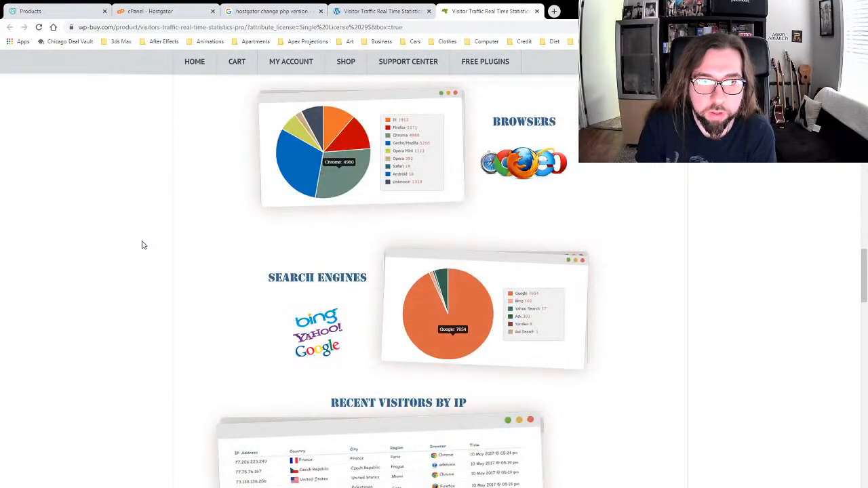
scroll(142, 245, down, 4)
scroll(144, 241, up, 14)
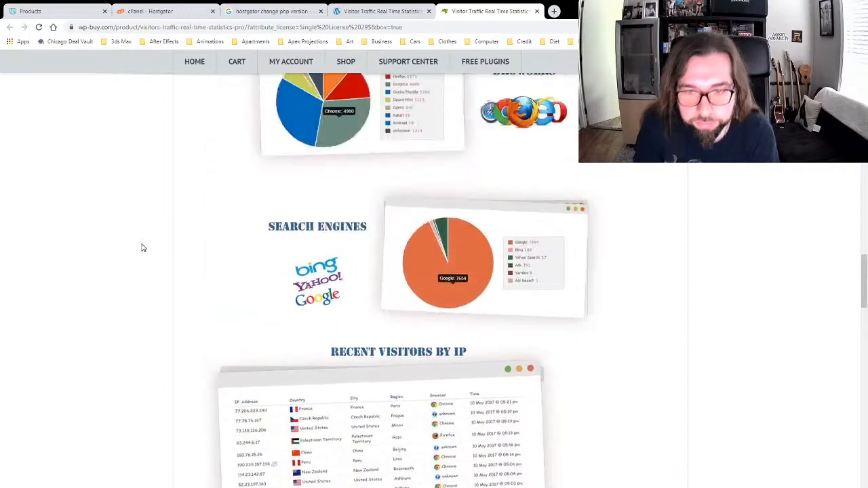
scroll(144, 238, down, 10)
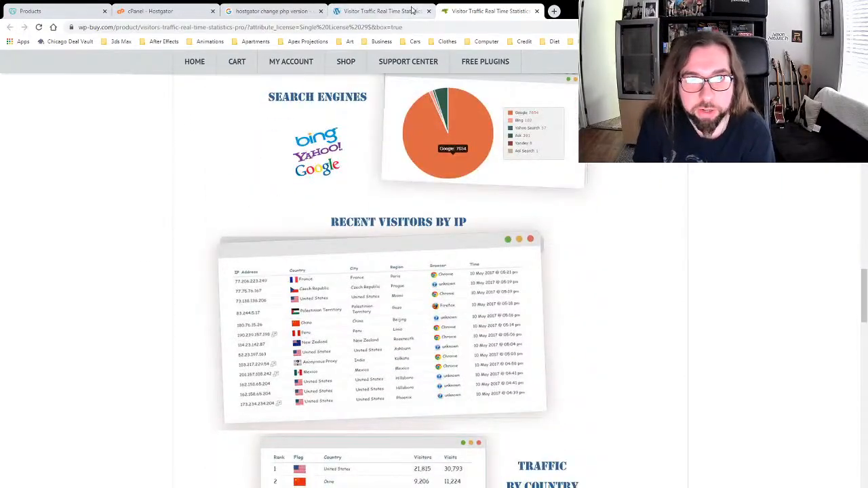
Step: Compare with the WordPress statistics dashboard, then close the wp-buy.com product tab
click(381, 10)
scroll(595, 210, down, 5)
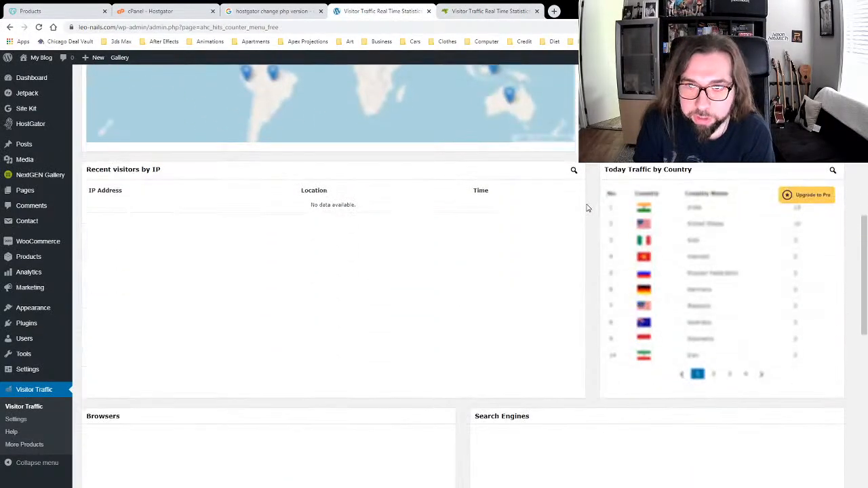
scroll(587, 206, up, 10)
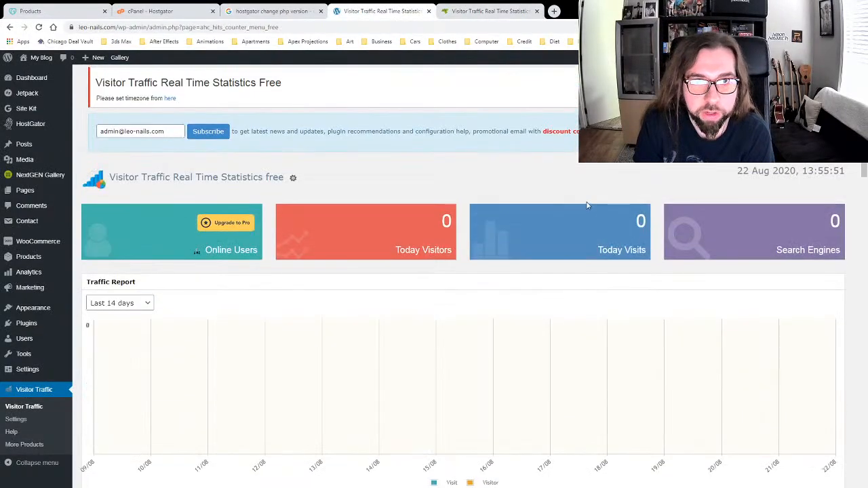
click(470, 9)
scroll(607, 205, up, 15)
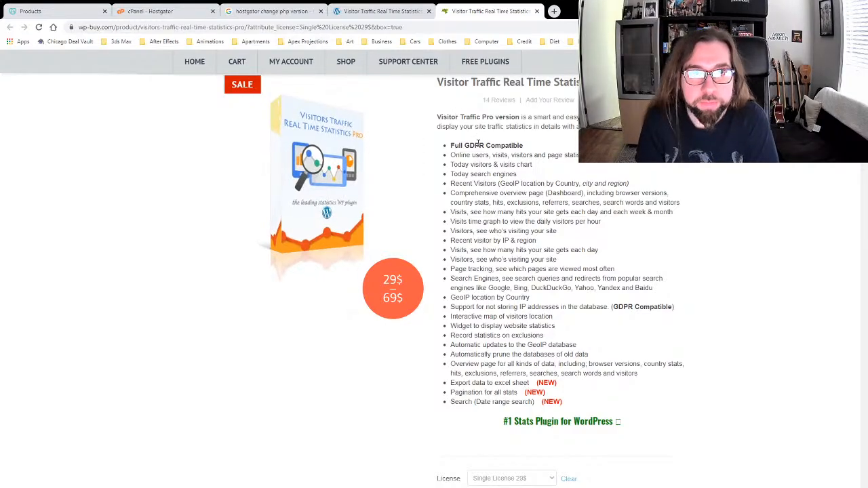
scroll(490, 168, up, 3)
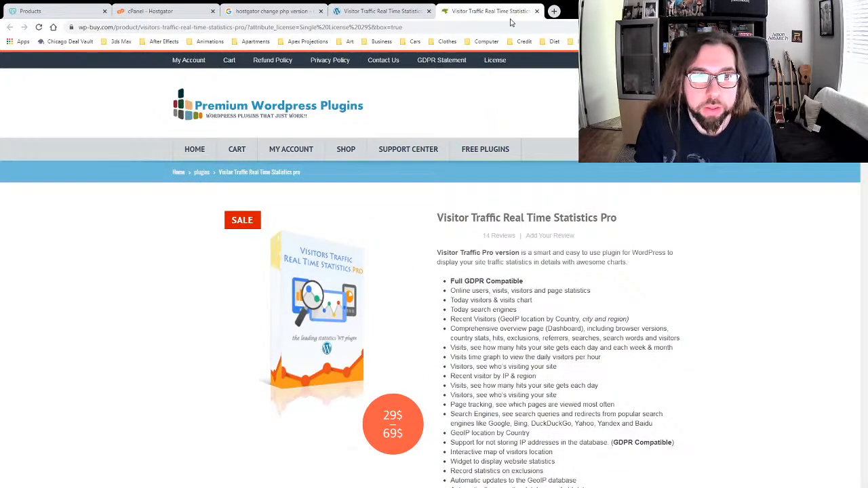
click(537, 11)
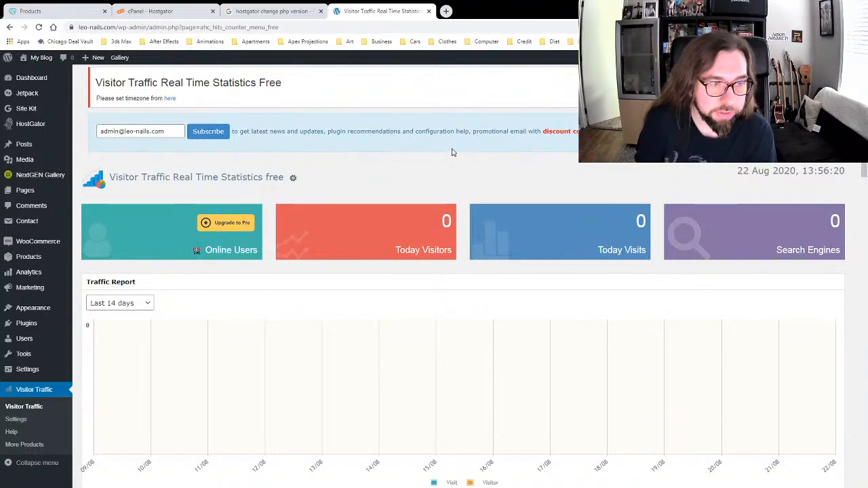
Step: Look over the zero-visitor stats and visitor map on the Visitor Traffic page
scroll(492, 167, down, 5)
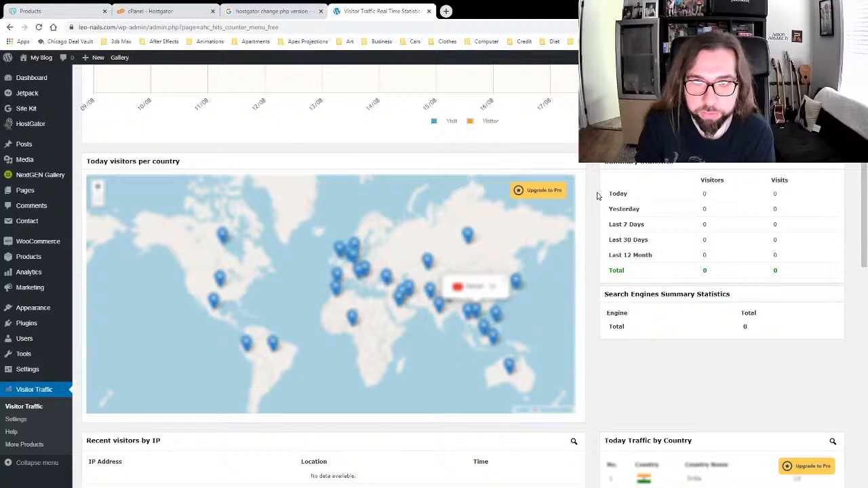
scroll(597, 196, up, 5)
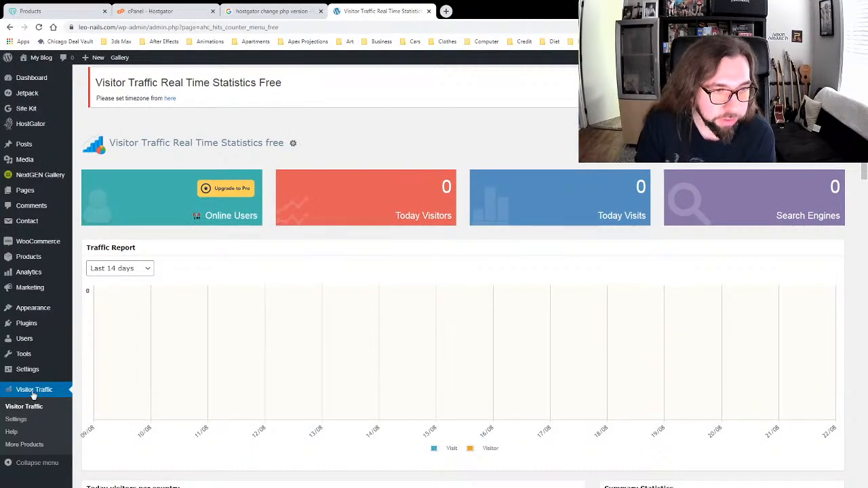
Step: Deactivate Visitor Traffic Real Time Statistics in the Installed Plugins list
mouse_move(41, 323)
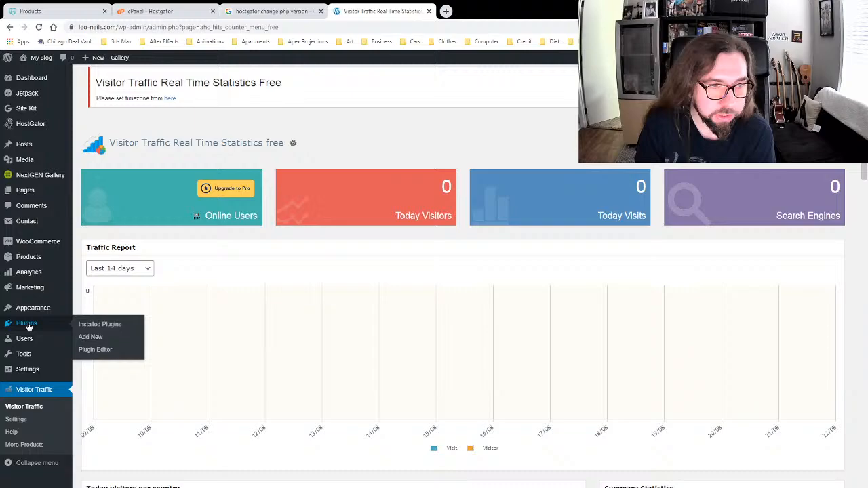
click(88, 336)
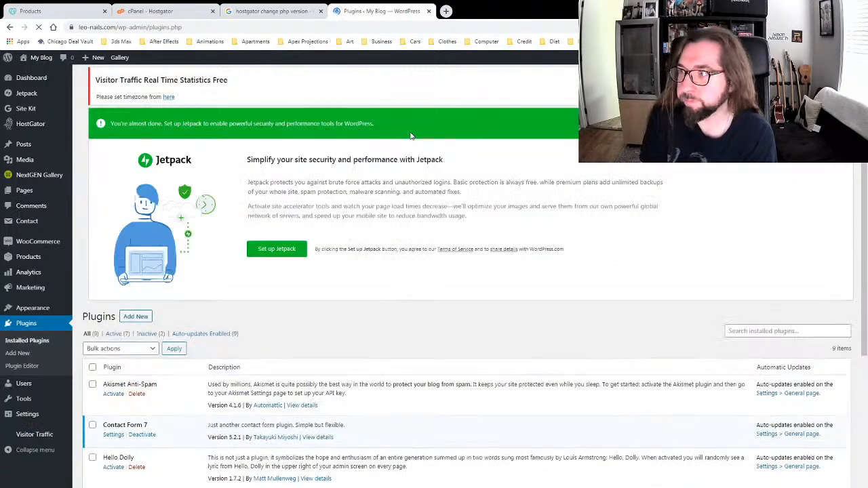
scroll(364, 237, down, 5)
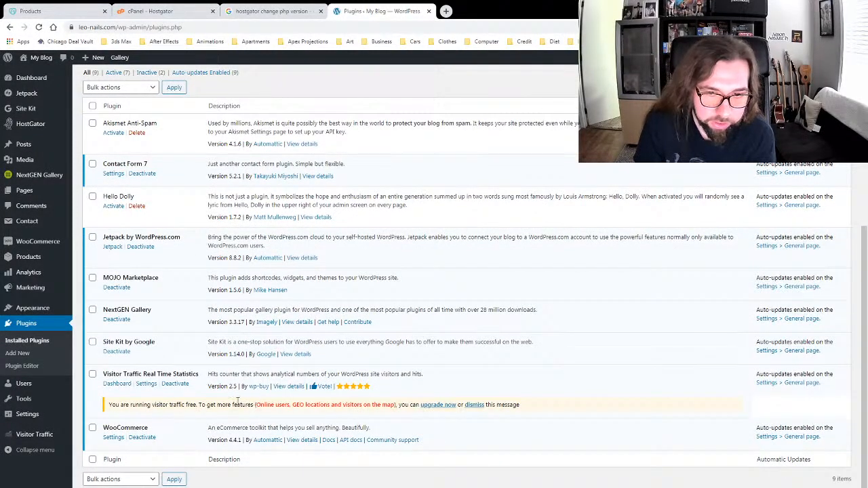
click(176, 384)
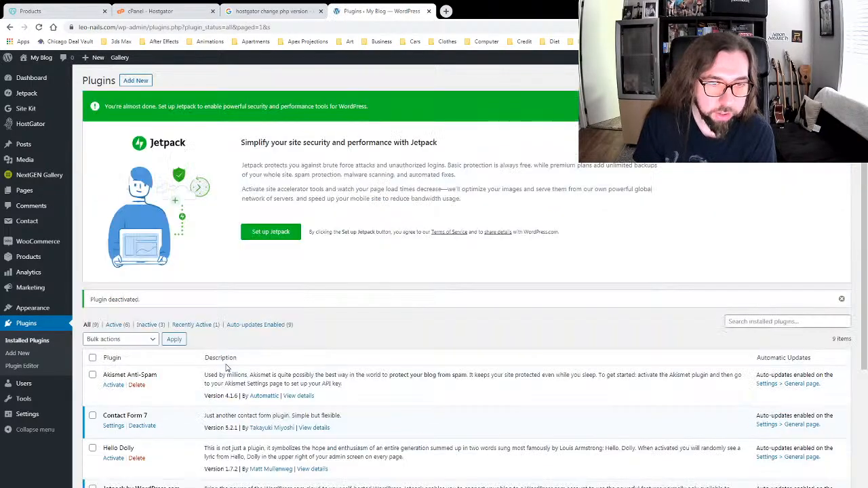
Step: Delete the deactivated plugin with its data and return to the Dashboard
scroll(241, 349, down, 3)
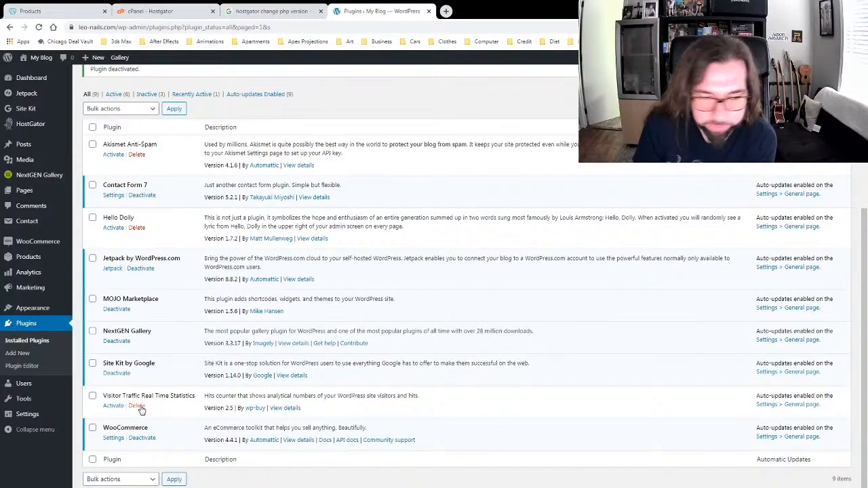
click(139, 407)
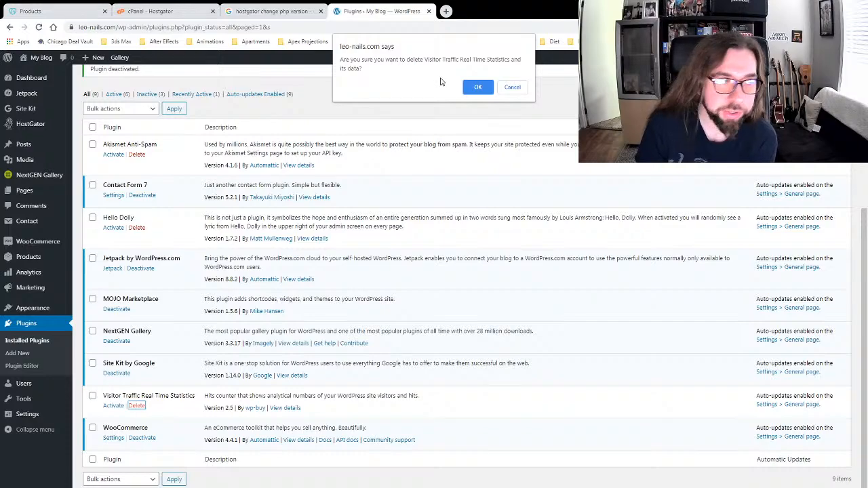
click(477, 88)
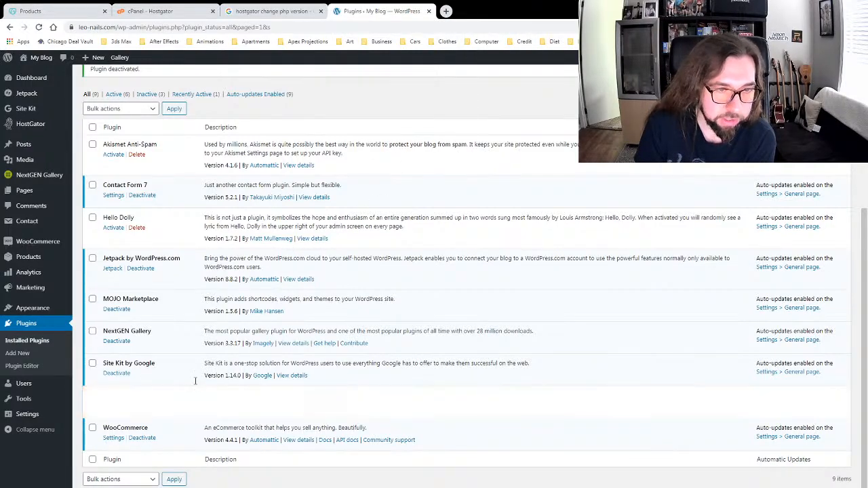
scroll(204, 295, up, 3)
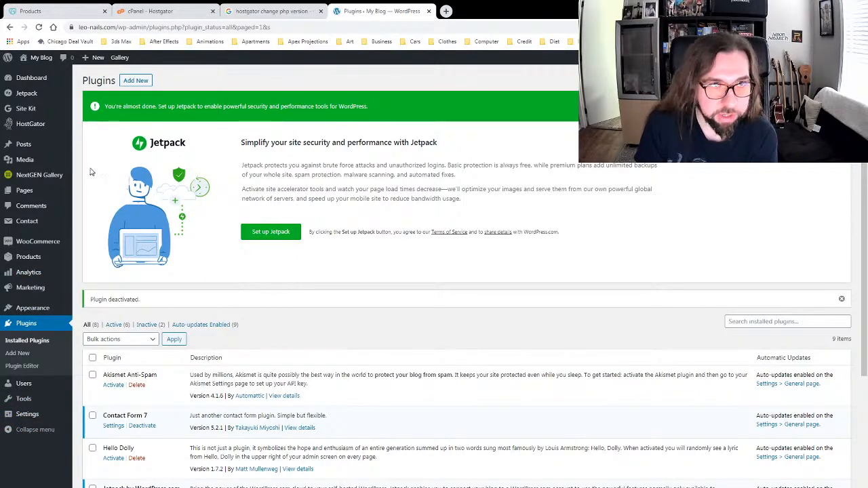
click(27, 78)
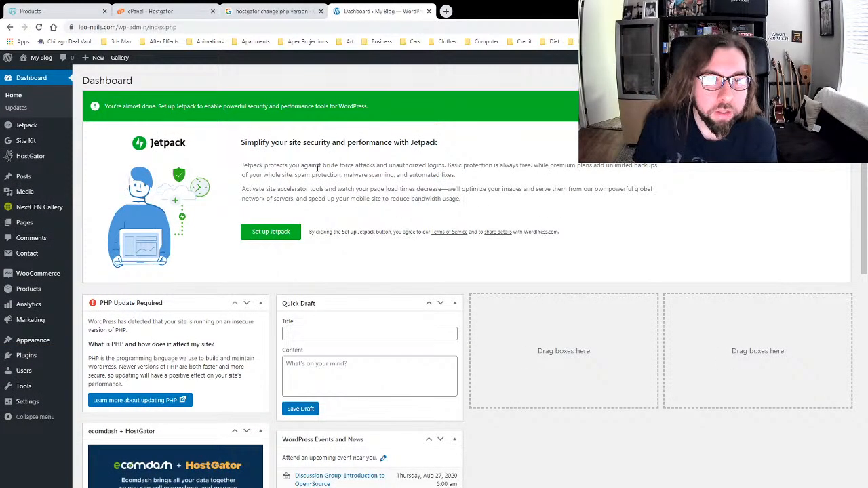
Step: Show All Posts, where 'Hello world!' is the only published post
scroll(309, 163, down, 3)
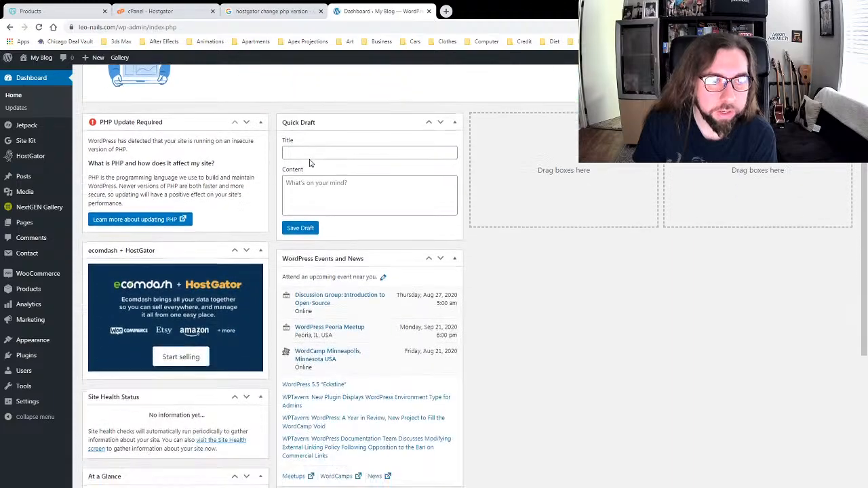
scroll(309, 163, up, 3)
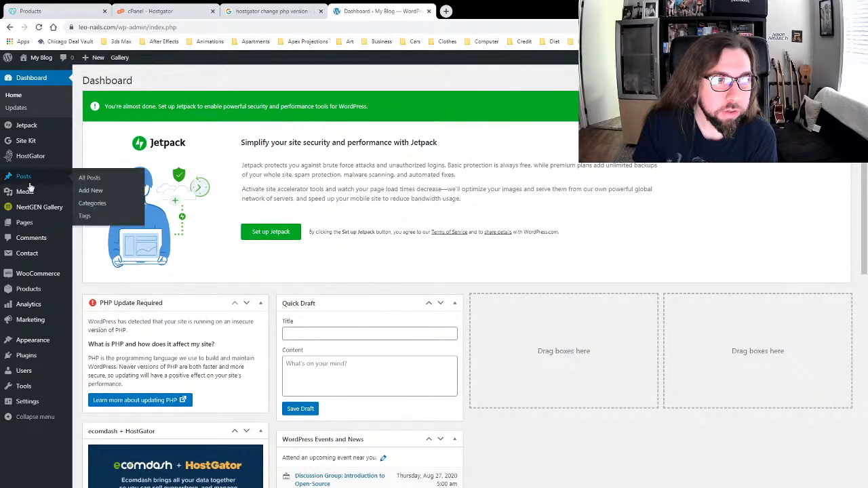
mouse_move(33, 178)
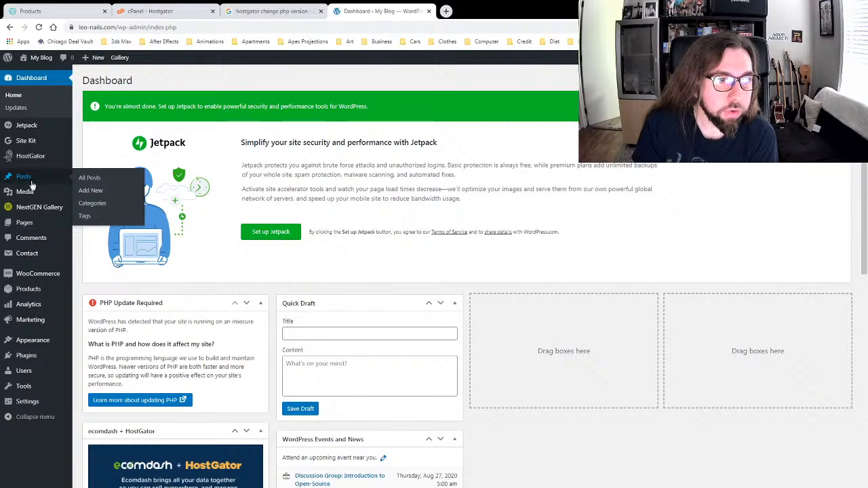
mouse_move(39, 229)
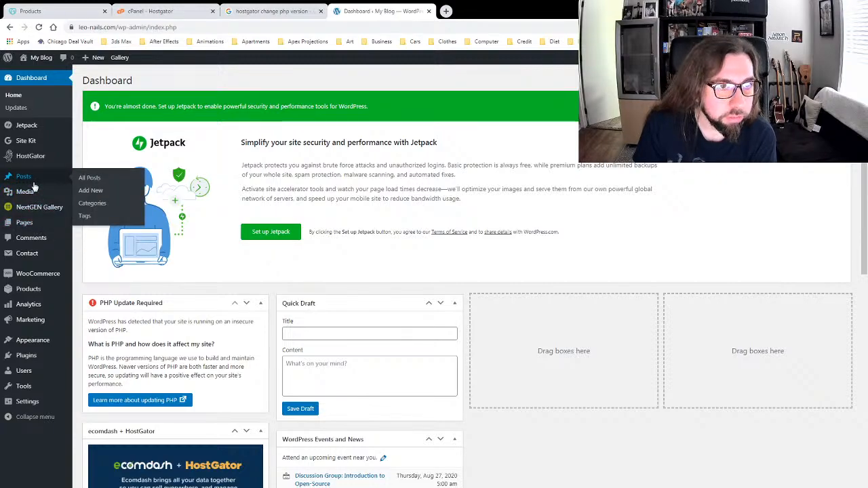
click(98, 179)
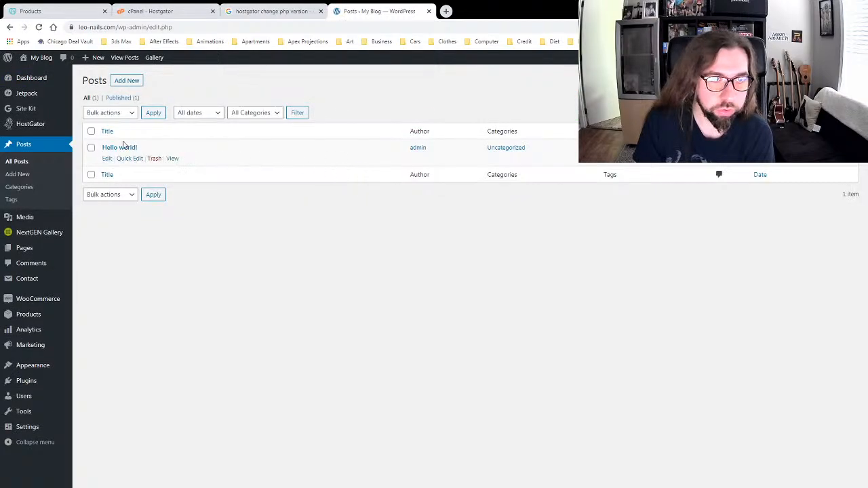
Step: Edit the 'Hello world!' post and preview it in a new tab
click(117, 148)
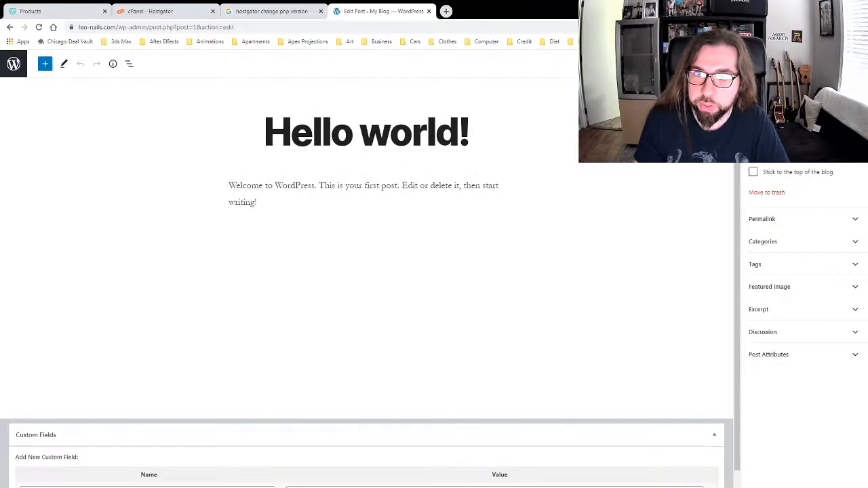
click(753, 151)
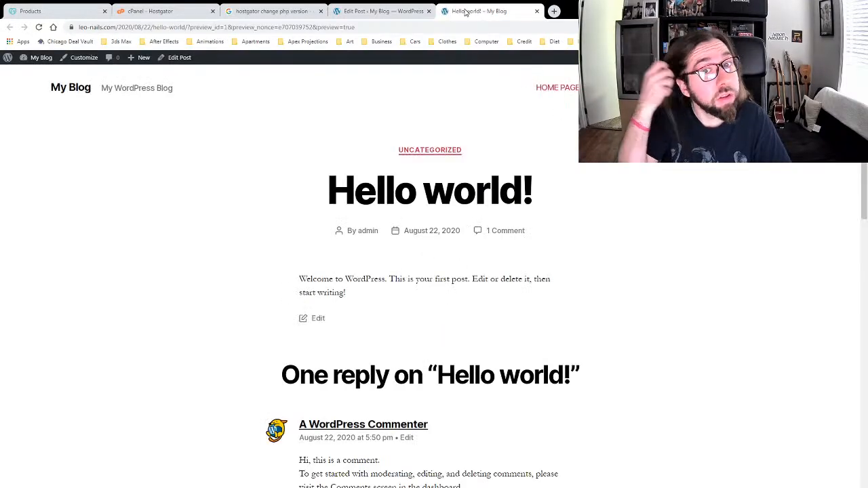
scroll(191, 227, down, 3)
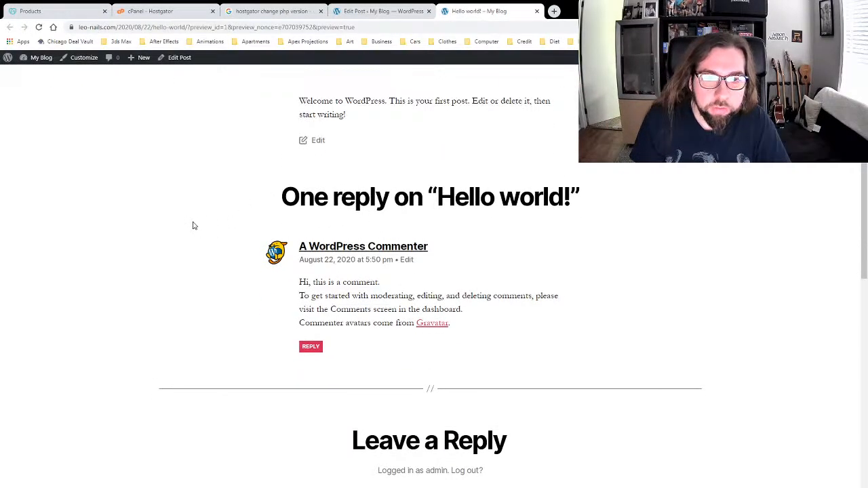
scroll(192, 224, up, 3)
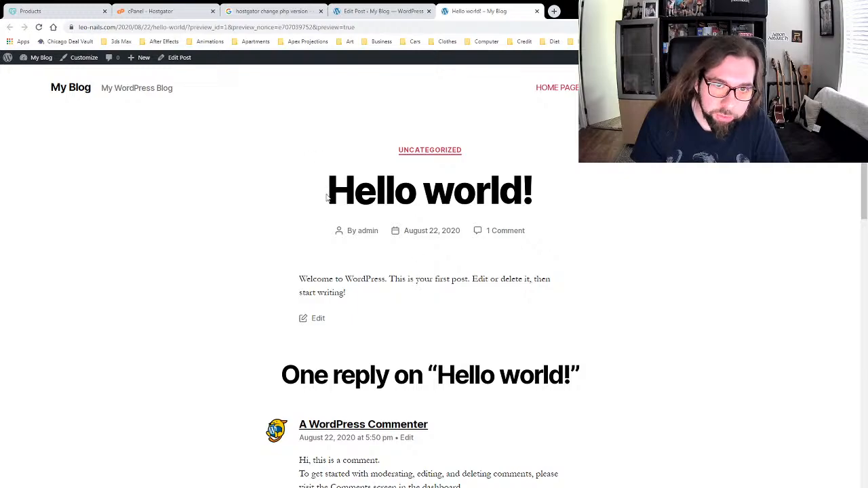
scroll(294, 287, down, 5)
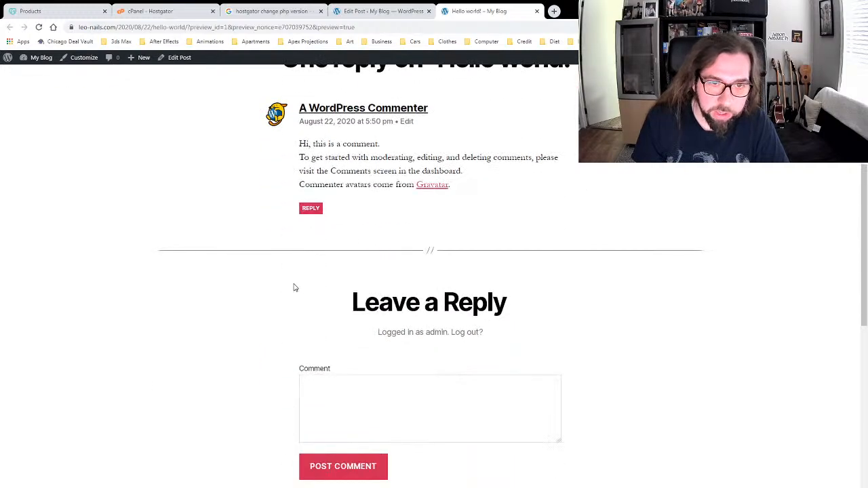
scroll(295, 287, down, 5)
scroll(244, 285, up, 8)
Step: Back in the editor, expand and collapse Discussion settings, then exit to the posts list
click(374, 11)
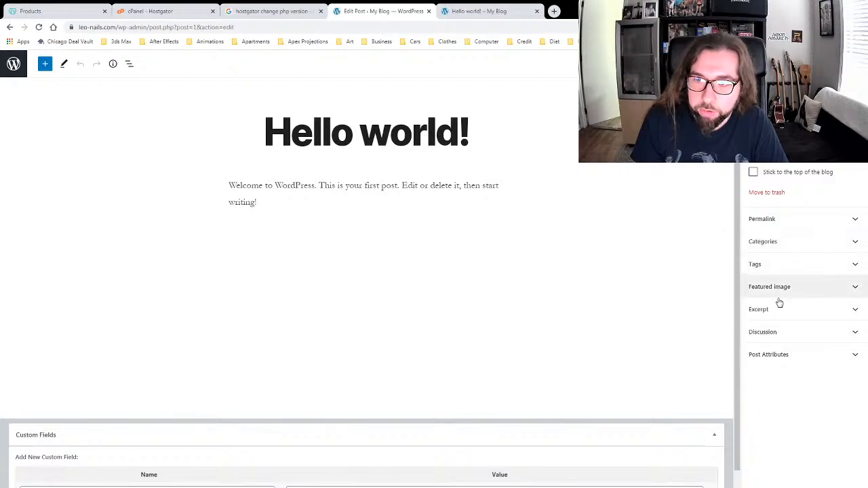
click(785, 334)
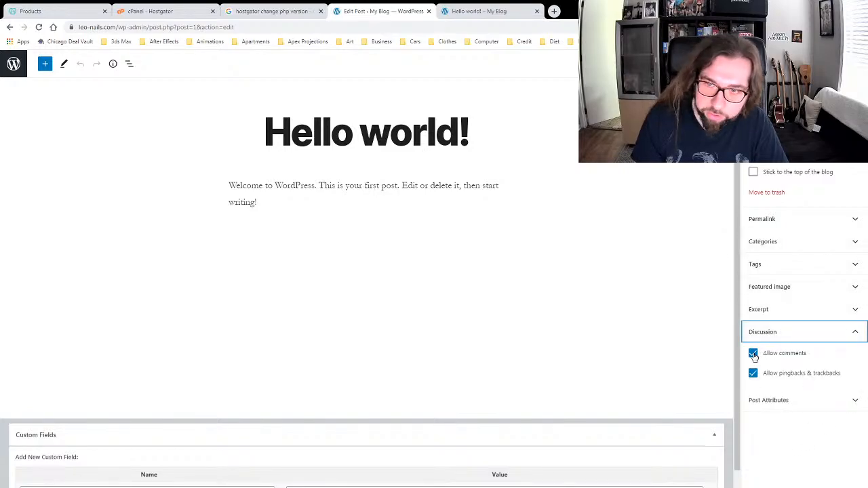
click(778, 333)
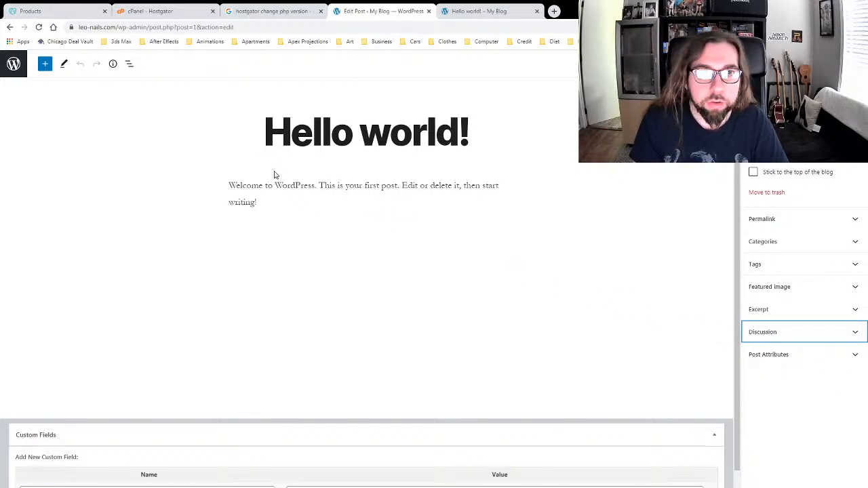
click(14, 63)
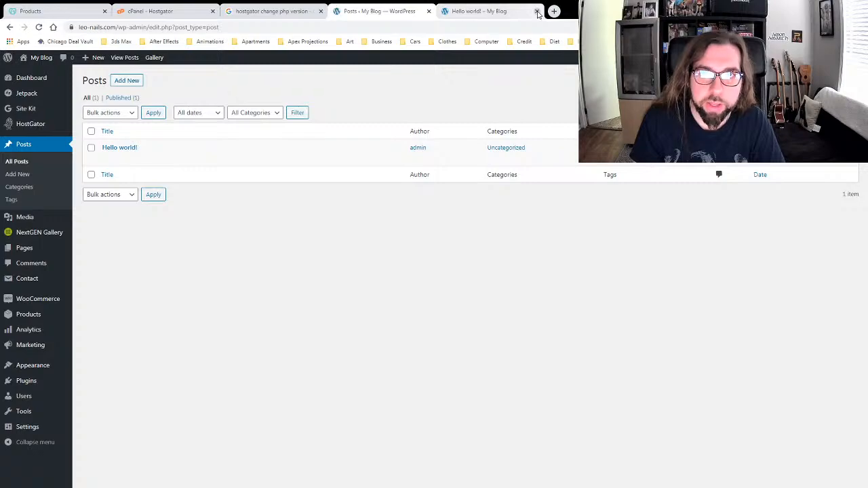
Step: Close the preview tab and browse the live site's home page
click(537, 12)
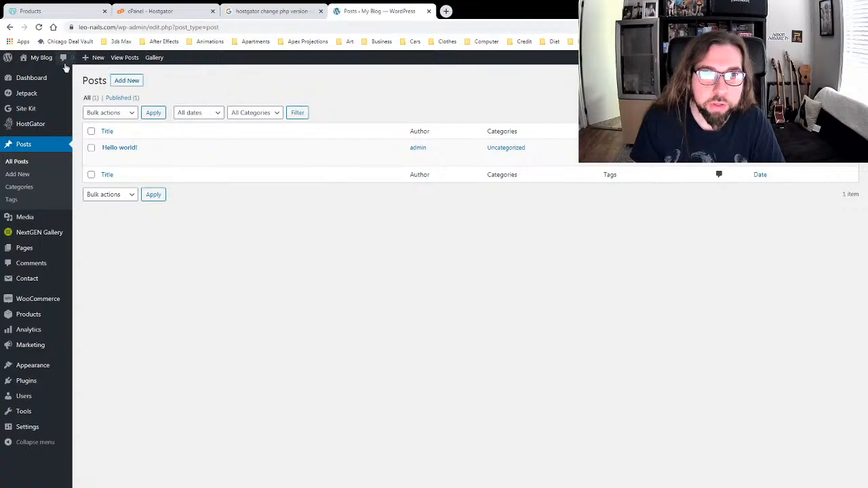
mouse_move(34, 60)
click(33, 74)
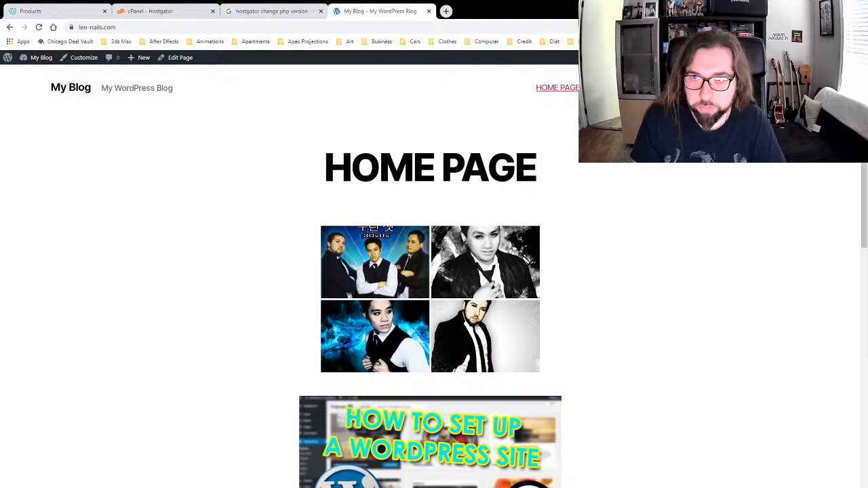
scroll(645, 198, down, 15)
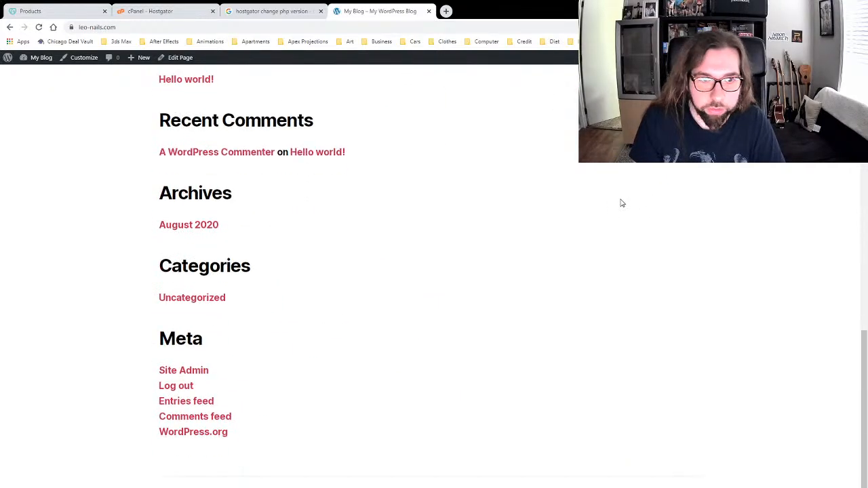
scroll(231, 193, up, 2)
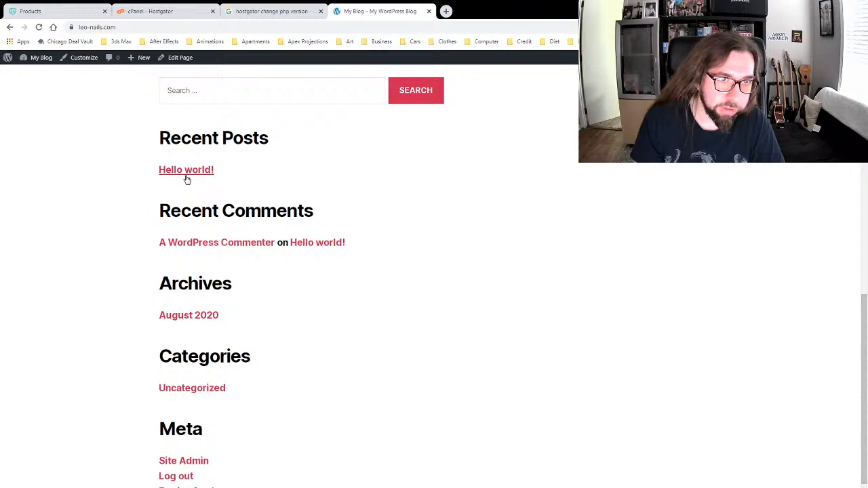
scroll(535, 203, up, 5)
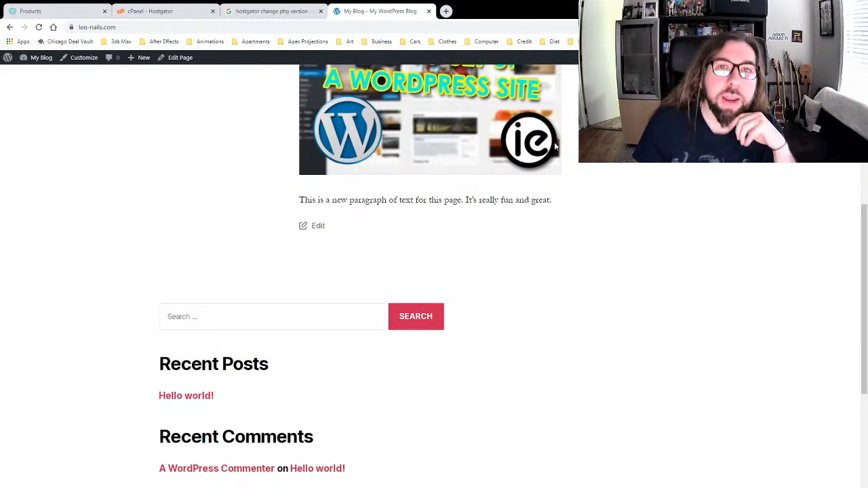
scroll(267, 114, up, 5)
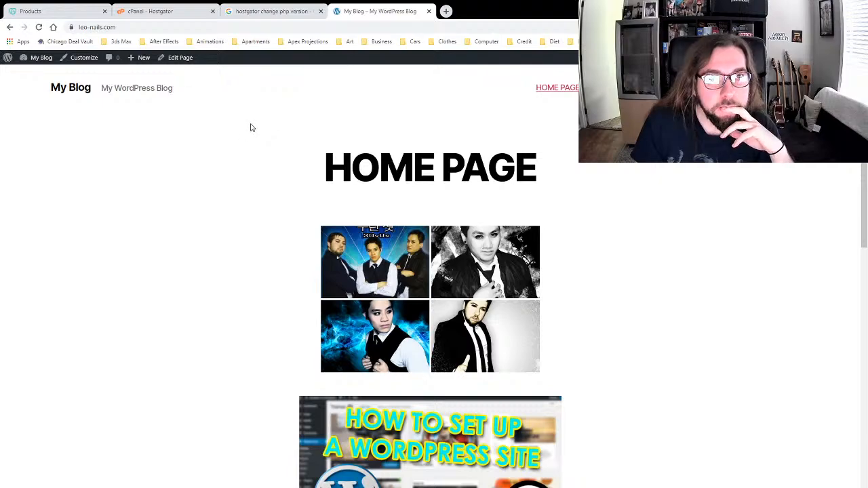
scroll(250, 128, down, 10)
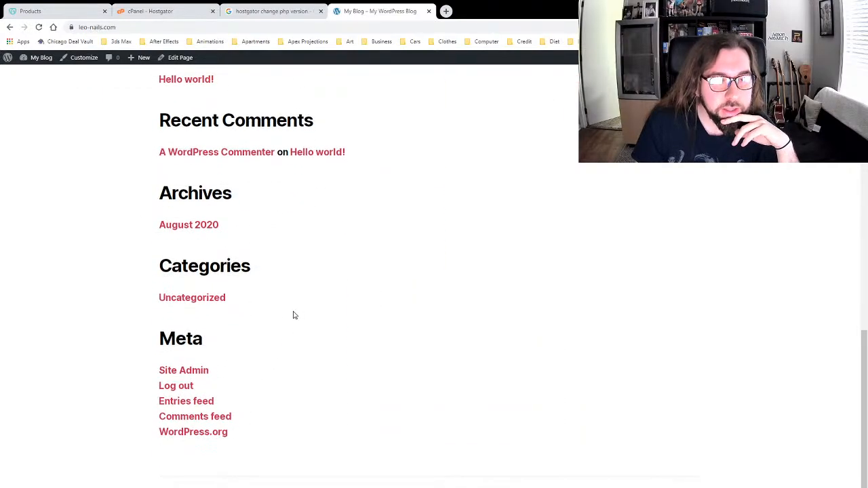
scroll(321, 314, up, 10)
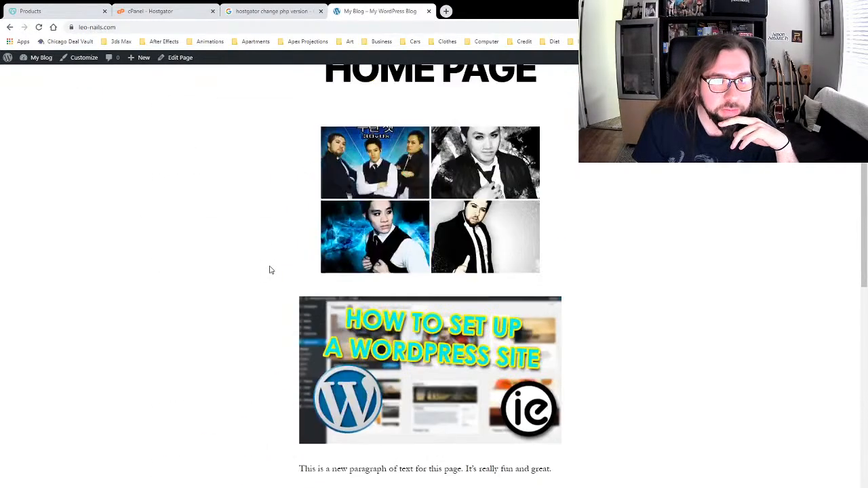
scroll(270, 270, down, 3)
scroll(271, 271, up, 1)
scroll(269, 271, down, 2)
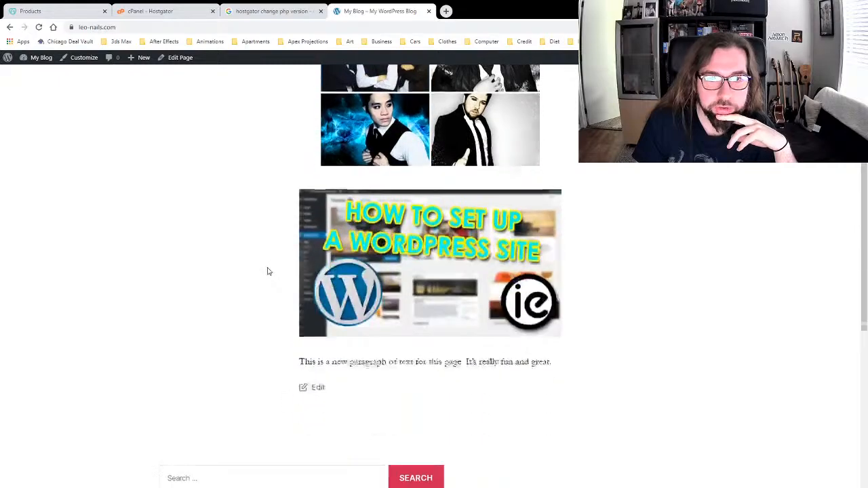
scroll(267, 272, up, 4)
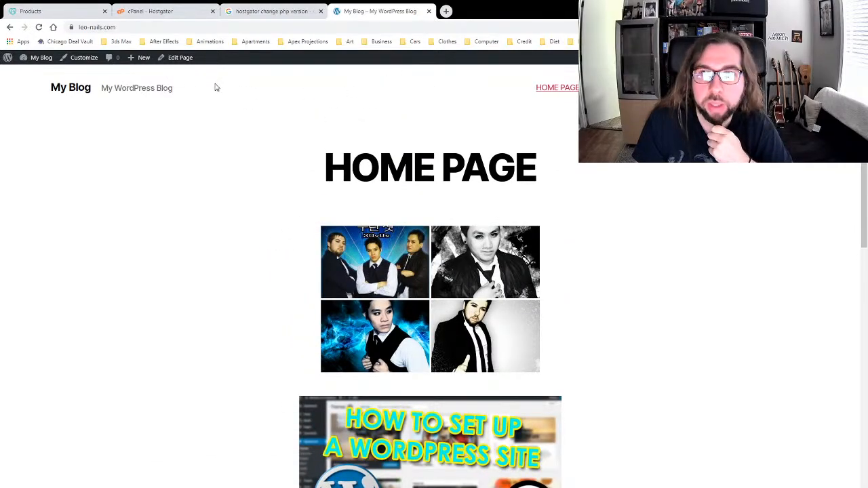
Step: Return to the admin Dashboard via the My Blog admin-bar menu
mouse_move(8, 58)
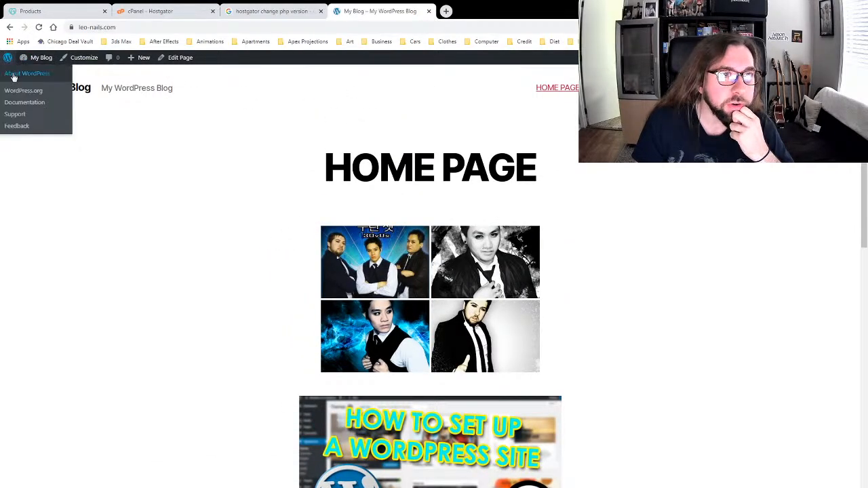
mouse_move(36, 58)
click(38, 73)
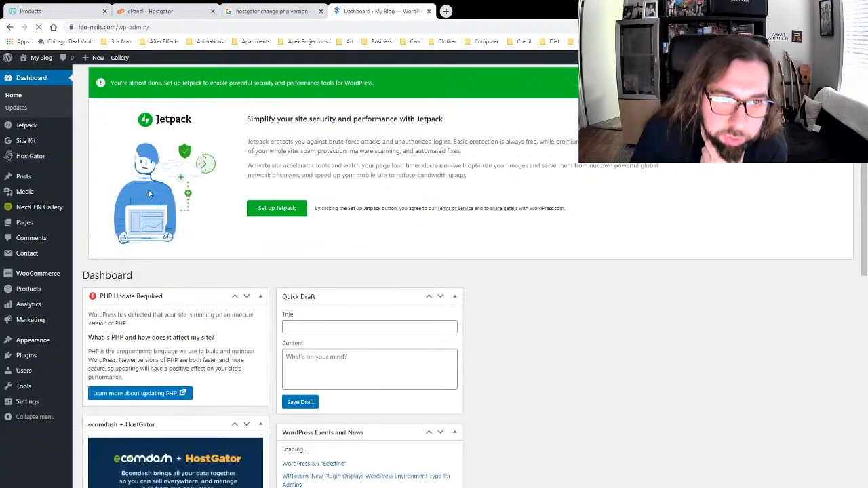
Step: Edit HOME PAGE from the All Pages list
mouse_move(28, 220)
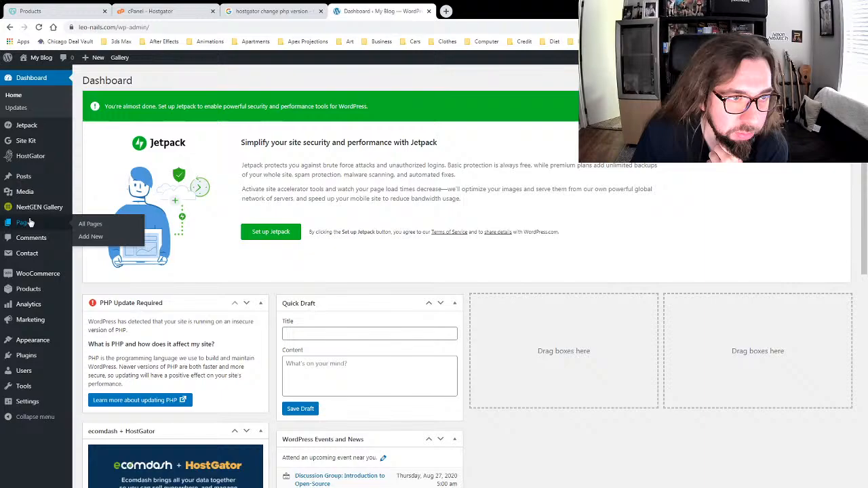
click(30, 223)
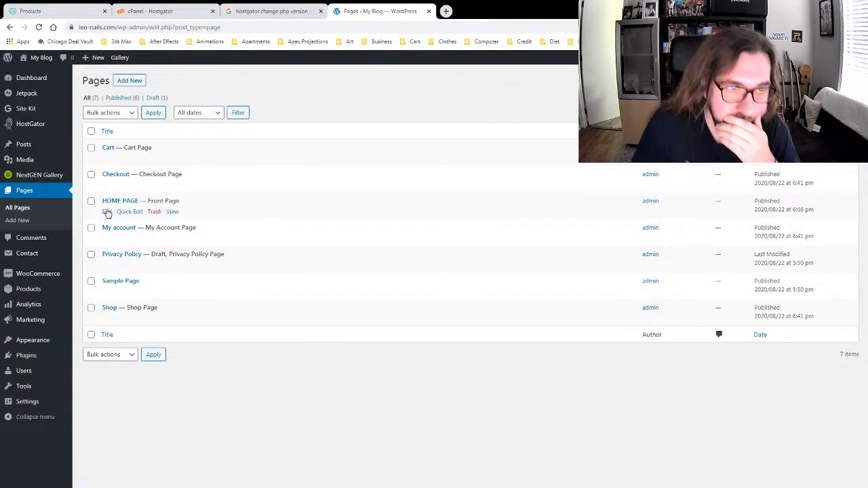
click(106, 212)
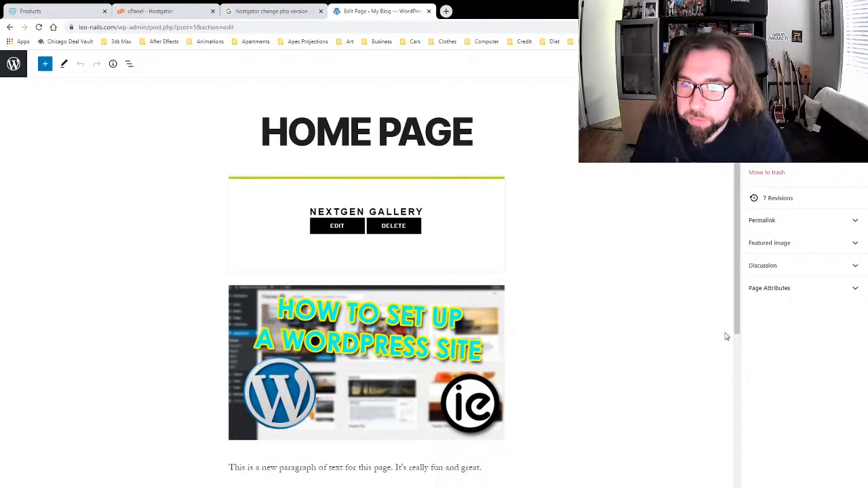
Step: Switch HOME PAGE's template to Full Width Template under Page Attributes and reload
scroll(700, 296, down, 5)
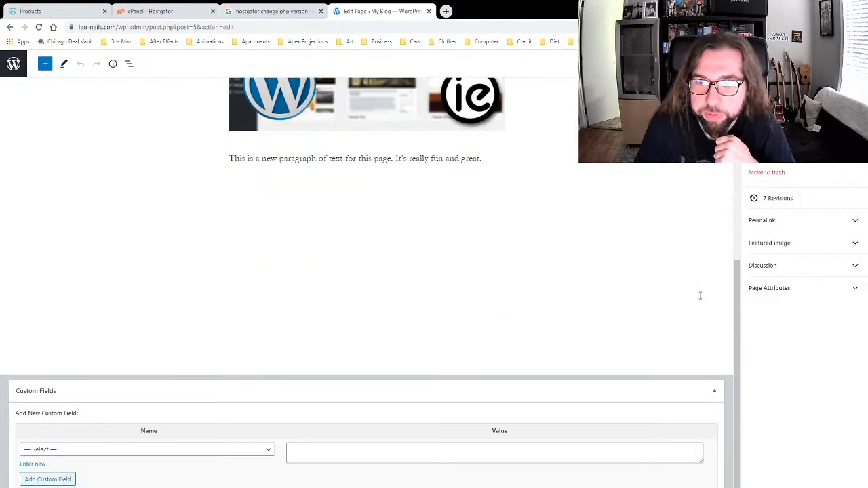
click(791, 296)
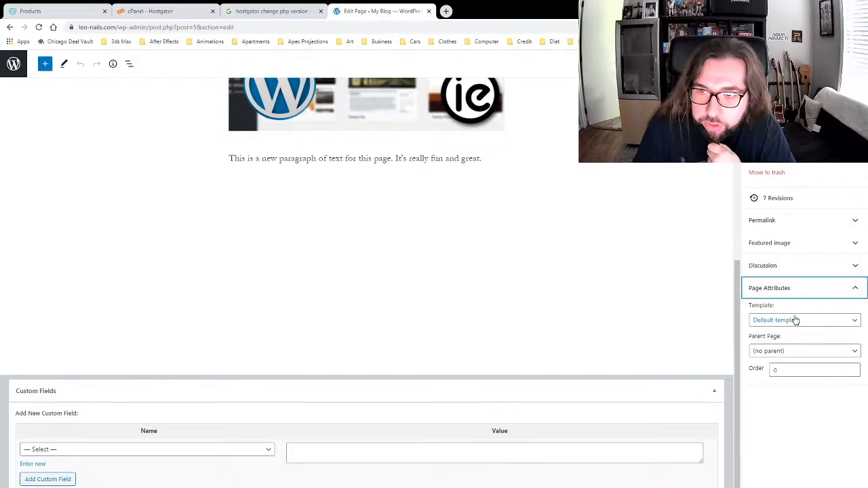
click(796, 320)
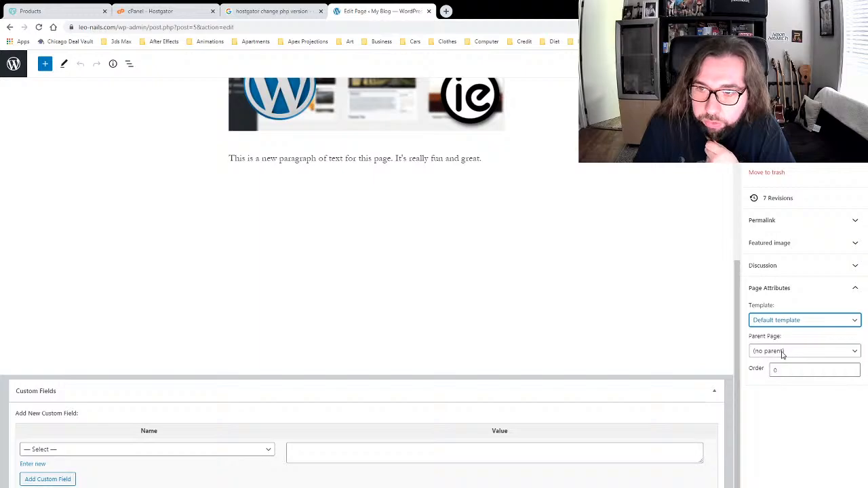
key(Down)
click(778, 417)
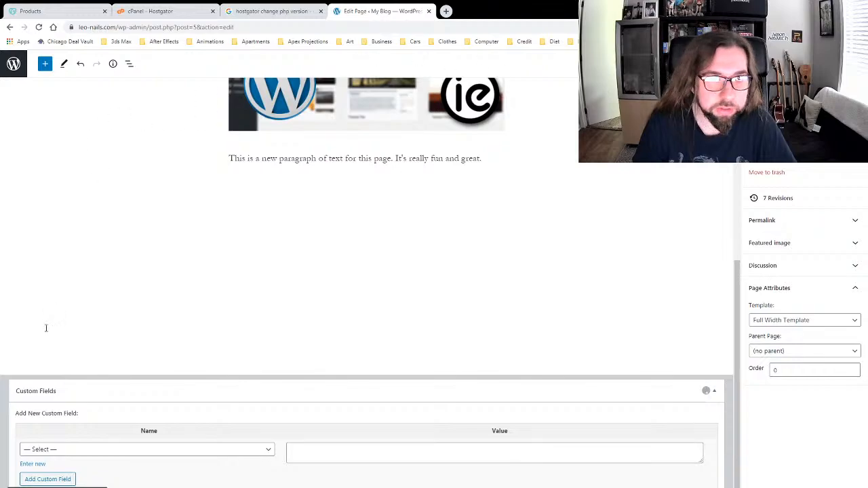
key(F5)
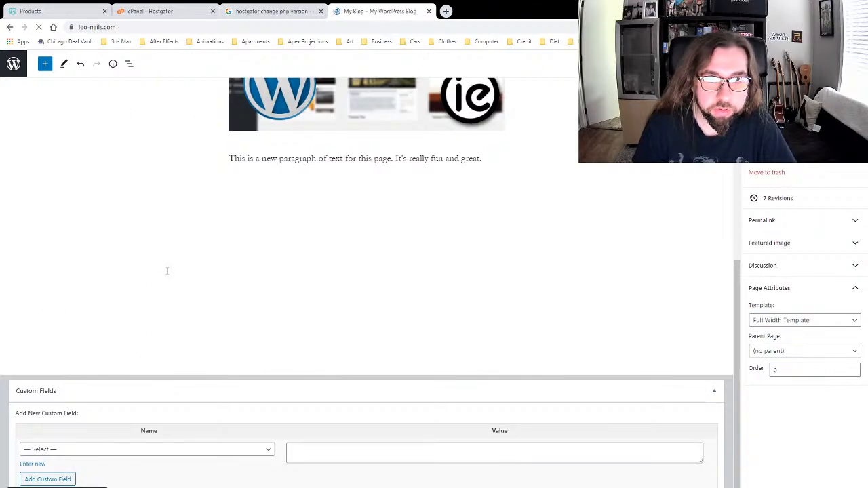
Step: Check the widened home page layout, then launch the Twenty Twenty Customizer
scroll(167, 271, down, 10)
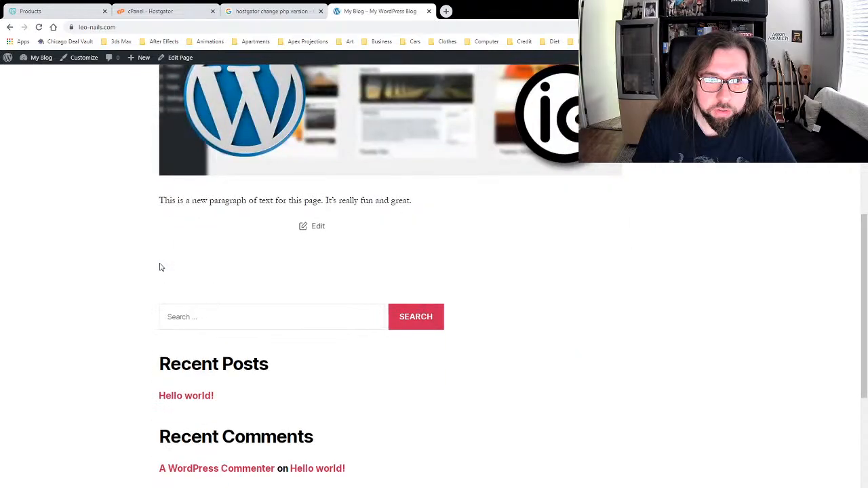
scroll(161, 267, up, 5)
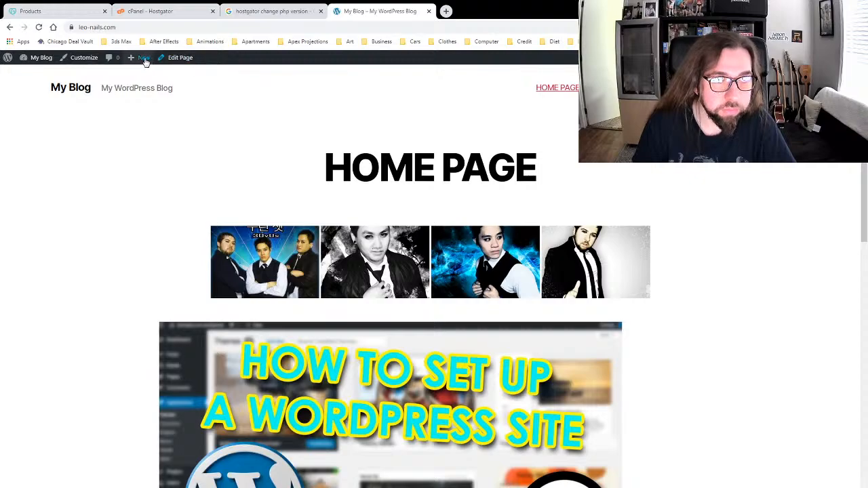
click(80, 58)
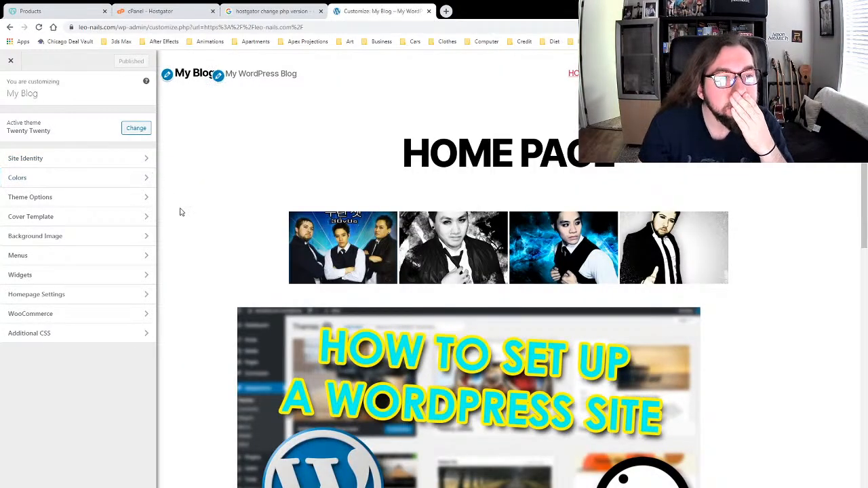
Step: Inspect the Homepage Settings Posts page choices, leaving them unchanged, and close the Customizer
scroll(183, 237, down, 6)
click(119, 293)
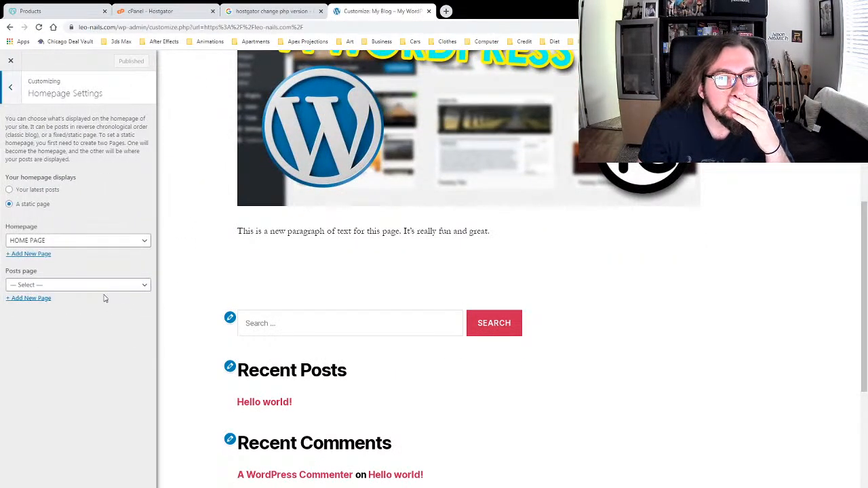
click(95, 285)
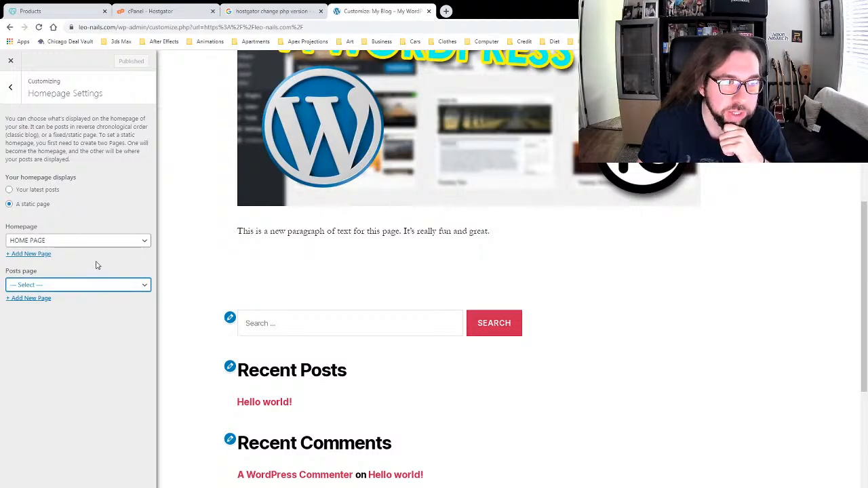
click(73, 411)
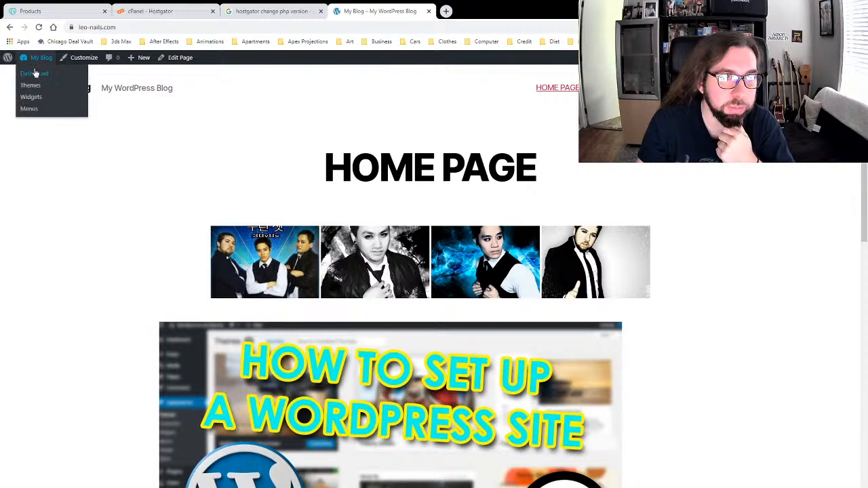
Step: Go via the Dashboard and All Pages list to Appearance > Customize
click(36, 73)
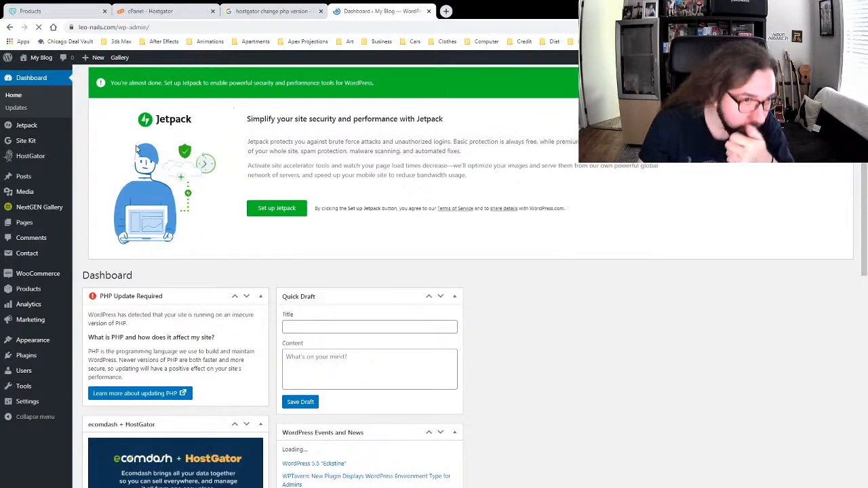
mouse_move(35, 223)
click(95, 225)
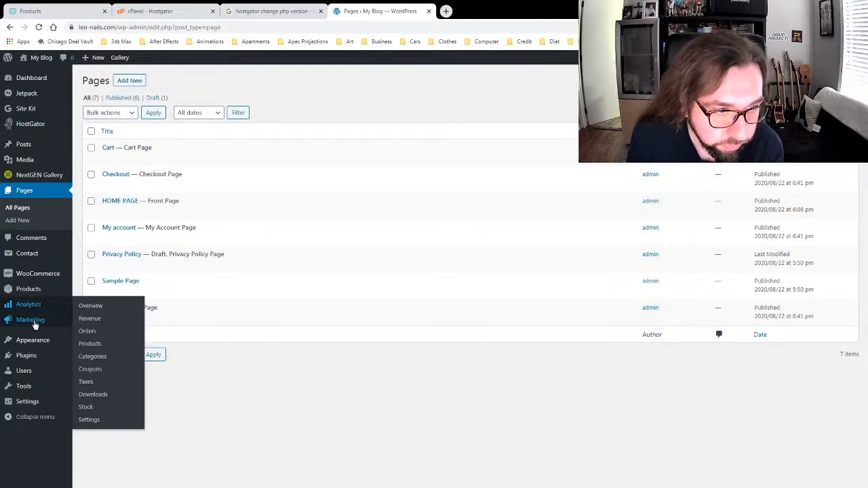
mouse_move(31, 339)
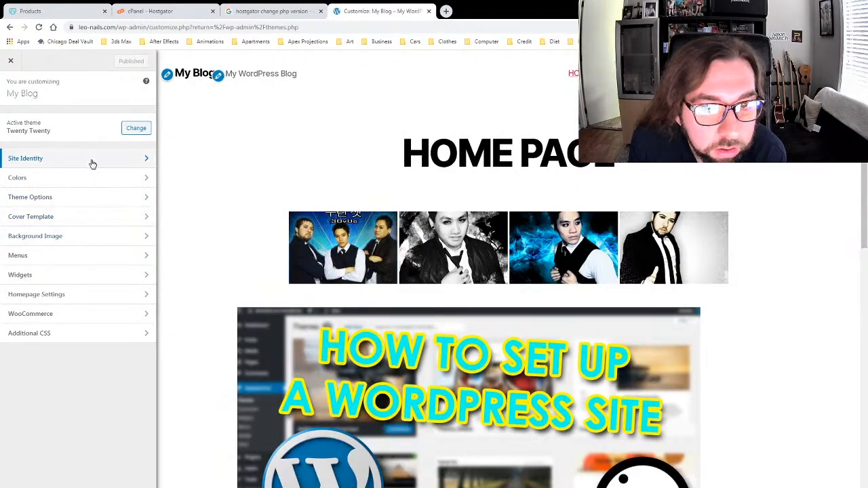
Step: Change the site title to 'Leo Nails' in Site Identity and publish it
click(91, 163)
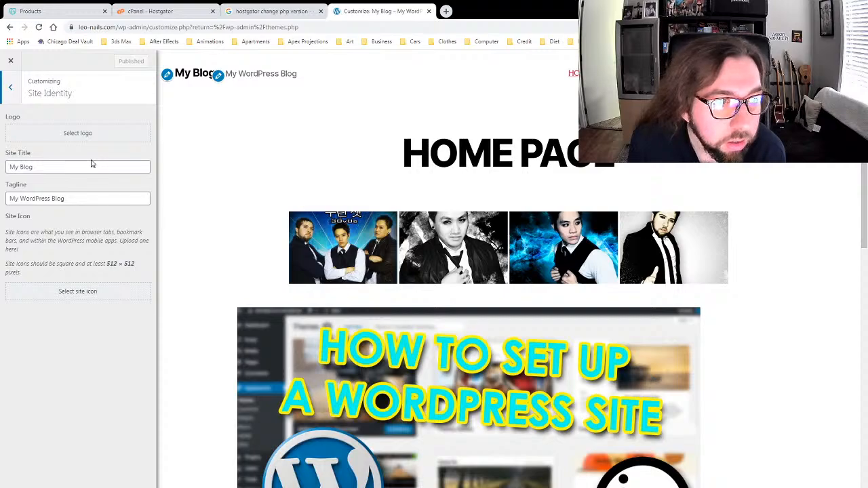
drag(87, 164, 57, 155)
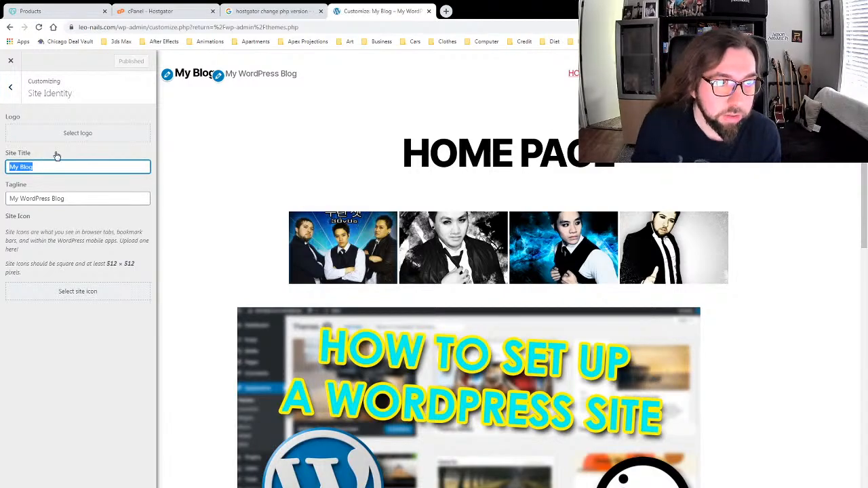
text(Leo Nails)
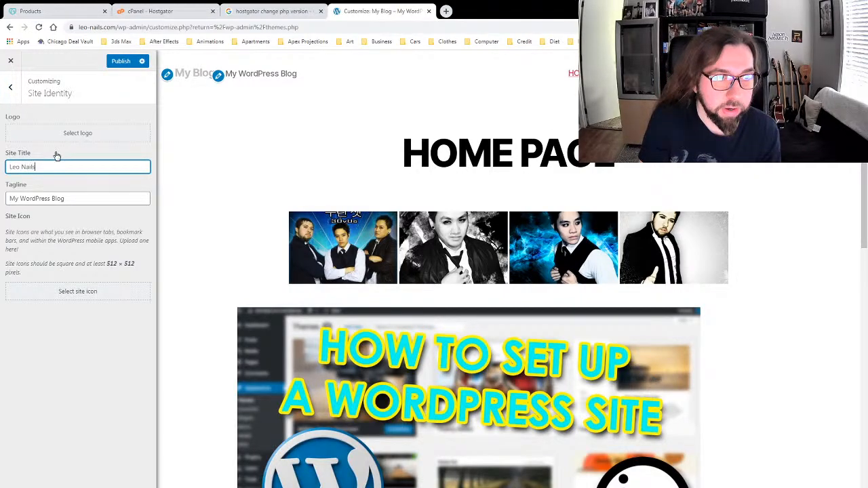
click(74, 399)
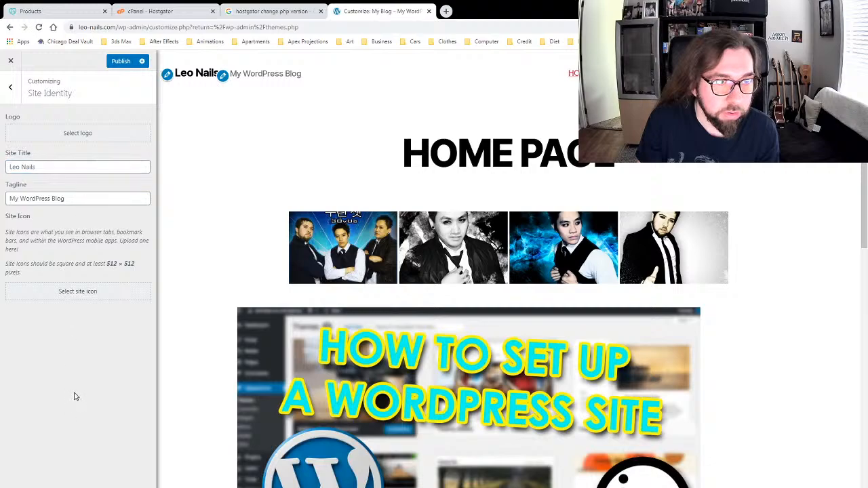
click(122, 62)
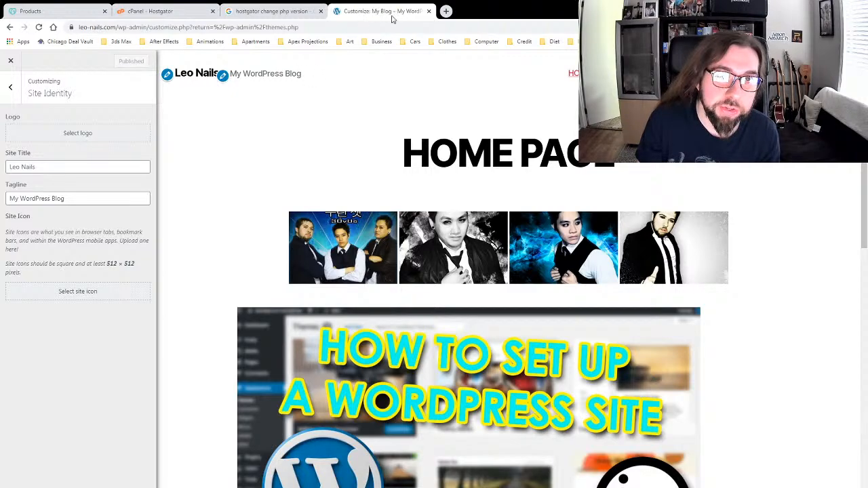
Step: Replace the tagline with 'The Finest Nails' and publish it
triple_click(74, 197)
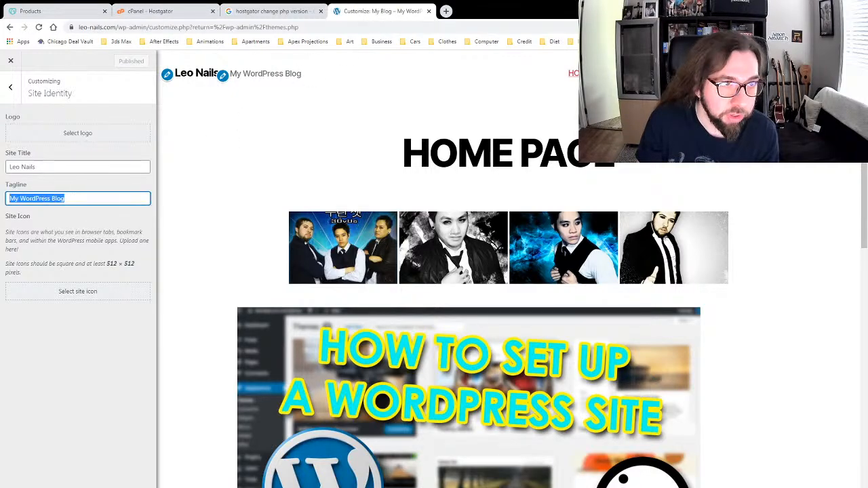
text(The)
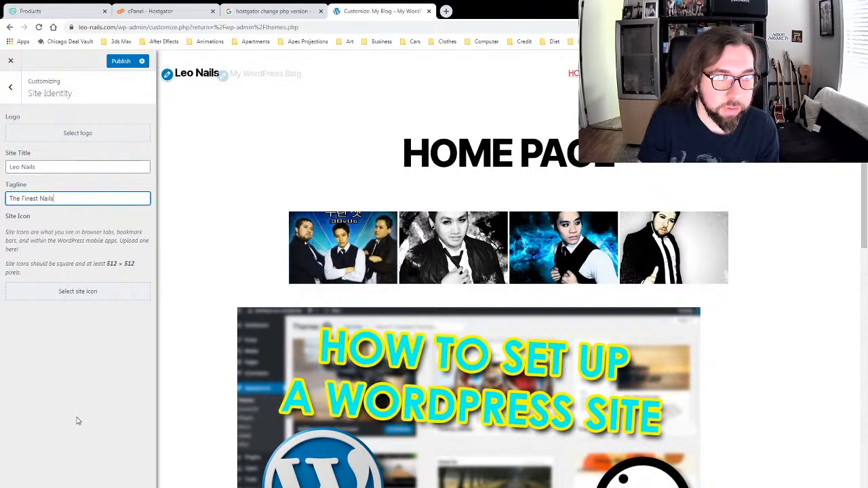
text( Finest Nails)
click(85, 412)
click(122, 62)
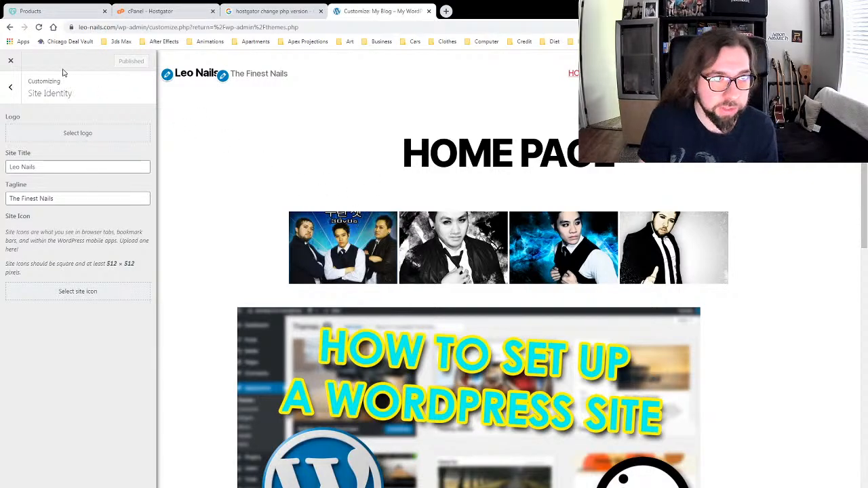
click(10, 87)
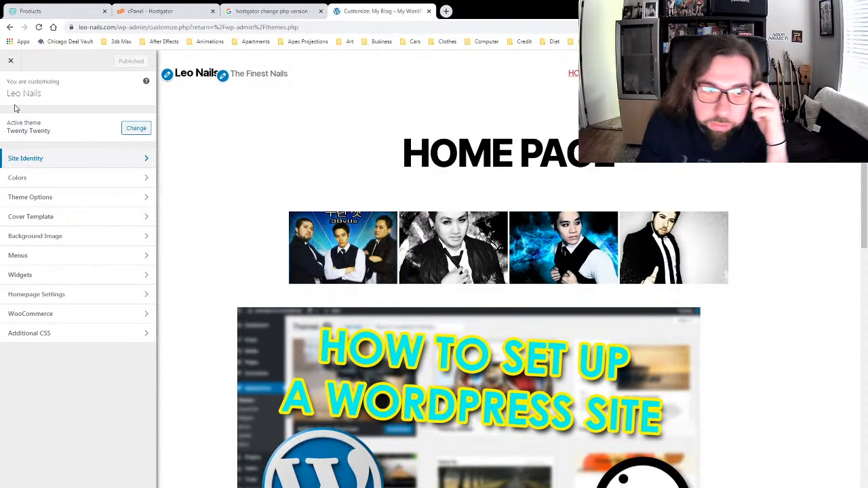
click(109, 297)
click(81, 285)
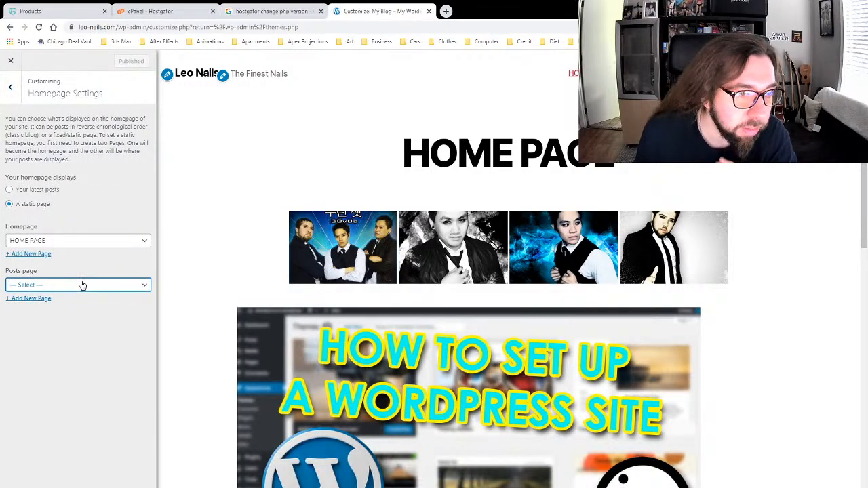
click(75, 404)
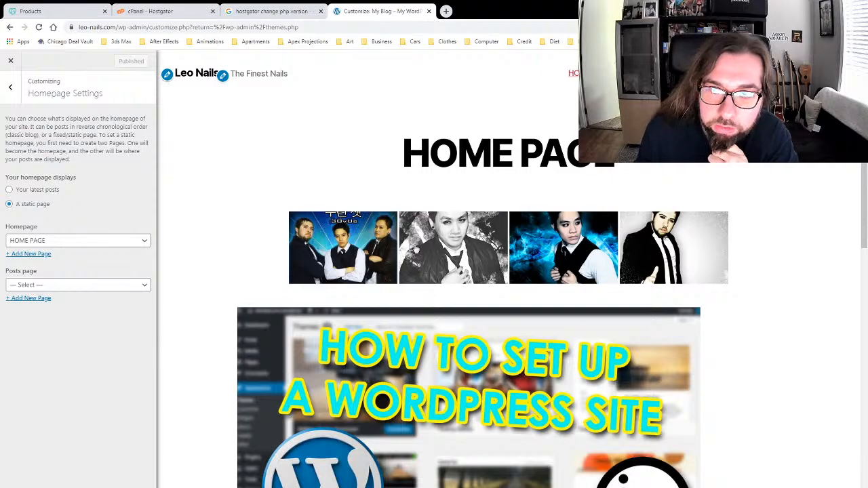
click(10, 86)
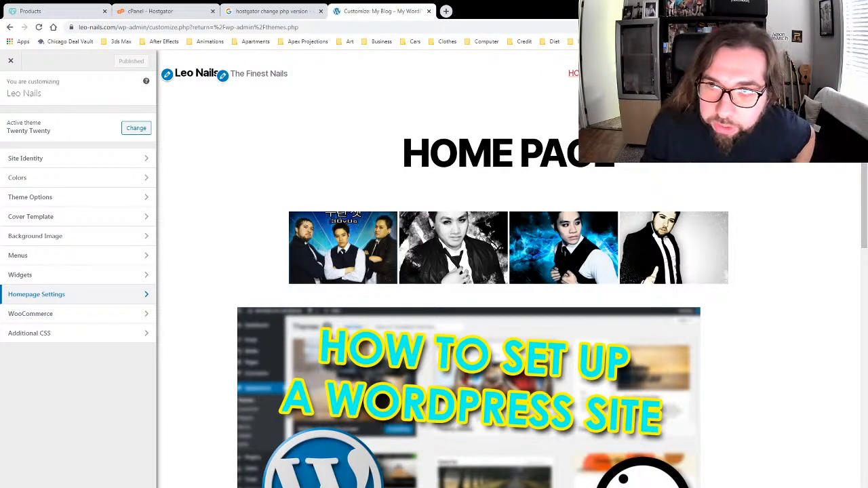
click(59, 404)
click(79, 314)
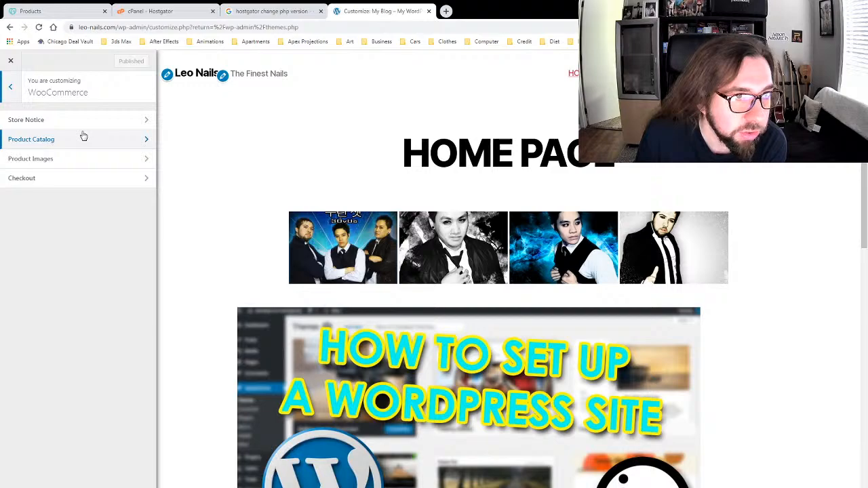
click(120, 119)
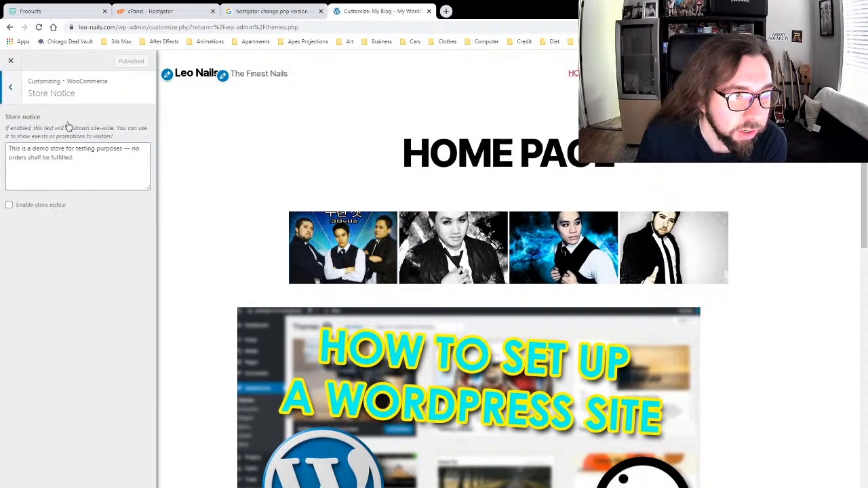
click(10, 91)
click(13, 93)
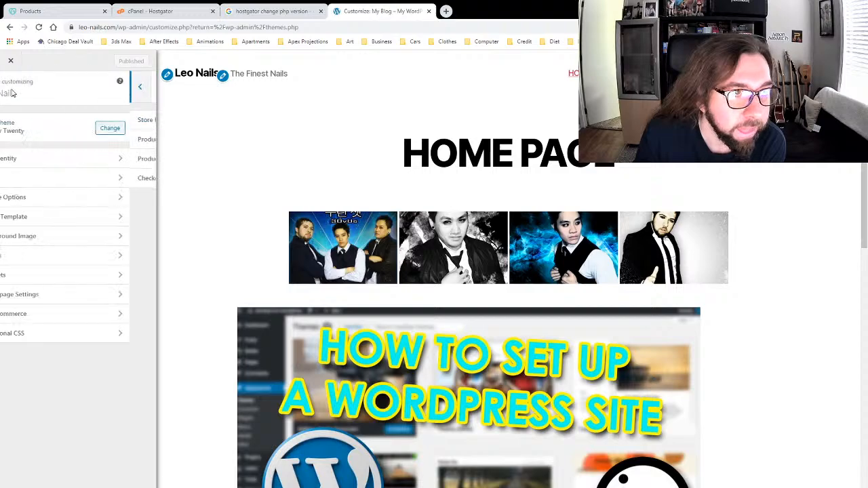
Step: Set the page Background Color to pale yellow #f7f3cd
click(61, 179)
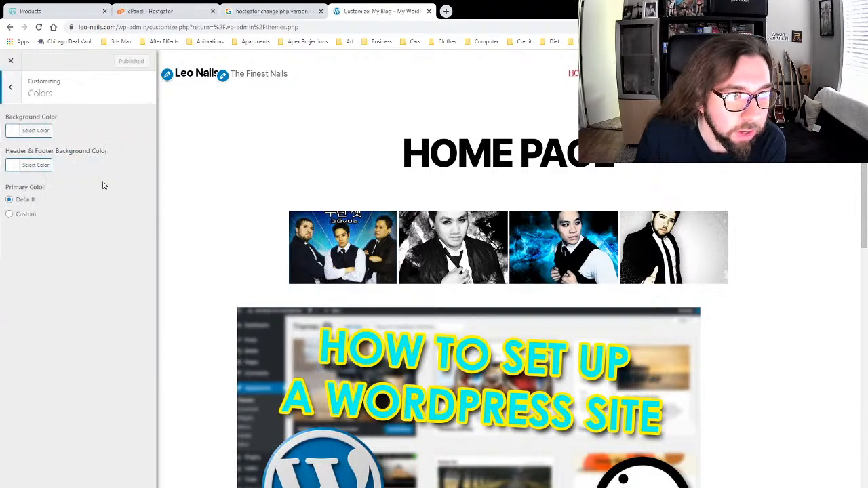
click(15, 135)
drag(76, 182, 109, 147)
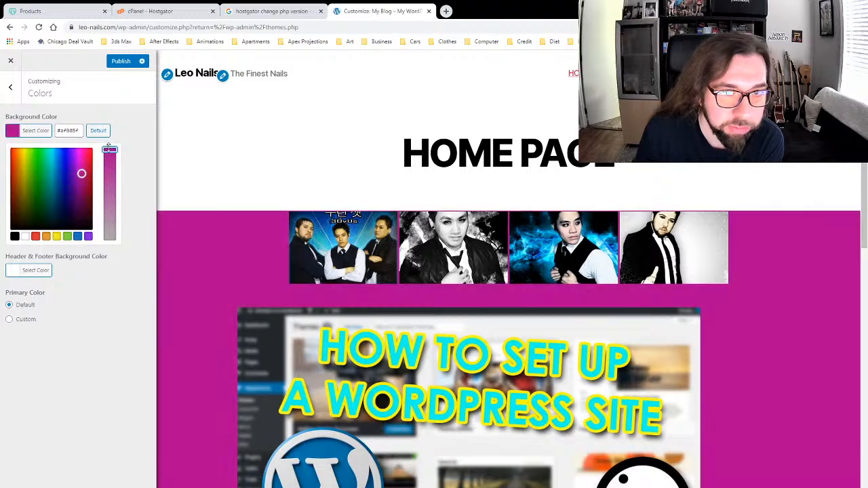
scroll(229, 264, down, 5)
scroll(229, 263, up, 5)
scroll(229, 263, down, 5)
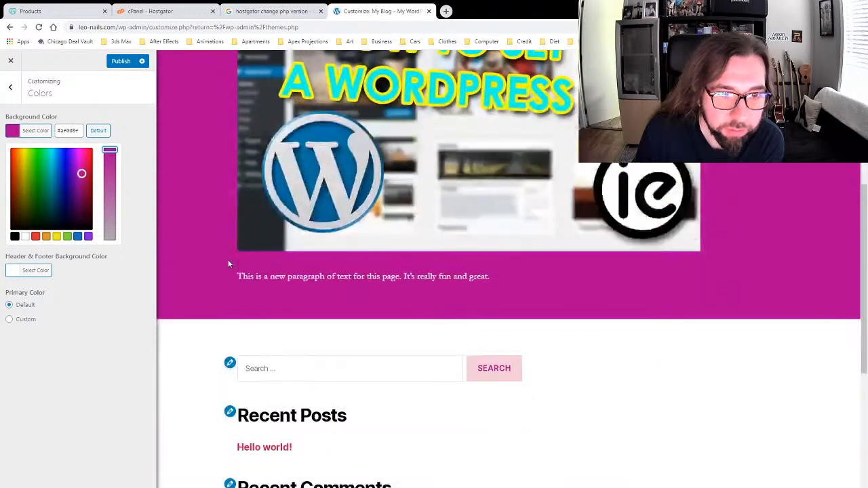
scroll(210, 255, down, 4)
drag(56, 167, 110, 145)
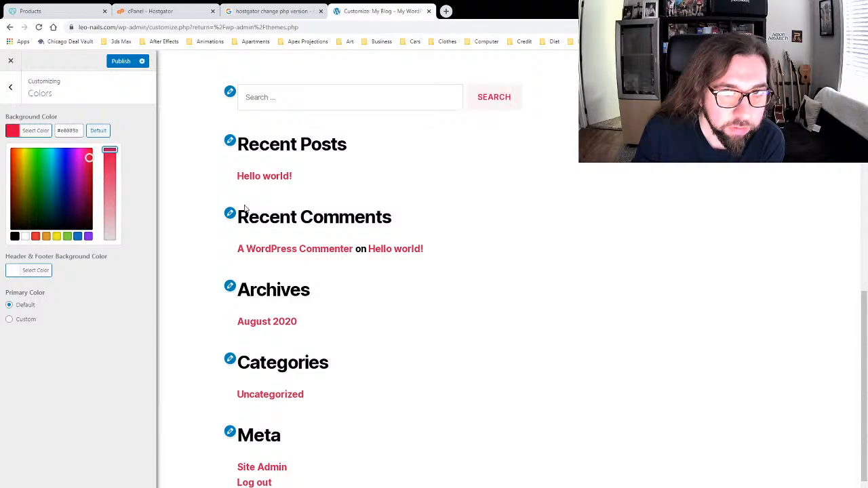
scroll(381, 232, up, 8)
scroll(382, 232, up, 3)
drag(27, 156, 16, 151)
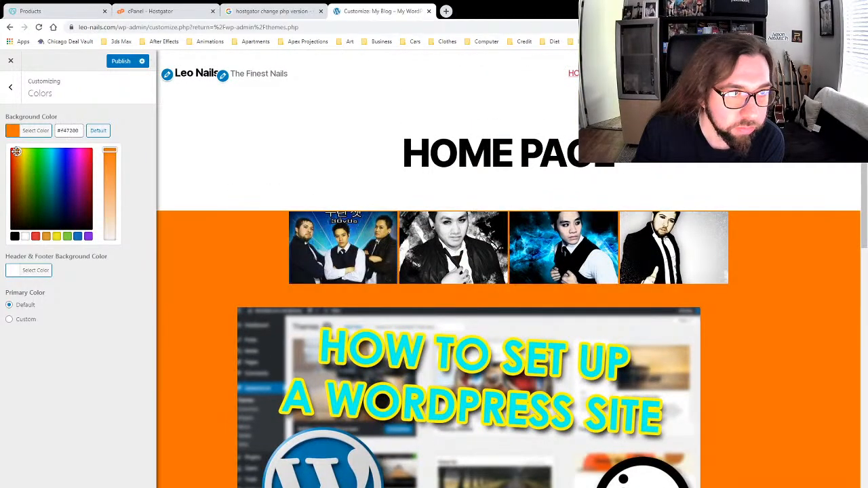
click(110, 225)
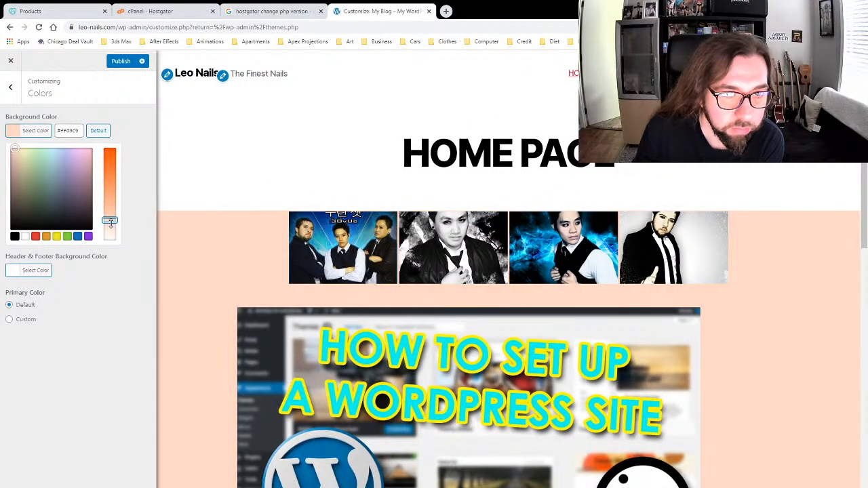
drag(32, 166, 23, 151)
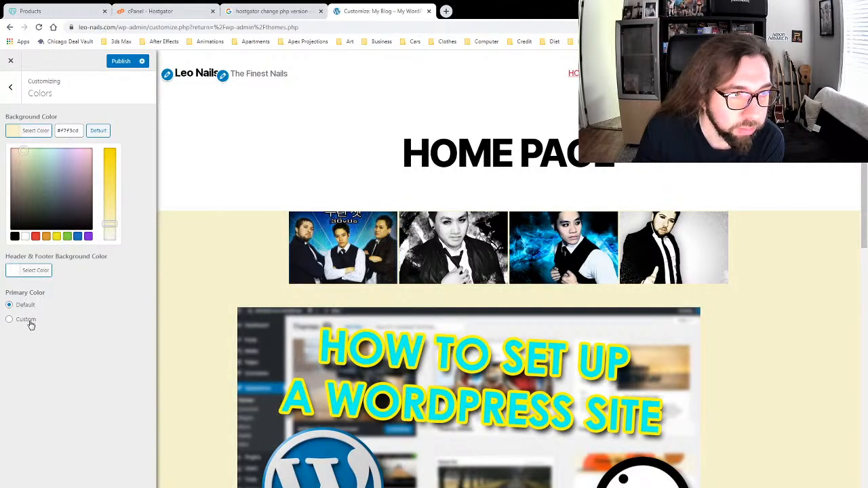
click(10, 86)
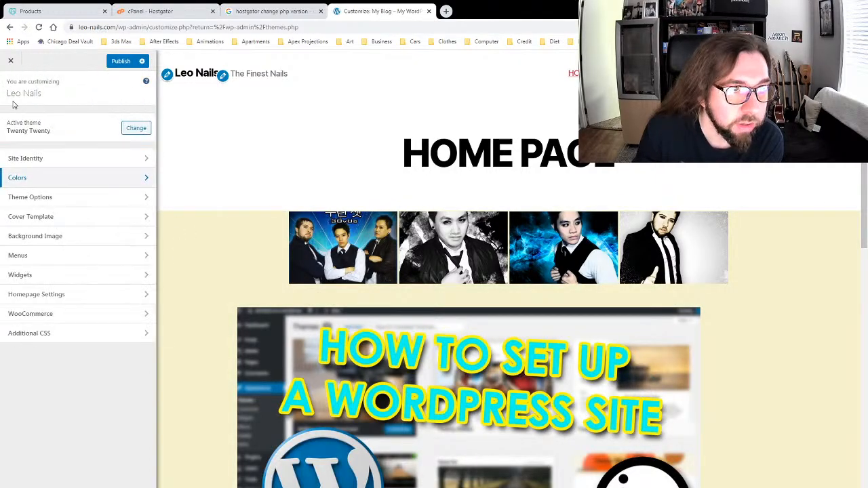
Step: Set the Header & Footer Background Color to light grey #cecece
click(63, 182)
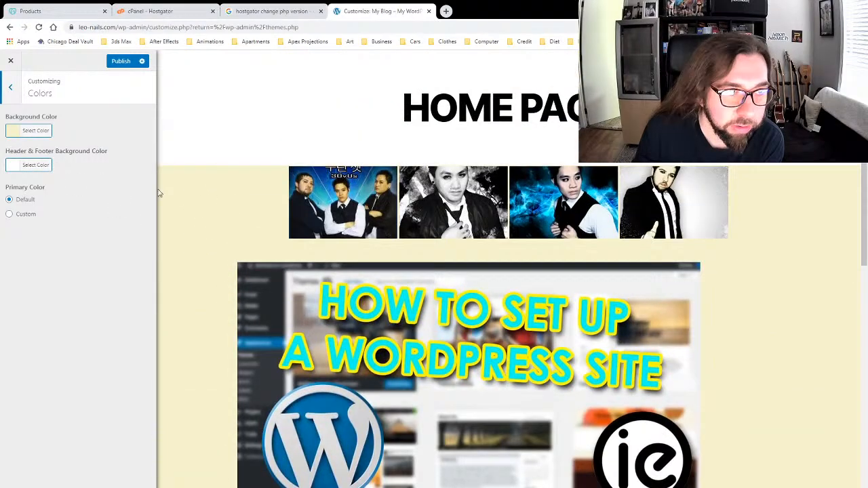
click(35, 165)
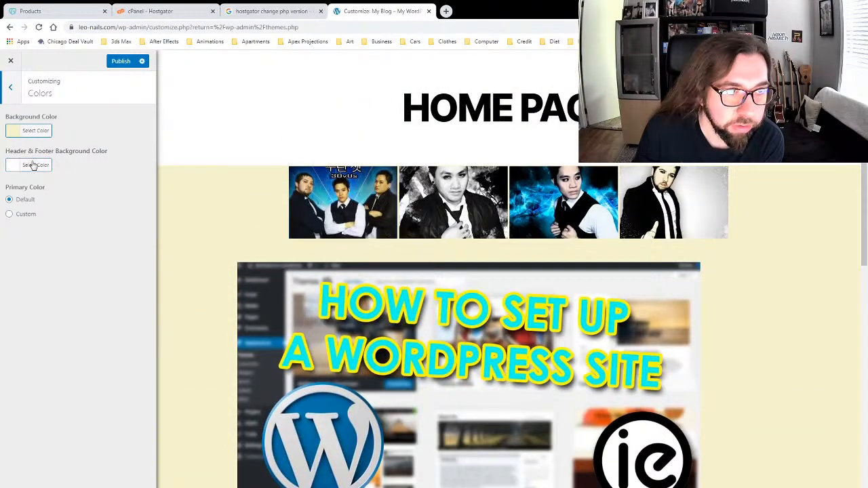
drag(36, 184, 2, 197)
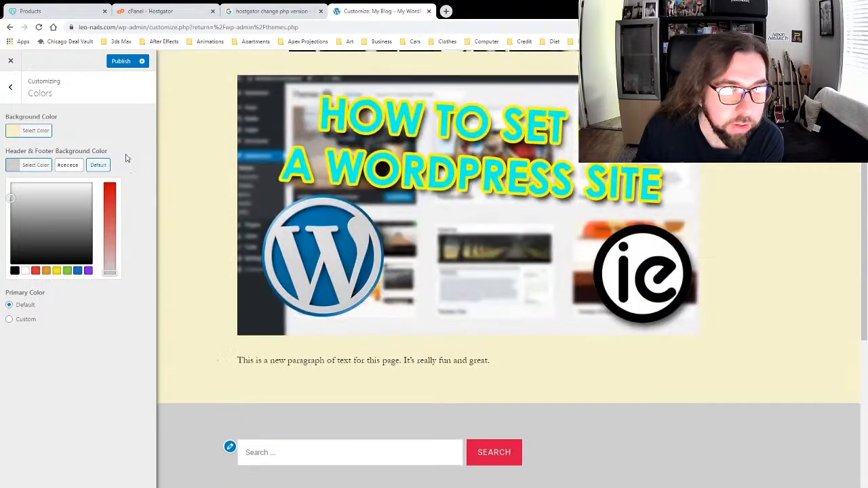
click(10, 87)
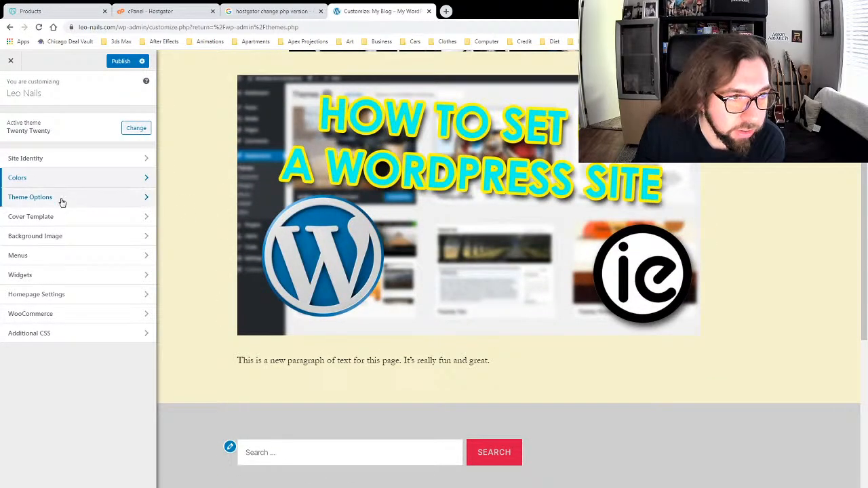
Step: Pick pink-magenta #d634e5 as the Cover Template Overlay Background Color
scroll(229, 418, down, 5)
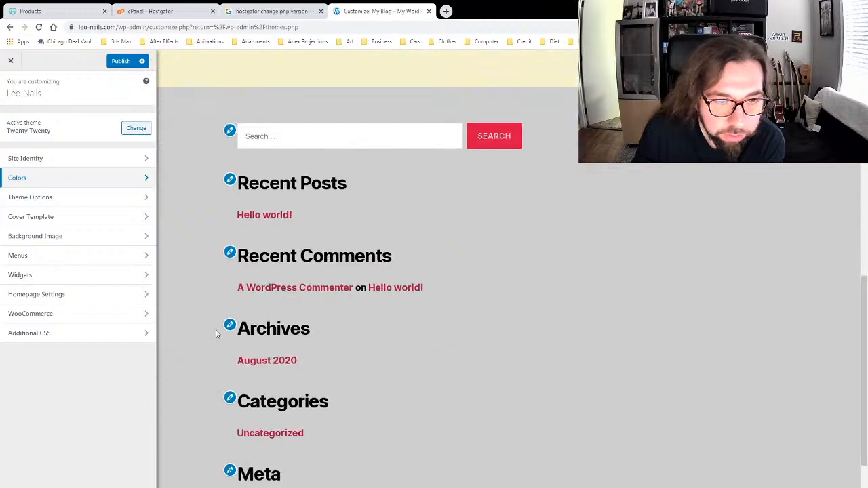
click(64, 198)
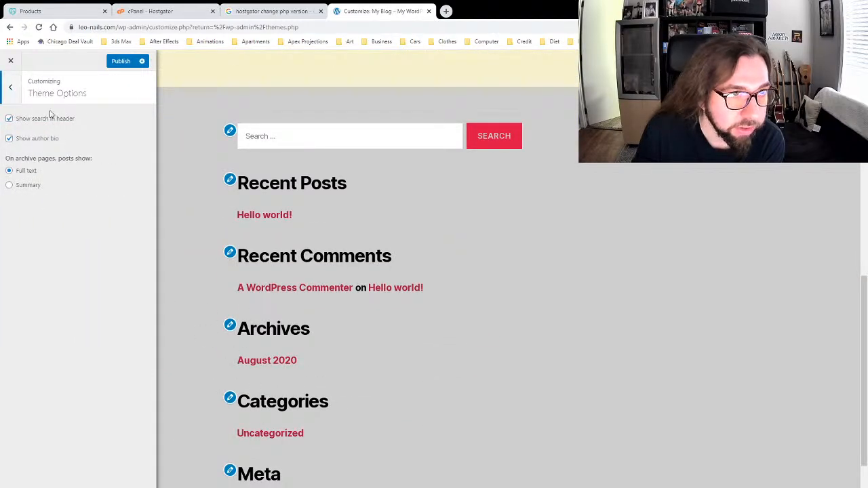
click(10, 88)
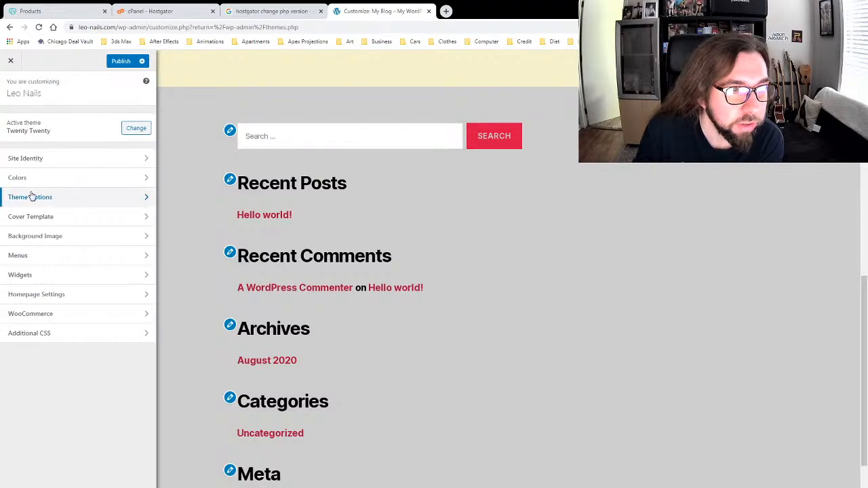
click(56, 221)
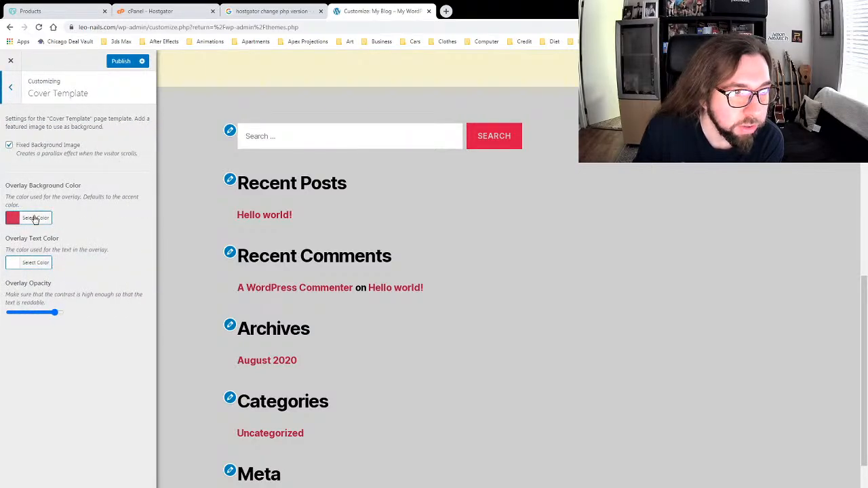
click(31, 220)
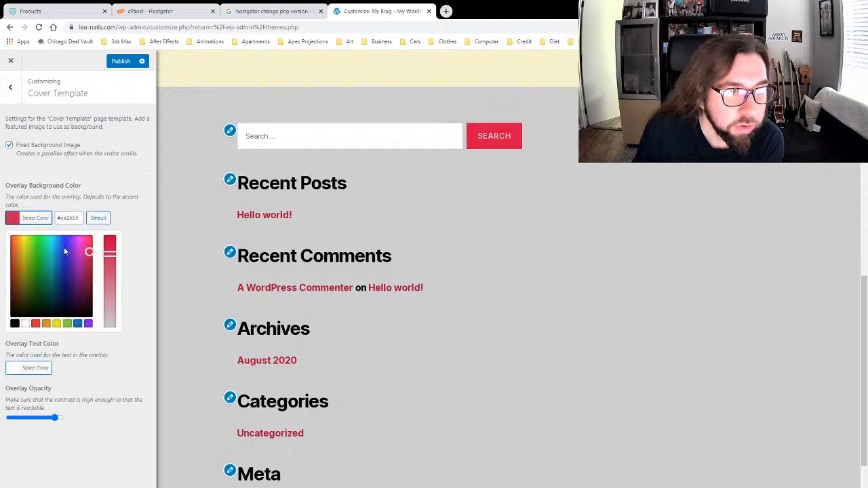
click(109, 250)
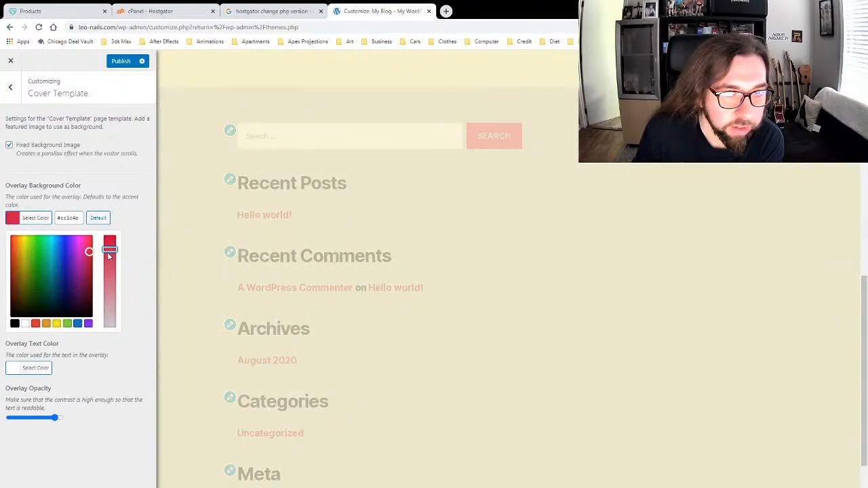
drag(66, 263, 78, 246)
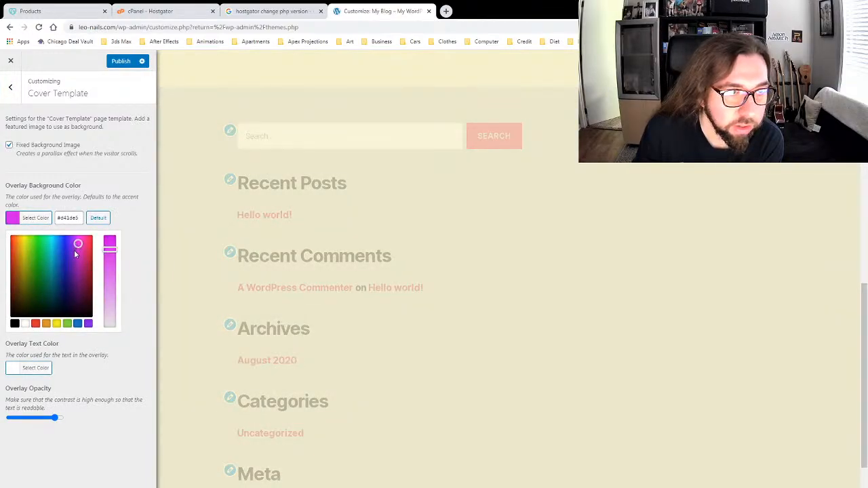
click(111, 256)
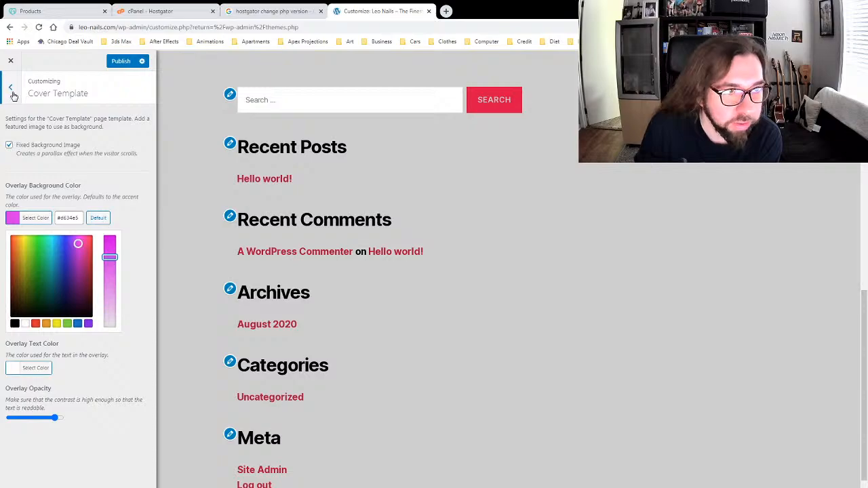
scroll(226, 240, up, 15)
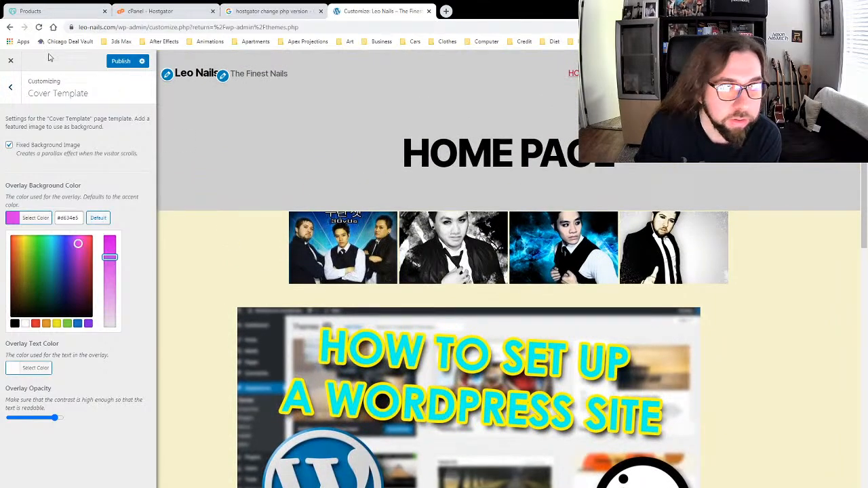
Step: Review the Menus, Colors, Theme Options and Cover Template sections
click(11, 87)
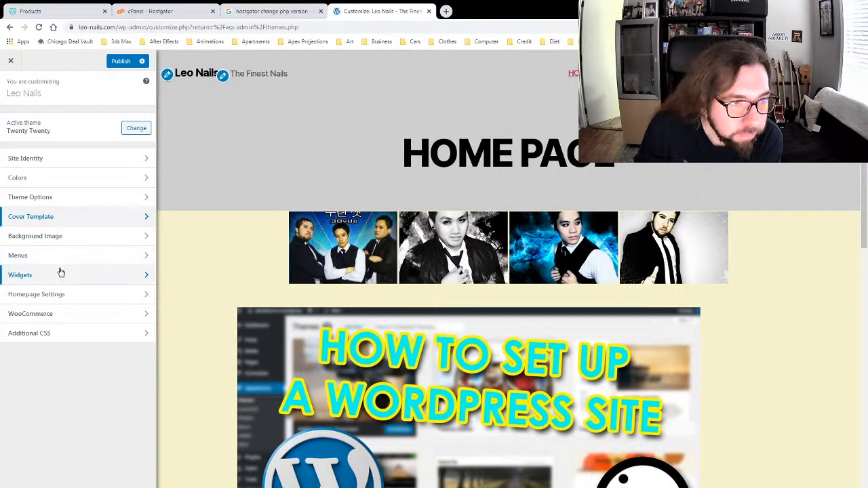
click(61, 255)
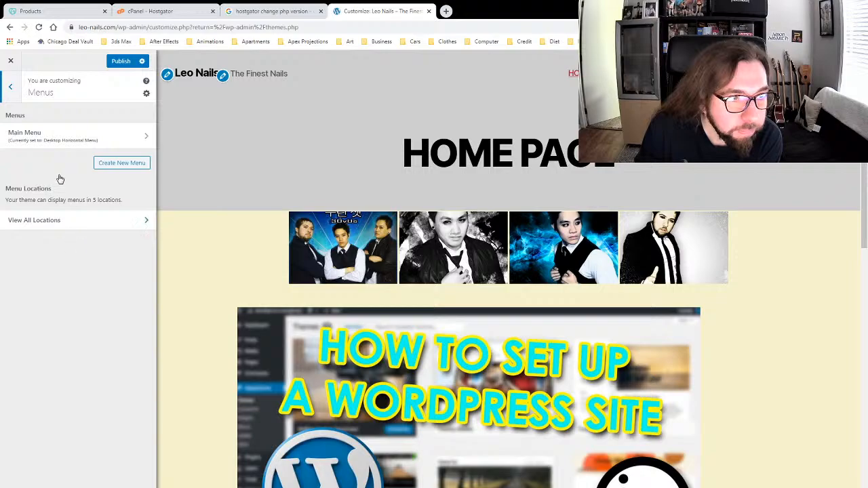
click(11, 87)
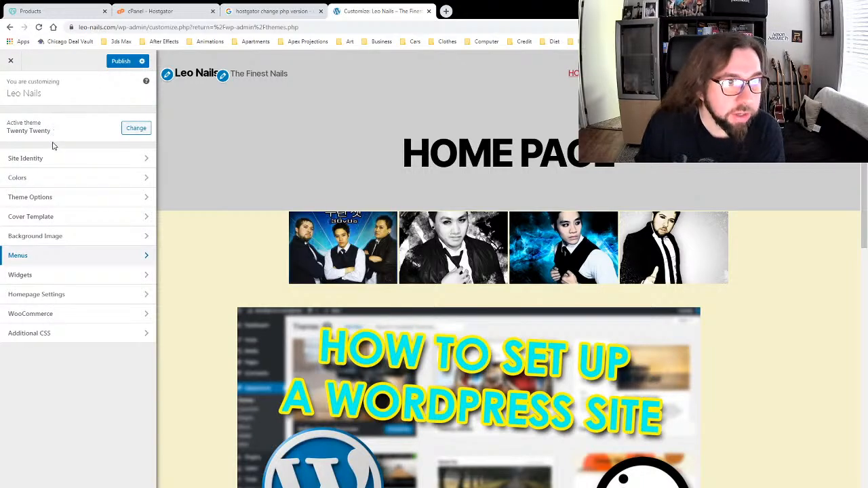
click(51, 177)
scroll(251, 283, down, 10)
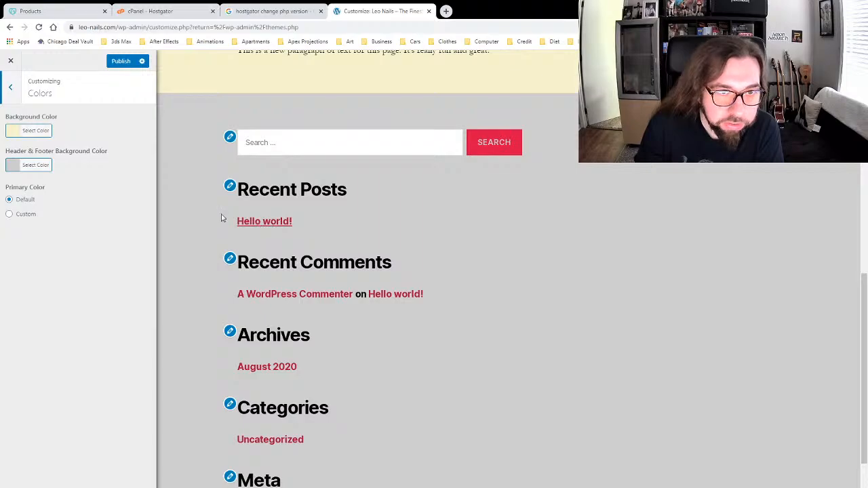
click(18, 91)
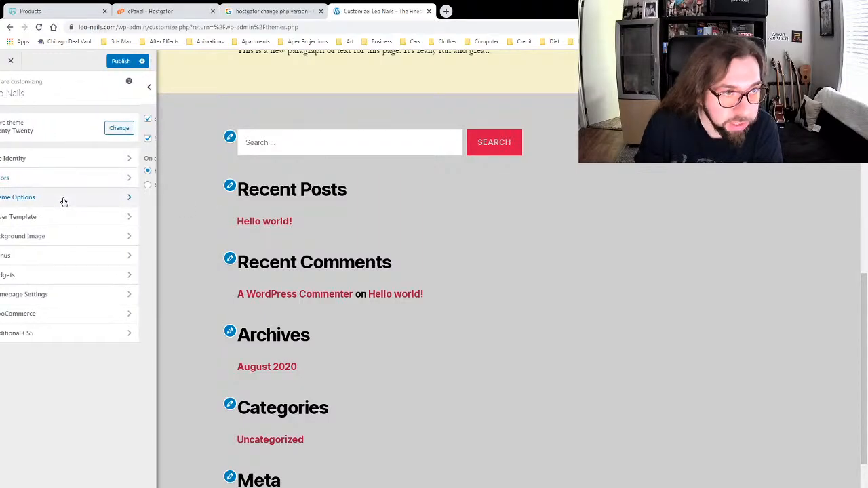
click(63, 201)
click(12, 88)
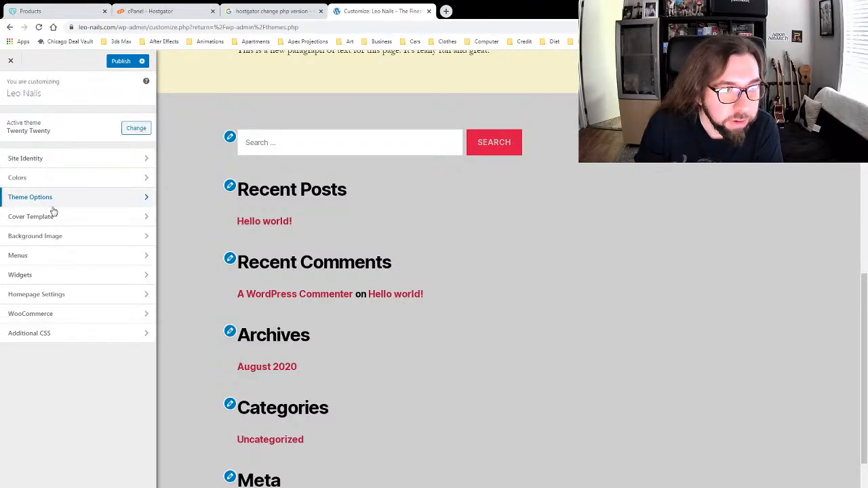
click(54, 213)
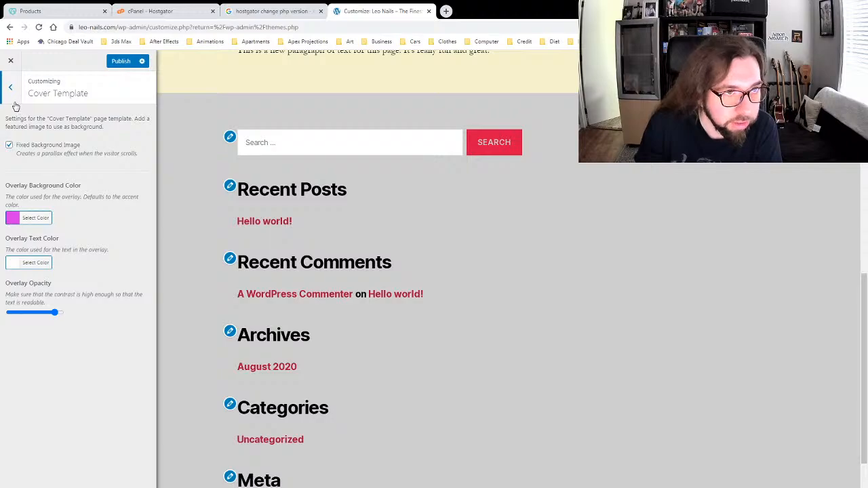
click(12, 89)
Step: Check the Background Image and Menus sections and the Footer #1 widgets
click(70, 238)
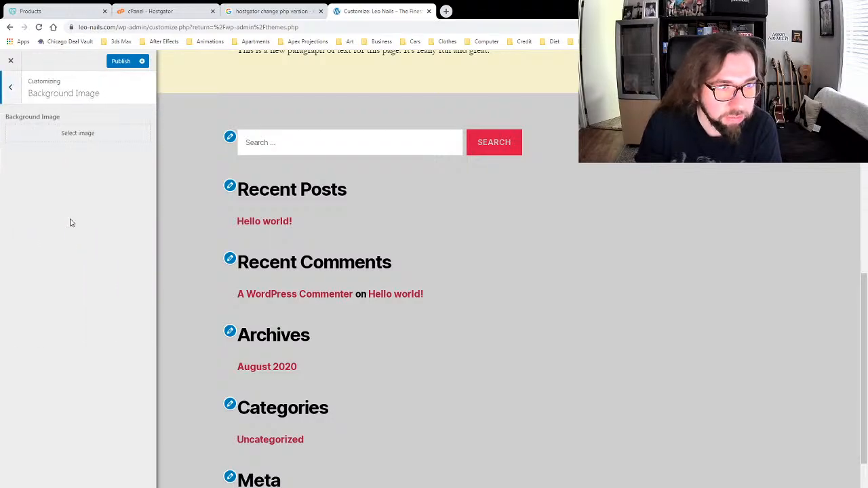
click(15, 88)
click(46, 258)
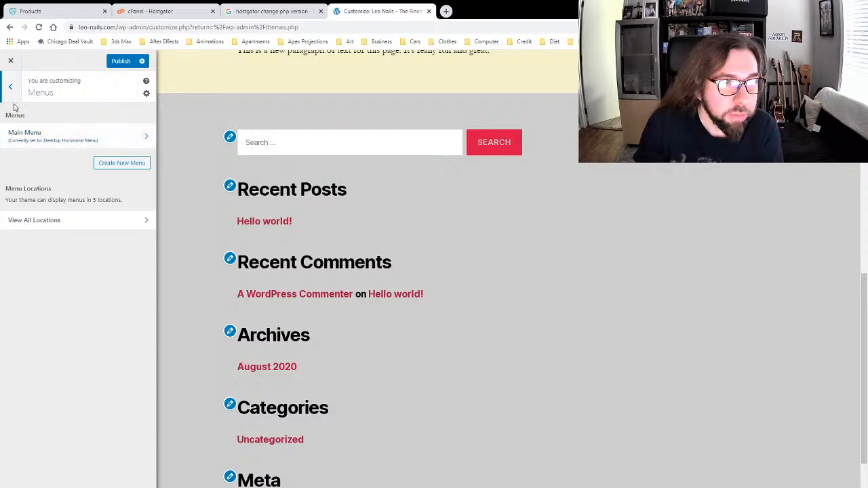
click(10, 86)
click(67, 275)
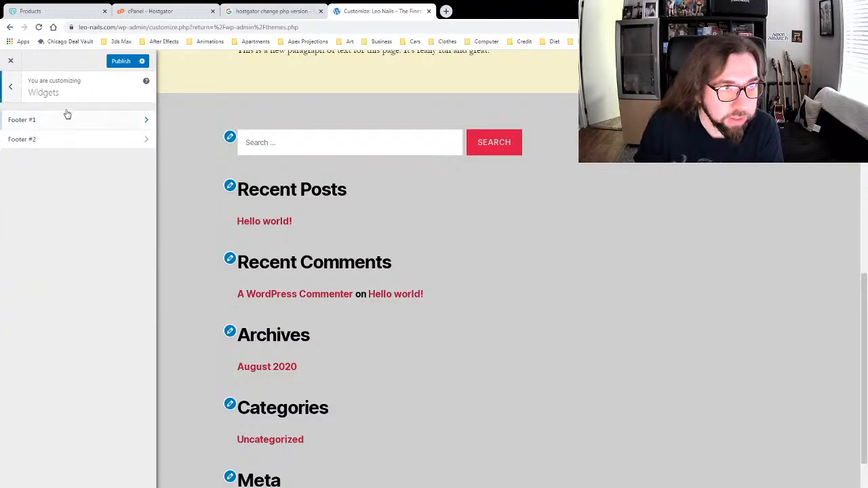
click(14, 89)
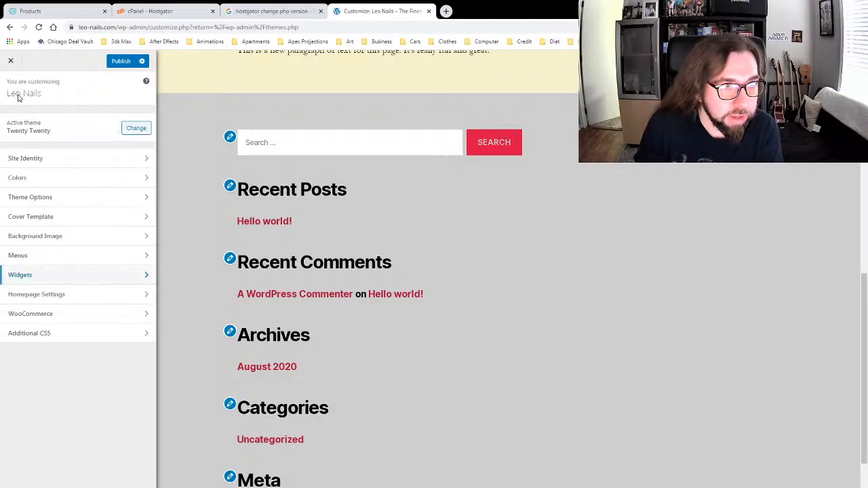
click(69, 278)
click(48, 129)
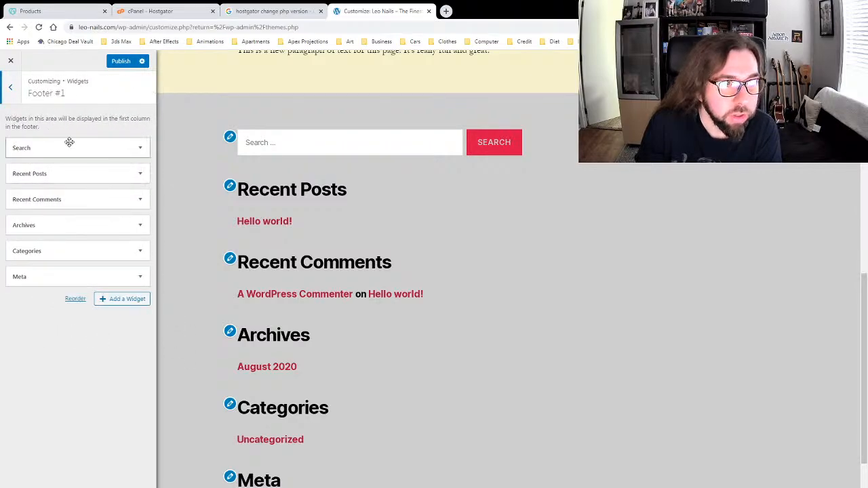
click(11, 88)
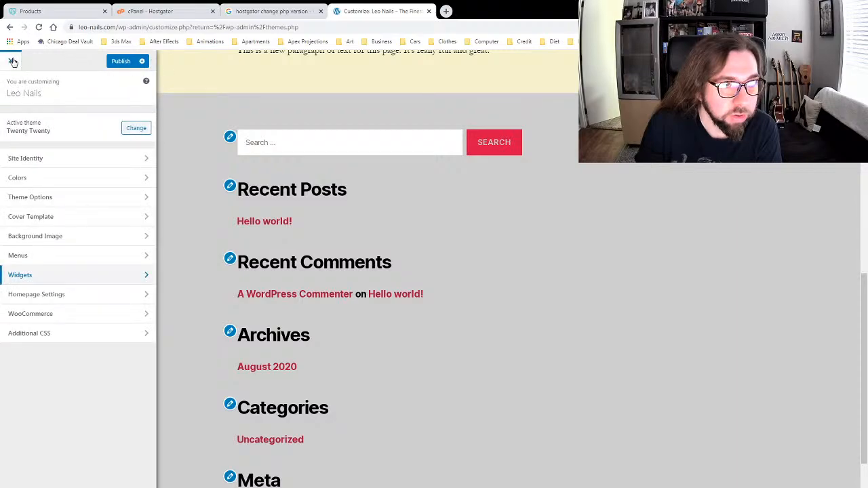
Step: Publish the pending Customizer changes to the live Leo Nails site
click(120, 61)
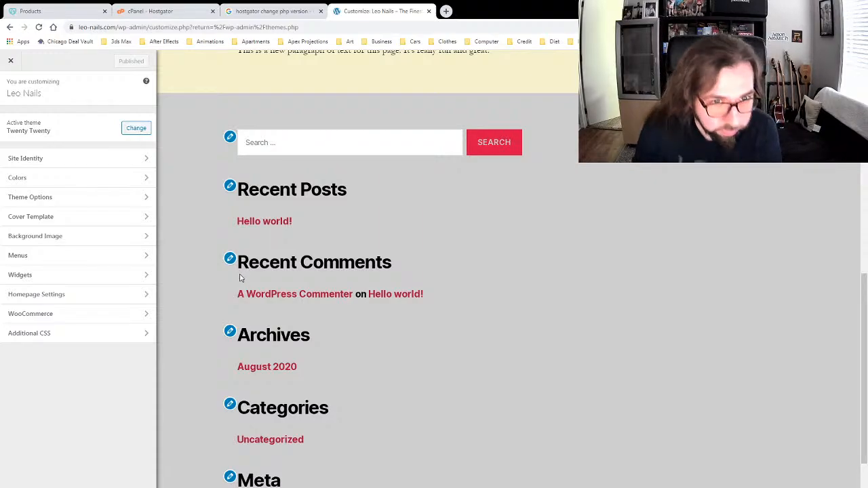
scroll(238, 200, up, 10)
scroll(238, 200, up, 1)
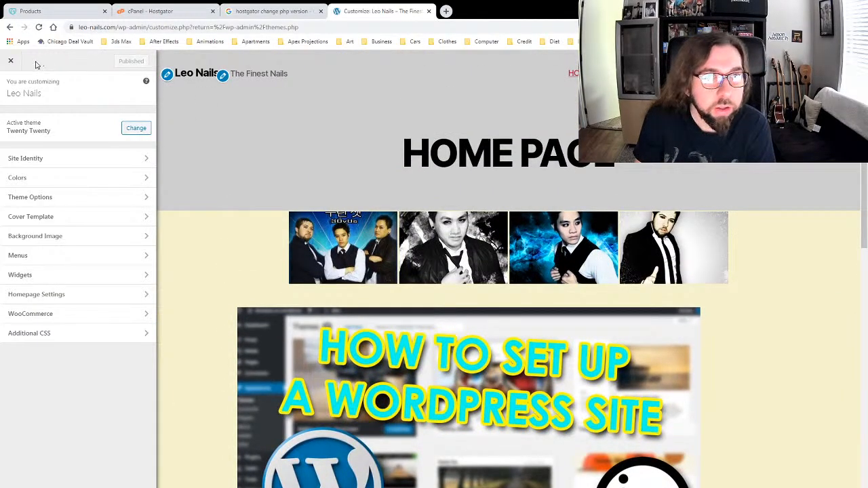
Step: Reload onto the Themes screen and look over the five installed themes, including Herbal Lite
key(F5)
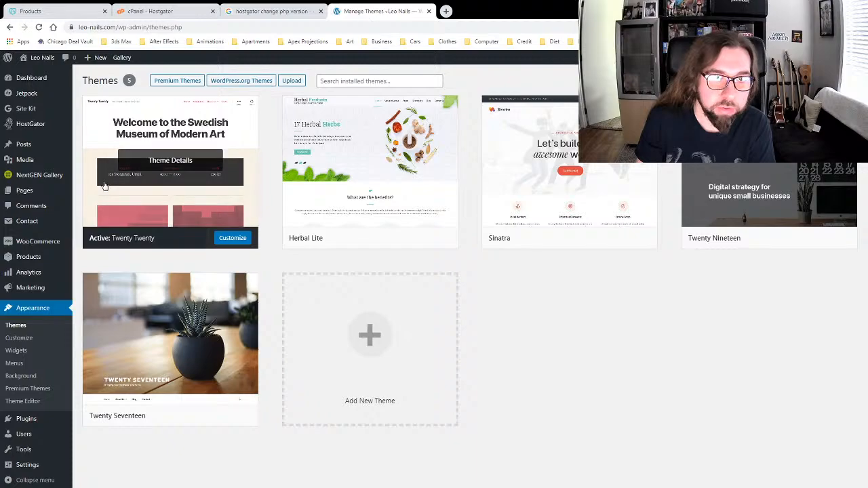
mouse_move(27, 438)
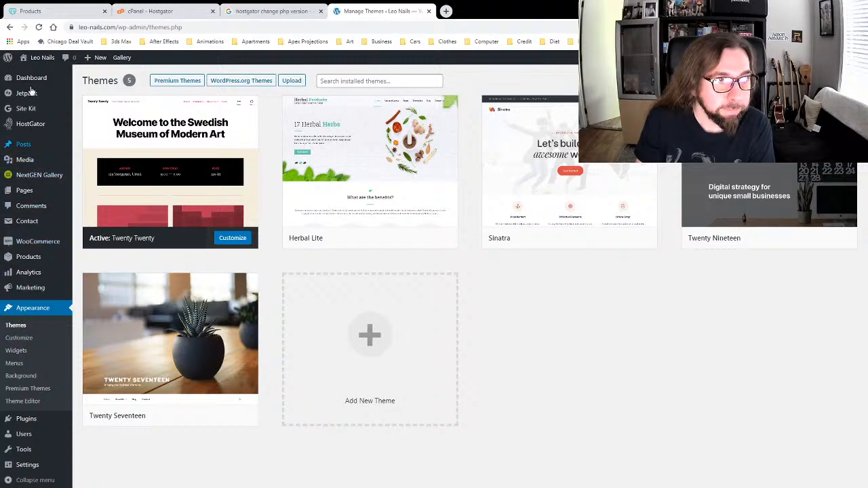
mouse_move(23, 127)
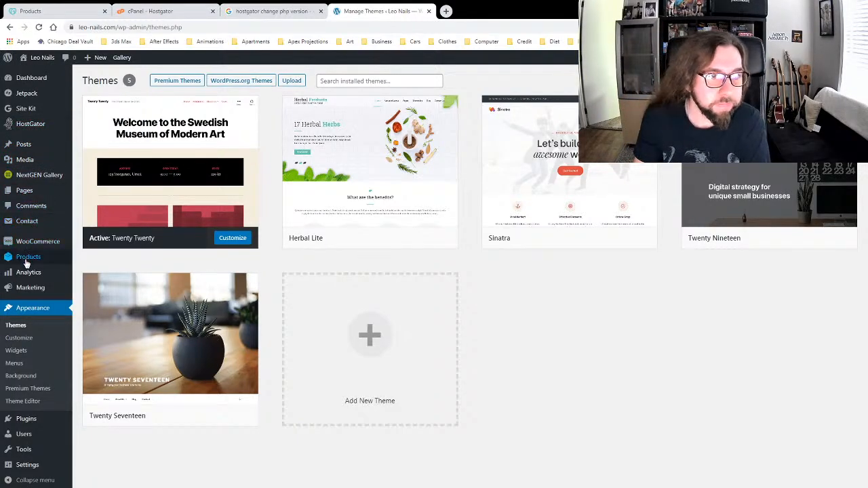
mouse_move(23, 263)
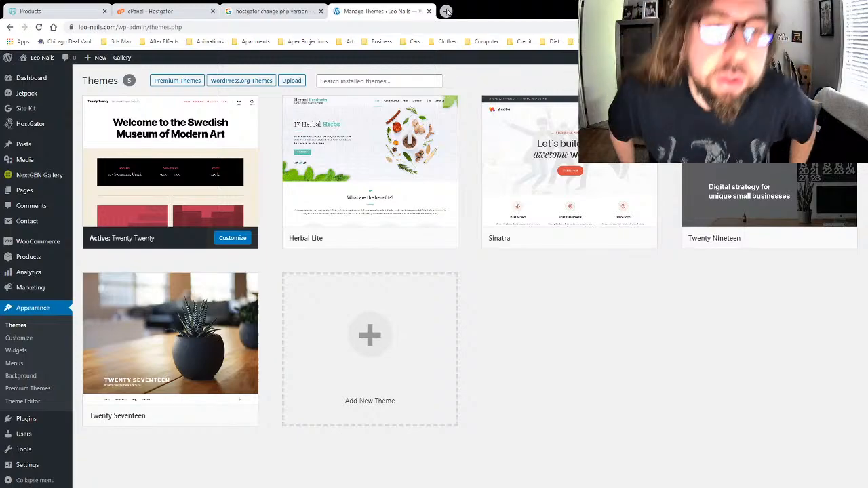
mouse_move(376, 166)
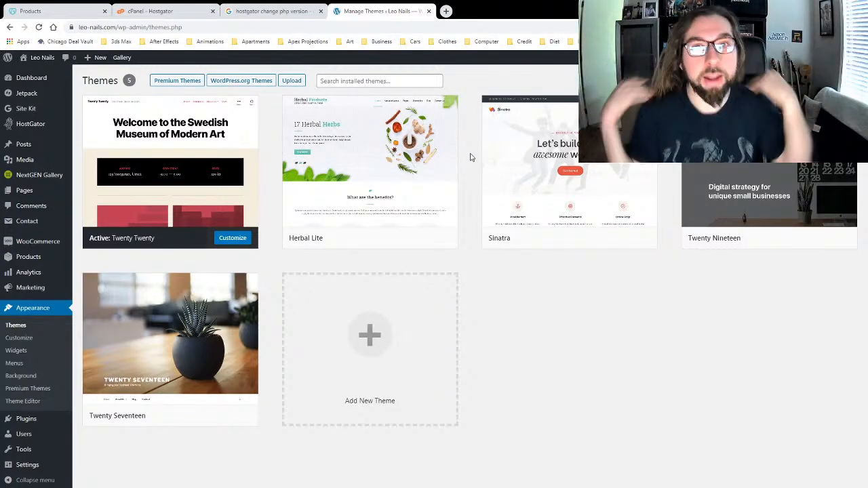
mouse_move(507, 190)
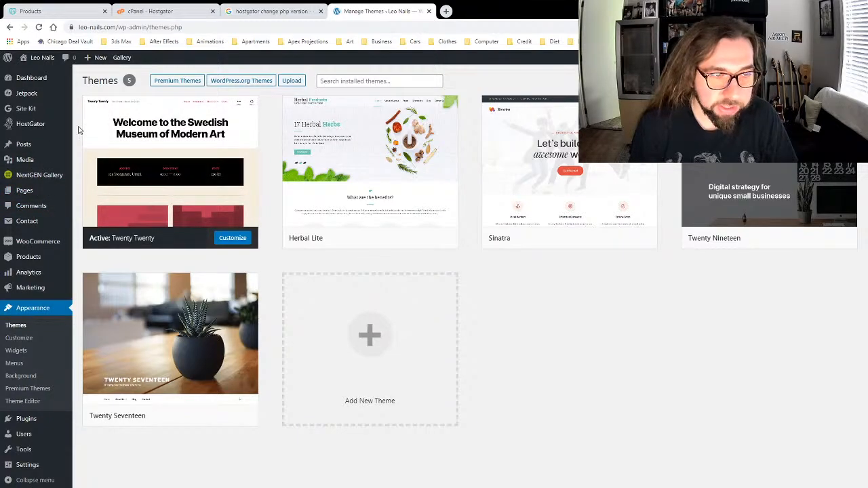
Step: From the live site, set the Customizer Primary Color to a custom olive hue
click(31, 73)
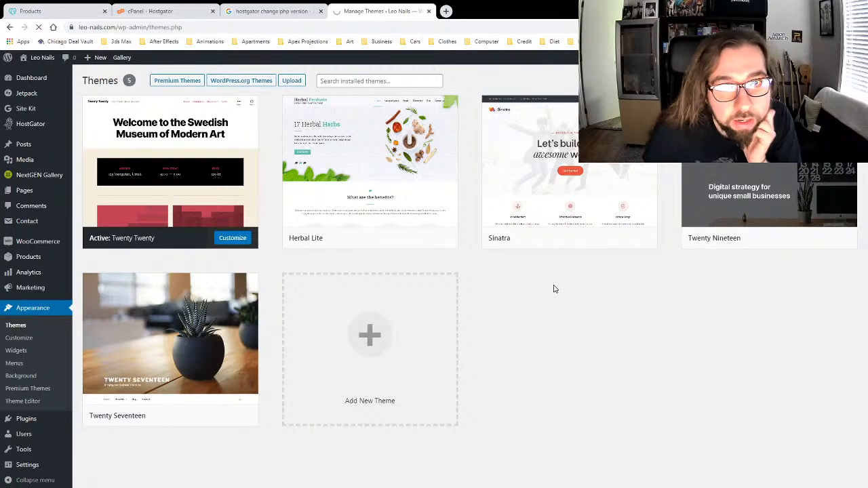
scroll(536, 297, down, 5)
scroll(535, 294, up, 5)
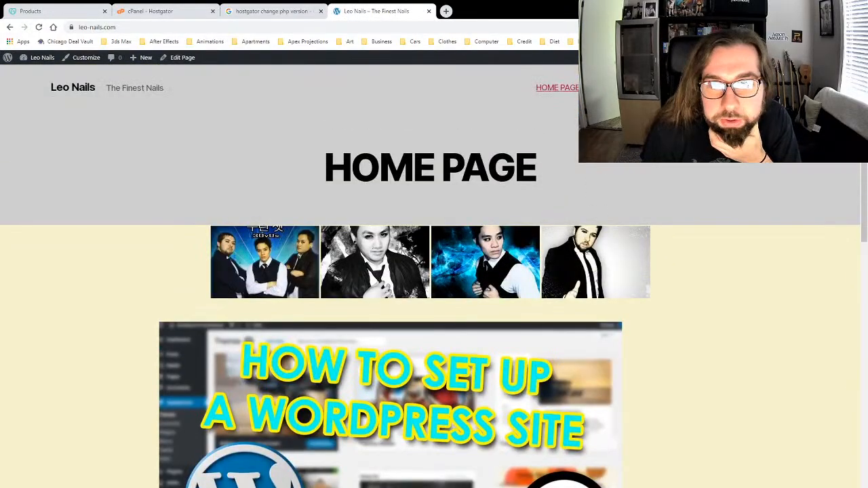
click(81, 58)
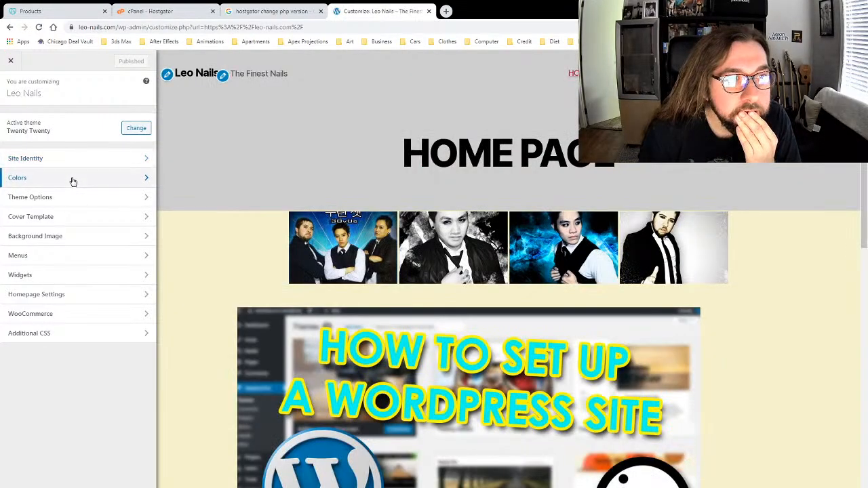
click(73, 180)
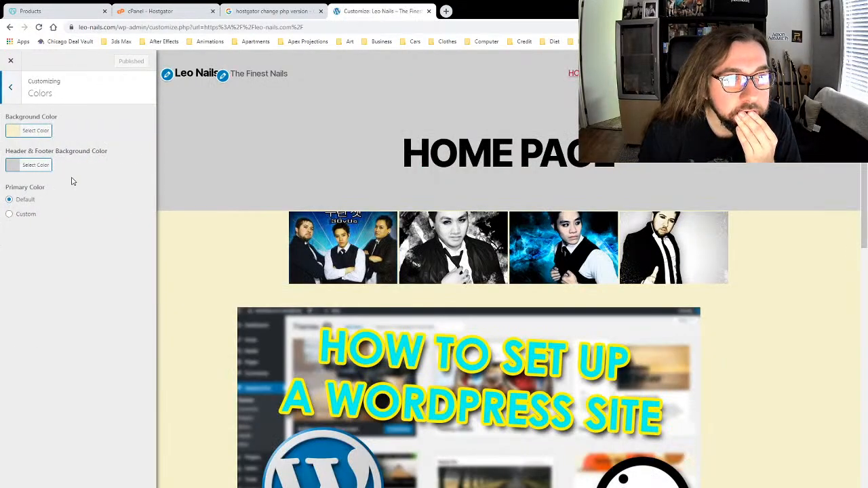
click(25, 214)
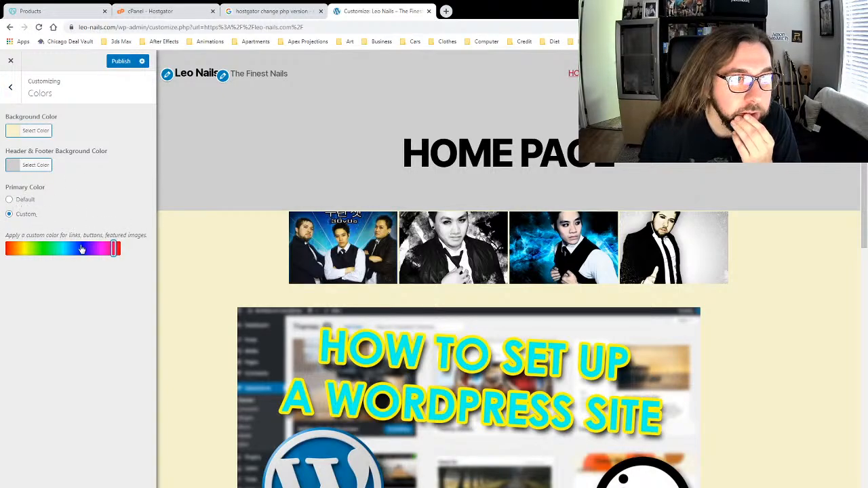
scroll(227, 299, down, 10)
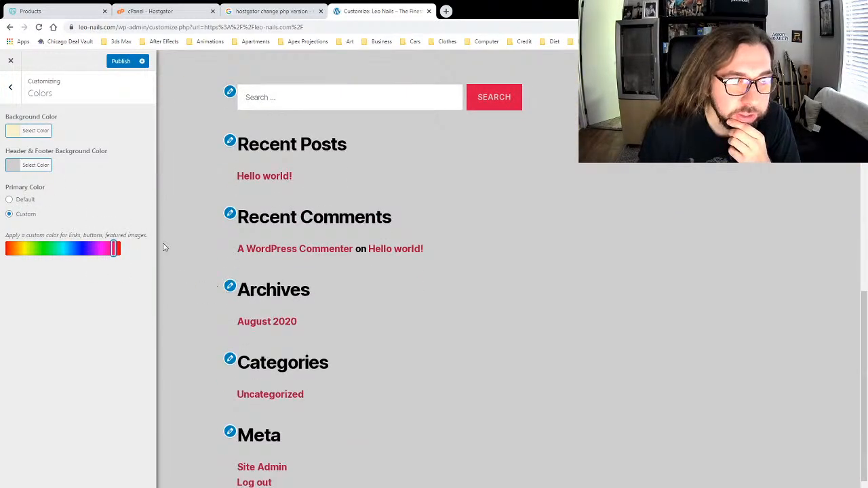
drag(95, 251, 24, 252)
click(117, 252)
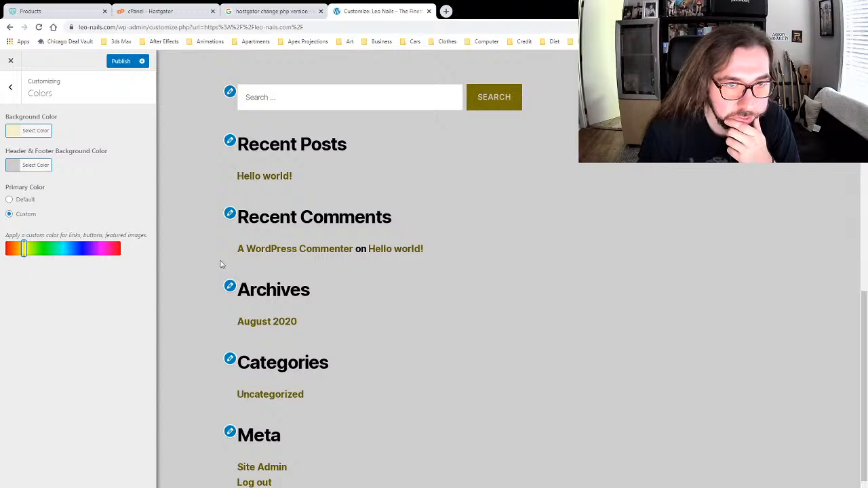
scroll(282, 254, up, 15)
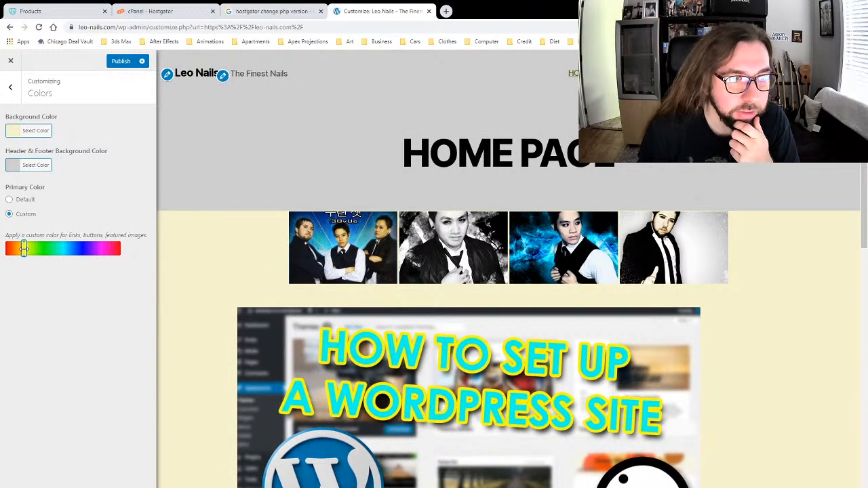
click(10, 87)
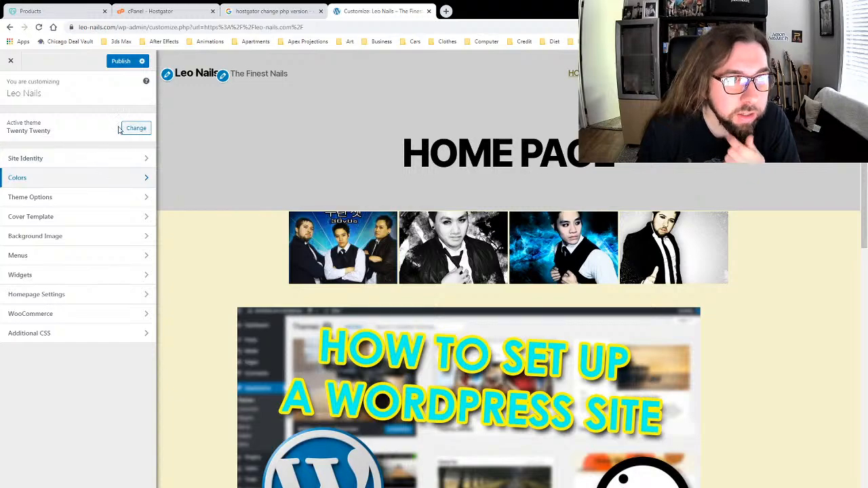
Step: Publish the olive primary colour, then set Cover Template overlay text to green #38c93a and publish
click(119, 61)
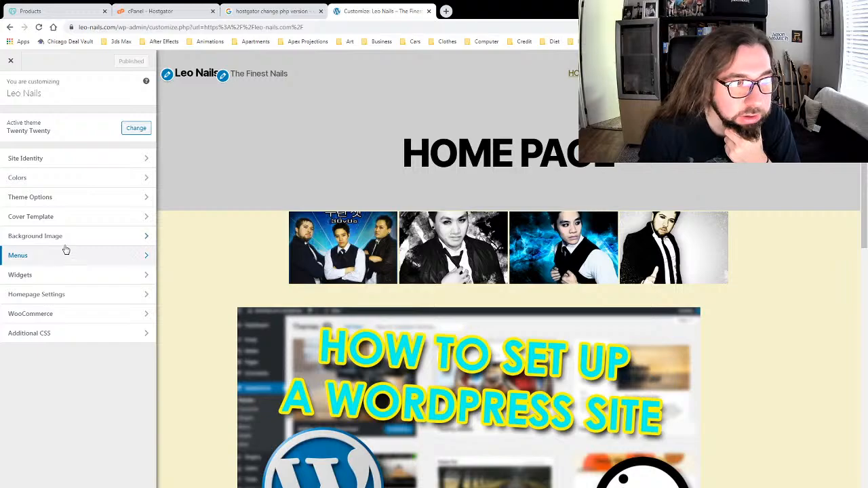
click(60, 218)
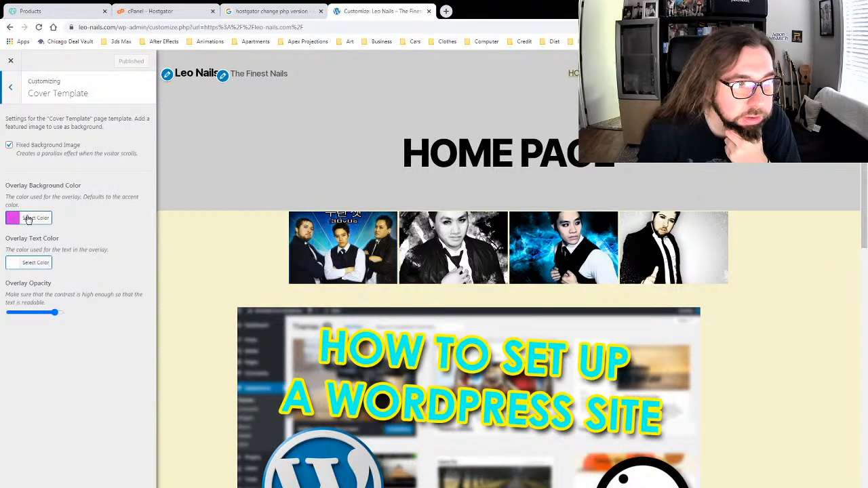
click(41, 264)
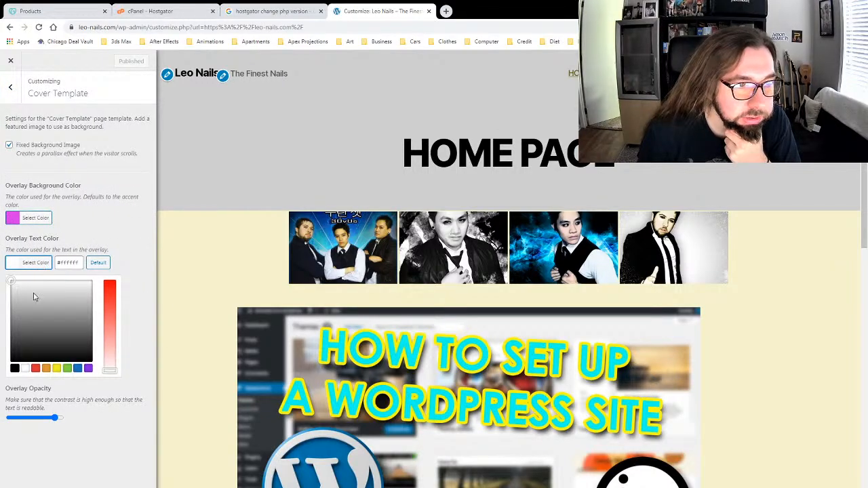
click(38, 299)
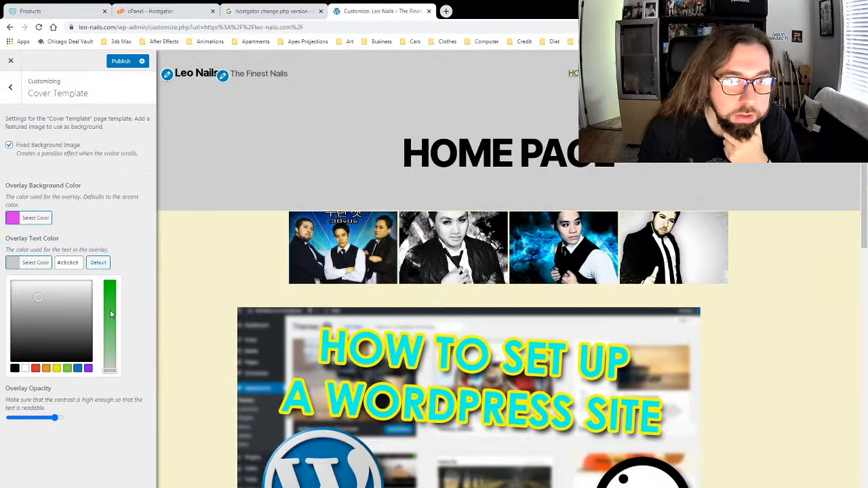
click(110, 309)
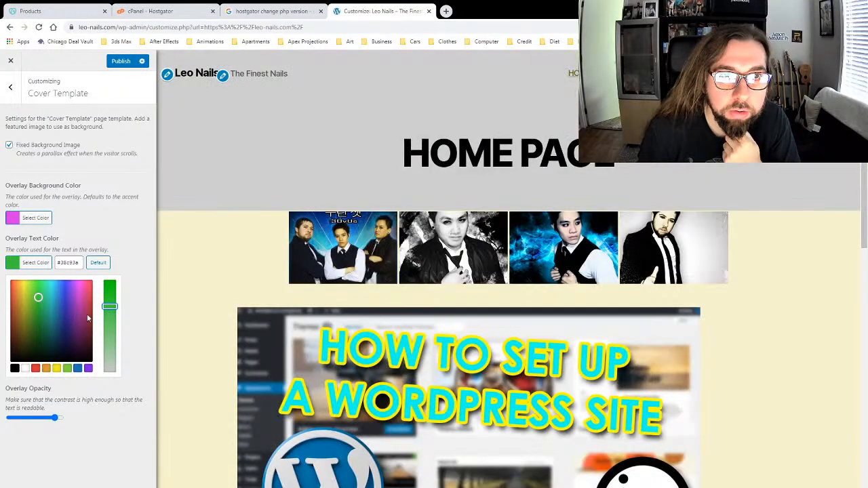
scroll(210, 267, down, 7)
scroll(210, 268, up, 2)
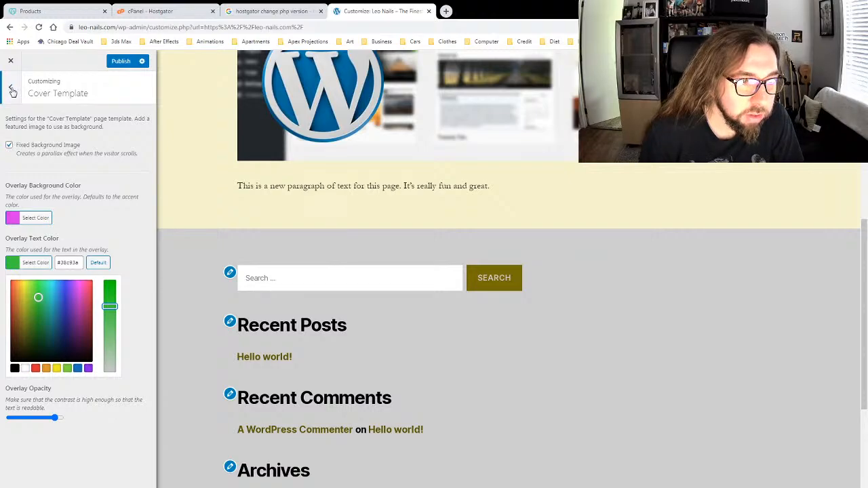
click(12, 90)
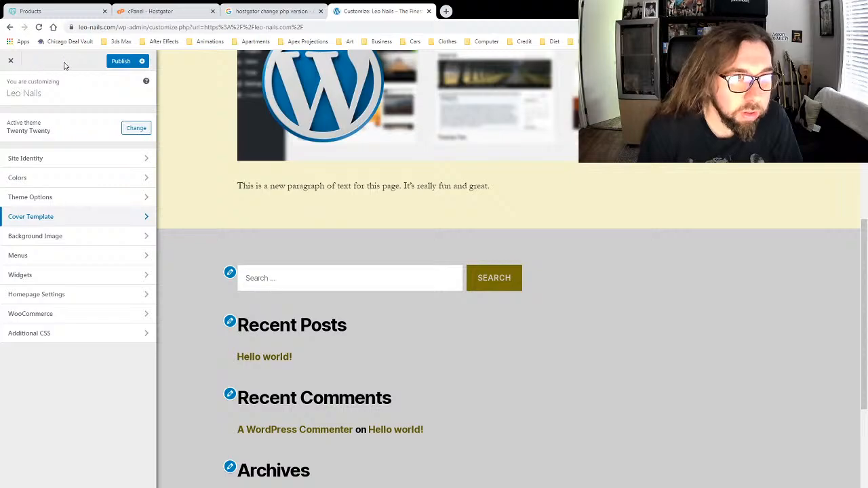
click(121, 62)
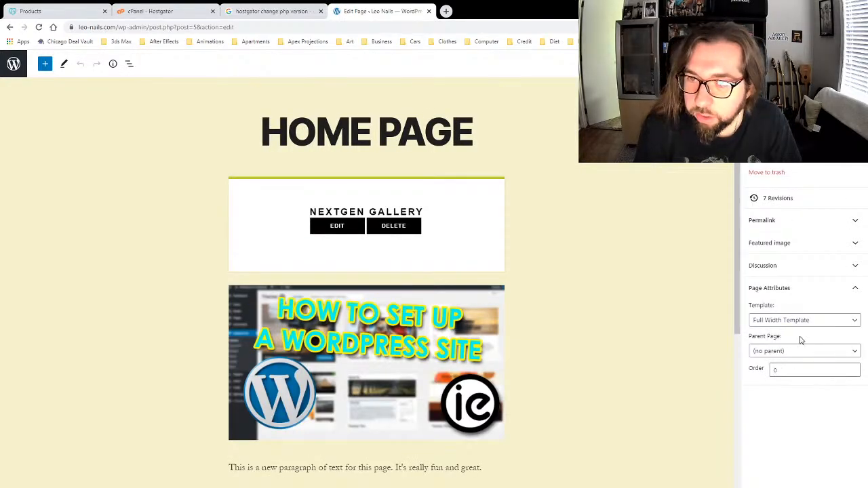
Step: Switch the HOME PAGE template to Cover Template and view the live page
click(804, 321)
click(791, 343)
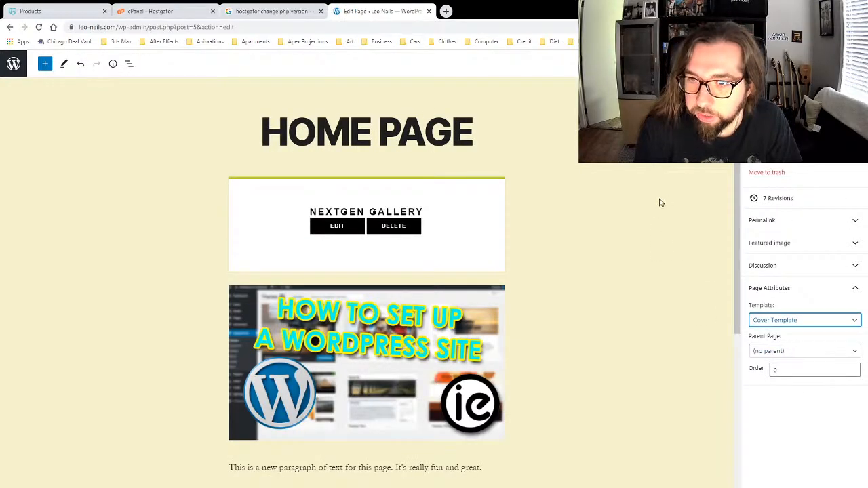
click(804, 320)
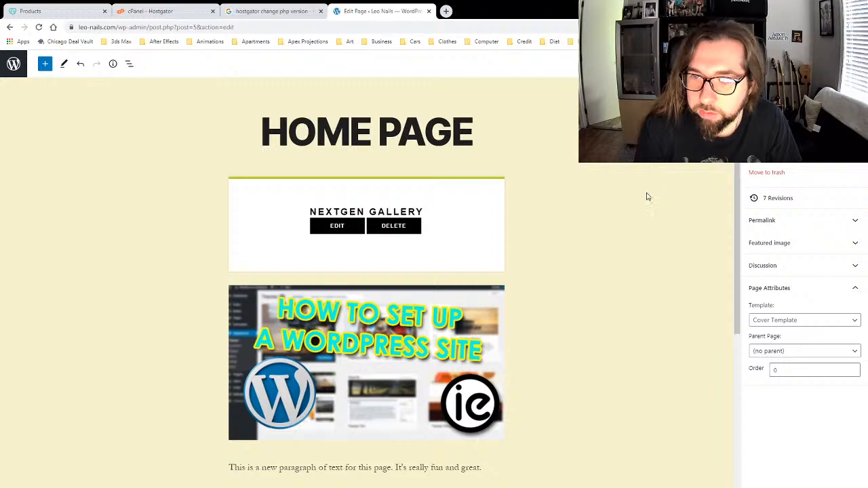
click(91, 487)
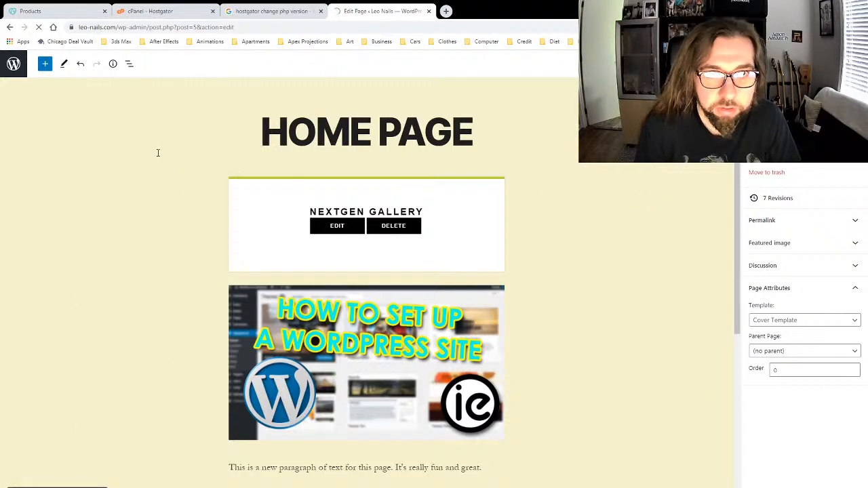
Step: Scroll the live Leo Nails home page to check the pink cover and green HOME PAGE title, then go to the Dashboard
scroll(177, 200, down, 15)
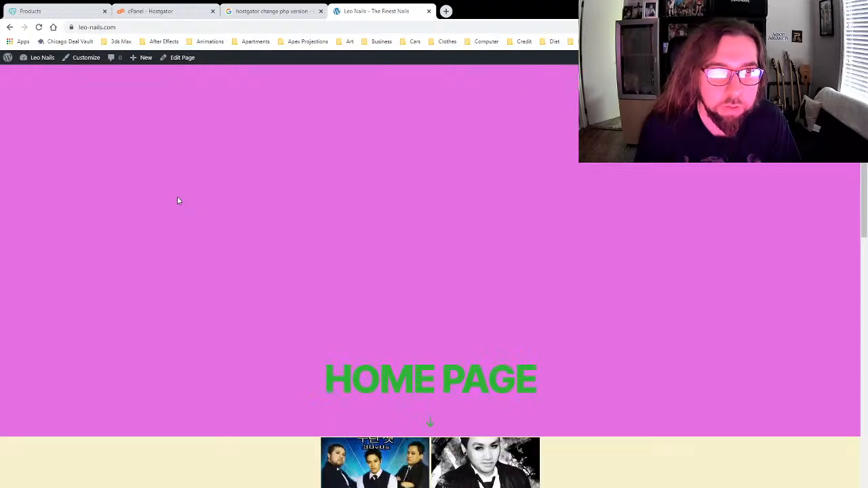
scroll(177, 194, up, 15)
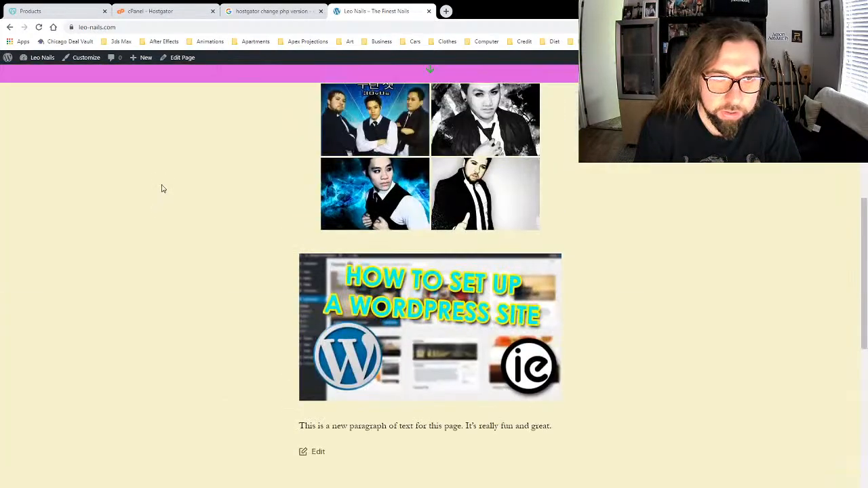
scroll(191, 179, down, 3)
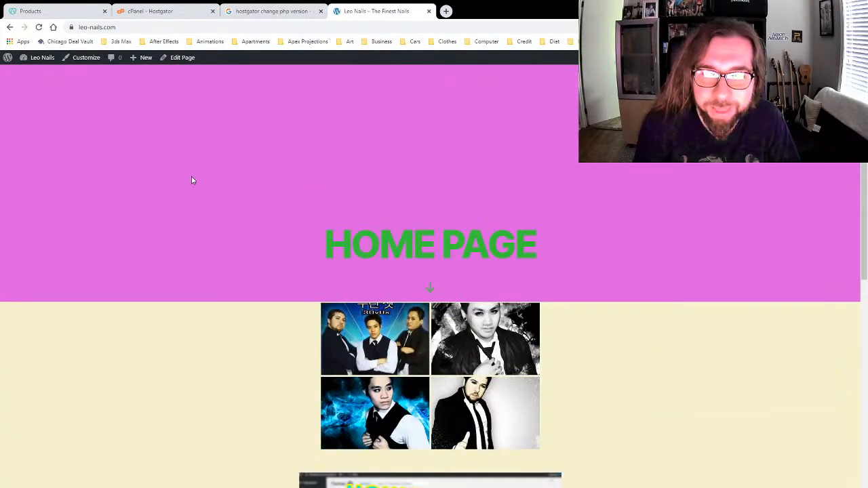
scroll(282, 232, up, 3)
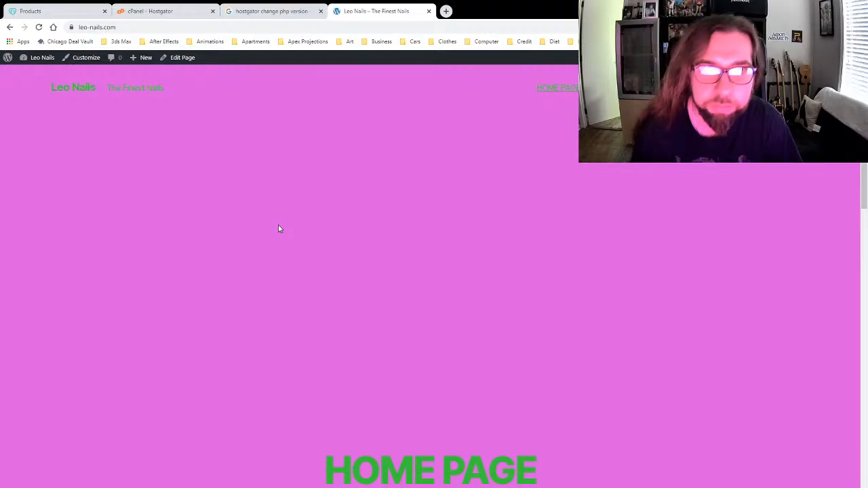
scroll(287, 222, down, 10)
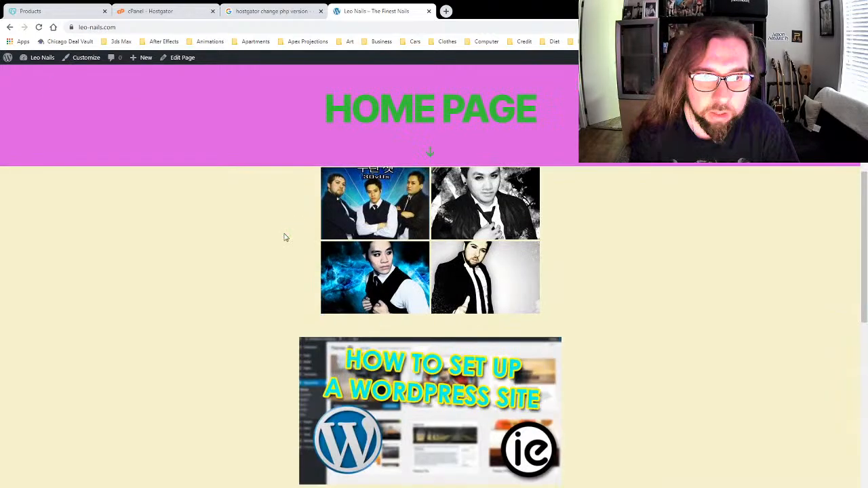
scroll(228, 276, up, 10)
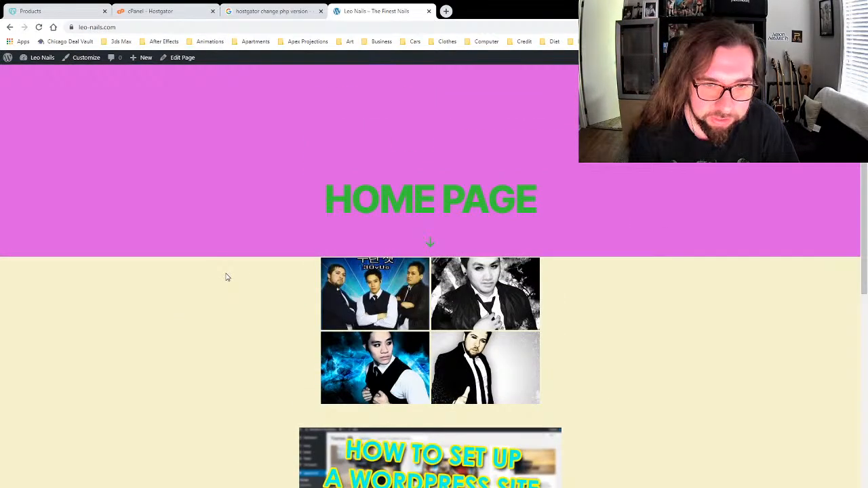
scroll(230, 279, down, 4)
scroll(233, 282, up, 10)
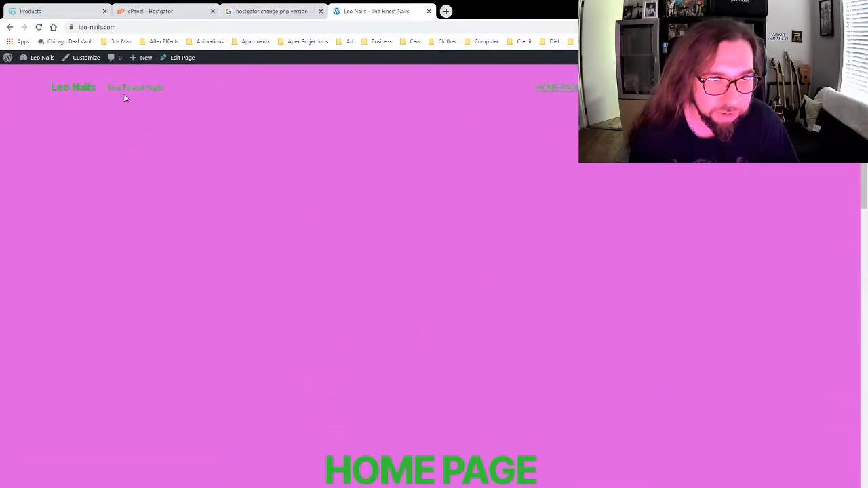
mouse_move(35, 59)
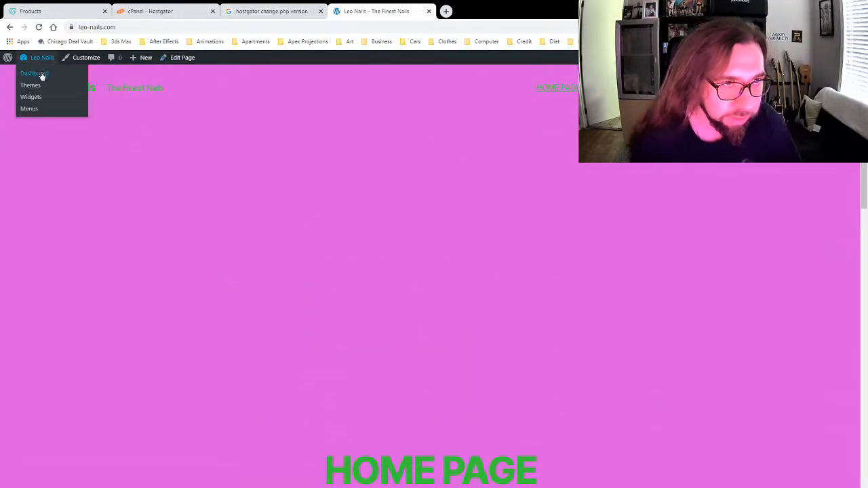
click(41, 74)
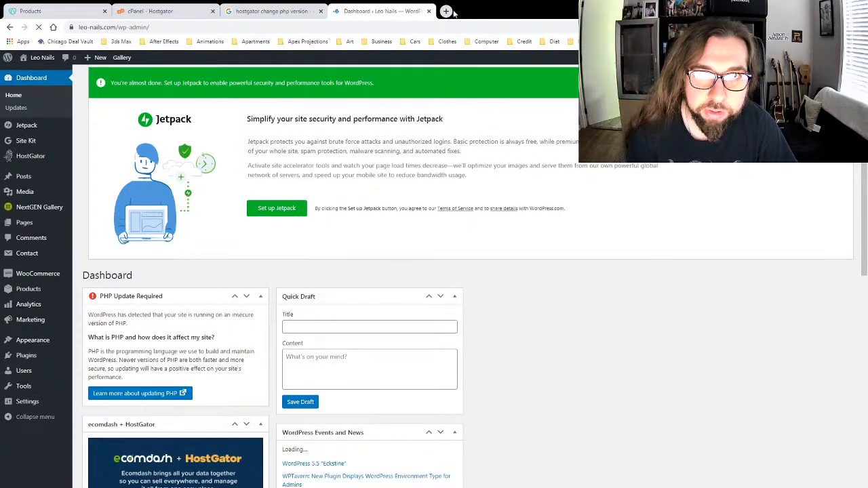
Step: Load ianericksonart.com in a new tab and scroll through the portfolio home page
click(457, 10)
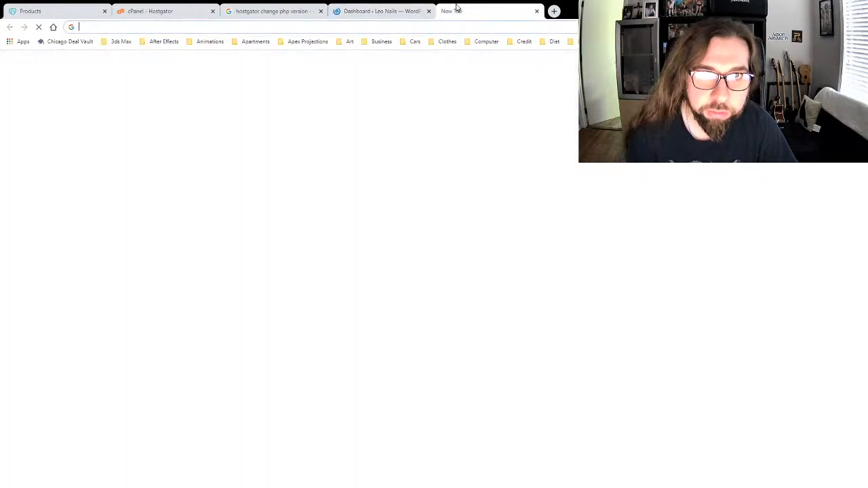
text(ianeri)
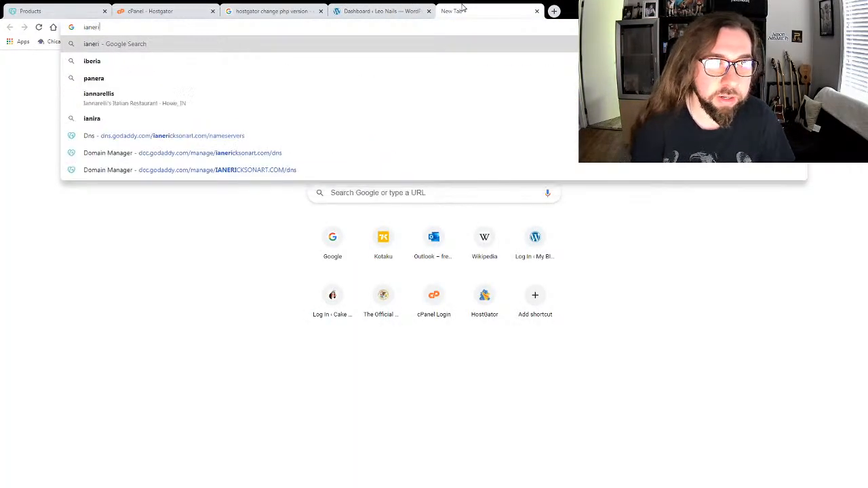
text(cksonart.com)
key(Return)
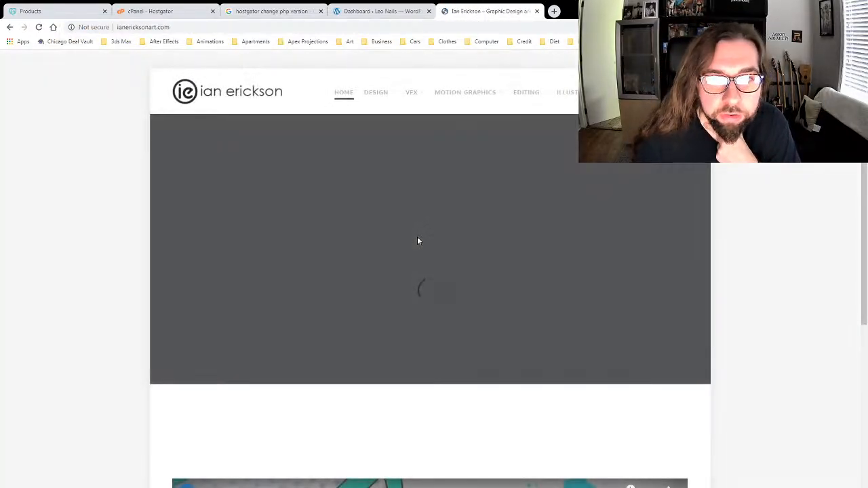
scroll(96, 196, down, 5)
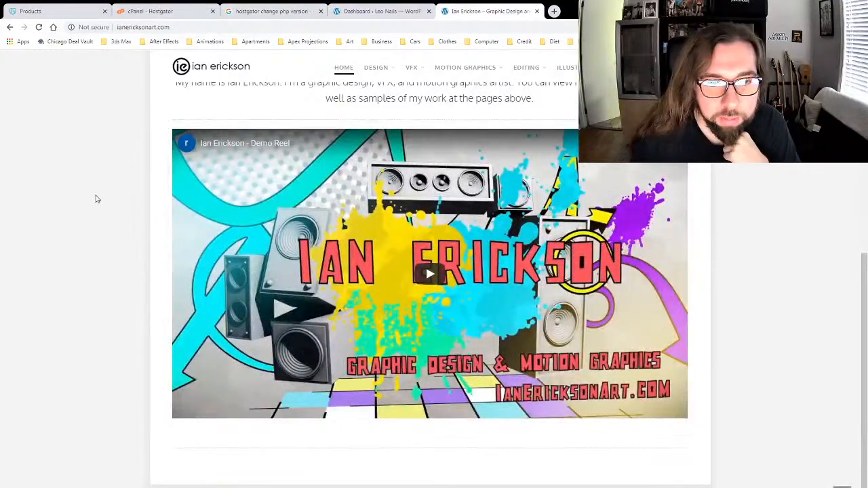
scroll(96, 197, up, 5)
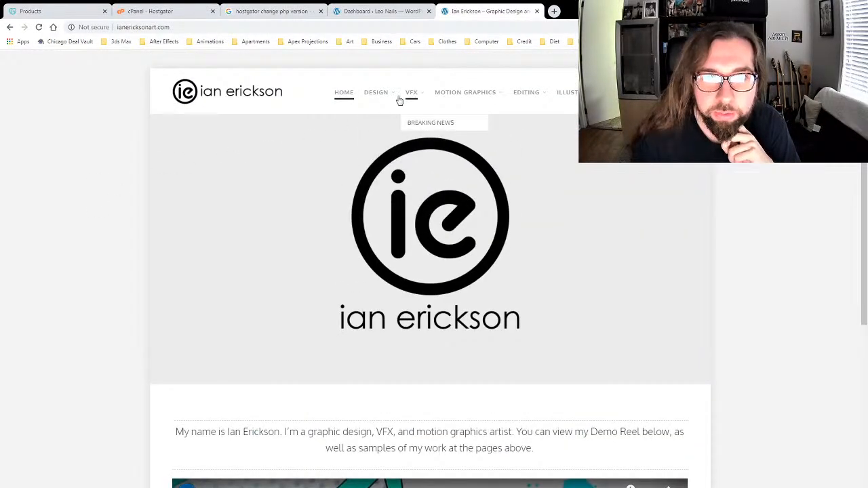
mouse_move(394, 97)
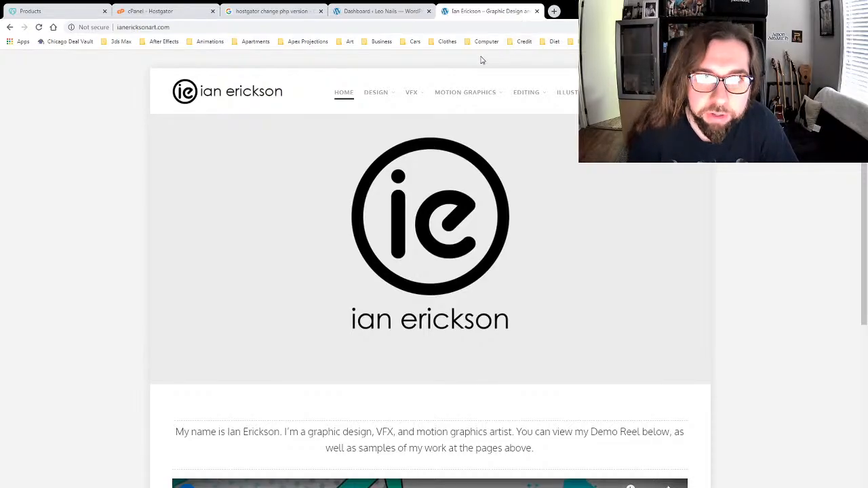
Step: From the Leo Nails dashboard's Themes list, open Herbal Lite's theme details and select its demo link
click(143, 13)
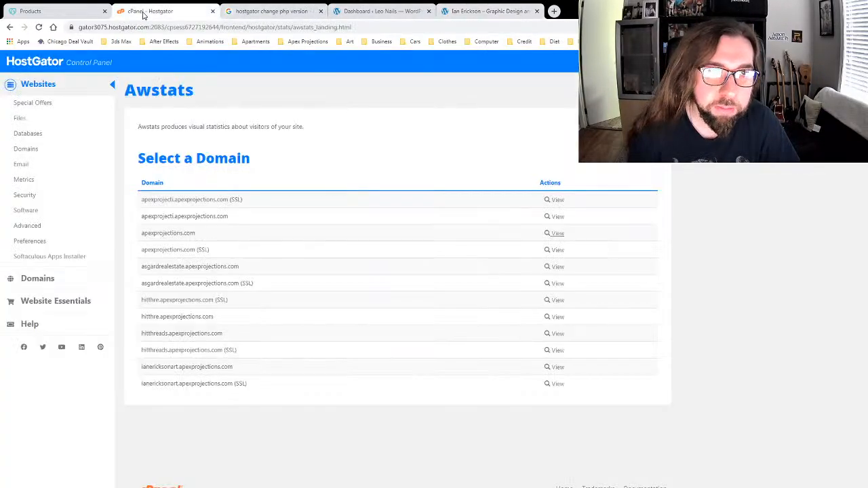
click(245, 11)
click(355, 11)
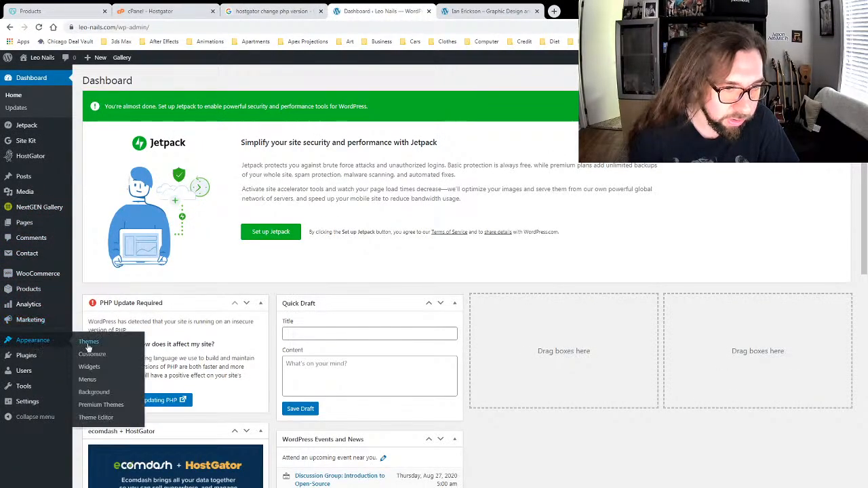
click(88, 341)
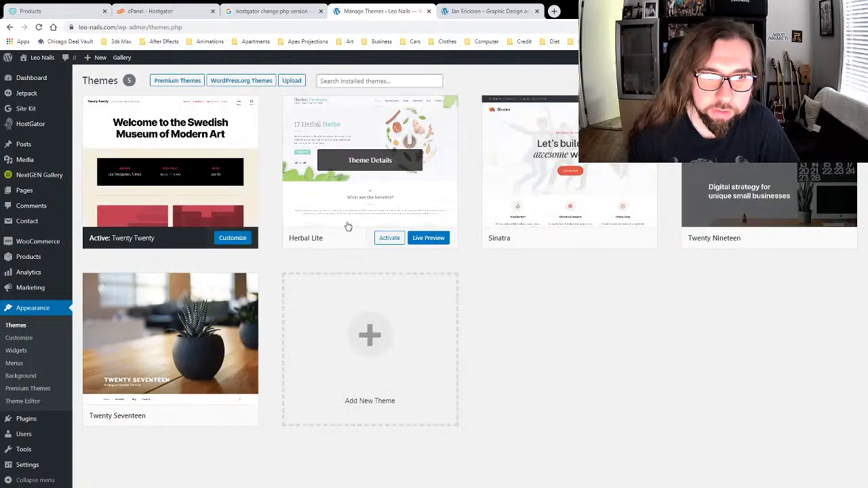
click(388, 159)
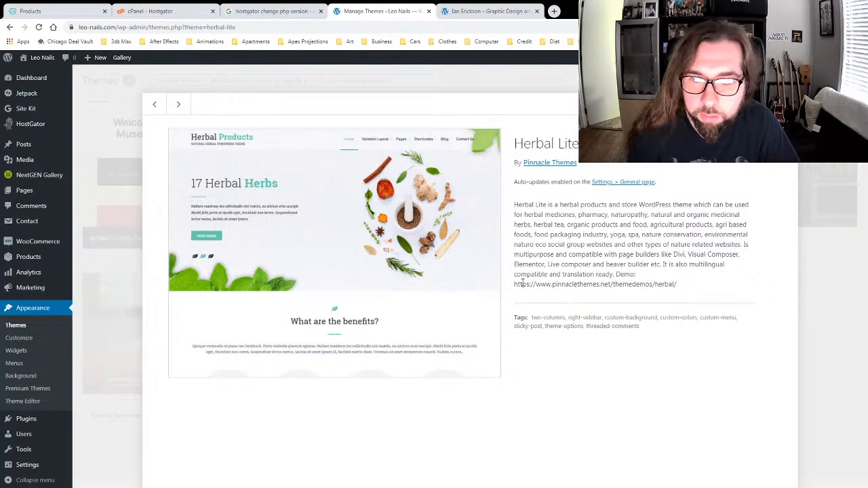
drag(514, 285, 689, 290)
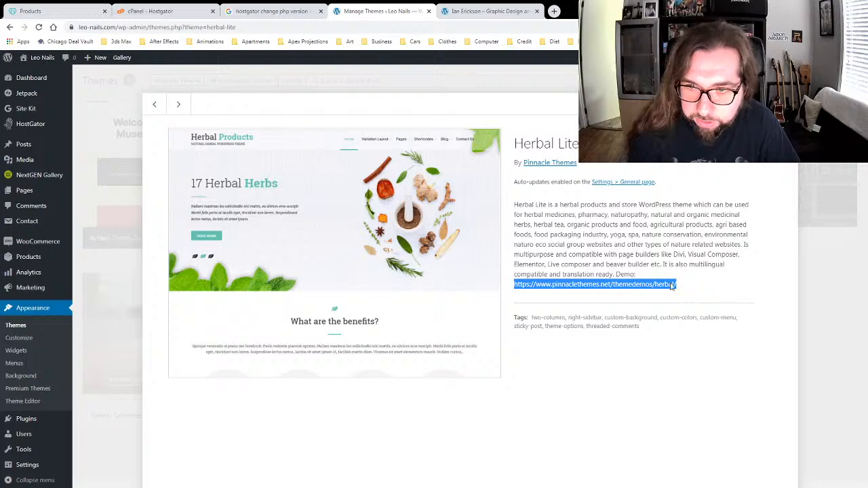
Step: Open the Herbal Lite demo in a new tab and scroll through the Herbal Products site
click(694, 305)
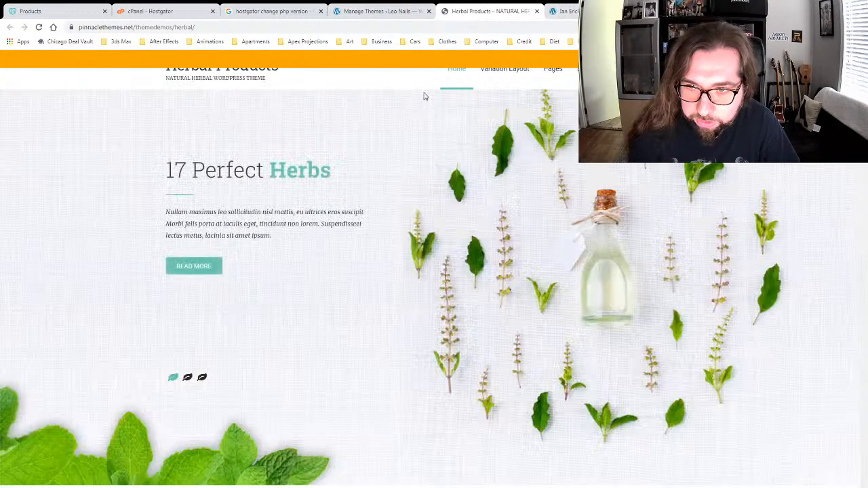
scroll(355, 246, down, 5)
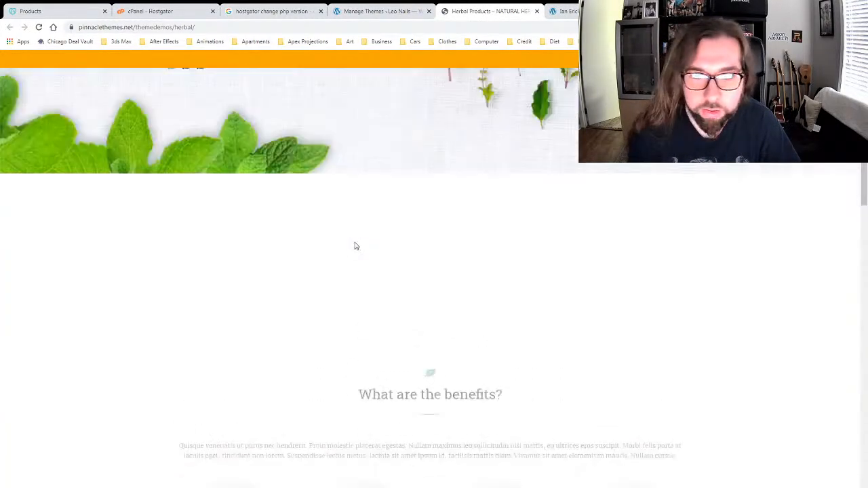
scroll(355, 240, up, 5)
scroll(309, 230, down, 10)
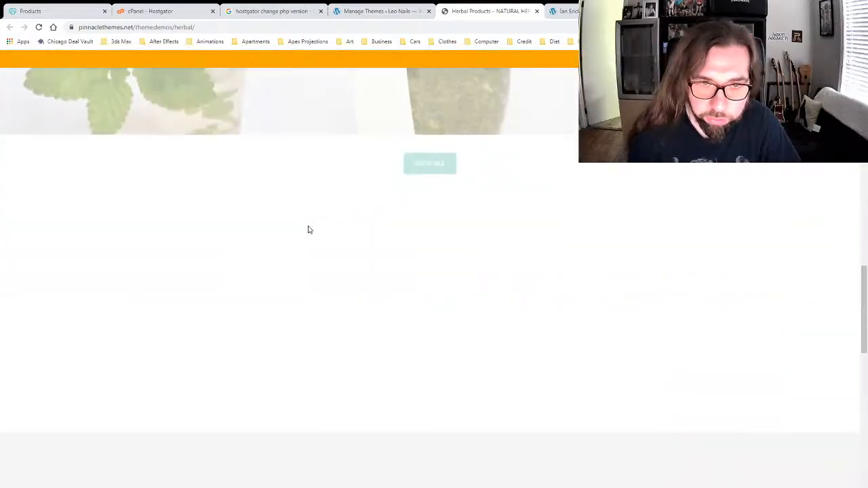
scroll(308, 231, down, 10)
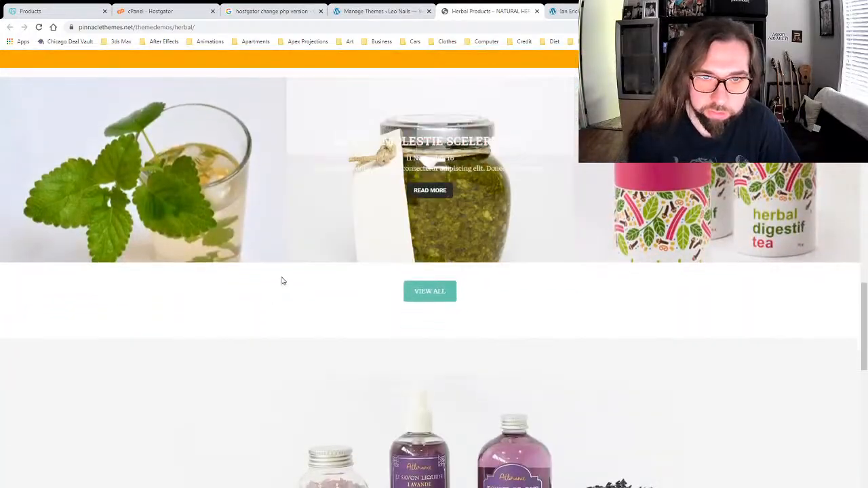
scroll(248, 310, down, 10)
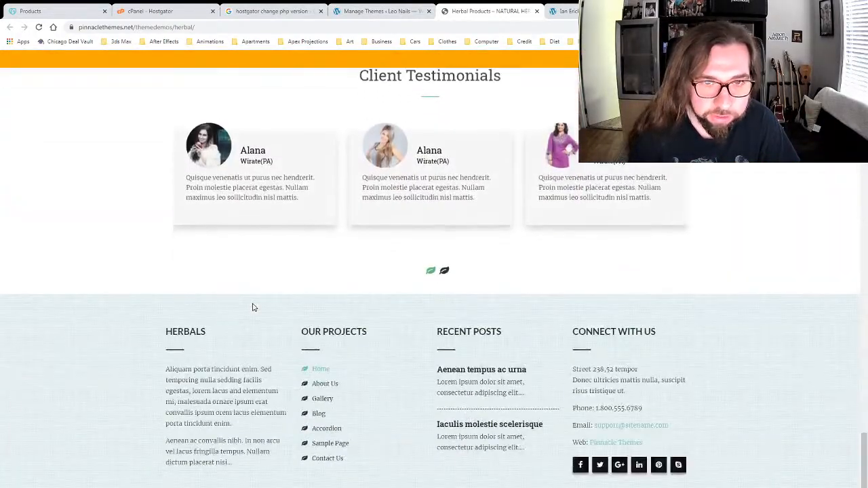
scroll(252, 307, up, 20)
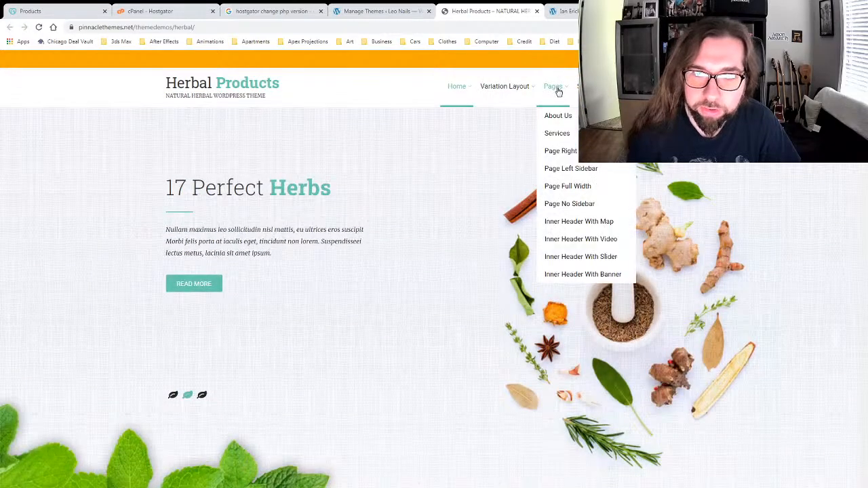
scroll(322, 255, down, 3)
scroll(321, 254, down, 15)
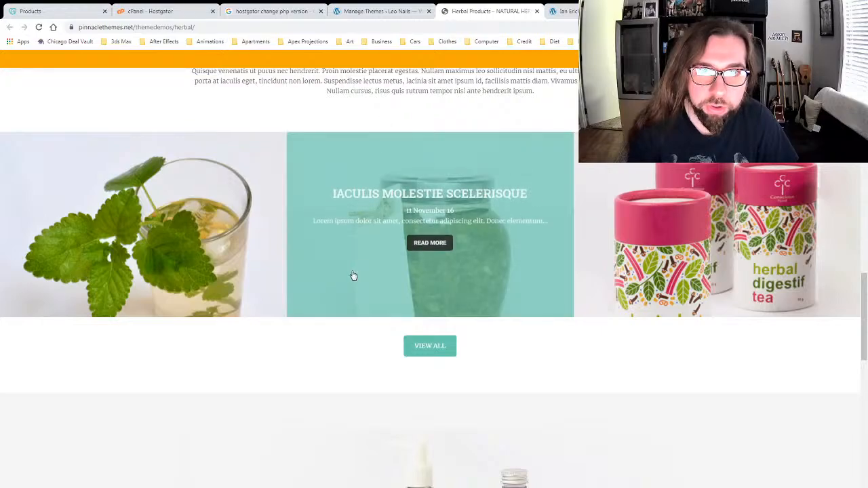
scroll(310, 381, down, 5)
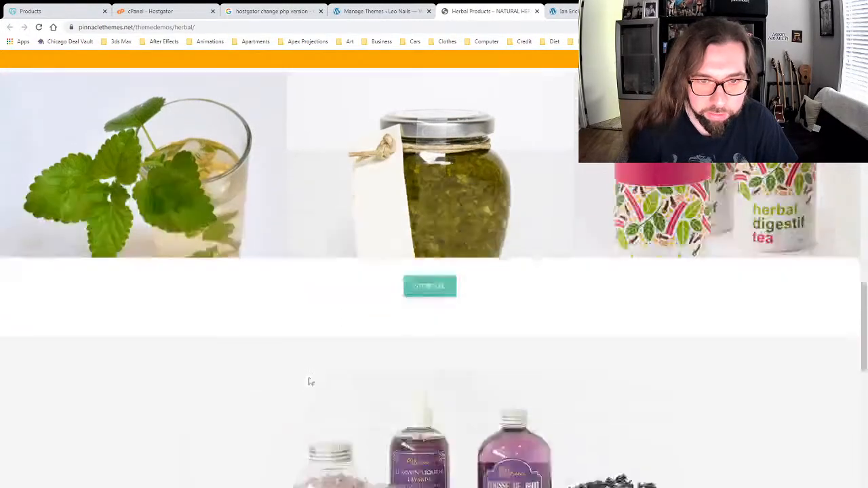
scroll(297, 340, down, 5)
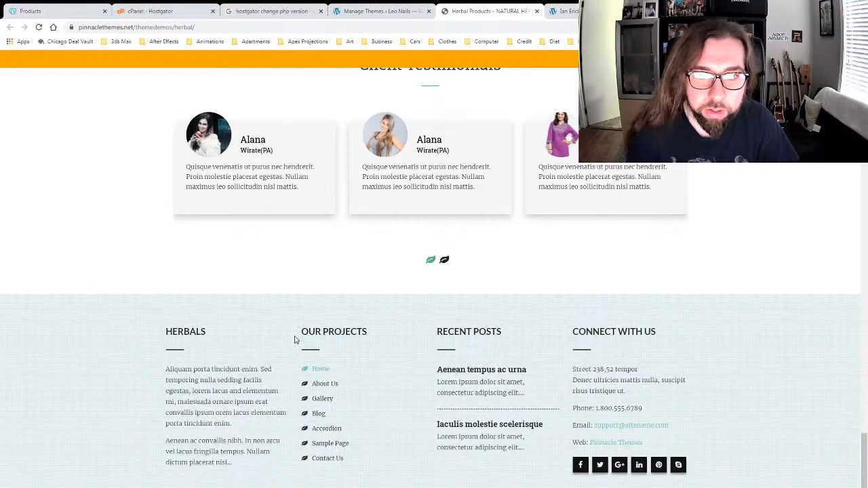
Step: Advance the demo's testimonials carousel, then go back to Manage Themes with the Herbal Lite details closed
click(444, 261)
scroll(354, 297, up, 10)
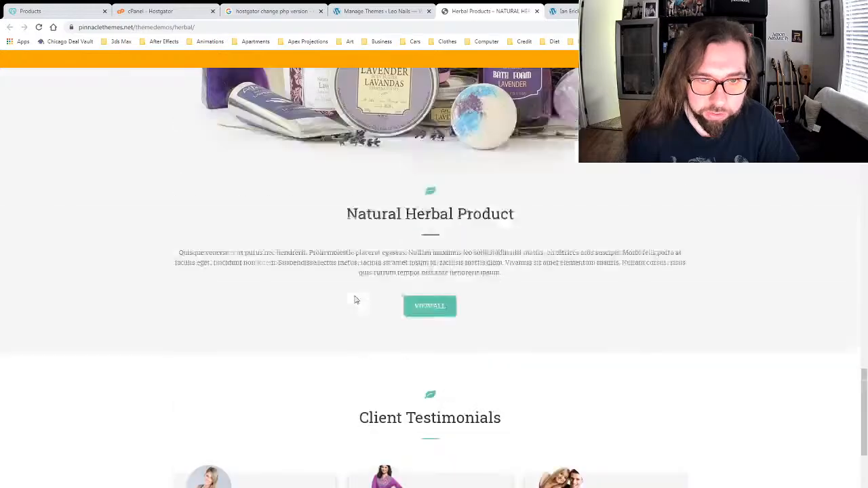
scroll(357, 297, up, 10)
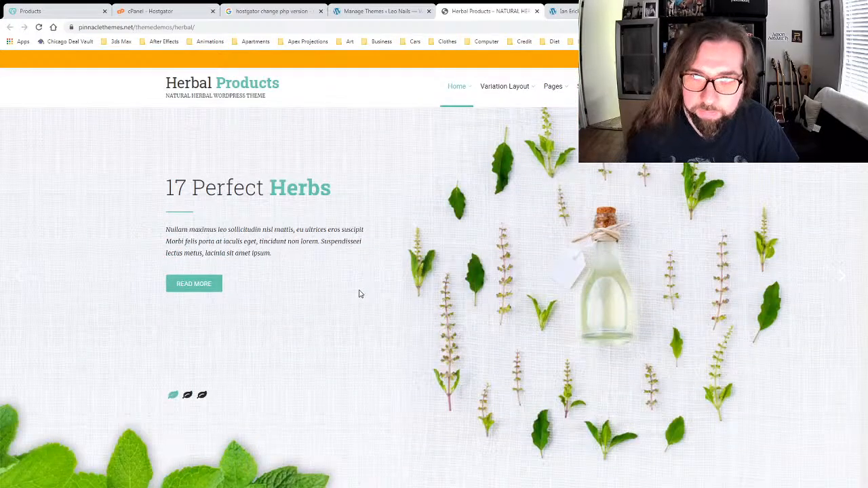
click(393, 13)
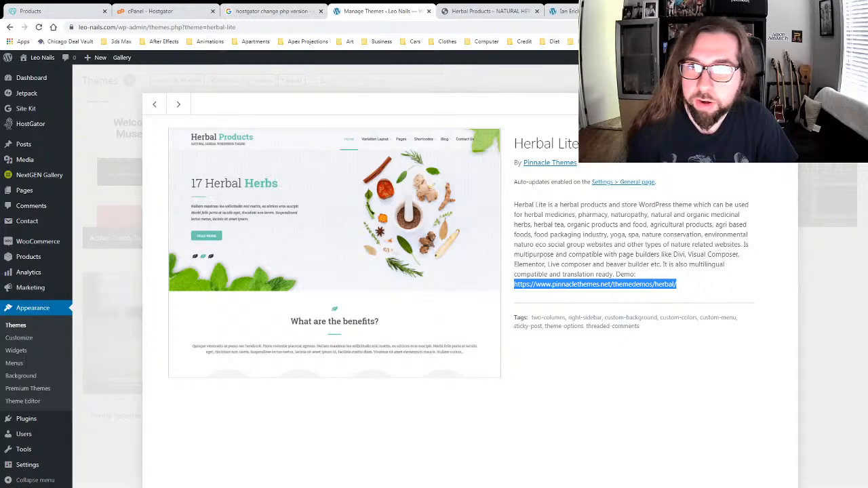
click(786, 104)
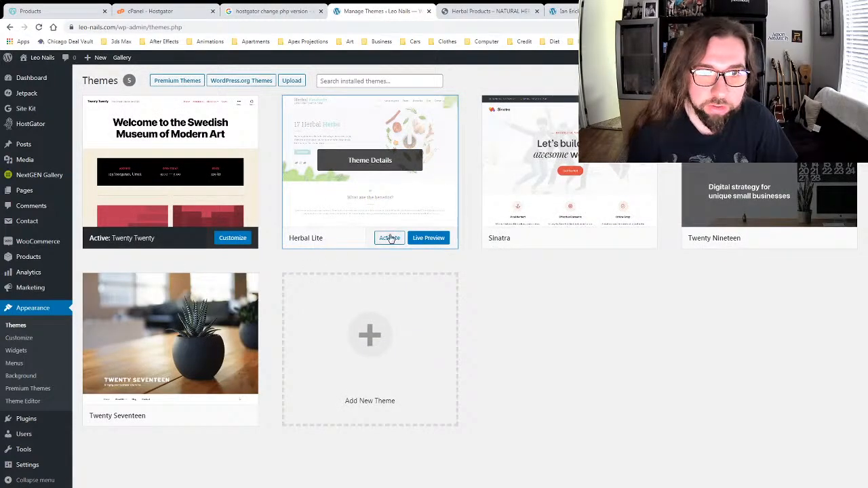